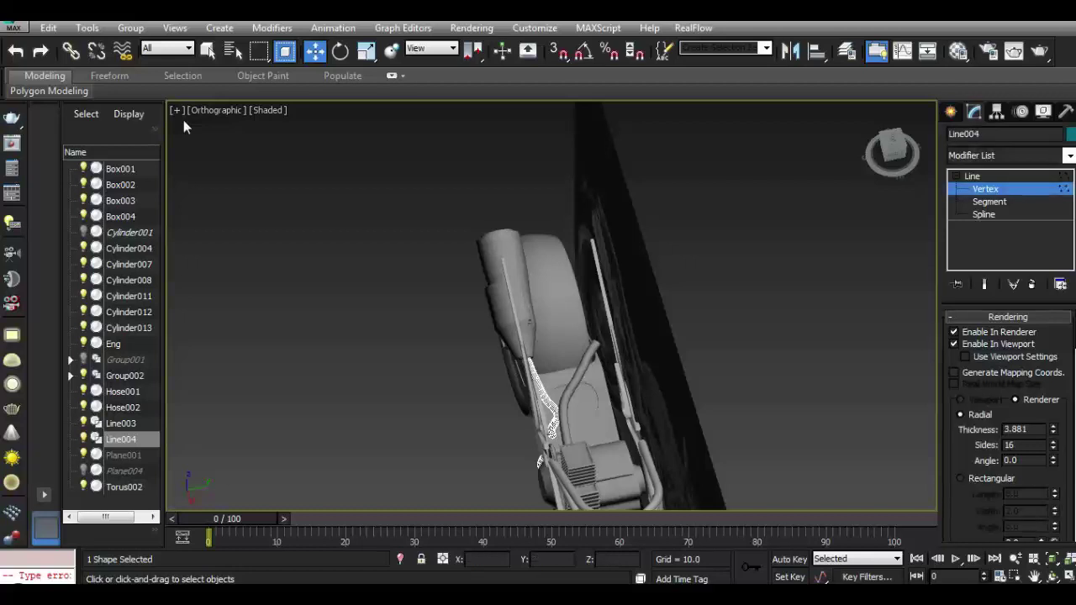
Shift-clone Cylinder013 along X to create Cylinder014 beside it.
{"action": "left_click", "coordinate": [972, 178]}
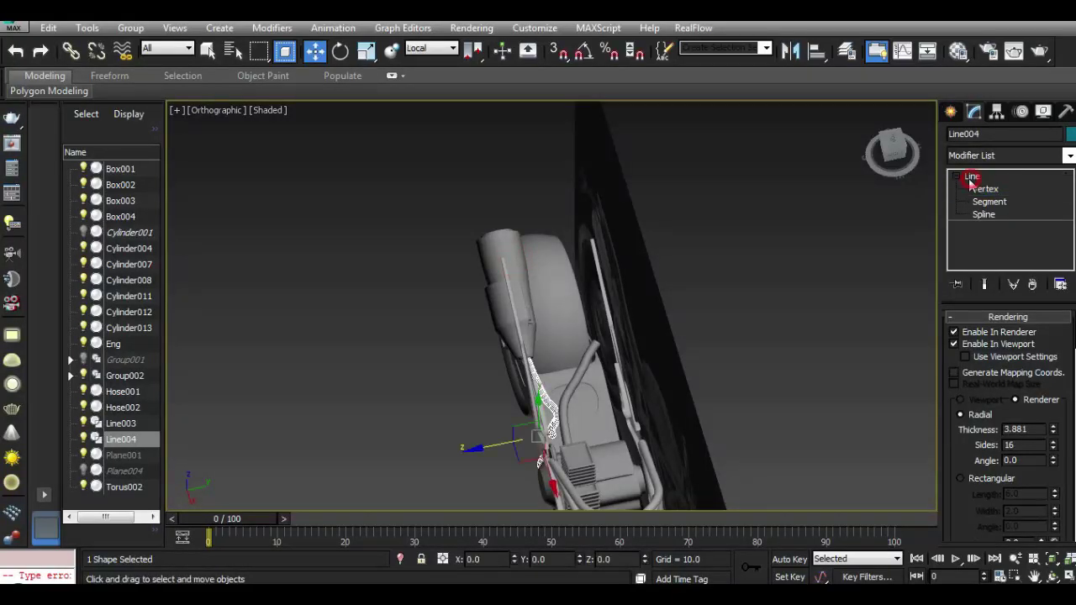
{"action": "left_click", "coordinate": [519, 291]}
{"action": "key", "text": "z"}
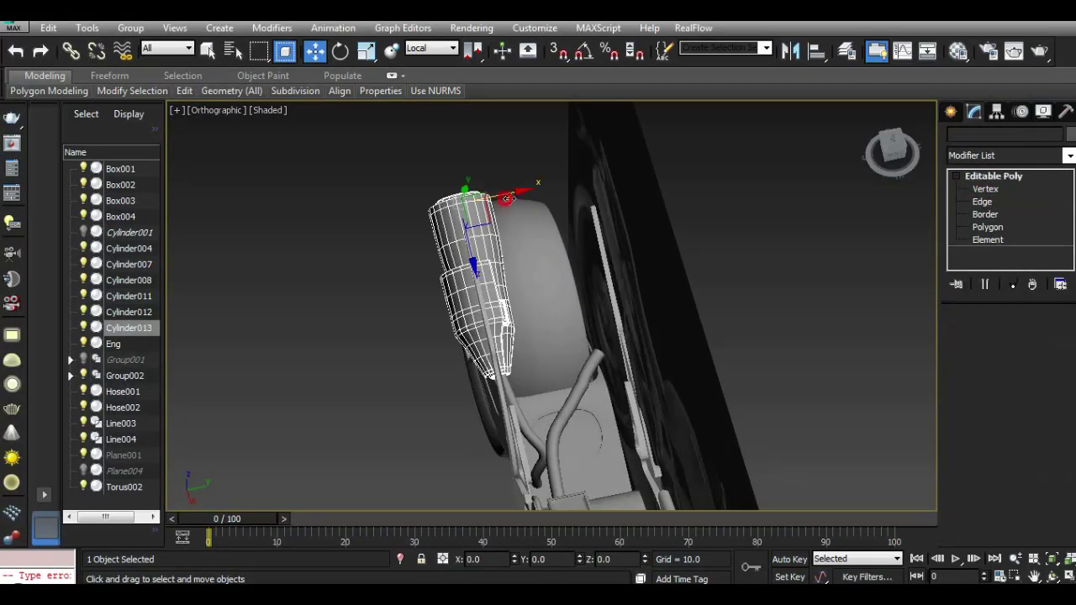
{"action": "left_click_drag", "start_coordinate": [595, 195], "coordinate": [605, 196]}
{"action": "left_click", "coordinate": [543, 368]}
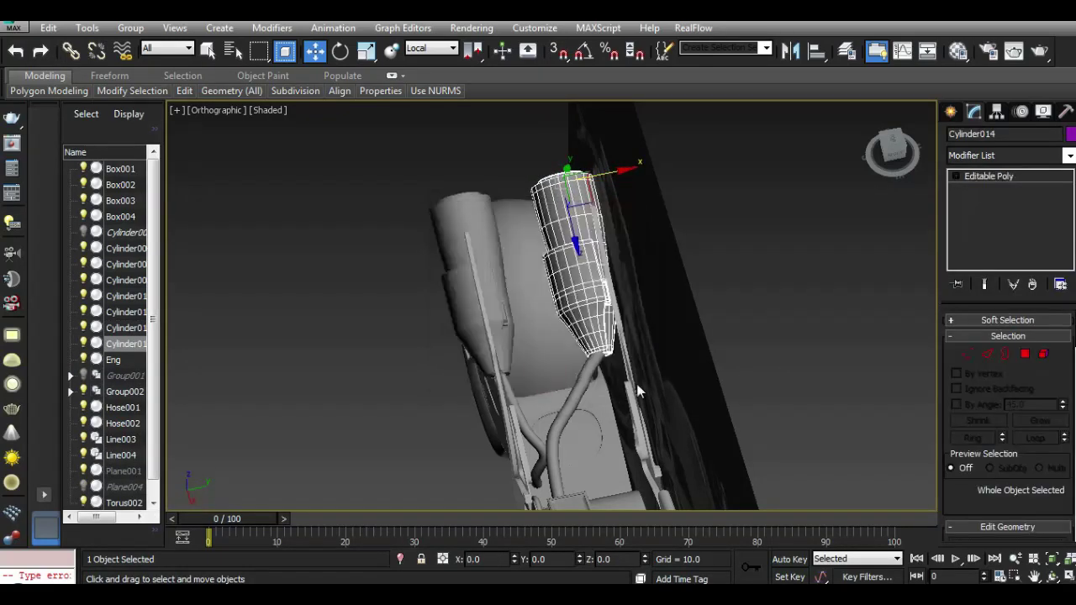
Select the Line003 hose's end vertex at Vertex sub-object level.
{"action": "left_click", "coordinate": [600, 401]}
{"action": "mouse_move", "coordinate": [600, 401]}
{"action": "middle_mouse_down", "text": "alt"}
{"action": "mouse_move", "coordinate": [872, 491]}
{"action": "mouse_move", "coordinate": [819, 487]}
{"action": "middle_mouse_up", "text": "alt"}
{"action": "scroll", "coordinate": [546, 320], "scroll_direction": "up", "scroll_amount": 3}
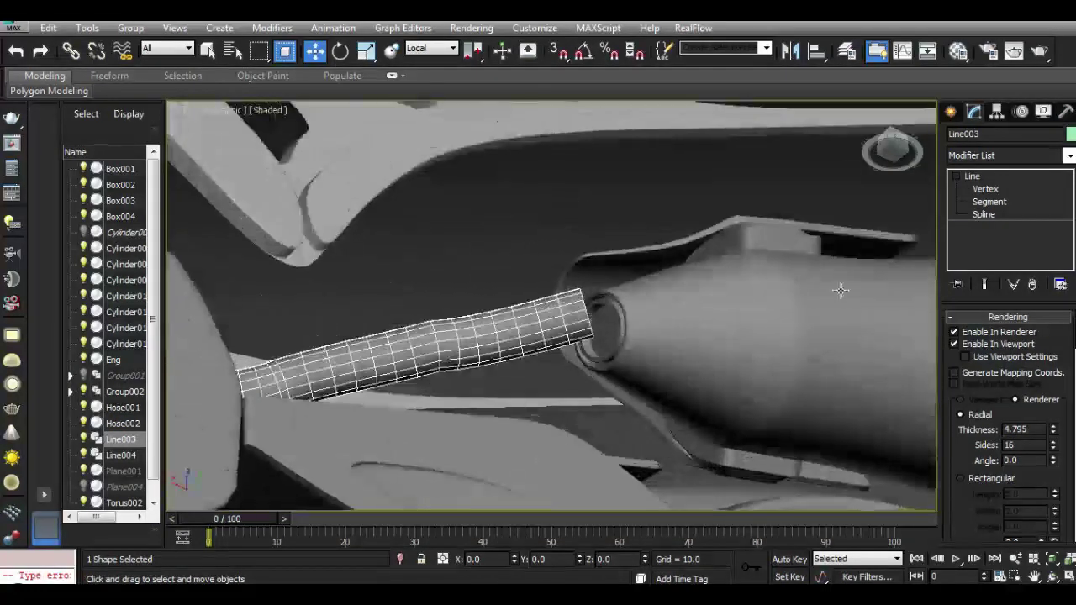
{"action": "left_click", "coordinate": [978, 190]}
{"action": "left_click_drag", "start_coordinate": [607, 318], "coordinate": [623, 338]}
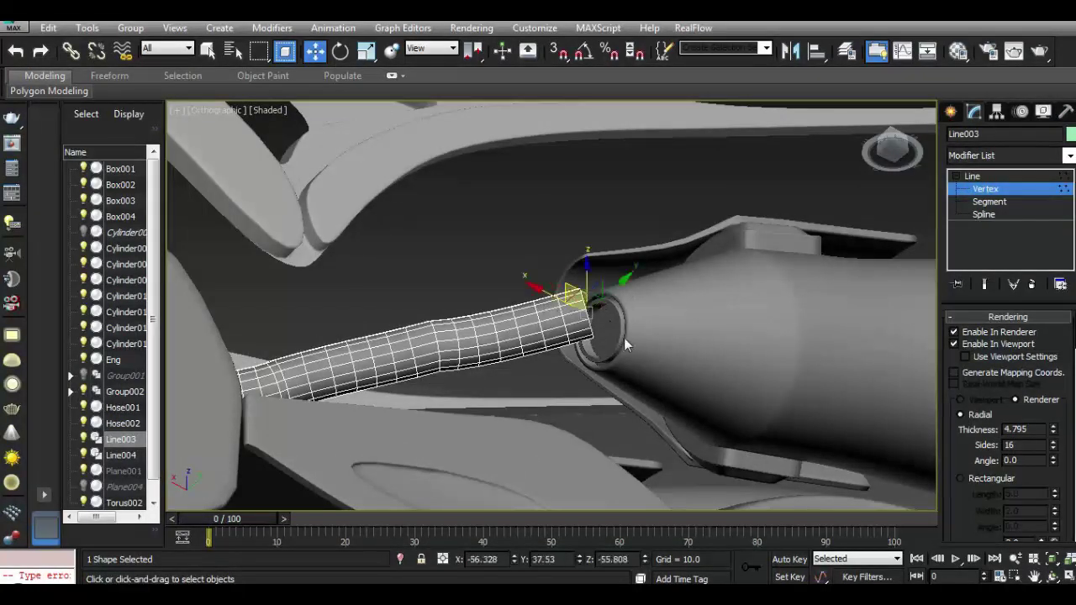
{"action": "left_click", "coordinate": [433, 49]}
{"action": "left_click", "coordinate": [440, 100]}
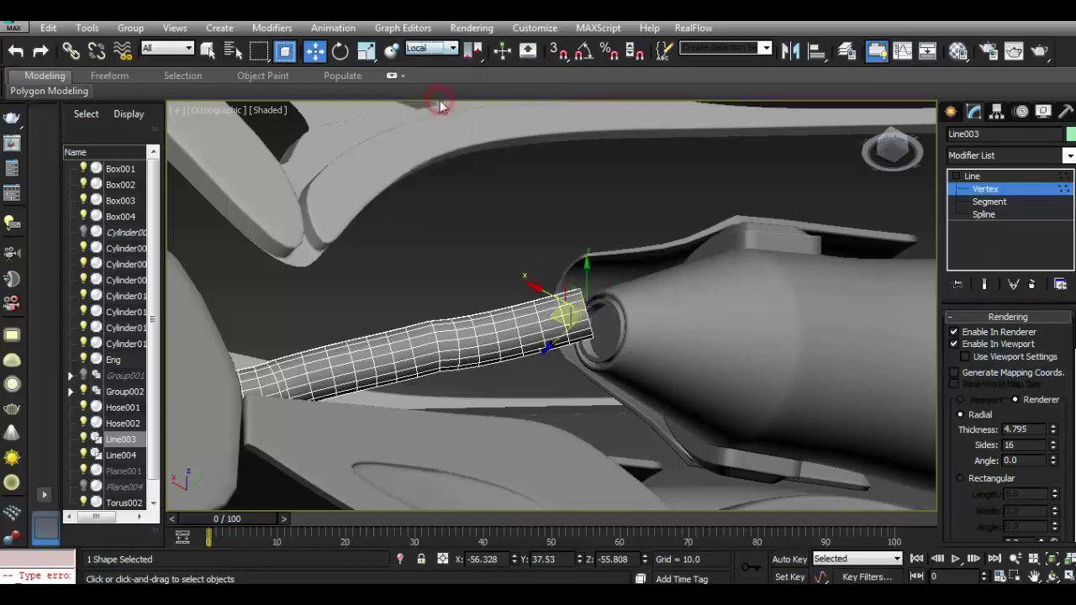
Using World coordinates, move the hose end vertex into the engine nozzle opening.
{"action": "left_click_drag", "start_coordinate": [881, 171], "coordinate": [870, 174]}
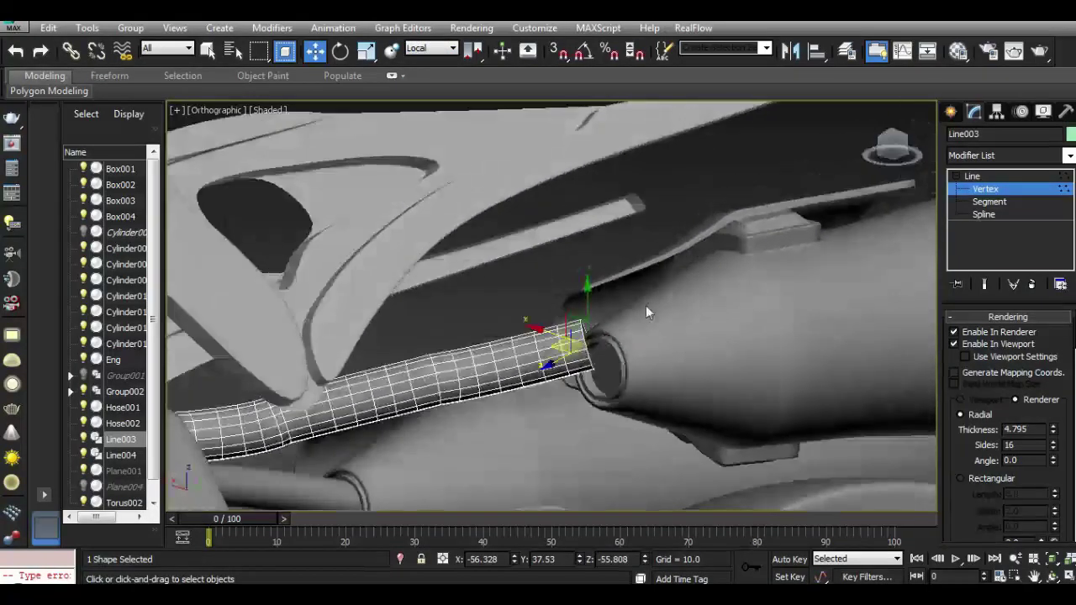
{"action": "left_click", "coordinate": [443, 49]}
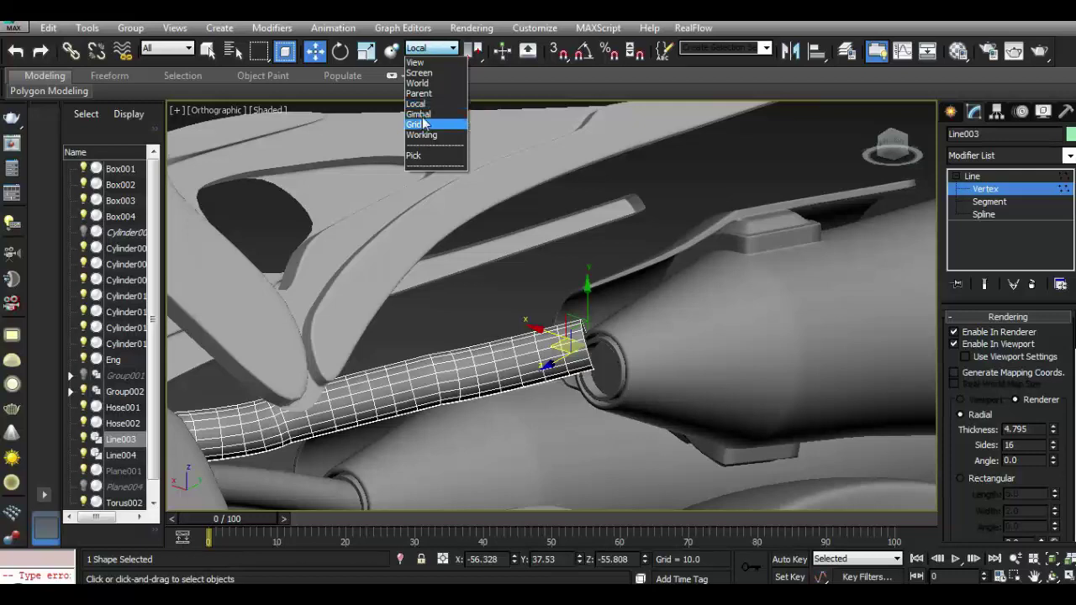
{"action": "left_click", "coordinate": [419, 83]}
{"action": "left_click_drag", "start_coordinate": [563, 323], "coordinate": [563, 349]}
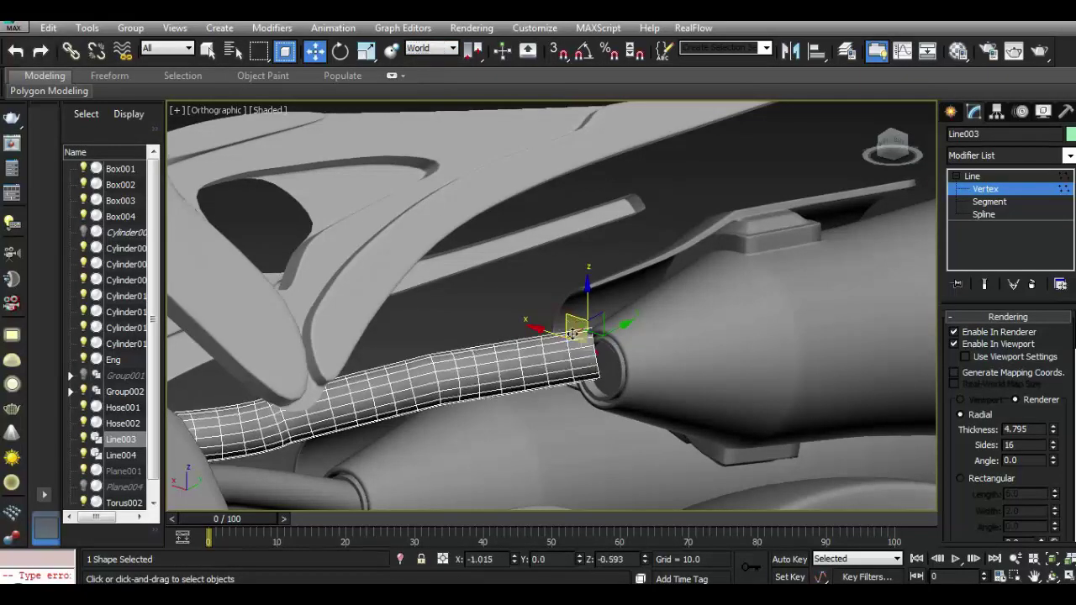
{"action": "mouse_move", "coordinate": [893, 150]}
{"action": "left_mouse_down"}
{"action": "mouse_move", "coordinate": [174, 116]}
{"action": "mouse_move", "coordinate": [751, 306]}
{"action": "left_mouse_up"}
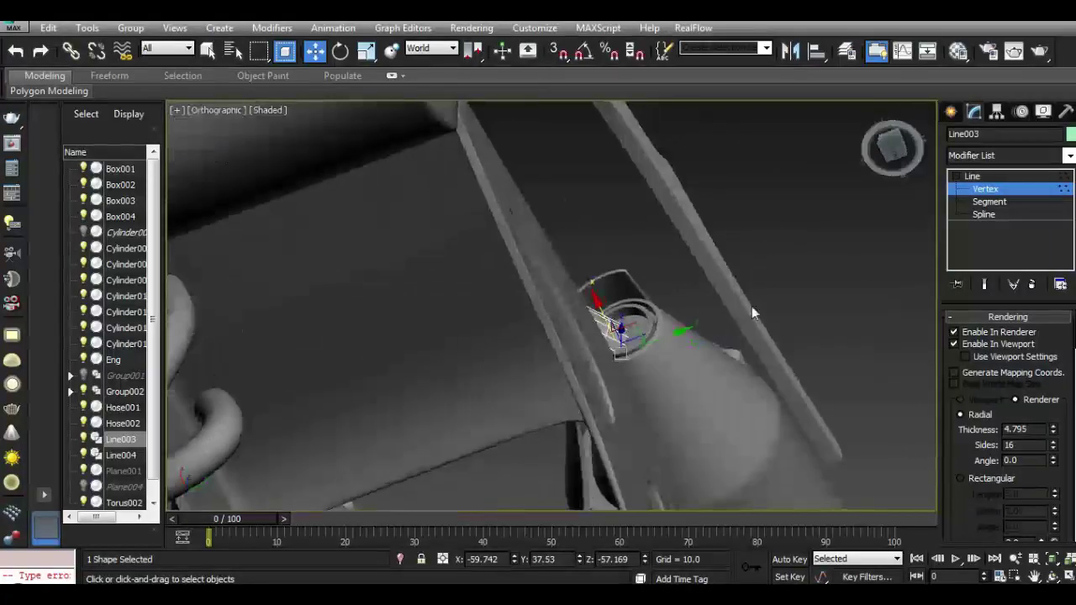
{"action": "left_click_drag", "start_coordinate": [891, 148], "coordinate": [171, 222]}
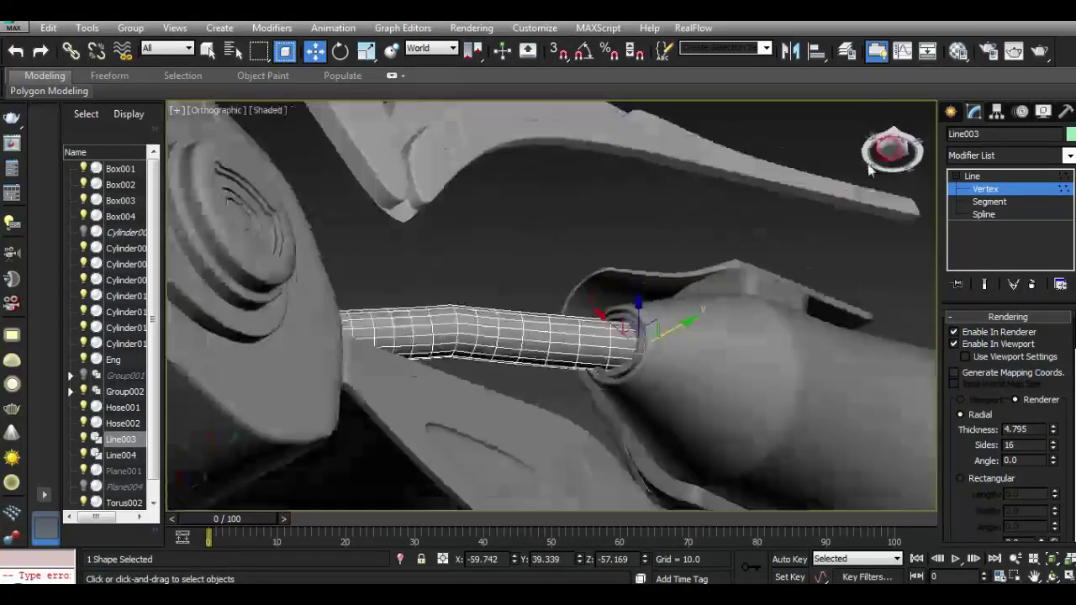
{"action": "middle_click_drag", "start_coordinate": [171, 222], "coordinate": [521, 257], "text": "alt"}
{"action": "left_click_drag", "start_coordinate": [498, 324], "coordinate": [528, 353]}
{"action": "left_click_drag", "start_coordinate": [533, 301], "coordinate": [550, 304]}
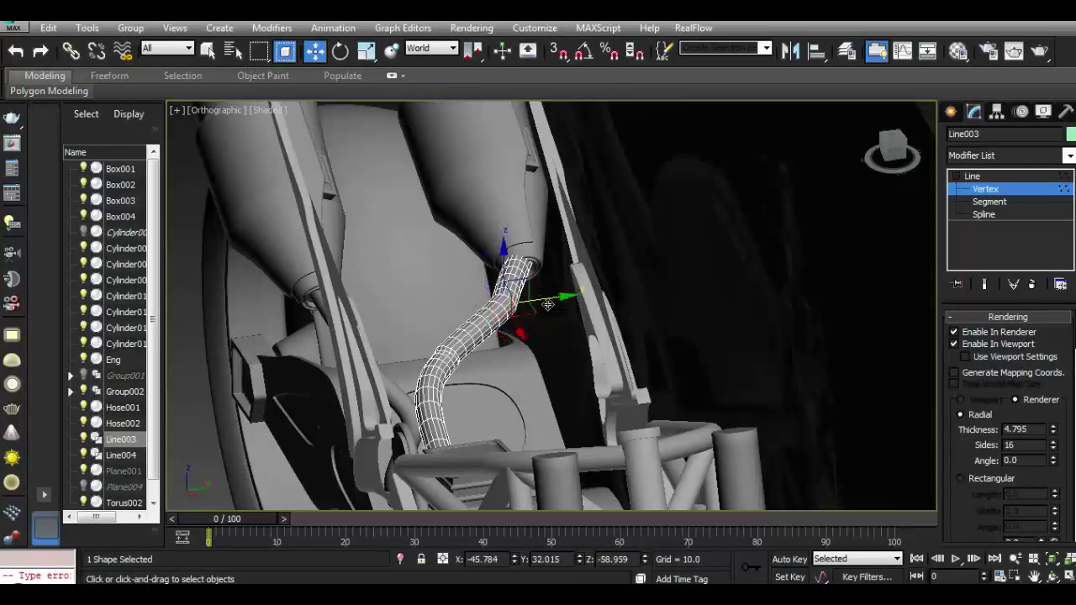
Hide the hose tube in the viewport, reshape the spline and change the lower vertex's type.
{"action": "left_click", "coordinate": [974, 347]}
{"action": "left_click_drag", "start_coordinate": [452, 357], "coordinate": [461, 400]}
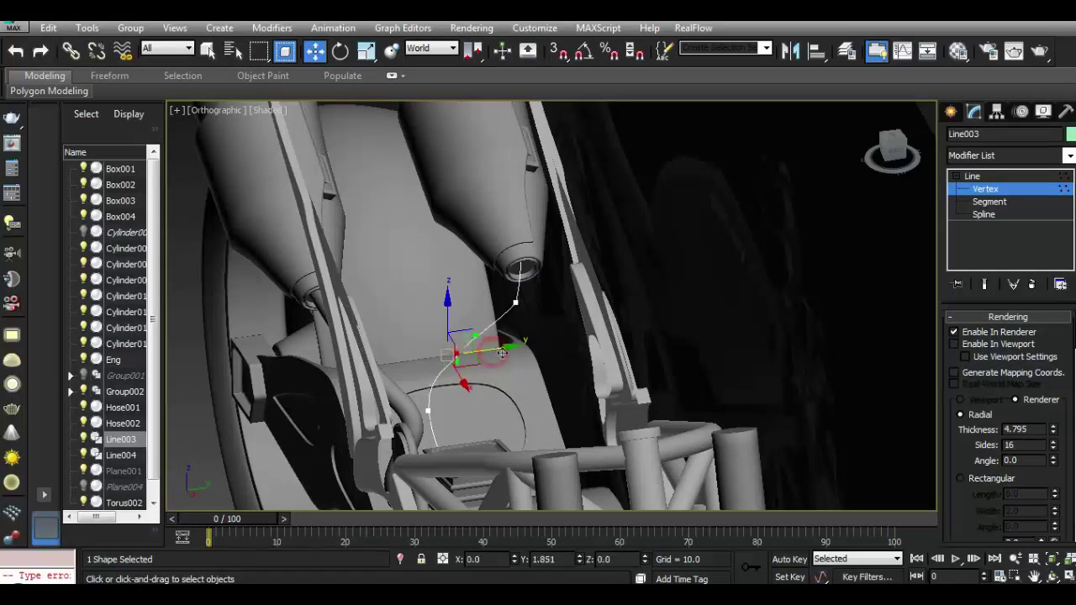
{"action": "scroll", "coordinate": [501, 359], "scroll_direction": "up", "scroll_amount": 3}
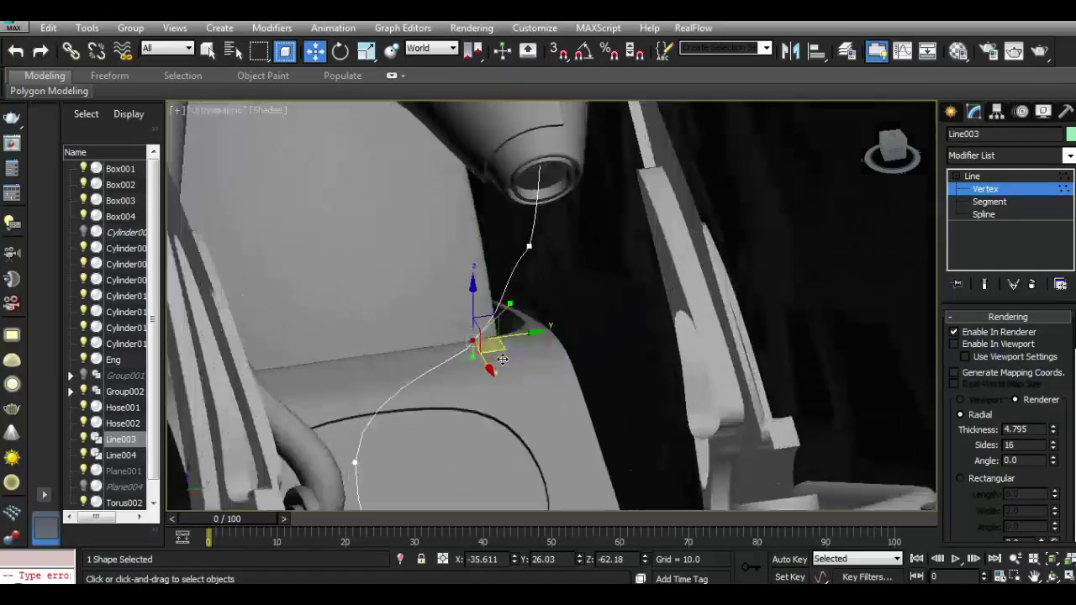
{"action": "mouse_move", "coordinate": [511, 306]}
{"action": "left_mouse_down"}
{"action": "mouse_move", "coordinate": [499, 308]}
{"action": "mouse_move", "coordinate": [508, 285]}
{"action": "left_mouse_up"}
{"action": "left_click", "coordinate": [528, 248]}
{"action": "left_click", "coordinate": [471, 340]}
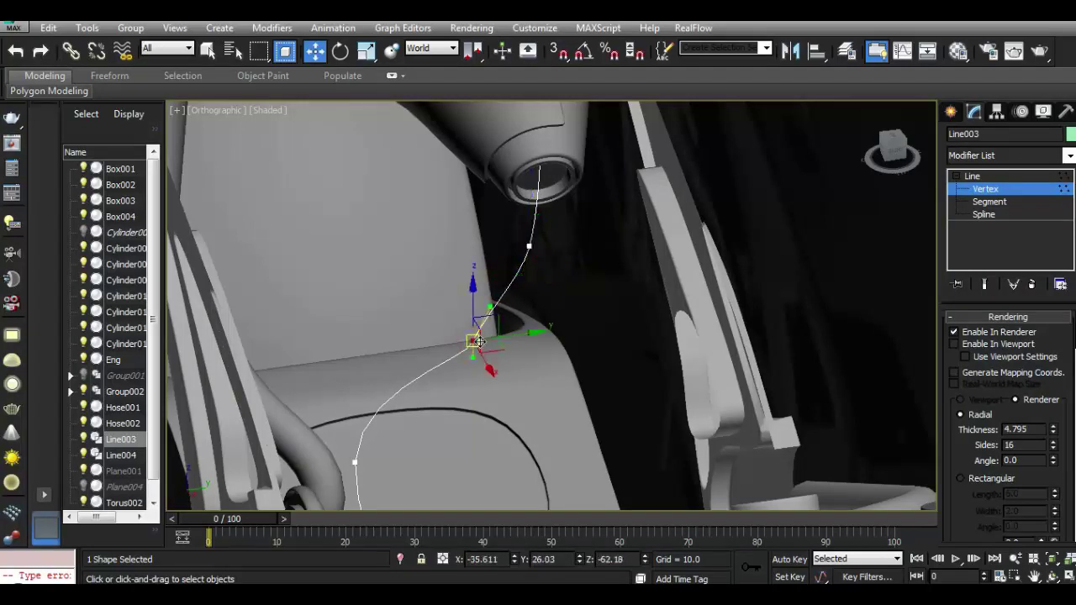
{"action": "right_click", "coordinate": [471, 338]}
{"action": "left_click", "coordinate": [465, 252]}
Lower the top end vertex, re-enable the tube in viewport, and centre it in the opening.
{"action": "left_click", "coordinate": [529, 246]}
{"action": "left_click", "coordinate": [539, 166]}
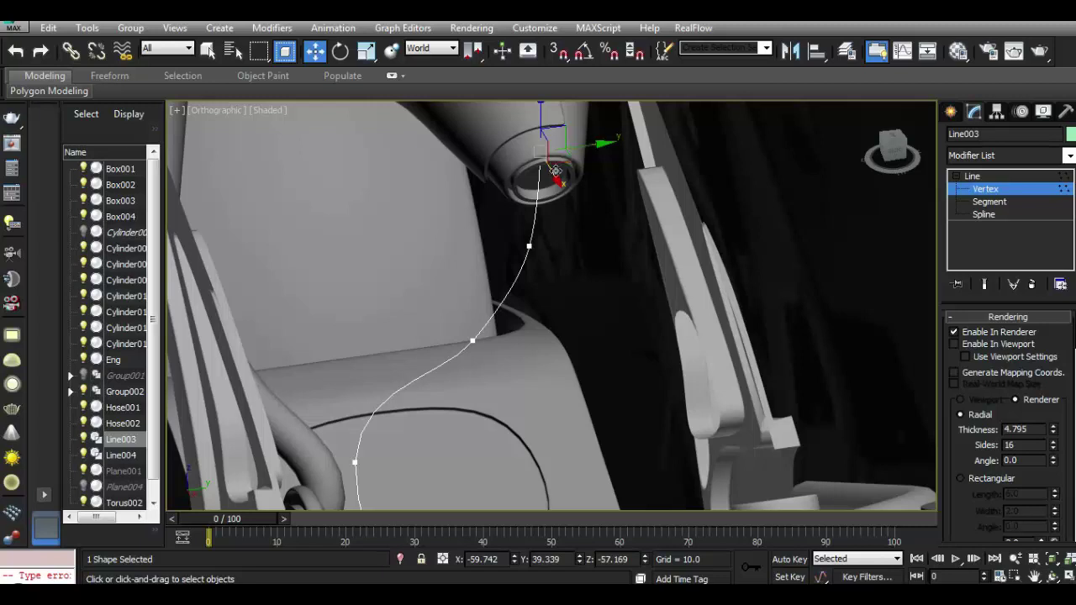
{"action": "left_click_drag", "start_coordinate": [539, 115], "coordinate": [539, 131]}
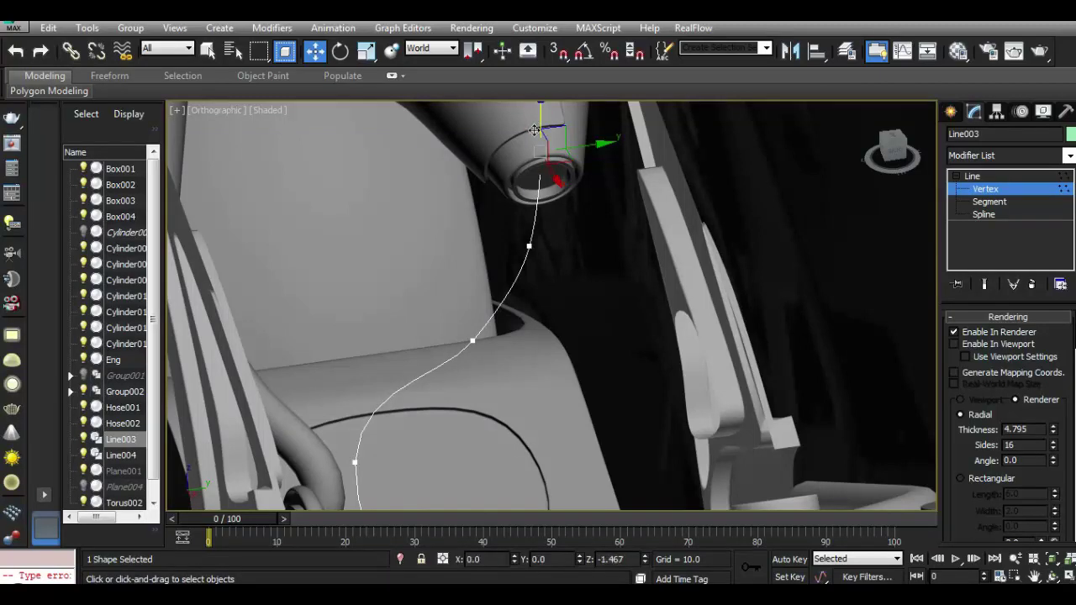
{"action": "left_click", "coordinate": [986, 344]}
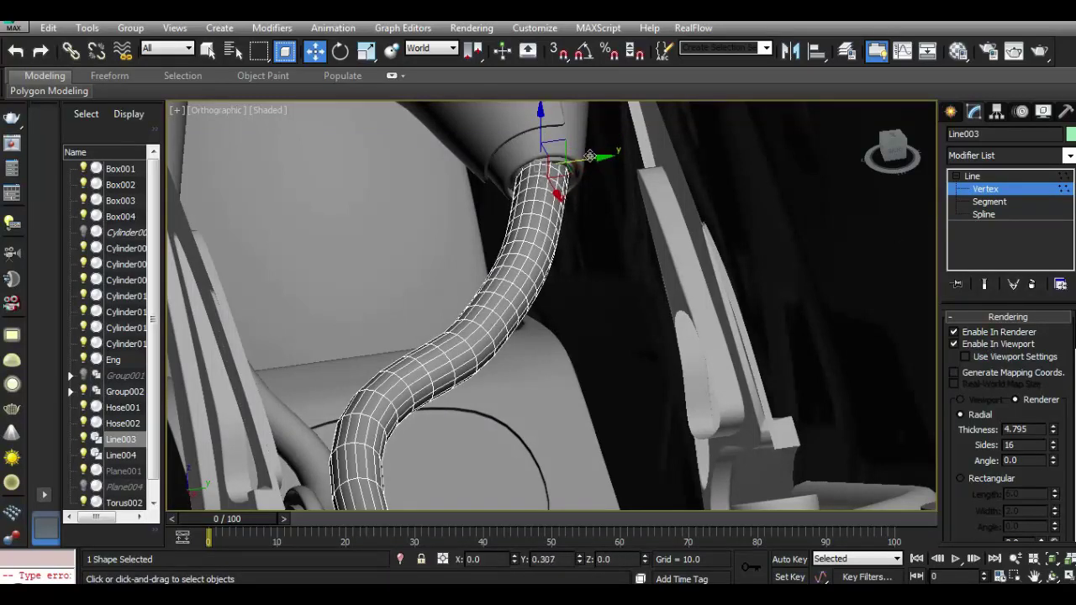
{"action": "left_click_drag", "start_coordinate": [543, 126], "coordinate": [542, 122]}
{"action": "left_click_drag", "start_coordinate": [891, 152], "coordinate": [851, 112]}
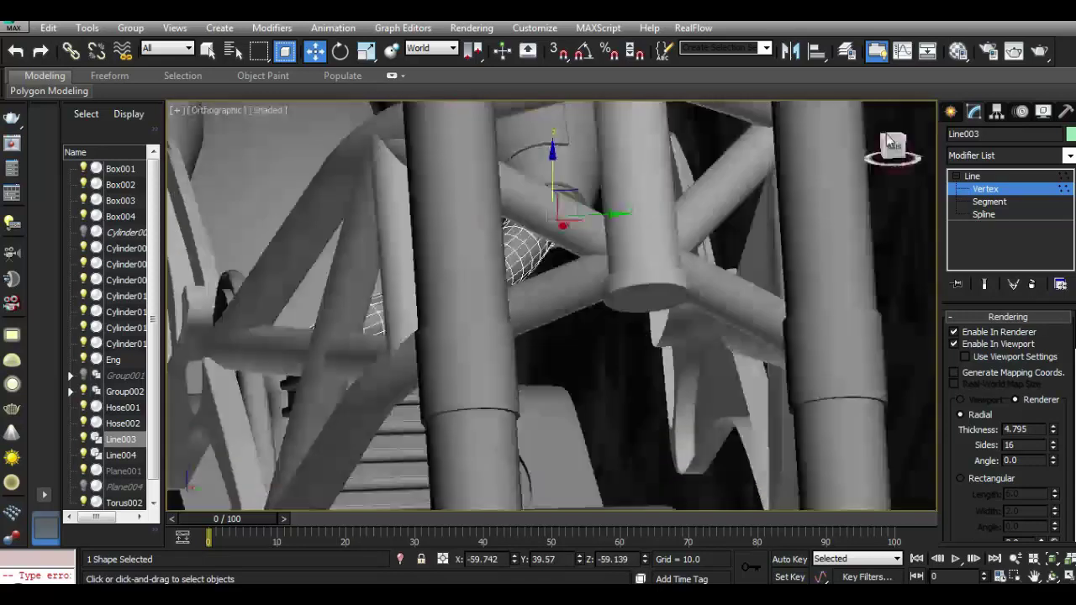
{"action": "scroll", "coordinate": [587, 206], "scroll_direction": "up", "scroll_amount": 3}
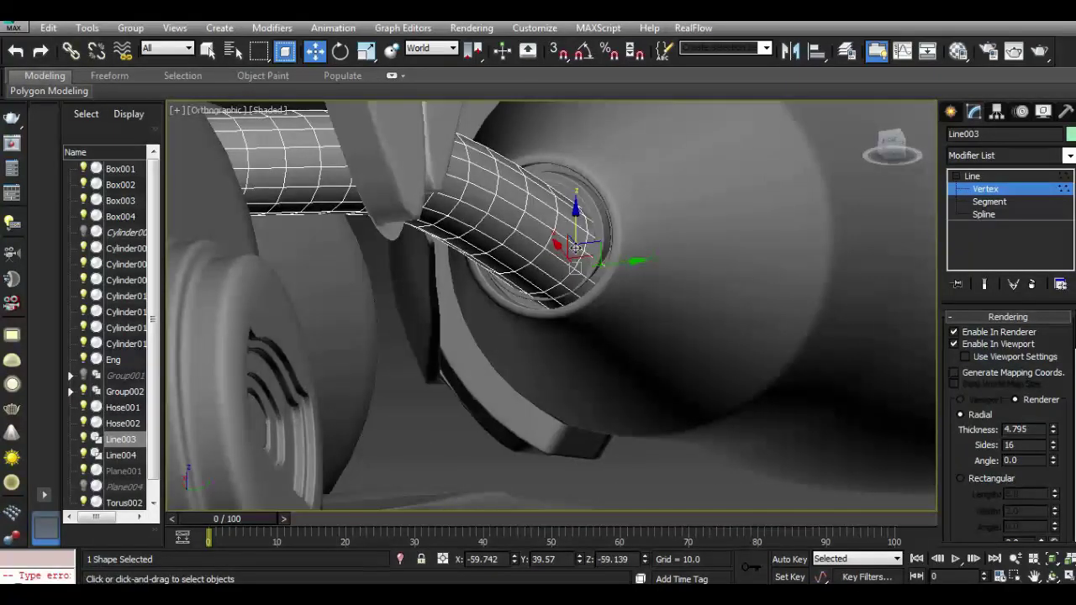
{"action": "left_click_drag", "start_coordinate": [625, 245], "coordinate": [594, 234]}
{"action": "scroll", "coordinate": [754, 387], "scroll_direction": "down", "scroll_amount": 2}
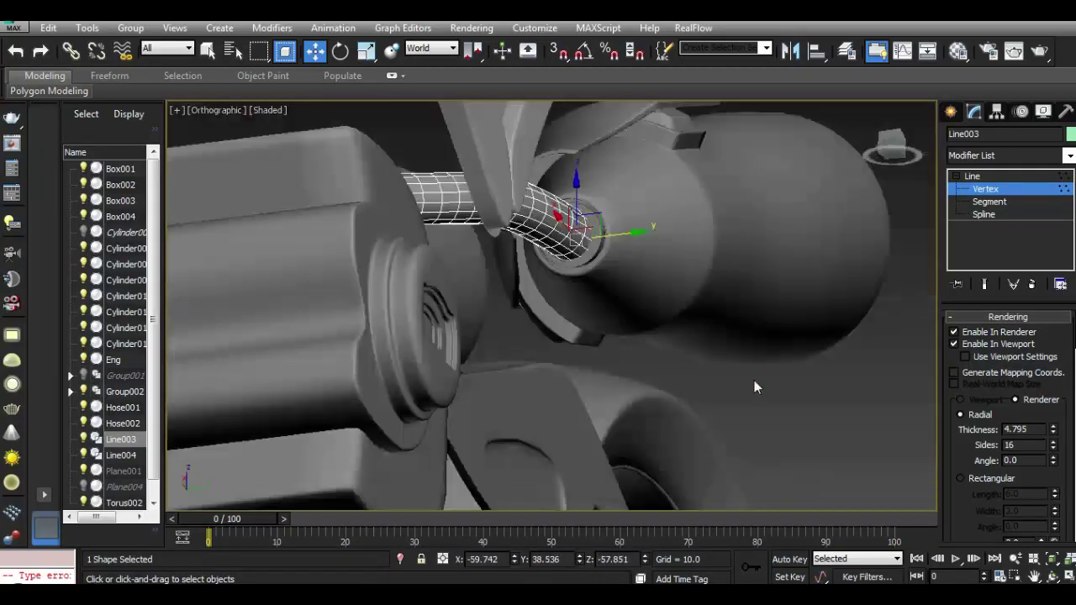
Exit vertex editing and deselect the hose to review the smoother curve.
{"action": "left_click", "coordinate": [975, 176]}
{"action": "left_click", "coordinate": [819, 362]}
{"action": "mouse_move", "coordinate": [889, 151]}
{"action": "left_mouse_down"}
{"action": "mouse_move", "coordinate": [910, 171]}
{"action": "mouse_move", "coordinate": [900, 159]}
{"action": "left_mouse_up"}
{"action": "scroll", "coordinate": [529, 209], "scroll_direction": "up", "scroll_amount": 5}
Move Line003's tube-end vertex along Y and Z until it seats centred in the round socket.
{"action": "left_click", "coordinate": [528, 209]}
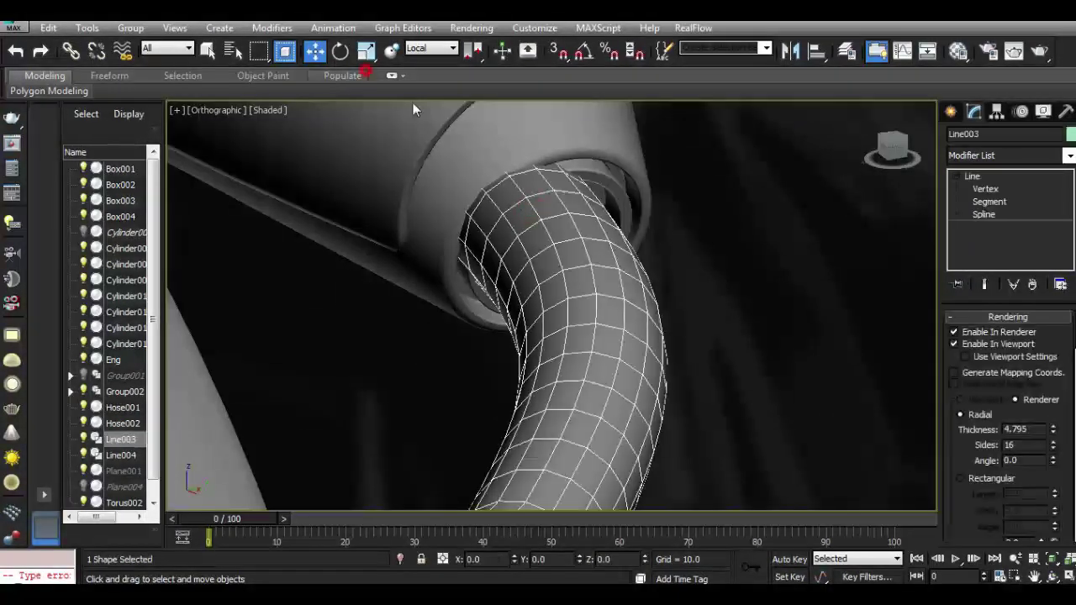
{"action": "left_click", "coordinate": [985, 189]}
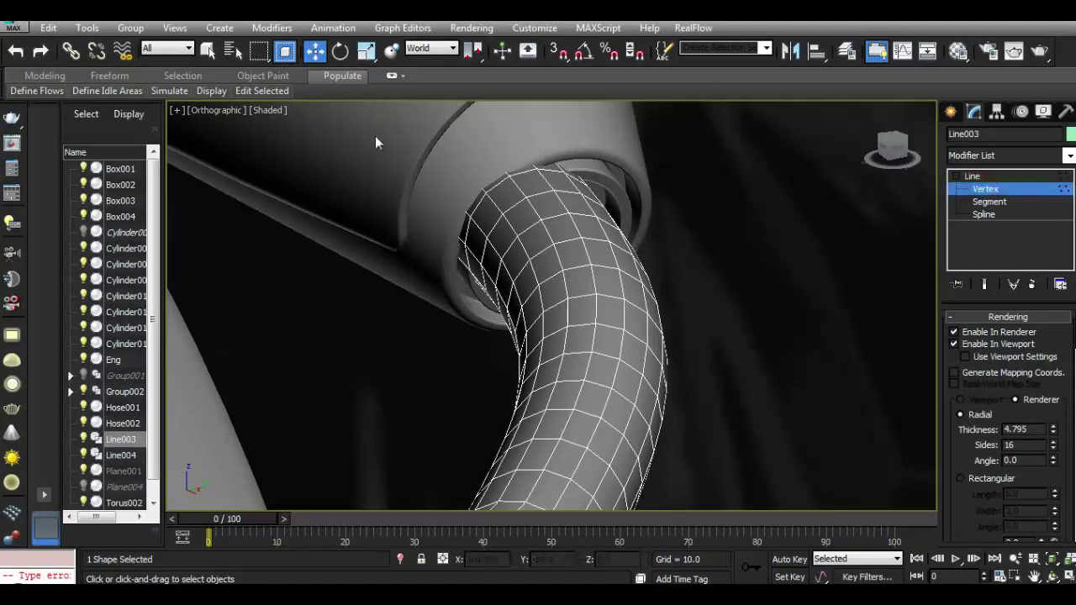
{"action": "left_click_drag", "start_coordinate": [717, 269], "coordinate": [716, 269]}
{"action": "mouse_move", "coordinate": [566, 209]}
{"action": "left_mouse_down"}
{"action": "mouse_move", "coordinate": [577, 199]}
{"action": "mouse_move", "coordinate": [562, 174]}
{"action": "mouse_move", "coordinate": [544, 184]}
{"action": "mouse_move", "coordinate": [547, 172]}
{"action": "left_mouse_up"}
{"action": "left_click_drag", "start_coordinate": [850, 160], "coordinate": [486, 167]}
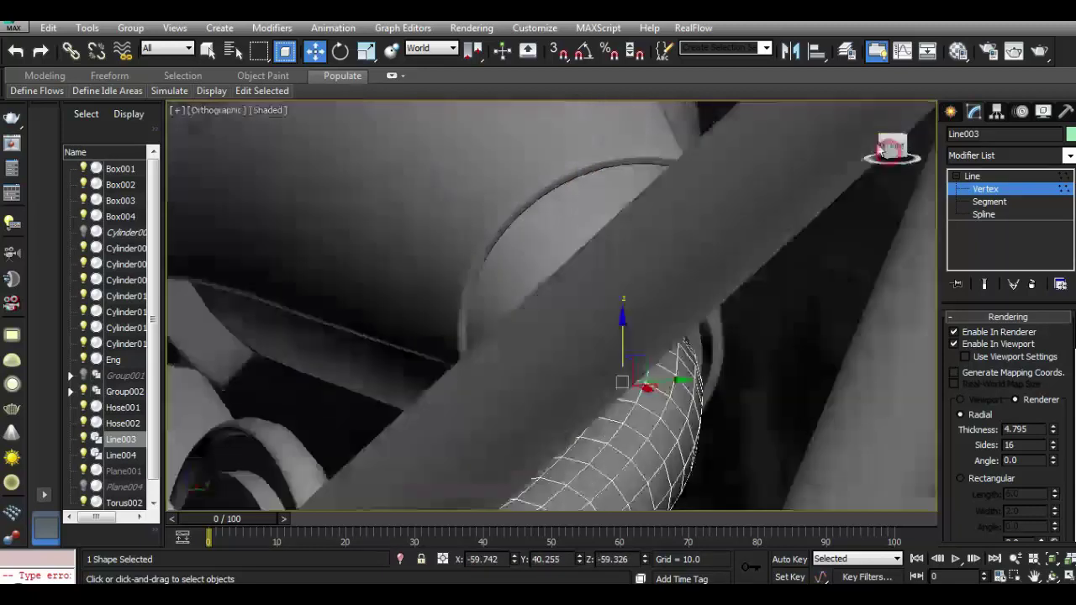
{"action": "middle_click_drag", "start_coordinate": [488, 174], "coordinate": [684, 328], "text": "alt"}
{"action": "left_click_drag", "start_coordinate": [636, 320], "coordinate": [643, 284]}
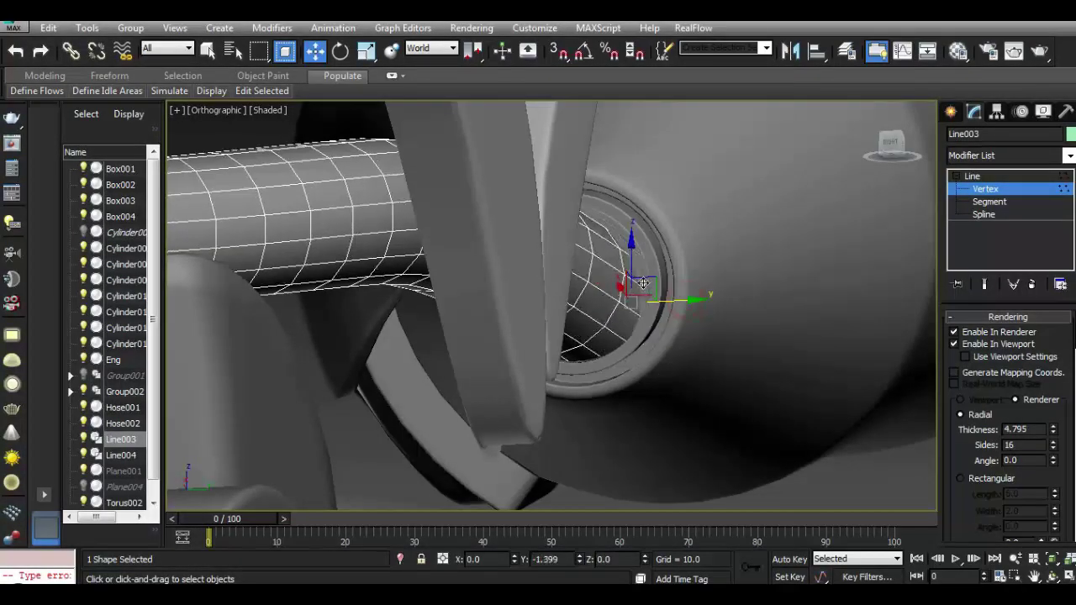
{"action": "left_click_drag", "start_coordinate": [643, 284], "coordinate": [590, 296]}
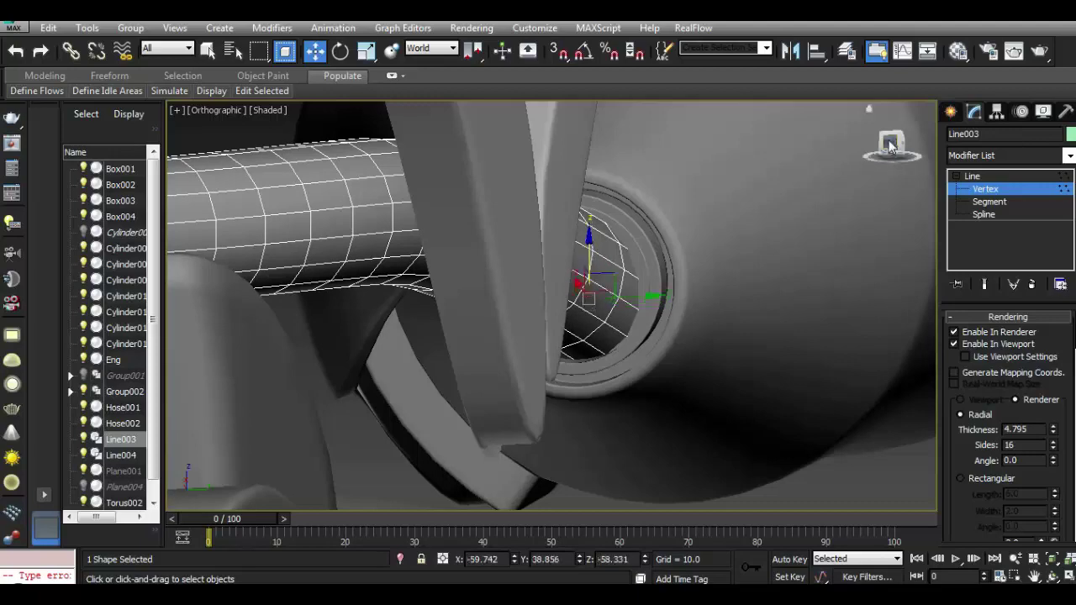
{"action": "left_click_drag", "start_coordinate": [891, 146], "coordinate": [687, 269]}
{"action": "scroll", "coordinate": [433, 168], "scroll_direction": "up", "scroll_amount": 2}
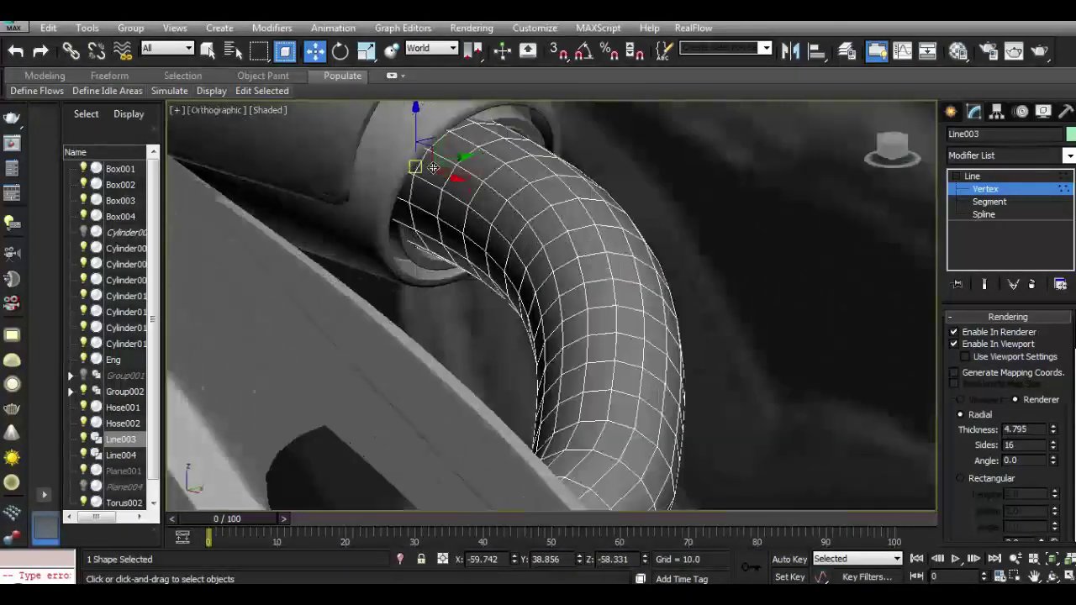
{"action": "left_click_drag", "start_coordinate": [433, 168], "coordinate": [434, 160]}
{"action": "mouse_move", "coordinate": [891, 147]}
{"action": "left_mouse_down"}
{"action": "mouse_move", "coordinate": [839, 128]}
{"action": "mouse_move", "coordinate": [685, 233]}
{"action": "mouse_move", "coordinate": [525, 235]}
{"action": "mouse_move", "coordinate": [637, 344]}
{"action": "left_mouse_up"}
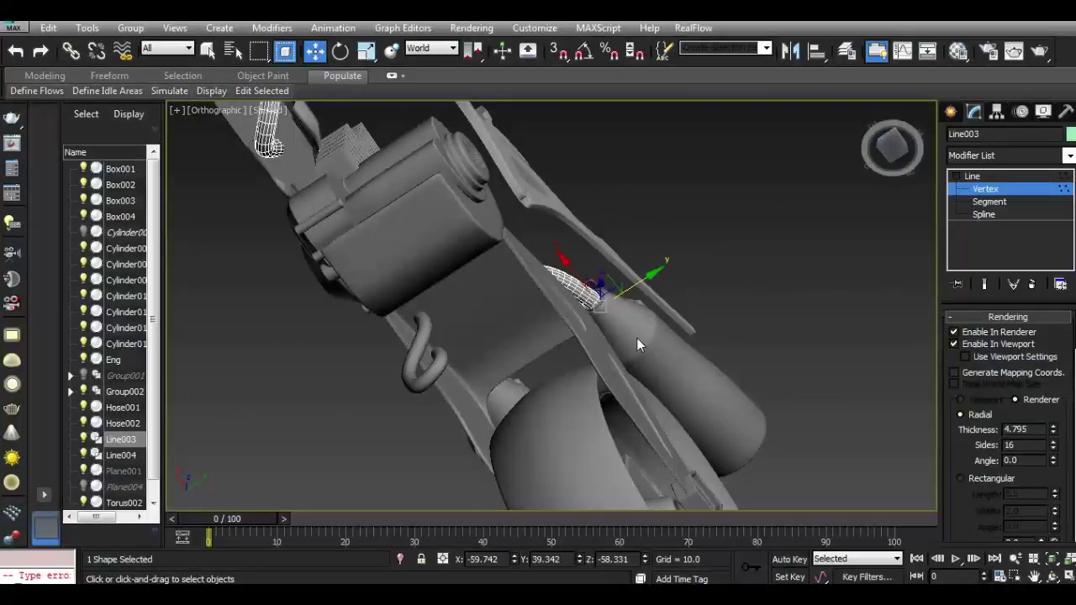
Isolate the hose and the cone-shaped cylinder, then clear the selection.
{"action": "scroll", "coordinate": [604, 310], "scroll_direction": "up", "scroll_amount": 5}
{"action": "left_click", "coordinate": [972, 176]}
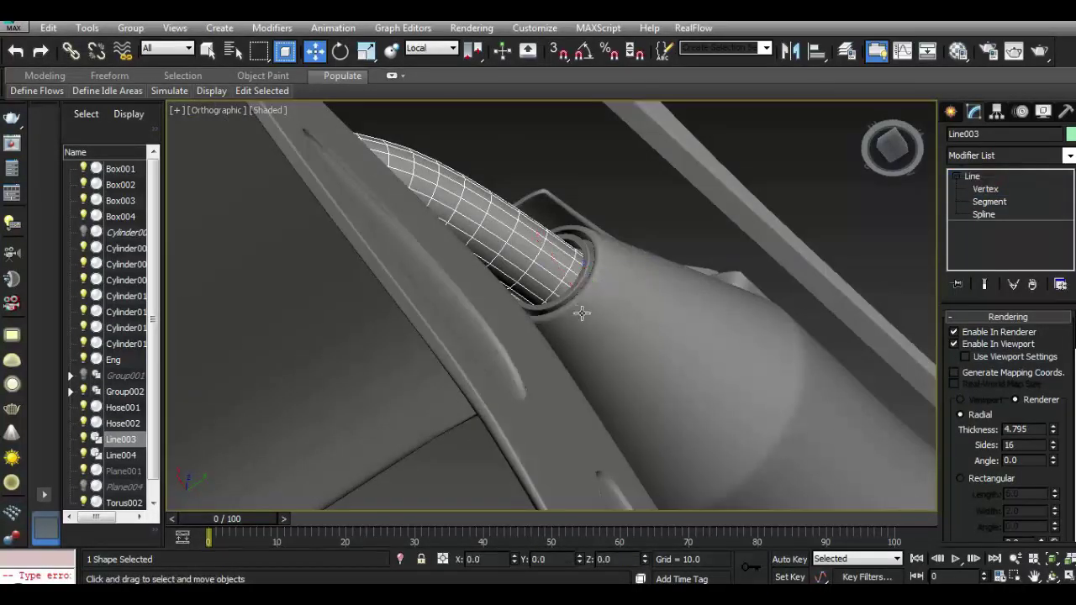
{"action": "left_click", "coordinate": [582, 314], "text": "ctrl"}
{"action": "left_click", "coordinate": [400, 559]}
{"action": "left_click", "coordinate": [755, 327]}
{"action": "left_click_drag", "start_coordinate": [891, 147], "coordinate": [892, 155]}
{"action": "scroll", "coordinate": [598, 306], "scroll_direction": "up", "scroll_amount": 5}
Move Line003's end vertex to bend the hose down into the ring opening.
{"action": "left_click", "coordinate": [530, 279]}
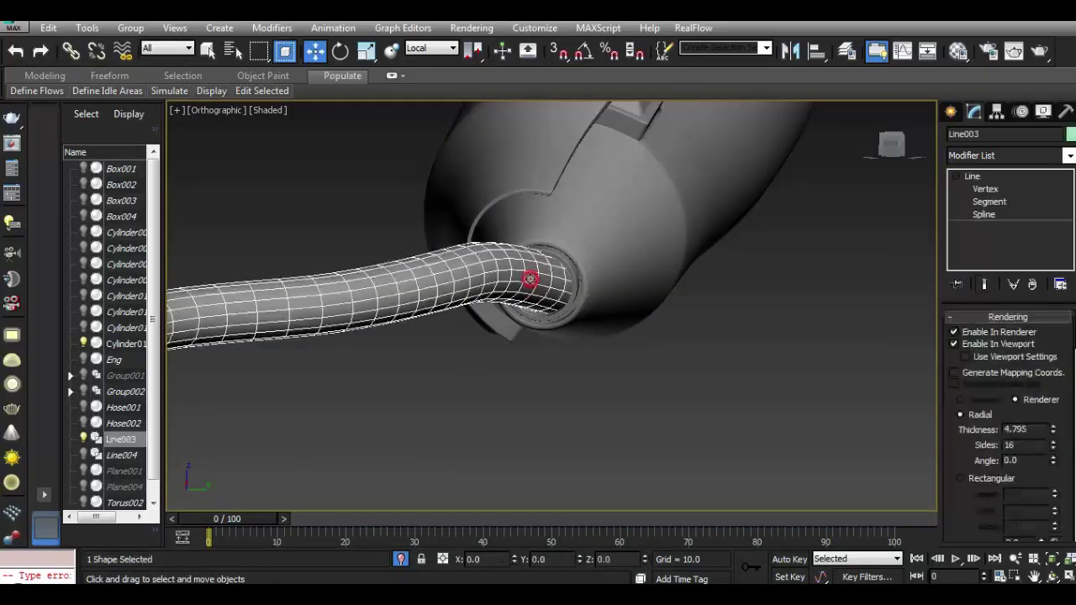
{"action": "left_click", "coordinate": [978, 189]}
{"action": "left_click_drag", "start_coordinate": [491, 376], "coordinate": [491, 371]}
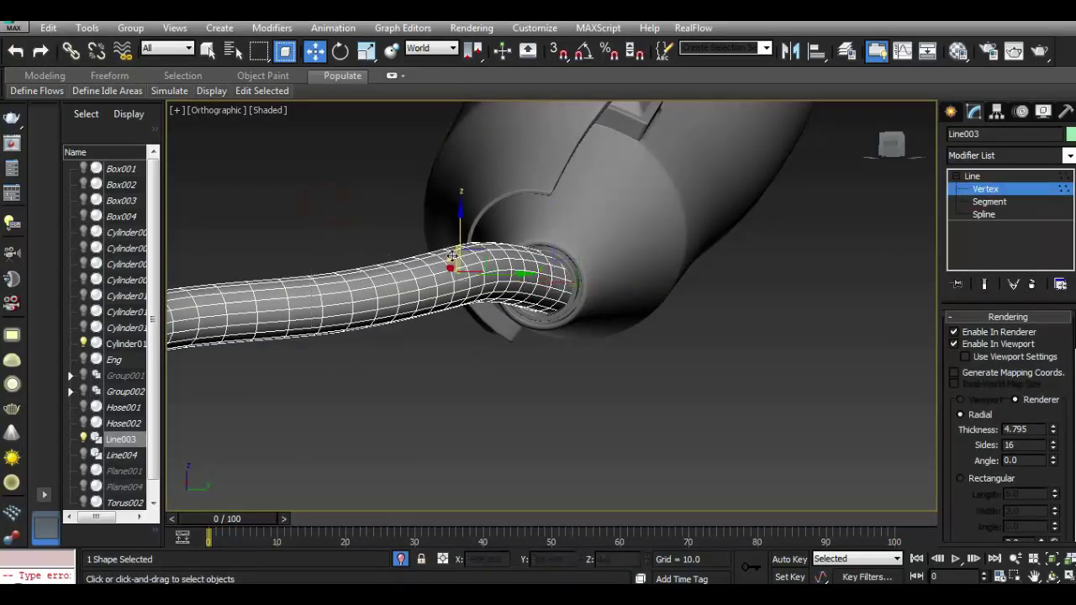
{"action": "mouse_move", "coordinate": [493, 252]}
{"action": "left_mouse_down"}
{"action": "mouse_move", "coordinate": [493, 282]}
{"action": "mouse_move", "coordinate": [539, 314]}
{"action": "left_mouse_up"}
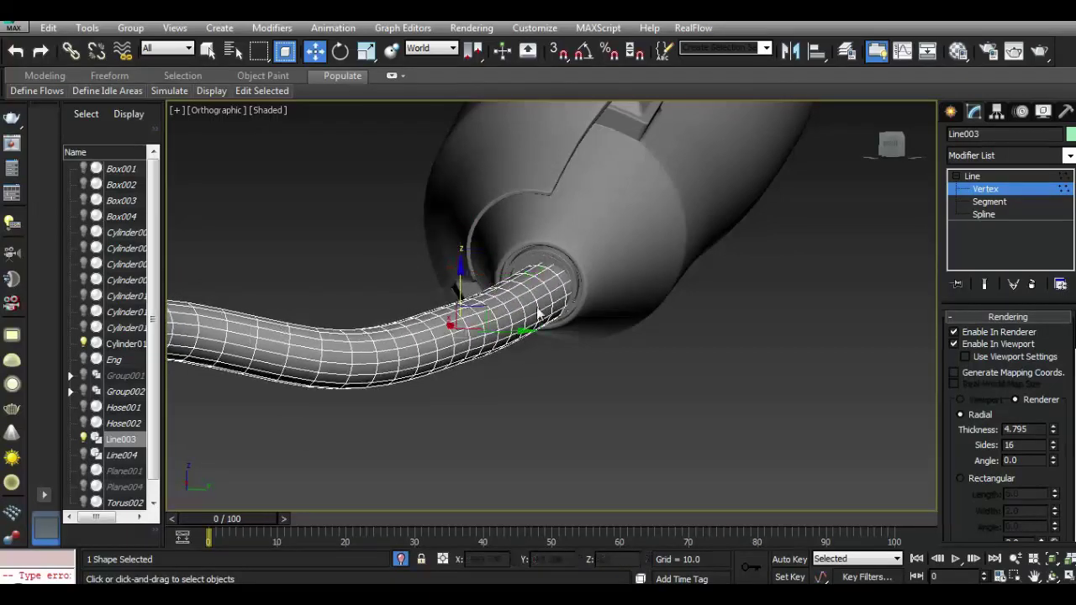
{"action": "left_click_drag", "start_coordinate": [691, 345], "coordinate": [688, 343]}
{"action": "left_click_drag", "start_coordinate": [613, 285], "coordinate": [607, 286]}
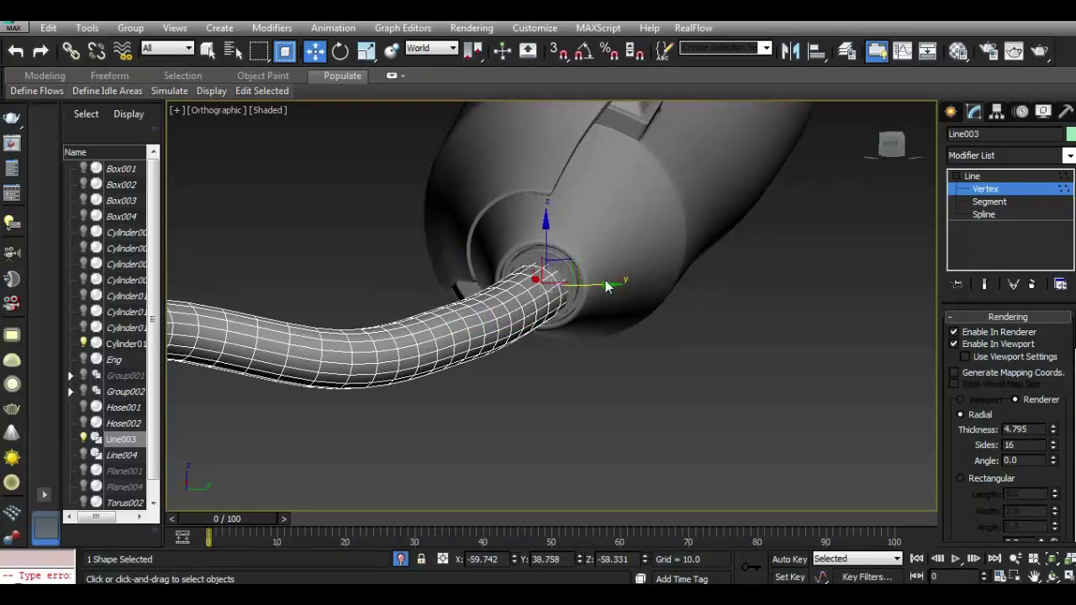
{"action": "left_click_drag", "start_coordinate": [893, 147], "coordinate": [904, 149]}
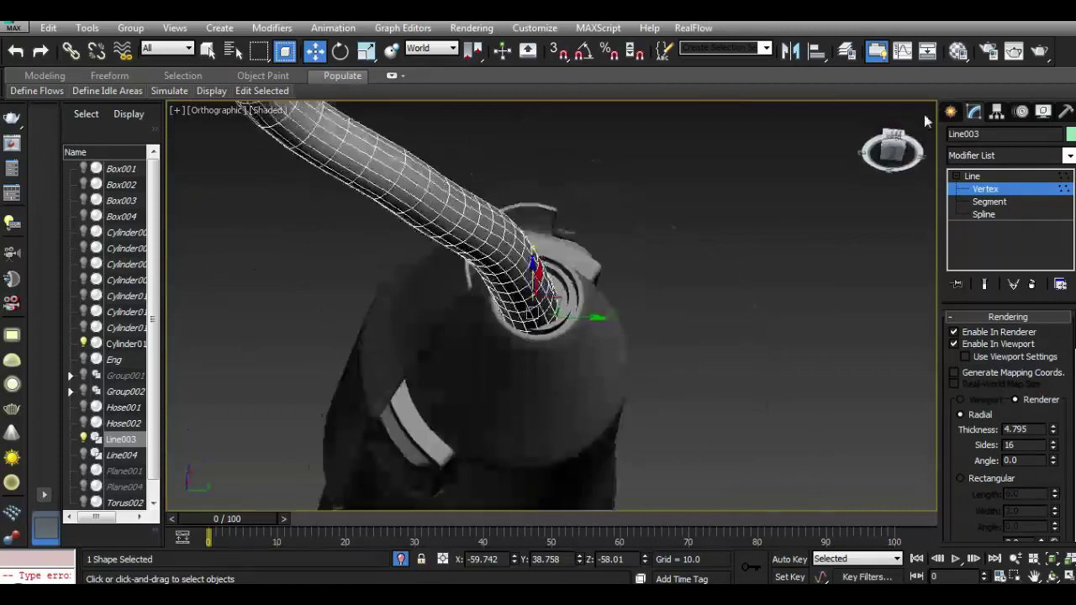
{"action": "scroll", "coordinate": [570, 316], "scroll_direction": "up", "scroll_amount": 3}
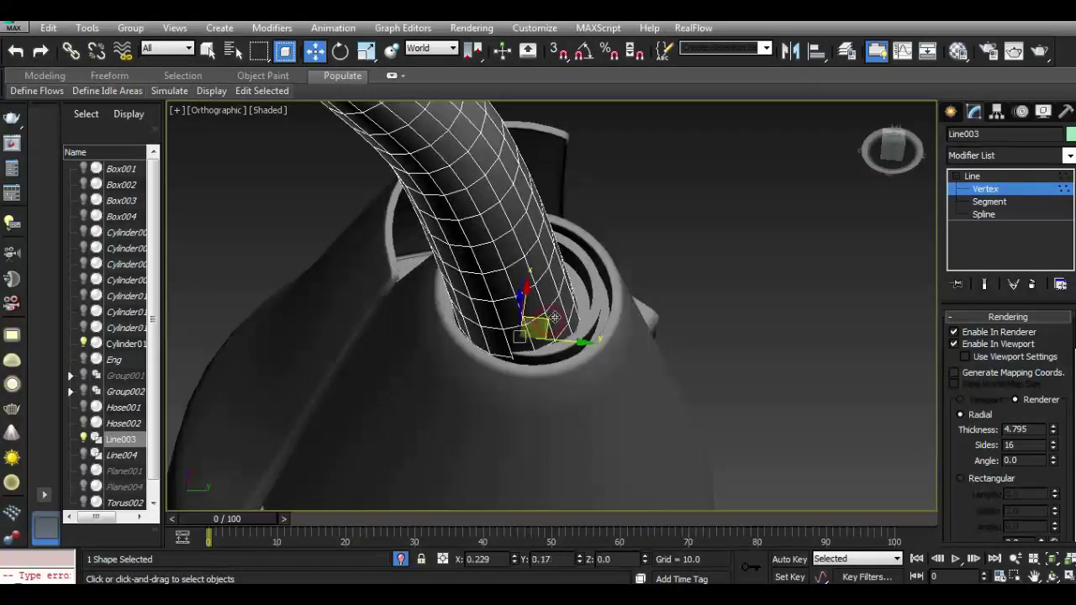
{"action": "left_click_drag", "start_coordinate": [557, 296], "coordinate": [556, 292]}
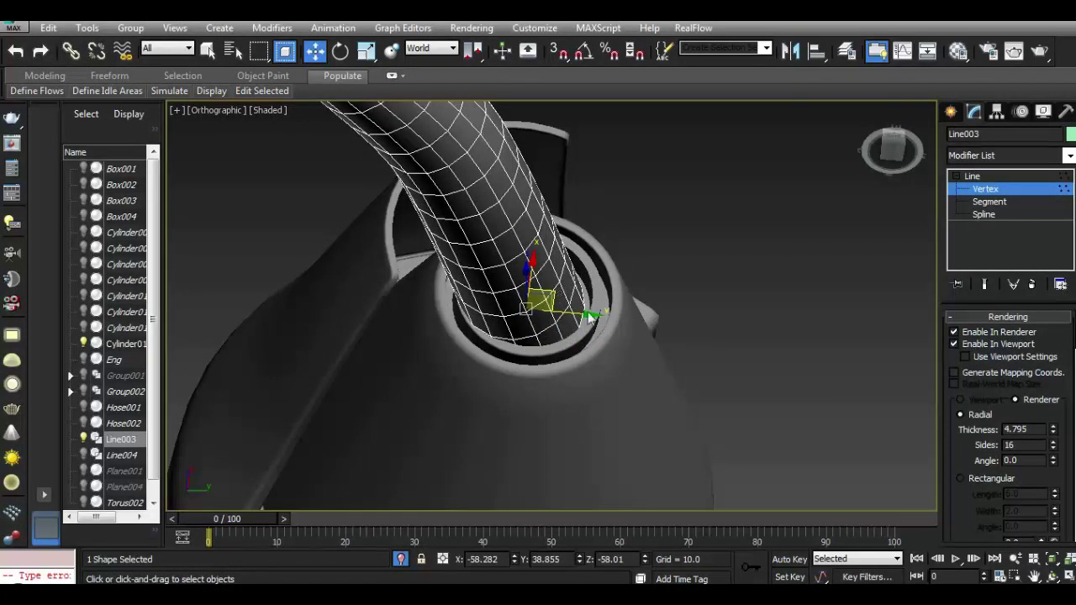
{"action": "scroll", "coordinate": [541, 311], "scroll_direction": "down", "scroll_amount": 3}
Shift another hose vertex to smooth the bend and centre it in the ring, then deselect.
{"action": "left_click_drag", "start_coordinate": [521, 250], "coordinate": [522, 252]}
{"action": "left_click_drag", "start_coordinate": [542, 217], "coordinate": [577, 238]}
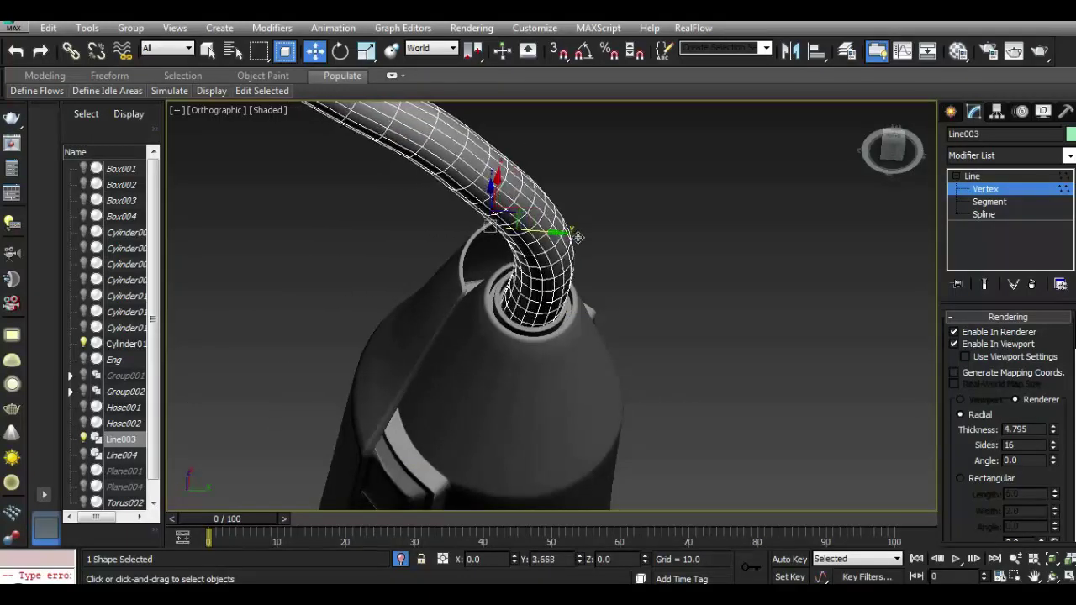
{"action": "middle_click_drag", "start_coordinate": [577, 238], "coordinate": [560, 315], "text": "alt"}
{"action": "middle_click_drag", "start_coordinate": [581, 389], "coordinate": [580, 362], "text": "alt"}
{"action": "left_click_drag", "start_coordinate": [460, 222], "coordinate": [538, 270]}
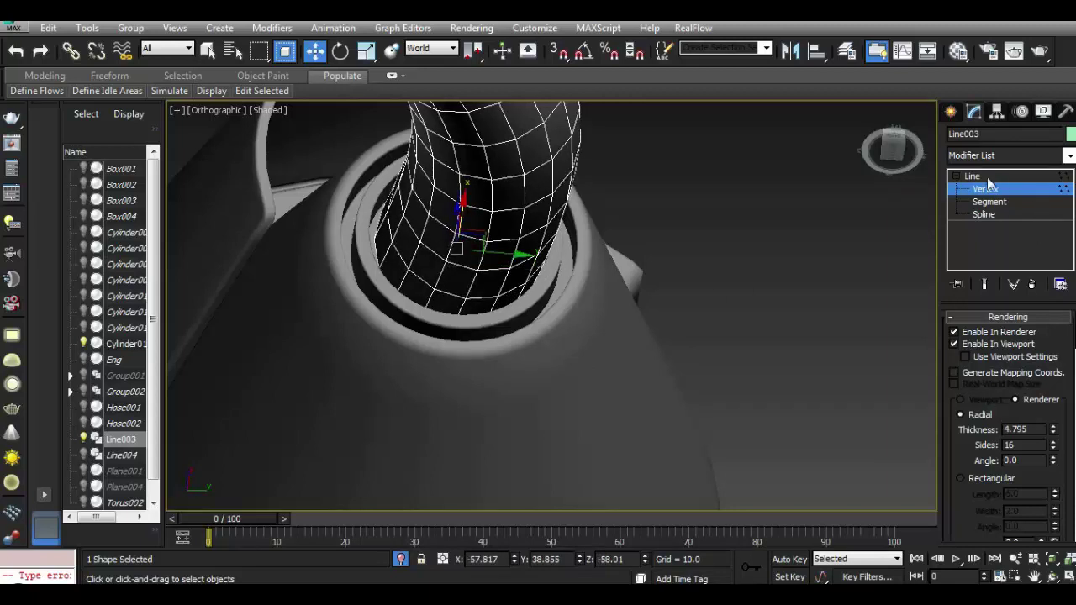
{"action": "left_click", "coordinate": [589, 294]}
{"action": "scroll", "coordinate": [608, 337], "scroll_direction": "down", "scroll_amount": 10}
{"action": "mouse_move", "coordinate": [608, 336]}
{"action": "middle_mouse_down", "text": "alt"}
{"action": "mouse_move", "coordinate": [193, 192]}
{"action": "mouse_move", "coordinate": [627, 288]}
{"action": "mouse_move", "coordinate": [607, 526]}
{"action": "middle_mouse_up", "text": "alt"}
Exit isolation to show the whole motorcycle and switch to a close Front view of the fork tube.
{"action": "left_click", "coordinate": [401, 559]}
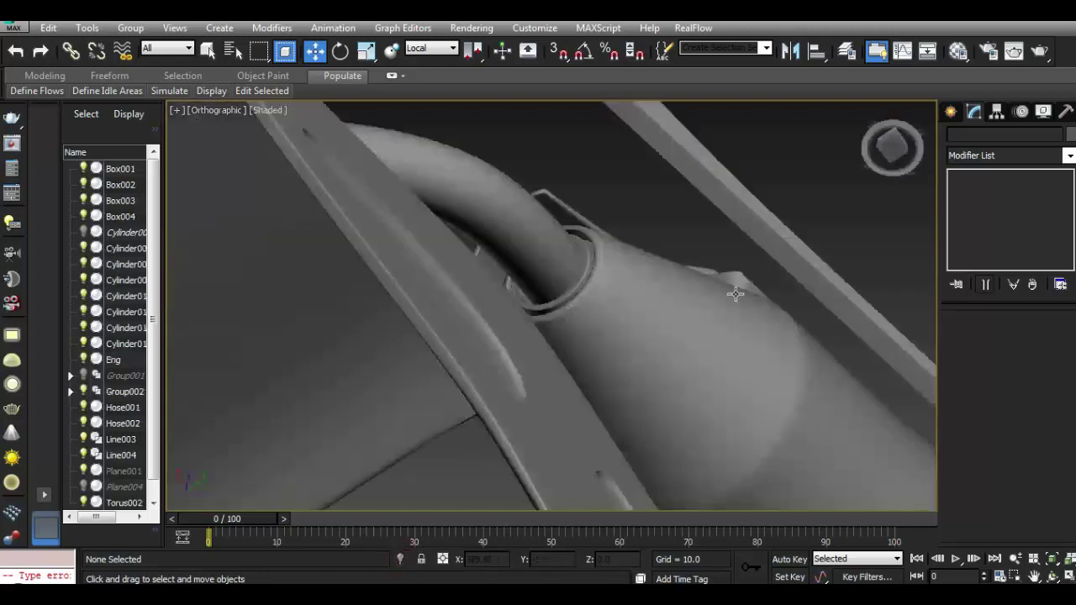
{"action": "mouse_move", "coordinate": [229, 178]}
{"action": "middle_mouse_down", "text": "alt"}
{"action": "mouse_move", "coordinate": [277, 223]}
{"action": "mouse_move", "coordinate": [283, 254]}
{"action": "mouse_move", "coordinate": [232, 238]}
{"action": "mouse_move", "coordinate": [190, 242]}
{"action": "mouse_move", "coordinate": [414, 215]}
{"action": "mouse_move", "coordinate": [286, 204]}
{"action": "mouse_move", "coordinate": [202, 214]}
{"action": "mouse_move", "coordinate": [244, 210]}
{"action": "middle_mouse_up", "text": "alt"}
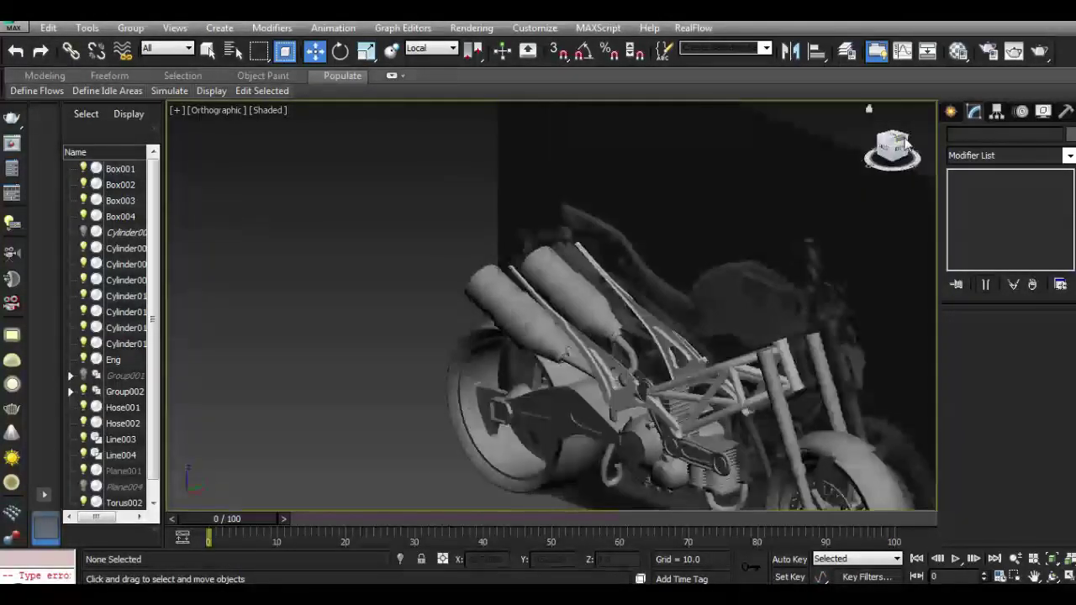
{"action": "left_click", "coordinate": [1011, 174]}
Draw Cylinder015 centred on the fork tube, radius 4.456 and height 2.05.
{"action": "left_click", "coordinate": [951, 112]}
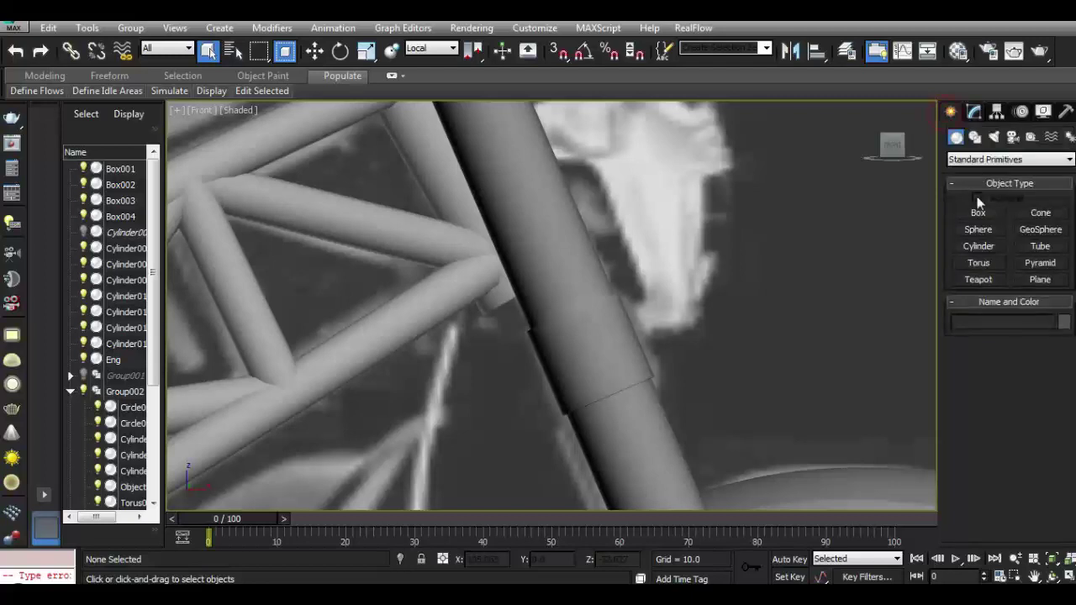
{"action": "left_click", "coordinate": [979, 247]}
{"action": "left_click_drag", "start_coordinate": [593, 344], "coordinate": [605, 345]}
{"action": "right_click", "coordinate": [610, 349]}
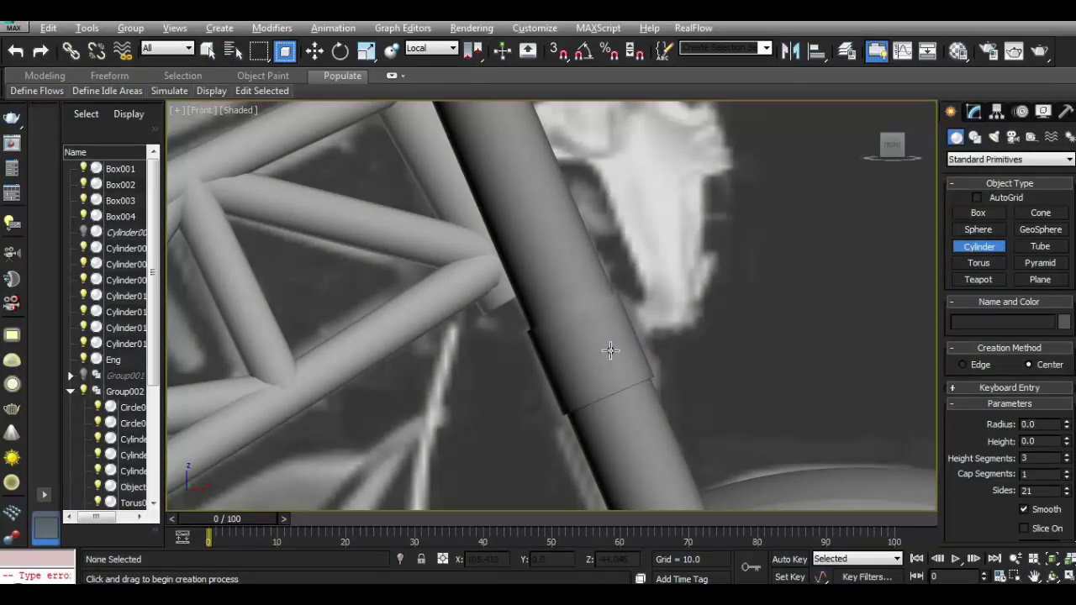
{"action": "key", "text": "w"}
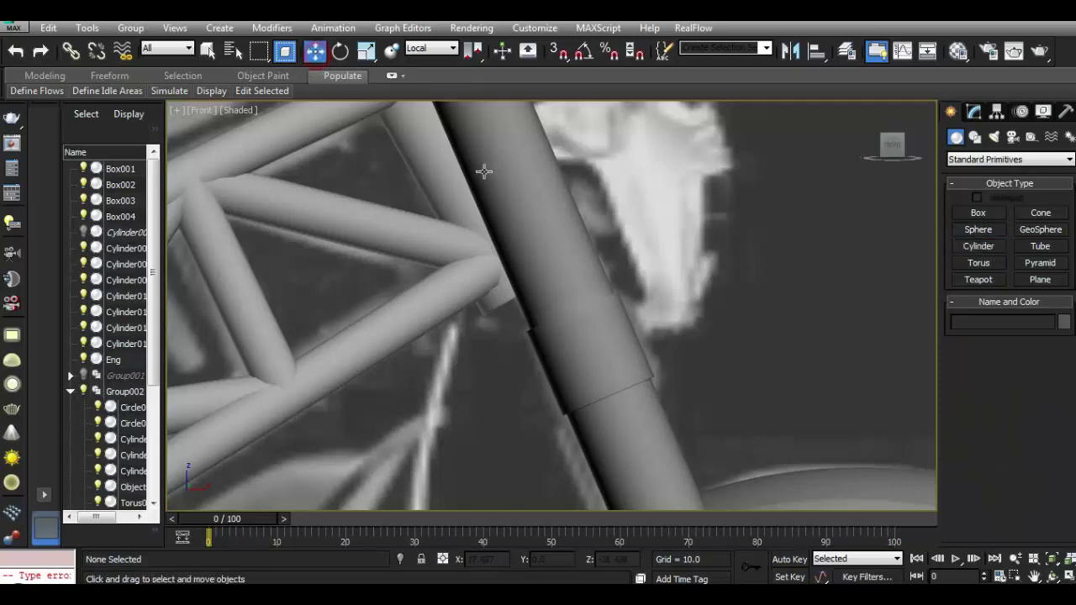
{"action": "left_click", "coordinate": [513, 191]}
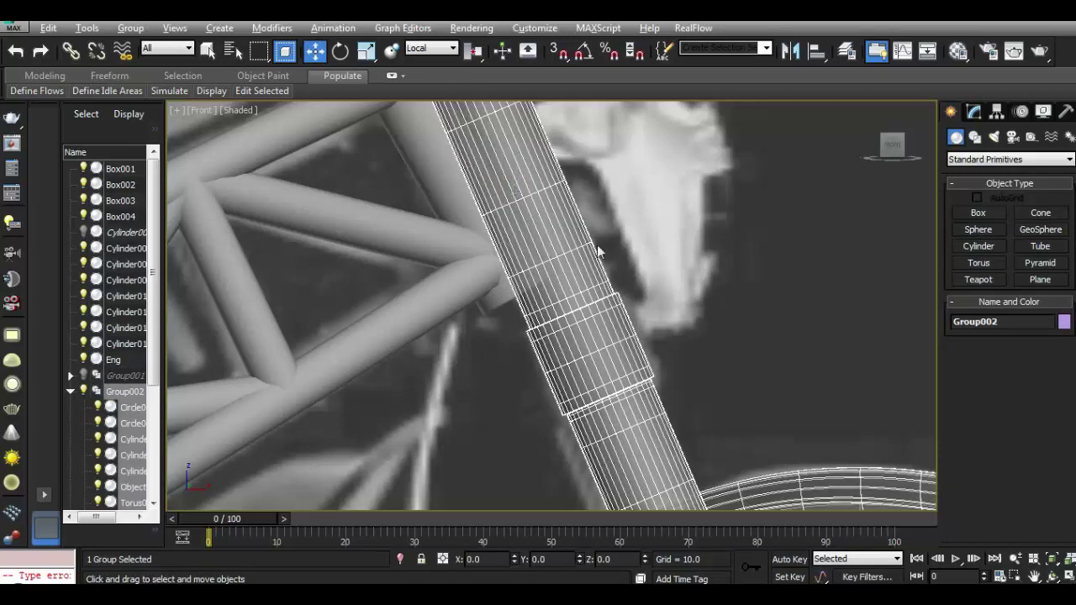
{"action": "left_click", "coordinate": [979, 245]}
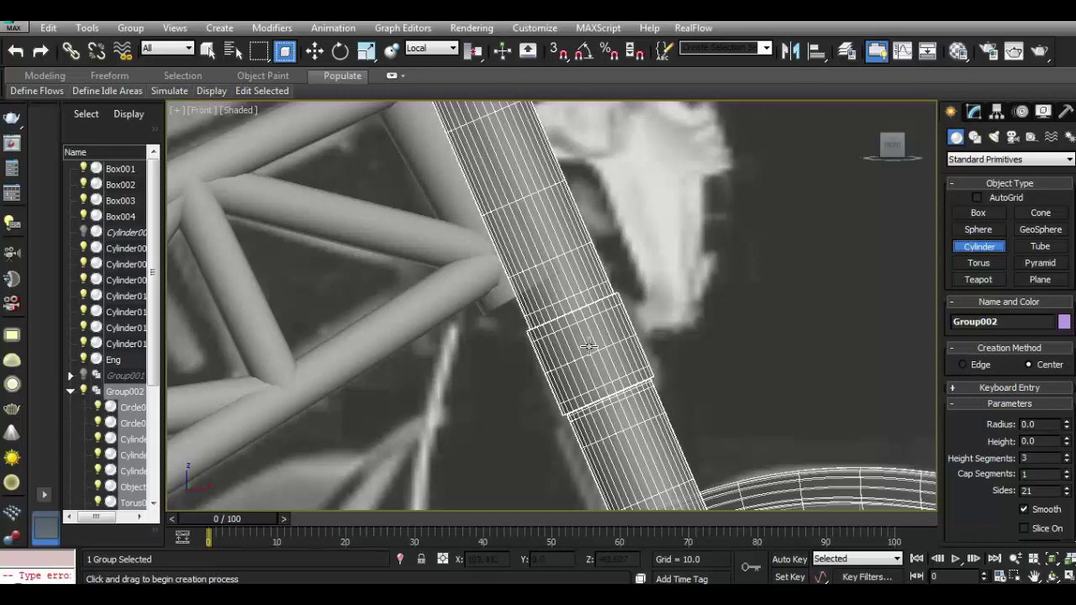
{"action": "left_click_drag", "start_coordinate": [589, 346], "coordinate": [637, 358]}
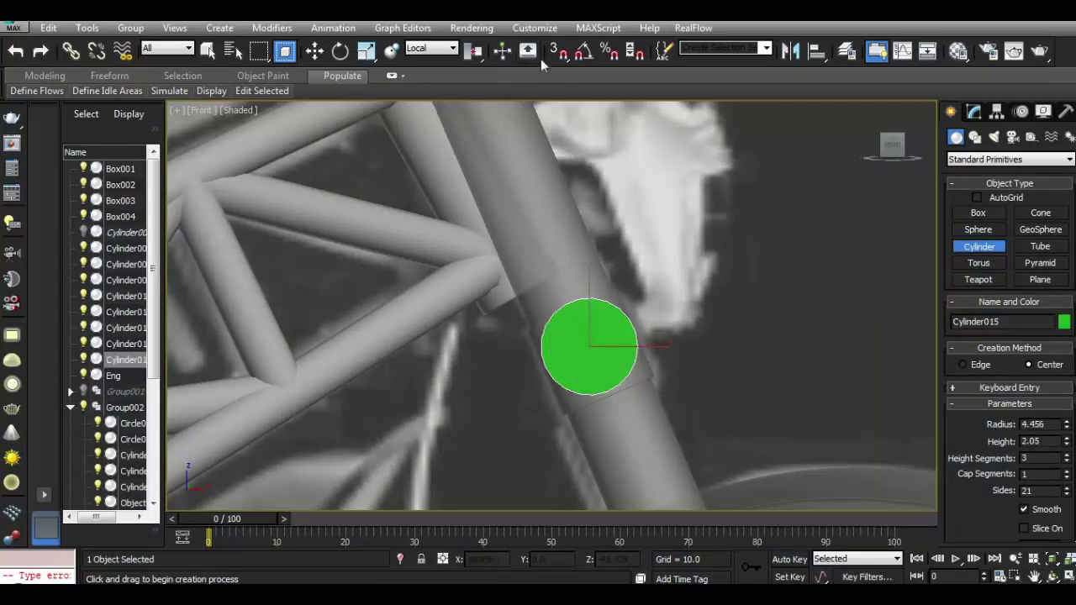
With angle snap on, rotate Cylinder015 90° around the tube, raise height to 8.822, and slide it down.
{"action": "left_click", "coordinate": [584, 50]}
{"action": "left_click", "coordinate": [340, 50]}
{"action": "left_click_drag", "start_coordinate": [589, 332], "coordinate": [624, 301]}
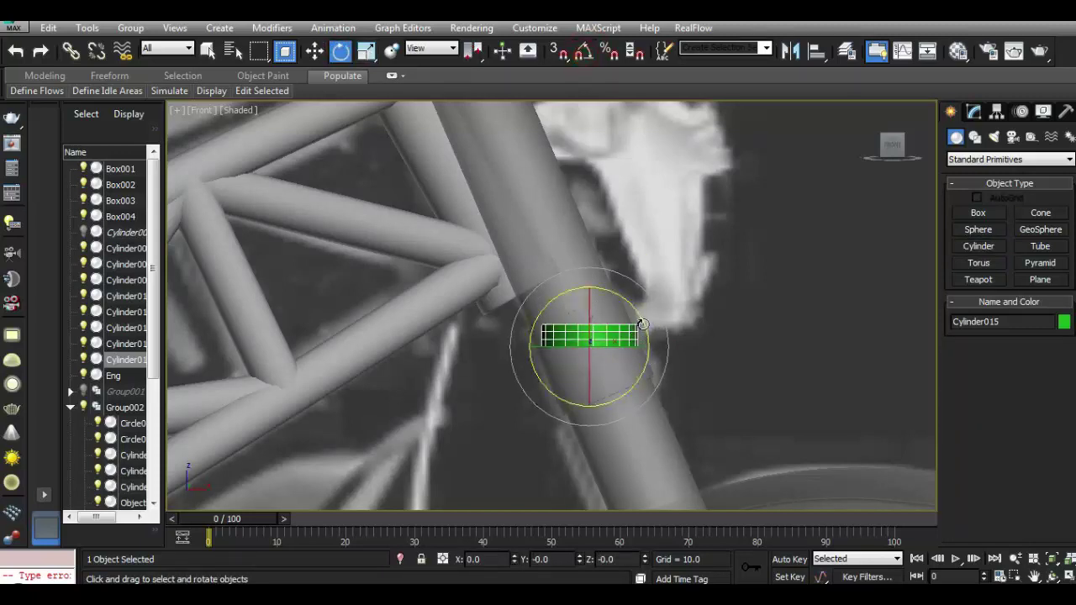
{"action": "left_click", "coordinate": [973, 111]}
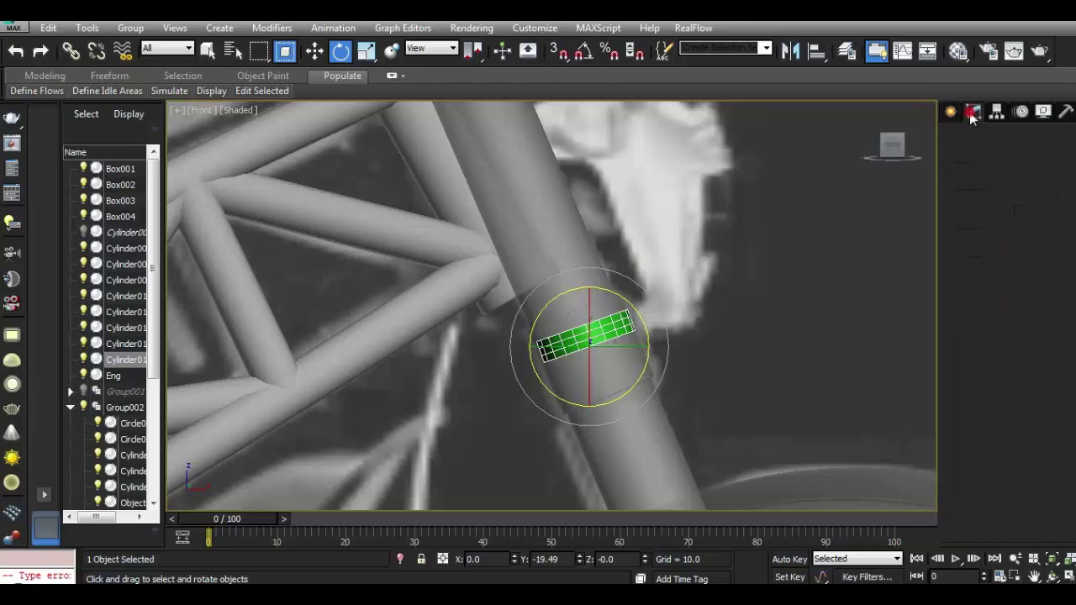
{"action": "left_click_drag", "start_coordinate": [1065, 358], "coordinate": [987, 193]}
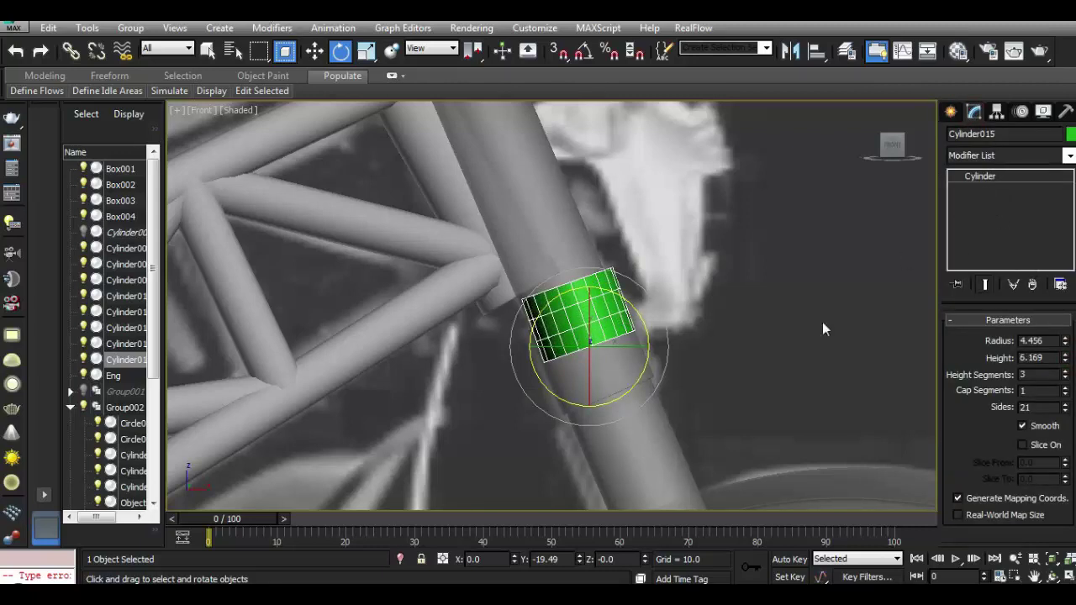
{"action": "left_click", "coordinate": [313, 50]}
{"action": "left_click_drag", "start_coordinate": [582, 308], "coordinate": [594, 358]}
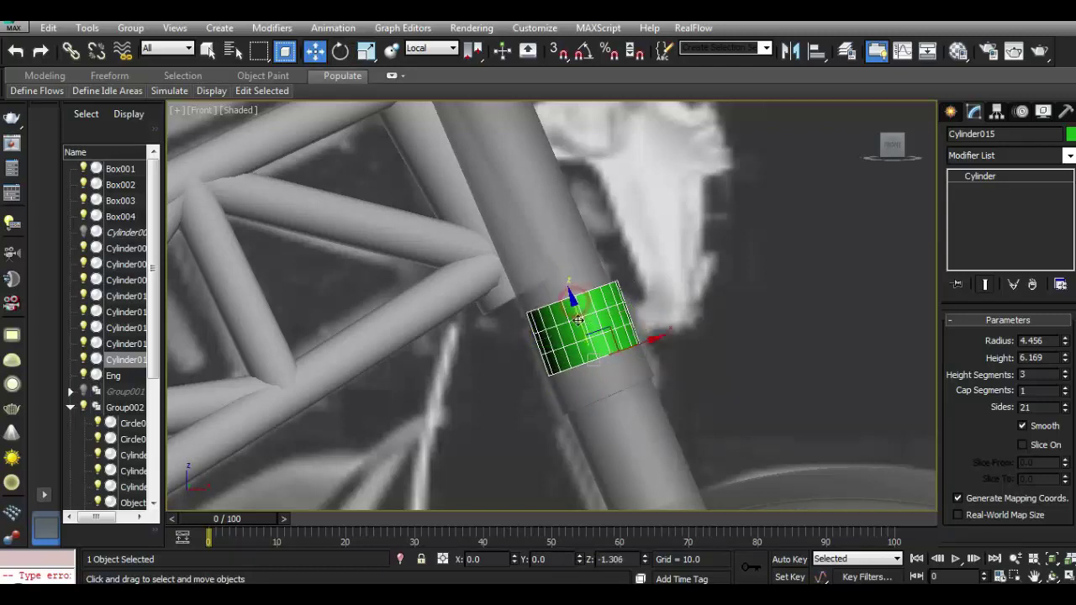
{"action": "left_click_drag", "start_coordinate": [1065, 358], "coordinate": [1047, 318]}
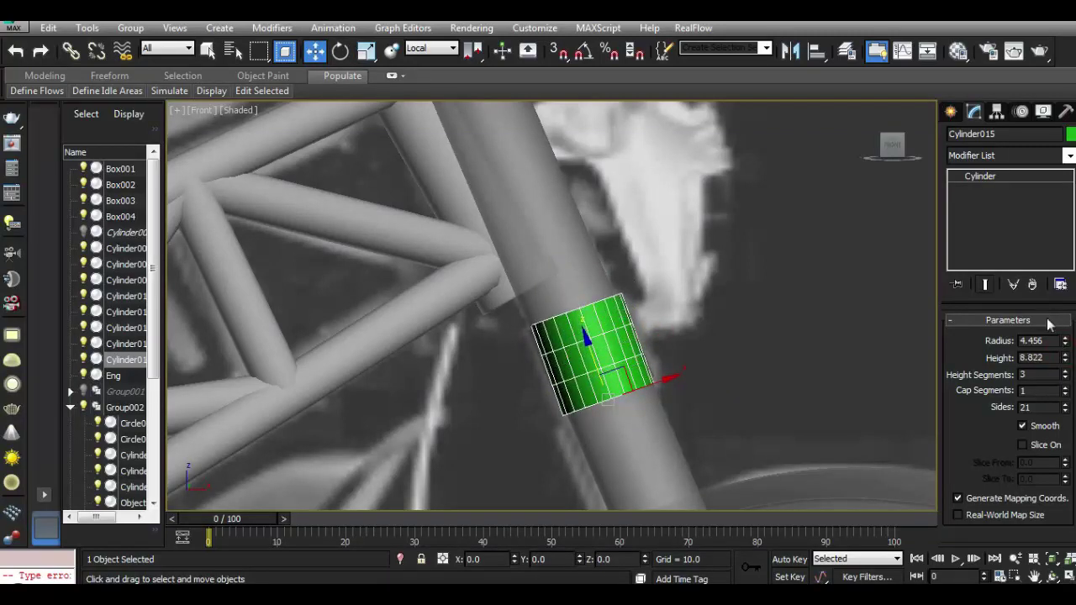
{"action": "left_click", "coordinate": [340, 50]}
Align the collar over the fork leg at height 11.469, then open the Material Editor on 02 - Default.
{"action": "left_click_drag", "start_coordinate": [642, 356], "coordinate": [640, 353]}
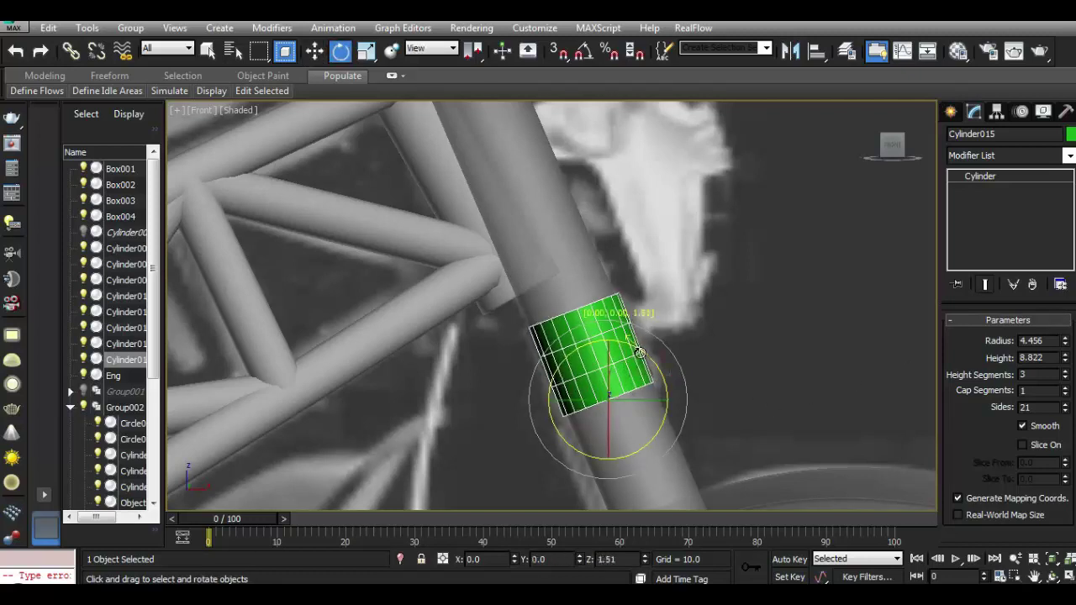
{"action": "left_click", "coordinate": [314, 52]}
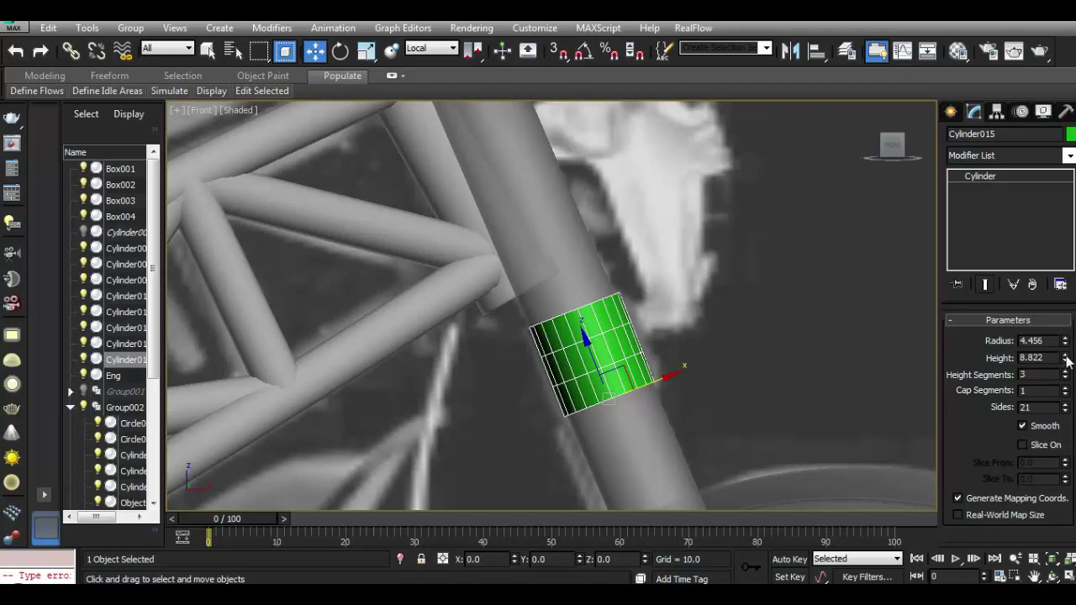
{"action": "left_click_drag", "start_coordinate": [1066, 361], "coordinate": [1056, 333]}
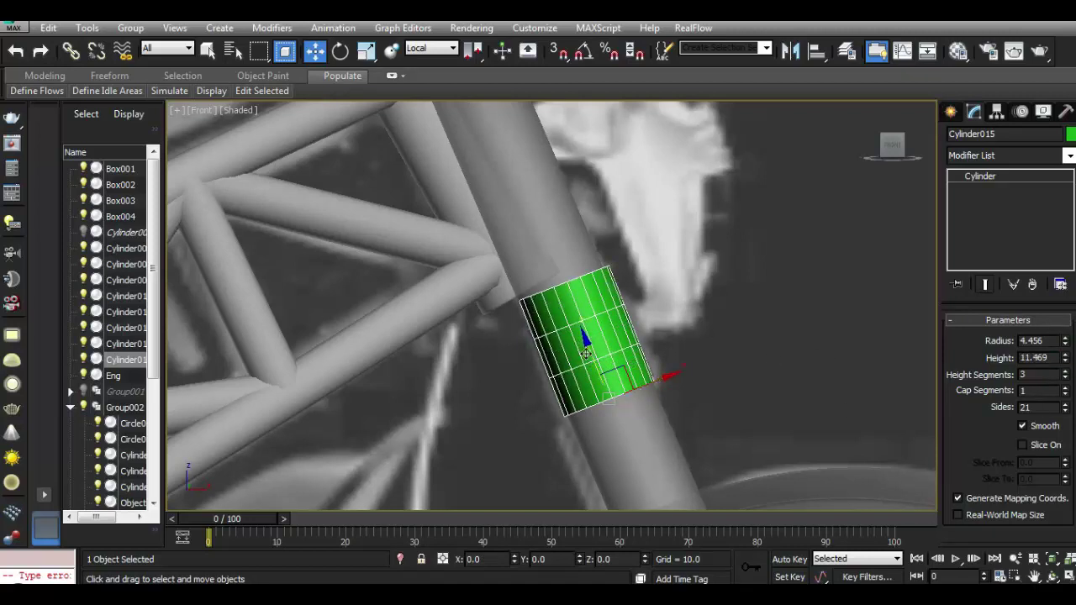
{"action": "left_click_drag", "start_coordinate": [586, 353], "coordinate": [602, 372]}
{"action": "middle_click_drag", "start_coordinate": [602, 370], "coordinate": [547, 327], "text": "alt"}
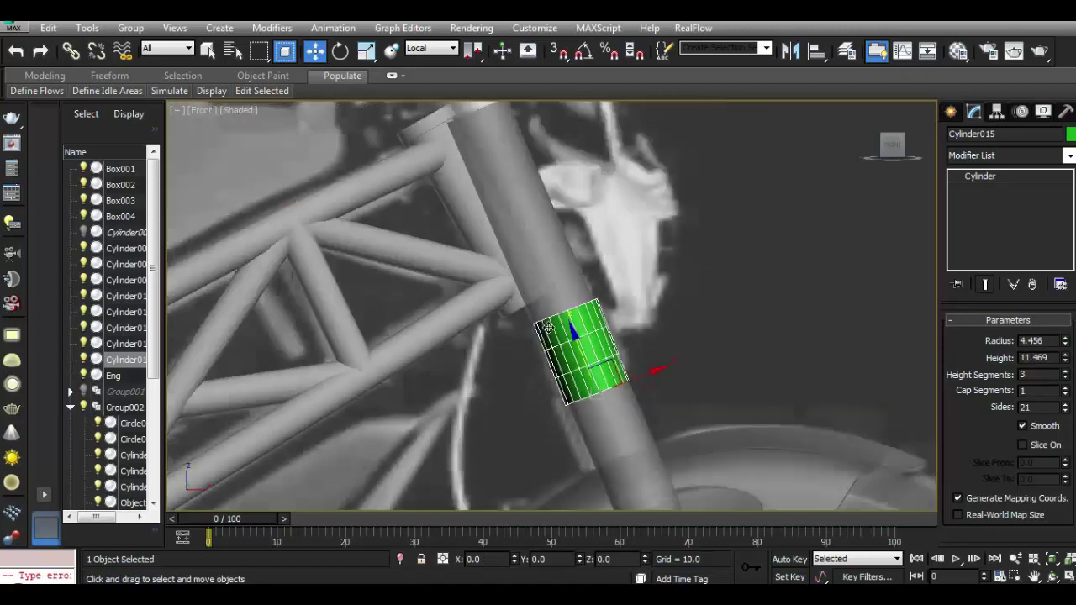
{"action": "left_click_drag", "start_coordinate": [891, 147], "coordinate": [764, 219]}
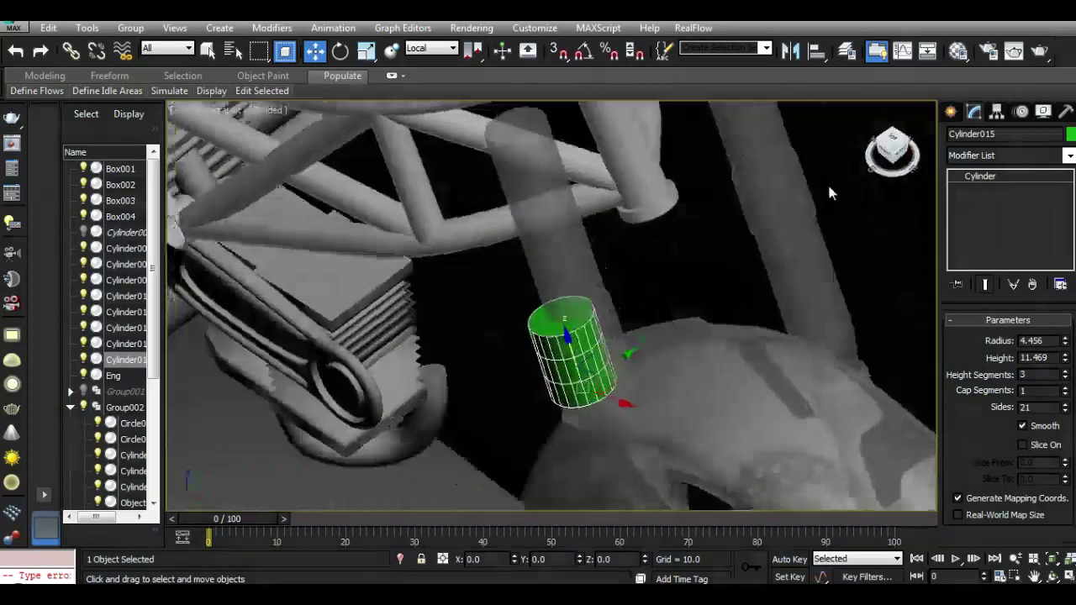
{"action": "left_click_drag", "start_coordinate": [606, 347], "coordinate": [630, 347]}
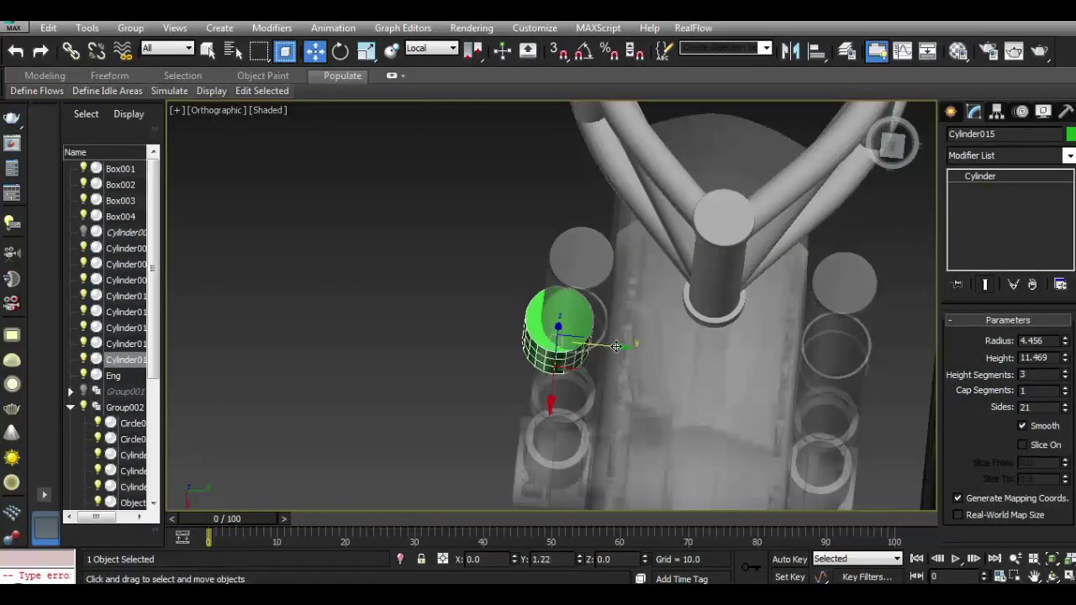
{"action": "left_click_drag", "start_coordinate": [570, 403], "coordinate": [570, 401]}
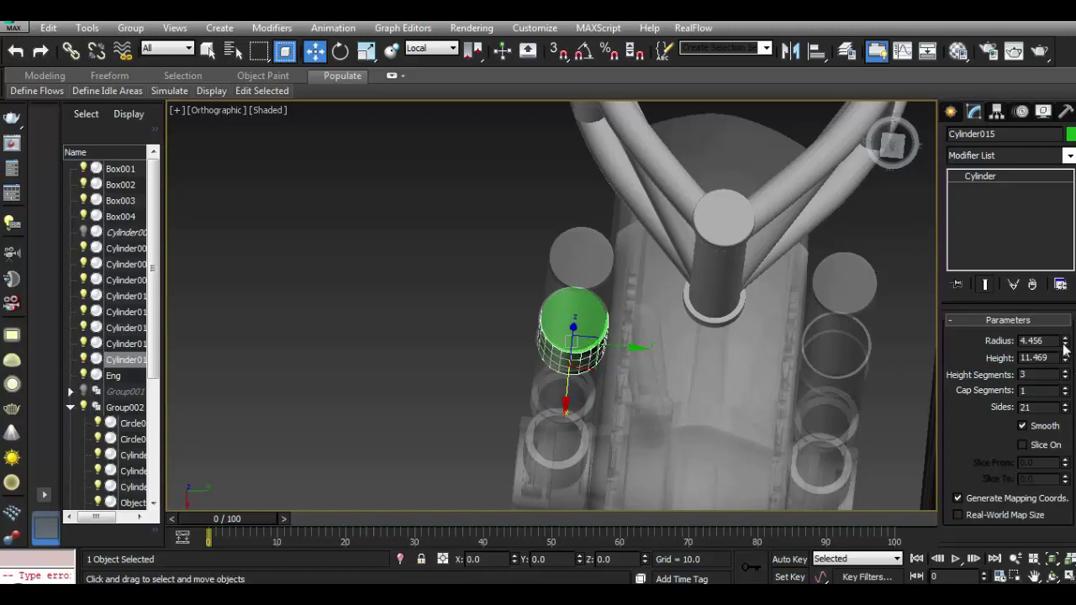
{"action": "left_click", "coordinate": [959, 51]}
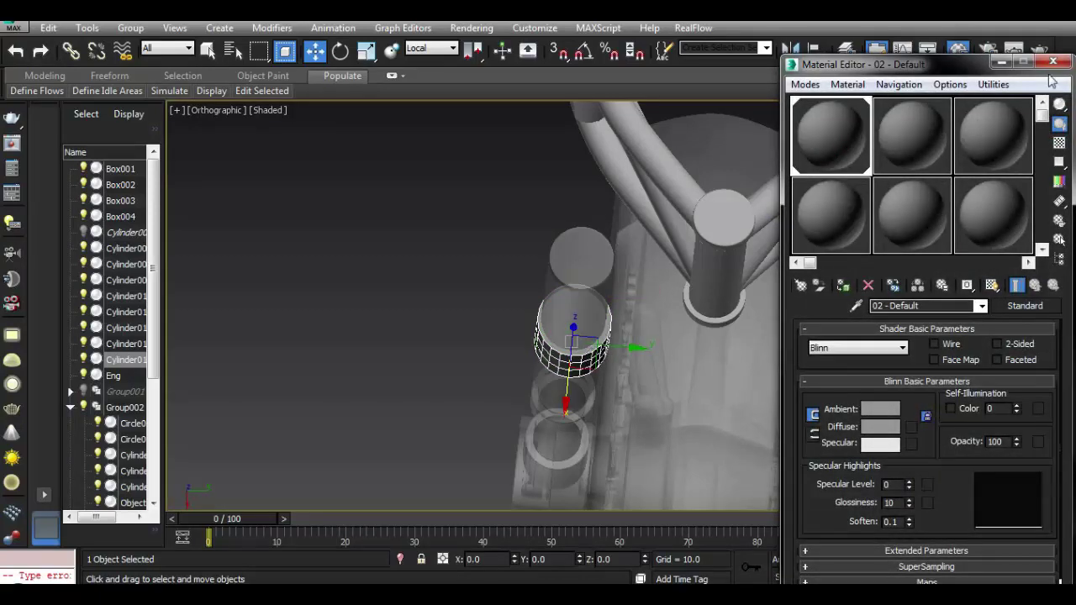
Close the Material Editor and widen Cylinder015's radius to 5.021.
{"action": "left_click", "coordinate": [1053, 61]}
{"action": "mouse_move", "coordinate": [893, 144]}
{"action": "left_mouse_down"}
{"action": "mouse_move", "coordinate": [807, 113]}
{"action": "mouse_move", "coordinate": [721, 511]}
{"action": "left_mouse_up"}
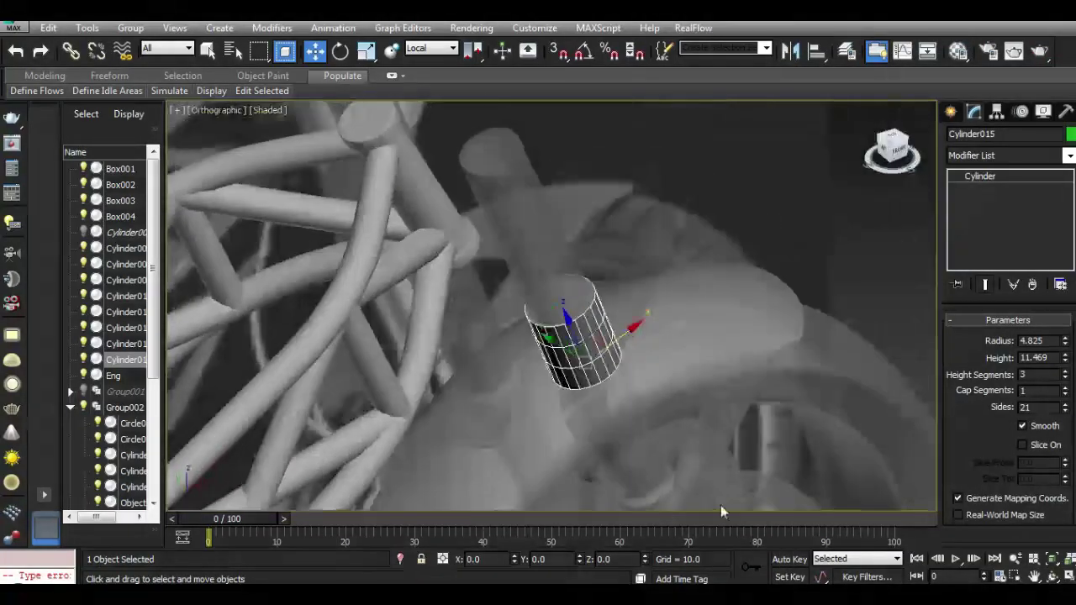
{"action": "middle_click_drag", "start_coordinate": [721, 511], "coordinate": [644, 348], "text": "alt"}
{"action": "scroll", "coordinate": [595, 326], "scroll_direction": "up", "scroll_amount": 3}
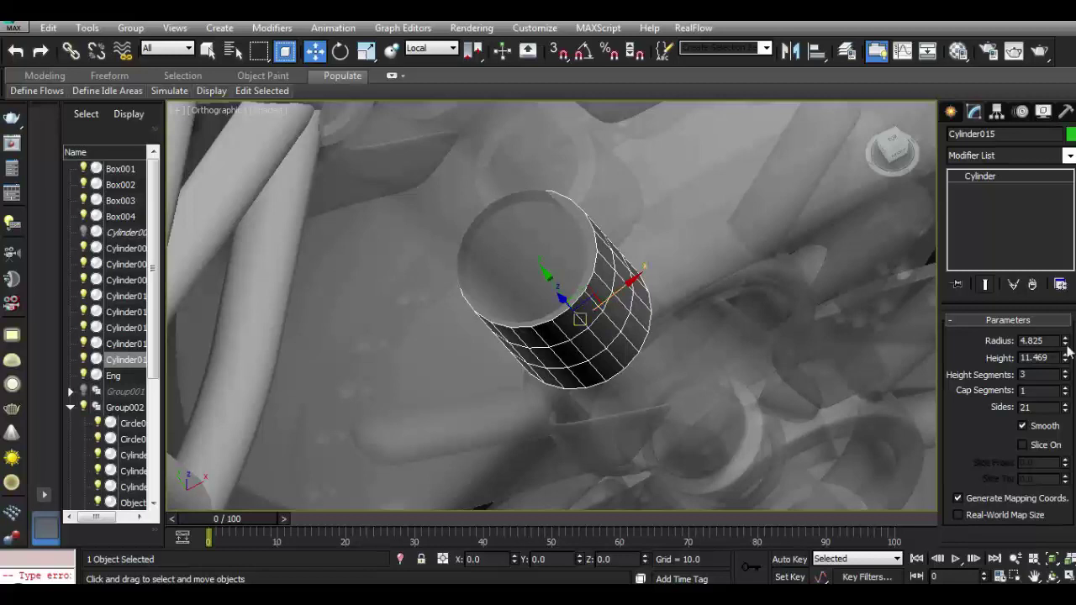
{"action": "left_click_drag", "start_coordinate": [1065, 342], "coordinate": [1066, 337]}
{"action": "mouse_move", "coordinate": [894, 145]}
{"action": "left_mouse_down"}
{"action": "mouse_move", "coordinate": [834, 167]}
{"action": "mouse_move", "coordinate": [891, 141]}
{"action": "left_mouse_up"}
Switch to the Front view and reselect the clamp cylinder on the fork.
{"action": "left_click", "coordinate": [896, 133]}
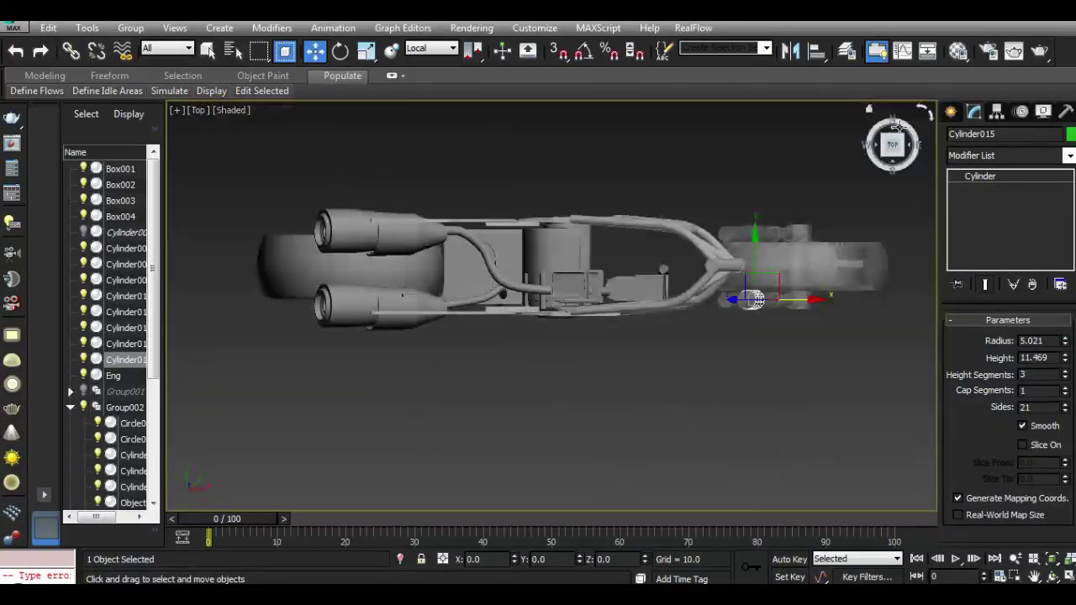
{"action": "left_click", "coordinate": [842, 308]}
{"action": "scroll", "coordinate": [756, 311], "scroll_direction": "up", "scroll_amount": 5}
{"action": "scroll", "coordinate": [748, 293], "scroll_direction": "up", "scroll_amount": 3}
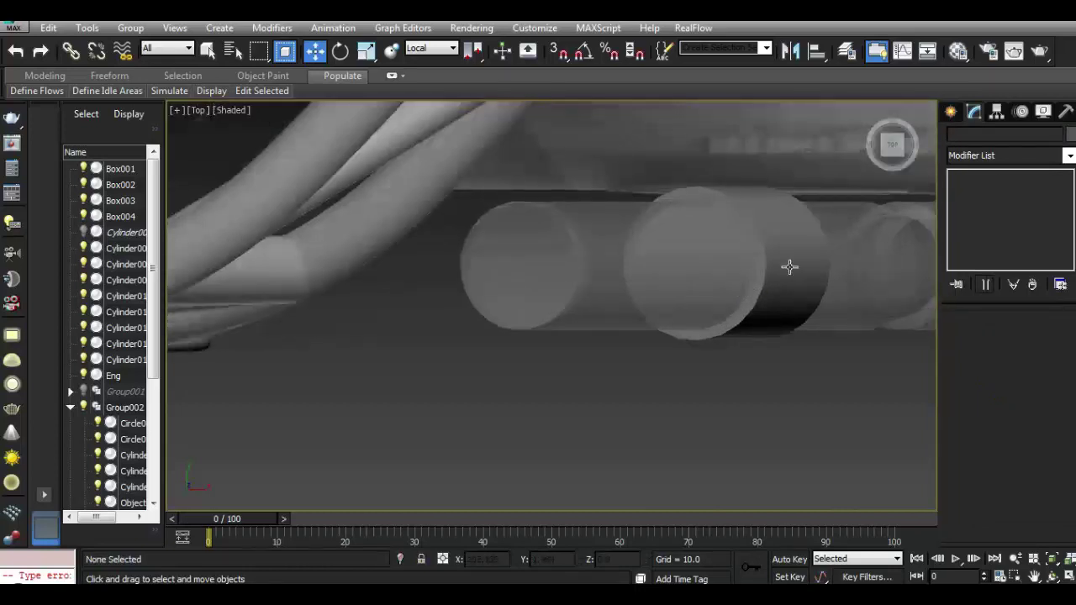
{"action": "left_click", "coordinate": [789, 267]}
{"action": "key", "text": "f"}
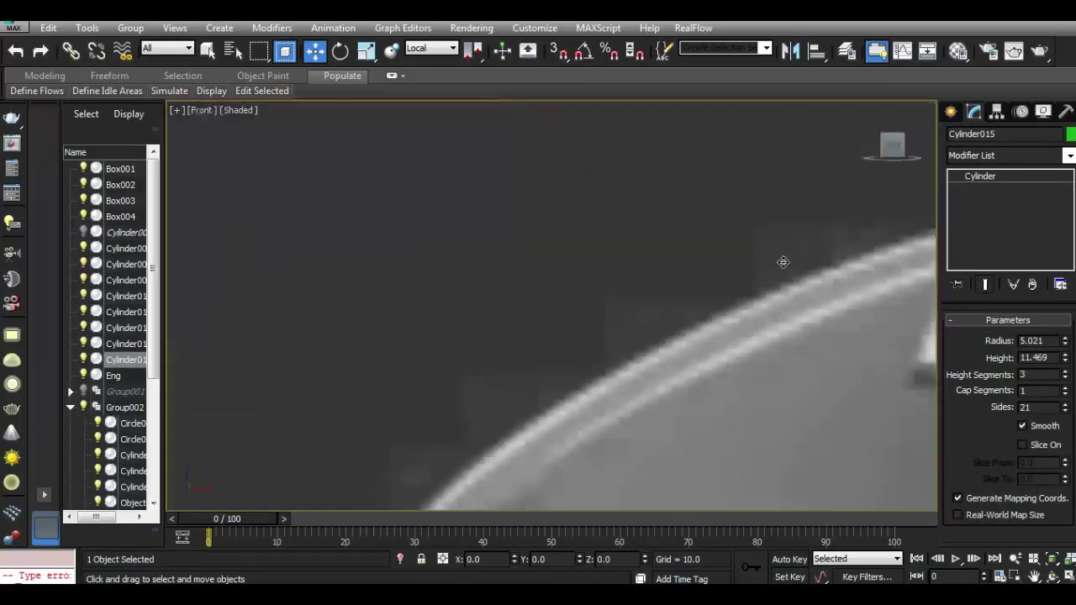
{"action": "left_click", "coordinate": [807, 283]}
{"action": "scroll", "coordinate": [517, 274], "scroll_direction": "down", "scroll_amount": 3}
{"action": "scroll", "coordinate": [688, 361], "scroll_direction": "down", "scroll_amount": 5}
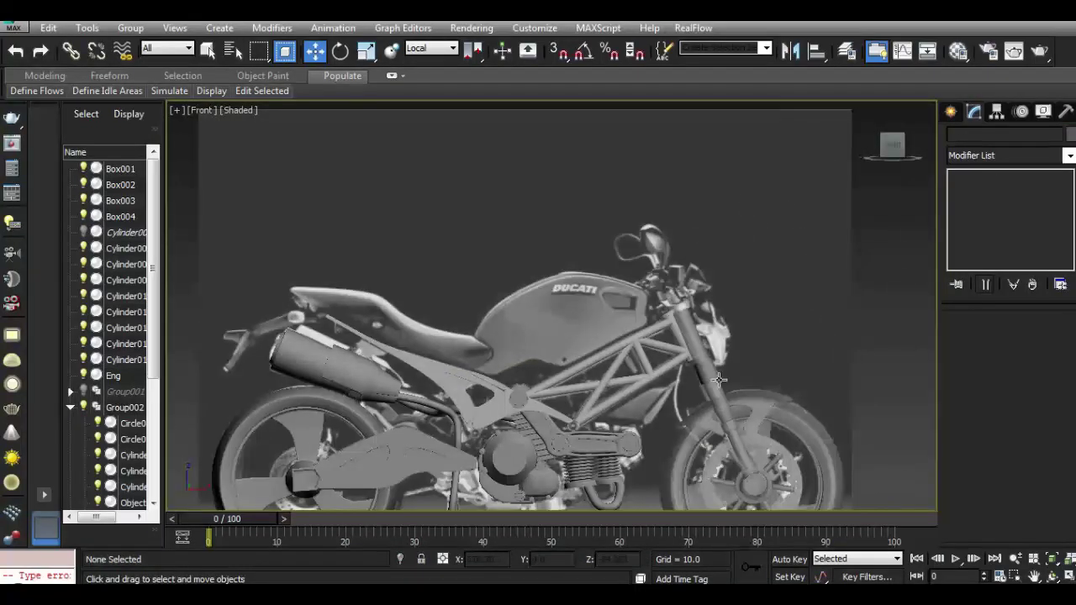
{"action": "scroll", "coordinate": [719, 380], "scroll_direction": "up", "scroll_amount": 5}
{"action": "left_click", "coordinate": [682, 339]}
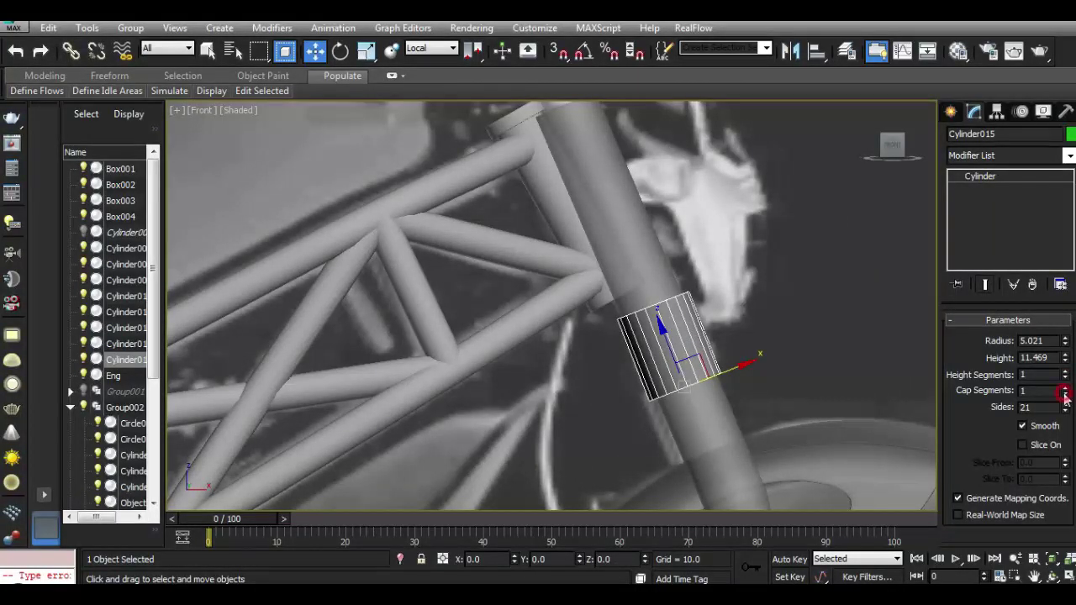
Reduce the clamp cylinder to 13 sides and radius 5.277, then select the fork group.
{"action": "left_click_drag", "start_coordinate": [1066, 411], "coordinate": [1069, 418]}
{"action": "left_click_drag", "start_coordinate": [892, 145], "coordinate": [928, 196]}
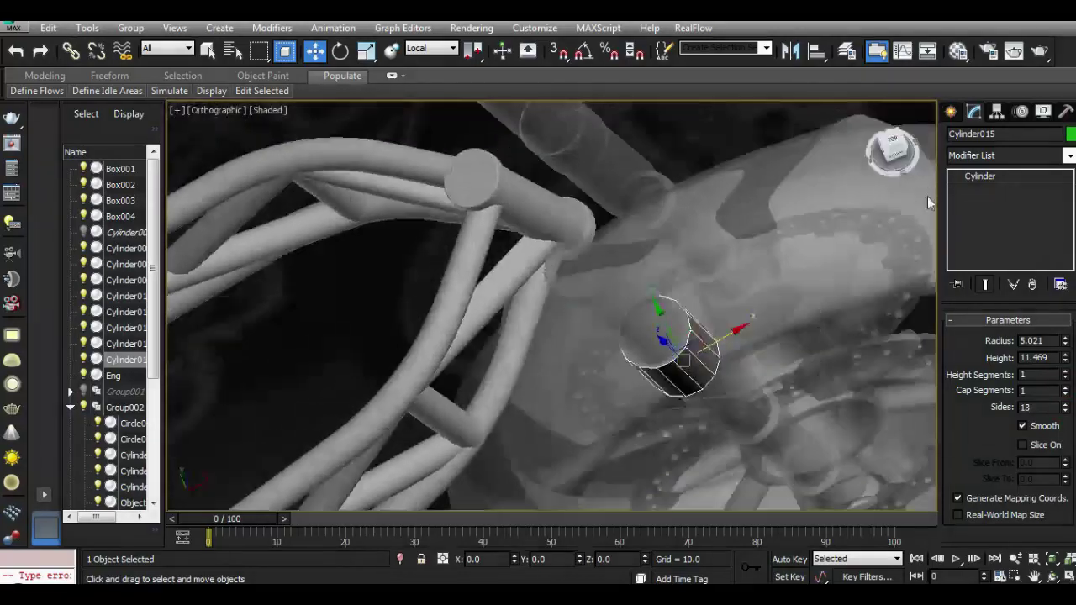
{"action": "scroll", "coordinate": [672, 378], "scroll_direction": "up", "scroll_amount": 4}
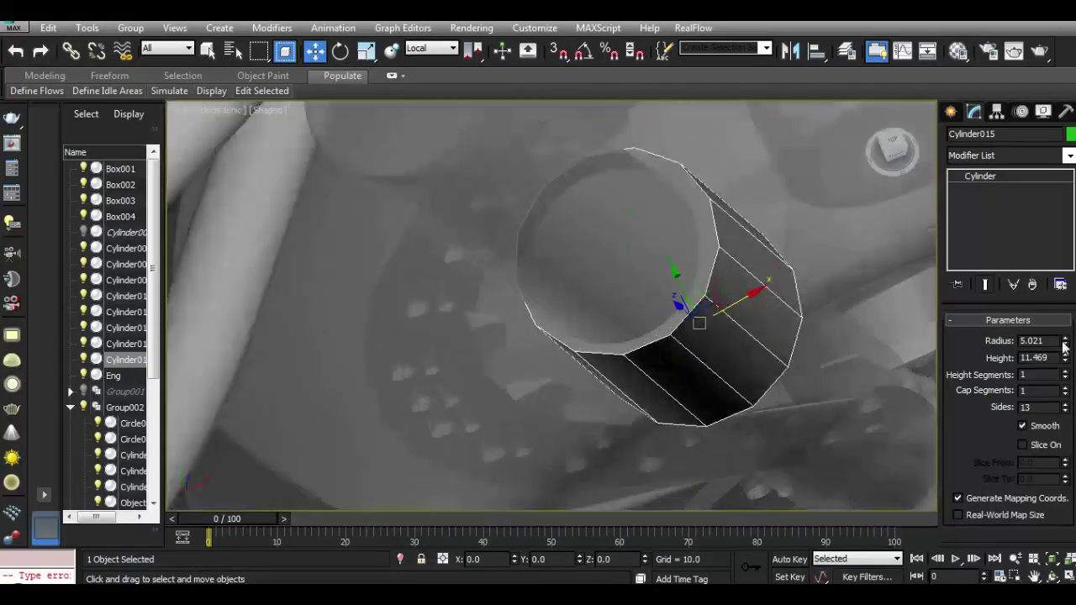
{"action": "left_click_drag", "start_coordinate": [1064, 342], "coordinate": [1065, 342]}
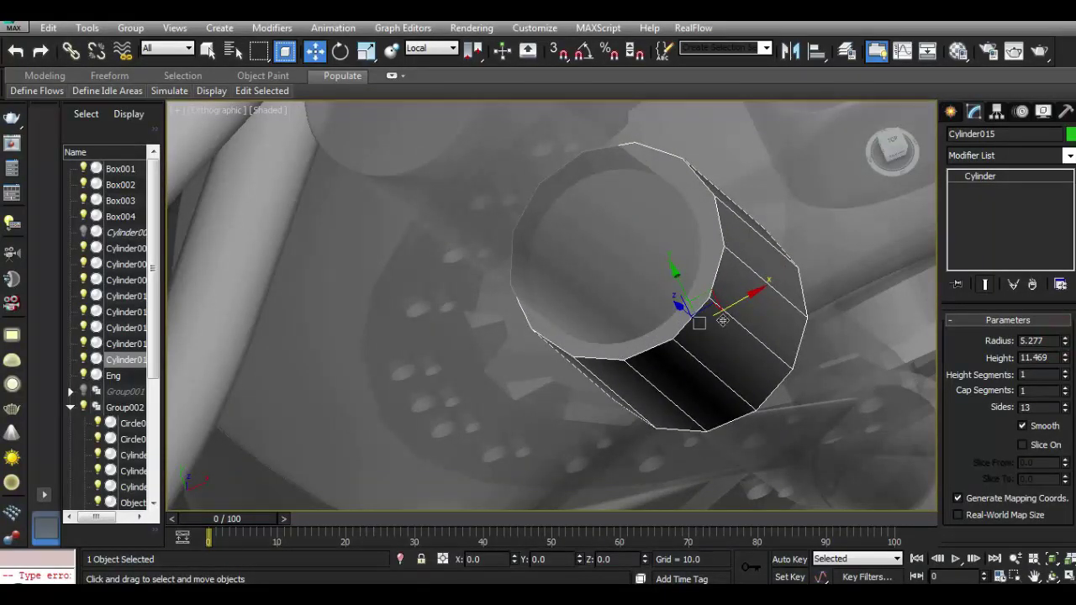
{"action": "scroll", "coordinate": [647, 358], "scroll_direction": "down", "scroll_amount": 5}
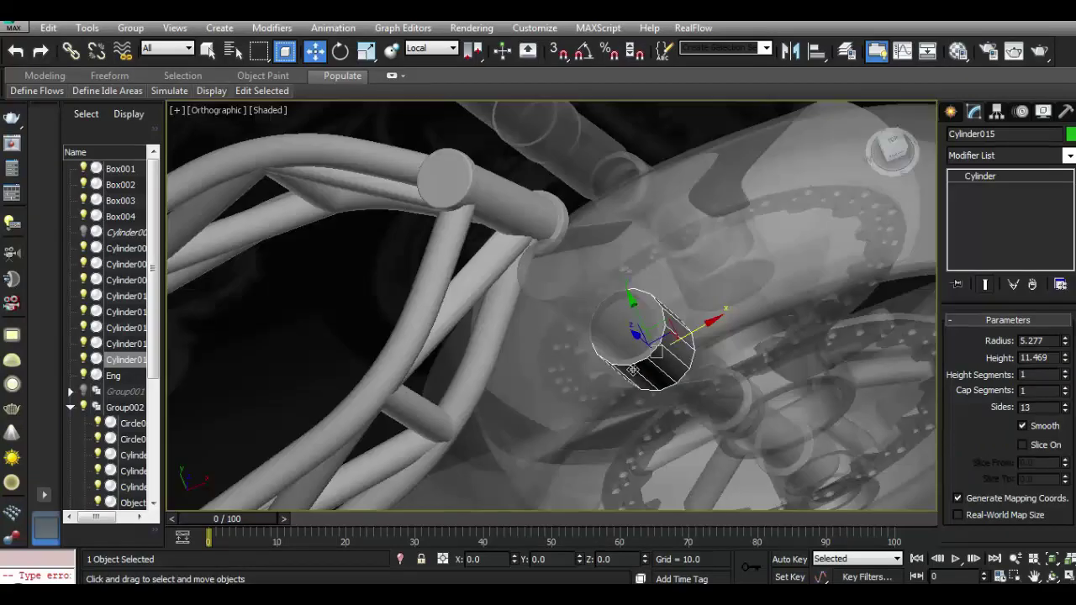
{"action": "left_click", "coordinate": [704, 389]}
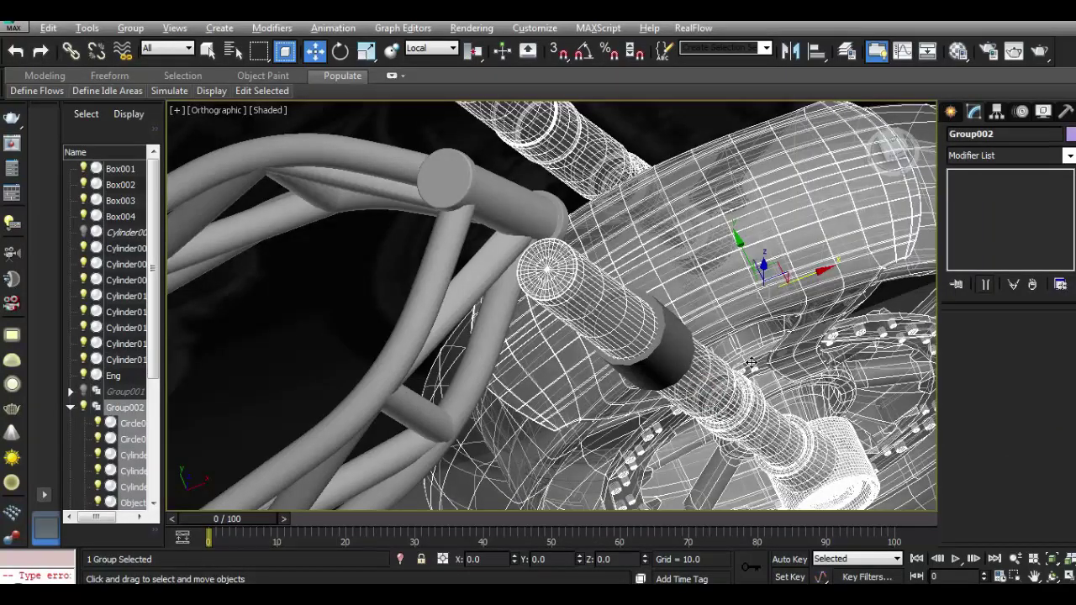
{"action": "key", "text": "alt+x"}
{"action": "middle_click_drag", "start_coordinate": [803, 249], "coordinate": [553, 181], "text": "alt"}
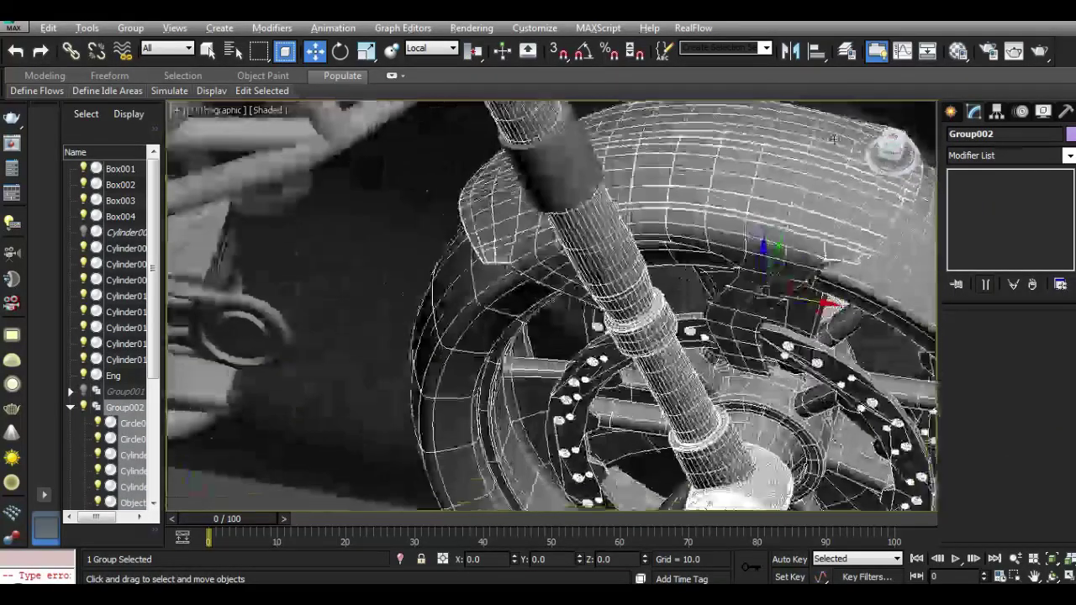
{"action": "scroll", "coordinate": [553, 181], "scroll_direction": "up", "scroll_amount": 5}
{"action": "scroll", "coordinate": [538, 252], "scroll_direction": "down", "scroll_amount": 5}
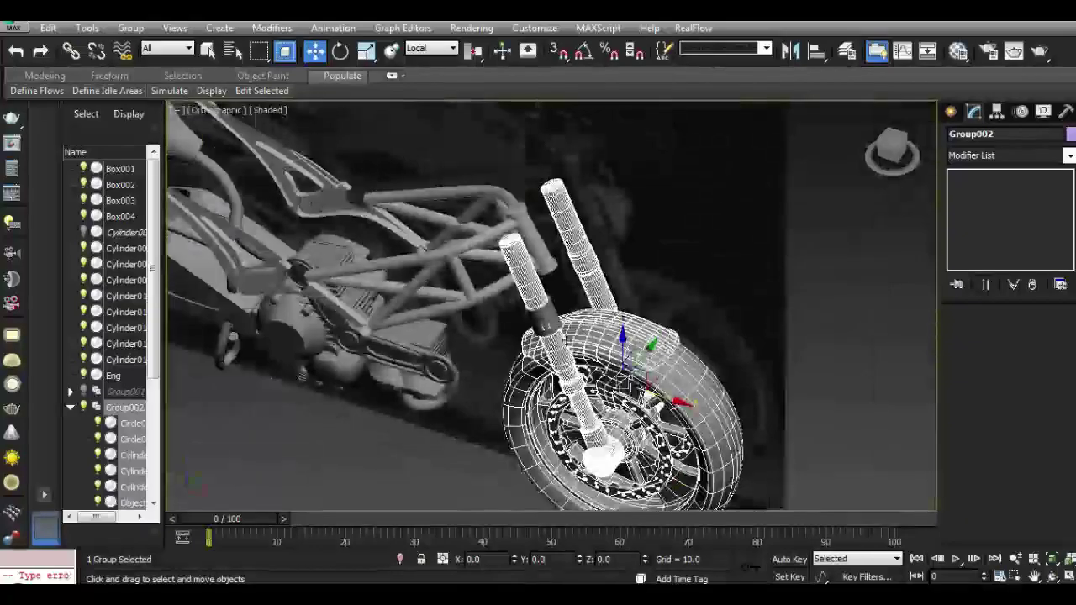
{"action": "scroll", "coordinate": [532, 320], "scroll_direction": "up", "scroll_amount": 6}
{"action": "scroll", "coordinate": [532, 320], "scroll_direction": "down", "scroll_amount": 3}
{"action": "scroll", "coordinate": [797, 324], "scroll_direction": "down", "scroll_amount": 2}
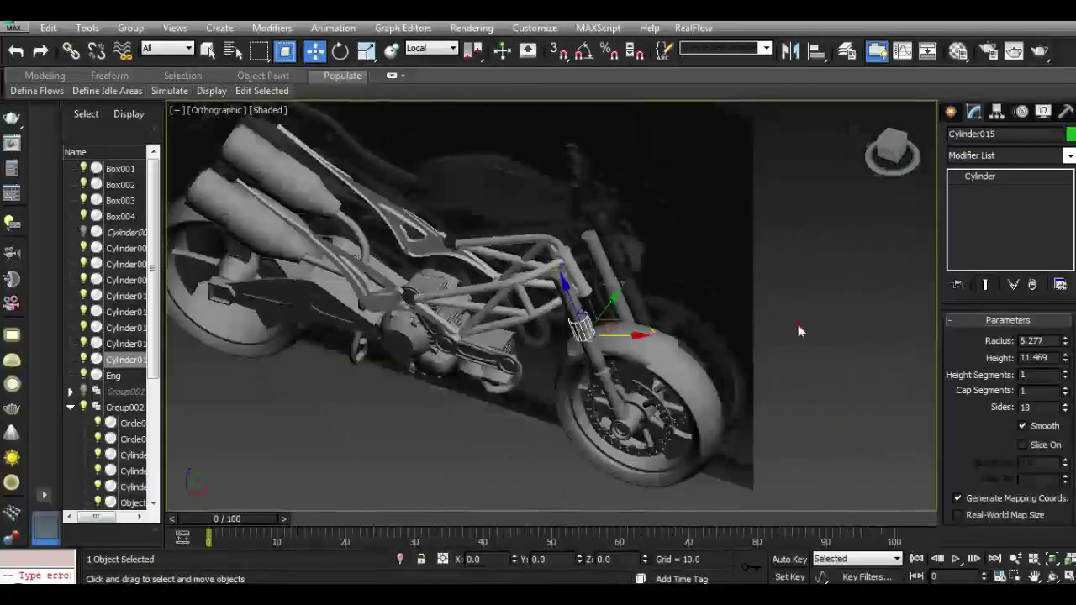
{"action": "left_click", "coordinate": [797, 324]}
{"action": "scroll", "coordinate": [798, 324], "scroll_direction": "down", "scroll_amount": 2}
{"action": "scroll", "coordinate": [625, 332], "scroll_direction": "up", "scroll_amount": 6}
{"action": "scroll", "coordinate": [624, 332], "scroll_direction": "up", "scroll_amount": 2}
{"action": "left_click", "coordinate": [533, 312]}
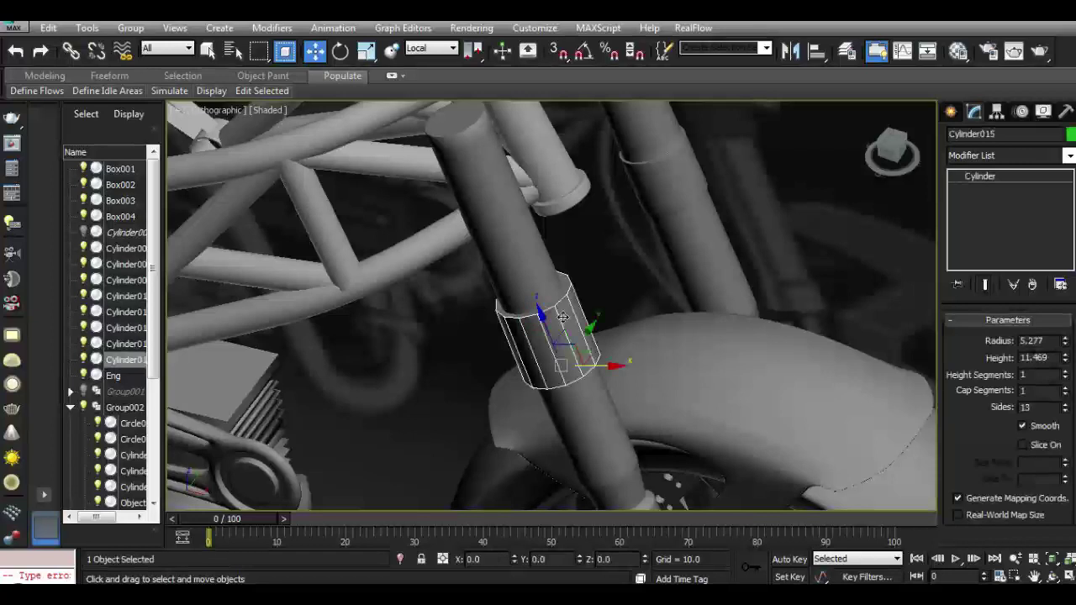
{"action": "middle_click_drag", "start_coordinate": [533, 312], "coordinate": [588, 320], "text": "alt"}
{"action": "left_click_drag", "start_coordinate": [884, 164], "coordinate": [791, 134]}
{"action": "scroll", "coordinate": [565, 343], "scroll_direction": "up", "scroll_amount": 3}
{"action": "scroll", "coordinate": [565, 343], "scroll_direction": "up", "scroll_amount": 3}
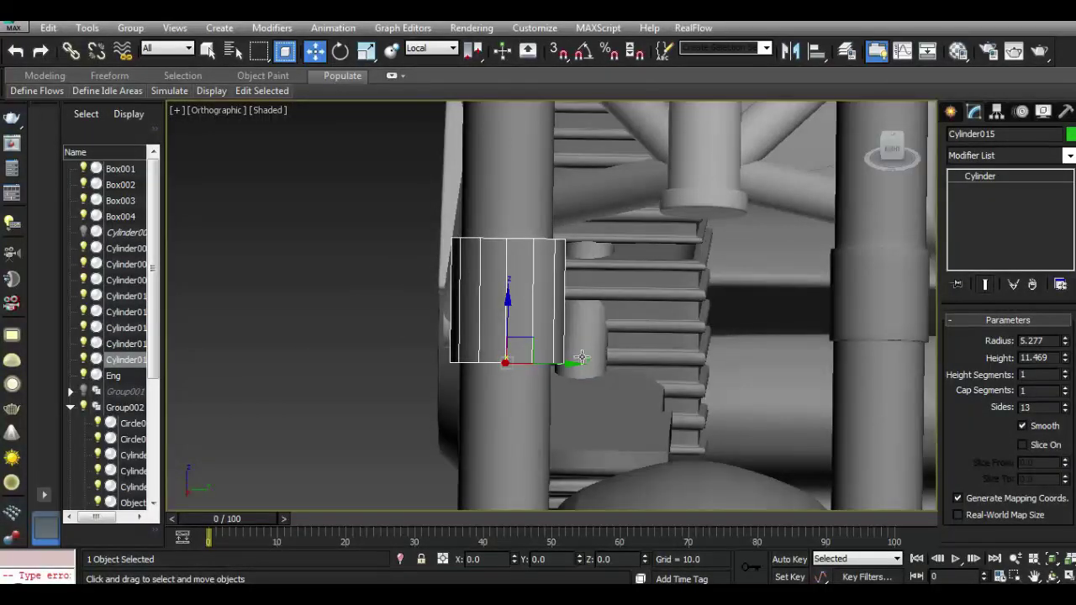
{"action": "left_click_drag", "start_coordinate": [891, 153], "coordinate": [898, 152]}
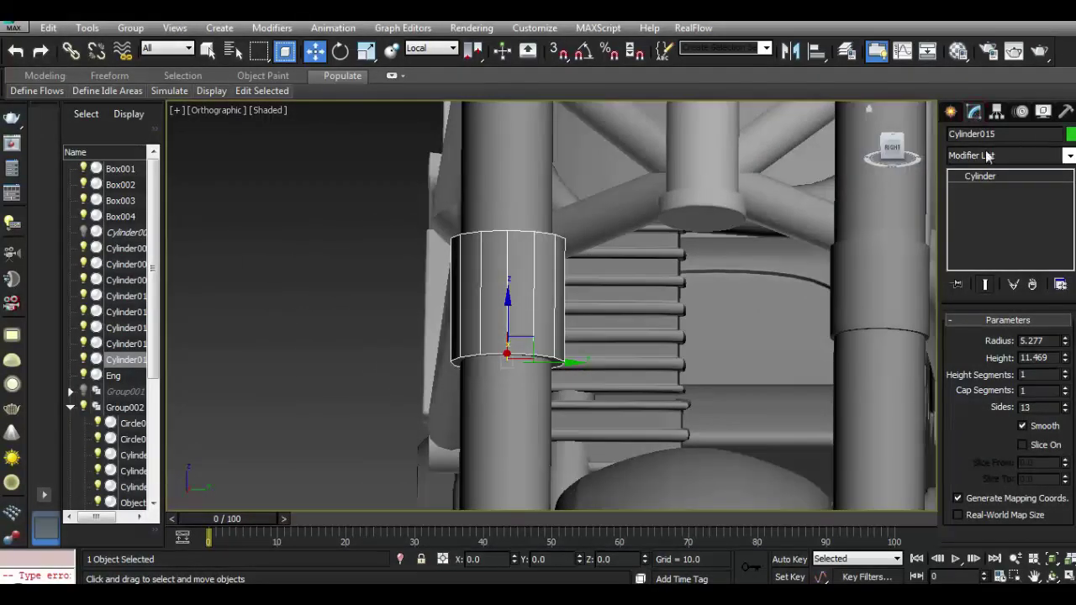
{"action": "left_click", "coordinate": [996, 112]}
Toggle the Working Pivot options on the clamp cylinder, then Shift-drag a copy between the fork tubes.
{"action": "left_click", "coordinate": [1025, 455]}
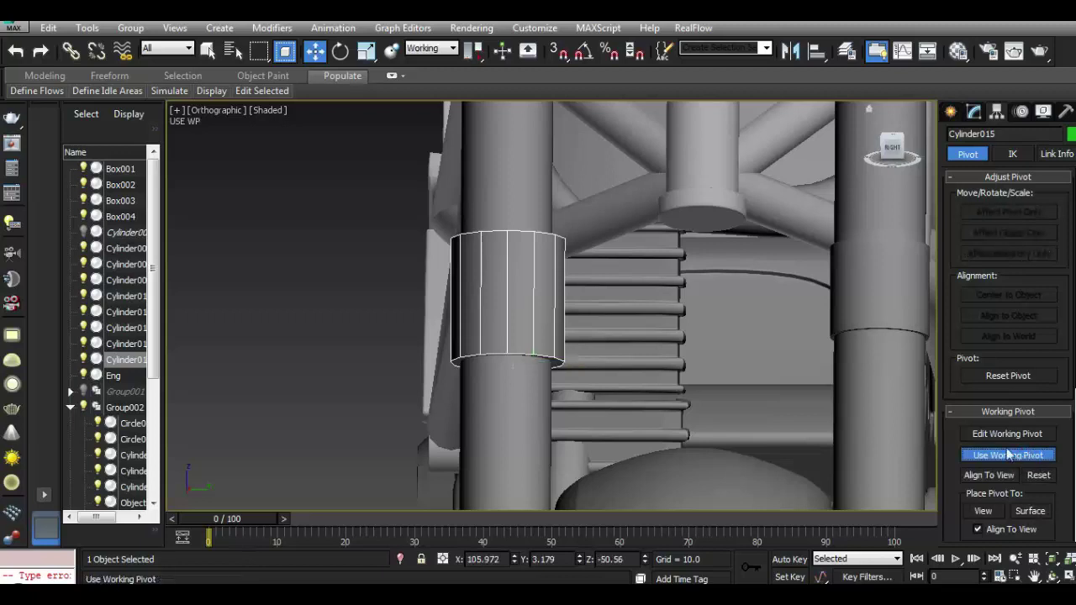
{"action": "left_click", "coordinate": [886, 306]}
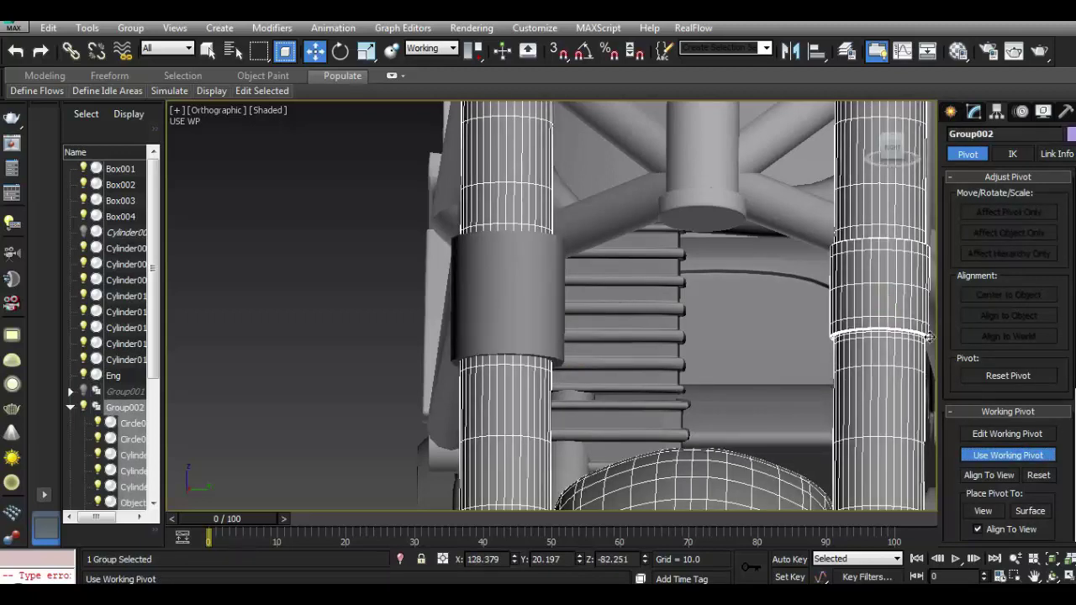
{"action": "left_click", "coordinate": [508, 294]}
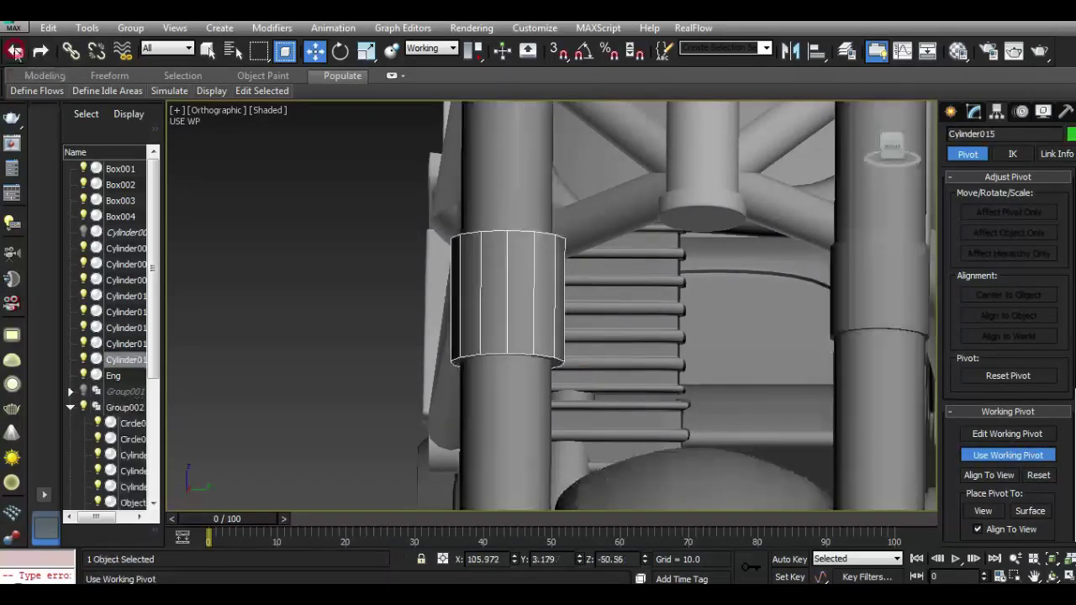
{"action": "left_click", "coordinate": [1027, 435]}
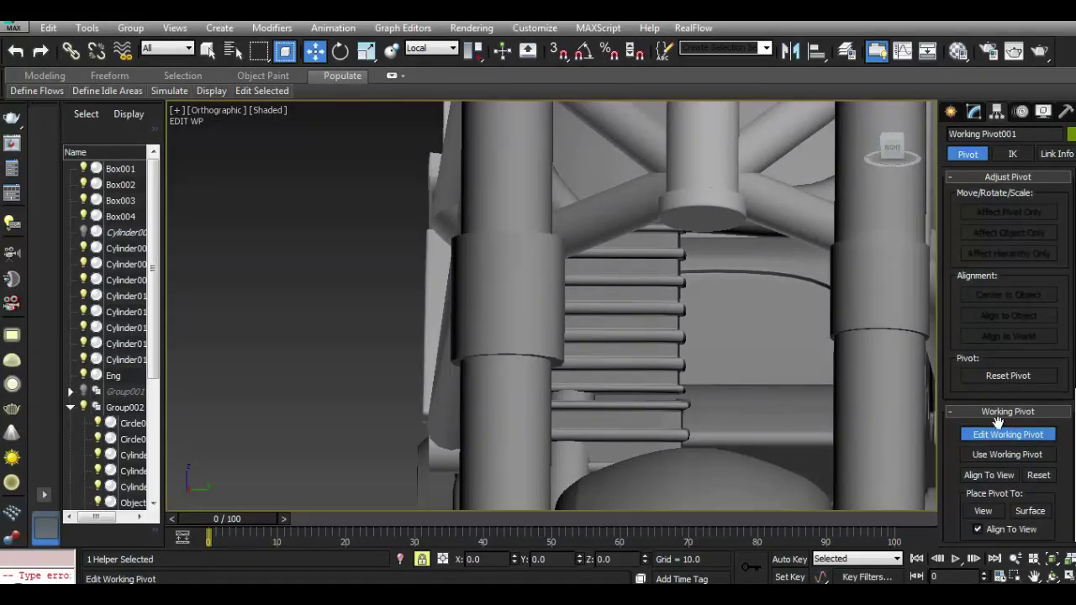
{"action": "left_click", "coordinate": [1007, 454]}
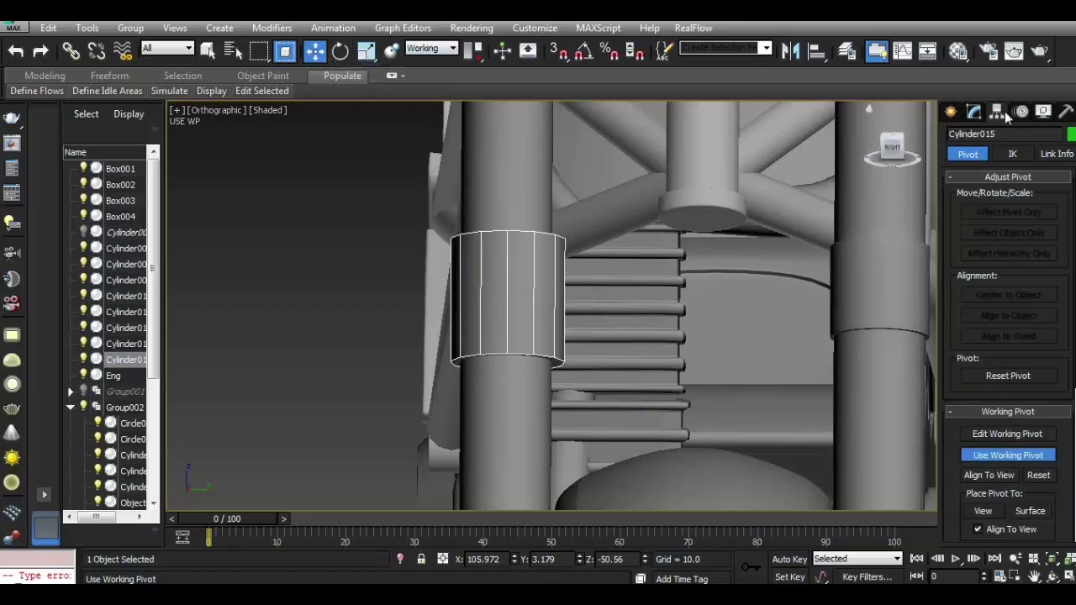
{"action": "left_click", "coordinate": [1022, 460]}
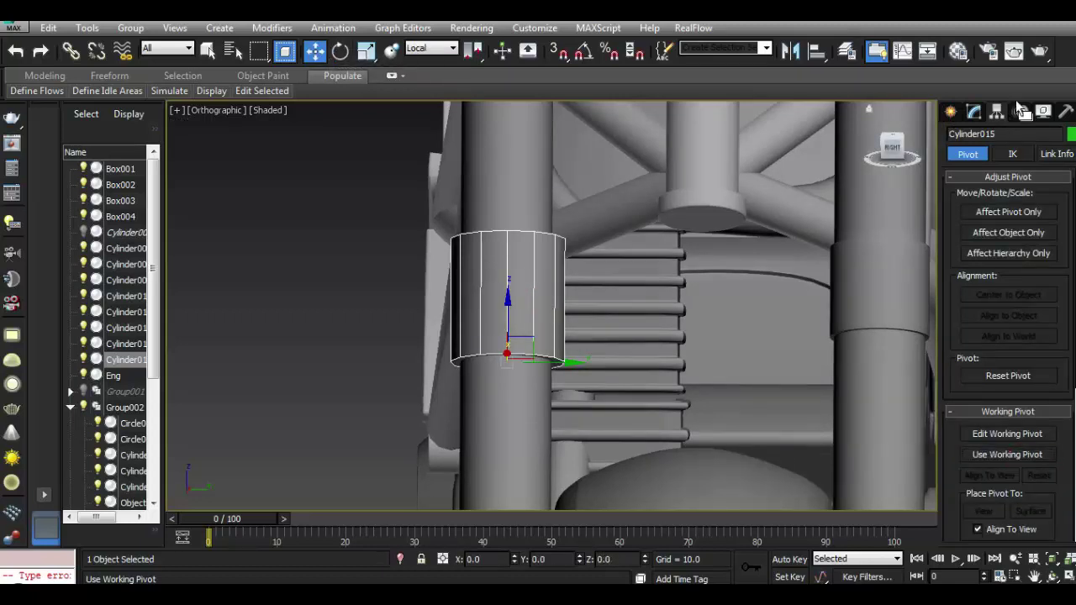
{"action": "left_click", "coordinate": [974, 112]}
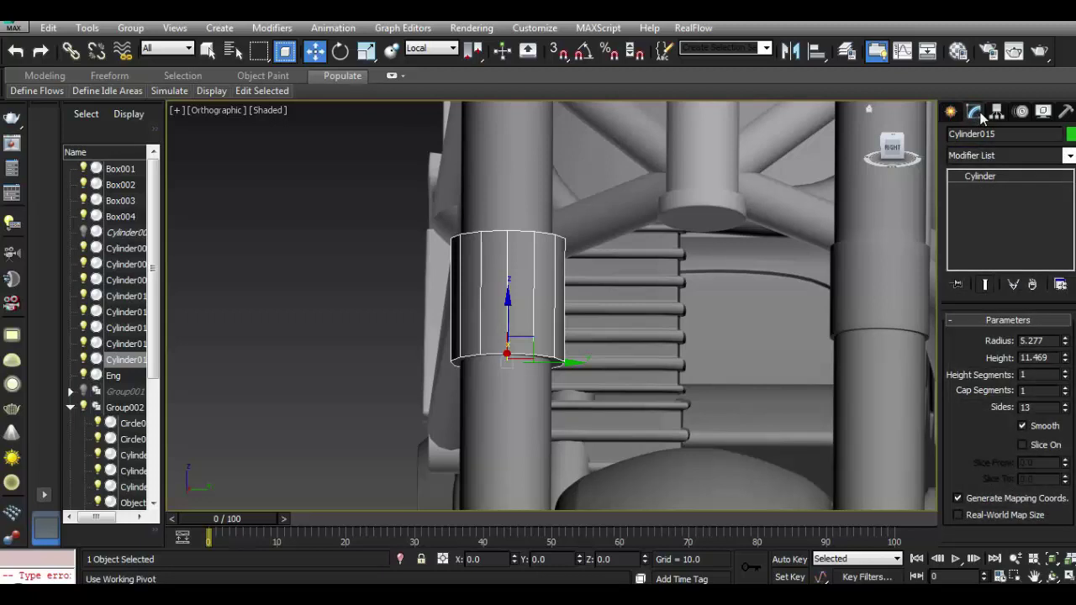
{"action": "left_click_drag", "start_coordinate": [572, 362], "coordinate": [709, 366]}
Confirm the Cylinder016 copy and align it to the right fork tube, matching X scale.
{"action": "left_click", "coordinate": [542, 367]}
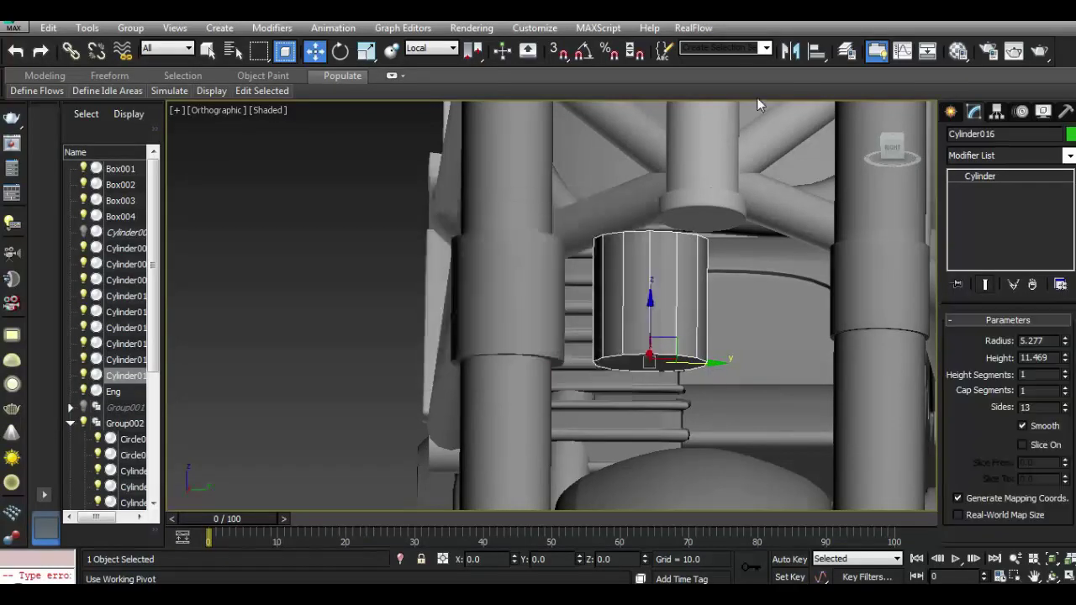
{"action": "left_click", "coordinate": [815, 51]}
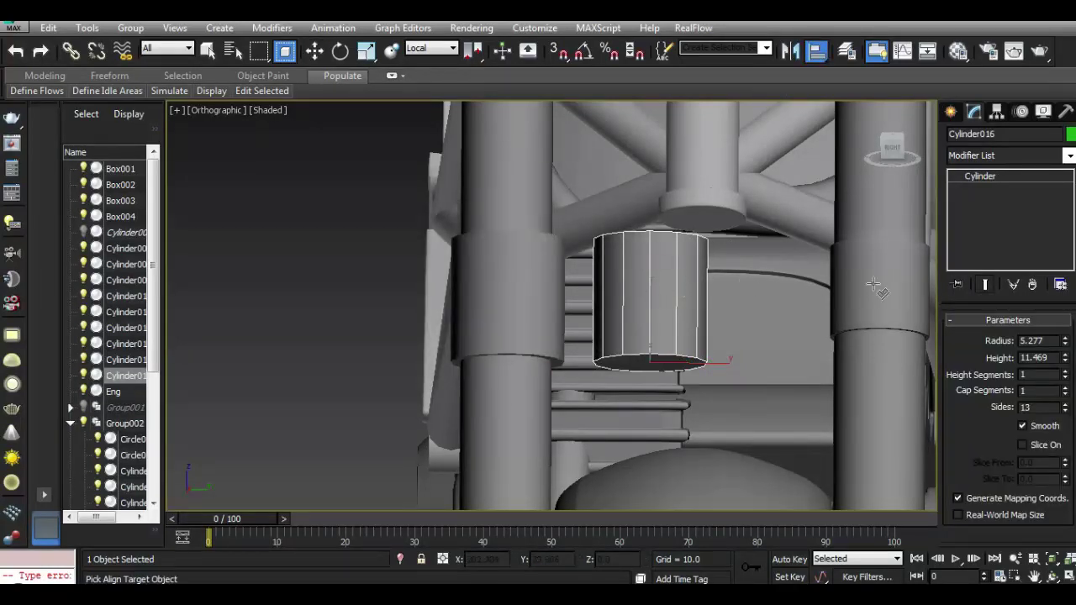
{"action": "left_click", "coordinate": [877, 288]}
{"action": "left_click_drag", "start_coordinate": [540, 152], "coordinate": [433, 156]}
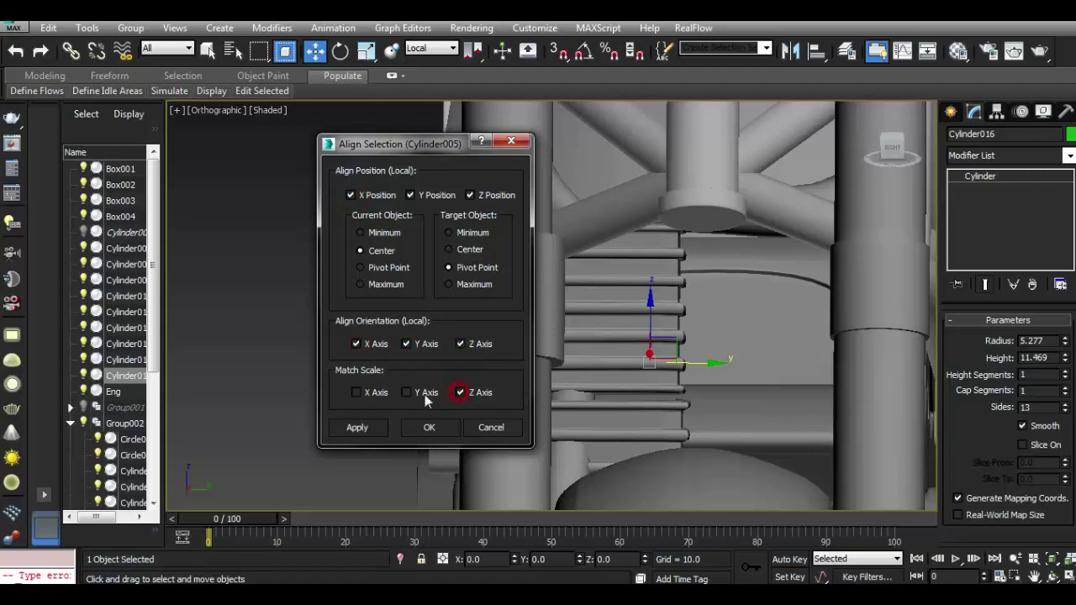
{"action": "left_click", "coordinate": [356, 392]}
{"action": "left_click", "coordinate": [479, 425]}
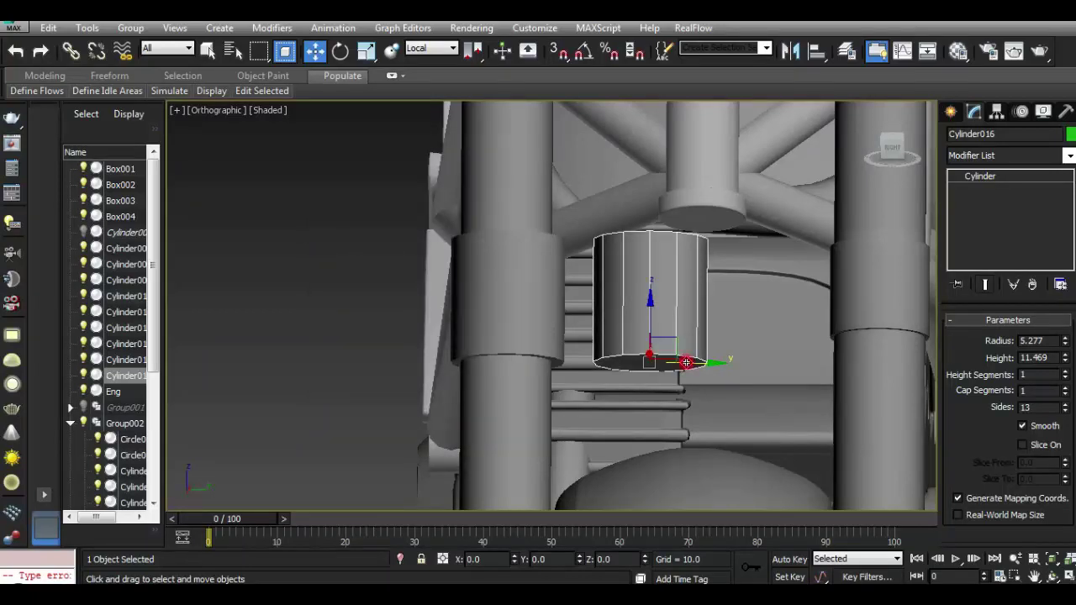
Move Cylinder016 onto the right fork tube and nudge it slightly up the tube.
{"action": "left_click_drag", "start_coordinate": [686, 362], "coordinate": [920, 338]}
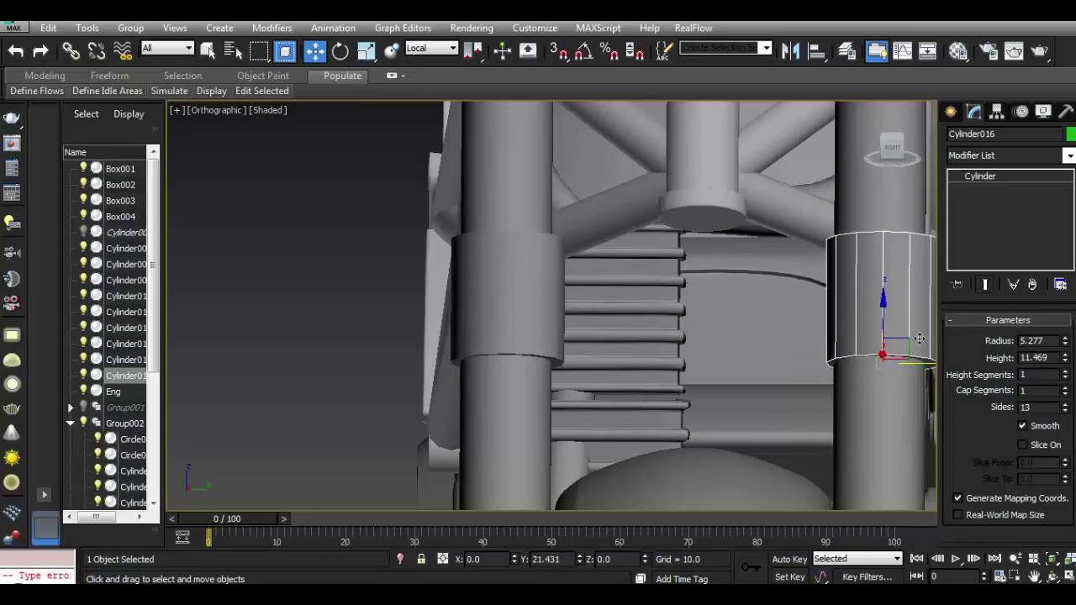
{"action": "scroll", "coordinate": [598, 277], "scroll_direction": "down", "scroll_amount": 3}
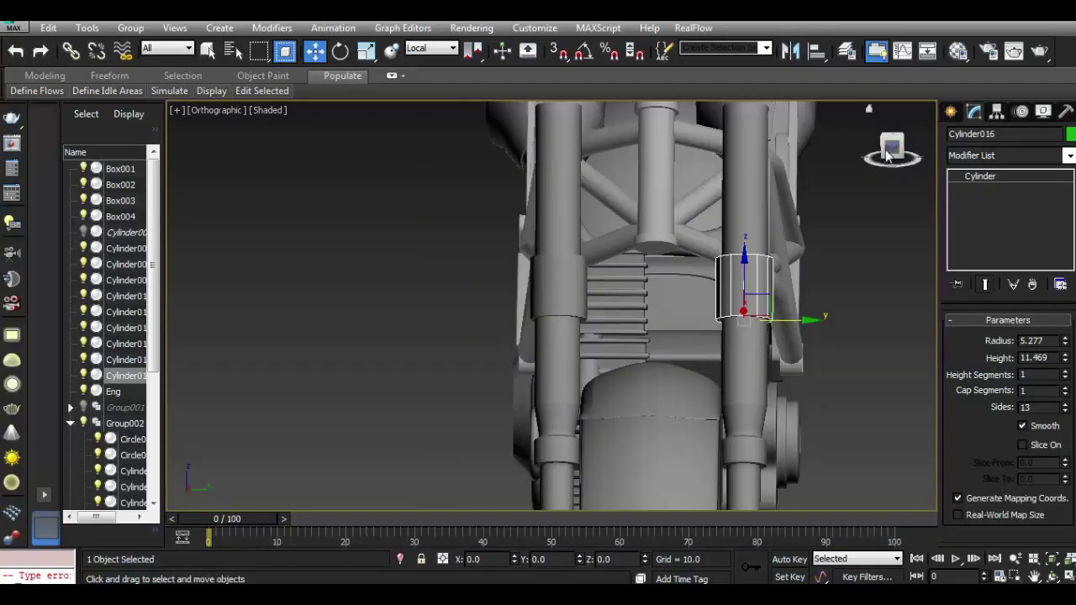
{"action": "scroll", "coordinate": [892, 182], "scroll_direction": "up", "scroll_amount": 2}
{"action": "scroll", "coordinate": [891, 182], "scroll_direction": "up", "scroll_amount": 2}
{"action": "scroll", "coordinate": [892, 182], "scroll_direction": "up", "scroll_amount": 2}
{"action": "mouse_move", "coordinate": [892, 151]}
{"action": "left_mouse_down"}
{"action": "mouse_move", "coordinate": [794, 141]}
{"action": "mouse_move", "coordinate": [763, 121]}
{"action": "mouse_move", "coordinate": [912, 194]}
{"action": "mouse_move", "coordinate": [891, 181]}
{"action": "mouse_move", "coordinate": [835, 235]}
{"action": "left_mouse_up"}
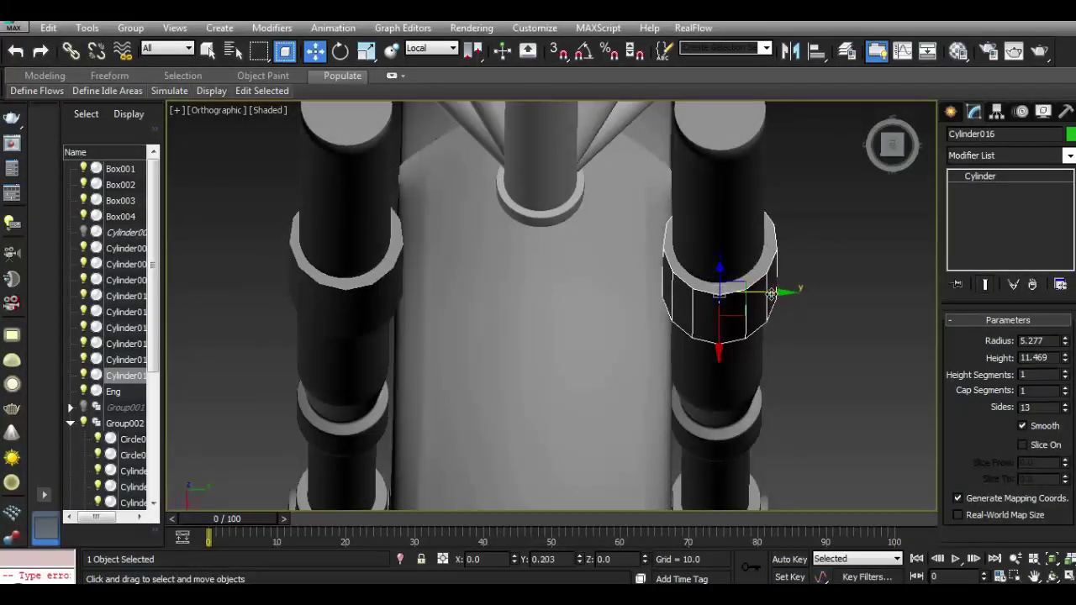
{"action": "left_click_drag", "start_coordinate": [722, 338], "coordinate": [720, 335]}
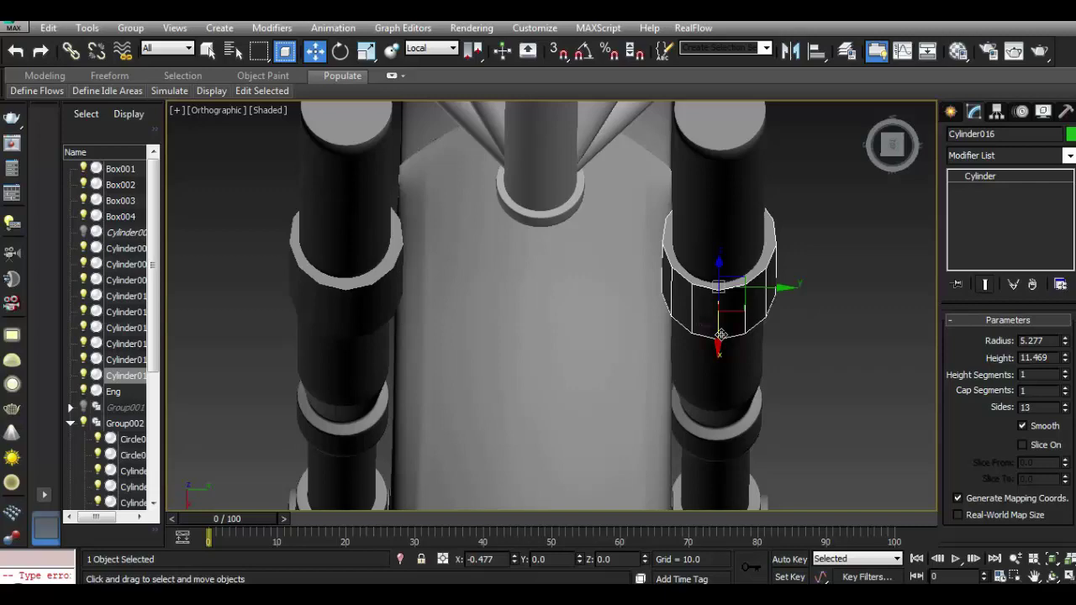
View the collar from the right side looking up the tubes and open its quad menu.
{"action": "left_click_drag", "start_coordinate": [891, 144], "coordinate": [864, 109]}
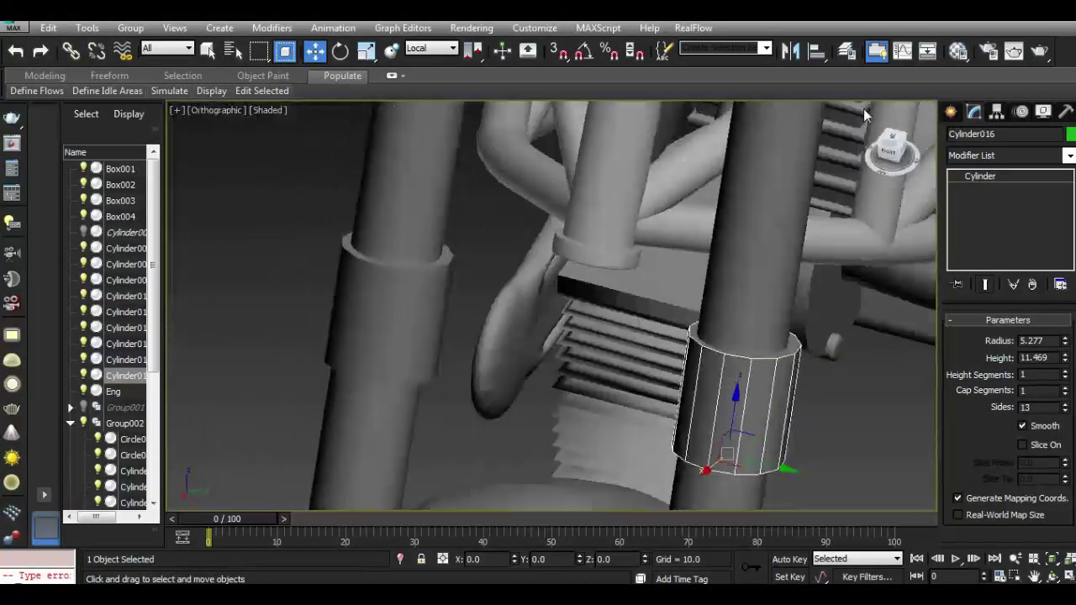
{"action": "left_click", "coordinate": [892, 152]}
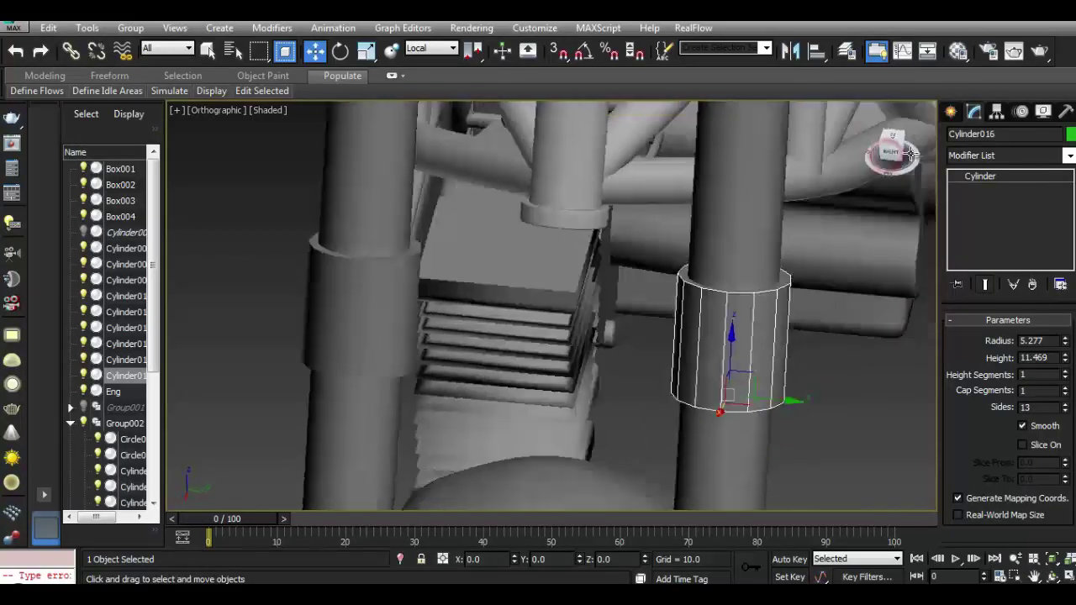
{"action": "left_click_drag", "start_coordinate": [925, 146], "coordinate": [531, 382]}
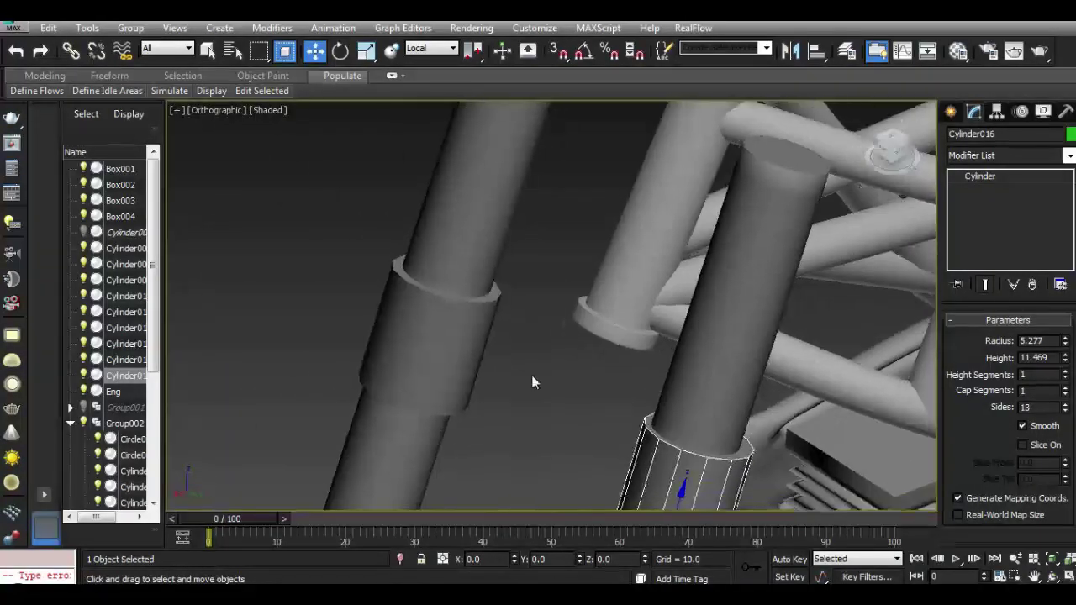
{"action": "right_click", "coordinate": [658, 467]}
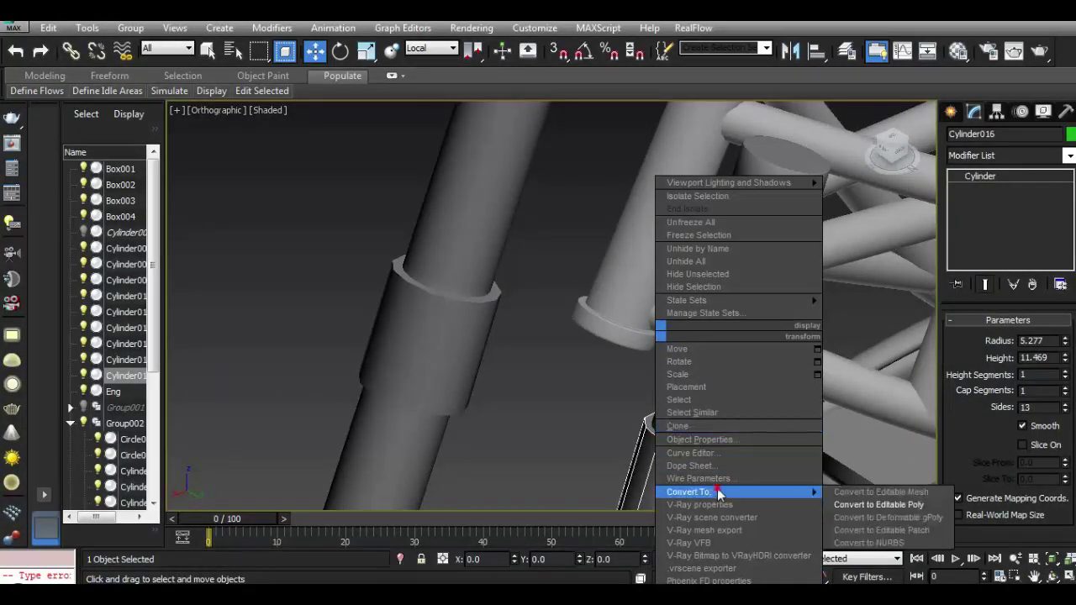
Convert the right fork collar to Editable Poly and attach the left fork ring.
{"action": "left_click", "coordinate": [866, 504]}
{"action": "scroll", "coordinate": [997, 404], "scroll_direction": "down", "scroll_amount": 5}
{"action": "left_click", "coordinate": [971, 473]}
{"action": "left_click", "coordinate": [452, 356]}
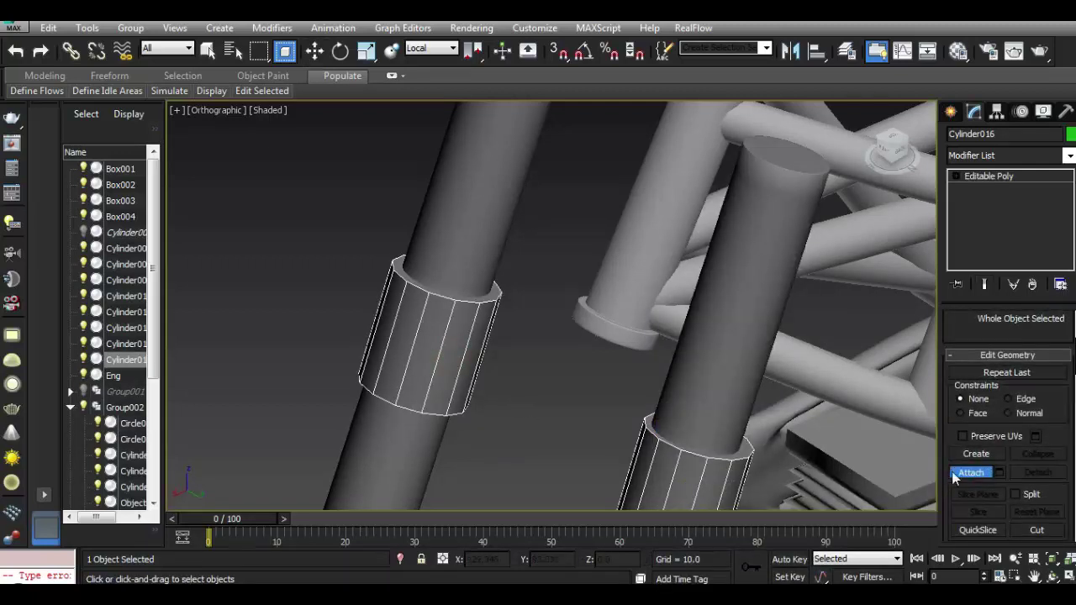
Undo the ring attach, then Shift-drag a copy of the collar as Cylinder017.
{"action": "left_click", "coordinate": [620, 409]}
{"action": "middle_click_drag", "start_coordinate": [620, 409], "coordinate": [673, 372], "text": "alt"}
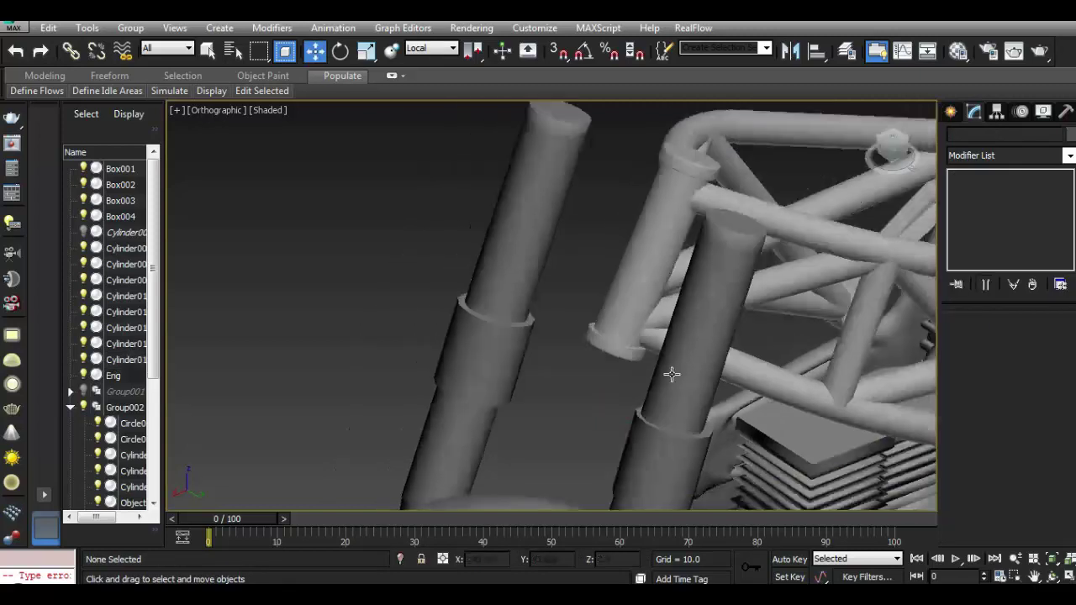
{"action": "left_click_drag", "start_coordinate": [888, 149], "coordinate": [210, 127]}
{"action": "key", "text": "shift+z"}
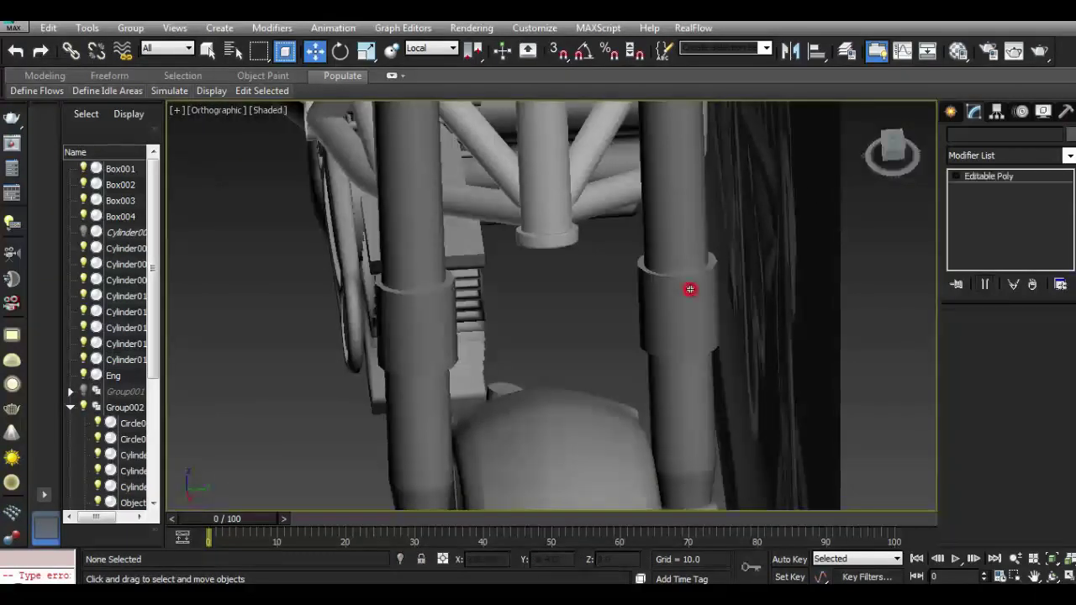
{"action": "left_click", "coordinate": [688, 286]}
{"action": "left_click", "coordinate": [16, 51]}
{"action": "left_click", "coordinate": [16, 51]}
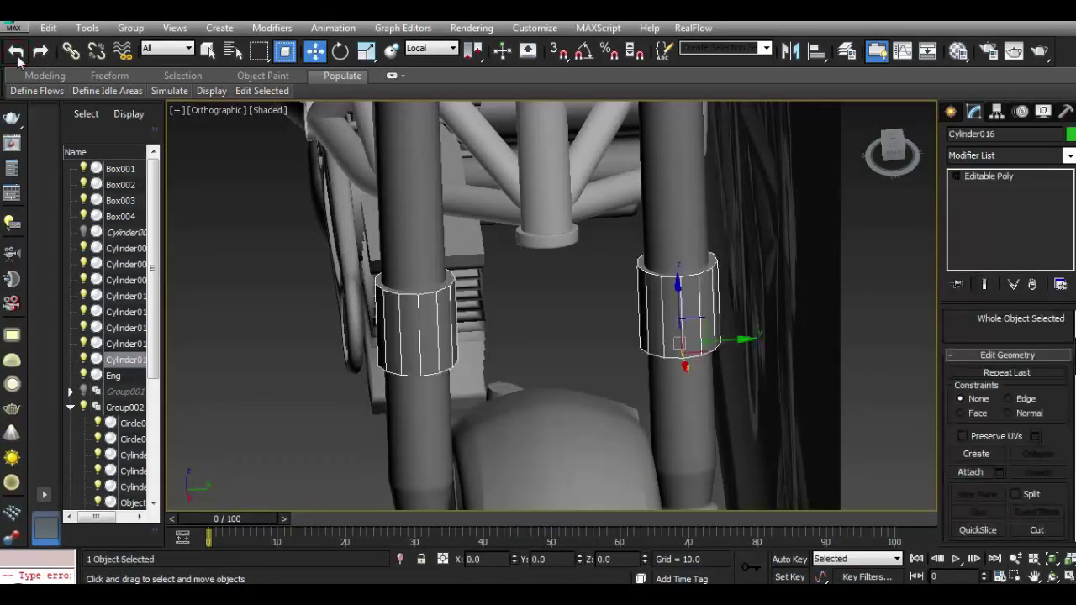
{"action": "left_click", "coordinate": [16, 50]}
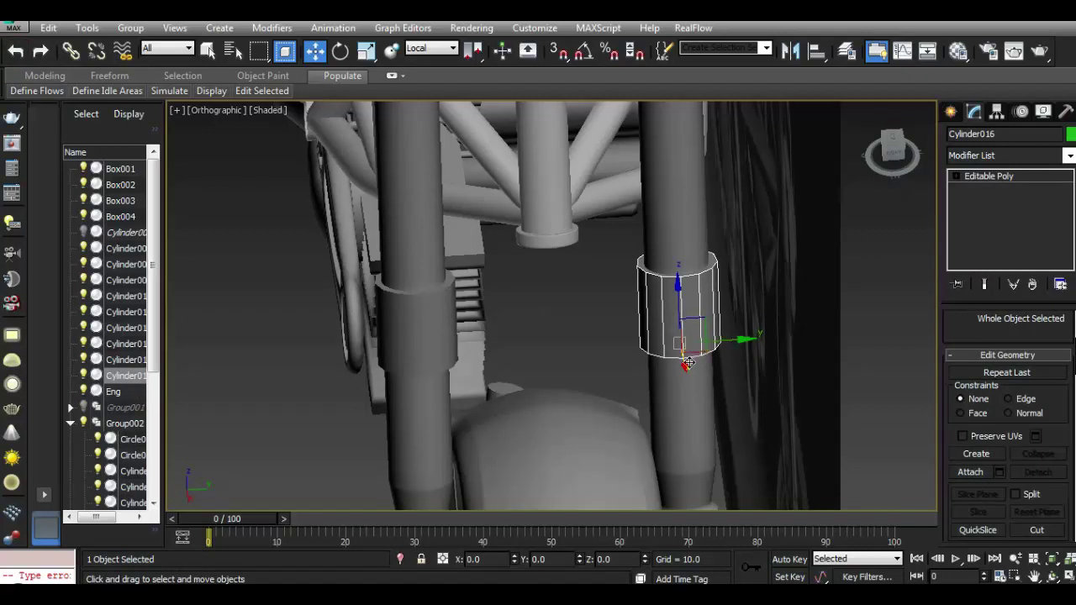
{"action": "mouse_move", "coordinate": [687, 365]}
{"action": "left_mouse_down", "text": "shift"}
{"action": "mouse_move", "coordinate": [673, 309]}
{"action": "mouse_move", "coordinate": [591, 300]}
{"action": "mouse_move", "coordinate": [577, 385]}
{"action": "left_mouse_up", "text": "shift"}
{"action": "left_click", "coordinate": [554, 365]}
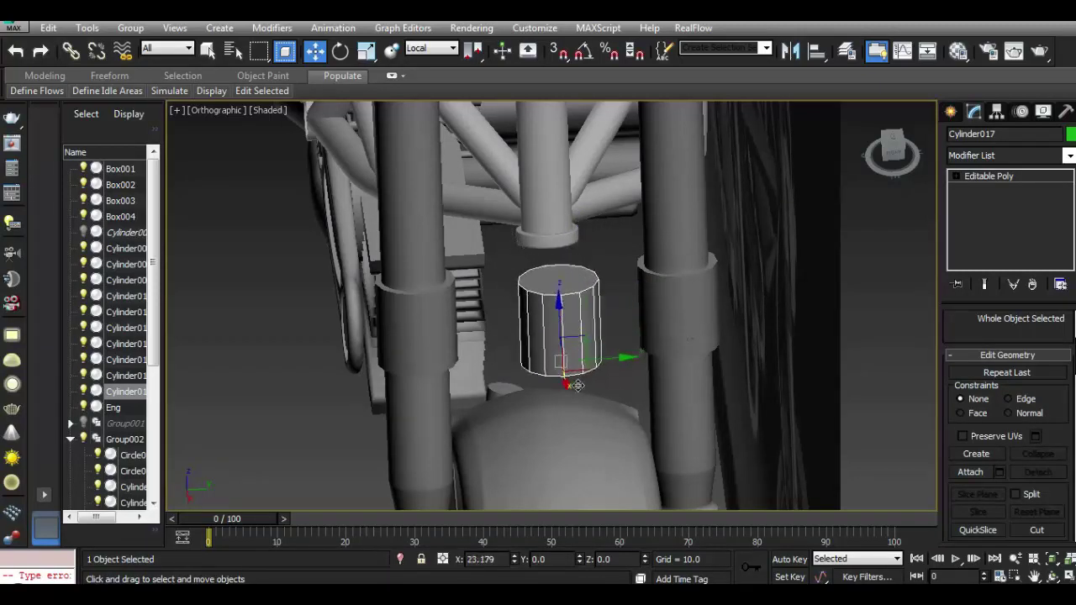
Move Cylinder017 upward and back along its axis toward the central tube.
{"action": "left_click_drag", "start_coordinate": [559, 332], "coordinate": [558, 286]}
{"action": "mouse_move", "coordinate": [891, 151]}
{"action": "left_mouse_down"}
{"action": "mouse_move", "coordinate": [653, 301]}
{"action": "mouse_move", "coordinate": [627, 294]}
{"action": "left_mouse_up"}
{"action": "scroll", "coordinate": [653, 298], "scroll_direction": "down", "scroll_amount": 5}
{"action": "scroll", "coordinate": [639, 252], "scroll_direction": "up", "scroll_amount": 6}
{"action": "mouse_move", "coordinate": [893, 150]}
{"action": "left_mouse_down"}
{"action": "mouse_move", "coordinate": [860, 164]}
{"action": "mouse_move", "coordinate": [880, 193]}
{"action": "left_mouse_up"}
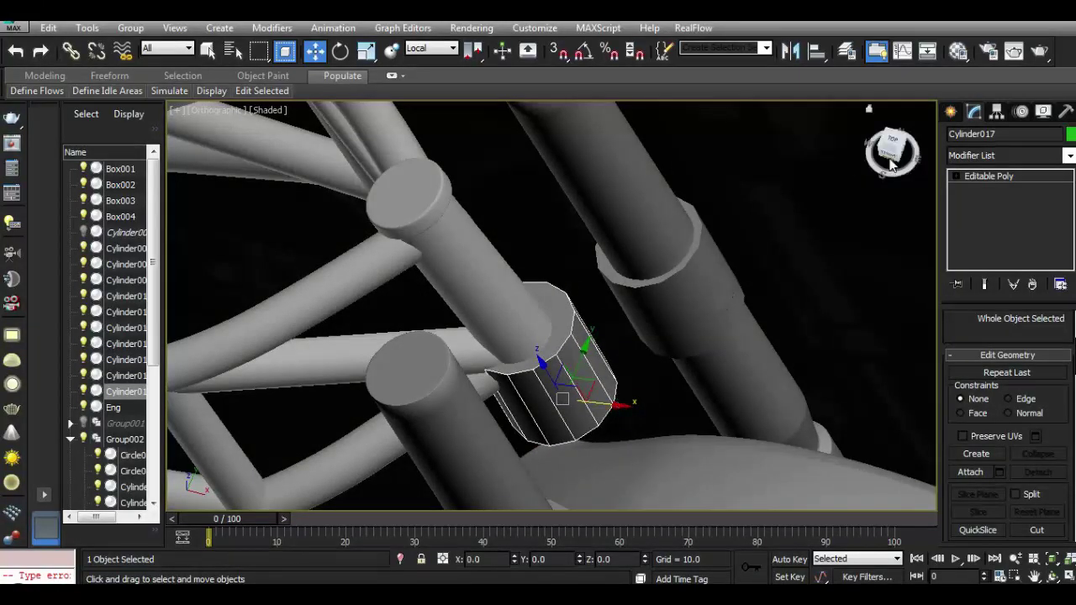
{"action": "left_click_drag", "start_coordinate": [891, 150], "coordinate": [876, 116]}
Rotate Cylinder017 to the central tube's angle and slide it onto that tube.
{"action": "left_click", "coordinate": [340, 51]}
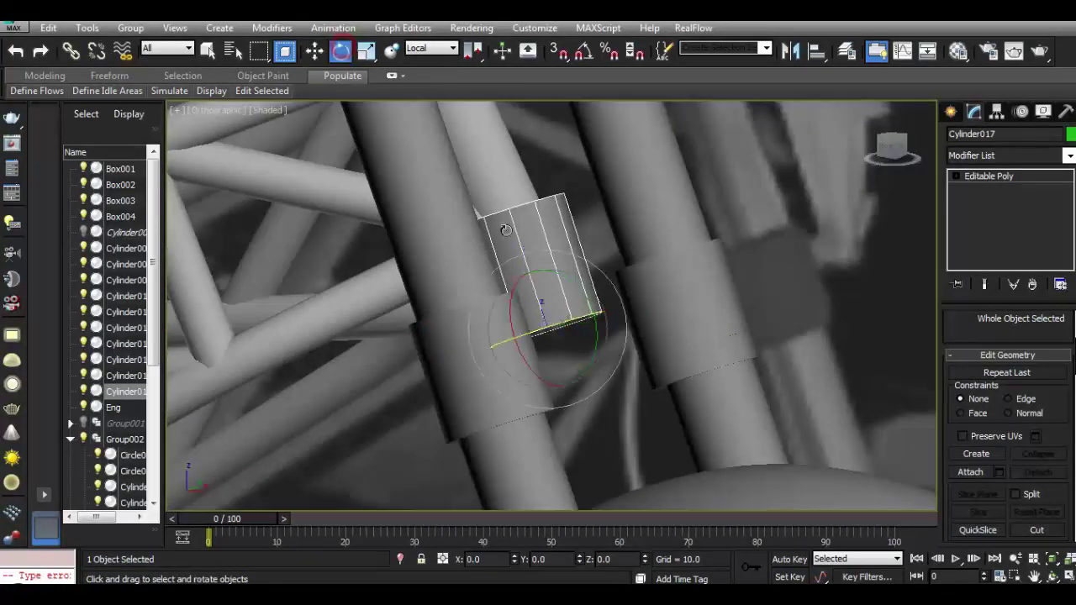
{"action": "left_click_drag", "start_coordinate": [568, 290], "coordinate": [572, 280]}
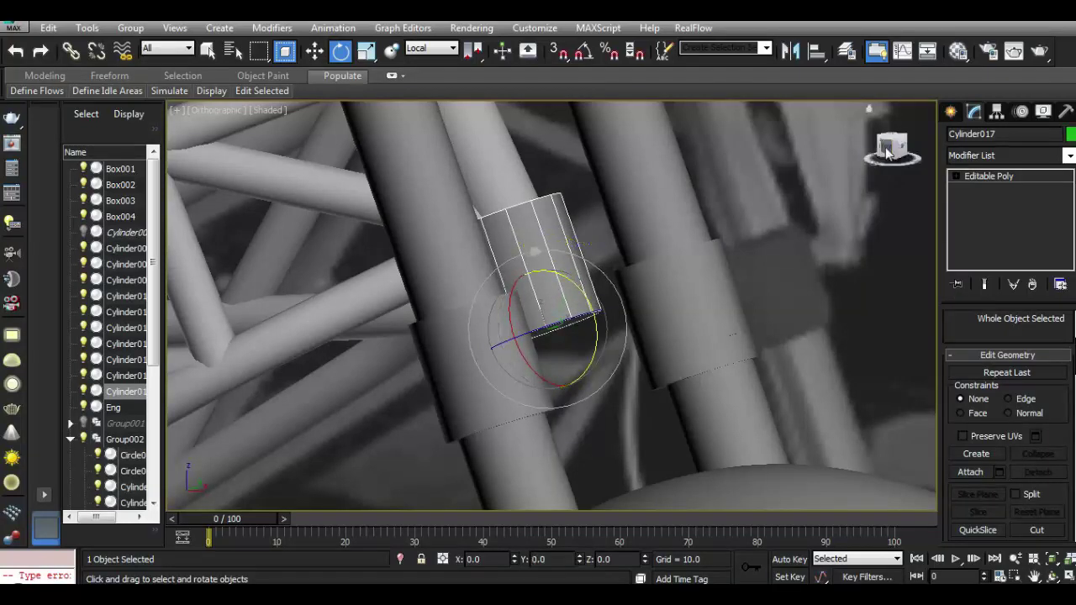
{"action": "left_click_drag", "start_coordinate": [893, 147], "coordinate": [856, 149]}
{"action": "left_click", "coordinate": [315, 52]}
{"action": "left_click_drag", "start_coordinate": [569, 287], "coordinate": [544, 257]}
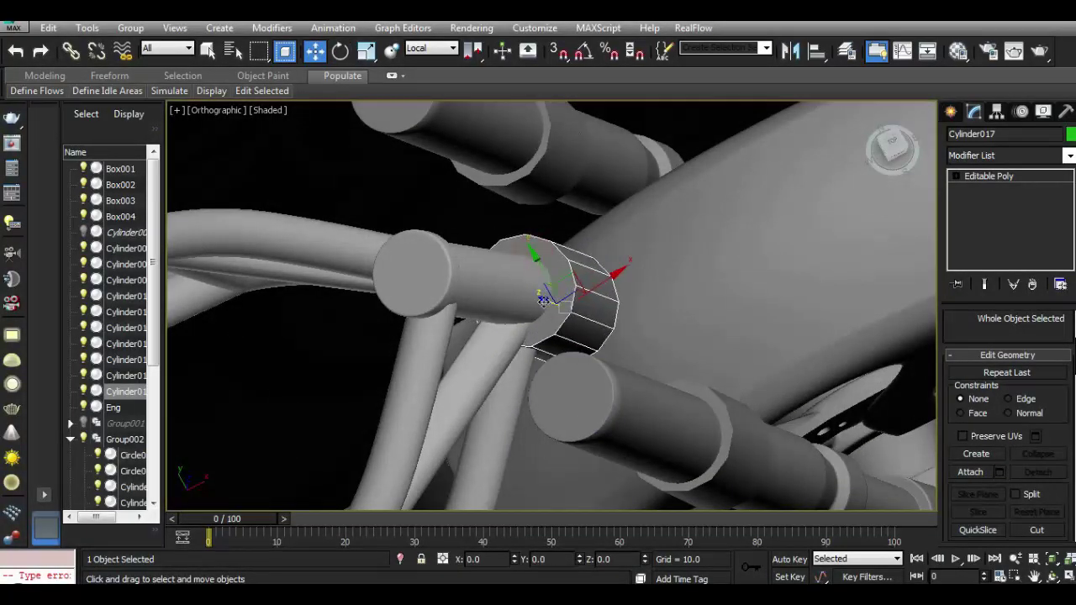
Centre Cylinder017 from the right-side view, then select the right fork collar.
{"action": "left_click_drag", "start_coordinate": [893, 147], "coordinate": [768, 113]}
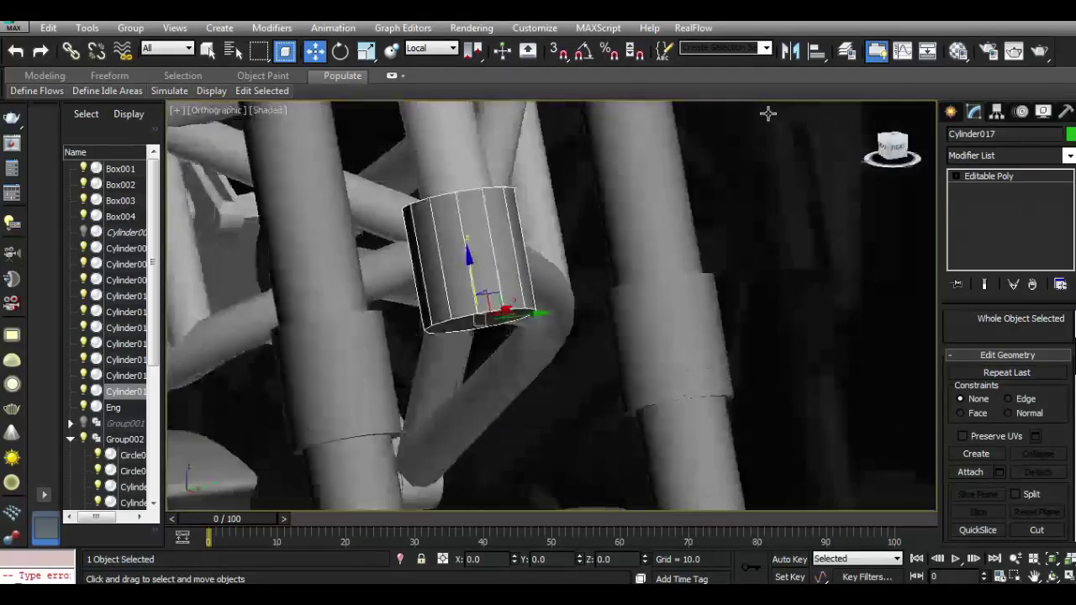
{"action": "left_click_drag", "start_coordinate": [891, 149], "coordinate": [886, 150]}
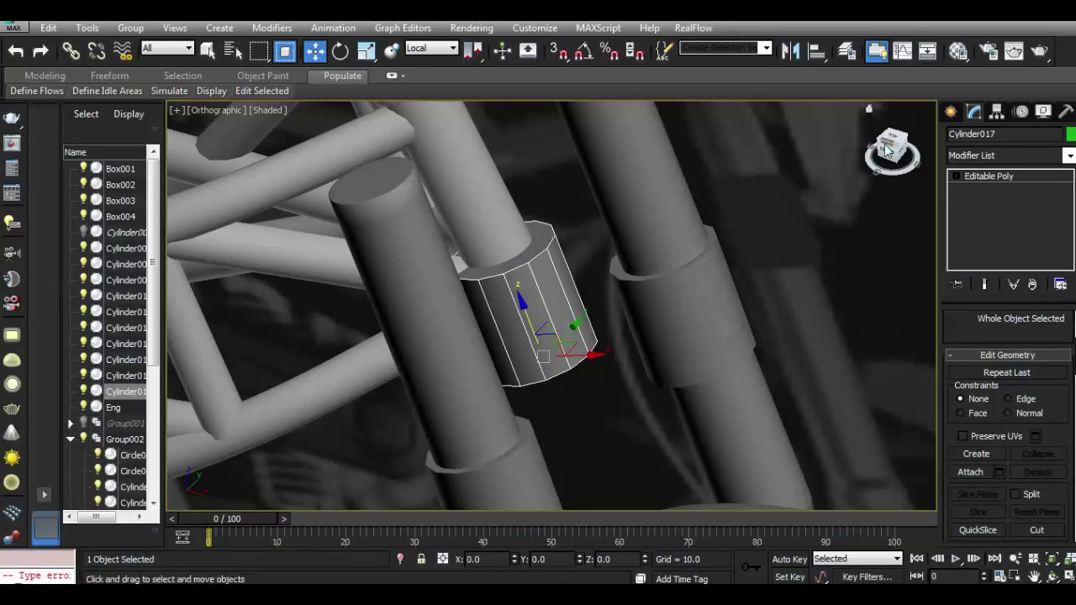
{"action": "left_click", "coordinate": [887, 150]}
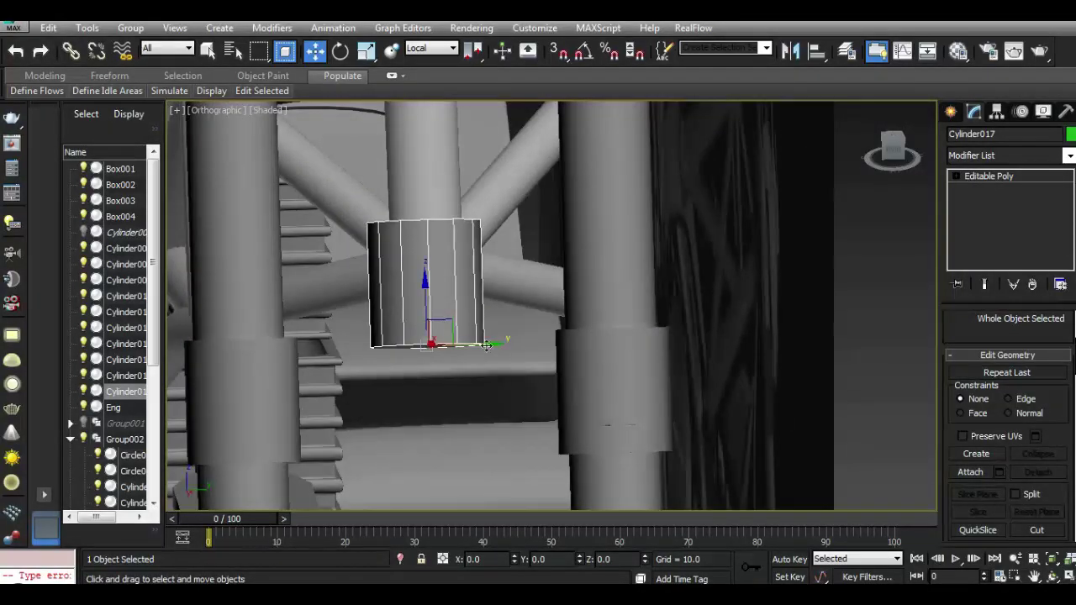
{"action": "left_click_drag", "start_coordinate": [486, 345], "coordinate": [490, 345]}
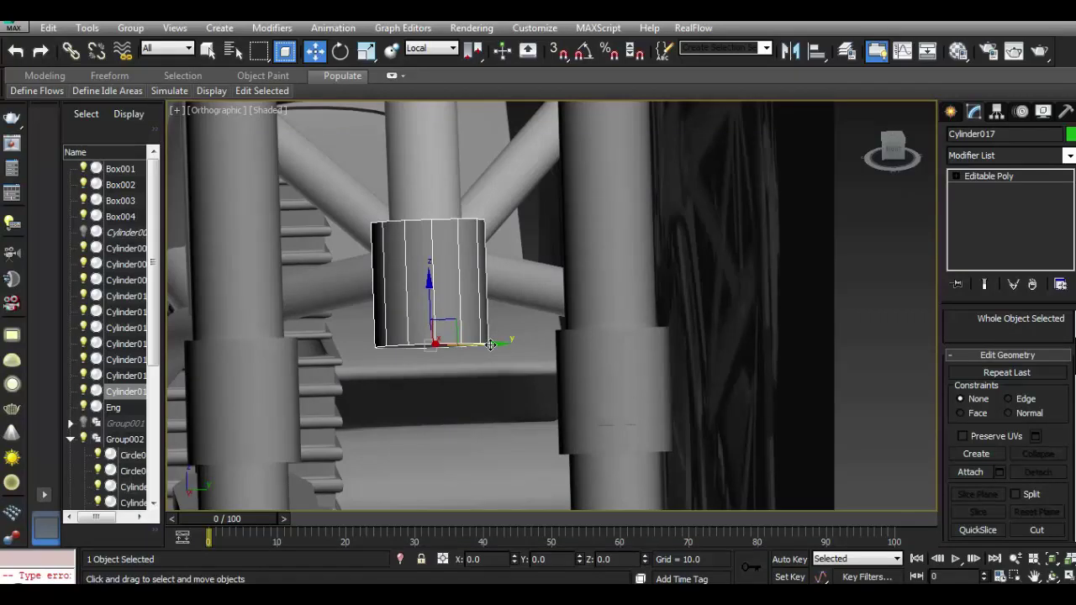
{"action": "left_click", "coordinate": [600, 358]}
Raise both fork collars higher up the tubes along Z.
{"action": "left_click", "coordinate": [280, 401], "text": "ctrl"}
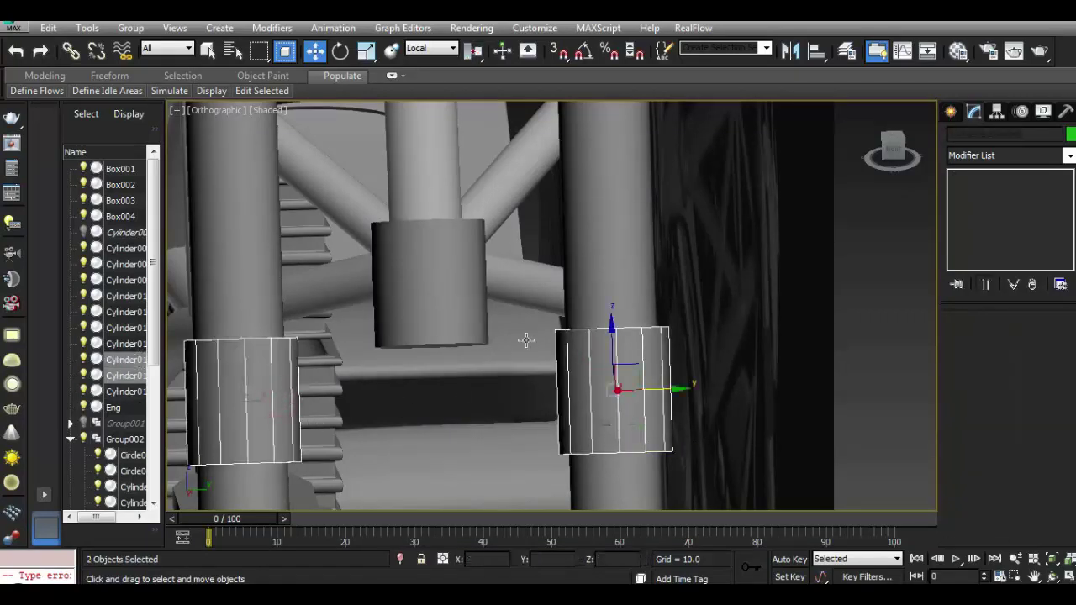
{"action": "left_click_drag", "start_coordinate": [616, 346], "coordinate": [623, 237]}
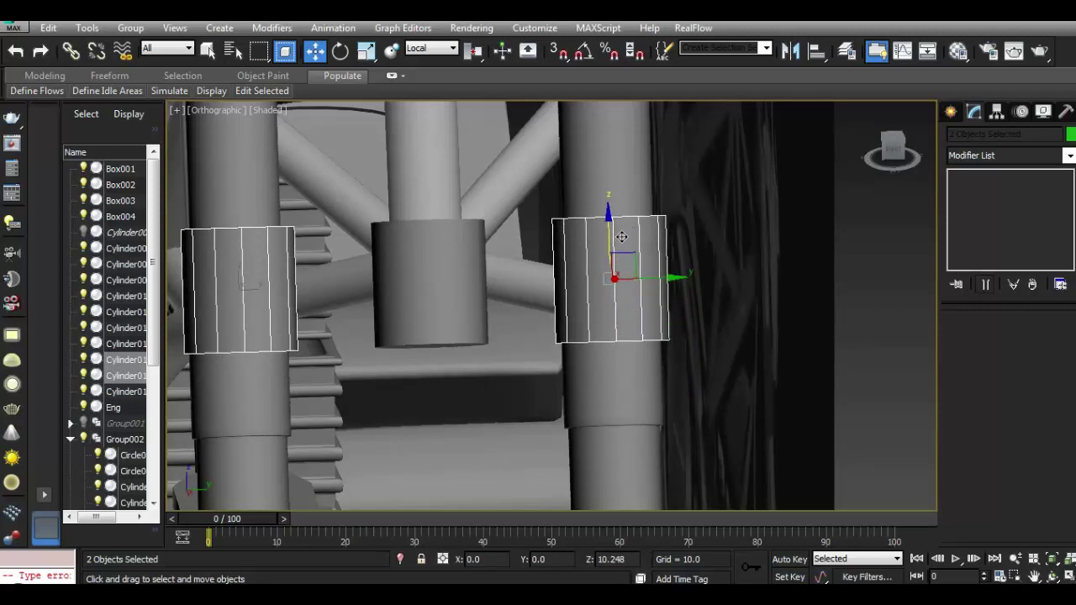
{"action": "mouse_move", "coordinate": [916, 197]}
{"action": "middle_mouse_down", "text": "alt"}
{"action": "mouse_move", "coordinate": [927, 158]}
{"action": "mouse_move", "coordinate": [233, 154]}
{"action": "mouse_move", "coordinate": [578, 240]}
{"action": "mouse_move", "coordinate": [535, 265]}
{"action": "middle_mouse_up", "text": "alt"}
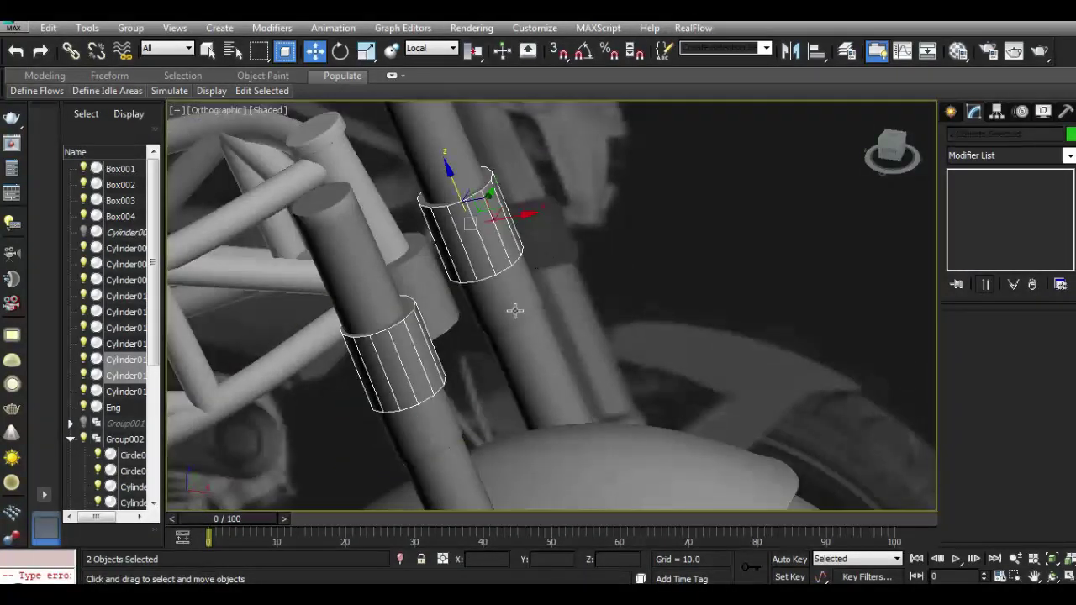
Attach the left fork collar and the central Cylinder017 to the right fork collar.
{"action": "left_click", "coordinate": [463, 258]}
{"action": "left_click", "coordinate": [985, 476]}
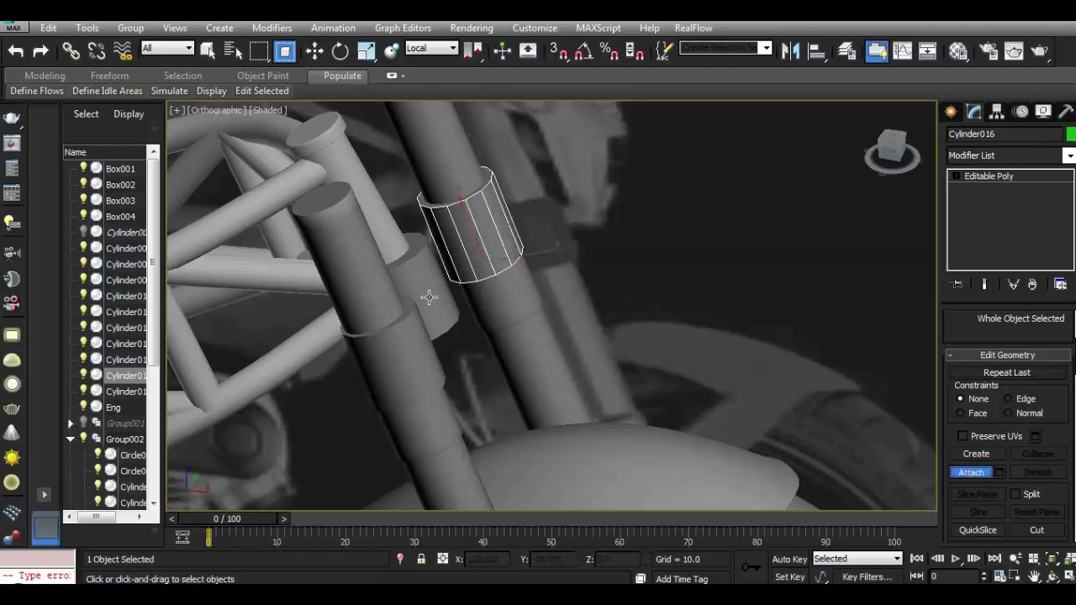
{"action": "left_click", "coordinate": [427, 298]}
{"action": "left_click", "coordinate": [412, 355]}
{"action": "left_click", "coordinate": [966, 471]}
{"action": "left_click", "coordinate": [839, 333]}
{"action": "mouse_move", "coordinate": [893, 149]}
{"action": "left_mouse_down"}
{"action": "mouse_move", "coordinate": [904, 178]}
{"action": "mouse_move", "coordinate": [909, 150]}
{"action": "mouse_move", "coordinate": [712, 168]}
{"action": "mouse_move", "coordinate": [728, 157]}
{"action": "mouse_move", "coordinate": [752, 174]}
{"action": "mouse_move", "coordinate": [514, 288]}
{"action": "left_mouse_up"}
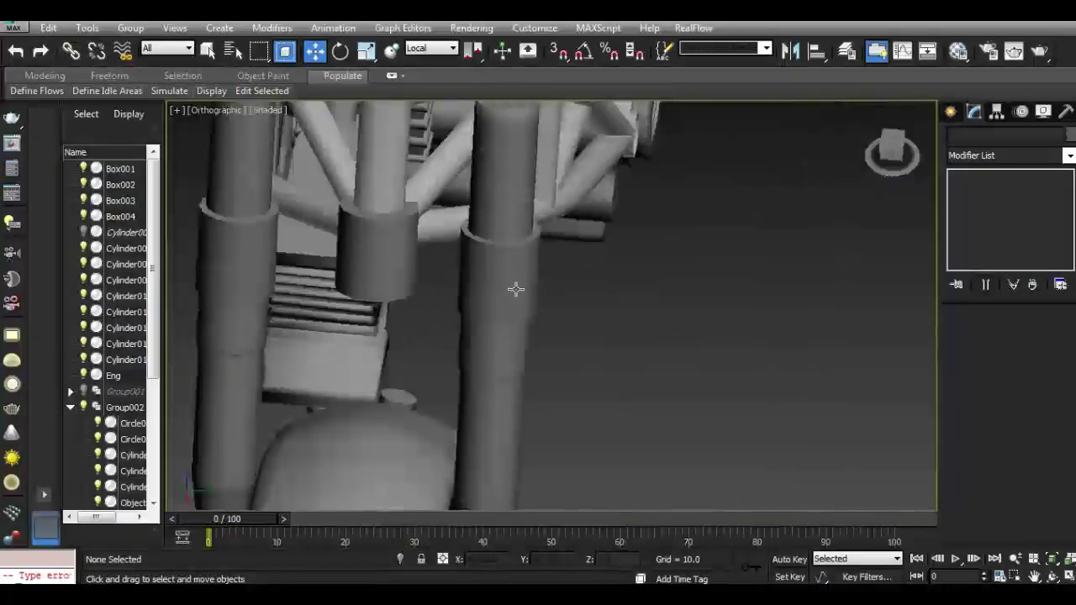
{"action": "left_click", "coordinate": [538, 294]}
In Polygon mode, select a face on the left collar and a facing face on the right collar.
{"action": "left_click", "coordinate": [955, 176]}
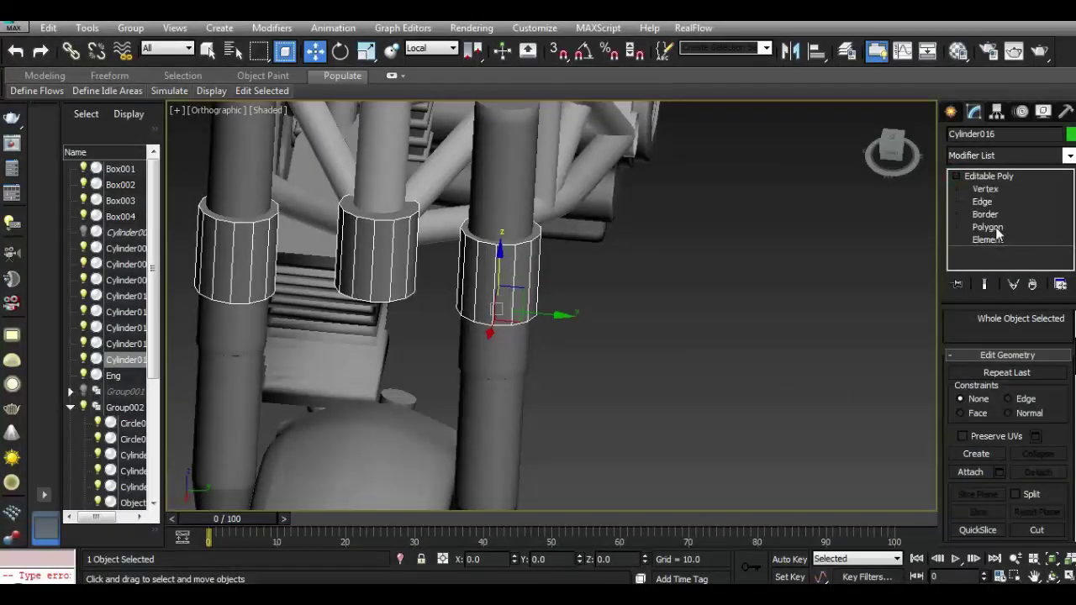
{"action": "left_click", "coordinate": [988, 227]}
{"action": "left_click", "coordinate": [12, 32]}
{"action": "left_click", "coordinate": [53, 154]}
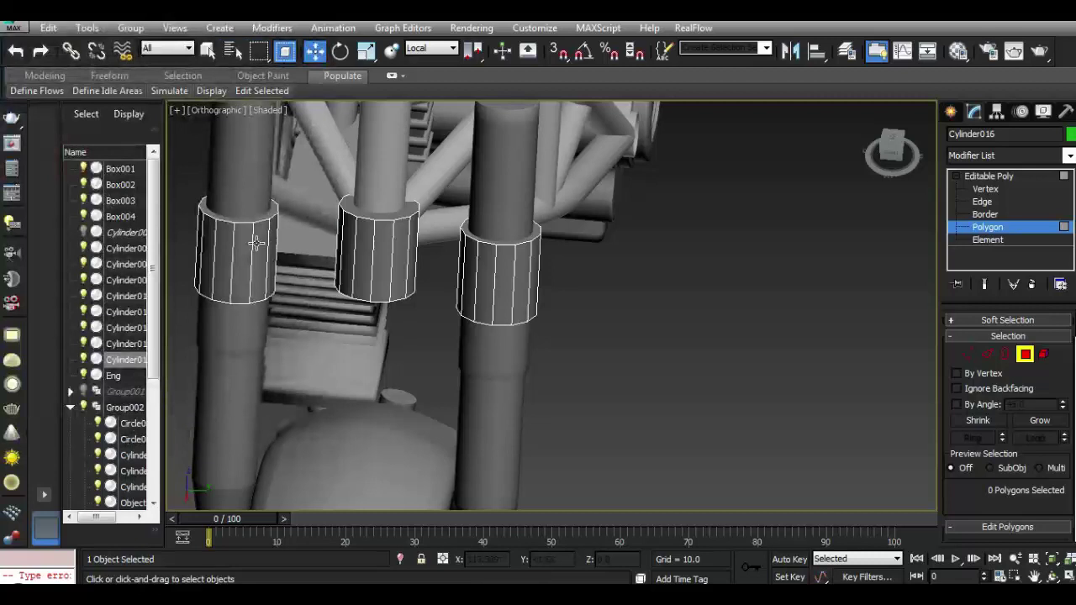
{"action": "left_click", "coordinate": [260, 252]}
{"action": "left_click_drag", "start_coordinate": [897, 158], "coordinate": [870, 187]}
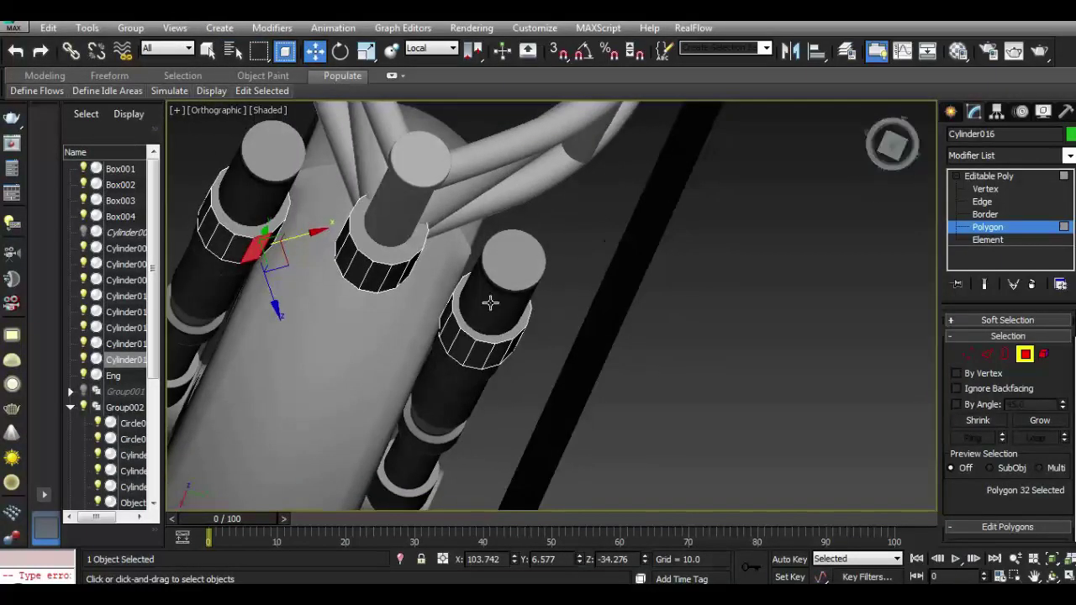
{"action": "left_click", "coordinate": [238, 244]}
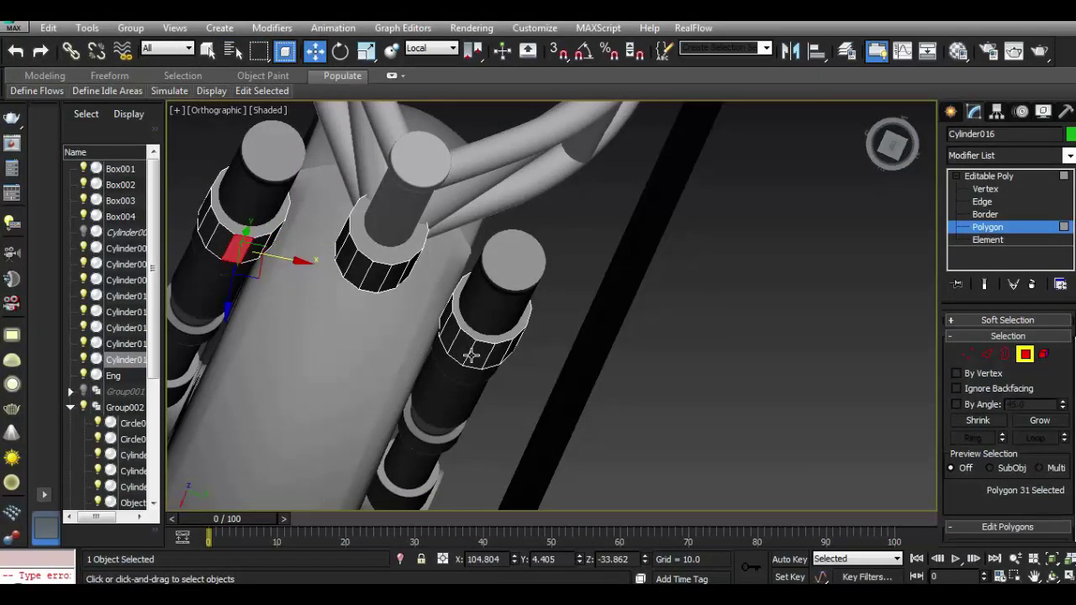
{"action": "left_click", "coordinate": [472, 355], "text": "ctrl"}
Bridge the selected collar faces and commit the bridge.
{"action": "scroll", "coordinate": [996, 492], "scroll_direction": "down", "scroll_amount": 3}
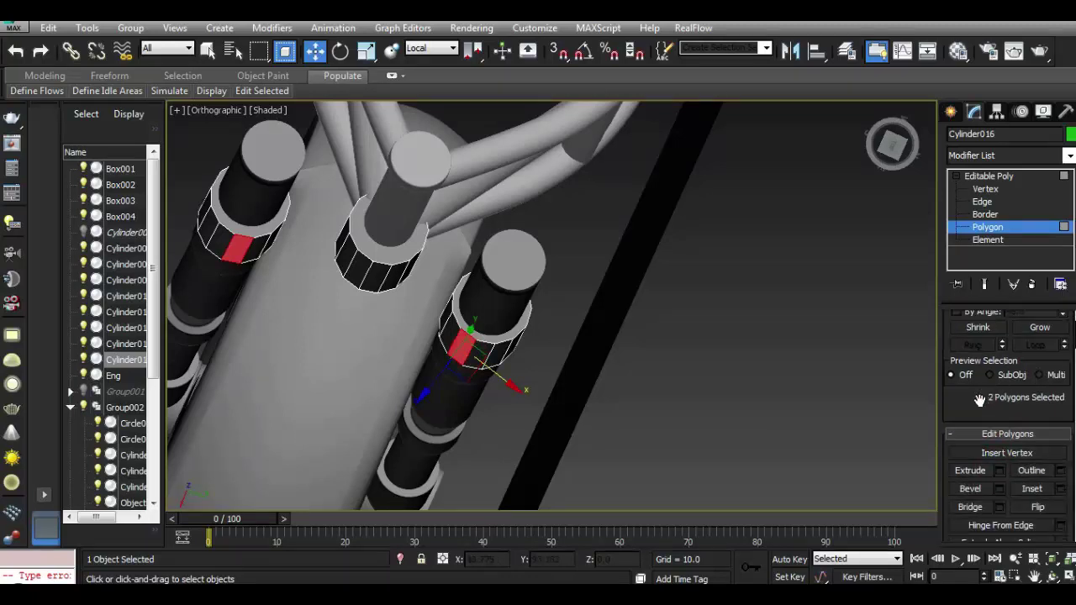
{"action": "left_click", "coordinate": [999, 502]}
{"action": "left_click_drag", "start_coordinate": [891, 145], "coordinate": [891, 147]}
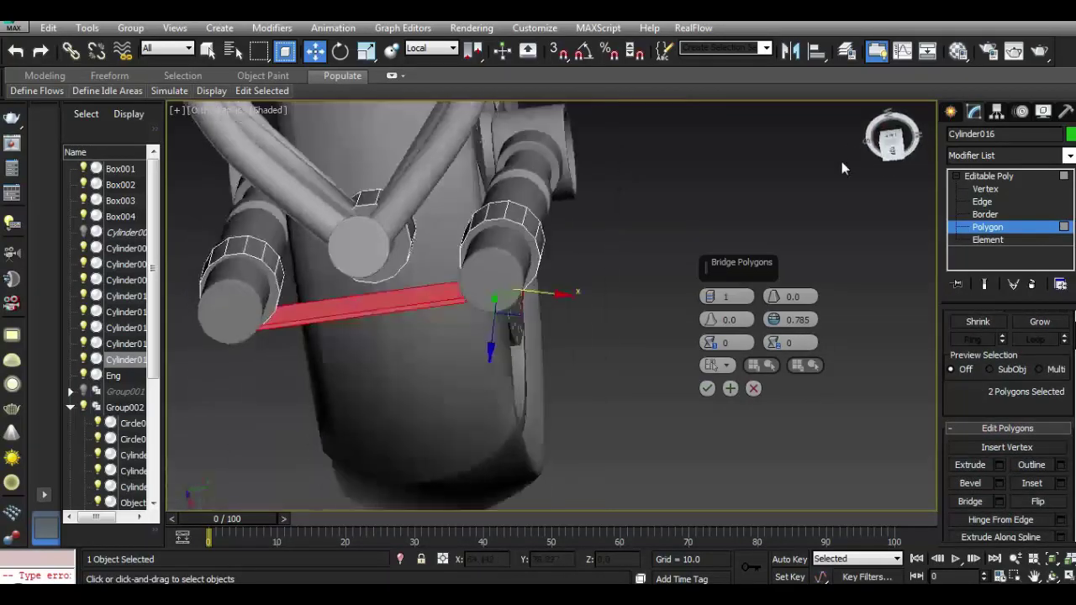
{"action": "scroll", "coordinate": [338, 277], "scroll_direction": "up", "scroll_amount": 2}
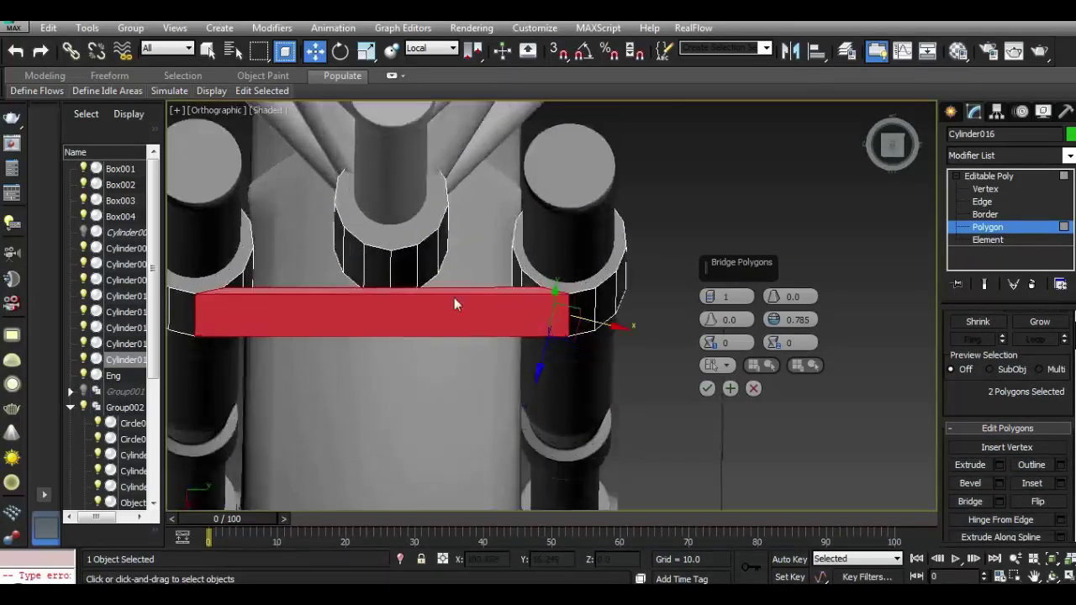
{"action": "left_click", "coordinate": [526, 282]}
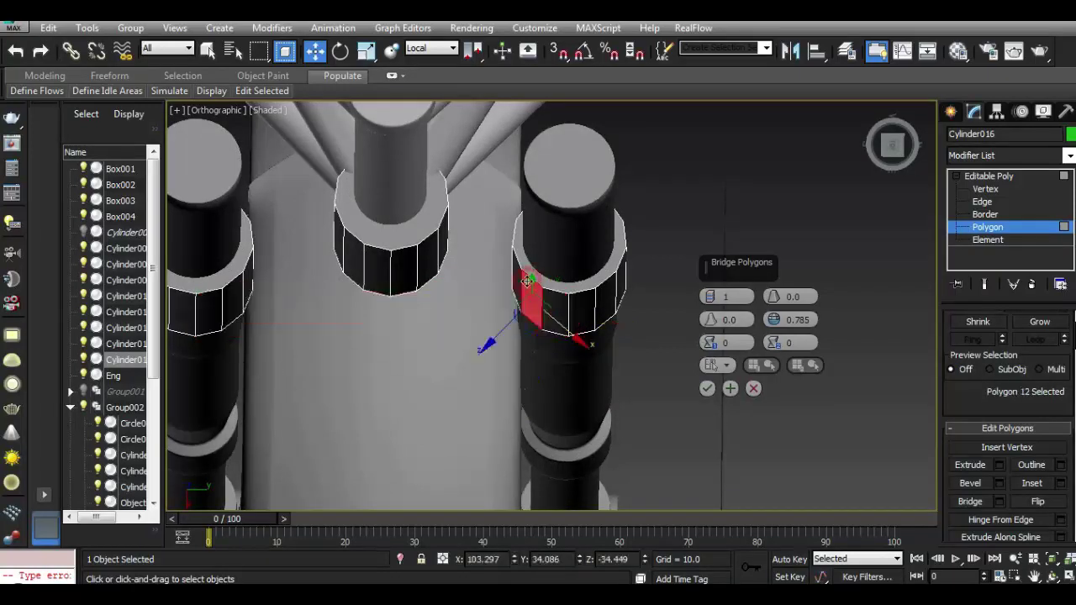
{"action": "left_click", "coordinate": [16, 50]}
{"action": "left_click", "coordinate": [731, 388]}
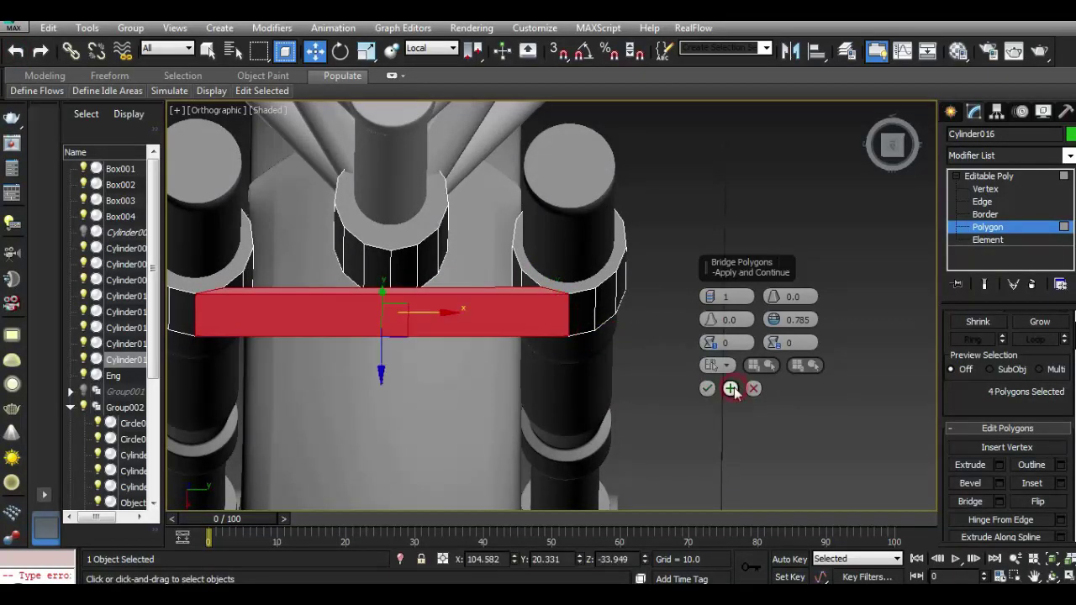
Select facing polygons on the right and left rings and check them from above.
{"action": "left_click", "coordinate": [523, 280]}
{"action": "left_click", "coordinate": [238, 281], "text": "ctrl"}
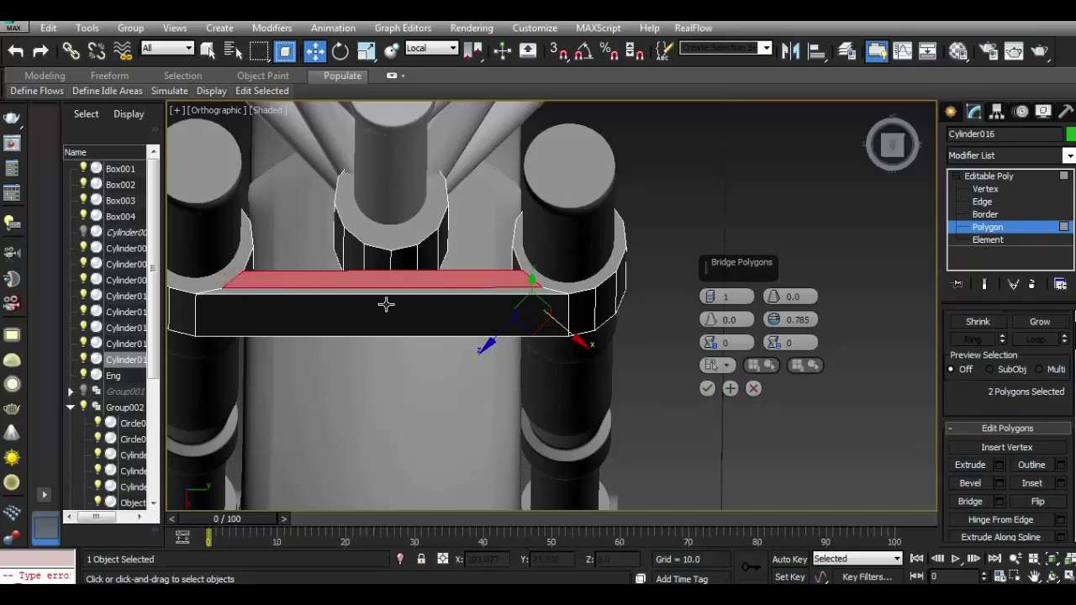
{"action": "mouse_move", "coordinate": [893, 144]}
{"action": "left_mouse_down"}
{"action": "mouse_move", "coordinate": [803, 149]}
{"action": "mouse_move", "coordinate": [802, 103]}
{"action": "mouse_move", "coordinate": [719, 123]}
{"action": "mouse_move", "coordinate": [842, 115]}
{"action": "mouse_move", "coordinate": [872, 161]}
{"action": "mouse_move", "coordinate": [217, 128]}
{"action": "mouse_move", "coordinate": [307, 111]}
{"action": "mouse_move", "coordinate": [233, 122]}
{"action": "mouse_move", "coordinate": [277, 126]}
{"action": "left_mouse_up"}
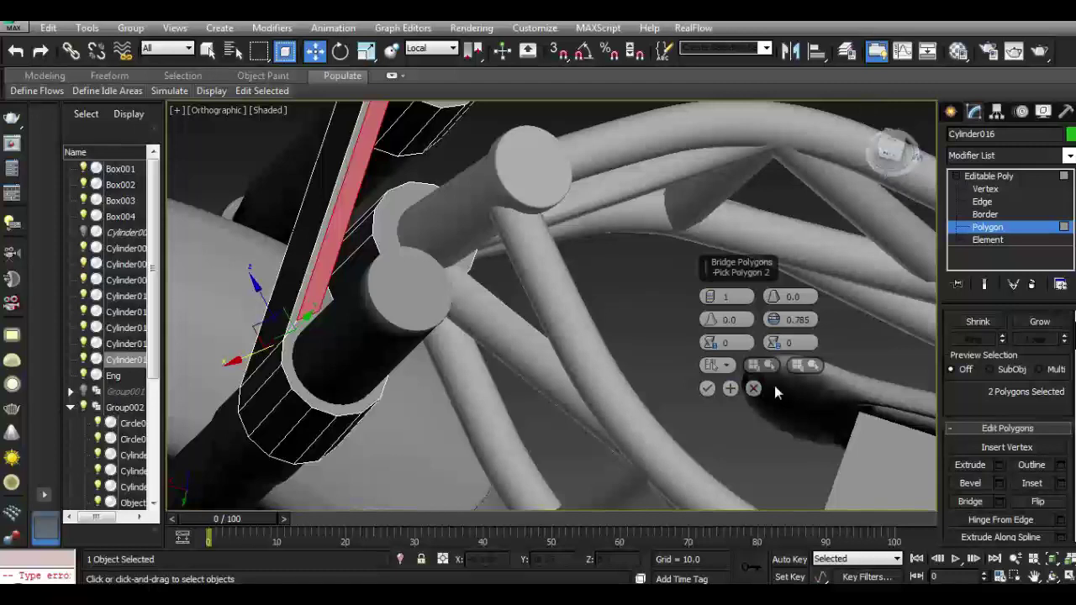
Commit the bridge, apply Edit > Repeat Last, and clear the selection.
{"action": "left_click", "coordinate": [706, 388]}
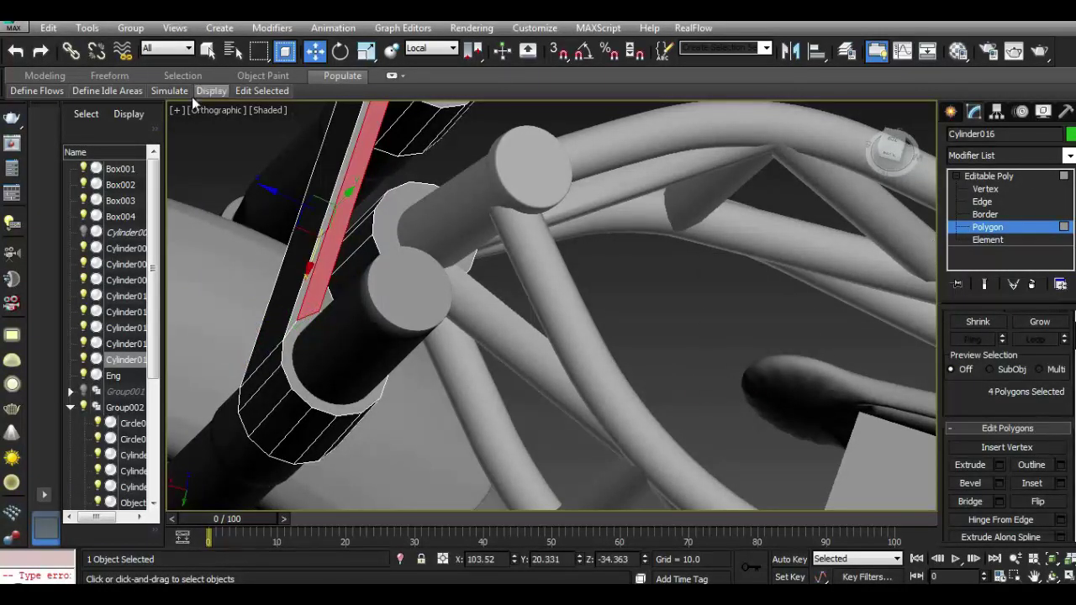
{"action": "left_click", "coordinate": [52, 76]}
{"action": "mouse_move", "coordinate": [184, 91]}
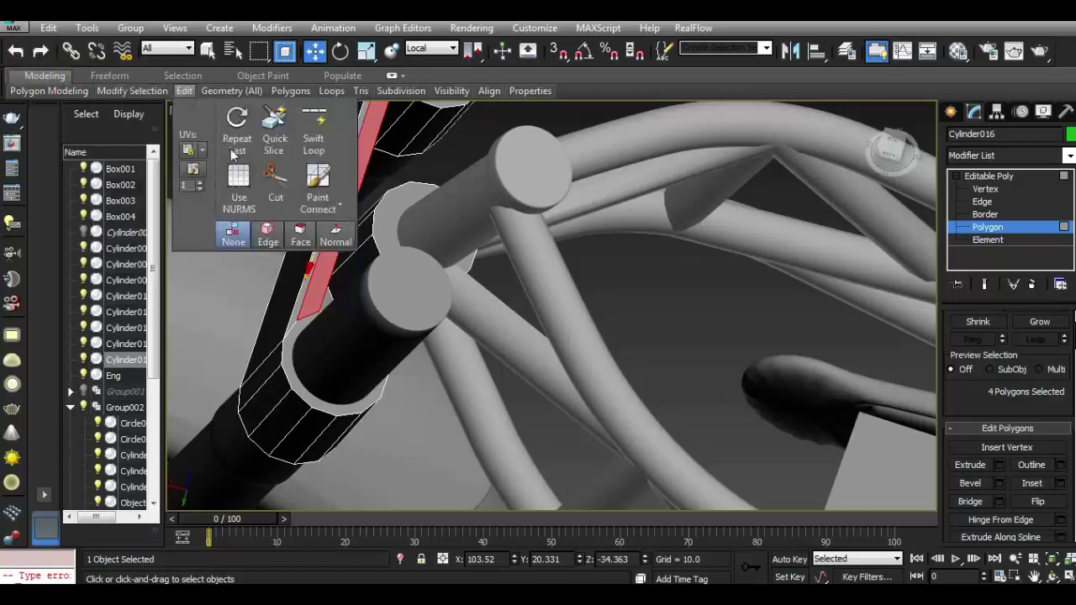
{"action": "left_click", "coordinate": [234, 153]}
{"action": "left_click", "coordinate": [995, 177]}
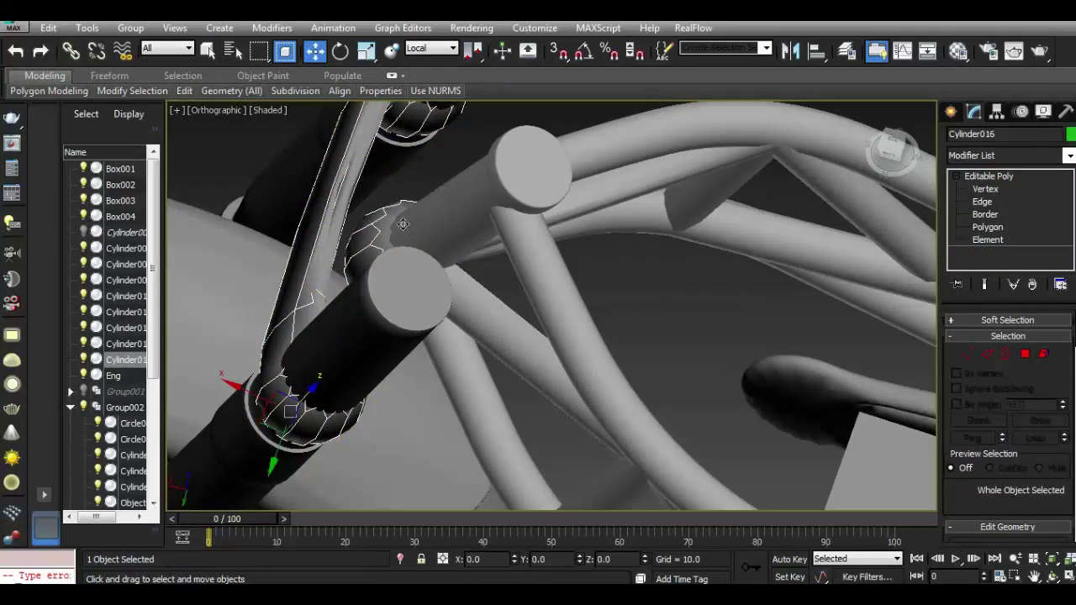
{"action": "key", "text": "ctrl+d"}
Undo twice to remove the long bridge strip and return to Polygon level.
{"action": "scroll", "coordinate": [355, 179], "scroll_direction": "up", "scroll_amount": 5}
{"action": "scroll", "coordinate": [461, 235], "scroll_direction": "down", "scroll_amount": 2}
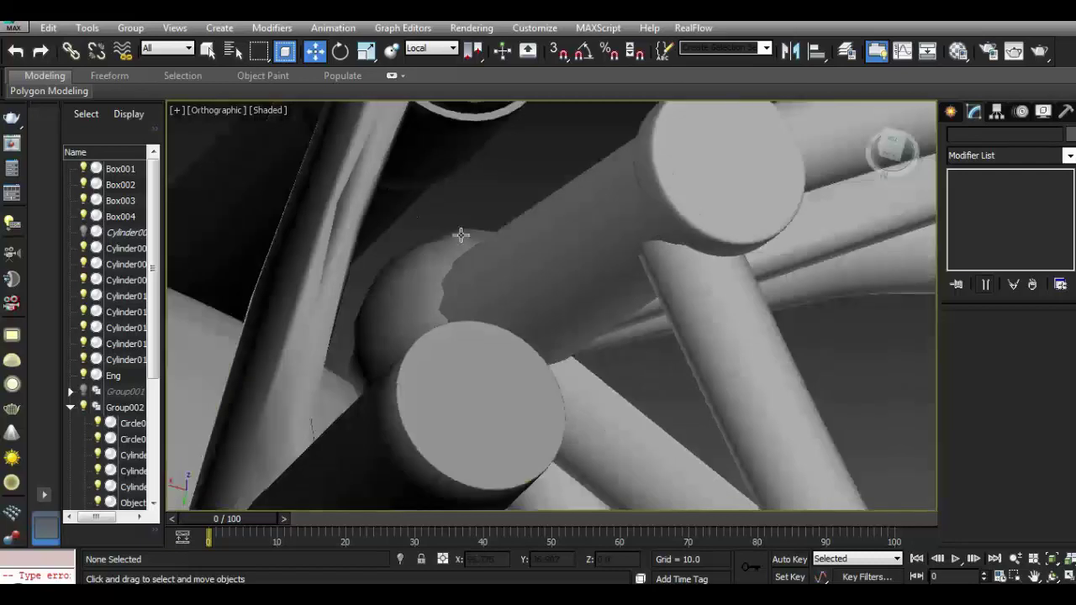
{"action": "left_click", "coordinate": [15, 53]}
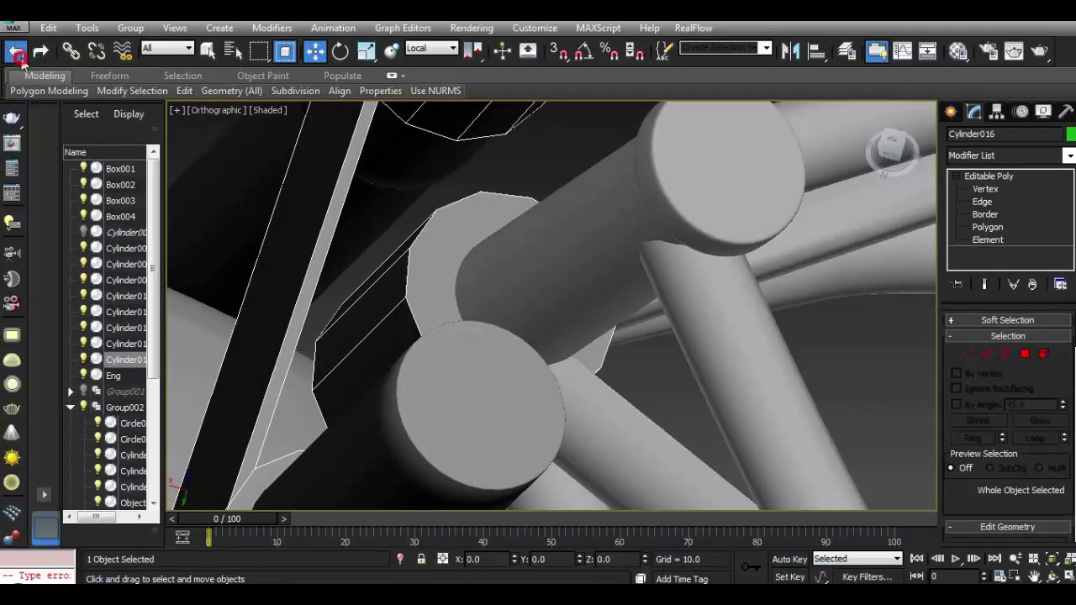
{"action": "left_click", "coordinate": [15, 52]}
{"action": "key", "text": "4"}
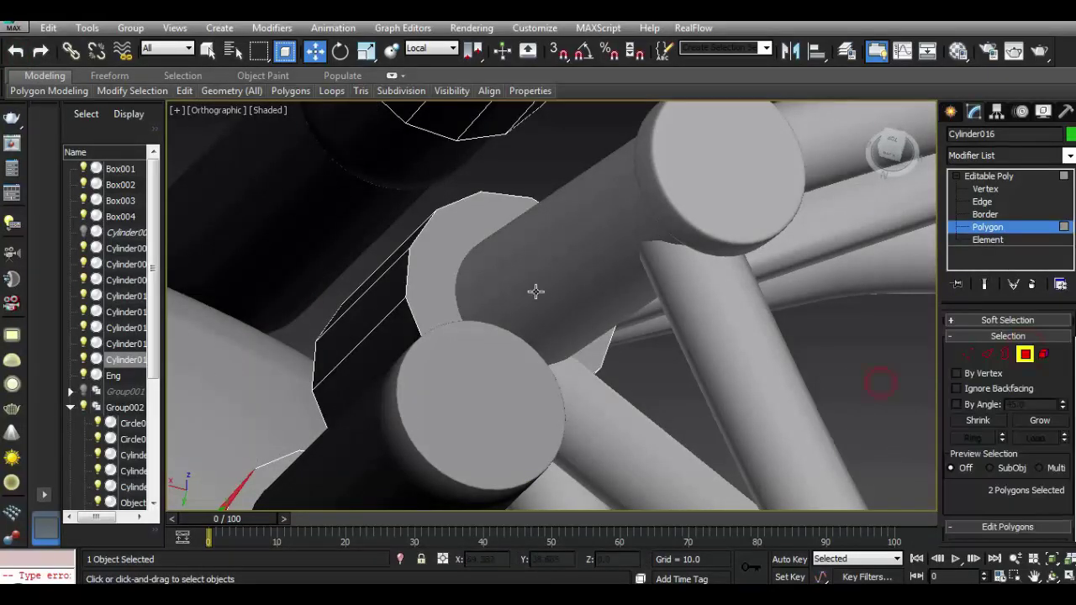
{"action": "key", "text": "shift+z"}
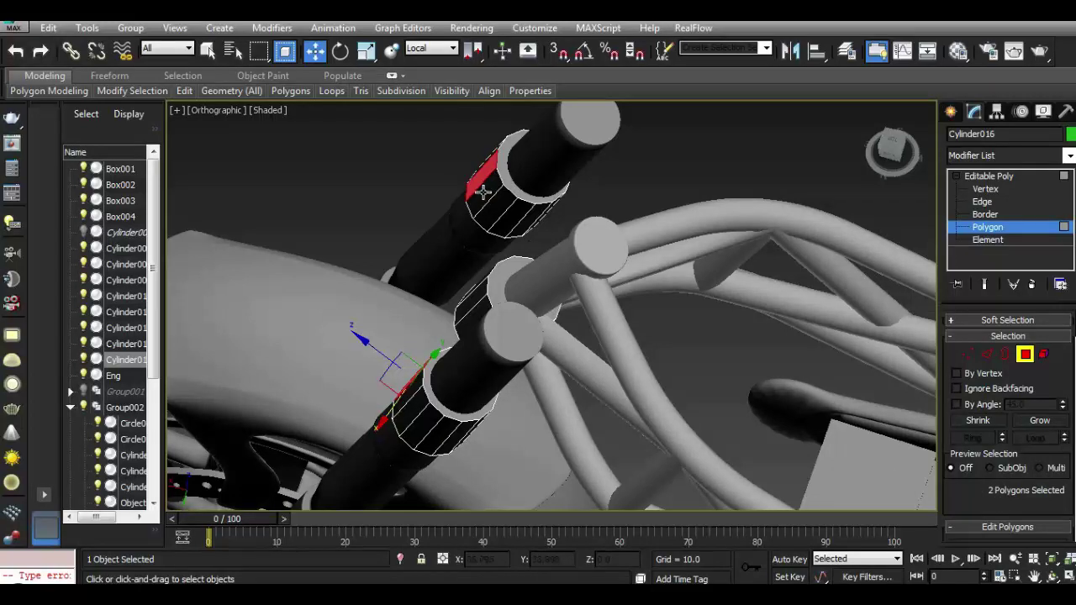
Bridge a polygon on the upper ring to one on the lower ring, then undo it.
{"action": "left_click", "coordinate": [484, 192]}
{"action": "left_click_drag", "start_coordinate": [891, 153], "coordinate": [885, 174]}
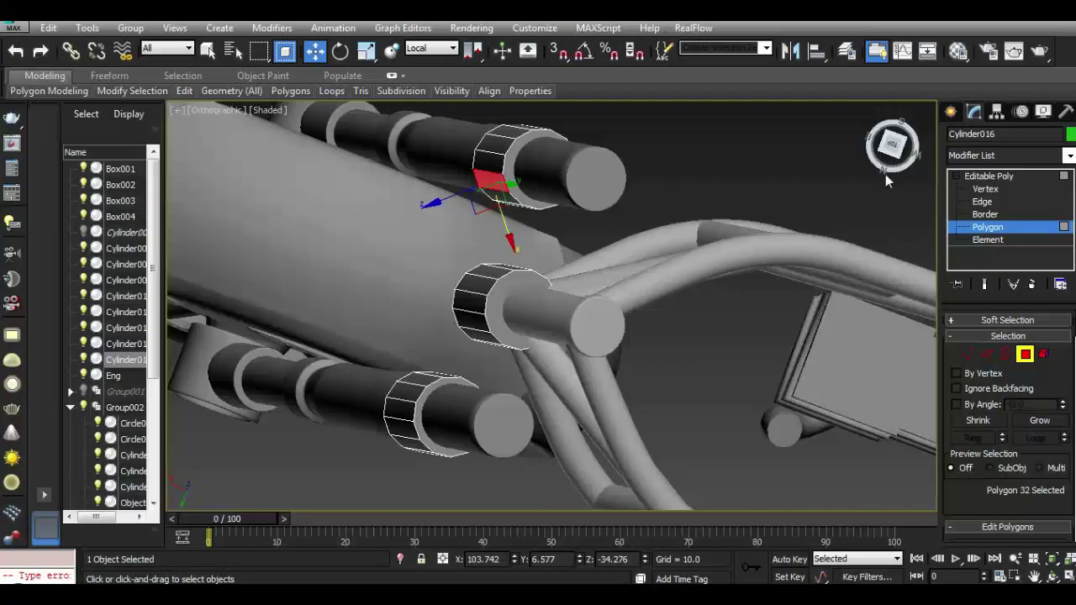
{"action": "left_click", "coordinate": [428, 388], "text": "ctrl"}
{"action": "scroll", "coordinate": [1019, 492], "scroll_direction": "down", "scroll_amount": 3}
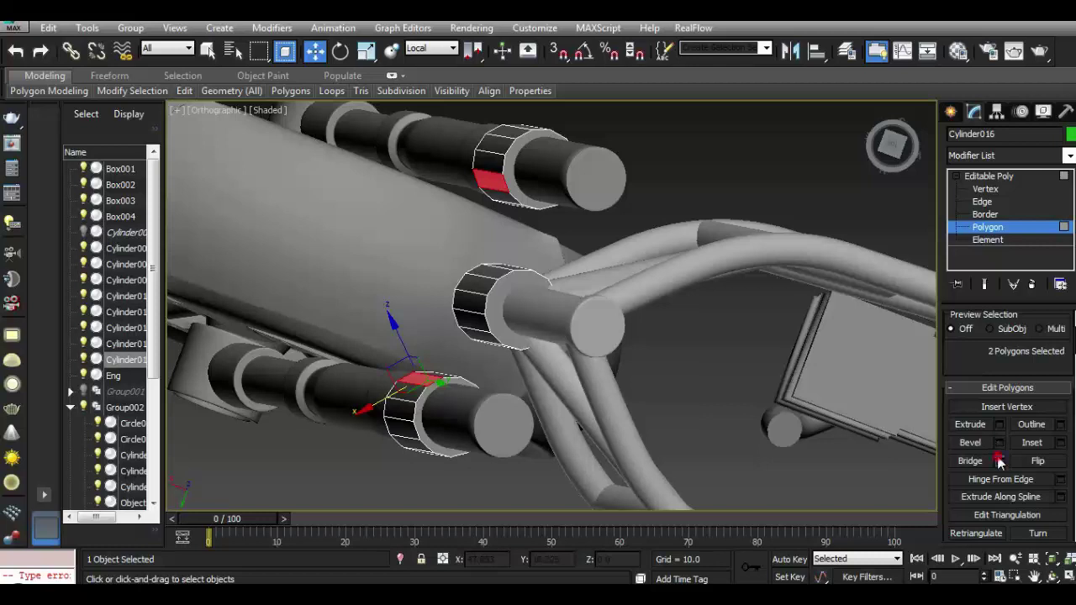
{"action": "left_click", "coordinate": [998, 460]}
{"action": "mouse_move", "coordinate": [893, 145]}
{"action": "left_mouse_down"}
{"action": "mouse_move", "coordinate": [883, 126]}
{"action": "mouse_move", "coordinate": [892, 143]}
{"action": "left_mouse_up"}
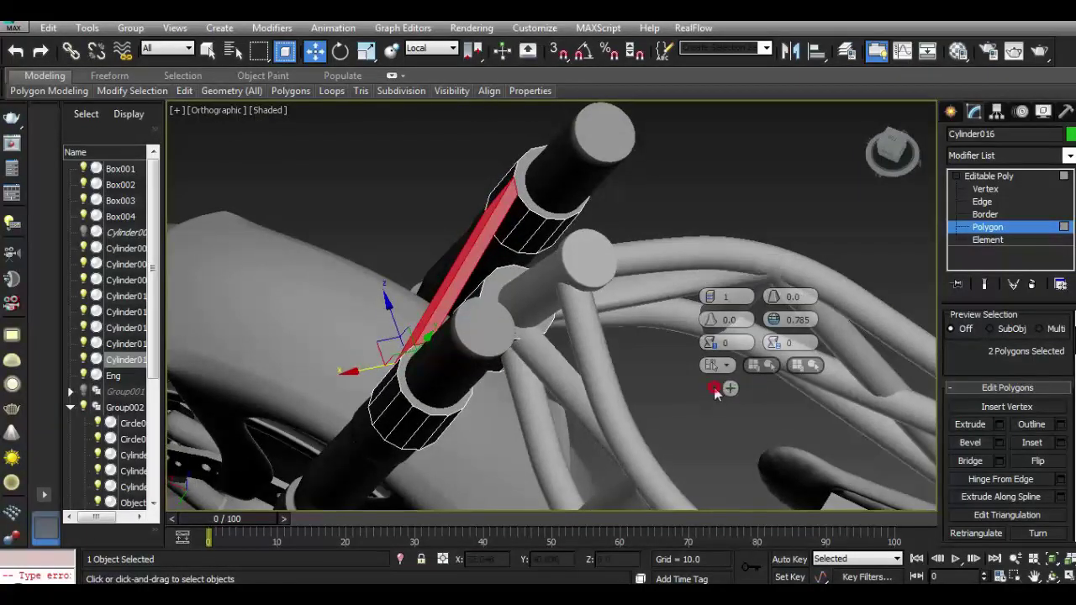
{"action": "left_click", "coordinate": [714, 390]}
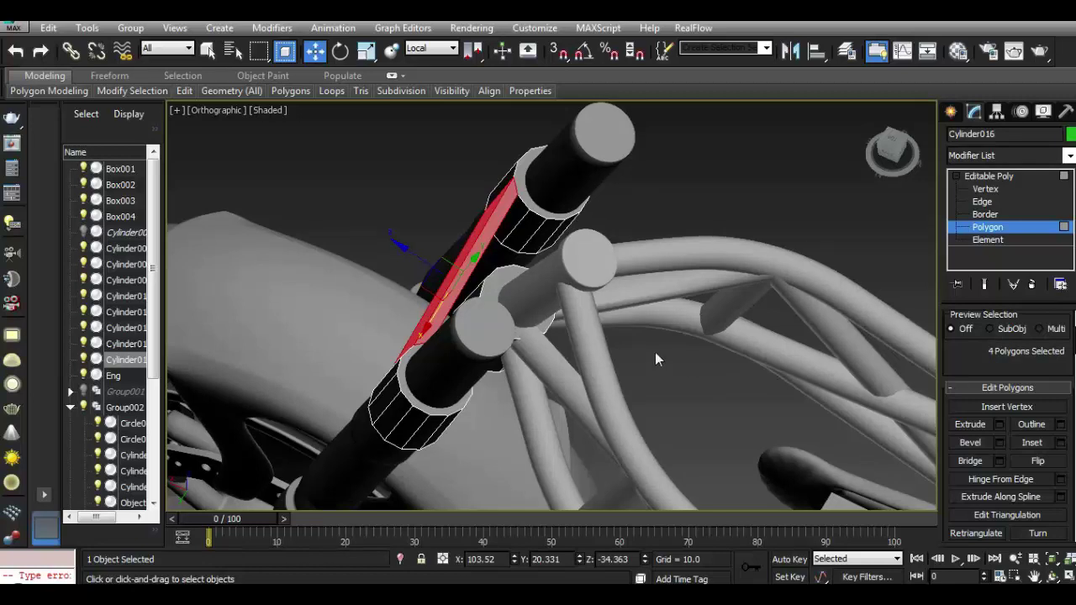
{"action": "key", "text": "ctrl+z"}
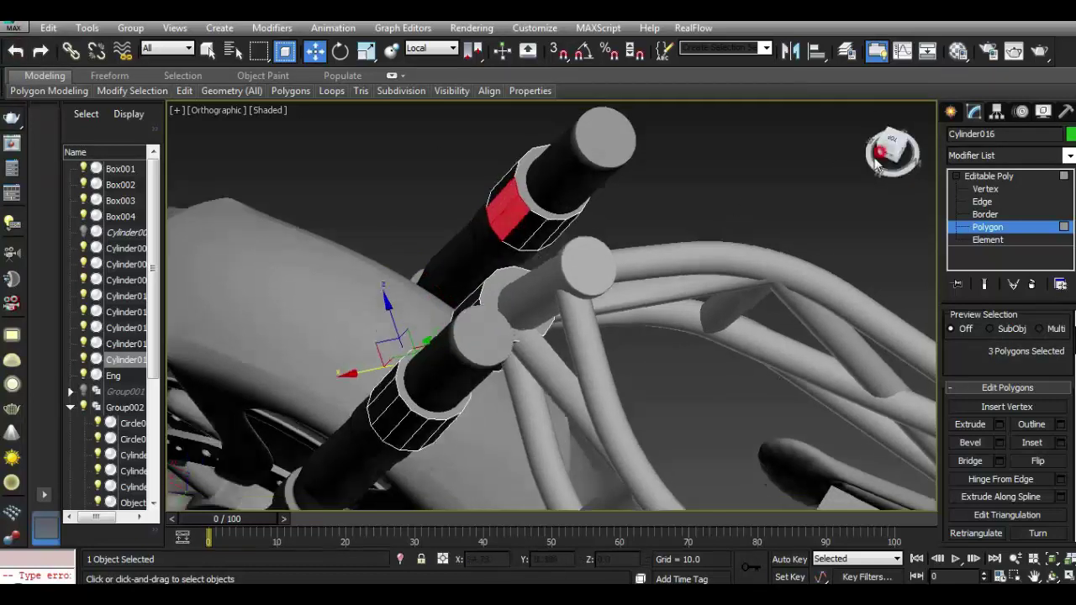
Try the bridge again, cancel it, and step back the polygon selection.
{"action": "middle_click_drag", "start_coordinate": [733, 198], "coordinate": [543, 291], "text": "alt"}
{"action": "scroll", "coordinate": [544, 291], "scroll_direction": "up", "scroll_amount": 5}
{"action": "scroll", "coordinate": [788, 379], "scroll_direction": "down", "scroll_amount": 5}
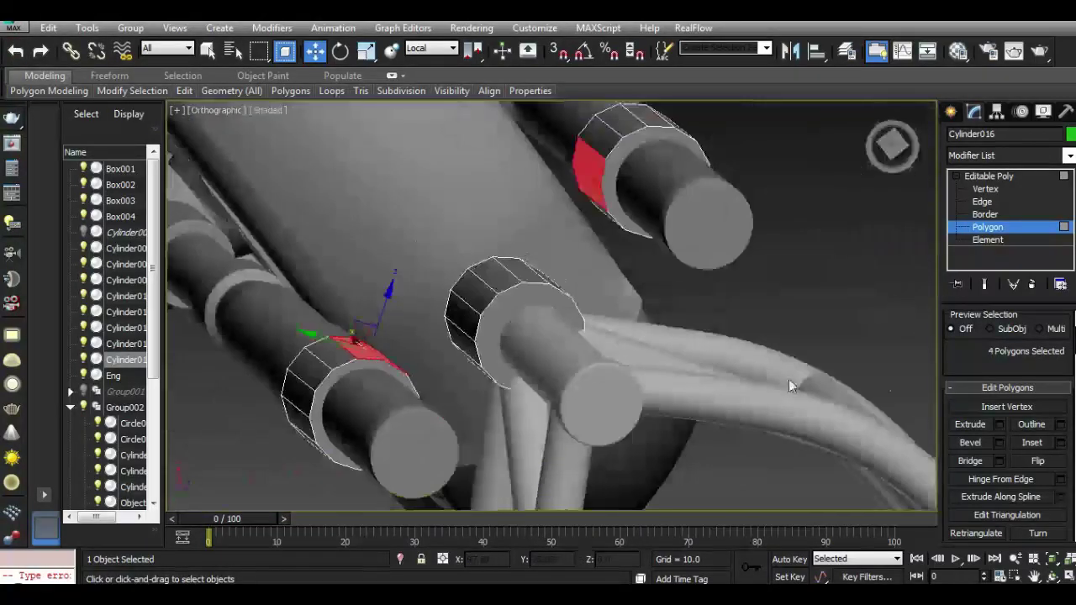
{"action": "left_click", "coordinate": [998, 461]}
{"action": "left_click_drag", "start_coordinate": [891, 144], "coordinate": [184, 126]}
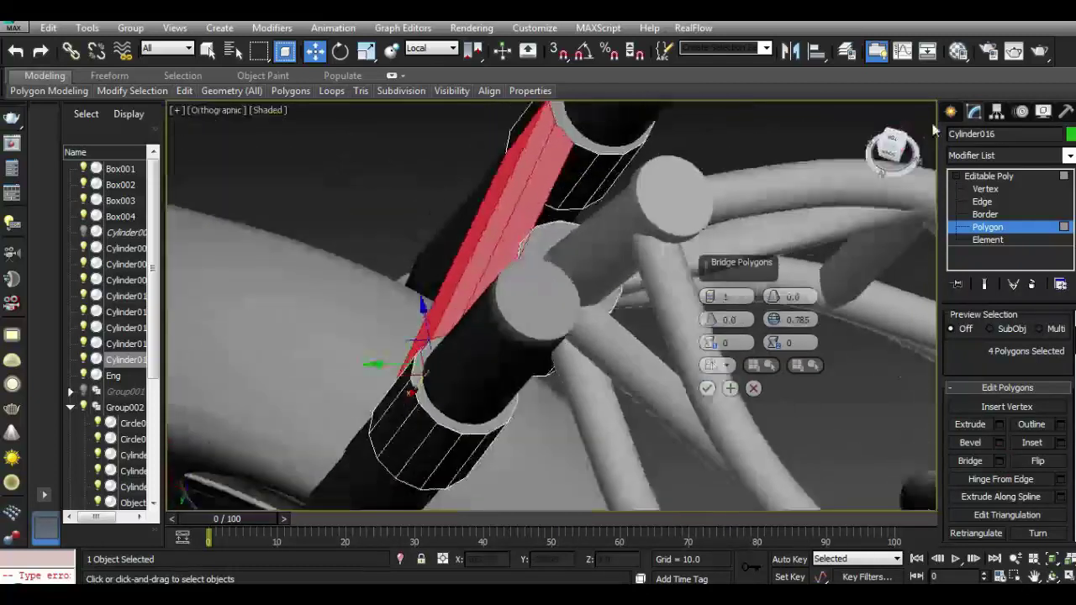
{"action": "left_click", "coordinate": [754, 388]}
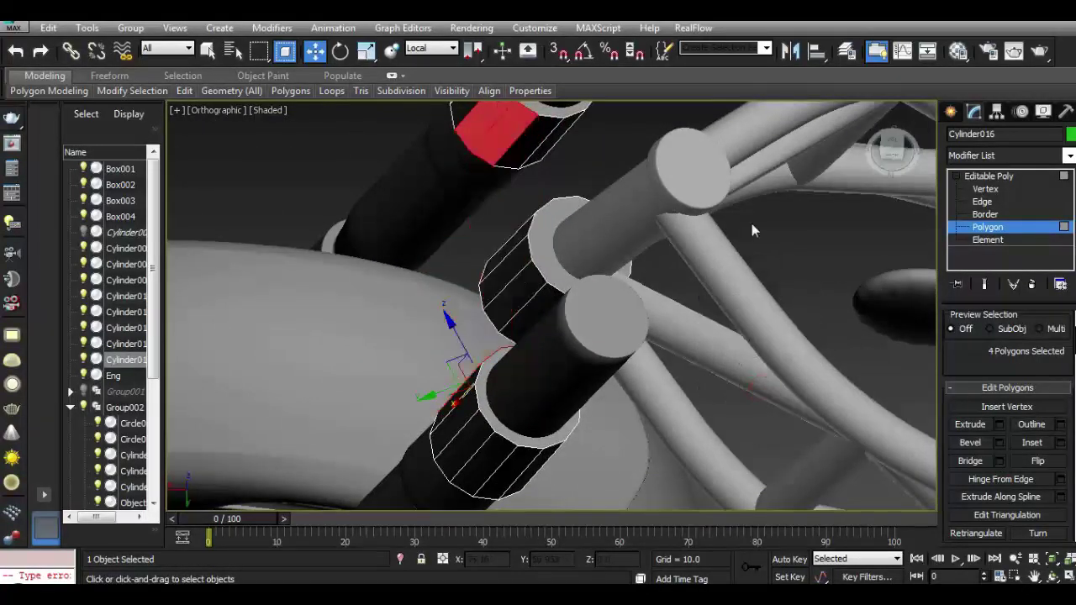
{"action": "middle_click_drag", "start_coordinate": [589, 219], "coordinate": [275, 151], "text": "alt"}
{"action": "left_click", "coordinate": [19, 52]}
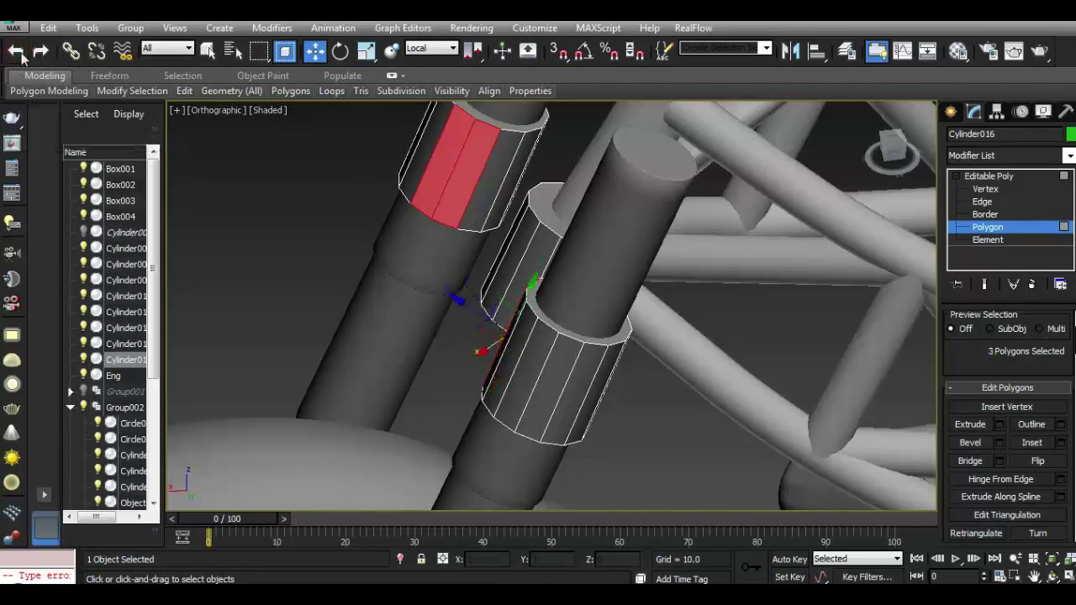
{"action": "left_click", "coordinate": [22, 52]}
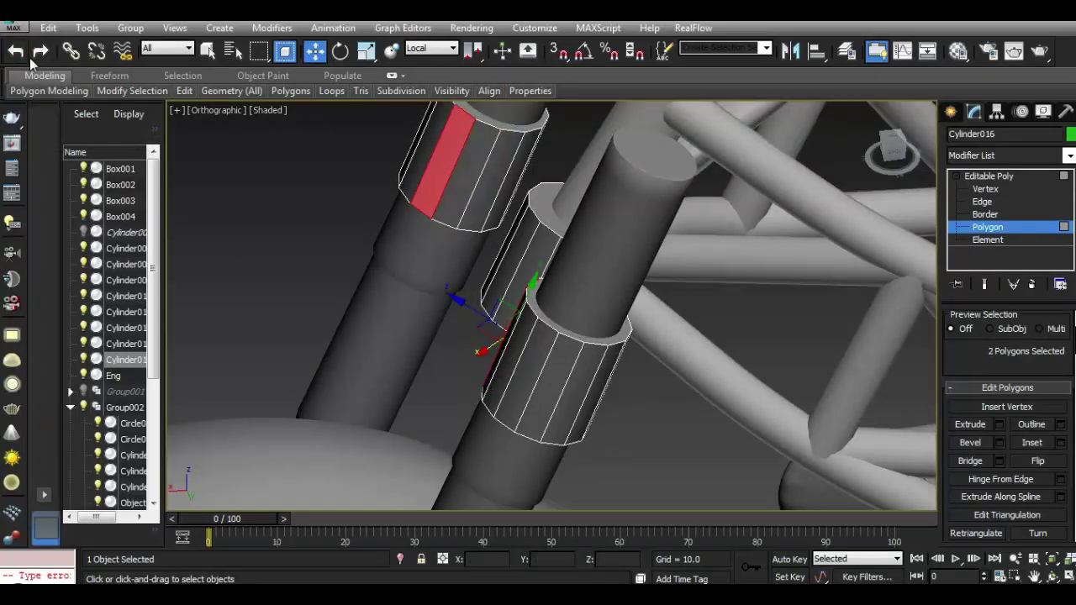
Select faces on the upper and lower rings and open Bridge settings.
{"action": "left_click", "coordinate": [415, 168], "text": "ctrl"}
{"action": "middle_click_drag", "start_coordinate": [588, 320], "coordinate": [639, 303], "text": "alt"}
{"action": "left_click", "coordinate": [542, 332], "text": "ctrl"}
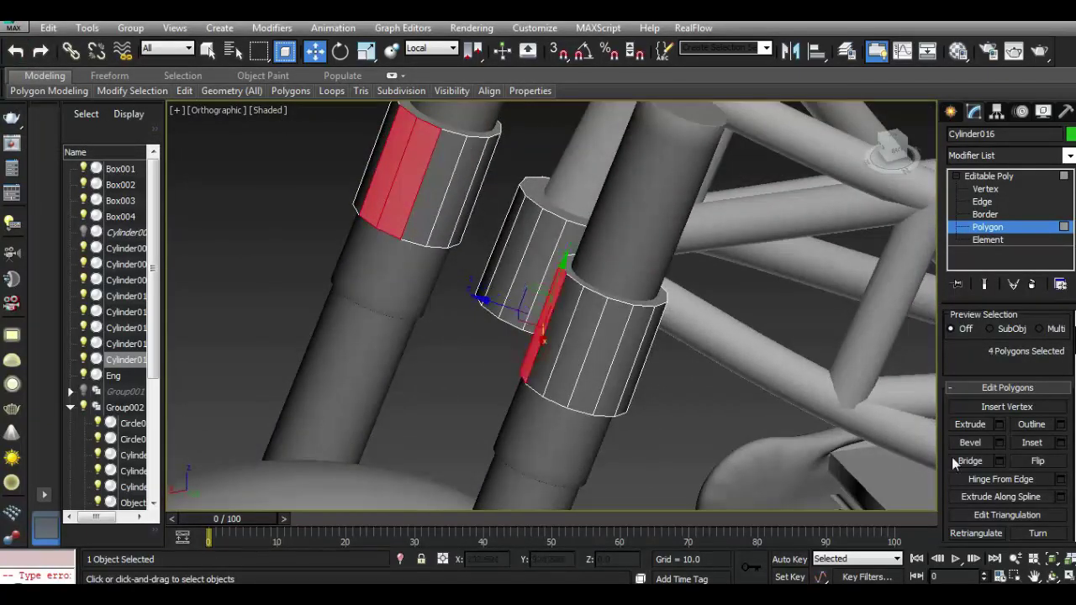
{"action": "left_click", "coordinate": [1000, 462]}
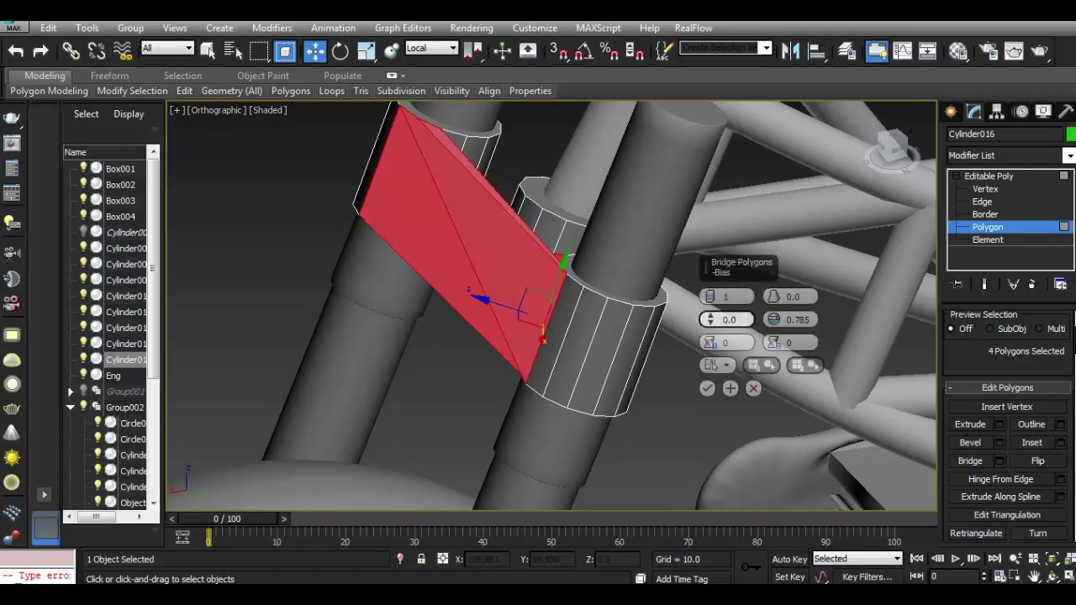
Set bridge Taper -33.49 and Bias -48, flatten the twist, and commit.
{"action": "left_click_drag", "start_coordinate": [769, 269], "coordinate": [711, 336]}
{"action": "left_click_drag", "start_coordinate": [774, 319], "coordinate": [773, 336]}
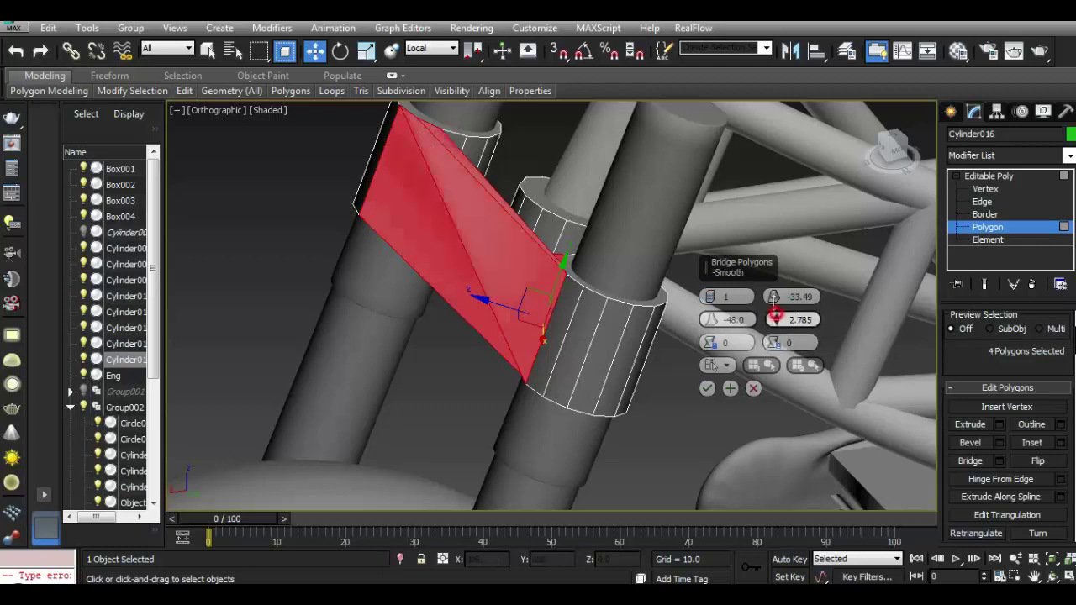
{"action": "mouse_move", "coordinate": [705, 349]}
{"action": "left_mouse_down"}
{"action": "mouse_move", "coordinate": [710, 332]}
{"action": "mouse_move", "coordinate": [712, 351]}
{"action": "mouse_move", "coordinate": [709, 335]}
{"action": "left_mouse_up"}
{"action": "mouse_move", "coordinate": [891, 152]}
{"action": "left_mouse_down"}
{"action": "mouse_move", "coordinate": [767, 177]}
{"action": "mouse_move", "coordinate": [814, 173]}
{"action": "mouse_move", "coordinate": [790, 185]}
{"action": "left_mouse_up"}
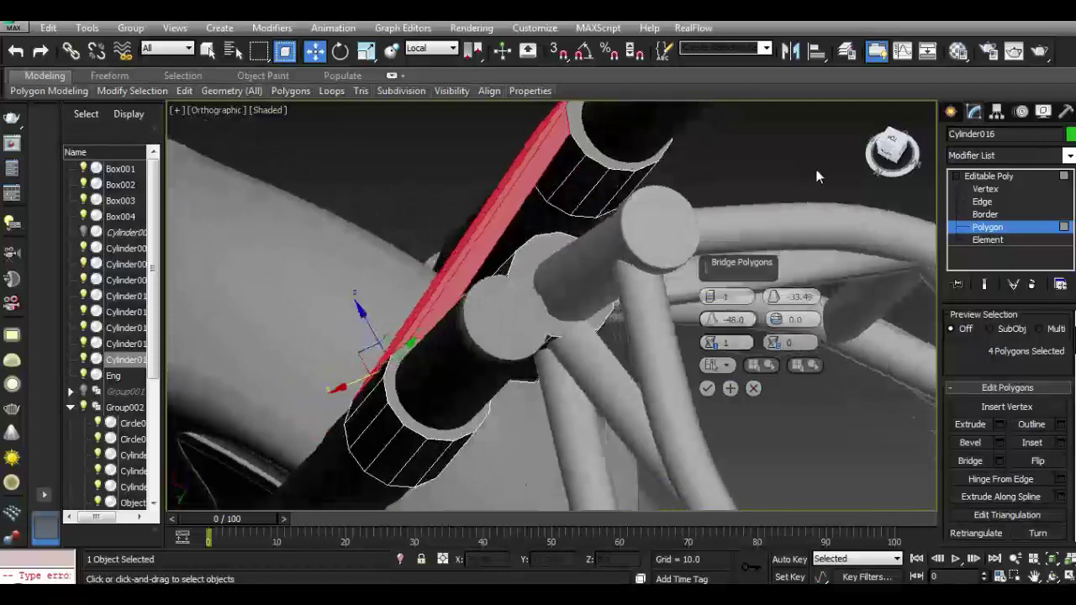
{"action": "left_click", "coordinate": [708, 388]}
{"action": "mouse_move", "coordinate": [892, 151]}
{"action": "left_mouse_down"}
{"action": "mouse_move", "coordinate": [878, 116]}
{"action": "mouse_move", "coordinate": [823, 120]}
{"action": "mouse_move", "coordinate": [869, 106]}
{"action": "mouse_move", "coordinate": [579, 286]}
{"action": "left_mouse_up"}
Select facing polygons on both rings, preview a two-segment bridge, then cancel.
{"action": "left_click", "coordinate": [512, 278]}
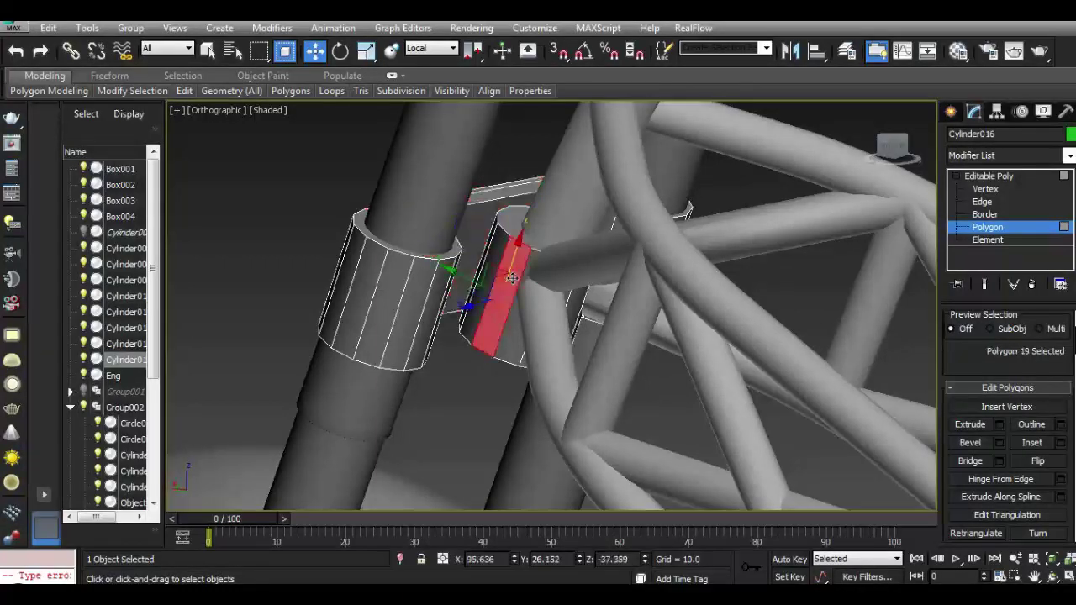
{"action": "left_click", "coordinate": [431, 306], "text": "ctrl"}
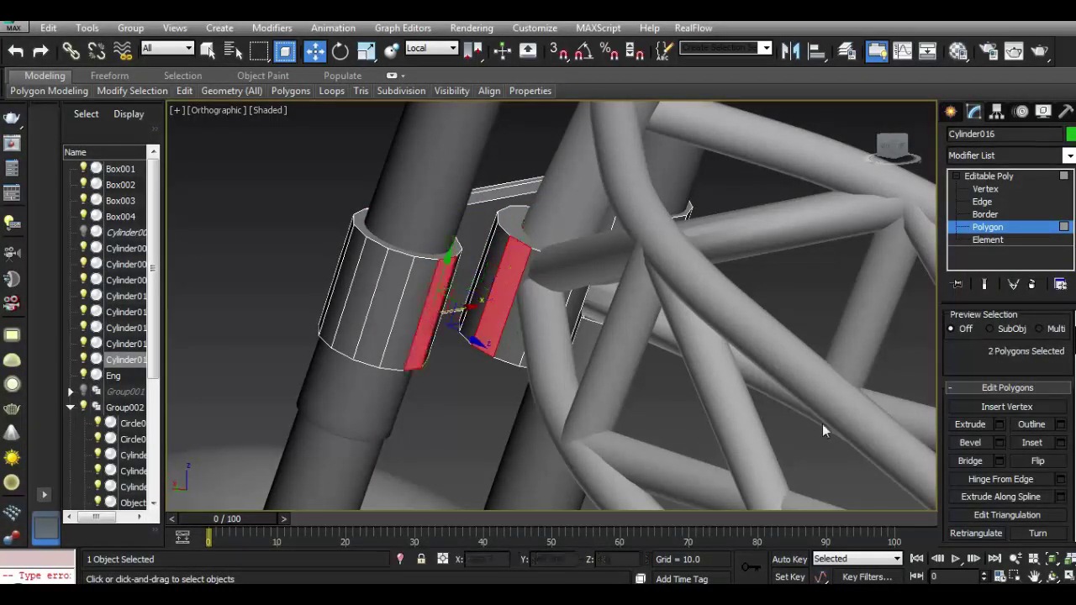
{"action": "left_click", "coordinate": [1005, 460]}
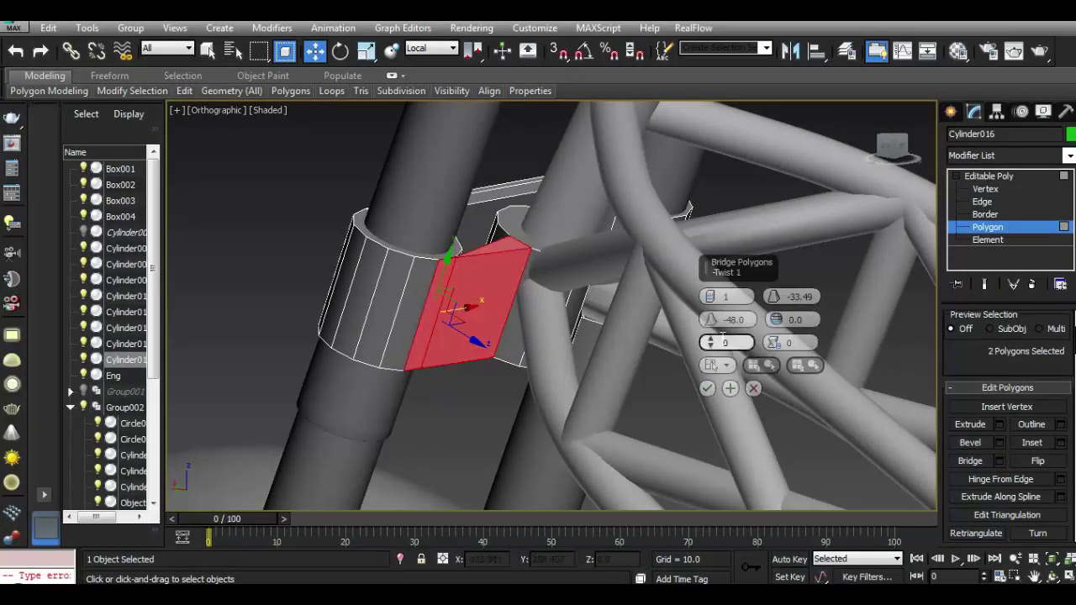
{"action": "left_click_drag", "start_coordinate": [711, 345], "coordinate": [710, 352]}
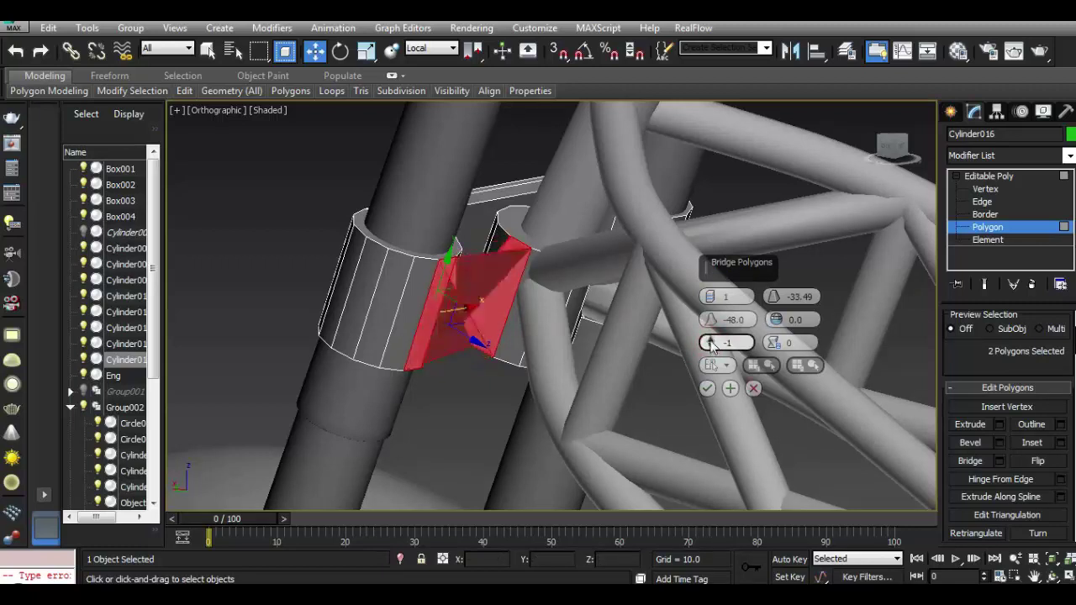
{"action": "left_click", "coordinate": [753, 387]}
Pick adjacent faces on the rings and bridge them, committing the result.
{"action": "mouse_move", "coordinate": [891, 148]}
{"action": "left_mouse_down"}
{"action": "mouse_move", "coordinate": [820, 185]}
{"action": "mouse_move", "coordinate": [861, 169]}
{"action": "left_mouse_up"}
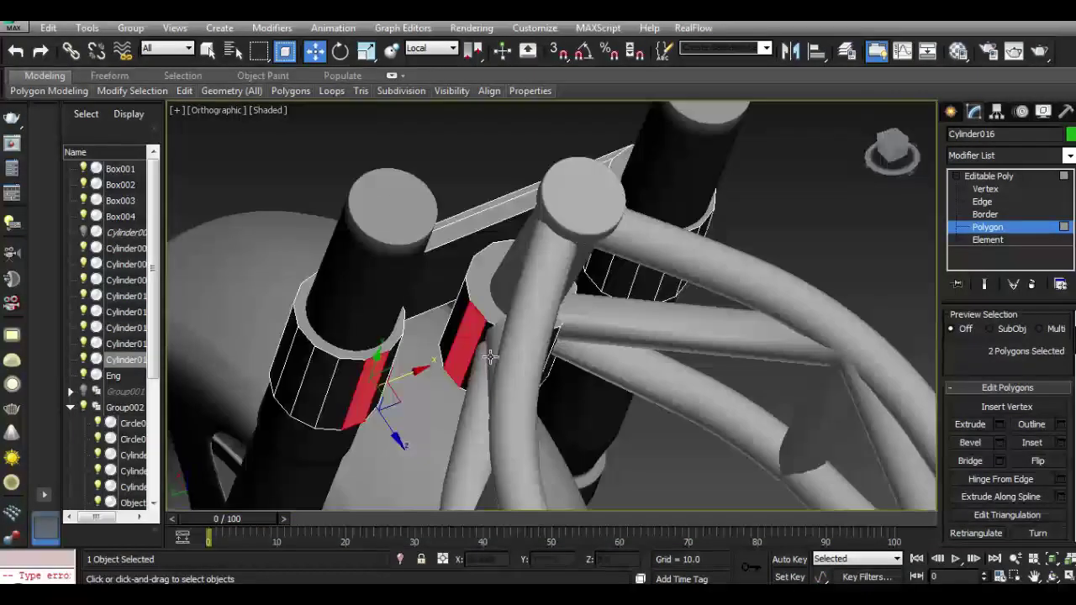
{"action": "left_click", "coordinate": [381, 362], "text": "alt"}
{"action": "left_click", "coordinate": [393, 369], "text": "ctrl"}
{"action": "left_click", "coordinate": [998, 461]}
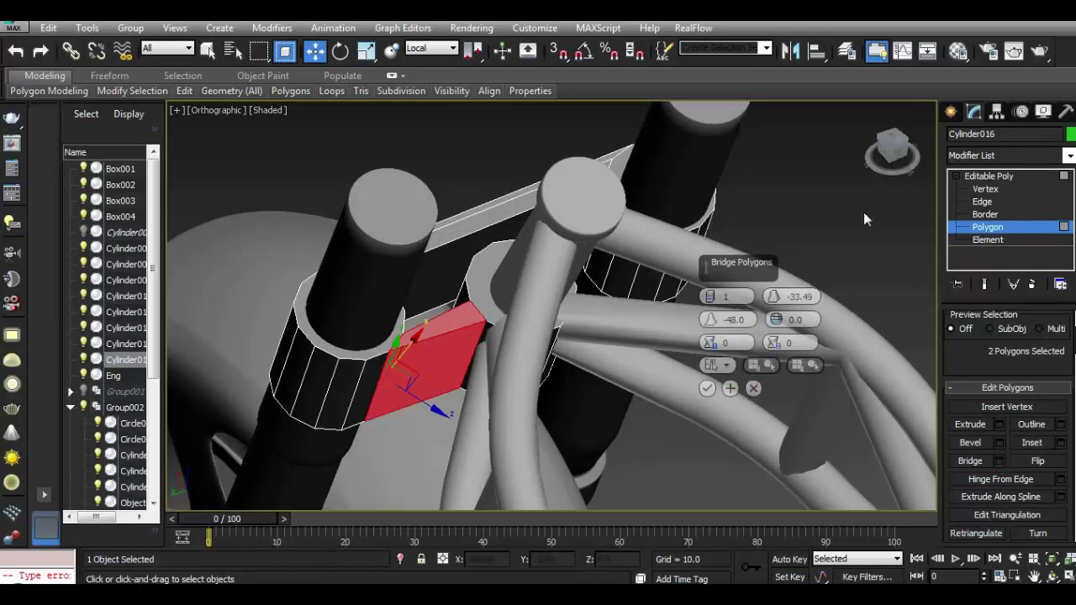
{"action": "mouse_move", "coordinate": [891, 150]}
{"action": "left_mouse_down"}
{"action": "mouse_move", "coordinate": [858, 171]}
{"action": "mouse_move", "coordinate": [788, 162]}
{"action": "mouse_move", "coordinate": [834, 165]}
{"action": "mouse_move", "coordinate": [841, 181]}
{"action": "left_mouse_up"}
{"action": "key", "text": "Return"}
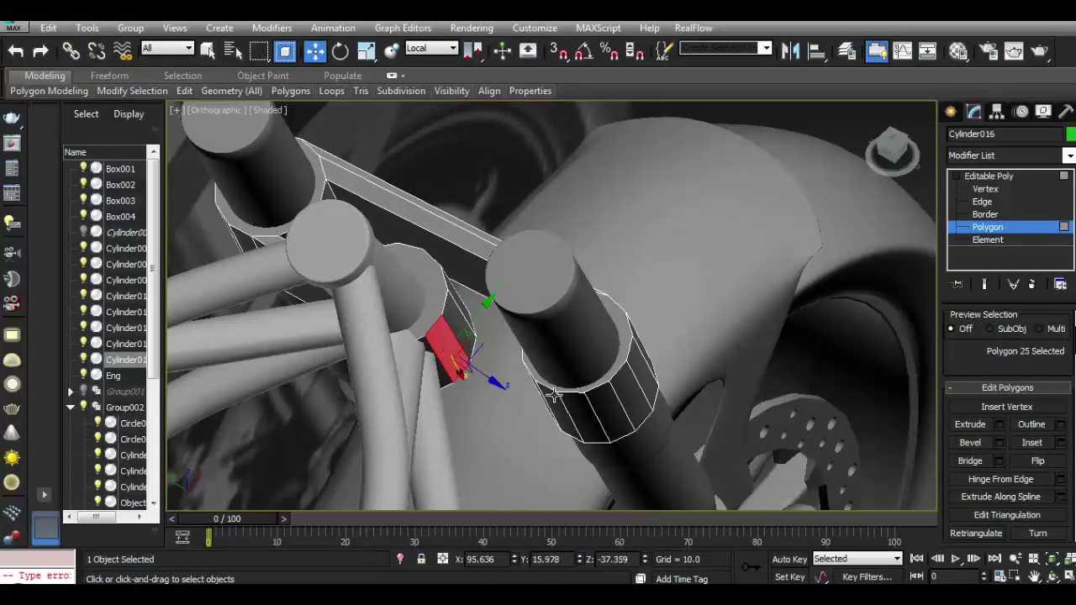
Bridge the two facing polygons across the first gap between the hub and a fork cylinder.
{"action": "middle_click_drag", "start_coordinate": [553, 394], "coordinate": [613, 360], "text": "alt"}
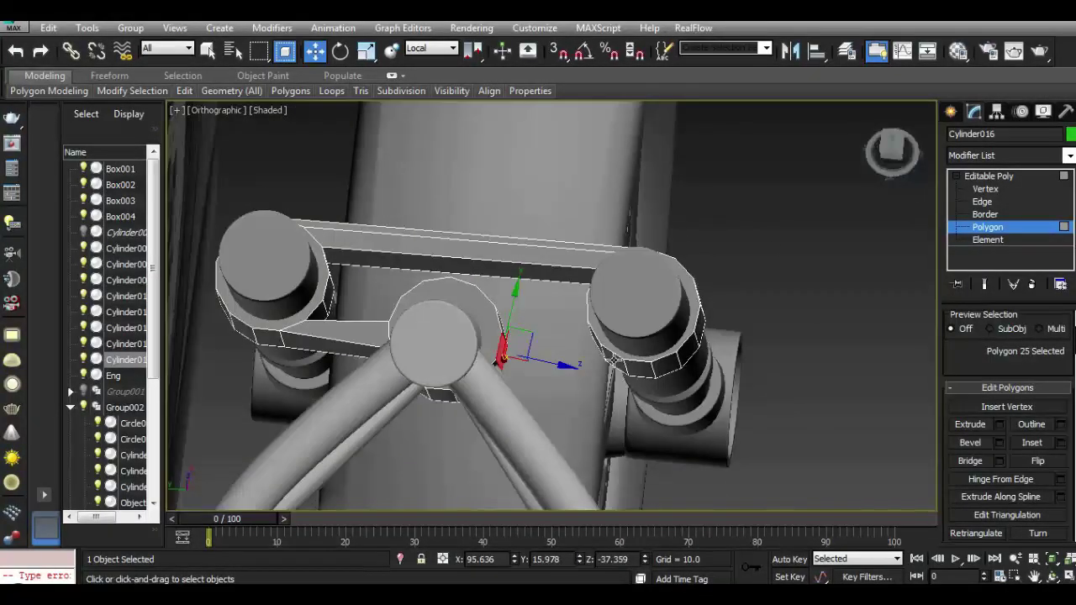
{"action": "left_click", "coordinate": [613, 359], "text": "ctrl"}
{"action": "left_click", "coordinate": [1004, 465]}
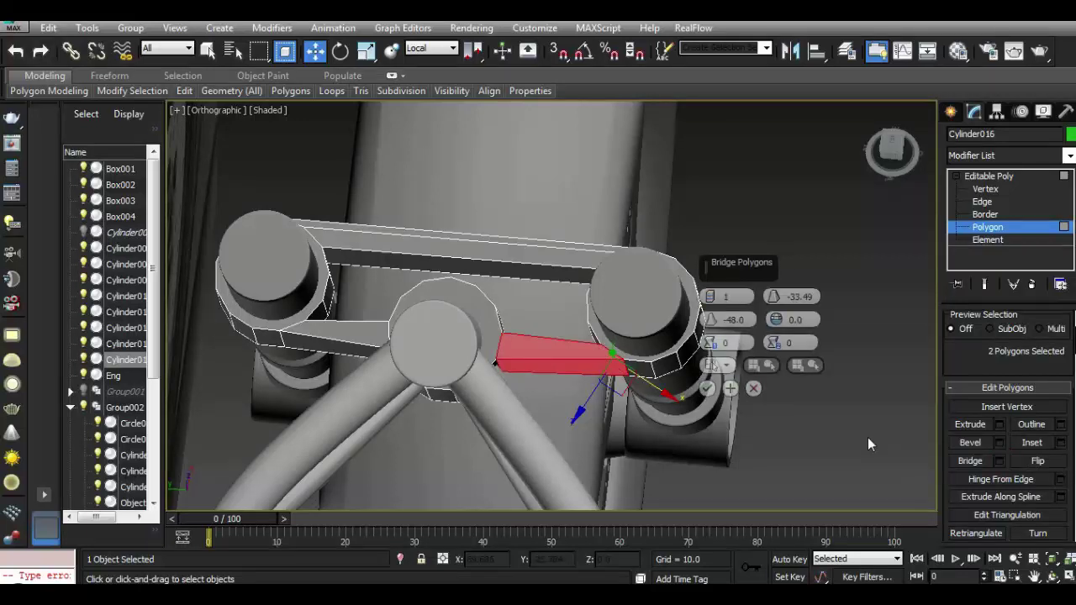
{"action": "left_click", "coordinate": [712, 391]}
Bridge the matching faces across the other side's gap, with Taper -33.49 and Bias -48.
{"action": "left_click_drag", "start_coordinate": [881, 168], "coordinate": [903, 154]}
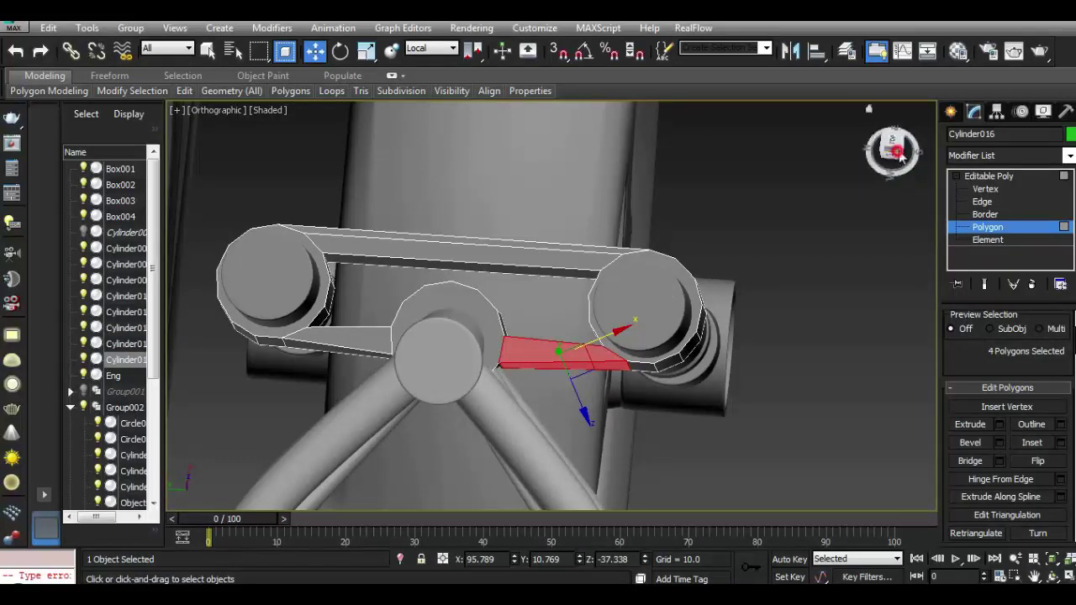
{"action": "left_click_drag", "start_coordinate": [892, 155], "coordinate": [903, 152]}
{"action": "left_click", "coordinate": [459, 329]}
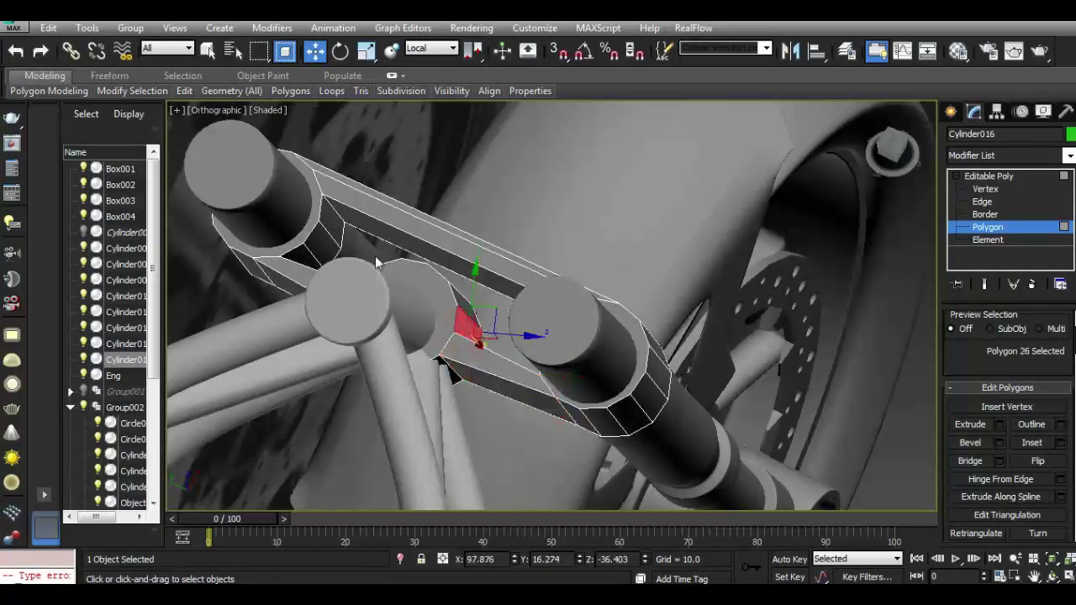
{"action": "left_click", "coordinate": [303, 256], "text": "ctrl"}
{"action": "left_click_drag", "start_coordinate": [893, 151], "coordinate": [506, 366]}
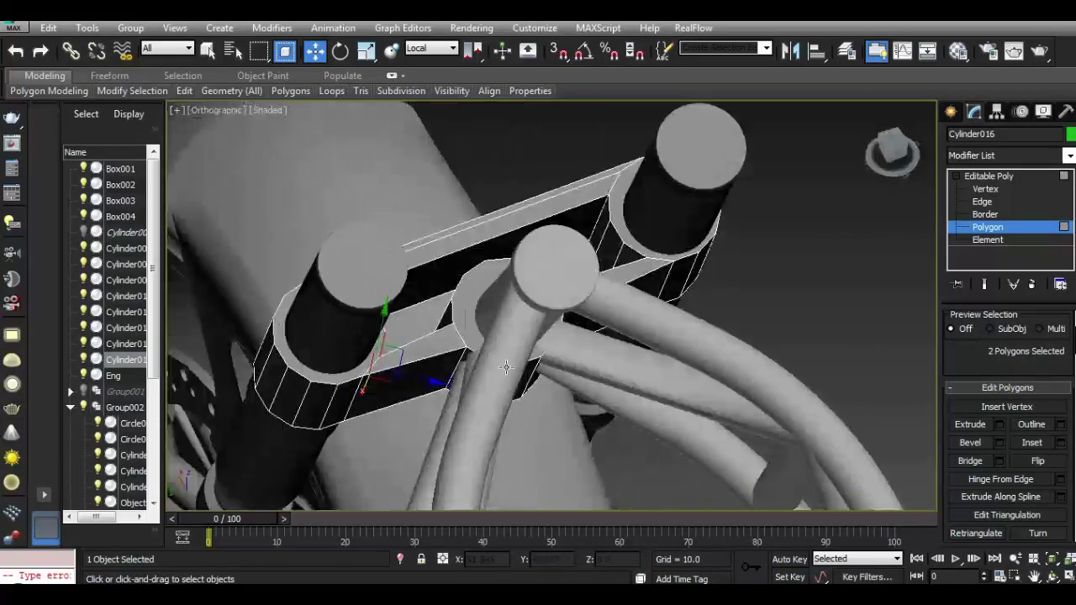
{"action": "left_click", "coordinate": [1002, 460]}
{"action": "mouse_move", "coordinate": [893, 151]}
{"action": "left_mouse_down"}
{"action": "mouse_move", "coordinate": [832, 163]}
{"action": "mouse_move", "coordinate": [709, 148]}
{"action": "left_mouse_up"}
{"action": "left_click", "coordinate": [707, 387]}
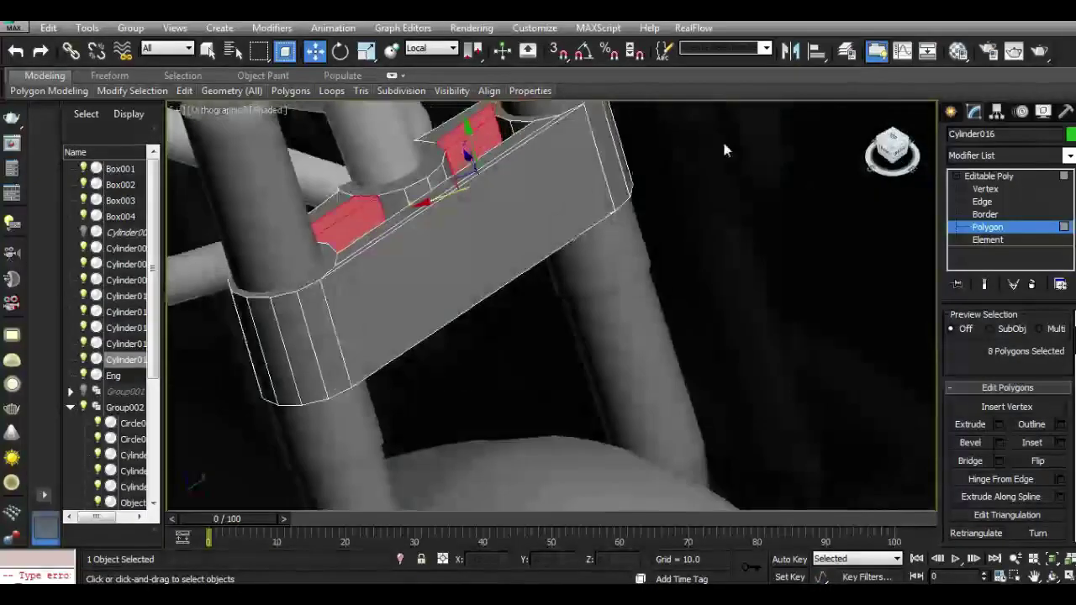
{"action": "left_click_drag", "start_coordinate": [711, 160], "coordinate": [722, 139]}
At Edge level, select an edge on the bridged strip and extend it to its ring.
{"action": "left_click", "coordinate": [982, 202]}
{"action": "left_click", "coordinate": [378, 200]}
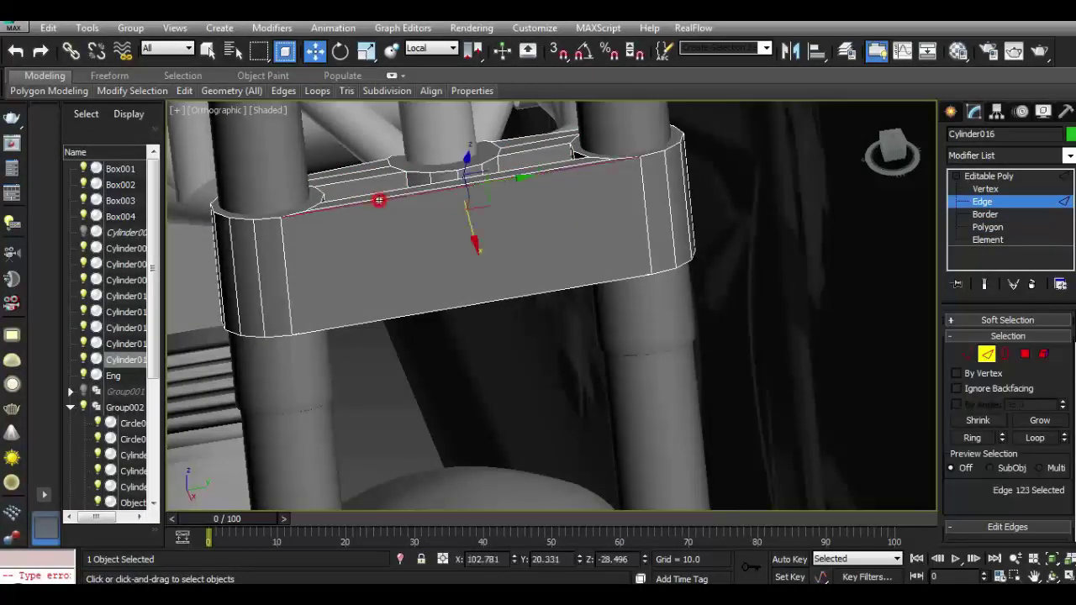
{"action": "left_click", "coordinate": [989, 439]}
{"action": "left_click_drag", "start_coordinate": [997, 499], "coordinate": [984, 398]}
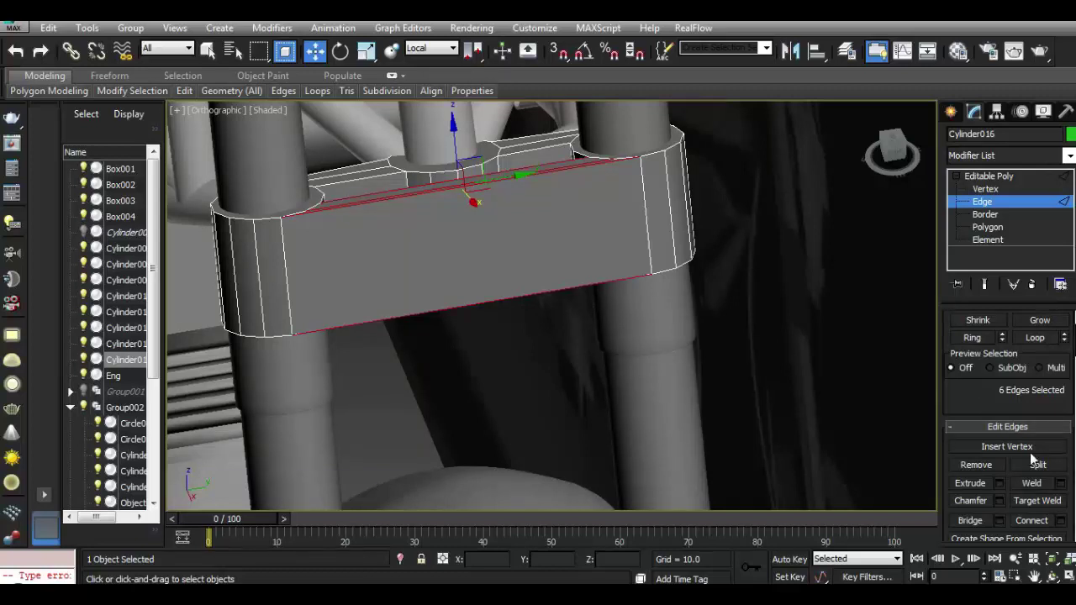
Connect the ring with 5 segments, Pinch -32 and Slide -22.
{"action": "left_click", "coordinate": [1061, 520]}
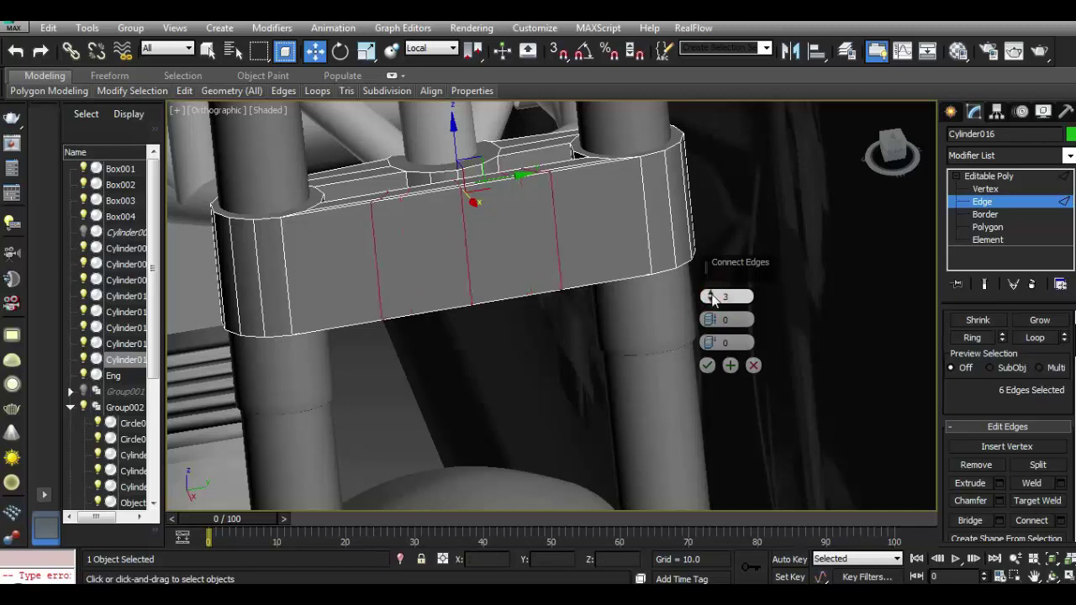
{"action": "left_click_drag", "start_coordinate": [877, 181], "coordinate": [885, 184]}
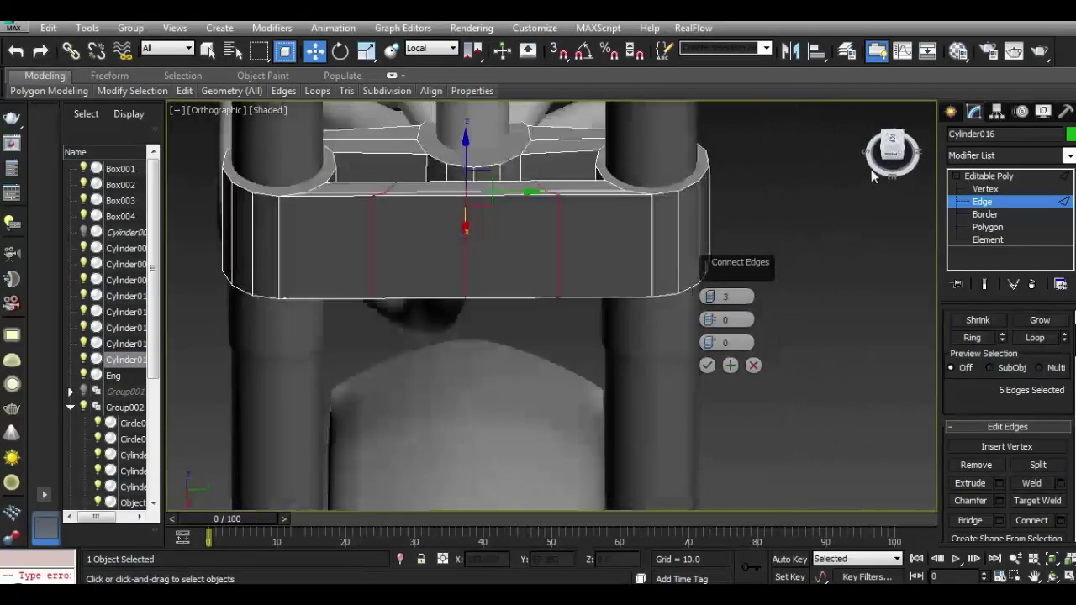
{"action": "left_click_drag", "start_coordinate": [710, 320], "coordinate": [709, 361]}
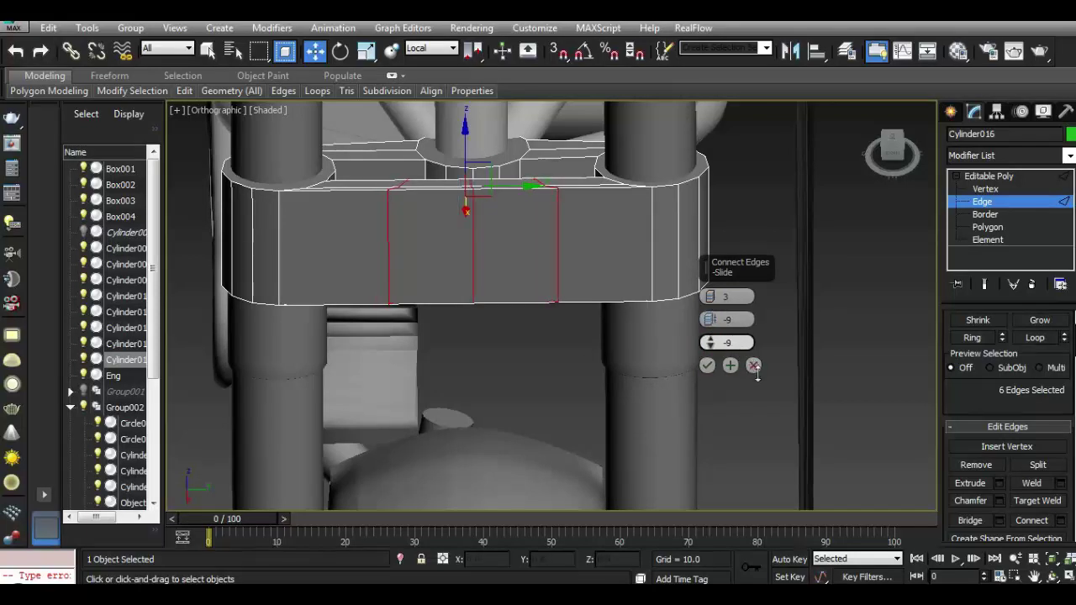
{"action": "left_click", "coordinate": [711, 296]}
{"action": "left_click_drag", "start_coordinate": [712, 320], "coordinate": [733, 299]}
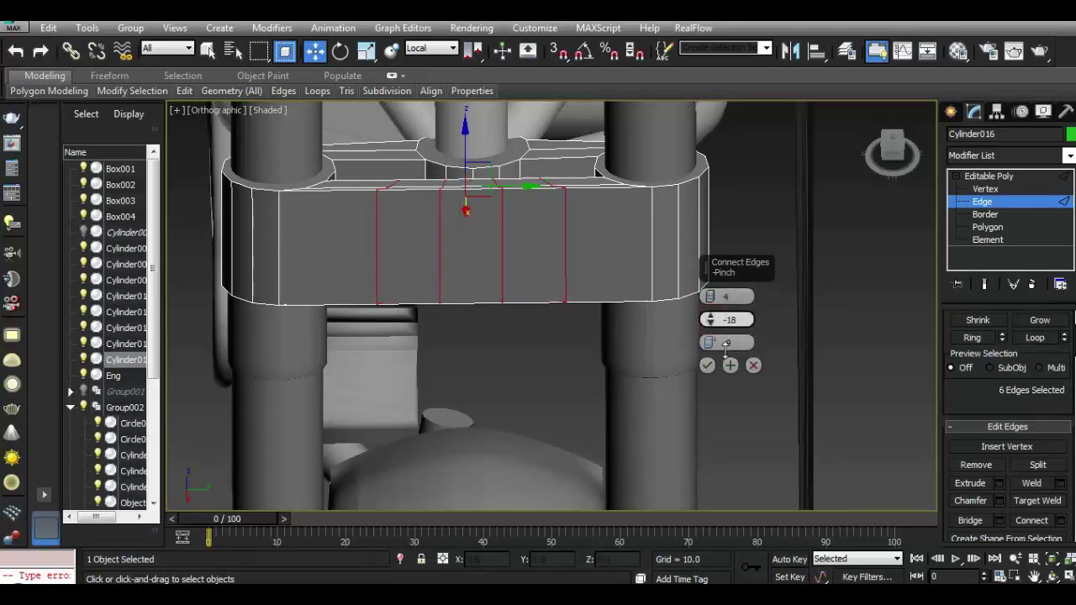
{"action": "left_click", "coordinate": [711, 296]}
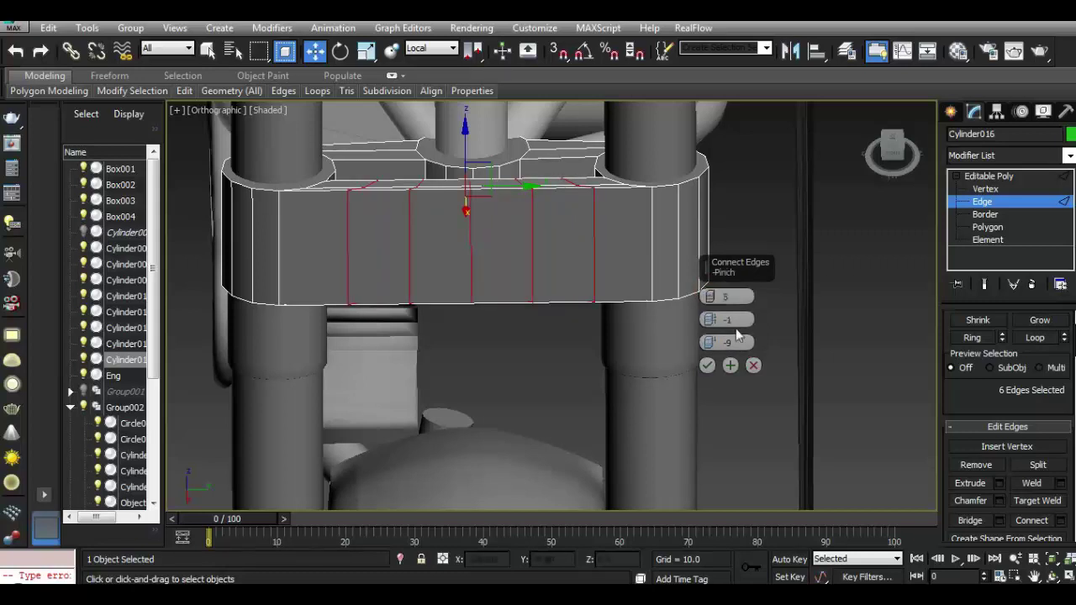
{"action": "mouse_move", "coordinate": [714, 324]}
{"action": "left_mouse_down"}
{"action": "mouse_move", "coordinate": [735, 415]}
{"action": "mouse_move", "coordinate": [733, 382]}
{"action": "left_mouse_up"}
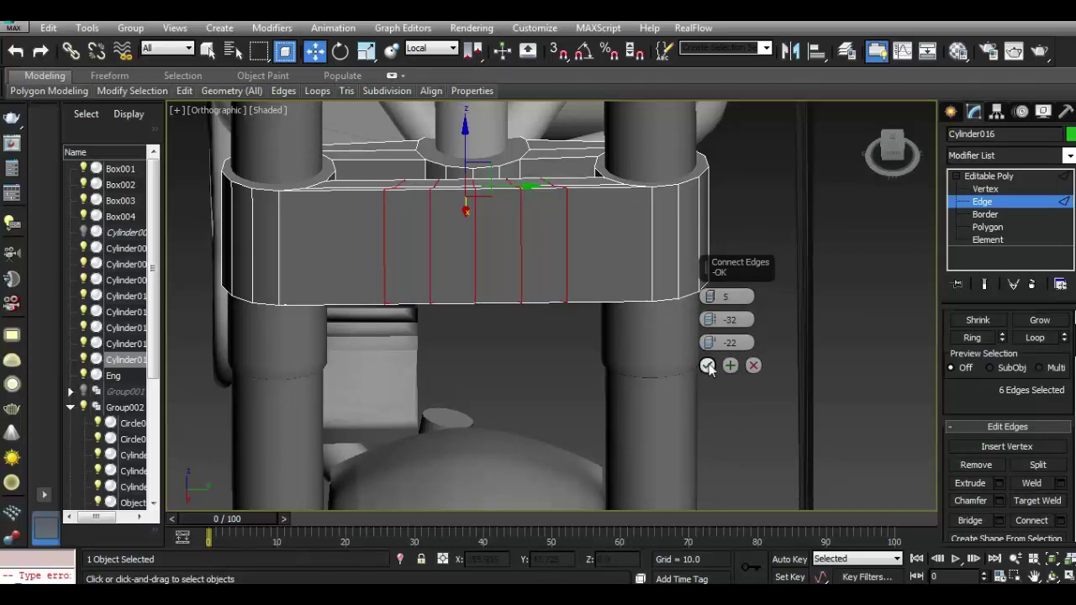
{"action": "left_click", "coordinate": [706, 367]}
{"action": "mouse_move", "coordinate": [756, 169]}
{"action": "middle_mouse_down", "text": "alt"}
{"action": "mouse_move", "coordinate": [202, 167]}
{"action": "mouse_move", "coordinate": [332, 154]}
{"action": "middle_mouse_up", "text": "alt"}
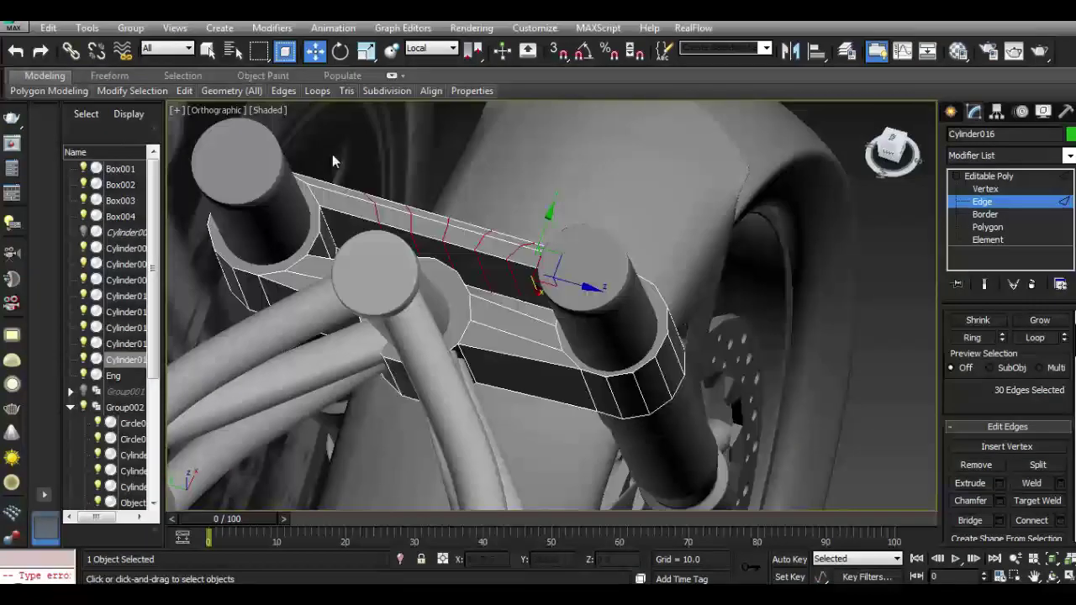
At Polygon level, try selecting faces inside the clamp opening, then clear the selection.
{"action": "left_click", "coordinate": [987, 227]}
{"action": "mouse_move", "coordinate": [893, 152]}
{"action": "left_mouse_down"}
{"action": "mouse_move", "coordinate": [916, 169]}
{"action": "mouse_move", "coordinate": [891, 168]}
{"action": "left_mouse_up"}
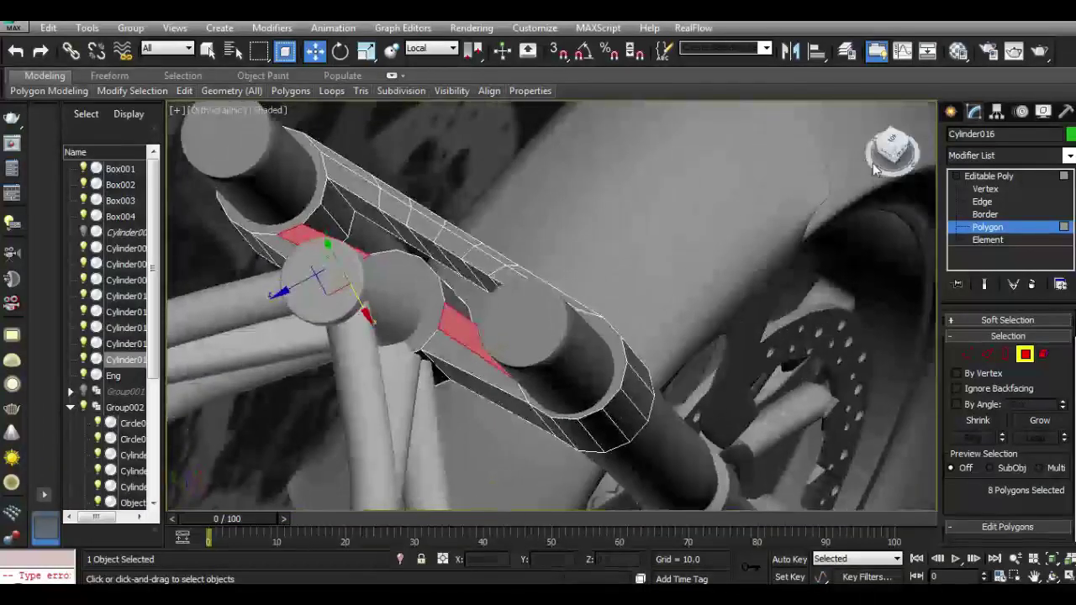
{"action": "left_click", "coordinate": [489, 270]}
{"action": "scroll", "coordinate": [489, 270], "scroll_direction": "up", "scroll_amount": 3}
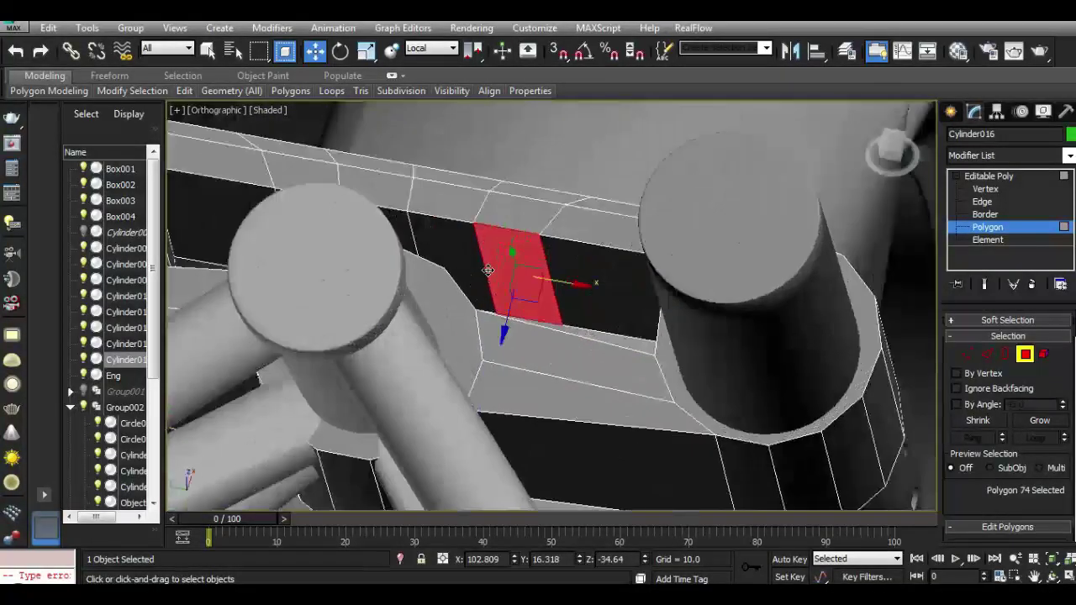
{"action": "left_click", "coordinate": [496, 269]}
{"action": "left_click", "coordinate": [458, 252]}
{"action": "left_click", "coordinate": [406, 231]}
{"action": "left_click", "coordinate": [483, 244]}
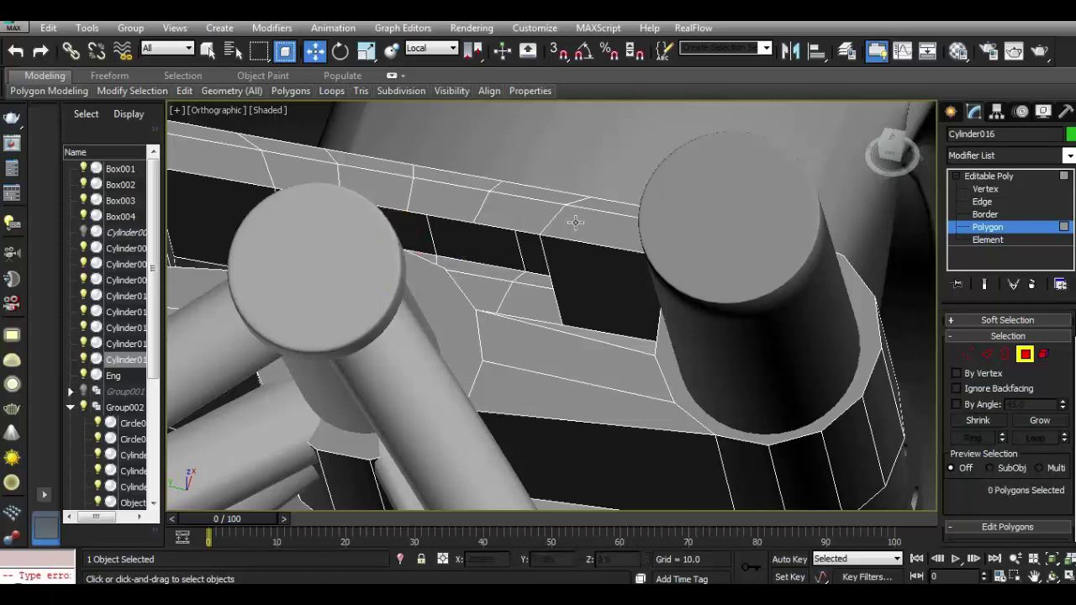
Select the faces on the clamp top beside the arch and fill the gap.
{"action": "left_click_drag", "start_coordinate": [888, 152], "coordinate": [872, 154]}
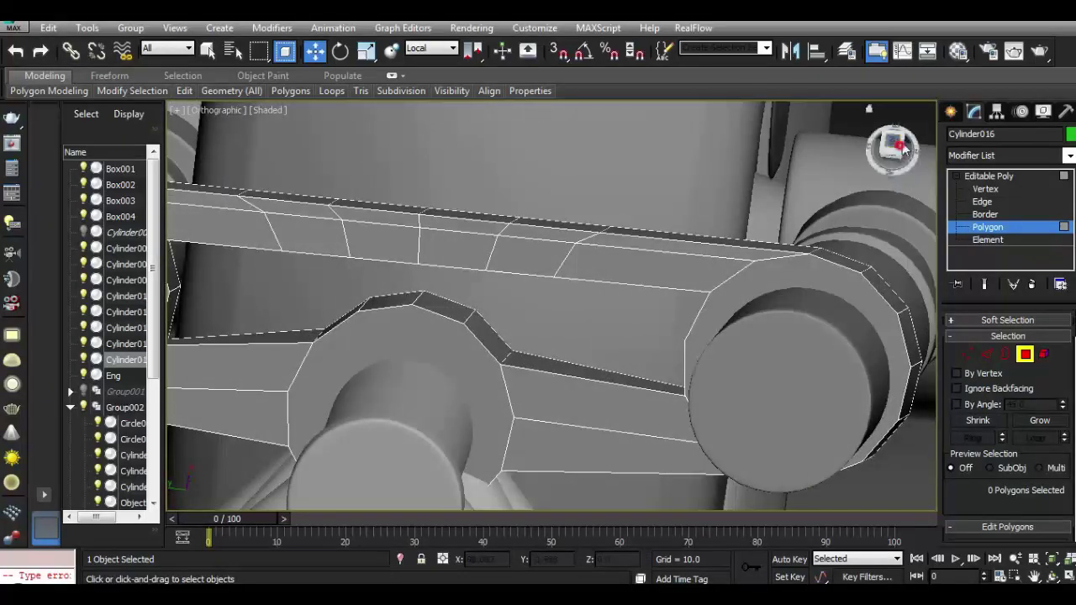
{"action": "left_click", "coordinate": [874, 151]}
{"action": "left_click", "coordinate": [340, 259]}
{"action": "left_click", "coordinate": [341, 258], "text": "alt"}
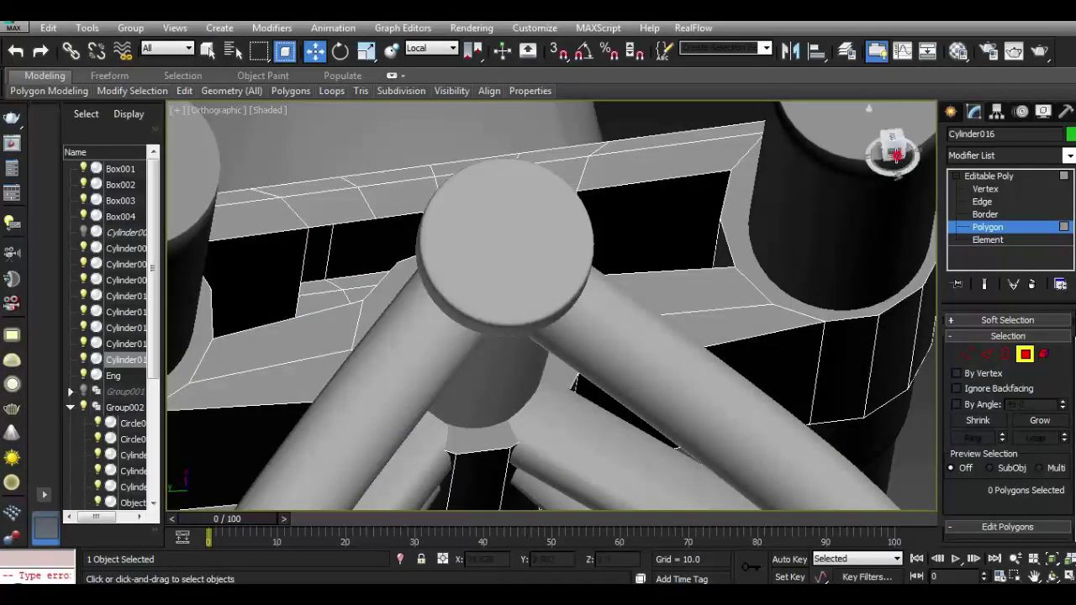
{"action": "left_click", "coordinate": [889, 145]}
{"action": "left_click", "coordinate": [407, 300]}
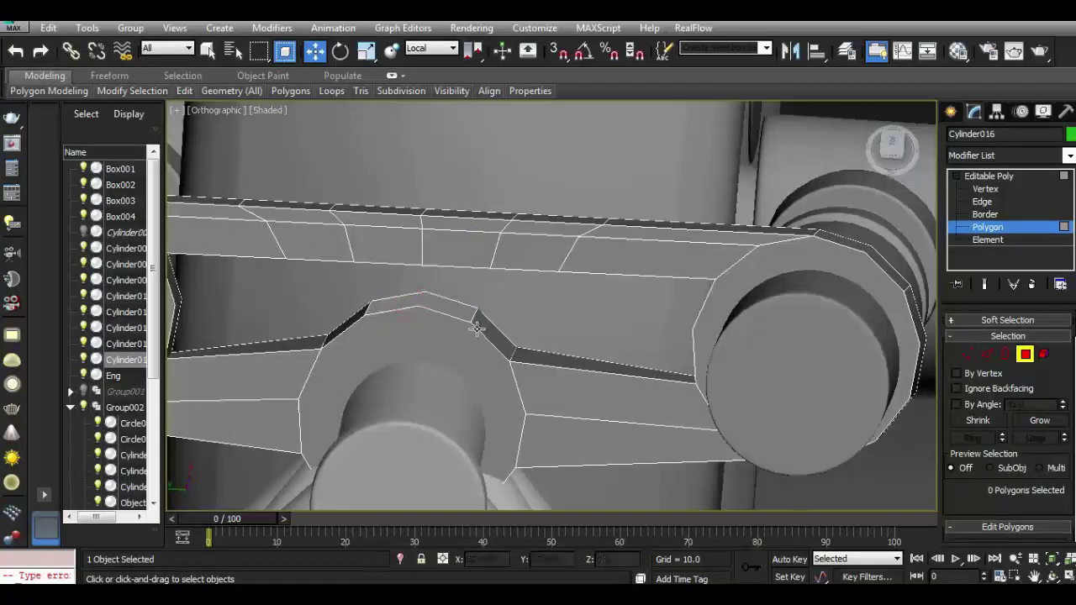
{"action": "left_click", "coordinate": [407, 321]}
{"action": "left_click", "coordinate": [355, 318]}
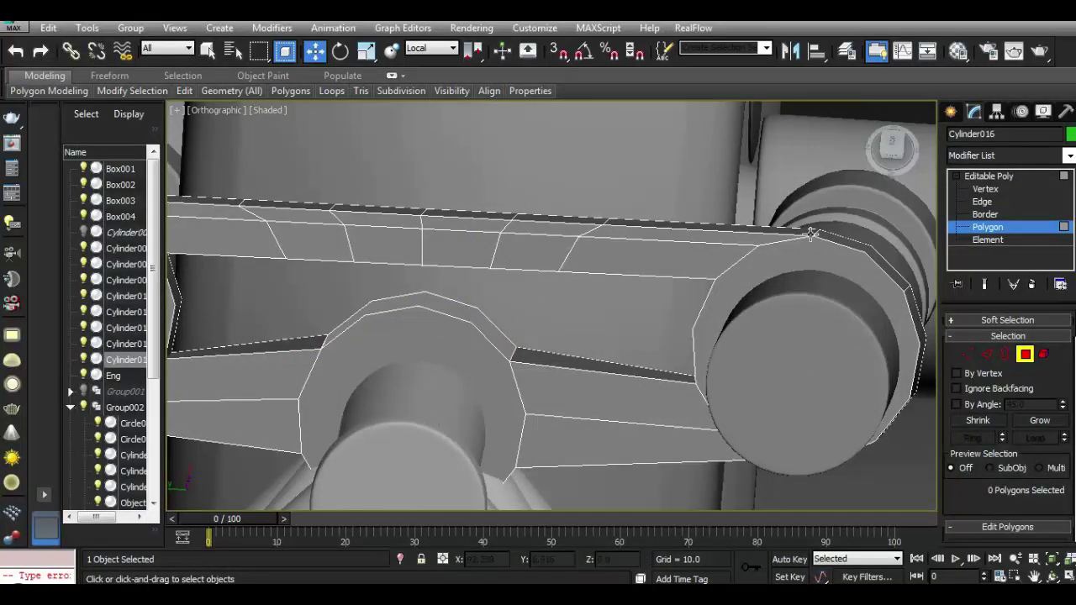
At Vertex level, pick a vertex on the arch and choose Target Weld.
{"action": "left_click", "coordinate": [967, 354]}
{"action": "left_click", "coordinate": [354, 264]}
{"action": "right_click", "coordinate": [354, 264]}
{"action": "left_click", "coordinate": [339, 366]}
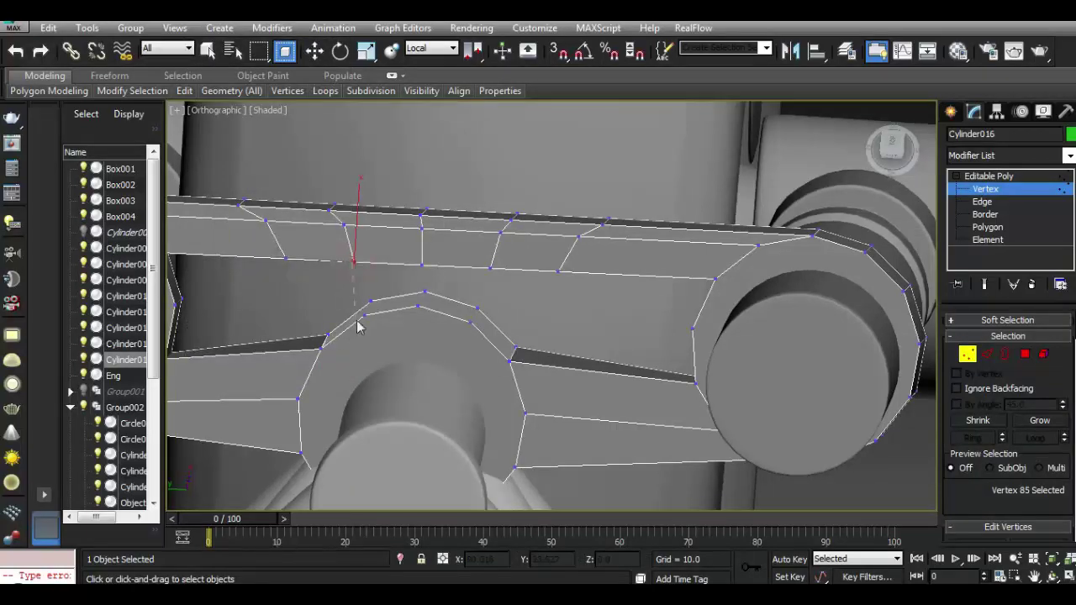
Target-weld five stray vertices near the arch onto their neighbouring vertices.
{"action": "left_click", "coordinate": [362, 314]}
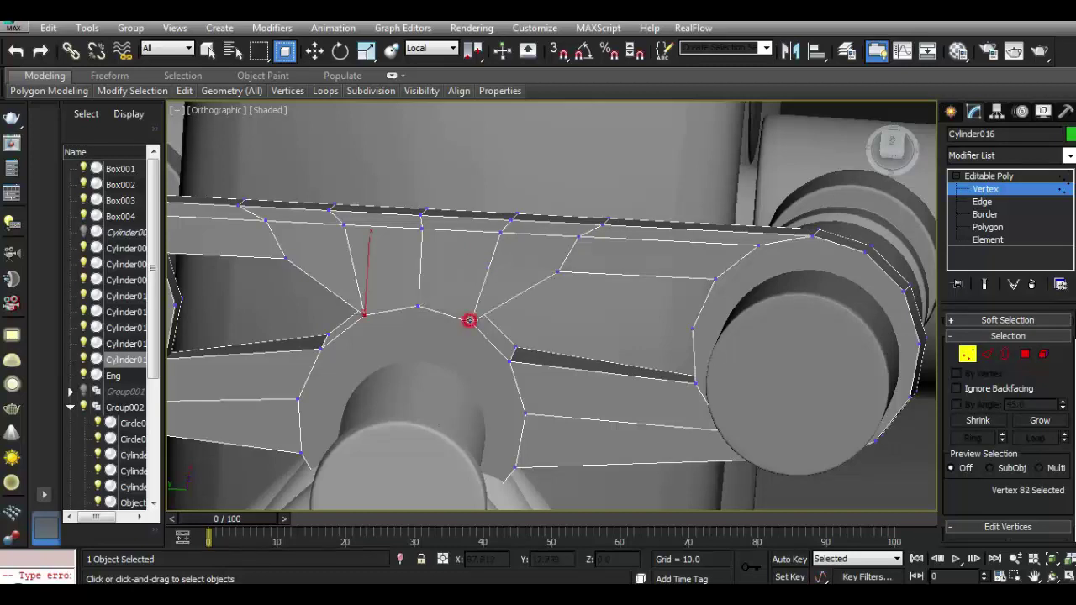
{"action": "left_click", "coordinate": [511, 360]}
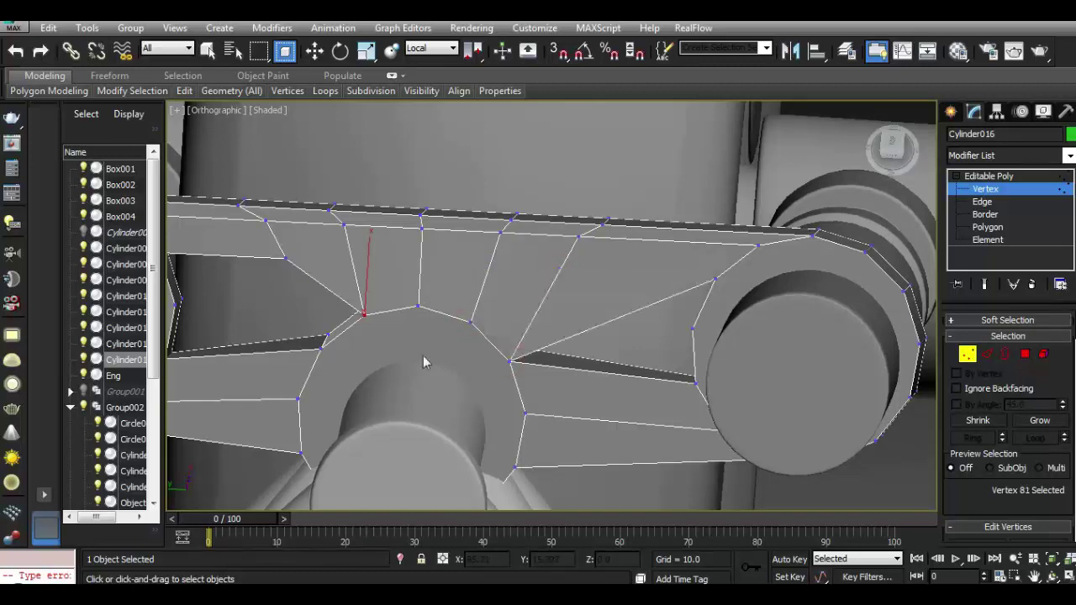
{"action": "left_click", "coordinate": [321, 346]}
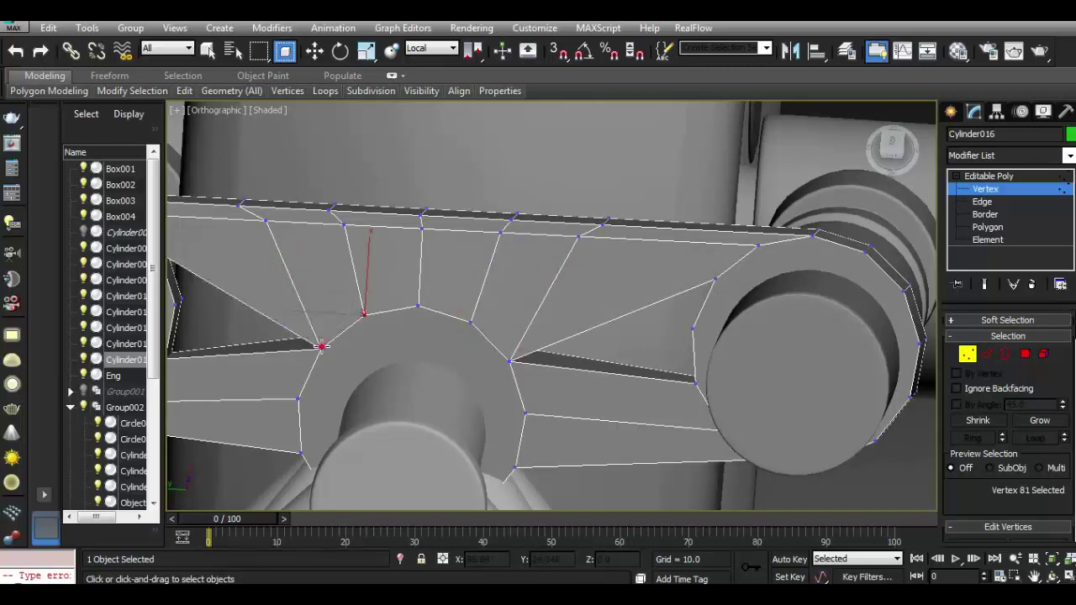
{"action": "scroll", "coordinate": [374, 297], "scroll_direction": "down", "scroll_amount": 2}
{"action": "mouse_move", "coordinate": [899, 151]}
{"action": "left_mouse_down"}
{"action": "mouse_move", "coordinate": [796, 485]}
{"action": "mouse_move", "coordinate": [670, 420]}
{"action": "mouse_move", "coordinate": [661, 431]}
{"action": "mouse_move", "coordinate": [721, 425]}
{"action": "mouse_move", "coordinate": [487, 250]}
{"action": "mouse_move", "coordinate": [399, 313]}
{"action": "left_mouse_up"}
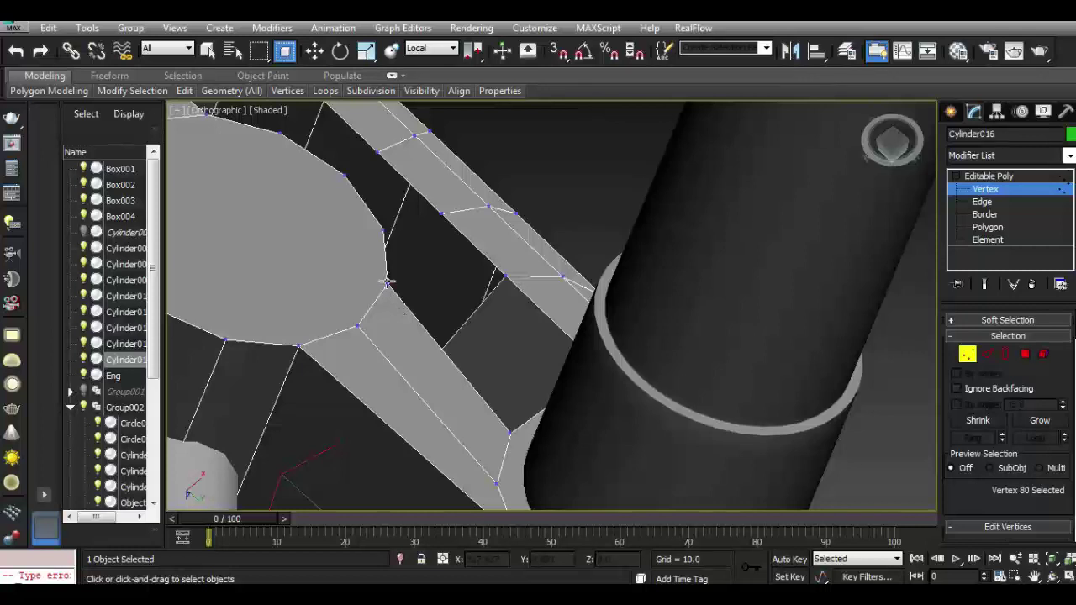
{"action": "left_click", "coordinate": [504, 277]}
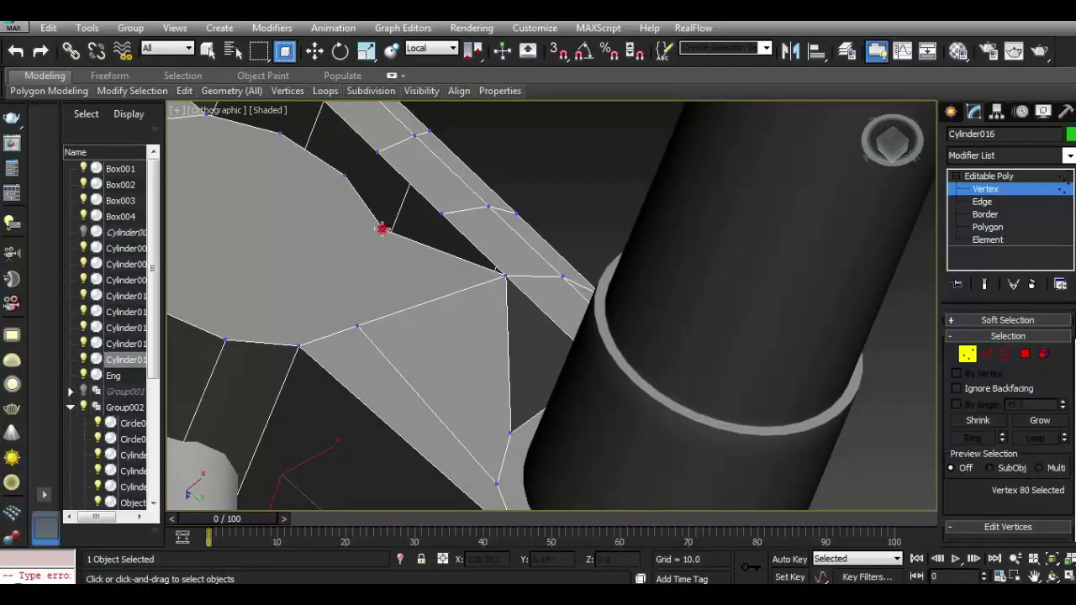
{"action": "left_click", "coordinate": [442, 213]}
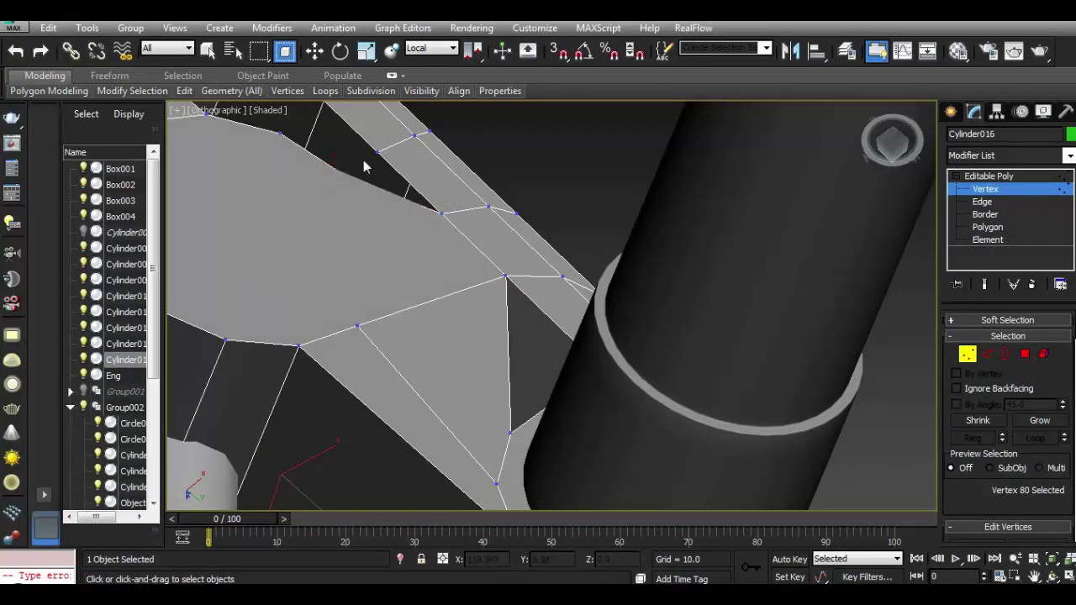
Weld the last three stray vertices along the upper edge onto their neighbours.
{"action": "scroll", "coordinate": [411, 227], "scroll_direction": "down", "scroll_amount": 3}
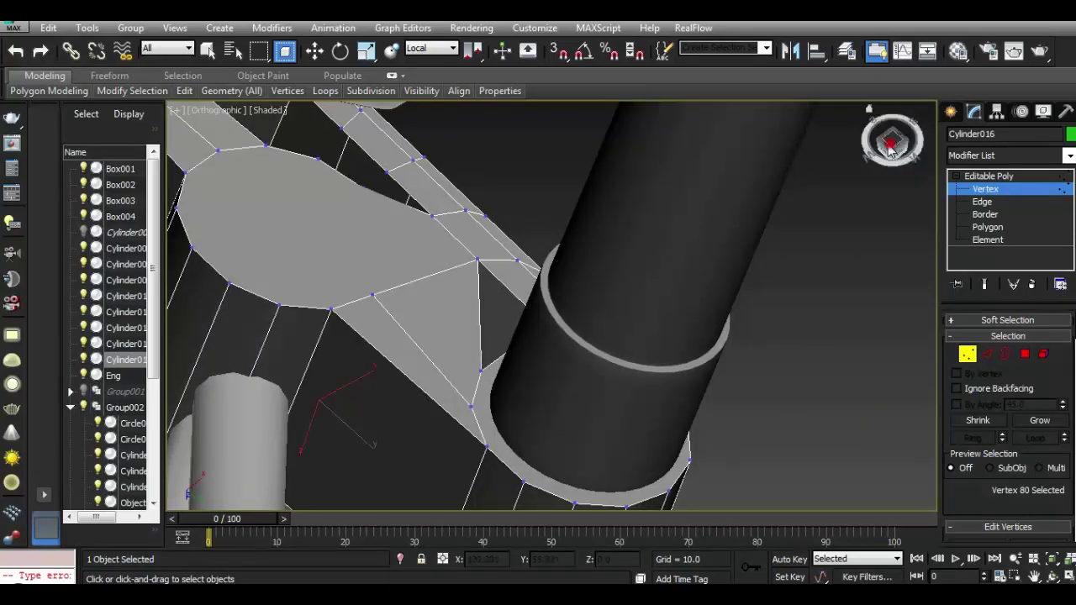
{"action": "left_click_drag", "start_coordinate": [891, 141], "coordinate": [523, 311]}
{"action": "scroll", "coordinate": [450, 212], "scroll_direction": "up", "scroll_amount": 5}
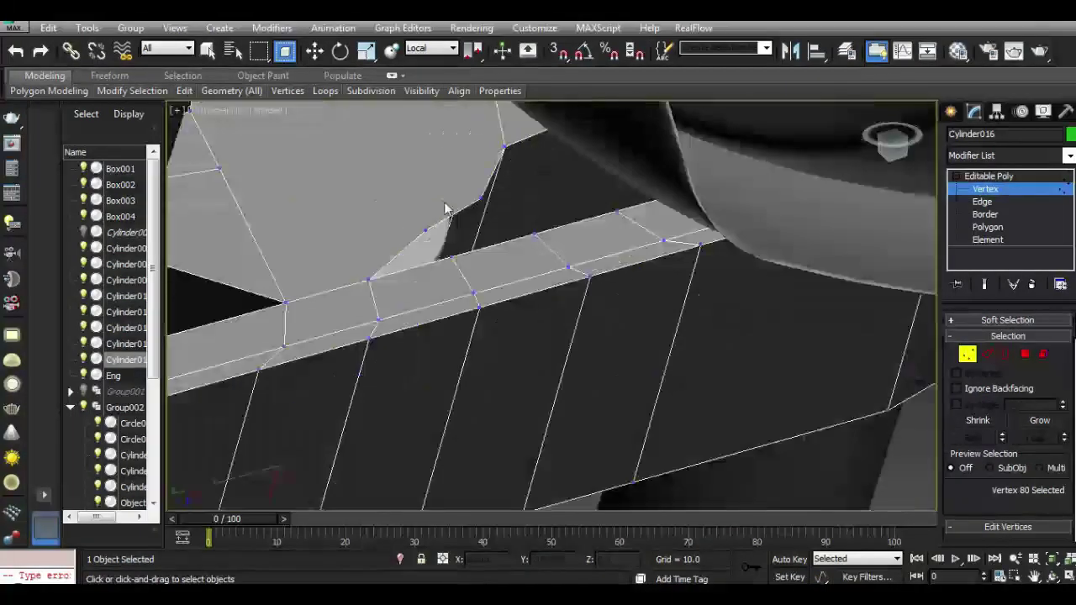
{"action": "left_click", "coordinate": [452, 256]}
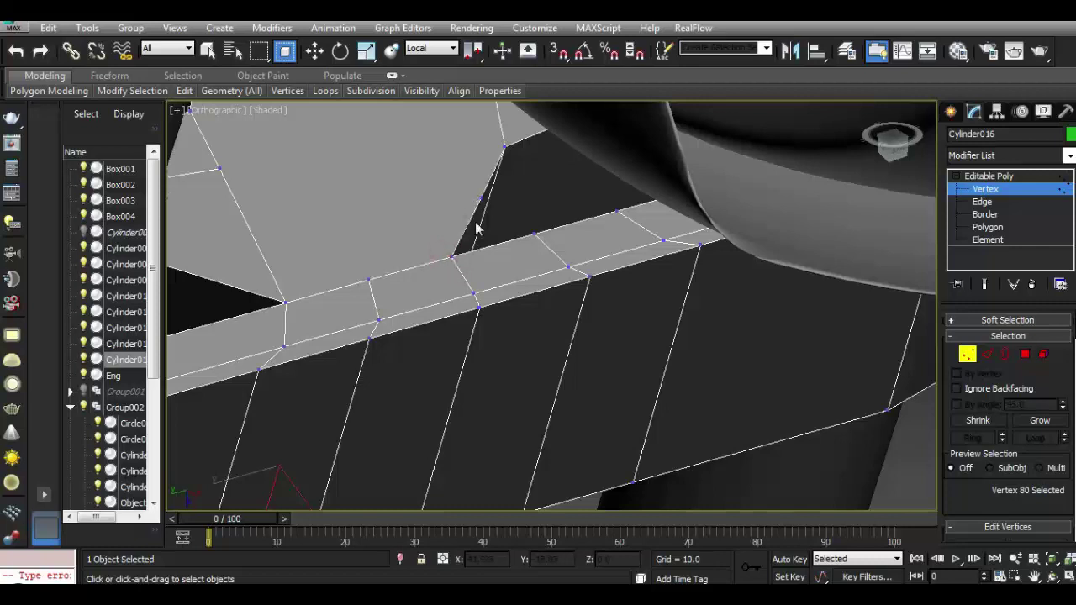
{"action": "left_click", "coordinate": [536, 234]}
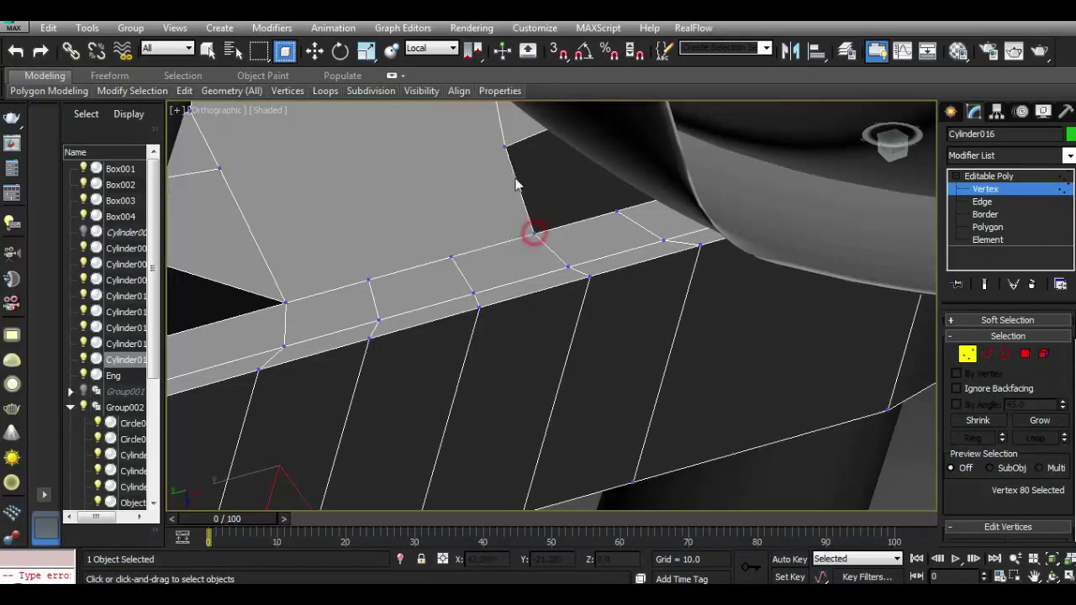
{"action": "left_click", "coordinate": [616, 213]}
{"action": "scroll", "coordinate": [616, 210], "scroll_direction": "down", "scroll_amount": 3}
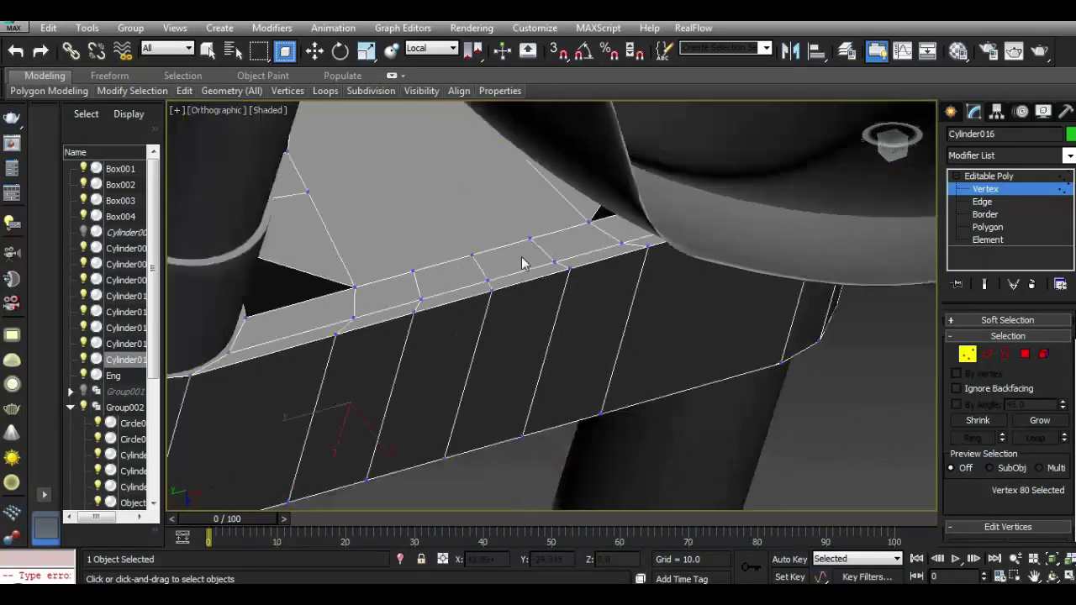
{"action": "scroll", "coordinate": [616, 210], "scroll_direction": "down", "scroll_amount": 3}
{"action": "mouse_move", "coordinate": [876, 145]}
{"action": "left_mouse_down"}
{"action": "mouse_move", "coordinate": [771, 115]}
{"action": "mouse_move", "coordinate": [663, 379]}
{"action": "mouse_move", "coordinate": [744, 454]}
{"action": "mouse_move", "coordinate": [657, 458]}
{"action": "mouse_move", "coordinate": [672, 468]}
{"action": "mouse_move", "coordinate": [427, 175]}
{"action": "left_mouse_up"}
At Polygon level, select and then deselect the triangular polygon while inspecting the fork area.
{"action": "key", "text": "4"}
{"action": "left_click", "coordinate": [474, 158]}
{"action": "mouse_move", "coordinate": [883, 145]}
{"action": "left_mouse_down"}
{"action": "mouse_move", "coordinate": [848, 136]}
{"action": "mouse_move", "coordinate": [814, 174]}
{"action": "left_mouse_up"}
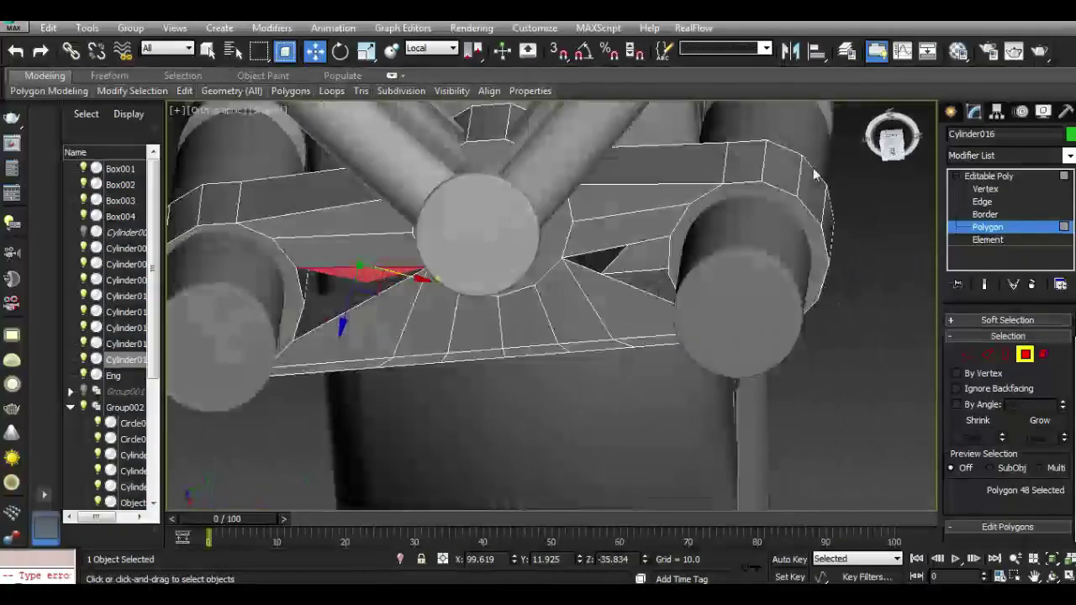
{"action": "left_click", "coordinate": [370, 304]}
{"action": "mouse_move", "coordinate": [893, 141]}
{"action": "left_mouse_down"}
{"action": "mouse_move", "coordinate": [887, 134]}
{"action": "mouse_move", "coordinate": [919, 498]}
{"action": "mouse_move", "coordinate": [1000, 496]}
{"action": "mouse_move", "coordinate": [849, 496]}
{"action": "mouse_move", "coordinate": [719, 462]}
{"action": "mouse_move", "coordinate": [882, 487]}
{"action": "mouse_move", "coordinate": [728, 451]}
{"action": "left_mouse_up"}
{"action": "scroll", "coordinate": [728, 454], "scroll_direction": "down", "scroll_amount": 5}
{"action": "mouse_move", "coordinate": [781, 166]}
{"action": "middle_mouse_down", "text": "alt"}
{"action": "mouse_move", "coordinate": [889, 217]}
{"action": "mouse_move", "coordinate": [872, 447]}
{"action": "mouse_move", "coordinate": [828, 433]}
{"action": "mouse_move", "coordinate": [237, 439]}
{"action": "mouse_move", "coordinate": [628, 227]}
{"action": "middle_mouse_up", "text": "alt"}
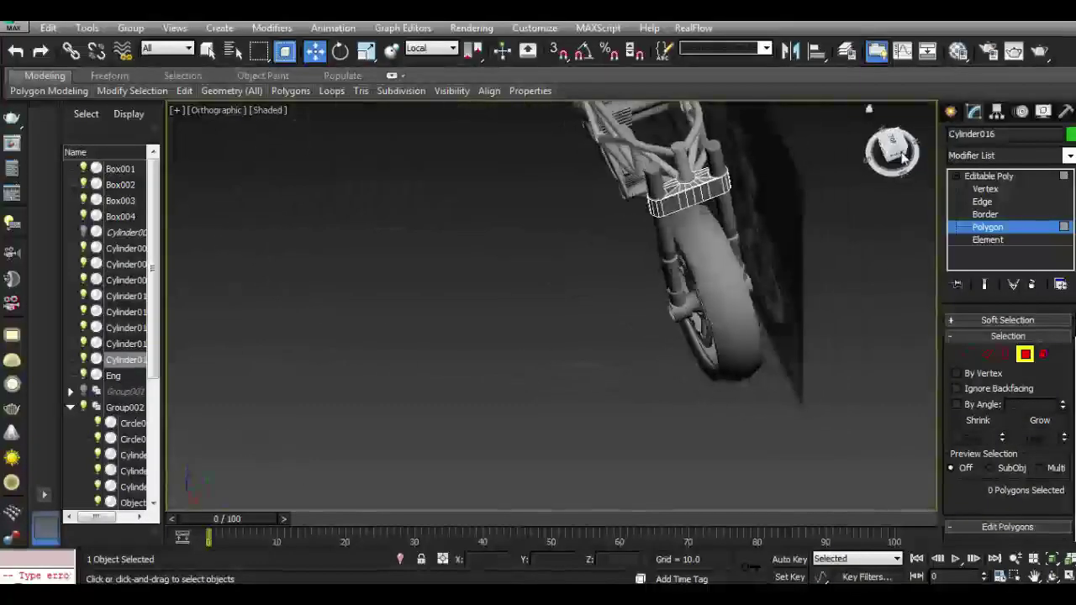
{"action": "scroll", "coordinate": [628, 227], "scroll_direction": "up", "scroll_amount": 5}
{"action": "scroll", "coordinate": [628, 227], "scroll_direction": "up", "scroll_amount": 3}
{"action": "scroll", "coordinate": [572, 244], "scroll_direction": "up", "scroll_amount": 2}
{"action": "scroll", "coordinate": [518, 255], "scroll_direction": "down", "scroll_amount": 3}
{"action": "mouse_move", "coordinate": [519, 255]}
{"action": "middle_mouse_down", "text": "alt"}
{"action": "mouse_move", "coordinate": [271, 129]}
{"action": "mouse_move", "coordinate": [870, 204]}
{"action": "mouse_move", "coordinate": [277, 178]}
{"action": "middle_mouse_up", "text": "alt"}
{"action": "scroll", "coordinate": [708, 224], "scroll_direction": "up", "scroll_amount": 3}
Pick out the hole's open border beside the fork tube at Border level.
{"action": "left_click", "coordinate": [711, 226]}
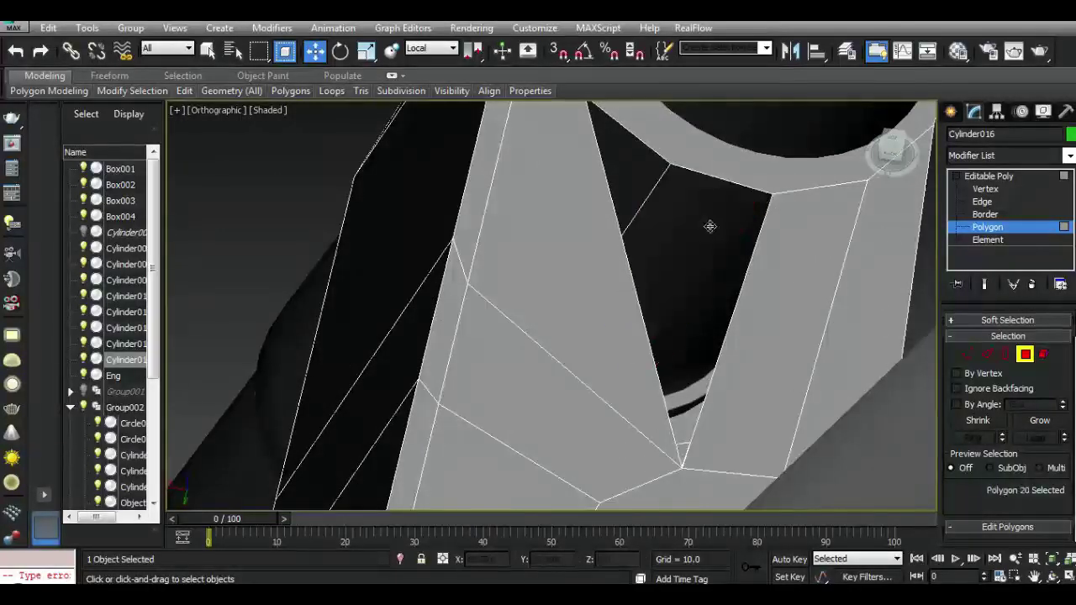
{"action": "left_click", "coordinate": [990, 353]}
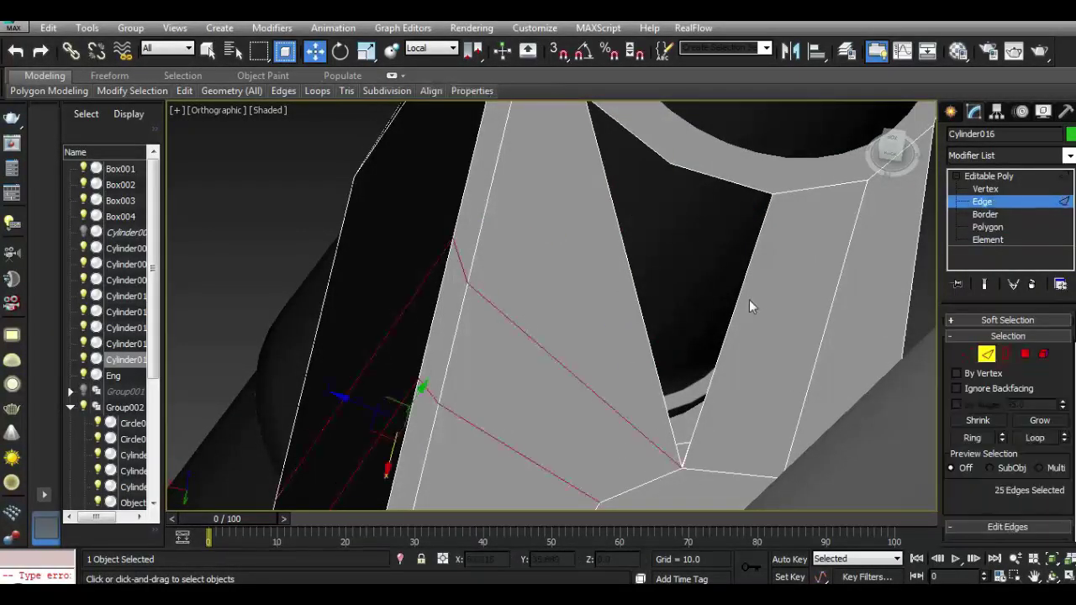
{"action": "left_click", "coordinate": [737, 295]}
{"action": "left_click", "coordinate": [1005, 354]}
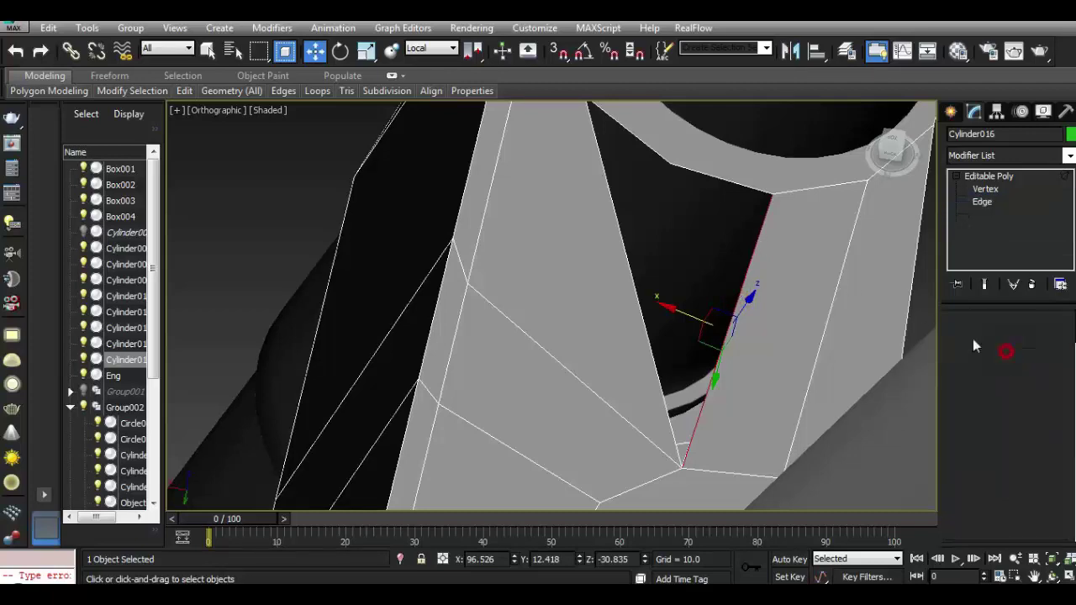
{"action": "scroll", "coordinate": [696, 177], "scroll_direction": "down", "scroll_amount": 5}
{"action": "mouse_move", "coordinate": [893, 149]}
{"action": "left_mouse_down"}
{"action": "mouse_move", "coordinate": [761, 470]}
{"action": "mouse_move", "coordinate": [705, 475]}
{"action": "mouse_move", "coordinate": [719, 485]}
{"action": "mouse_move", "coordinate": [752, 145]}
{"action": "mouse_move", "coordinate": [891, 151]}
{"action": "left_mouse_up"}
Switch to Border level and select the open hole's border edges.
{"action": "scroll", "coordinate": [1004, 345], "scroll_direction": "down", "scroll_amount": 2}
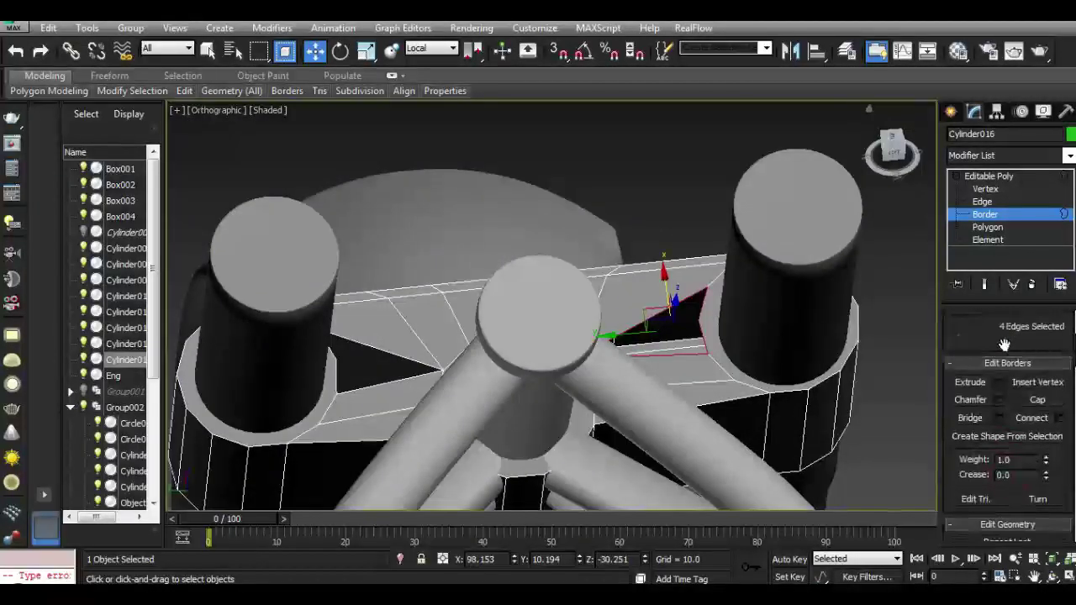
{"action": "left_click", "coordinate": [896, 160]}
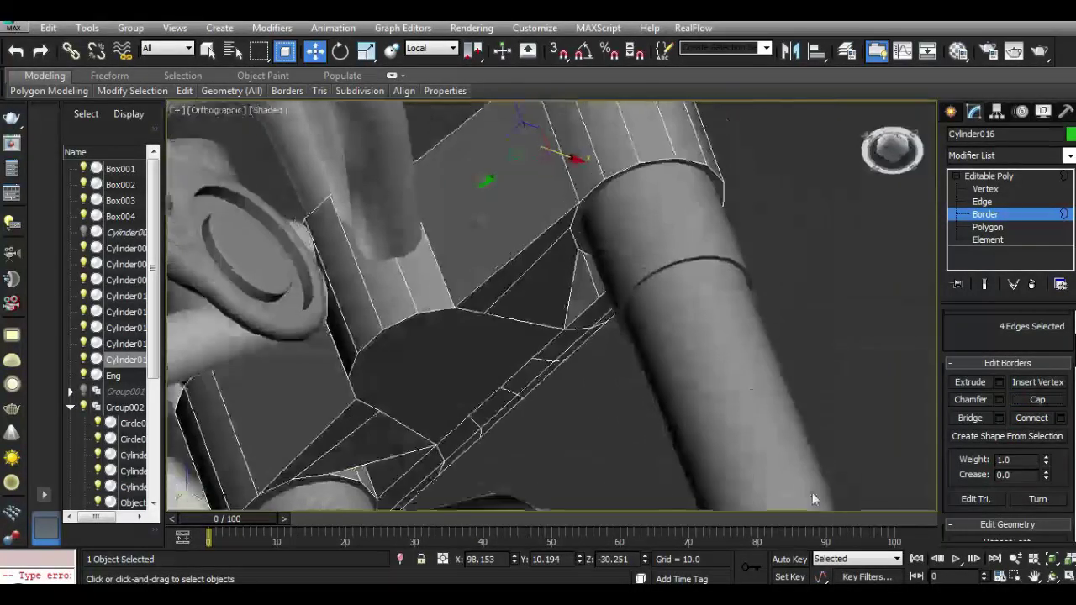
{"action": "left_click", "coordinate": [988, 227]}
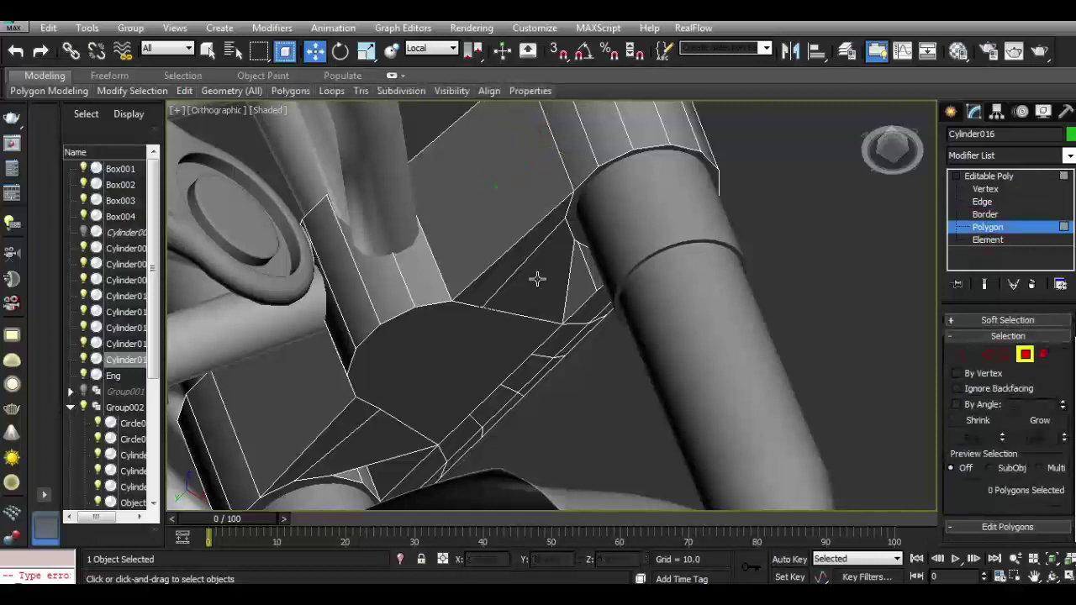
{"action": "left_click", "coordinate": [1003, 354]}
{"action": "scroll", "coordinate": [1041, 479], "scroll_direction": "down", "scroll_amount": 2}
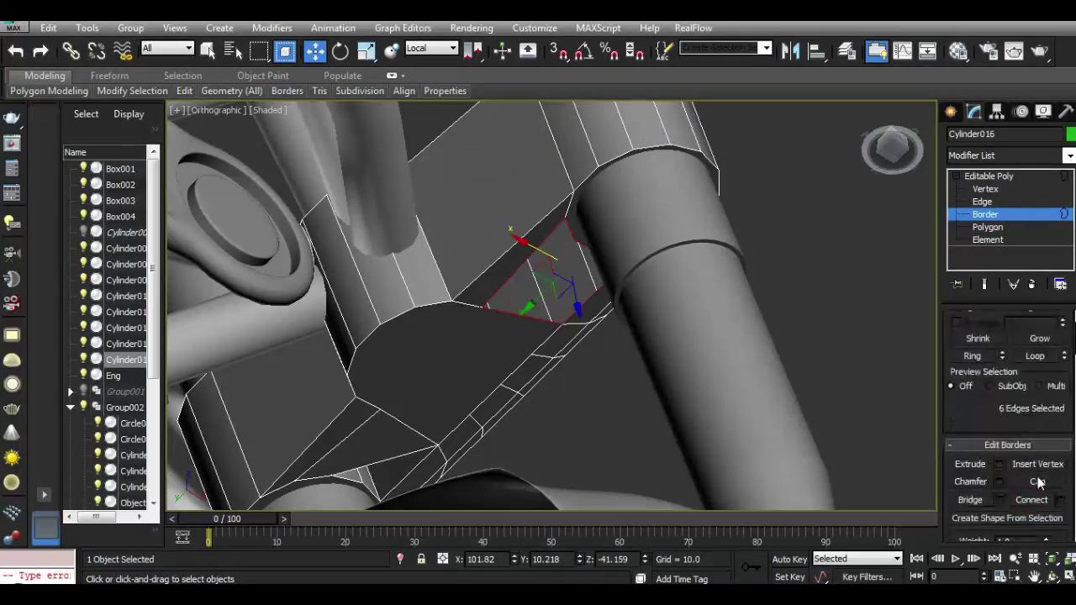
{"action": "middle_click_drag", "start_coordinate": [823, 115], "coordinate": [817, 190], "text": "alt"}
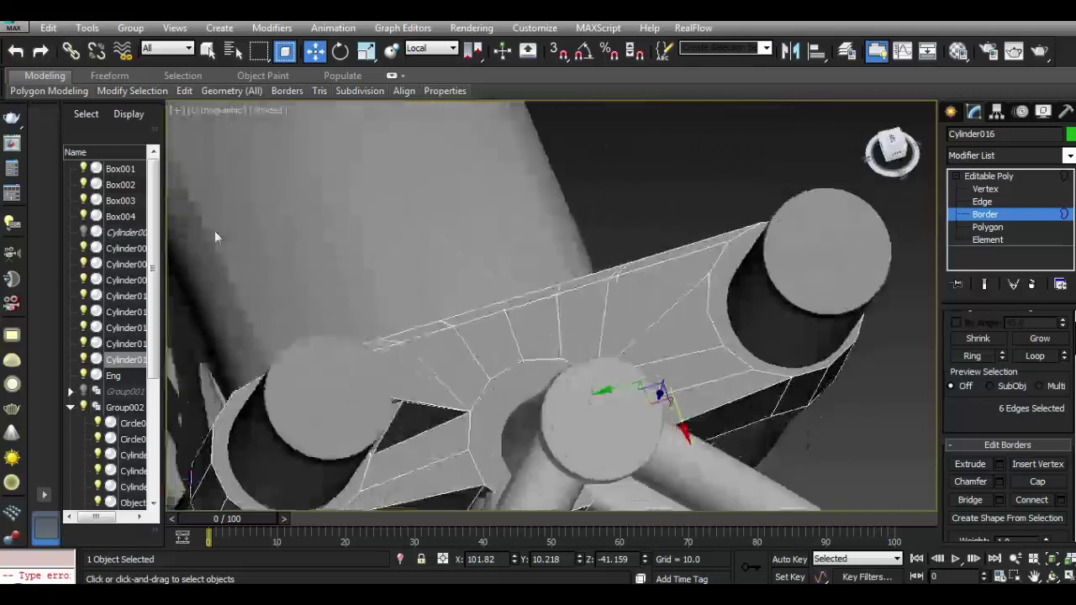
Delete the triangular polygon beside the fork tube, then undo the deletion.
{"action": "left_click", "coordinate": [988, 227]}
{"action": "left_click", "coordinate": [349, 338]}
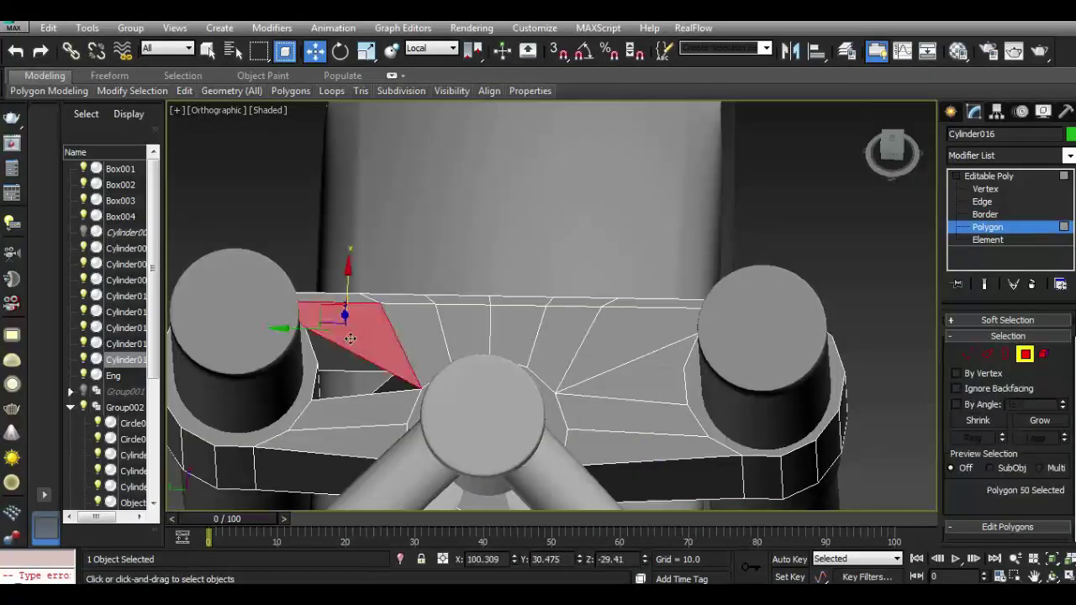
{"action": "mouse_move", "coordinate": [893, 154]}
{"action": "left_mouse_down"}
{"action": "mouse_move", "coordinate": [882, 167]}
{"action": "mouse_move", "coordinate": [896, 153]}
{"action": "left_mouse_up"}
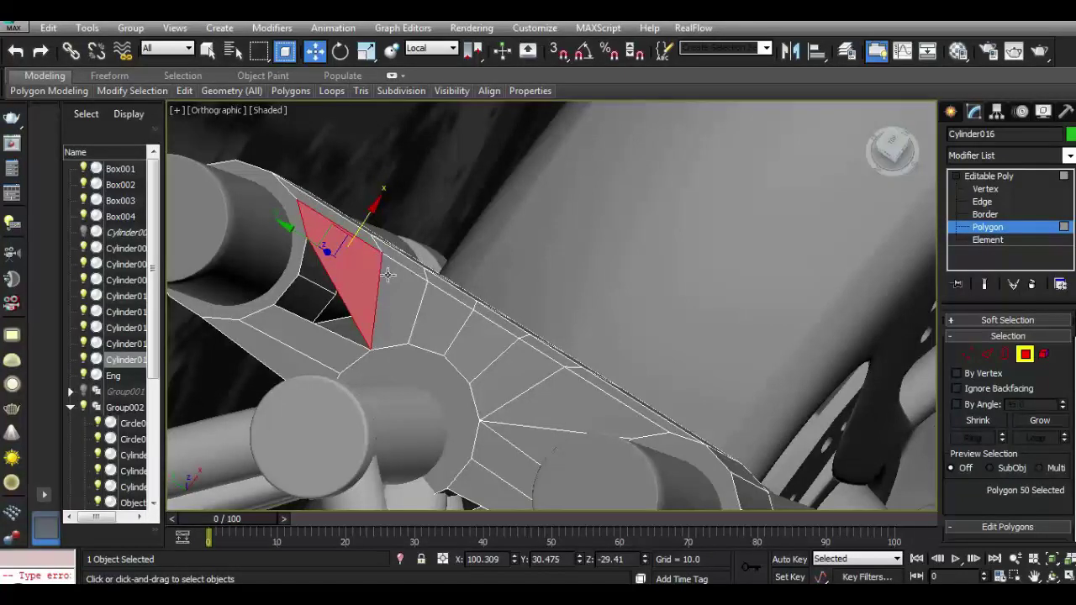
{"action": "key", "text": "Delete"}
{"action": "left_click_drag", "start_coordinate": [893, 157], "coordinate": [175, 132]}
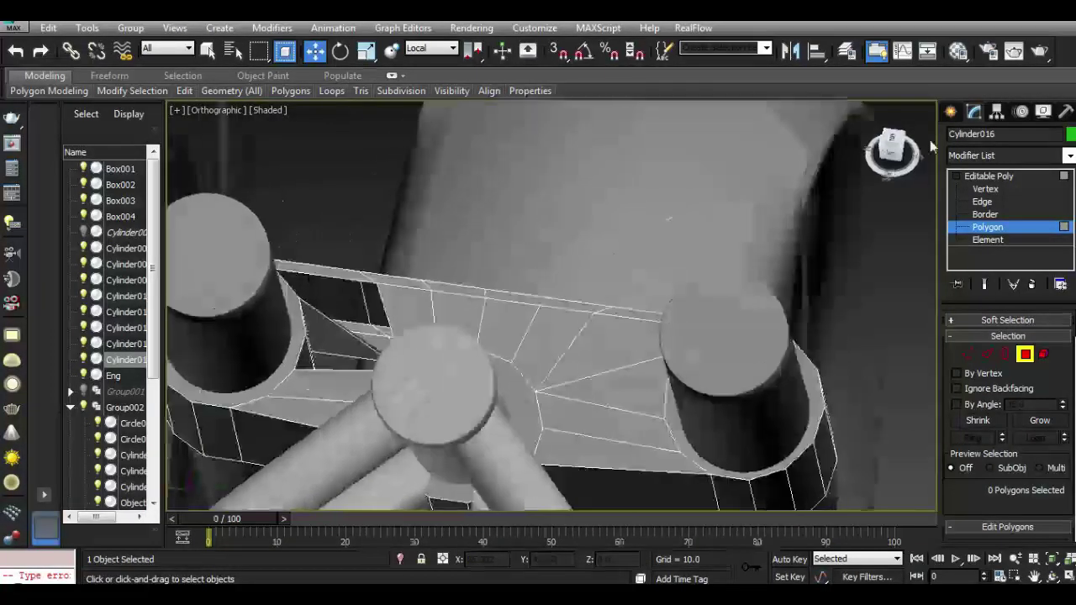
{"action": "left_click", "coordinate": [24, 52]}
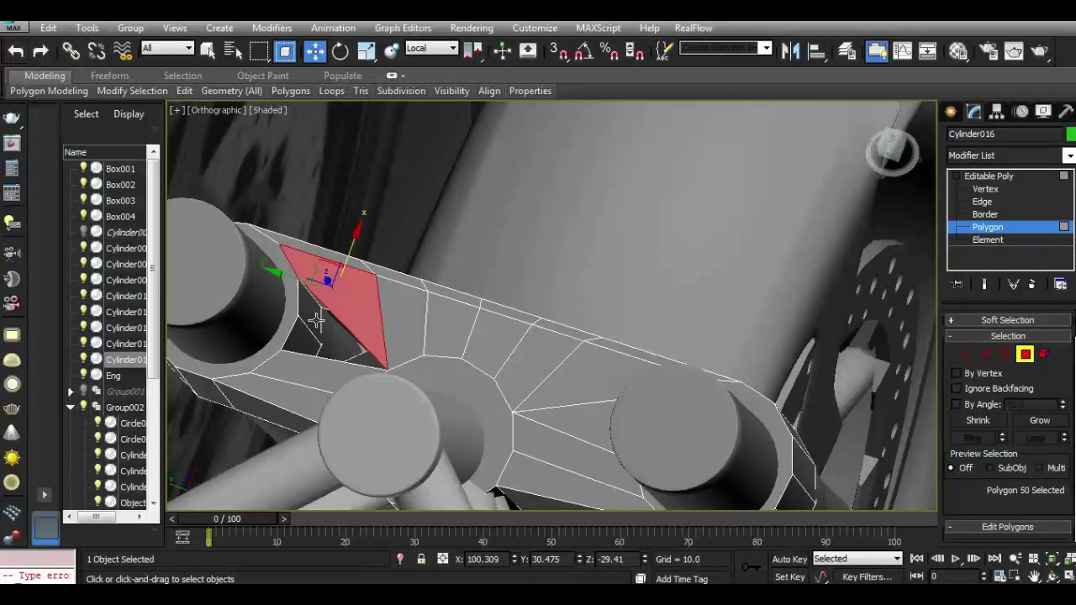
{"action": "mouse_move", "coordinate": [905, 161]}
{"action": "left_mouse_down"}
{"action": "mouse_move", "coordinate": [908, 150]}
{"action": "mouse_move", "coordinate": [647, 401]}
{"action": "left_mouse_up"}
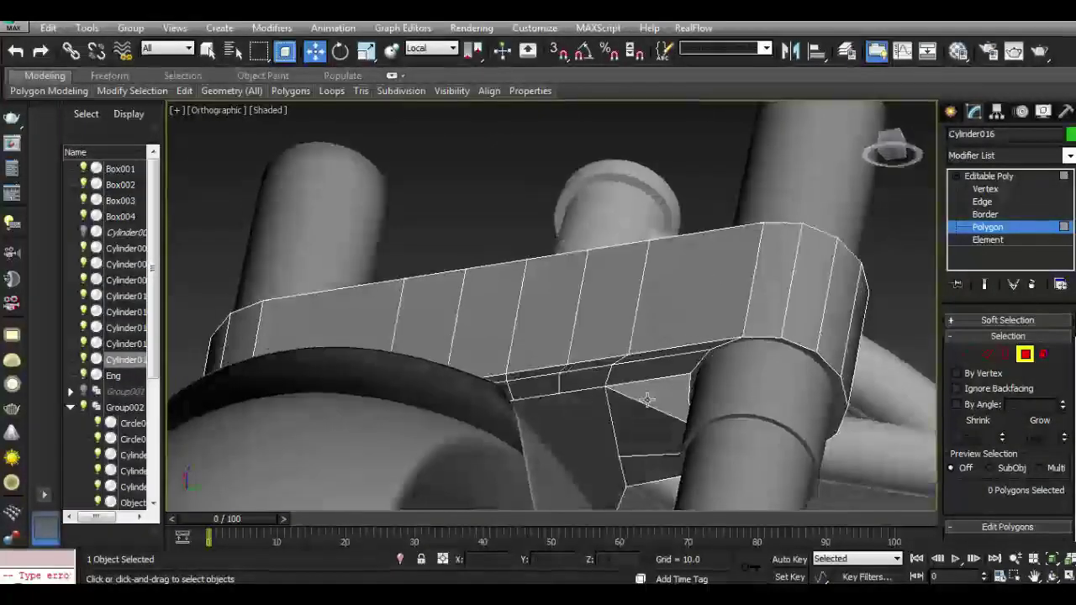
Select the hole's six border edges and return to Polygon level.
{"action": "left_click", "coordinate": [1004, 353]}
{"action": "left_click", "coordinate": [662, 379]}
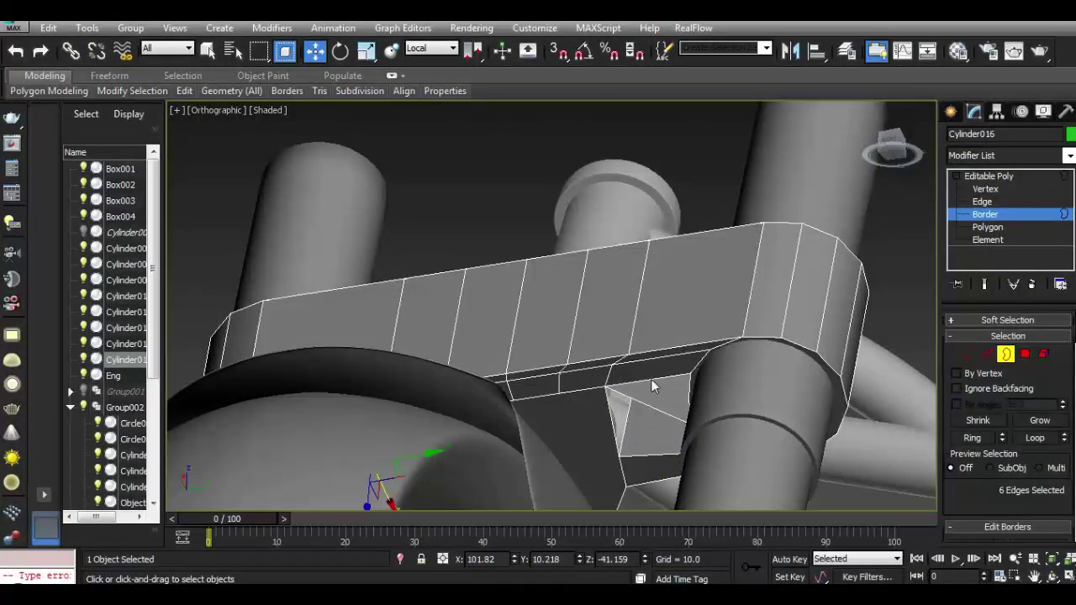
{"action": "left_click", "coordinate": [1025, 354]}
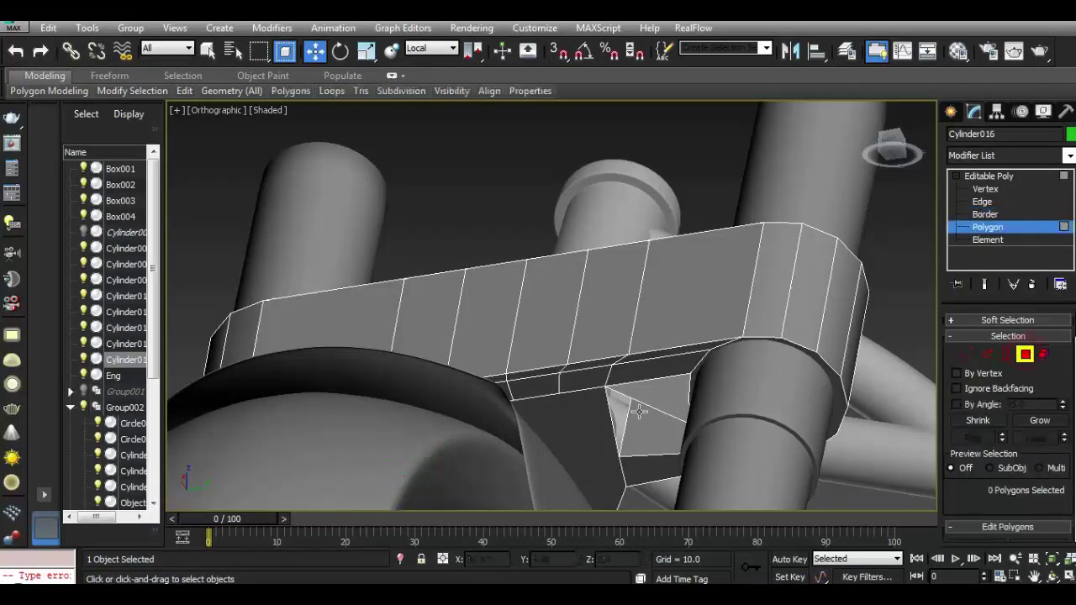
{"action": "mouse_move", "coordinate": [908, 168]}
{"action": "left_mouse_down"}
{"action": "mouse_move", "coordinate": [859, 222]}
{"action": "mouse_move", "coordinate": [791, 206]}
{"action": "mouse_move", "coordinate": [901, 235]}
{"action": "mouse_move", "coordinate": [900, 220]}
{"action": "mouse_move", "coordinate": [874, 252]}
{"action": "left_mouse_up"}
Isolate the clamp, delete the polygon and cap the hole, then undo these attempts.
{"action": "left_click", "coordinate": [400, 560]}
{"action": "mouse_move", "coordinate": [902, 149]}
{"action": "left_mouse_down"}
{"action": "mouse_move", "coordinate": [823, 504]}
{"action": "mouse_move", "coordinate": [780, 110]}
{"action": "mouse_move", "coordinate": [810, 145]}
{"action": "mouse_move", "coordinate": [891, 172]}
{"action": "mouse_move", "coordinate": [892, 145]}
{"action": "left_mouse_up"}
{"action": "key", "text": "Delete"}
{"action": "left_click", "coordinate": [1007, 354]}
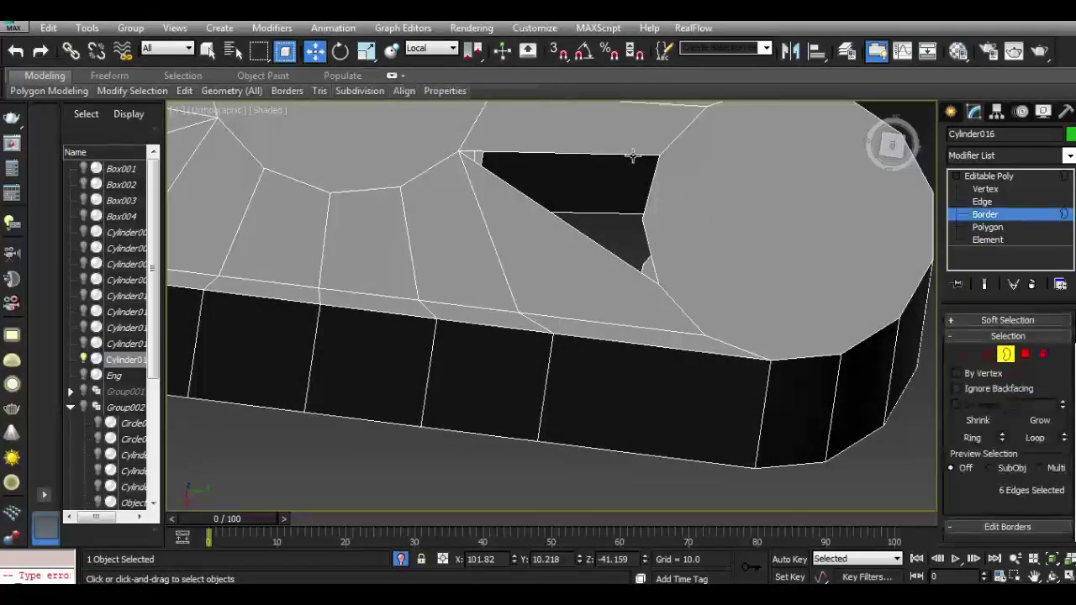
{"action": "scroll", "coordinate": [982, 468], "scroll_direction": "down", "scroll_amount": 3}
{"action": "left_click", "coordinate": [1037, 440]}
{"action": "mouse_move", "coordinate": [887, 155]}
{"action": "left_mouse_down"}
{"action": "mouse_move", "coordinate": [866, 118]}
{"action": "mouse_move", "coordinate": [843, 437]}
{"action": "left_mouse_up"}
{"action": "mouse_move", "coordinate": [841, 432]}
{"action": "middle_mouse_down", "text": "alt"}
{"action": "mouse_move", "coordinate": [871, 397]}
{"action": "mouse_move", "coordinate": [887, 151]}
{"action": "middle_mouse_up", "text": "alt"}
{"action": "left_click", "coordinate": [15, 51]}
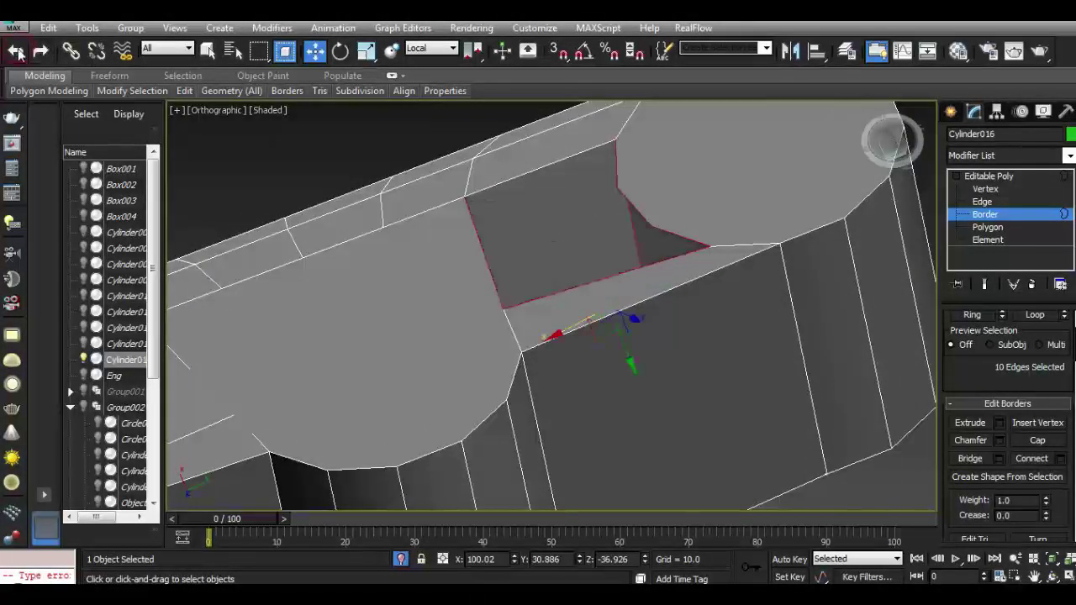
{"action": "left_click", "coordinate": [15, 50]}
{"action": "left_click", "coordinate": [15, 51]}
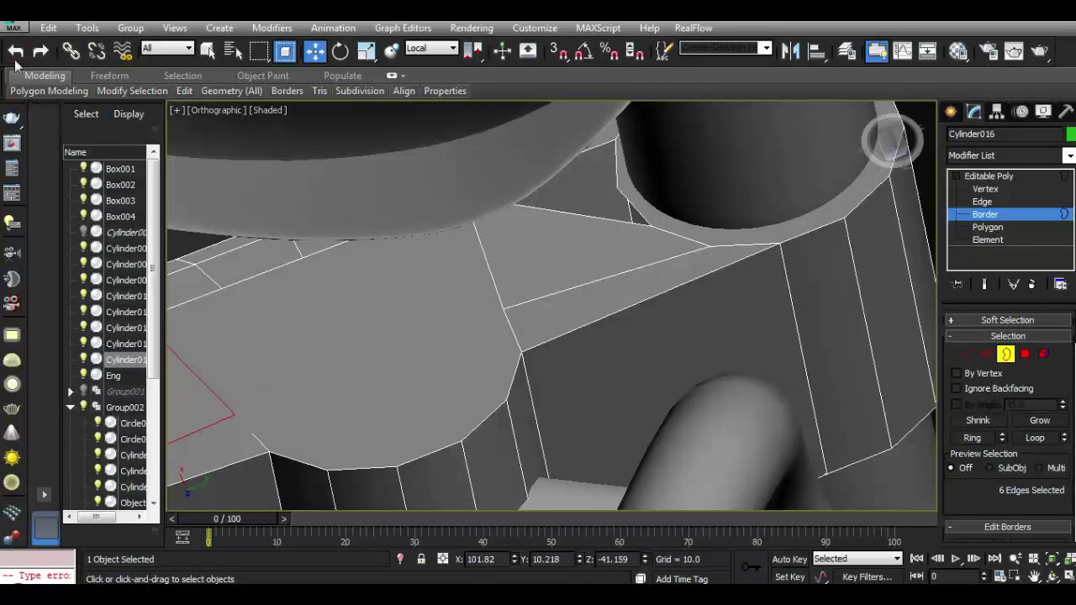
Isolate the clamp again and select the two triangle polygons at the hole.
{"action": "left_click", "coordinate": [401, 559]}
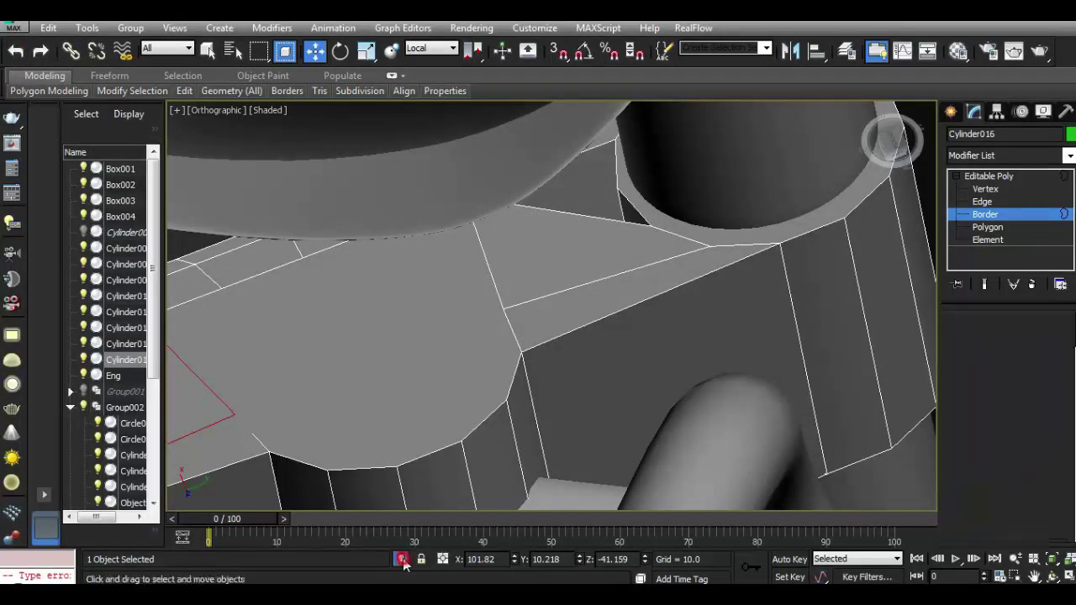
{"action": "left_click", "coordinate": [424, 126]}
{"action": "middle_click_drag", "start_coordinate": [425, 126], "coordinate": [505, 313], "text": "alt"}
{"action": "mouse_move", "coordinate": [632, 237]}
{"action": "middle_mouse_down", "text": "alt"}
{"action": "mouse_move", "coordinate": [173, 284]}
{"action": "mouse_move", "coordinate": [763, 168]}
{"action": "middle_mouse_up", "text": "alt"}
{"action": "scroll", "coordinate": [764, 168], "scroll_direction": "up", "scroll_amount": 5}
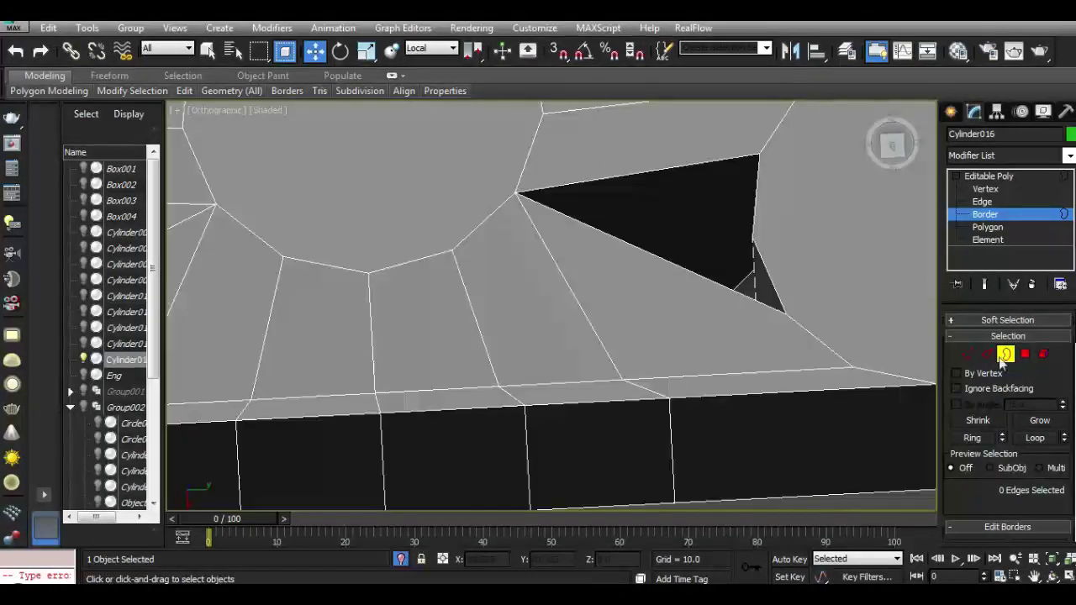
{"action": "left_click", "coordinate": [1024, 354]}
{"action": "left_click", "coordinate": [697, 319]}
{"action": "left_click", "coordinate": [694, 212]}
{"action": "mouse_move", "coordinate": [883, 149]}
{"action": "left_mouse_down"}
{"action": "mouse_move", "coordinate": [848, 162]}
{"action": "mouse_move", "coordinate": [833, 143]}
{"action": "mouse_move", "coordinate": [877, 173]}
{"action": "left_mouse_up"}
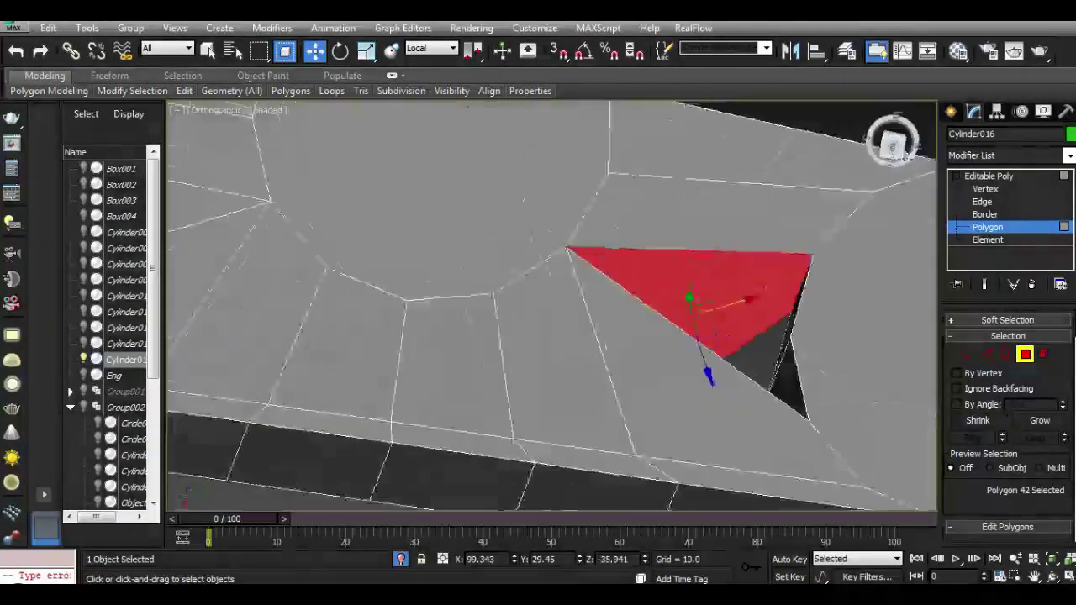
Inspect the dark triangular polygon in the clamp's hole, selecting and clearing nearby polygons.
{"action": "left_click", "coordinate": [776, 401]}
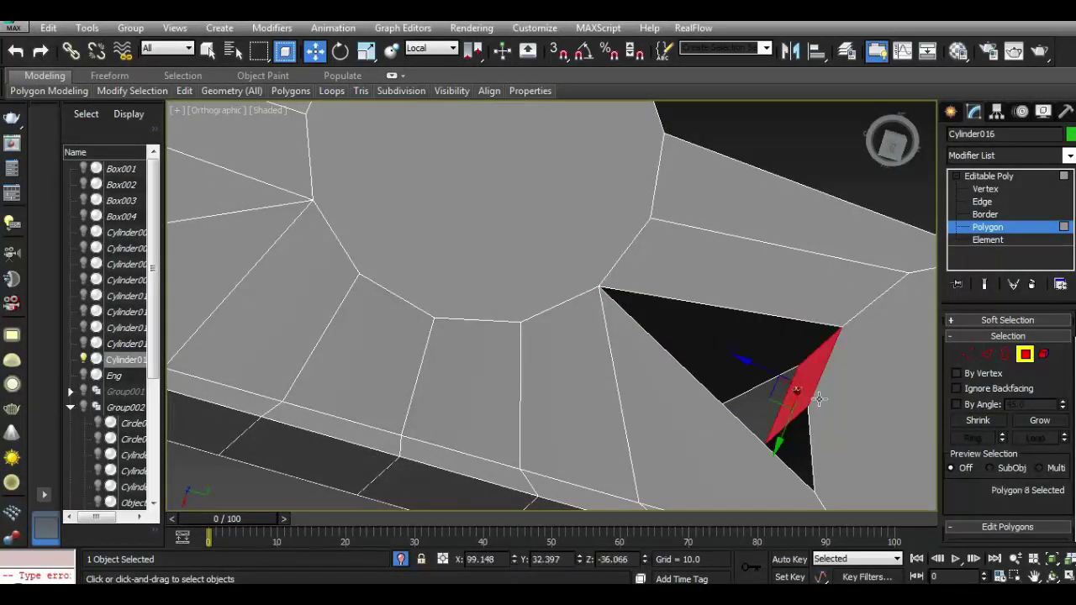
{"action": "left_click", "coordinate": [780, 360]}
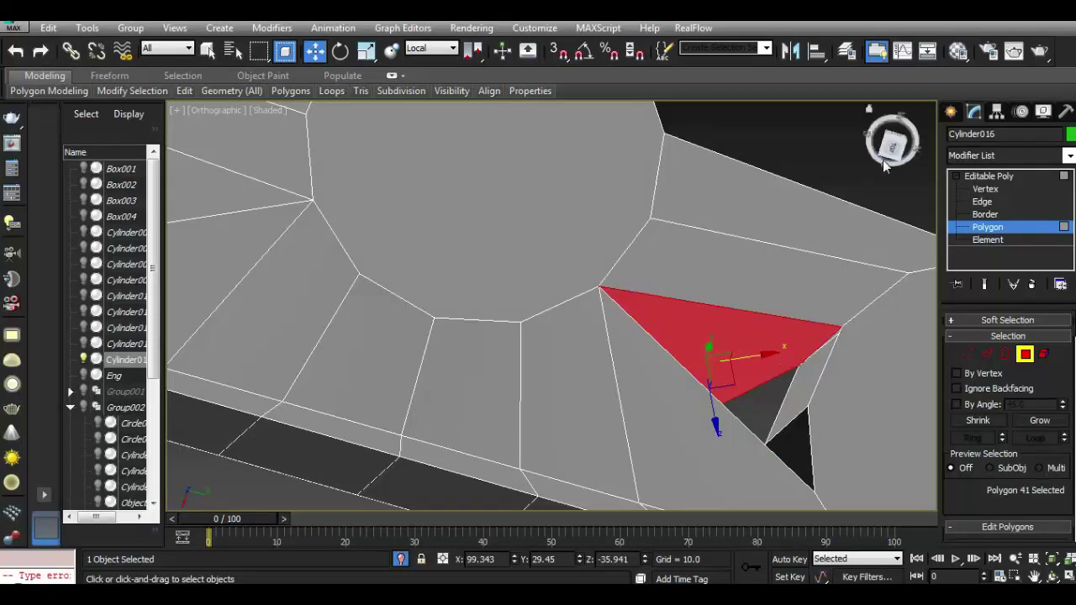
{"action": "middle_click_drag", "start_coordinate": [884, 165], "coordinate": [762, 322], "text": "alt"}
{"action": "scroll", "coordinate": [761, 322], "scroll_direction": "down", "scroll_amount": 5}
{"action": "scroll", "coordinate": [722, 187], "scroll_direction": "up", "scroll_amount": 5}
{"action": "mouse_move", "coordinate": [722, 187]}
{"action": "middle_mouse_down", "text": "alt"}
{"action": "mouse_move", "coordinate": [199, 148]}
{"action": "mouse_move", "coordinate": [874, 165]}
{"action": "mouse_move", "coordinate": [855, 173]}
{"action": "mouse_move", "coordinate": [779, 310]}
{"action": "middle_mouse_up", "text": "alt"}
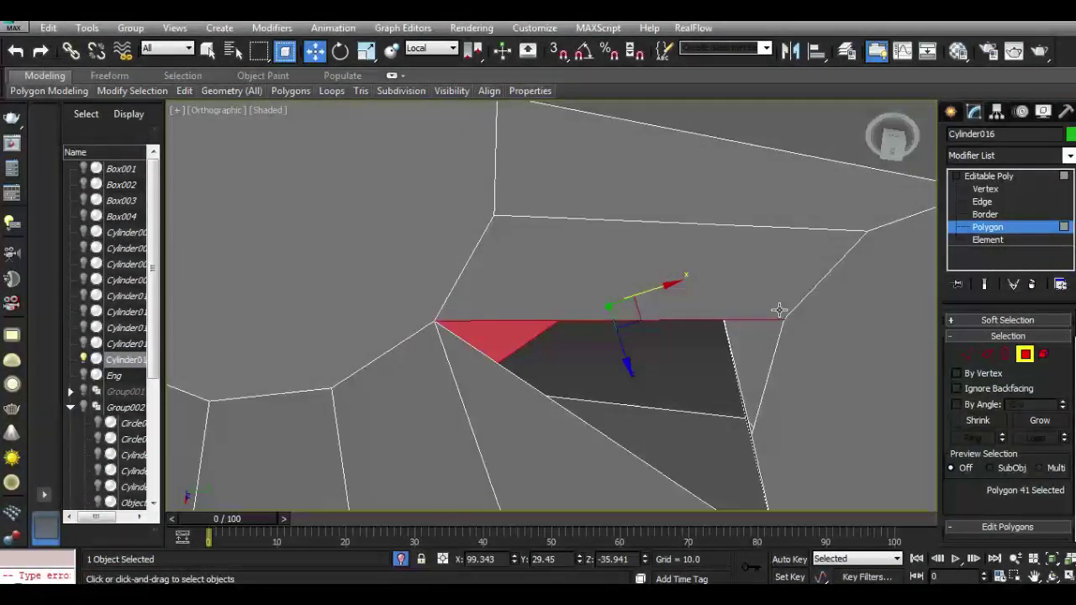
{"action": "left_click", "coordinate": [743, 398]}
{"action": "middle_click_drag", "start_coordinate": [893, 160], "coordinate": [776, 288], "text": "alt"}
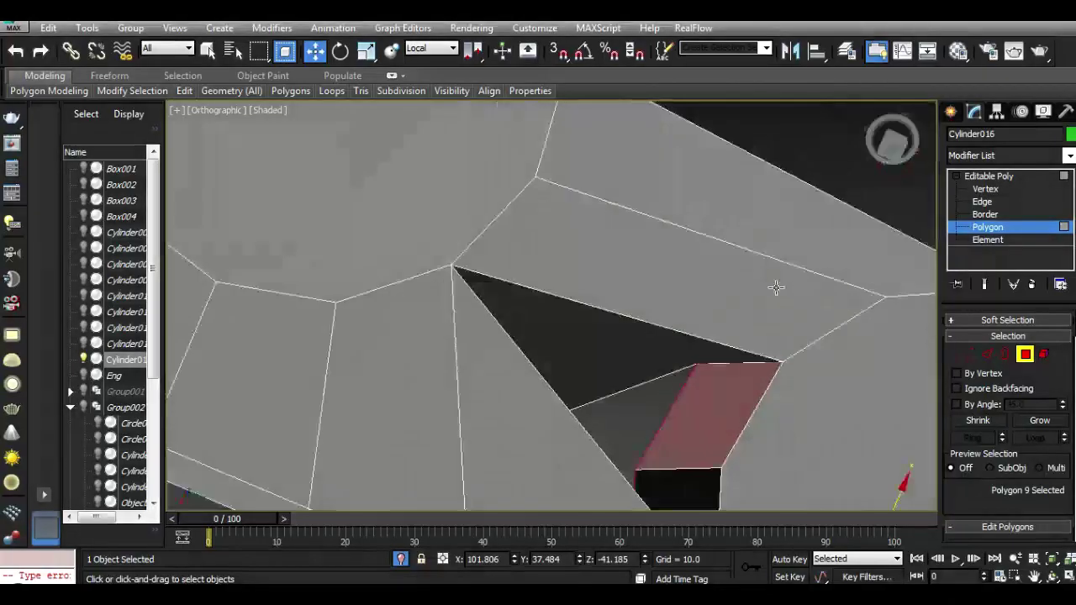
{"action": "left_click", "coordinate": [694, 477]}
{"action": "left_click", "coordinate": [695, 480]}
{"action": "middle_click_drag", "start_coordinate": [695, 480], "coordinate": [667, 364], "text": "alt"}
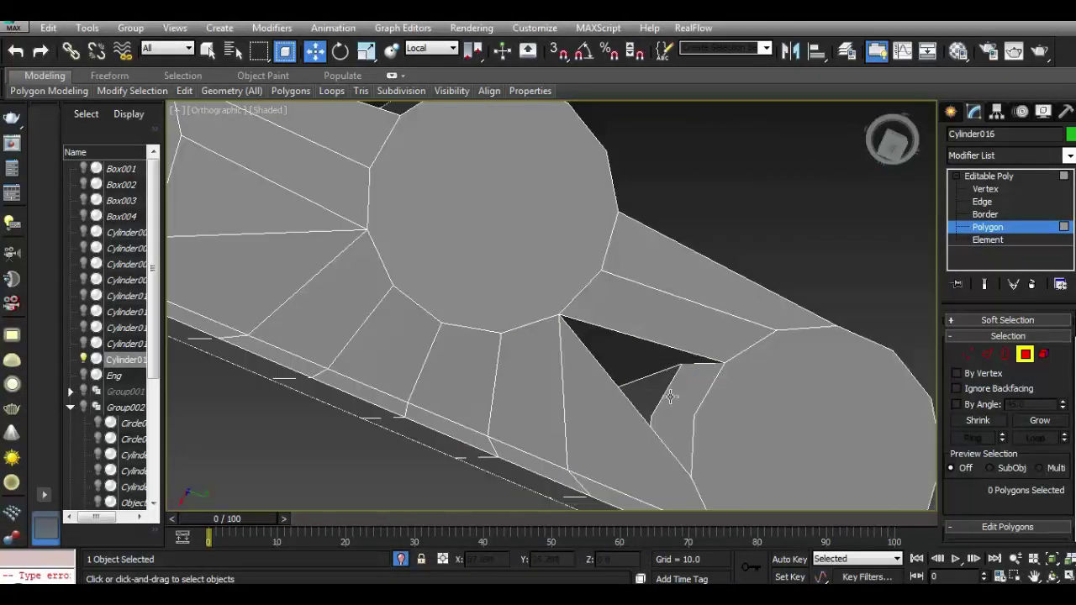
Toggle between Border and Polygon levels to examine the triangular opening's rim.
{"action": "left_click", "coordinate": [1000, 354]}
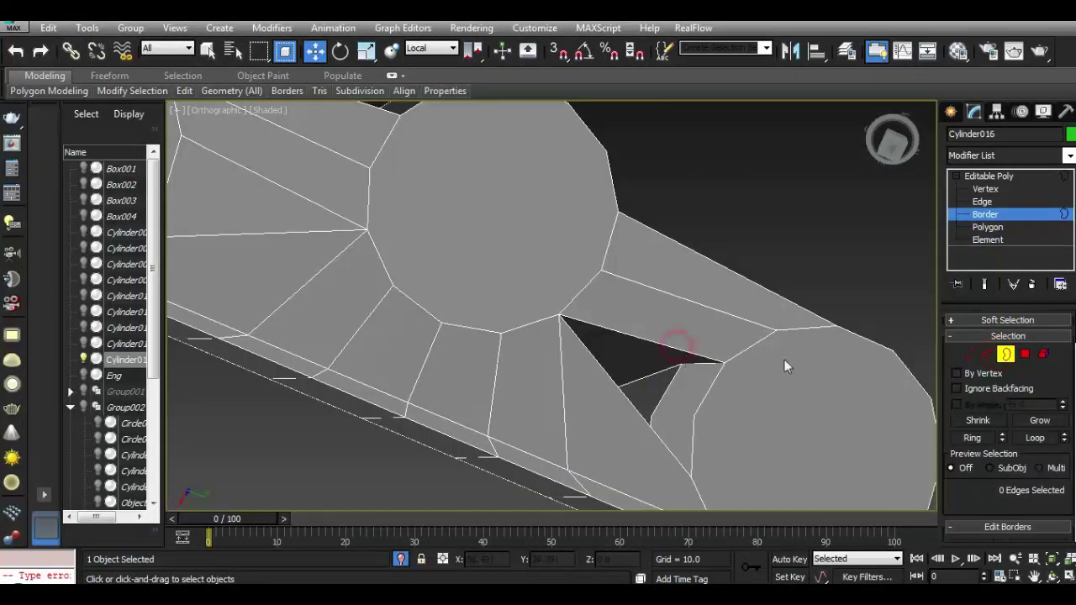
{"action": "left_click_drag", "start_coordinate": [893, 159], "coordinate": [614, 352]}
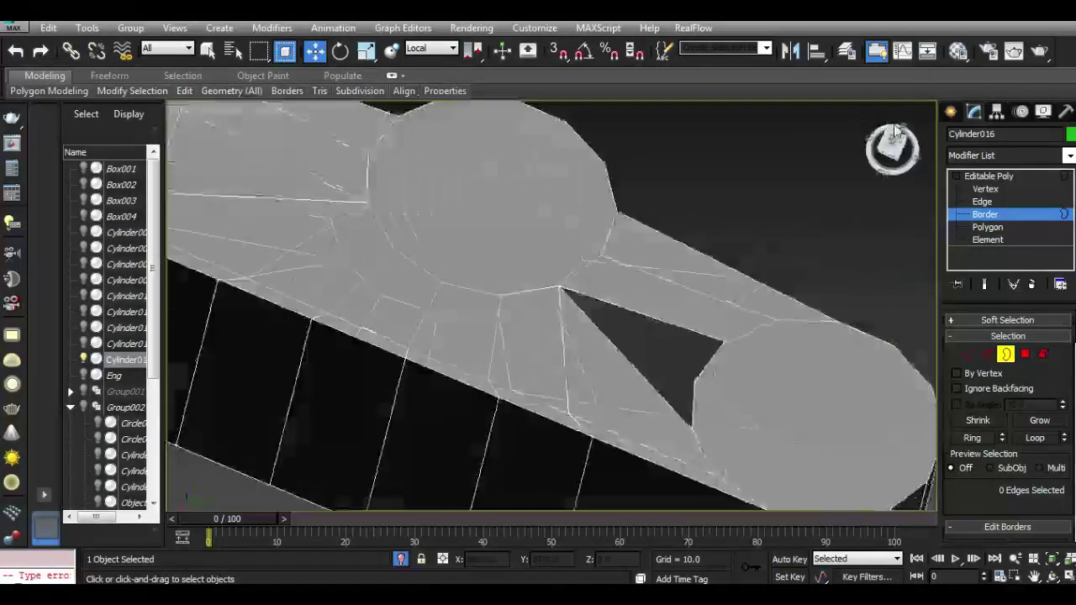
{"action": "left_click", "coordinate": [1025, 354]}
{"action": "left_click", "coordinate": [664, 361]}
{"action": "left_click", "coordinate": [915, 188]}
{"action": "mouse_move", "coordinate": [893, 145]}
{"action": "left_mouse_down"}
{"action": "mouse_move", "coordinate": [872, 145]}
{"action": "mouse_move", "coordinate": [903, 158]}
{"action": "mouse_move", "coordinate": [879, 165]}
{"action": "left_mouse_up"}
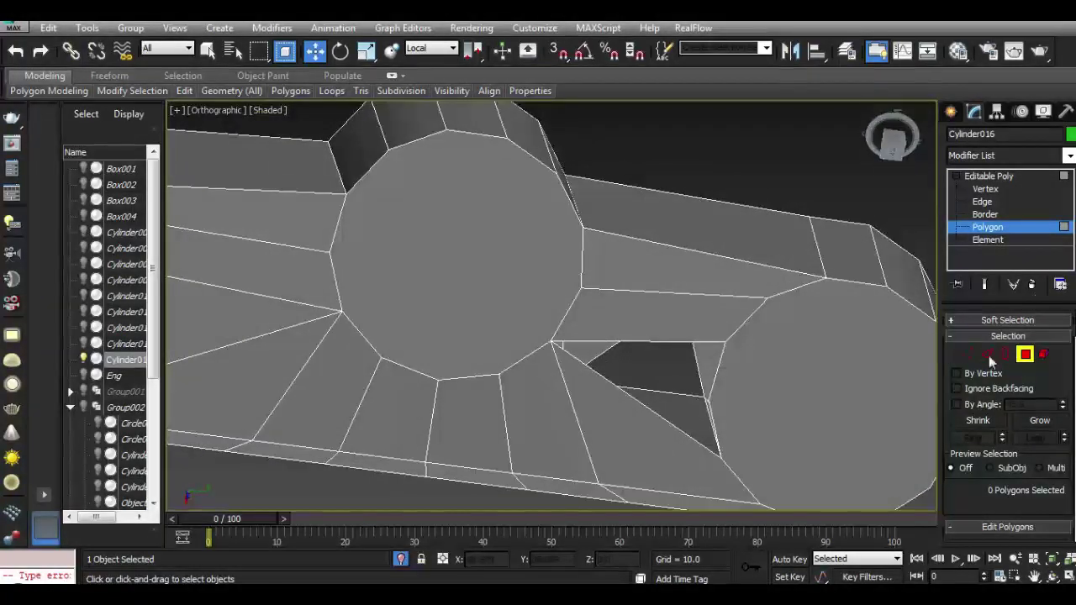
{"action": "left_click", "coordinate": [1005, 354]}
{"action": "scroll", "coordinate": [945, 339], "scroll_direction": "down", "scroll_amount": 2}
{"action": "scroll", "coordinate": [944, 339], "scroll_direction": "down", "scroll_amount": 2}
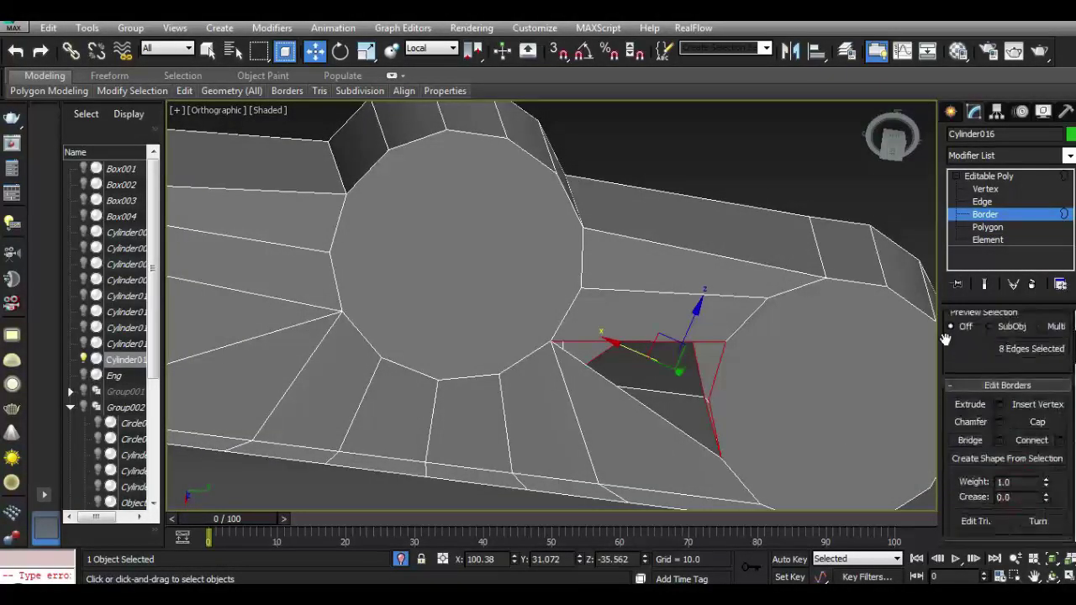
{"action": "mouse_move", "coordinate": [880, 155]}
{"action": "left_mouse_down"}
{"action": "mouse_move", "coordinate": [898, 157]}
{"action": "mouse_move", "coordinate": [894, 139]}
{"action": "mouse_move", "coordinate": [941, 257]}
{"action": "left_mouse_up"}
Delete the stray triangular face in the clamp's top surface and check the border.
{"action": "key", "text": "4"}
{"action": "left_click", "coordinate": [687, 381]}
{"action": "key", "text": "Delete"}
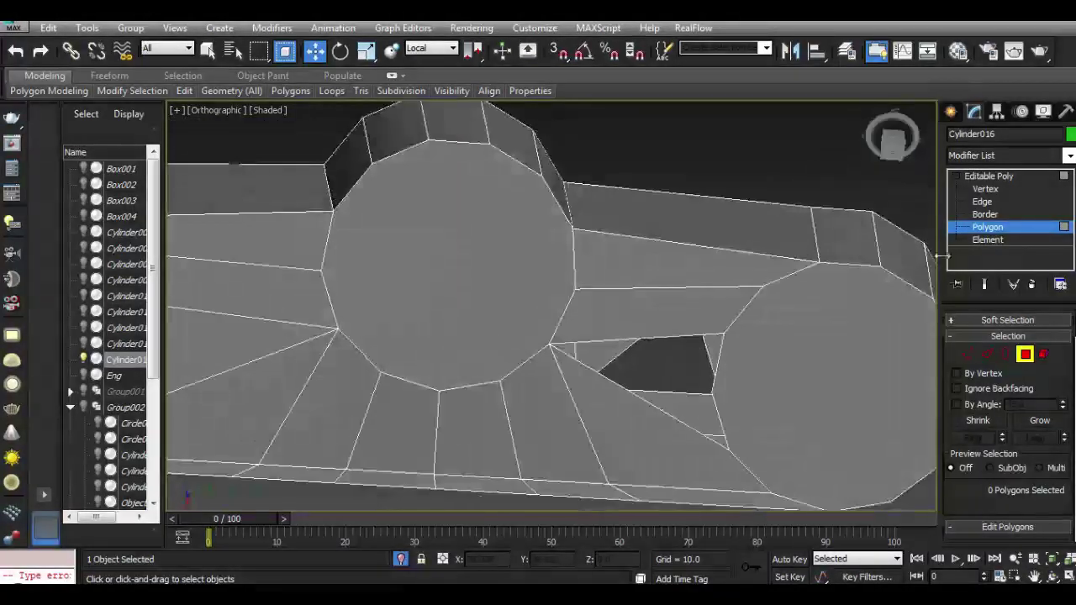
{"action": "key", "text": "3"}
{"action": "left_click", "coordinate": [685, 373]}
{"action": "mouse_move", "coordinate": [893, 139]}
{"action": "left_mouse_down"}
{"action": "mouse_move", "coordinate": [903, 143]}
{"action": "mouse_move", "coordinate": [856, 421]}
{"action": "mouse_move", "coordinate": [859, 409]}
{"action": "mouse_move", "coordinate": [714, 427]}
{"action": "left_mouse_up"}
{"action": "scroll", "coordinate": [1042, 486], "scroll_direction": "down", "scroll_amount": 2}
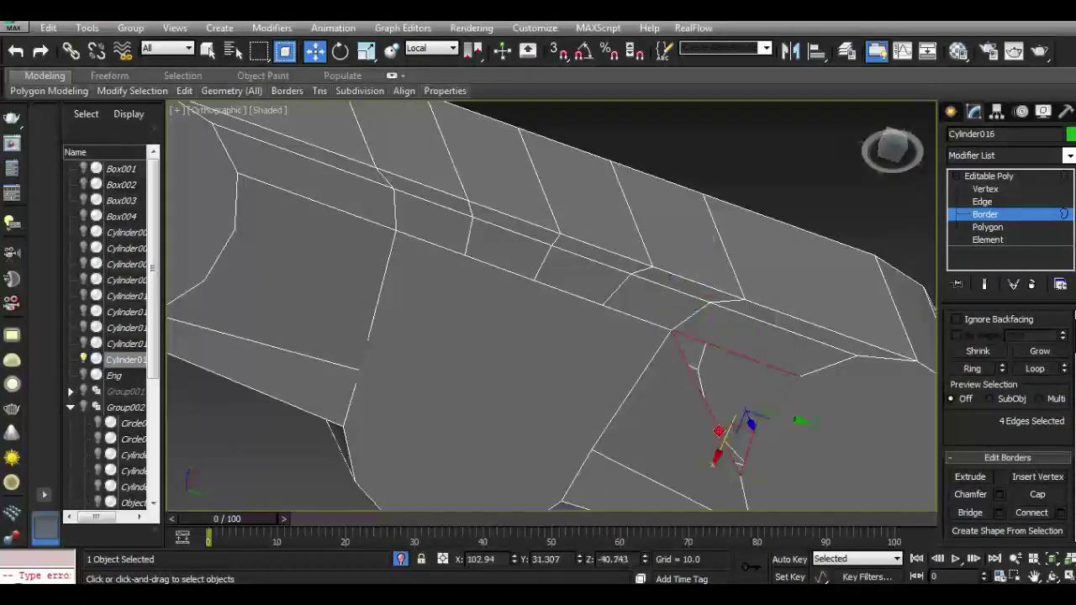
Exit sub-object editing, deselect the clamp and zoom out to view it whole.
{"action": "left_click", "coordinate": [989, 176]}
{"action": "left_click", "coordinate": [697, 180]}
{"action": "key", "text": "z"}
{"action": "mouse_move", "coordinate": [912, 183]}
{"action": "left_mouse_down"}
{"action": "mouse_move", "coordinate": [890, 169]}
{"action": "mouse_move", "coordinate": [891, 279]}
{"action": "mouse_move", "coordinate": [877, 283]}
{"action": "mouse_move", "coordinate": [648, 237]}
{"action": "left_mouse_up"}
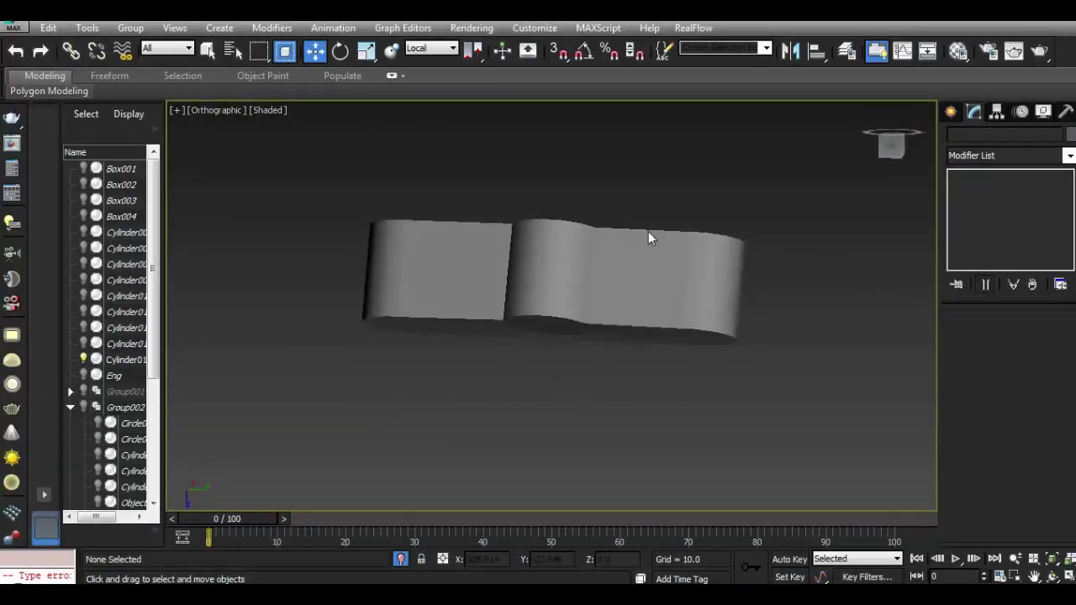
Turn off Isolate Selection to show the whole motorcycle and frame Cylinder016 among the forks.
{"action": "left_click", "coordinate": [402, 561]}
{"action": "left_click", "coordinate": [778, 354]}
{"action": "key", "text": "z"}
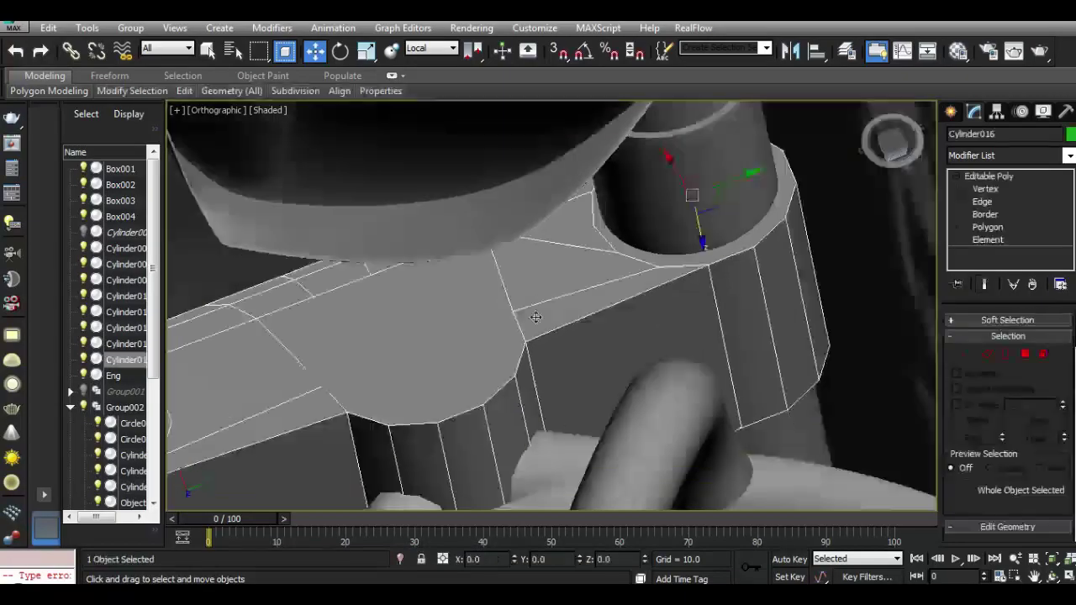
{"action": "mouse_move", "coordinate": [893, 151]}
{"action": "left_mouse_down"}
{"action": "mouse_move", "coordinate": [899, 424]}
{"action": "mouse_move", "coordinate": [799, 379]}
{"action": "mouse_move", "coordinate": [822, 398]}
{"action": "left_mouse_up"}
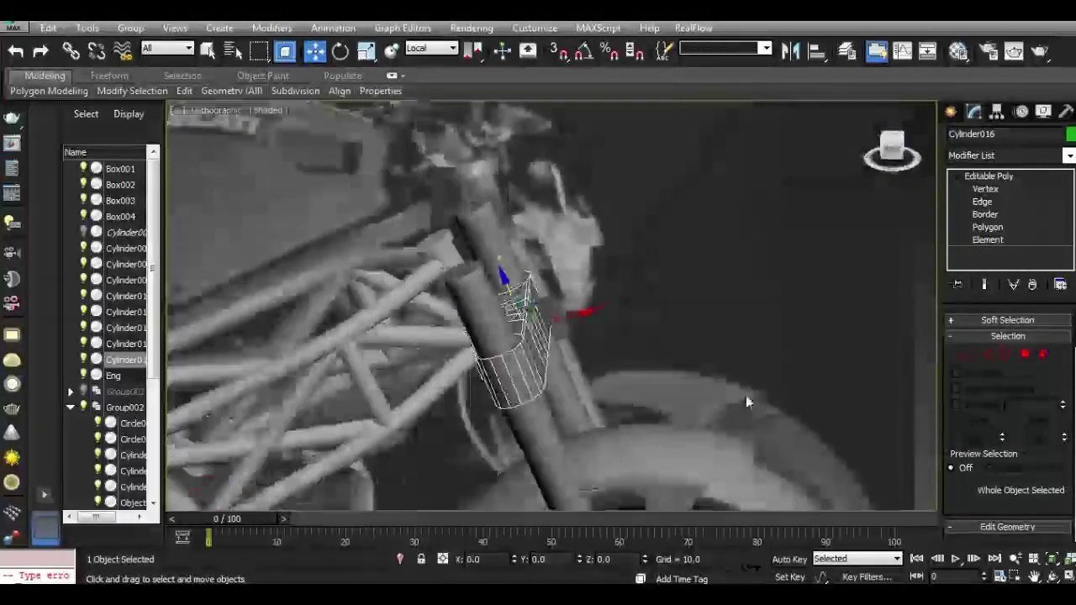
{"action": "middle_click_drag", "start_coordinate": [755, 234], "coordinate": [686, 412], "text": "alt"}
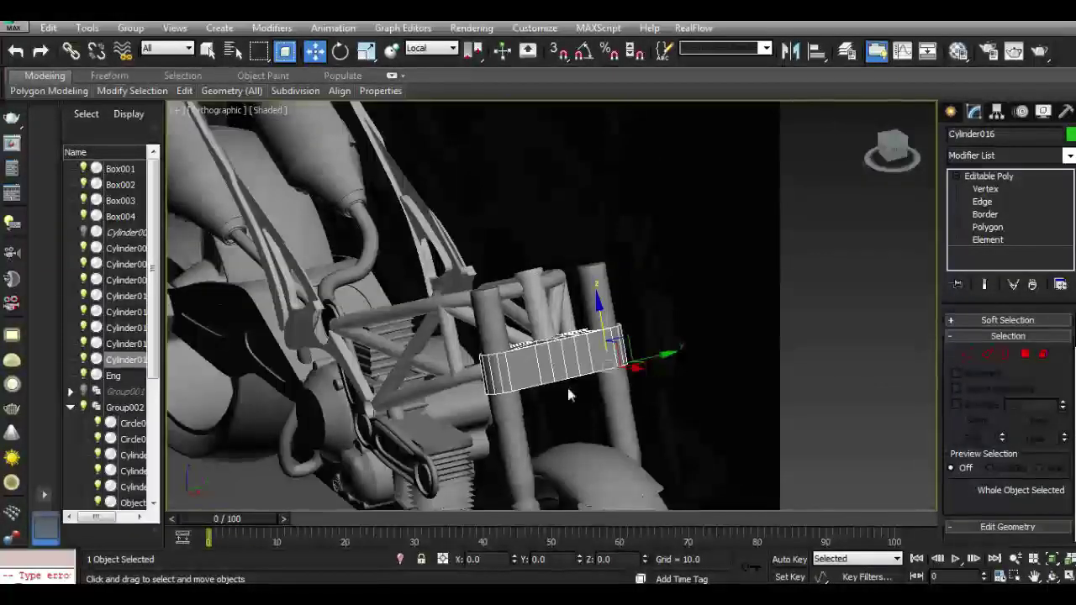
{"action": "scroll", "coordinate": [567, 391], "scroll_direction": "up", "scroll_amount": 3}
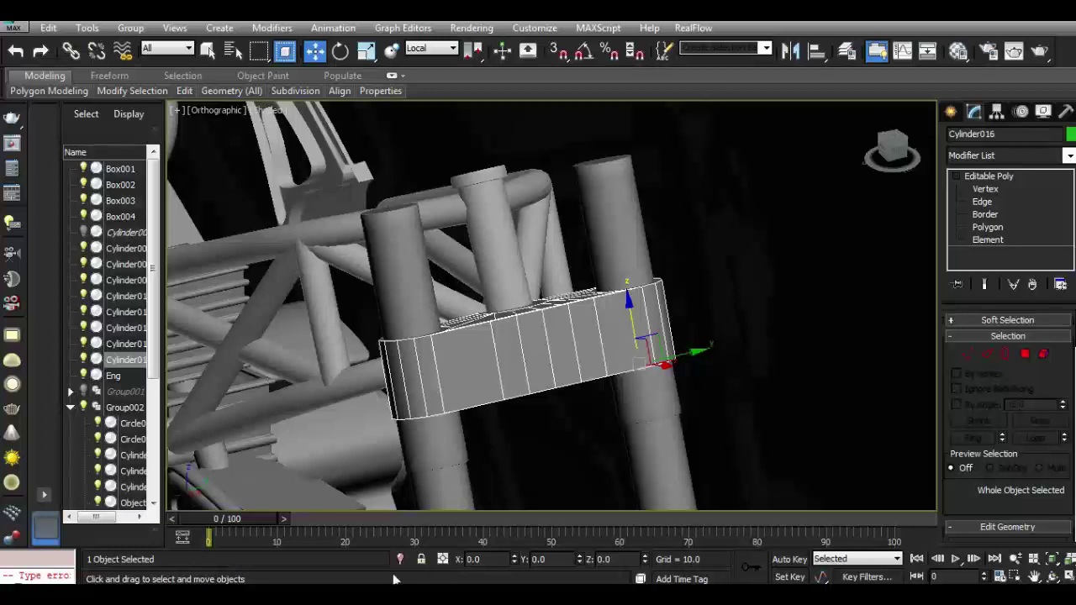
Select Cylinder016 and move it up the Z axis onto the fork tubes.
{"action": "left_click", "coordinate": [401, 560]}
{"action": "left_click", "coordinate": [14, 28]}
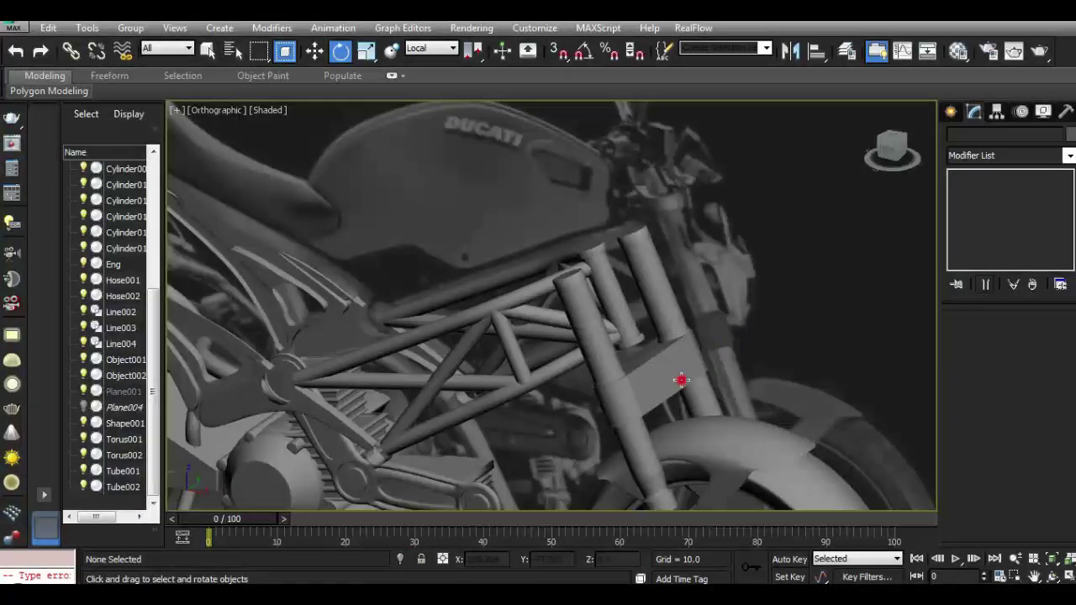
{"action": "left_click", "coordinate": [682, 381]}
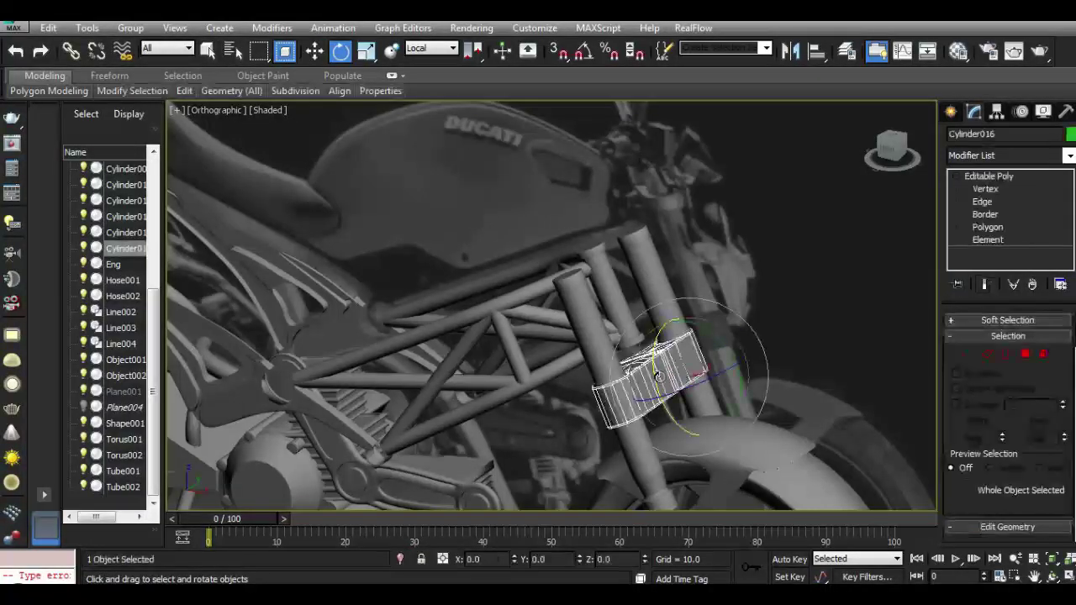
{"action": "scroll", "coordinate": [664, 382], "scroll_direction": "up", "scroll_amount": 2}
{"action": "left_click", "coordinate": [314, 51]}
{"action": "left_click_drag", "start_coordinate": [678, 320], "coordinate": [594, 183]}
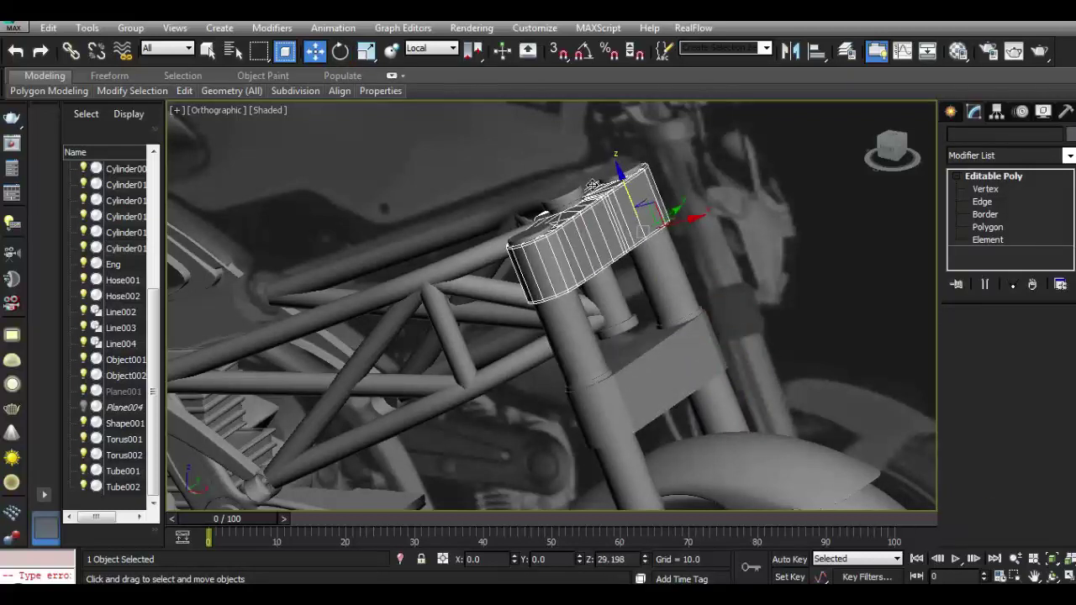
Shift-drag the clamp band to clone it as Cylinder017.
{"action": "left_click_drag", "start_coordinate": [595, 186], "coordinate": [595, 180], "text": "shift"}
{"action": "left_click", "coordinate": [541, 364]}
{"action": "mouse_move", "coordinate": [540, 365]}
{"action": "middle_mouse_down", "text": "alt"}
{"action": "mouse_move", "coordinate": [192, 139]}
{"action": "mouse_move", "coordinate": [890, 156]}
{"action": "middle_mouse_up", "text": "alt"}
{"action": "scroll", "coordinate": [568, 229], "scroll_direction": "up", "scroll_amount": 3}
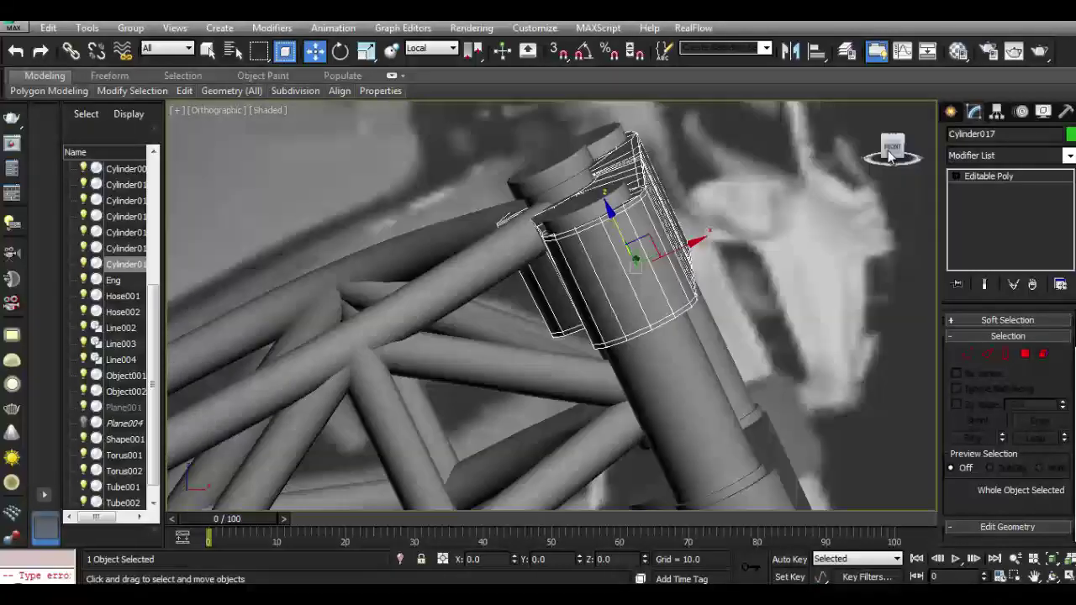
{"action": "mouse_move", "coordinate": [889, 157]}
{"action": "left_mouse_down"}
{"action": "mouse_move", "coordinate": [837, 140]}
{"action": "mouse_move", "coordinate": [889, 144]}
{"action": "mouse_move", "coordinate": [841, 158]}
{"action": "mouse_move", "coordinate": [906, 168]}
{"action": "mouse_move", "coordinate": [892, 161]}
{"action": "mouse_move", "coordinate": [899, 155]}
{"action": "left_mouse_up"}
Scale Cylinder017 to about 46% on Z and lift it to the fork-tube tops.
{"action": "left_click", "coordinate": [366, 51]}
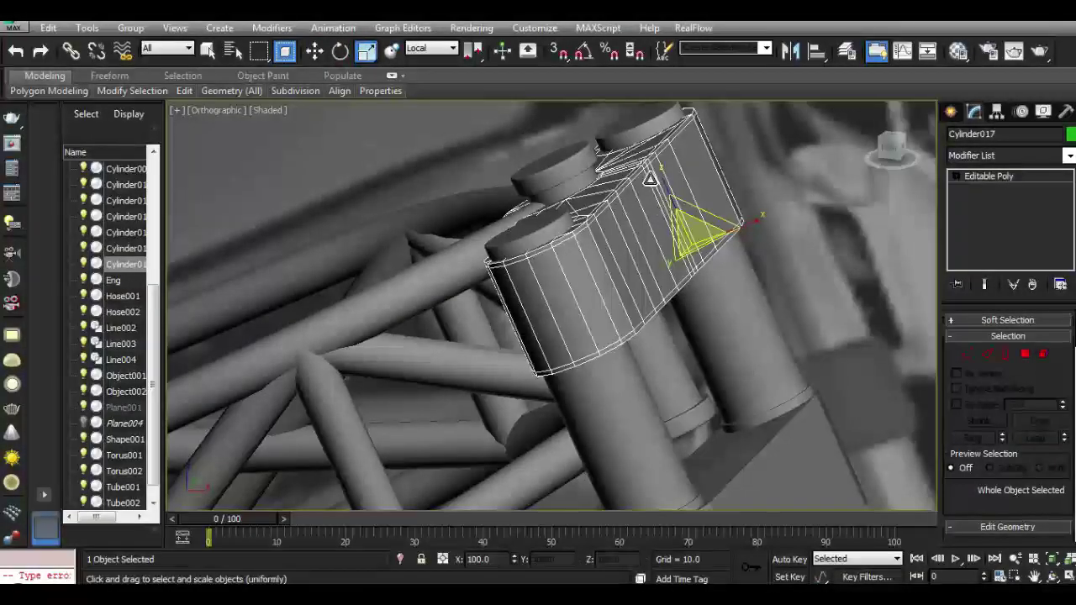
{"action": "left_click_drag", "start_coordinate": [650, 179], "coordinate": [691, 223]}
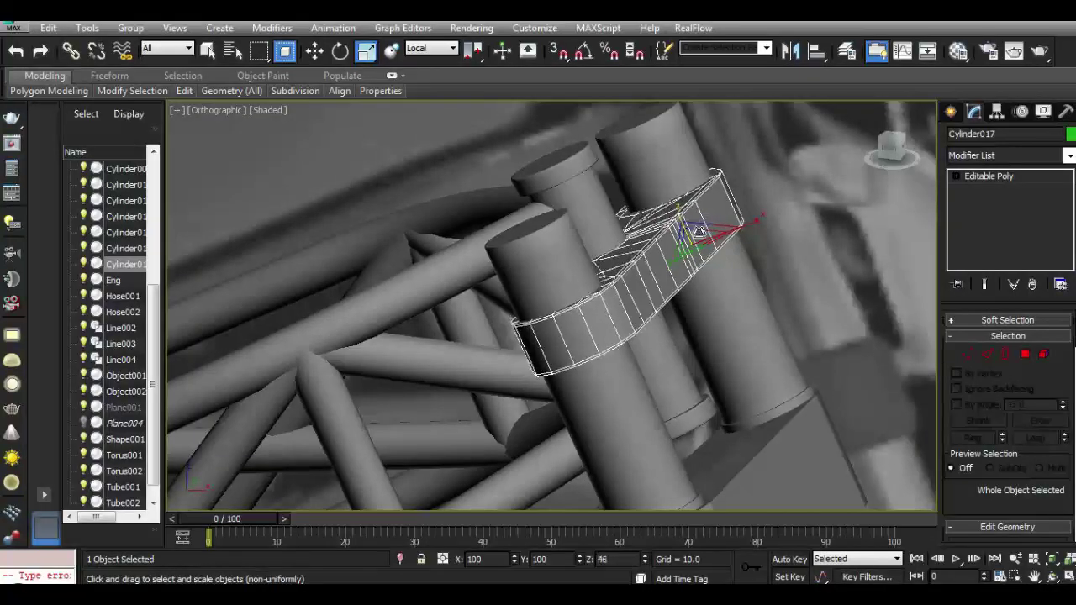
{"action": "left_click", "coordinate": [339, 51]}
{"action": "mouse_move", "coordinate": [689, 217]}
{"action": "left_mouse_down"}
{"action": "mouse_move", "coordinate": [618, 143]}
{"action": "mouse_move", "coordinate": [639, 133]}
{"action": "left_mouse_up"}
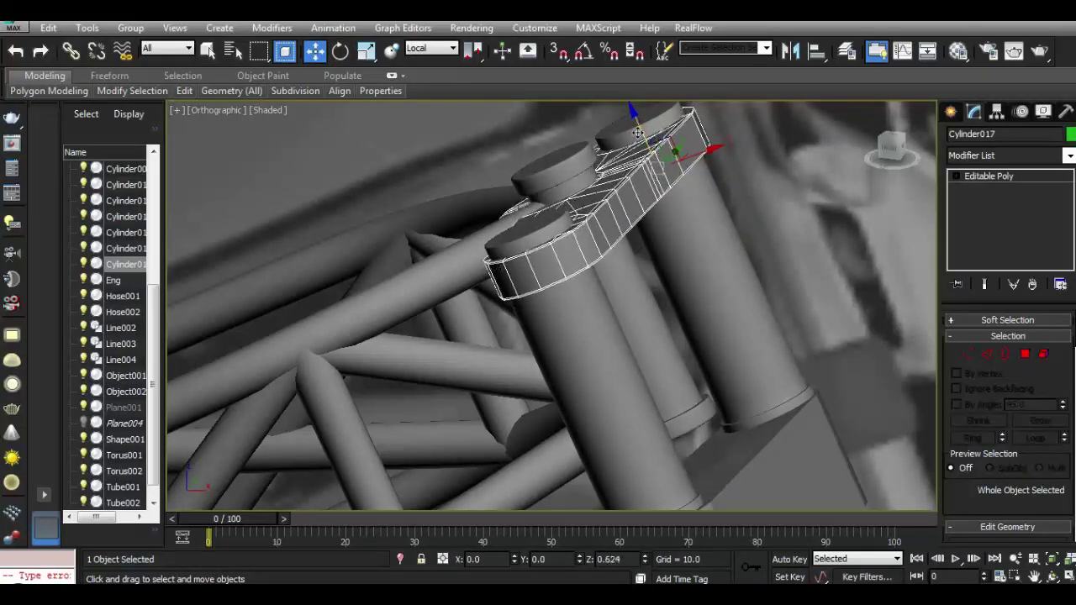
{"action": "left_click", "coordinate": [638, 290]}
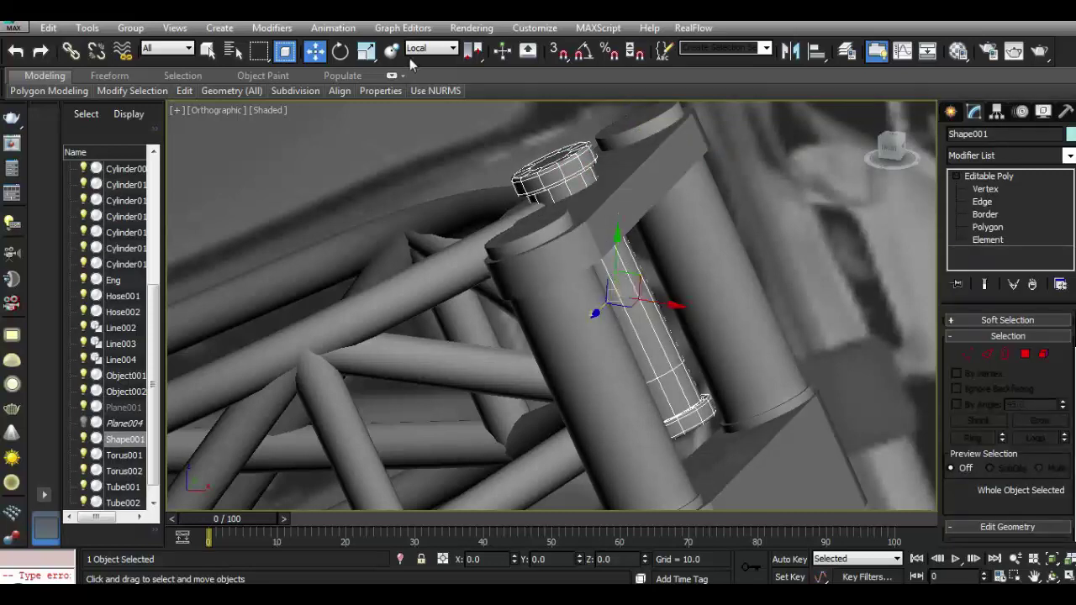
{"action": "left_click", "coordinate": [433, 48]}
{"action": "left_click", "coordinate": [428, 83]}
{"action": "left_click", "coordinate": [433, 48]}
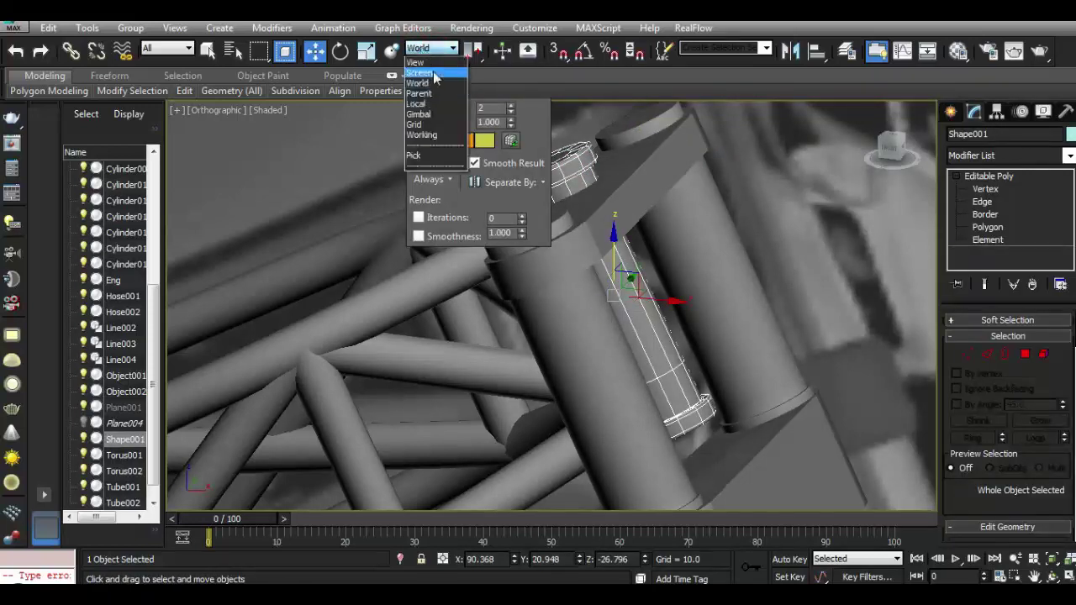
{"action": "left_click", "coordinate": [445, 104]}
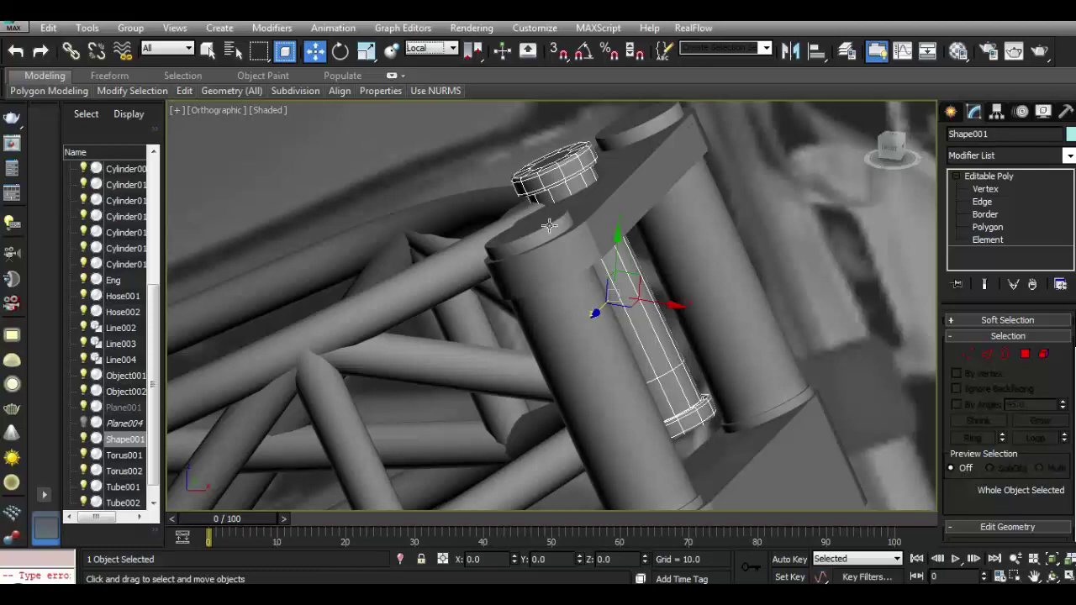
{"action": "left_click", "coordinate": [440, 63]}
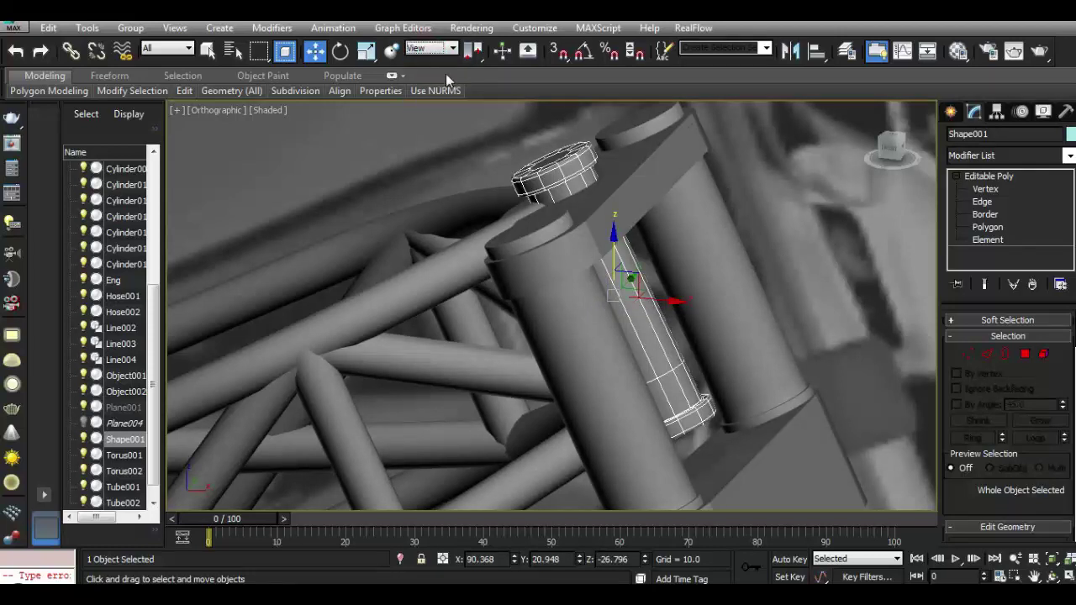
{"action": "key", "text": "f"}
{"action": "key", "text": "z"}
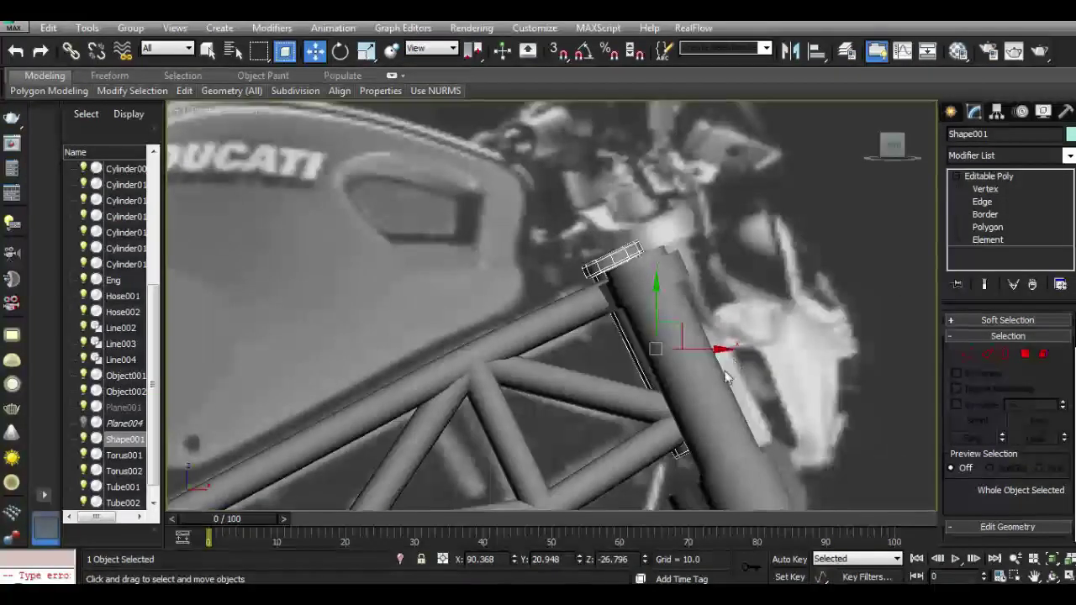
{"action": "left_click", "coordinate": [402, 561]}
{"action": "left_click", "coordinate": [404, 561]}
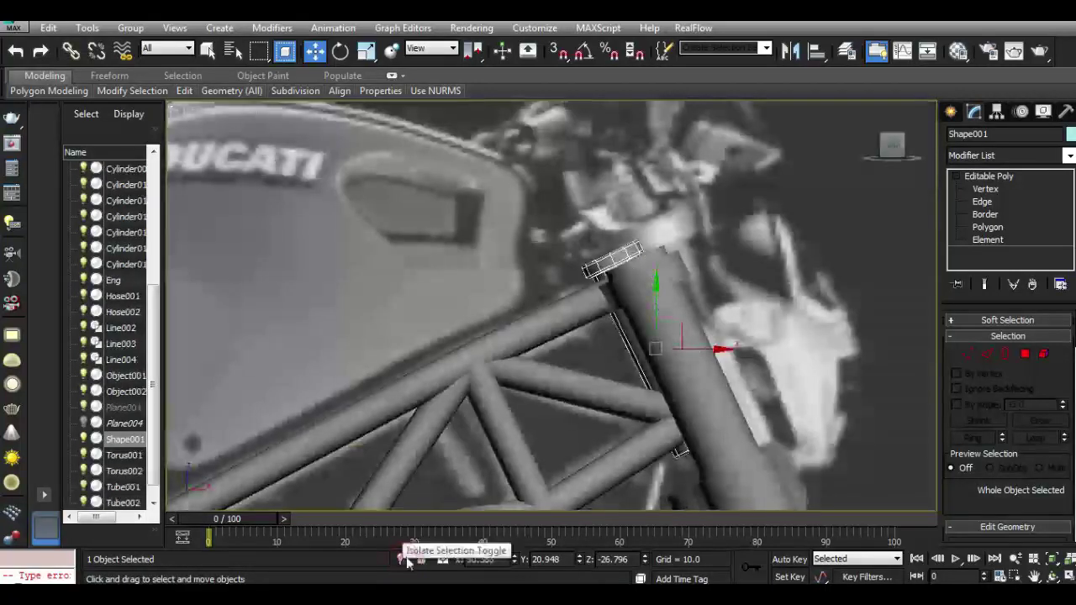
{"action": "left_click", "coordinate": [429, 47]}
{"action": "left_click", "coordinate": [439, 101]}
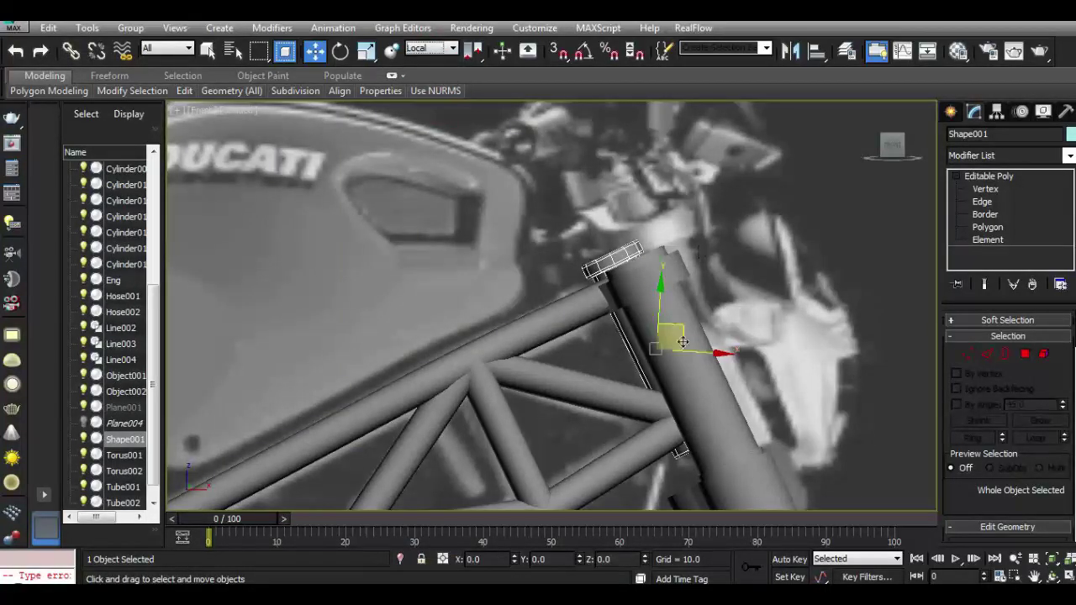
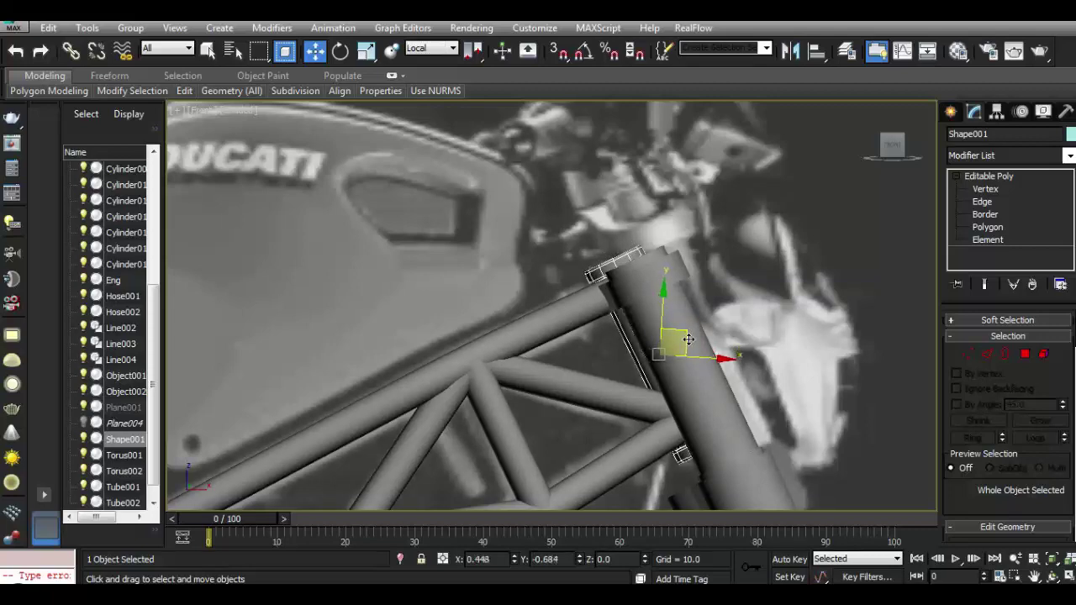
At Polygon level, select Shape001's bottom end cap and grow the selection onto the lower side faces.
{"action": "left_click_drag", "start_coordinate": [884, 147], "coordinate": [807, 142]}
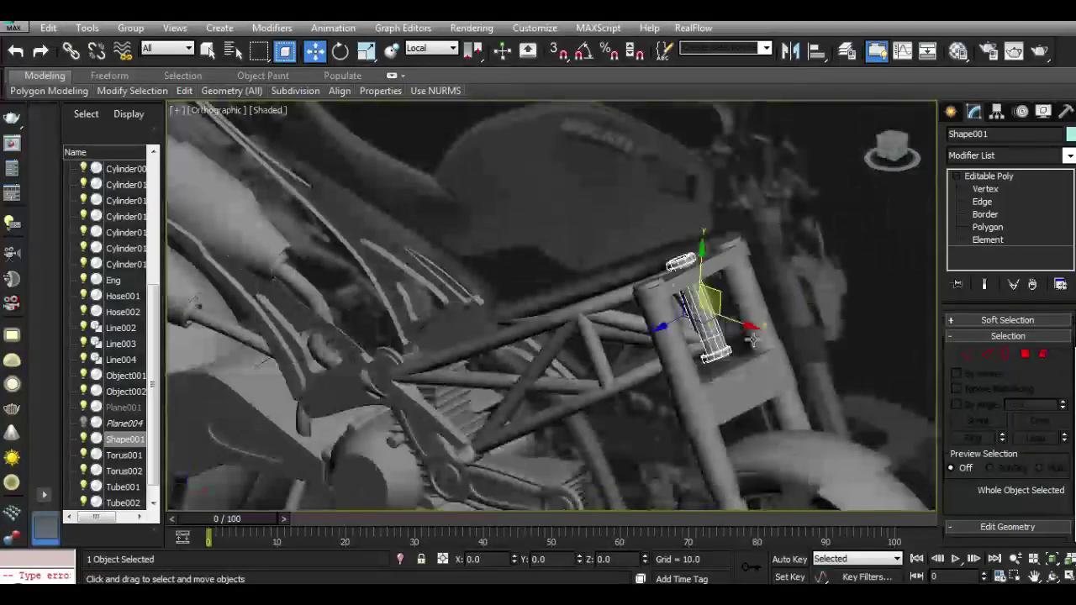
{"action": "left_click_drag", "start_coordinate": [807, 146], "coordinate": [731, 367]}
{"action": "scroll", "coordinate": [711, 338], "scroll_direction": "up", "scroll_amount": 5}
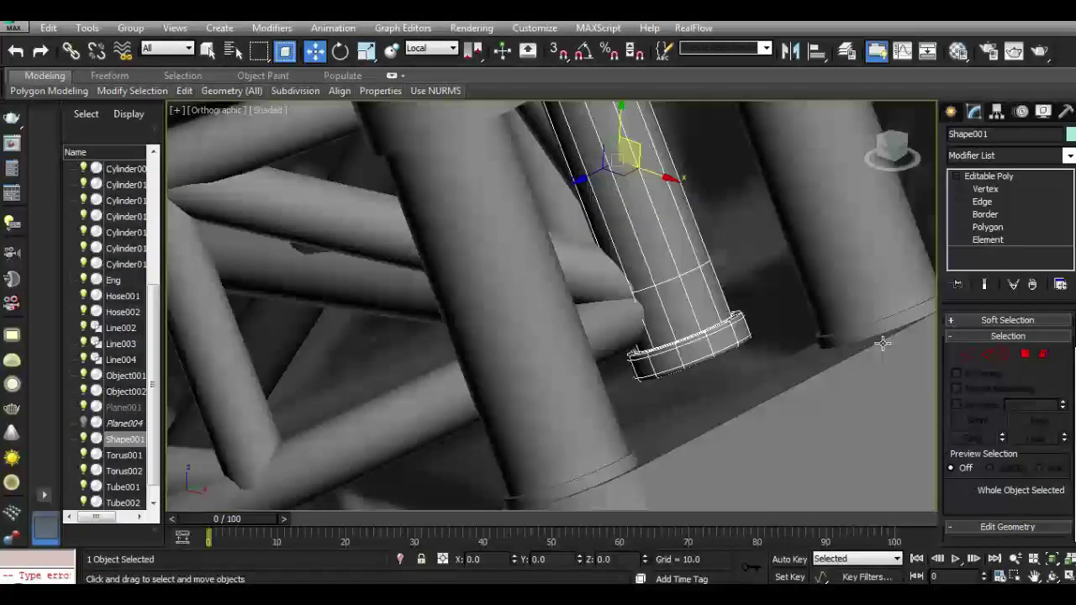
{"action": "left_click", "coordinate": [1024, 354]}
{"action": "middle_click_drag", "start_coordinate": [840, 149], "coordinate": [859, 240], "text": "alt"}
{"action": "scroll", "coordinate": [689, 408], "scroll_direction": "up", "scroll_amount": 2}
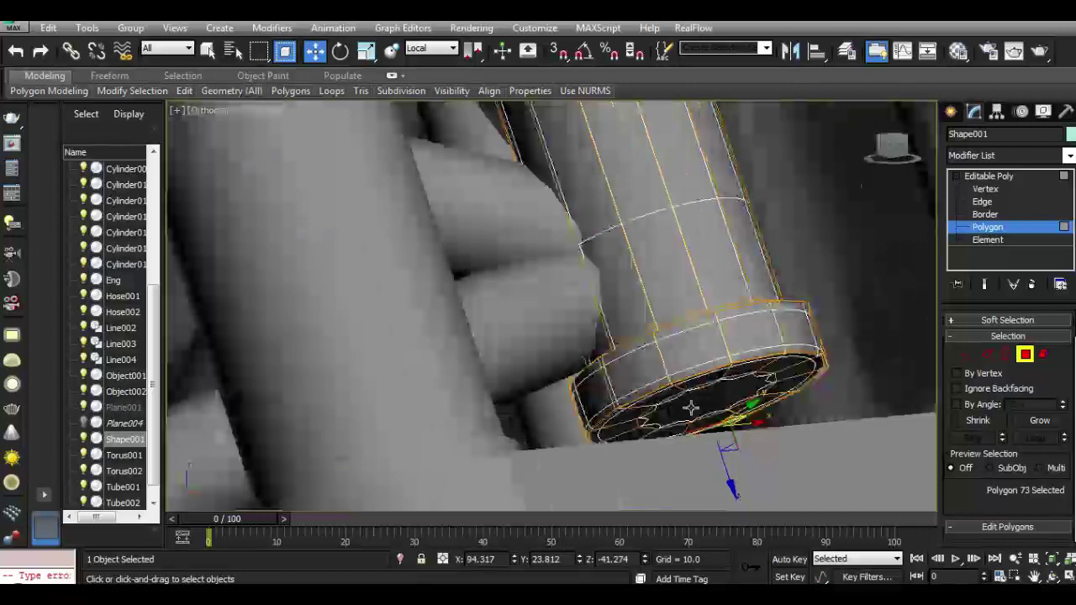
{"action": "middle_click_drag", "start_coordinate": [690, 408], "coordinate": [701, 404], "text": "alt"}
{"action": "left_click", "coordinate": [702, 405]}
{"action": "left_click", "coordinate": [1041, 421]}
{"action": "left_click", "coordinate": [1040, 422]}
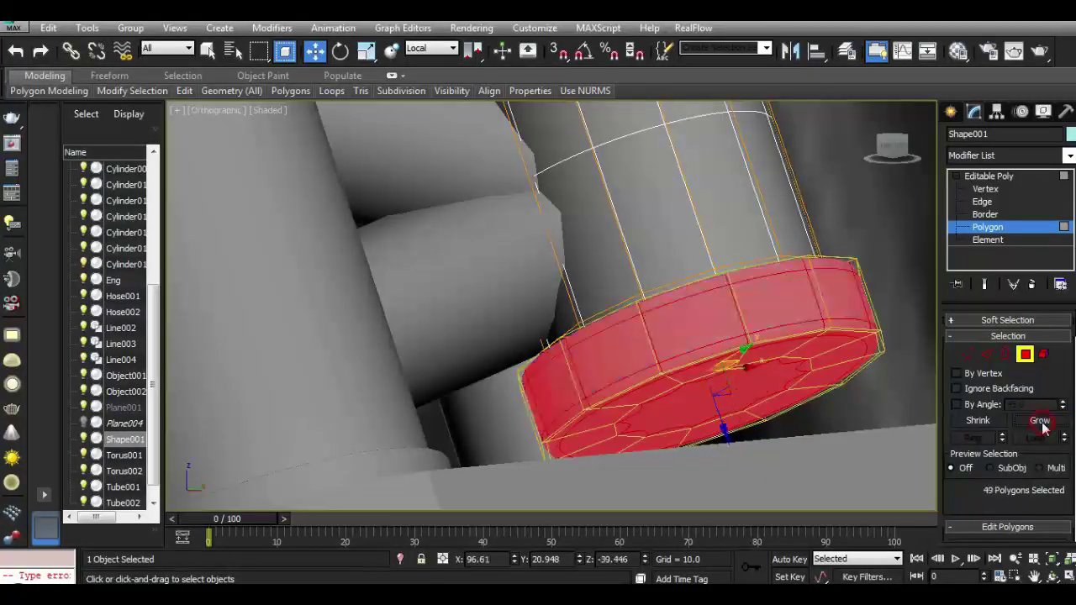
{"action": "left_click", "coordinate": [1043, 426]}
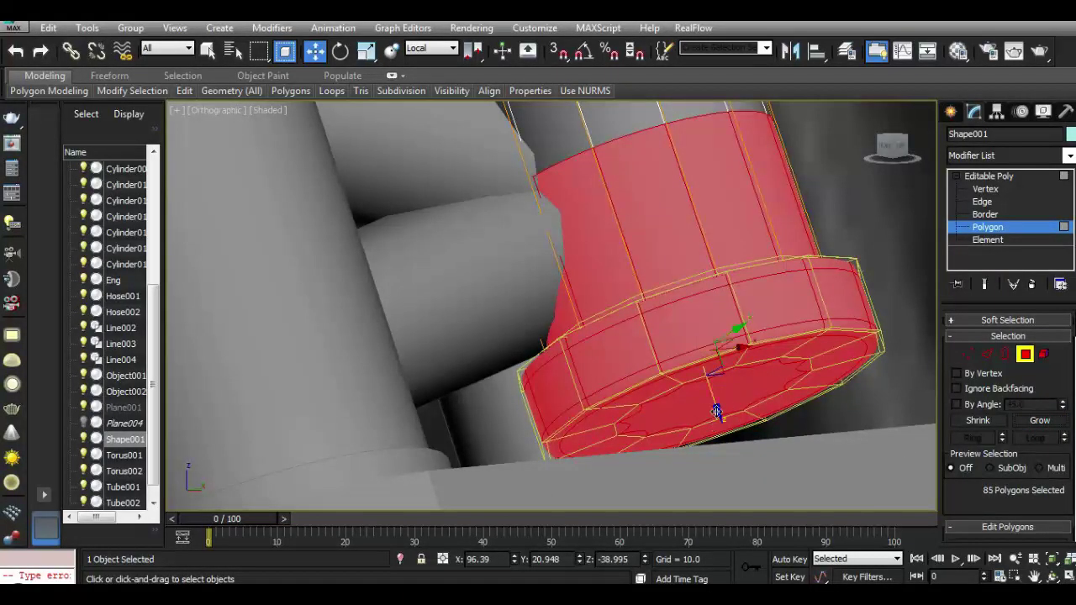
Move the selected end polygons down along Z, check them, and return to object level.
{"action": "left_click_drag", "start_coordinate": [716, 411], "coordinate": [736, 466]}
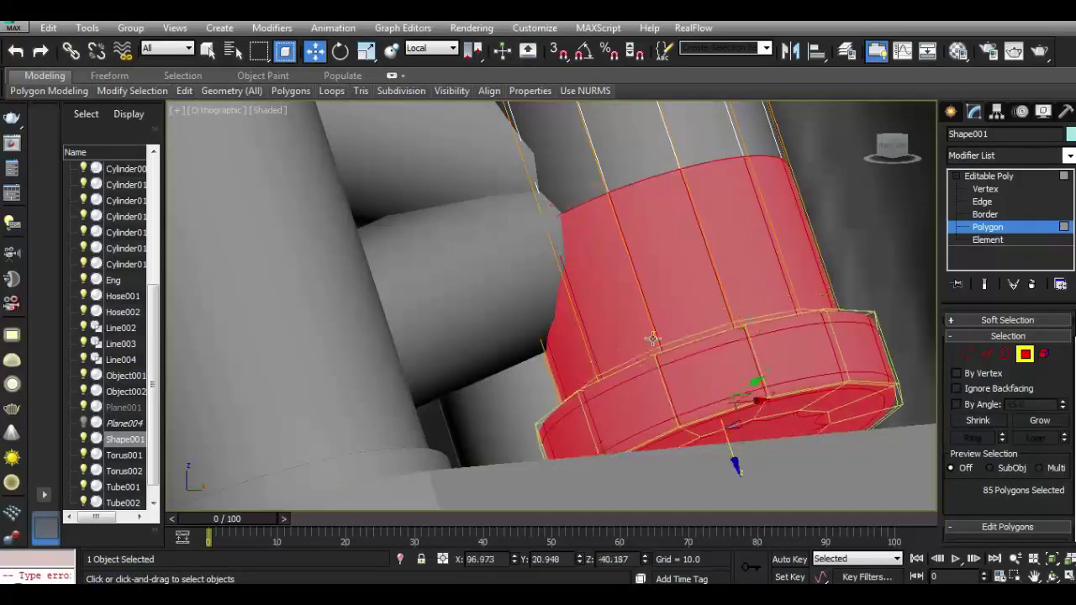
{"action": "scroll", "coordinate": [652, 339], "scroll_direction": "down", "scroll_amount": 5}
{"action": "left_click_drag", "start_coordinate": [893, 156], "coordinate": [914, 175]}
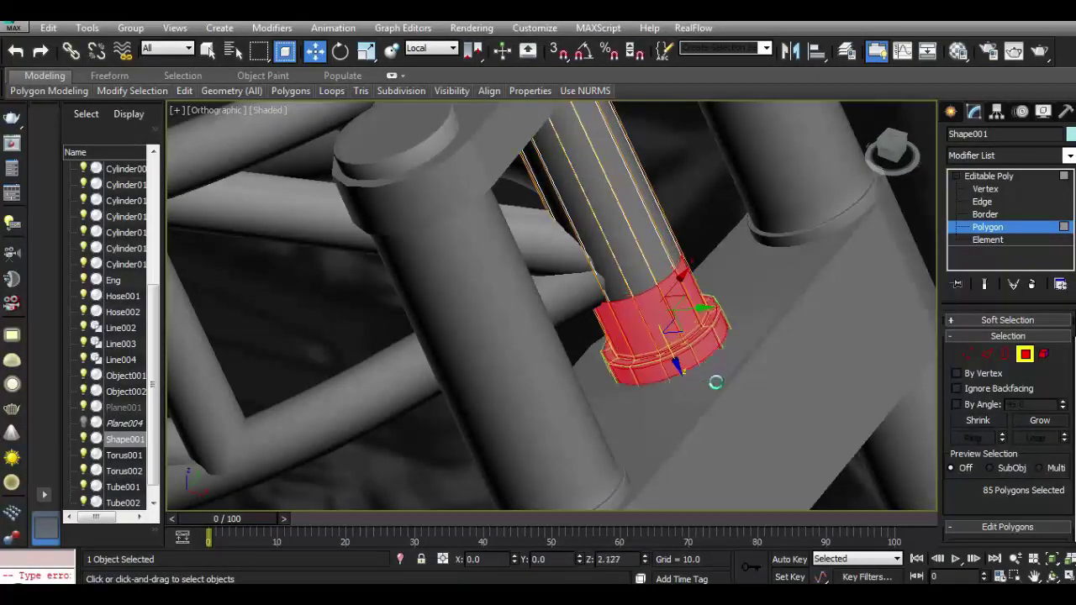
{"action": "mouse_move", "coordinate": [660, 321]}
{"action": "middle_mouse_down", "text": "alt"}
{"action": "mouse_move", "coordinate": [174, 138]}
{"action": "mouse_move", "coordinate": [545, 170]}
{"action": "middle_mouse_up", "text": "alt"}
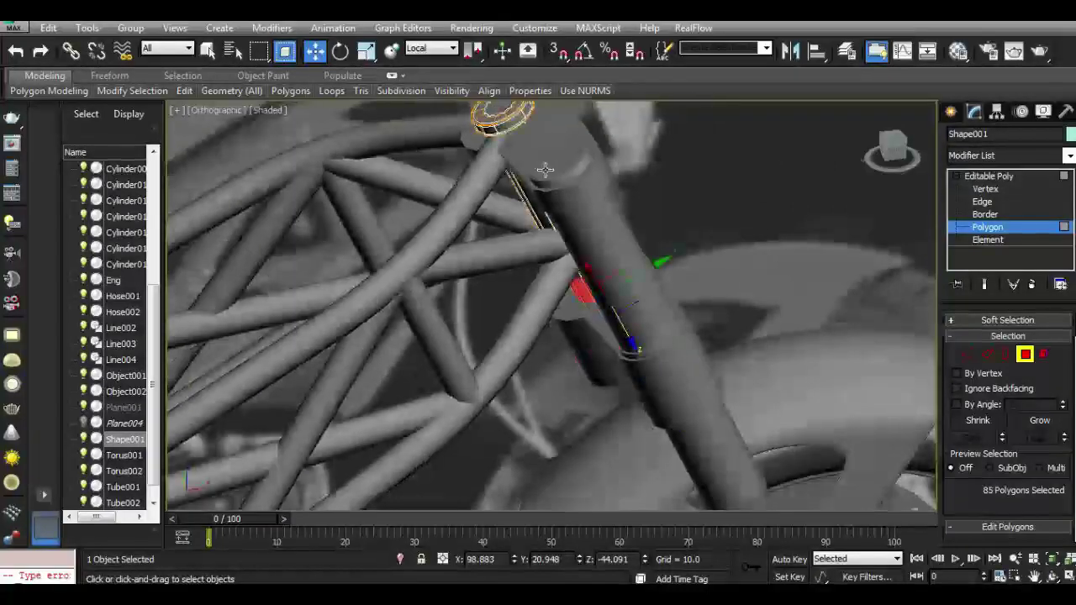
{"action": "scroll", "coordinate": [545, 170], "scroll_direction": "down", "scroll_amount": 3}
{"action": "left_click_drag", "start_coordinate": [891, 153], "coordinate": [894, 161]}
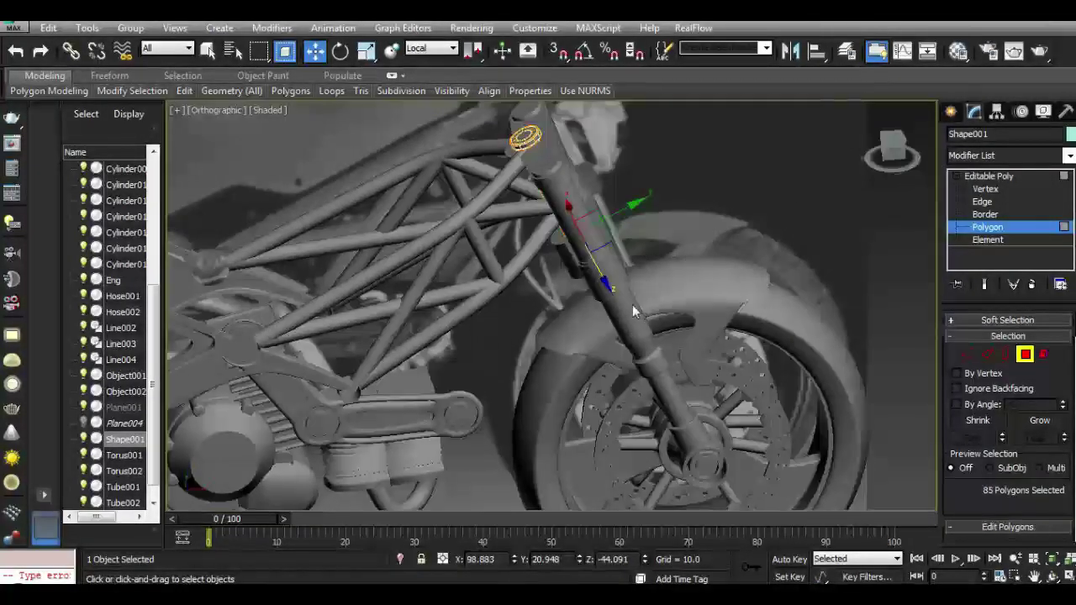
{"action": "left_click", "coordinate": [990, 175]}
Select the fork crown clamp Cylinder016 and nudge it slightly down and sideways.
{"action": "left_click", "coordinate": [629, 312]}
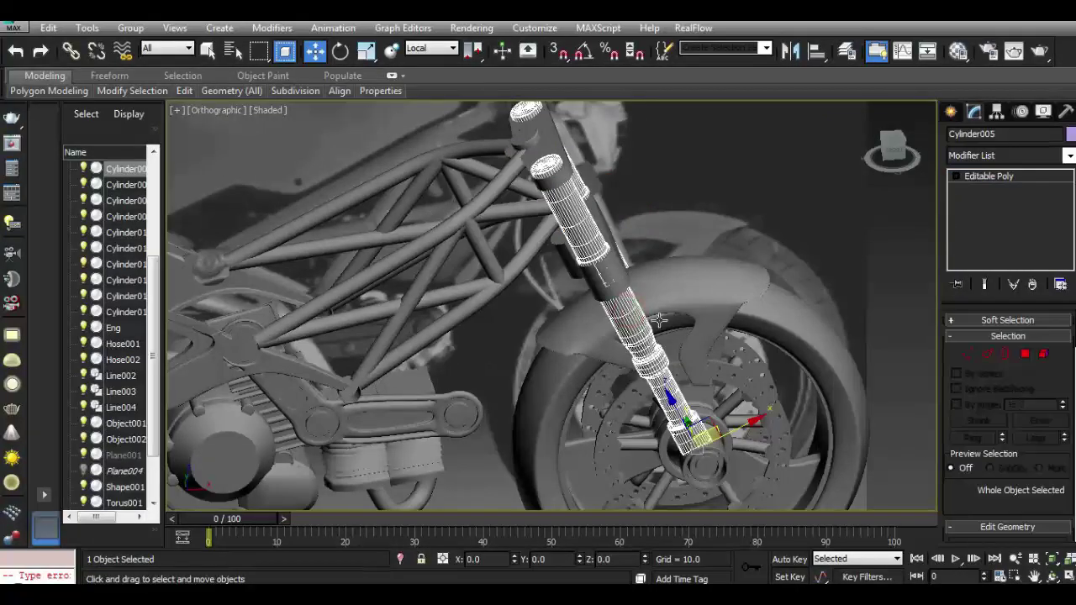
{"action": "left_click", "coordinate": [884, 157]}
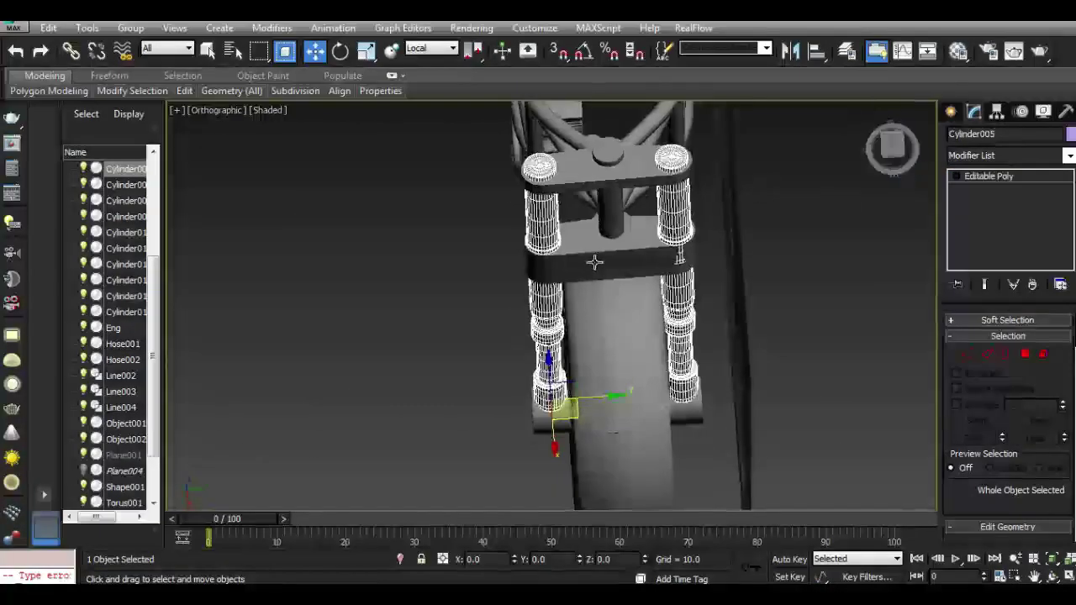
{"action": "scroll", "coordinate": [620, 244], "scroll_direction": "up", "scroll_amount": 3}
{"action": "left_click", "coordinate": [622, 256]}
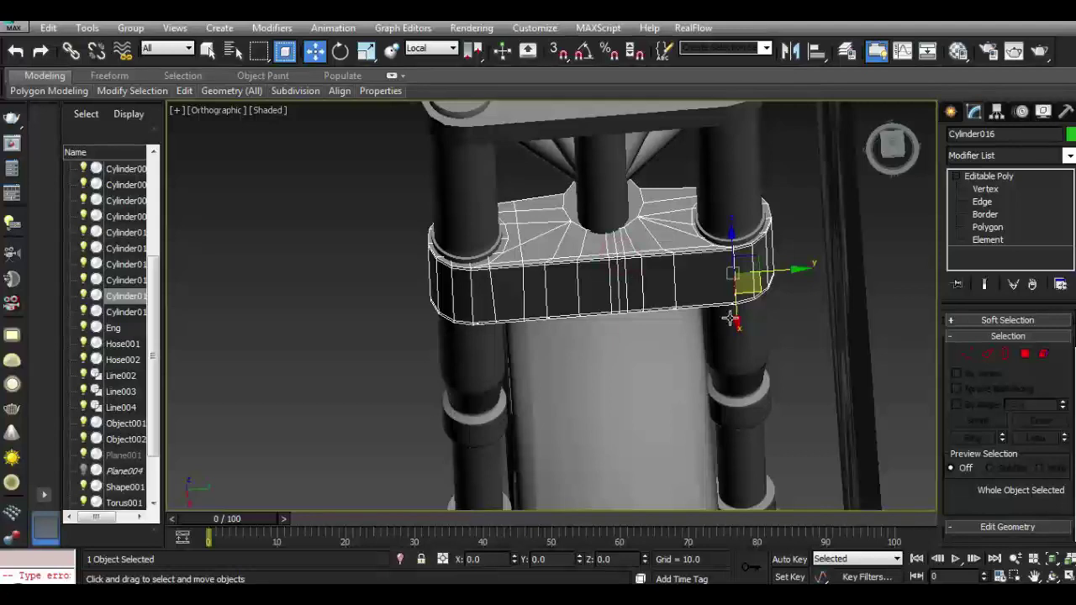
{"action": "left_click_drag", "start_coordinate": [736, 321], "coordinate": [738, 328]}
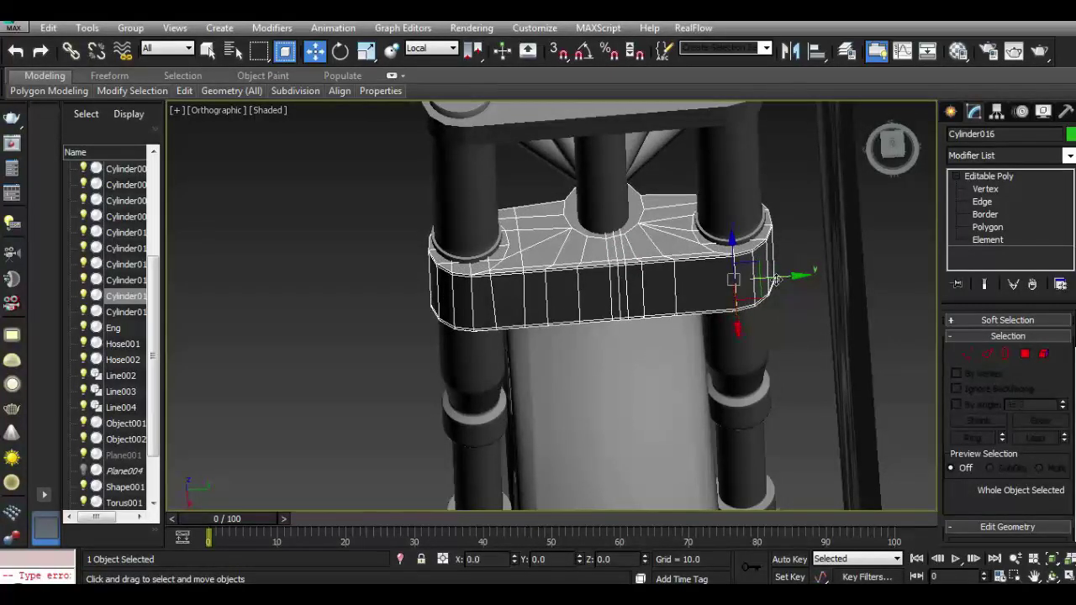
{"action": "left_click_drag", "start_coordinate": [777, 280], "coordinate": [774, 278]}
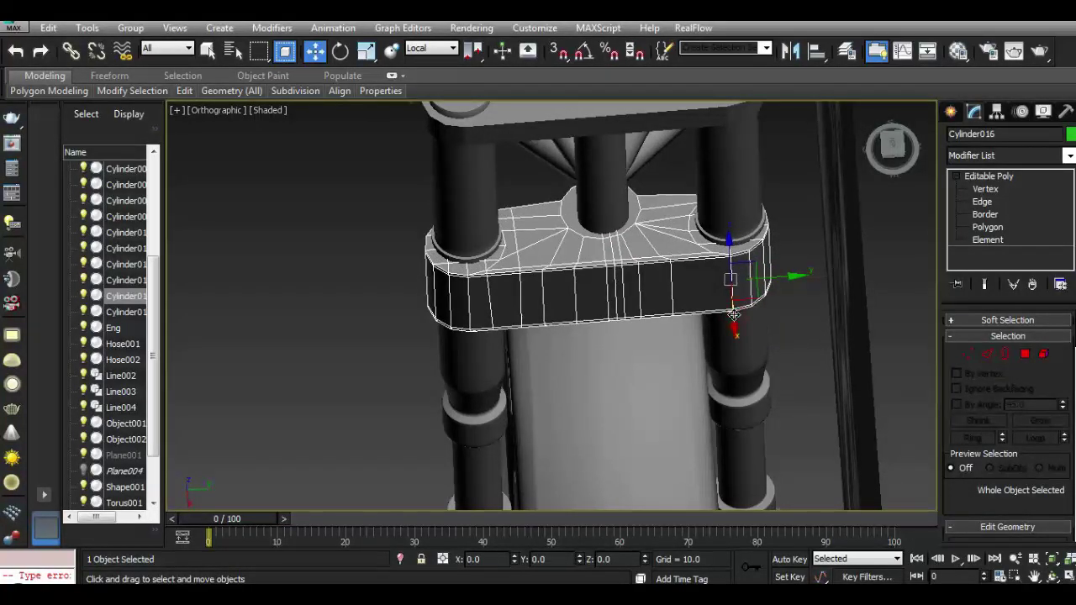
Orbit around the front fork to inspect the repositioned Cylinder016 collar, reselecting it.
{"action": "mouse_move", "coordinate": [893, 147]}
{"action": "left_mouse_down"}
{"action": "mouse_move", "coordinate": [278, 510]}
{"action": "mouse_move", "coordinate": [268, 114]}
{"action": "mouse_move", "coordinate": [238, 119]}
{"action": "mouse_move", "coordinate": [655, 301]}
{"action": "left_mouse_up"}
{"action": "middle_click_drag", "start_coordinate": [655, 300], "coordinate": [609, 225], "text": "alt"}
{"action": "mouse_move", "coordinate": [896, 165]}
{"action": "left_mouse_down"}
{"action": "mouse_move", "coordinate": [779, 121]}
{"action": "mouse_move", "coordinate": [810, 135]}
{"action": "mouse_move", "coordinate": [797, 175]}
{"action": "mouse_move", "coordinate": [891, 156]}
{"action": "mouse_move", "coordinate": [205, 133]}
{"action": "mouse_move", "coordinate": [261, 148]}
{"action": "mouse_move", "coordinate": [910, 145]}
{"action": "mouse_move", "coordinate": [573, 333]}
{"action": "left_mouse_up"}
{"action": "scroll", "coordinate": [573, 333], "scroll_direction": "down", "scroll_amount": 2}
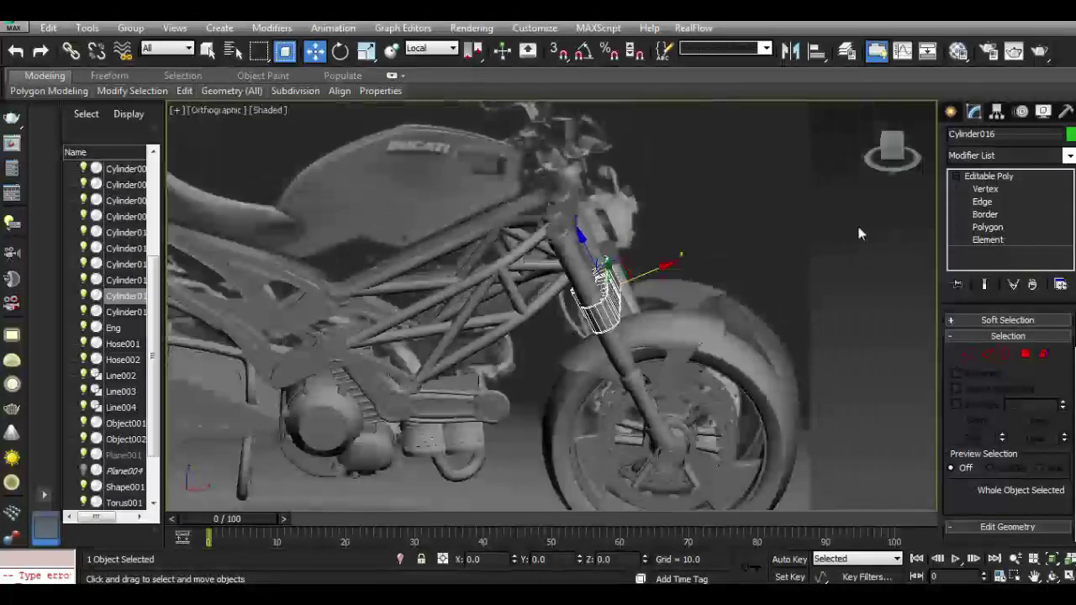
{"action": "left_click", "coordinate": [856, 221]}
{"action": "scroll", "coordinate": [599, 274], "scroll_direction": "up", "scroll_amount": 3}
{"action": "mouse_move", "coordinate": [887, 158]}
{"action": "left_mouse_down"}
{"action": "mouse_move", "coordinate": [842, 150]}
{"action": "mouse_move", "coordinate": [767, 173]}
{"action": "mouse_move", "coordinate": [768, 147]}
{"action": "mouse_move", "coordinate": [815, 141]}
{"action": "mouse_move", "coordinate": [680, 297]}
{"action": "left_mouse_up"}
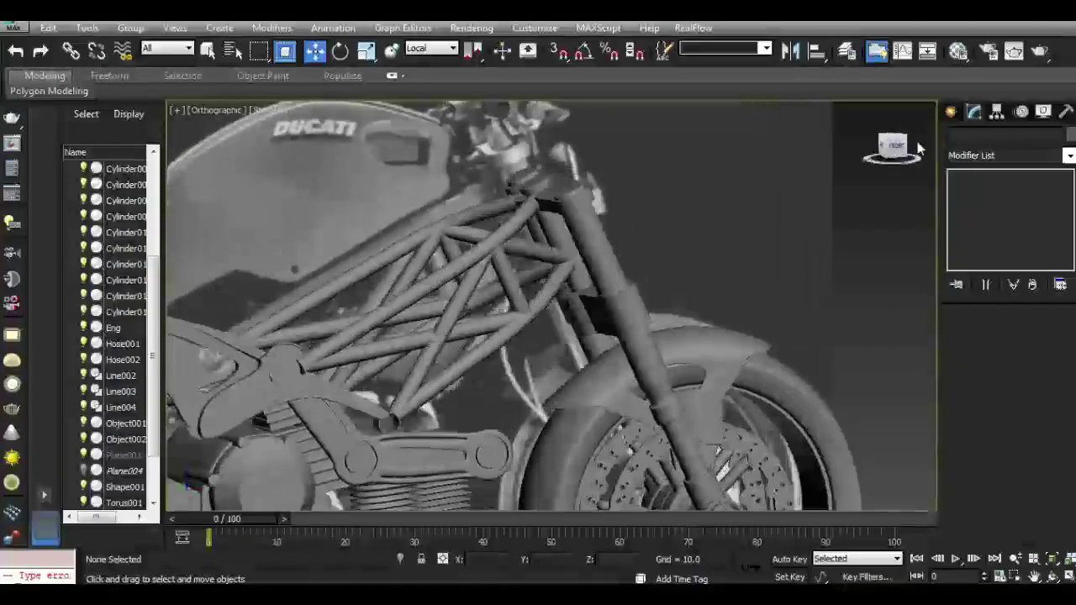
{"action": "scroll", "coordinate": [613, 305], "scroll_direction": "up", "scroll_amount": 5}
{"action": "left_click", "coordinate": [625, 320]}
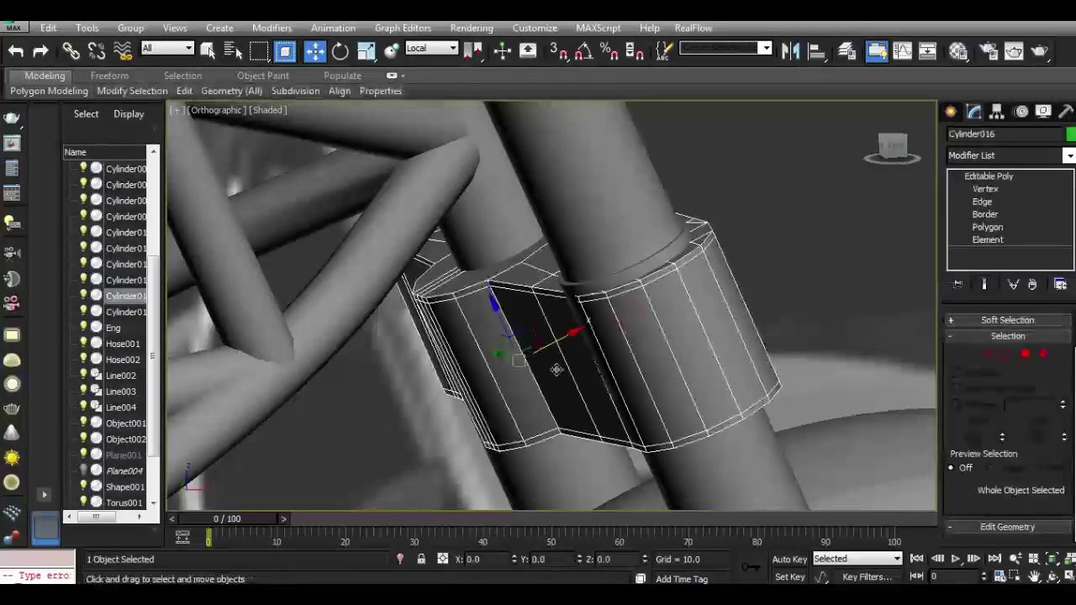
{"action": "scroll", "coordinate": [557, 327], "scroll_direction": "down", "scroll_amount": 4}
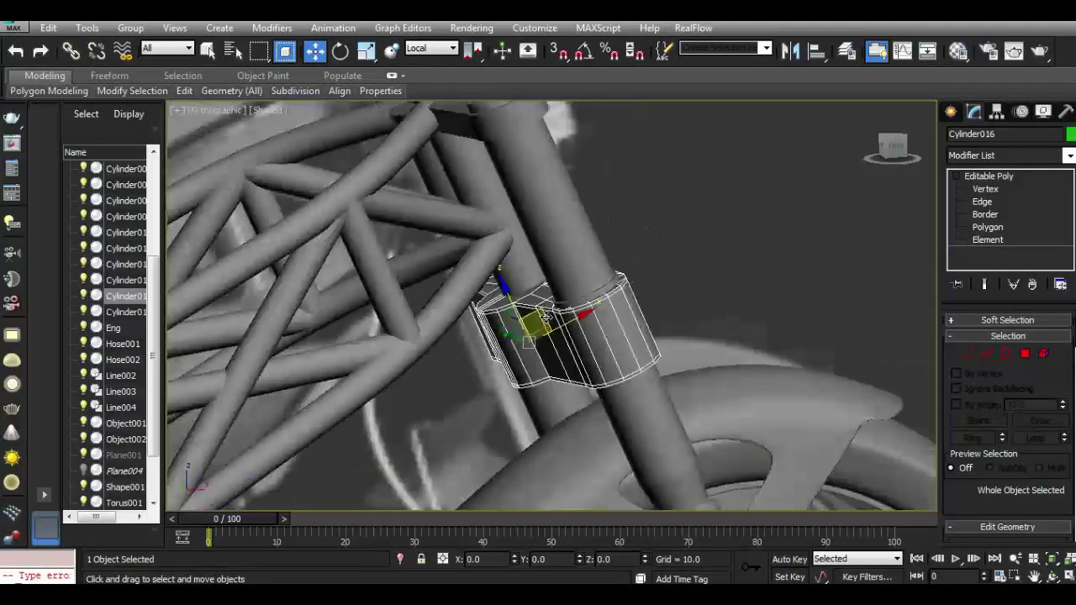
{"action": "scroll", "coordinate": [557, 320], "scroll_direction": "down", "scroll_amount": 1}
Select fork tube Cylinder005, check it in Front view, then clear the selection.
{"action": "left_click", "coordinate": [557, 307]}
{"action": "scroll", "coordinate": [557, 304], "scroll_direction": "up", "scroll_amount": 1}
{"action": "scroll", "coordinate": [557, 304], "scroll_direction": "down", "scroll_amount": 5}
{"action": "key", "text": "f"}
{"action": "scroll", "coordinate": [739, 404], "scroll_direction": "down", "scroll_amount": 2}
{"action": "scroll", "coordinate": [739, 405], "scroll_direction": "up", "scroll_amount": 6}
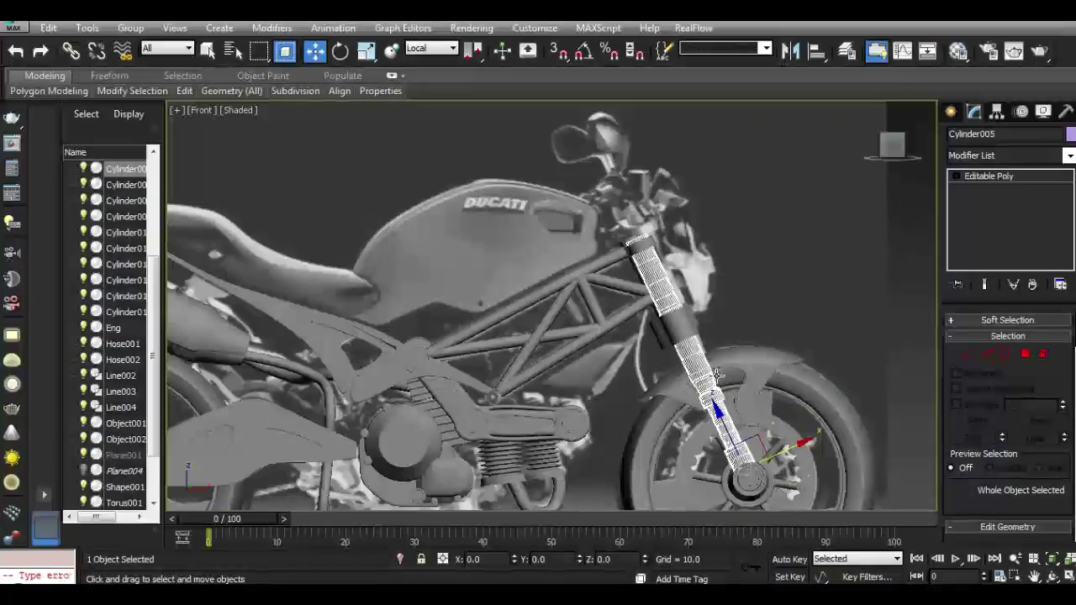
{"action": "left_click_drag", "start_coordinate": [887, 151], "coordinate": [849, 168]}
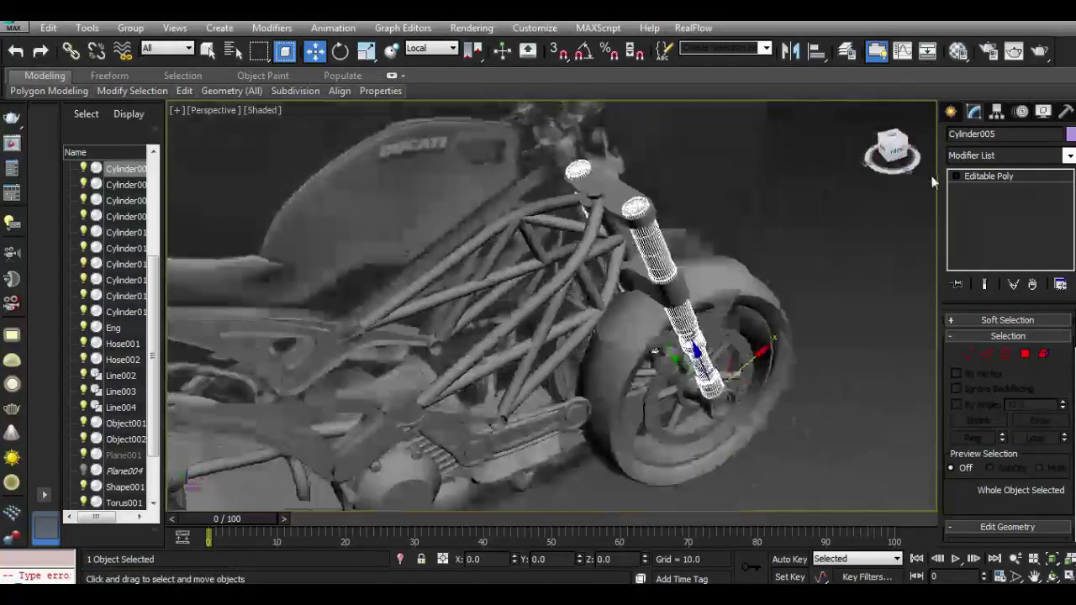
{"action": "scroll", "coordinate": [673, 303], "scroll_direction": "up", "scroll_amount": 3}
{"action": "key", "text": "ctrl+d"}
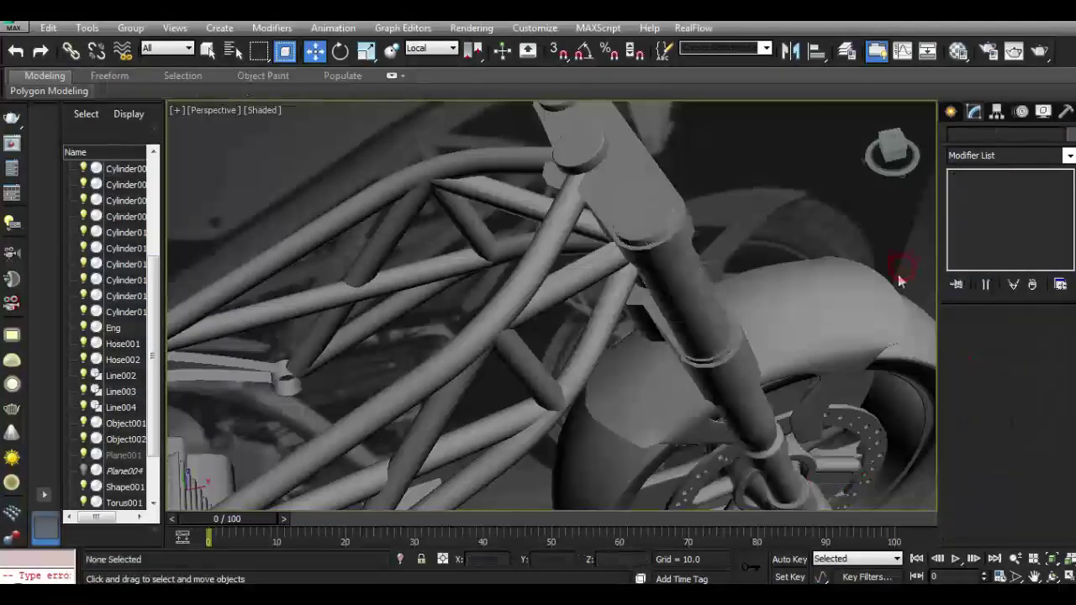
{"action": "middle_click_drag", "start_coordinate": [681, 262], "coordinate": [683, 288], "text": "alt"}
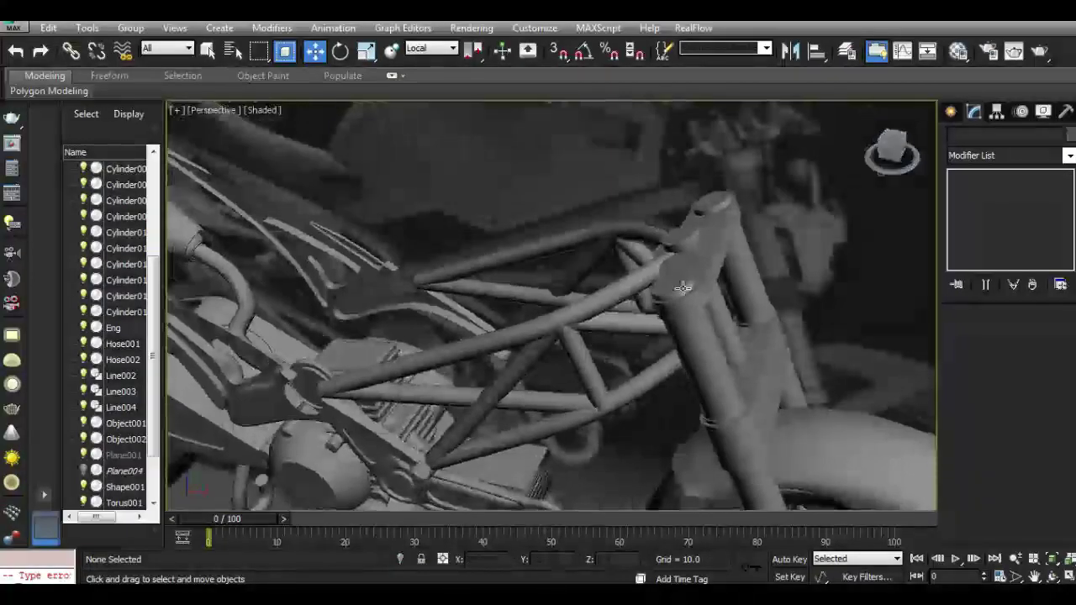
{"action": "scroll", "coordinate": [683, 289], "scroll_direction": "down", "scroll_amount": 5}
Select the front fork cylinders, the frame Line002 and the subframe Object001.
{"action": "left_click", "coordinate": [730, 393]}
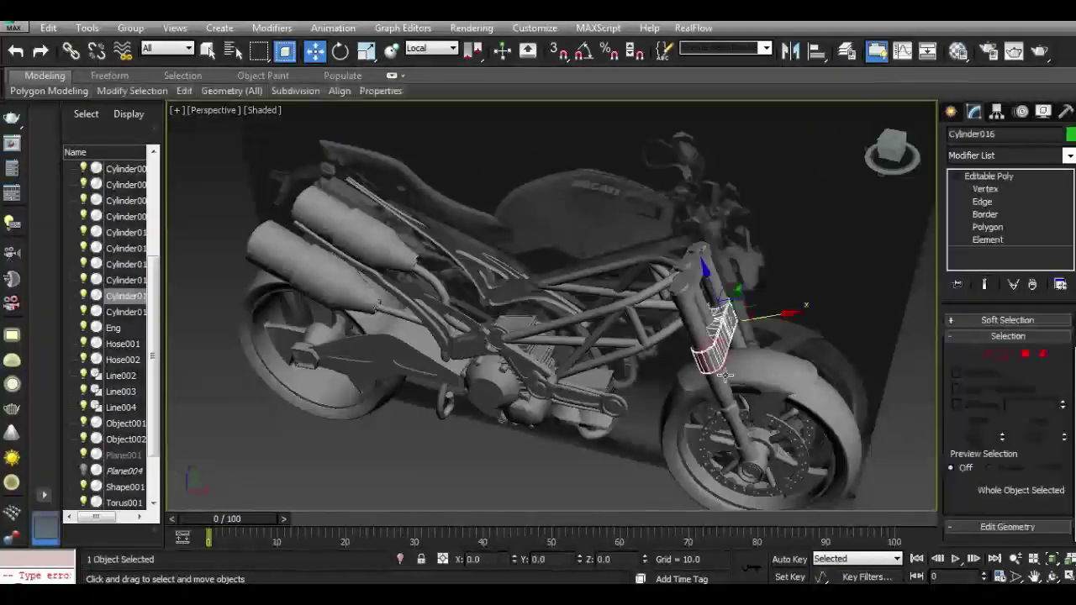
{"action": "left_click", "coordinate": [705, 271], "text": "ctrl"}
{"action": "left_click", "coordinate": [687, 296], "text": "ctrl"}
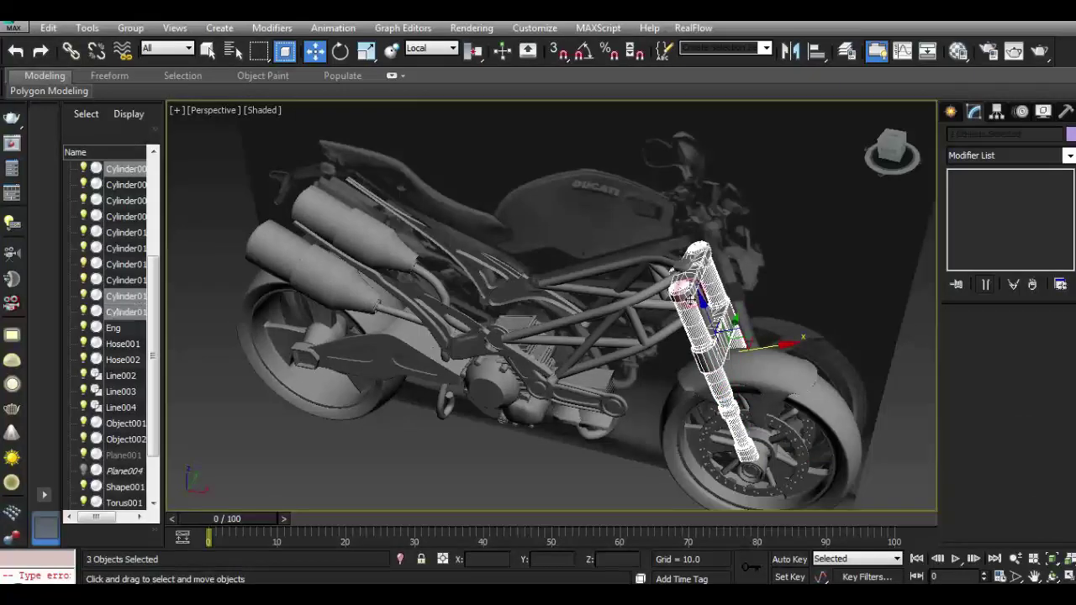
{"action": "left_click", "coordinate": [596, 343], "text": "ctrl"}
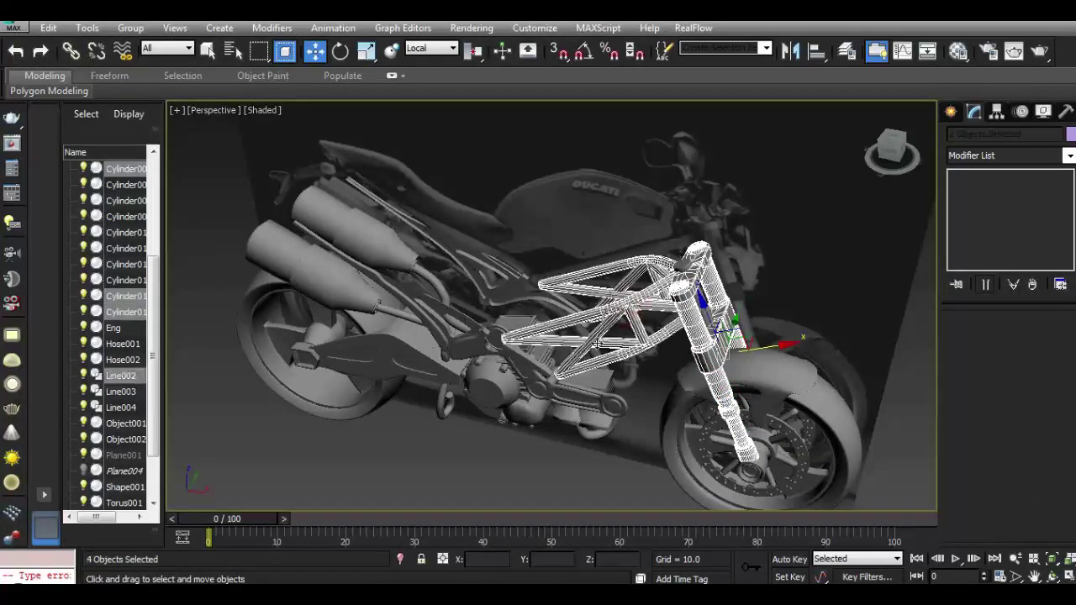
{"action": "left_click", "coordinate": [476, 348], "text": "ctrl"}
{"action": "mouse_move", "coordinate": [893, 148]}
{"action": "left_mouse_down"}
{"action": "mouse_move", "coordinate": [188, 149]}
{"action": "mouse_move", "coordinate": [174, 187]}
{"action": "mouse_move", "coordinate": [915, 188]}
{"action": "mouse_move", "coordinate": [847, 158]}
{"action": "mouse_move", "coordinate": [862, 135]}
{"action": "mouse_move", "coordinate": [892, 147]}
{"action": "left_mouse_up"}
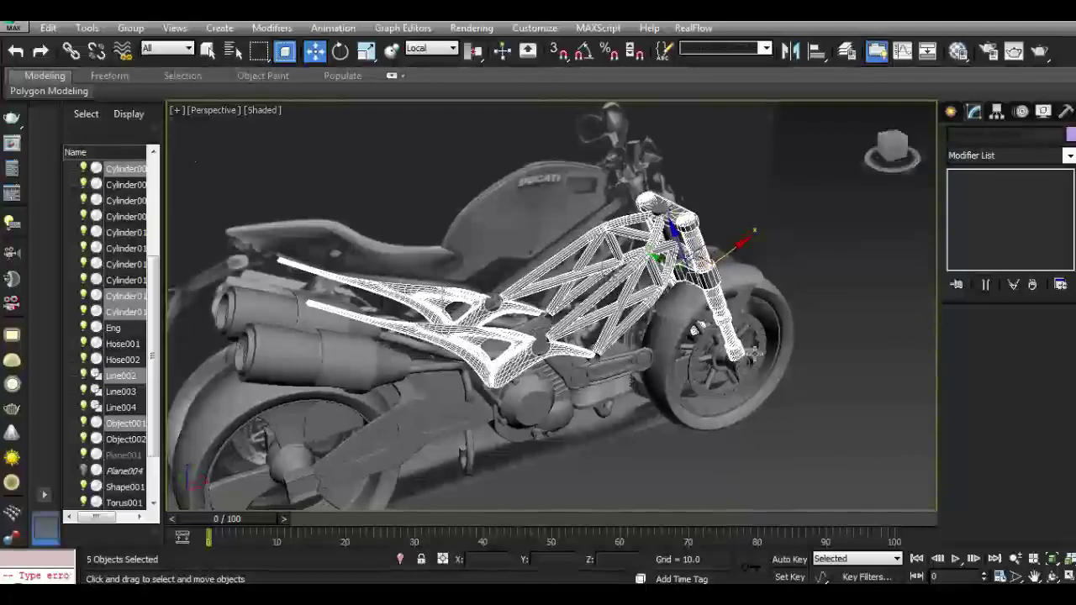
{"action": "left_click", "coordinate": [750, 357], "text": "ctrl"}
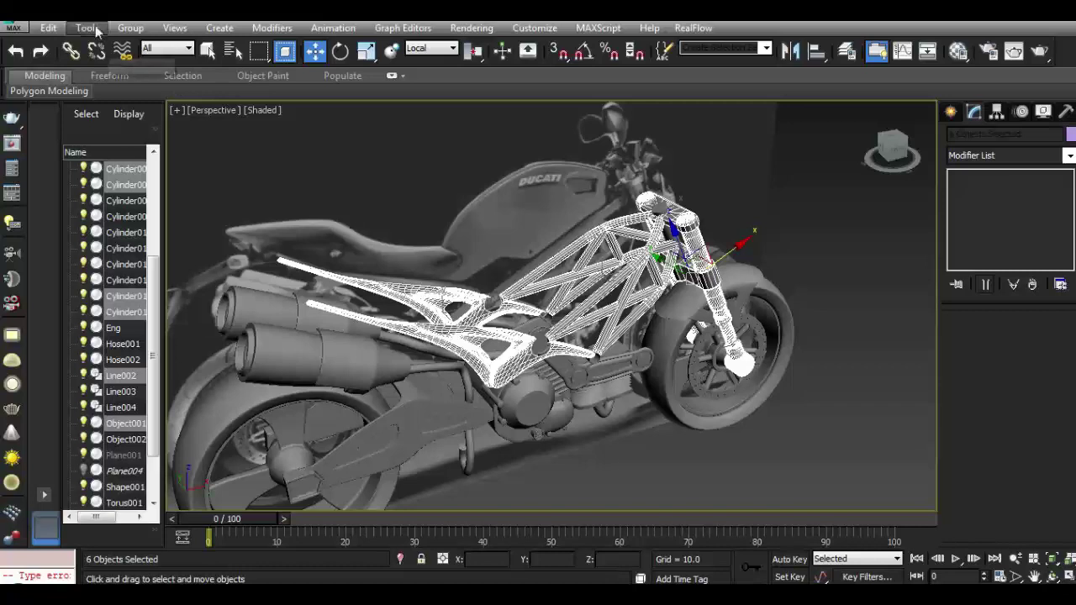
Group the selected frame and fork parts as Group001, then deselect.
{"action": "left_click", "coordinate": [130, 28]}
{"action": "left_click", "coordinate": [153, 48]}
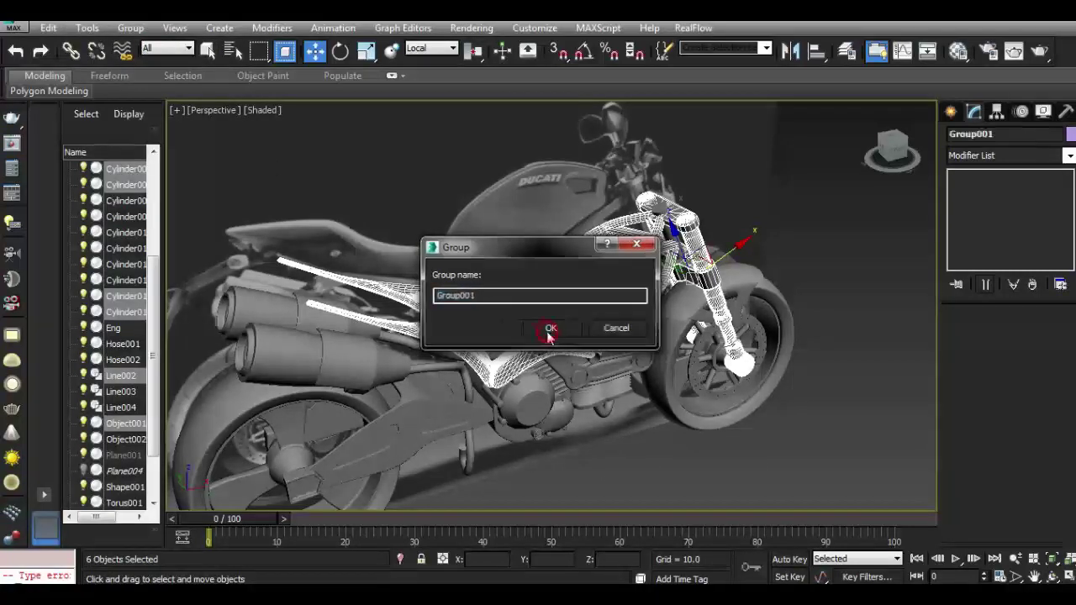
{"action": "left_click", "coordinate": [547, 327]}
{"action": "left_click", "coordinate": [639, 459]}
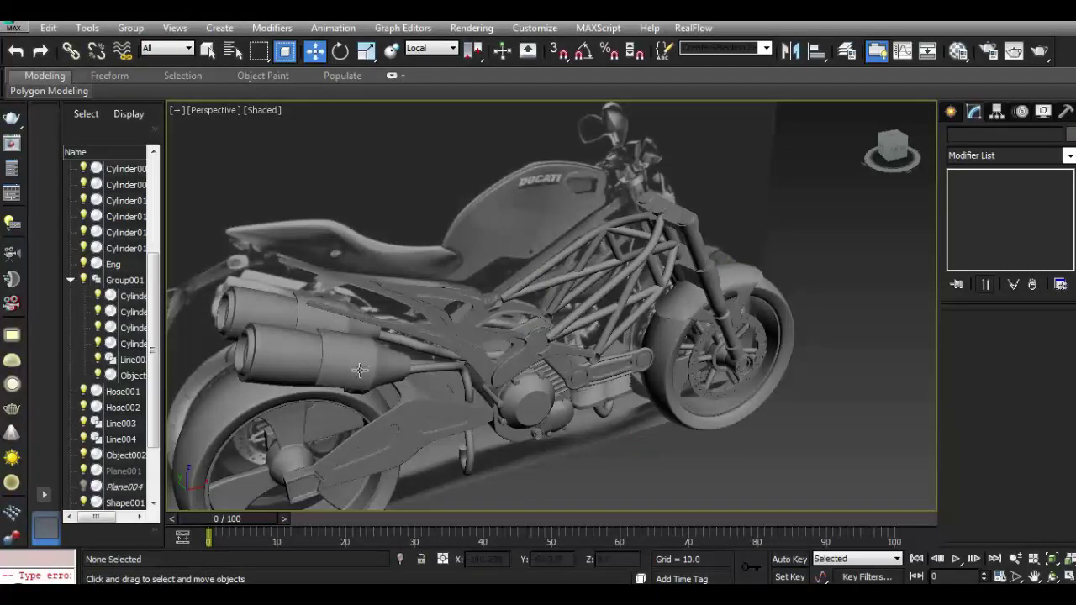
Select the first two engine parts.
{"action": "left_click", "coordinate": [519, 403]}
{"action": "scroll", "coordinate": [520, 402], "scroll_direction": "up", "scroll_amount": 3}
{"action": "left_click", "coordinate": [566, 403], "text": "ctrl"}
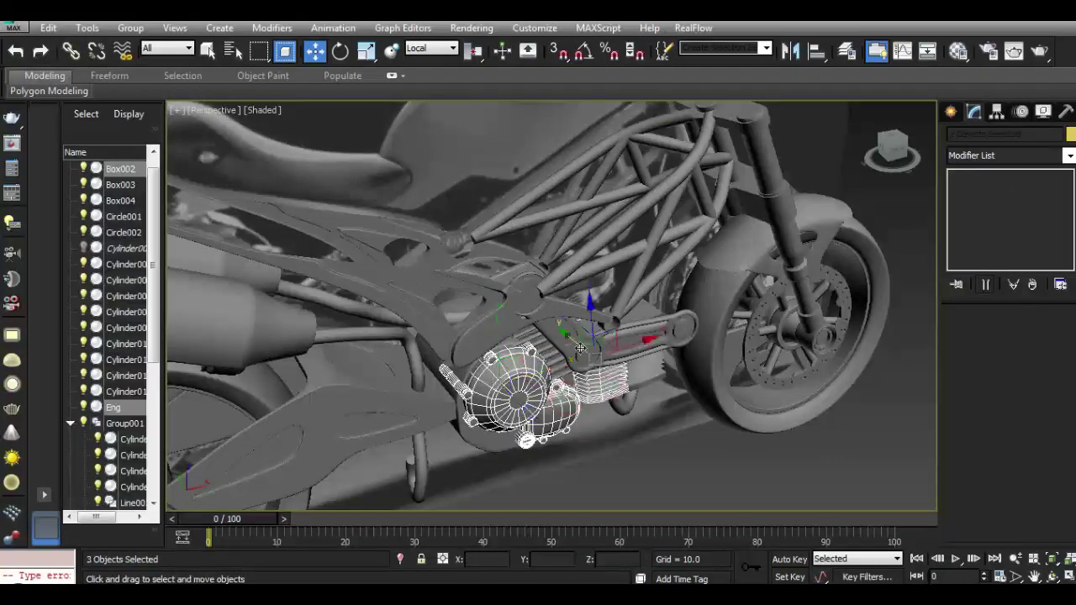
Add the remaining engine parts, including the crankcase and cylinder fins, to the selection.
{"action": "left_click", "coordinate": [580, 347], "text": "ctrl"}
{"action": "left_click", "coordinate": [489, 435], "text": "ctrl"}
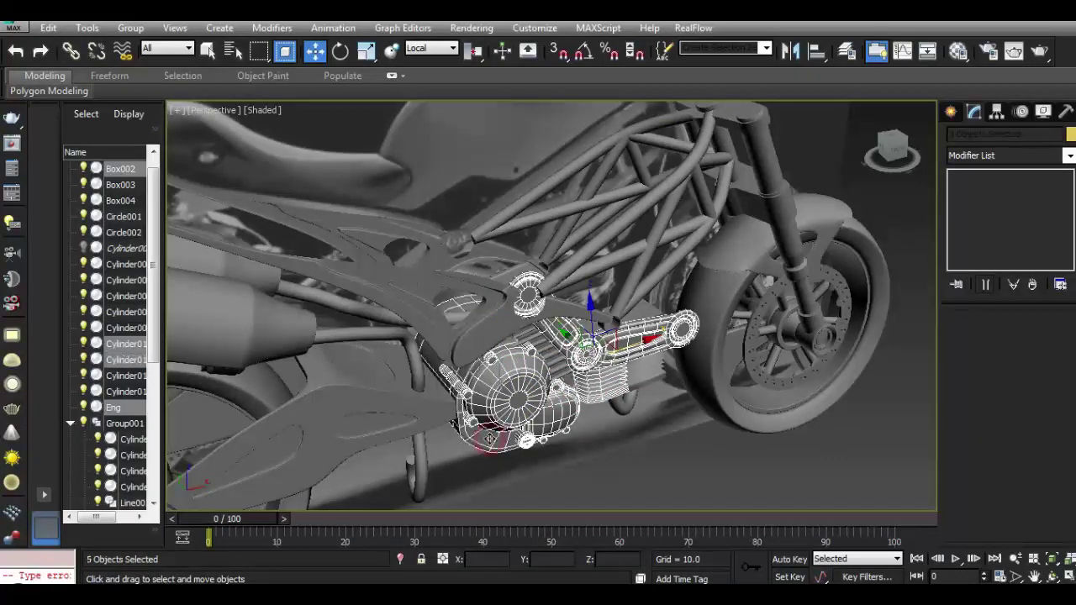
{"action": "left_click", "coordinate": [553, 351], "text": "ctrl"}
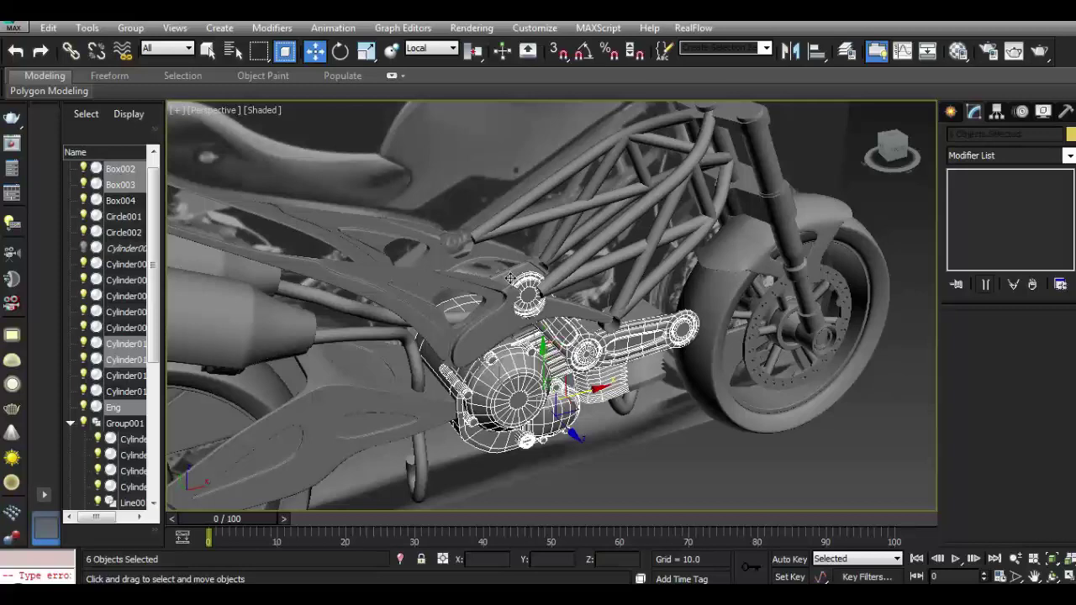
{"action": "left_click_drag", "start_coordinate": [896, 152], "coordinate": [790, 137]}
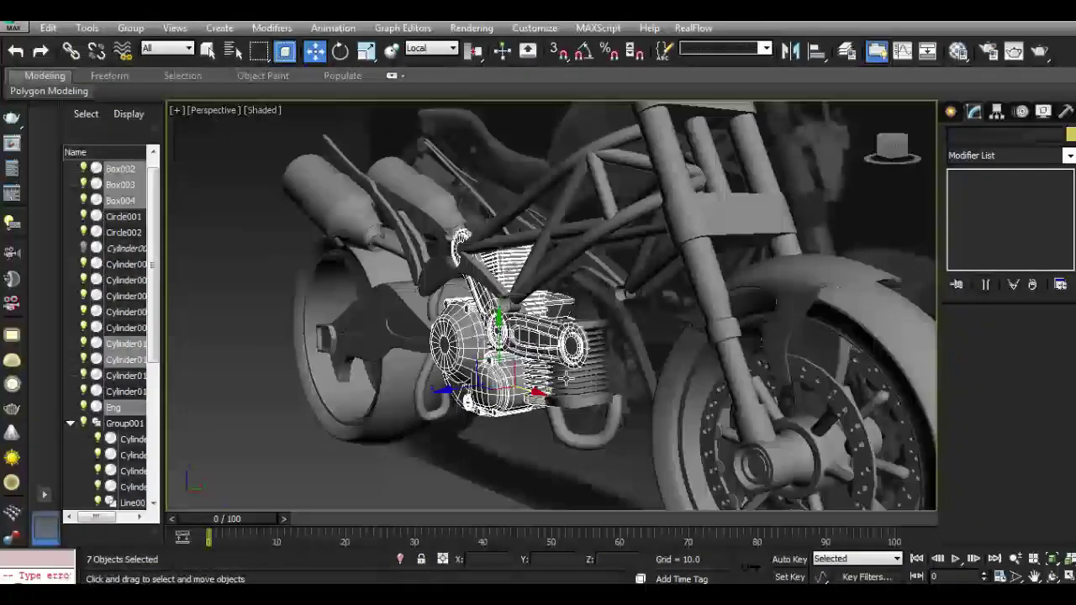
{"action": "left_click", "coordinate": [565, 380], "text": "ctrl"}
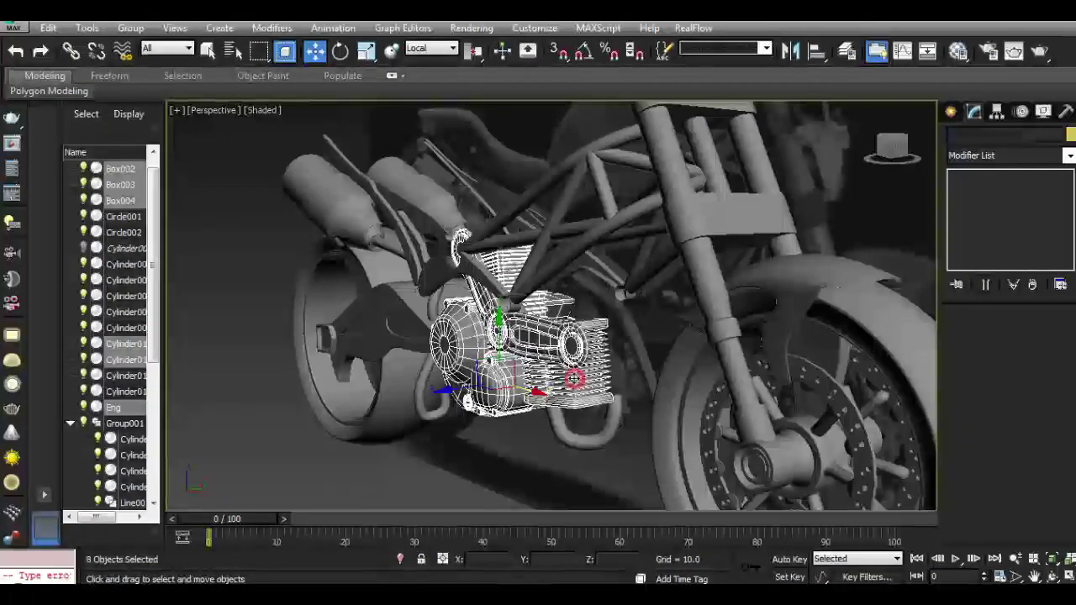
{"action": "left_click", "coordinate": [894, 149]}
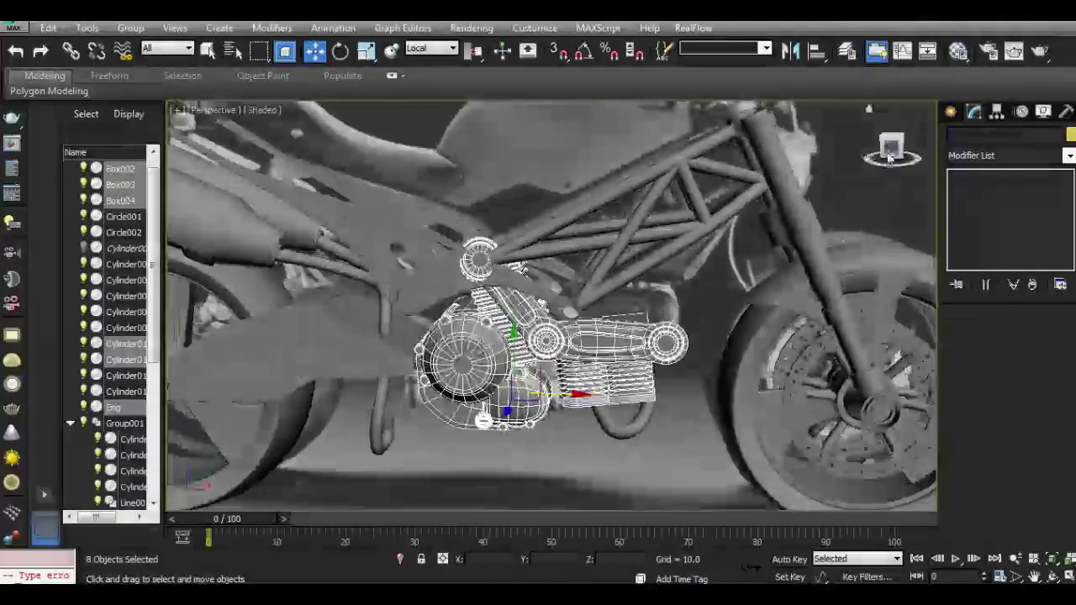
Group the selected engine parts as Group002 and clear the selection.
{"action": "left_click", "coordinate": [131, 28]}
{"action": "left_click", "coordinate": [144, 46]}
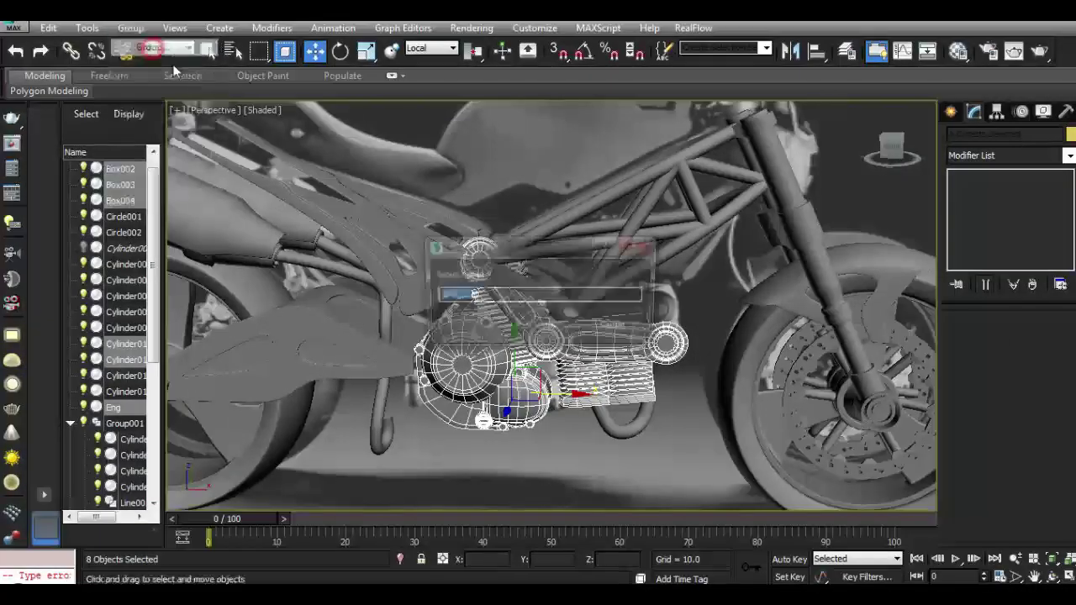
{"action": "left_click", "coordinate": [549, 327]}
{"action": "key", "text": "ctrl+d"}
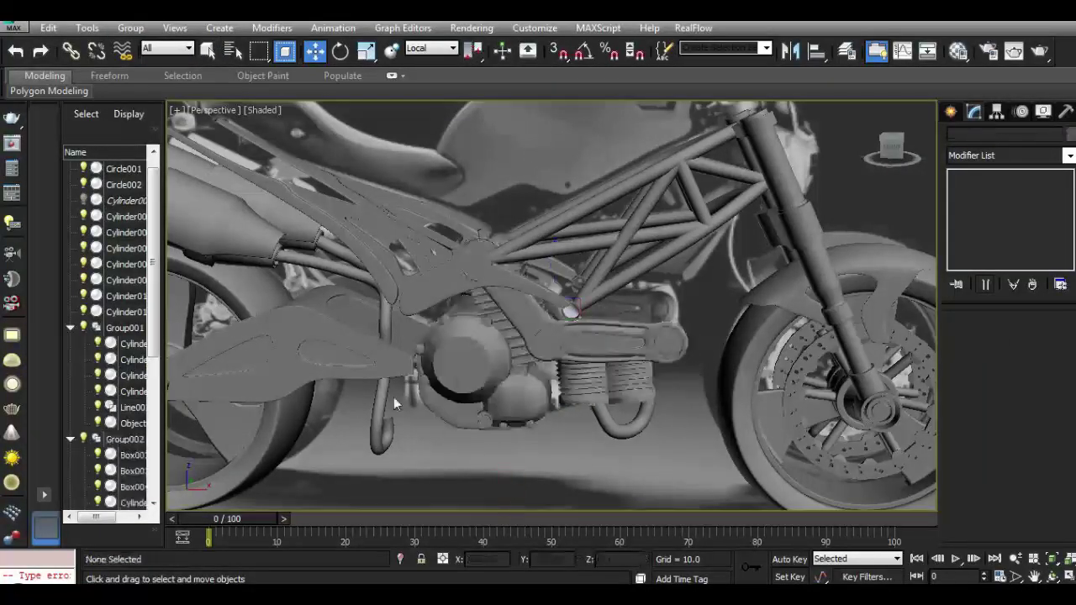
{"action": "scroll", "coordinate": [369, 382], "scroll_direction": "down", "scroll_amount": 4}
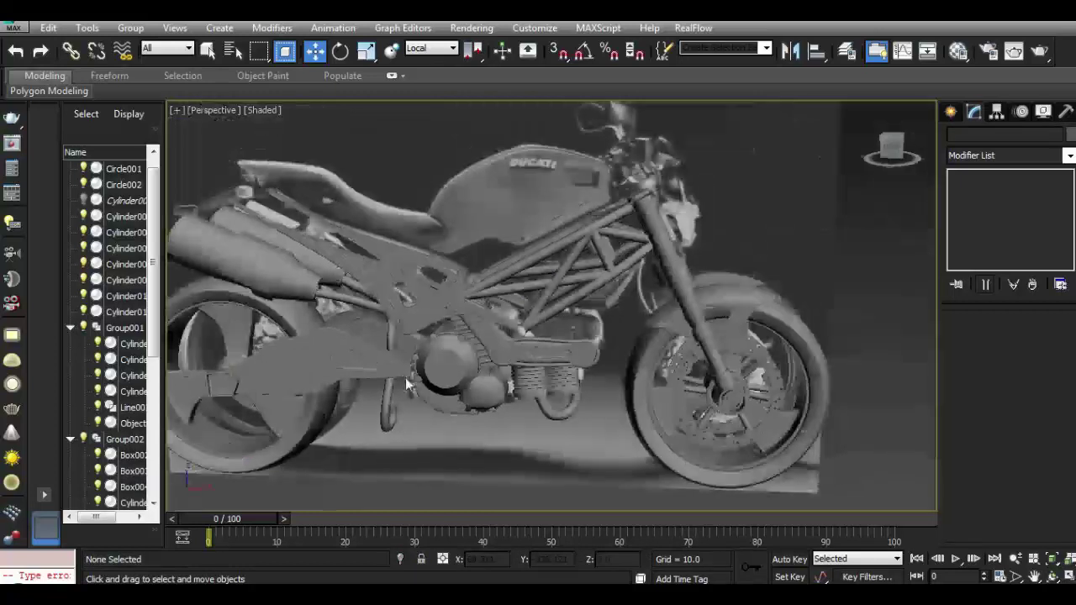
Hide Plane001 in the Scene Explorer to expose the U-shaped hose Line003.
{"action": "left_click", "coordinate": [569, 406]}
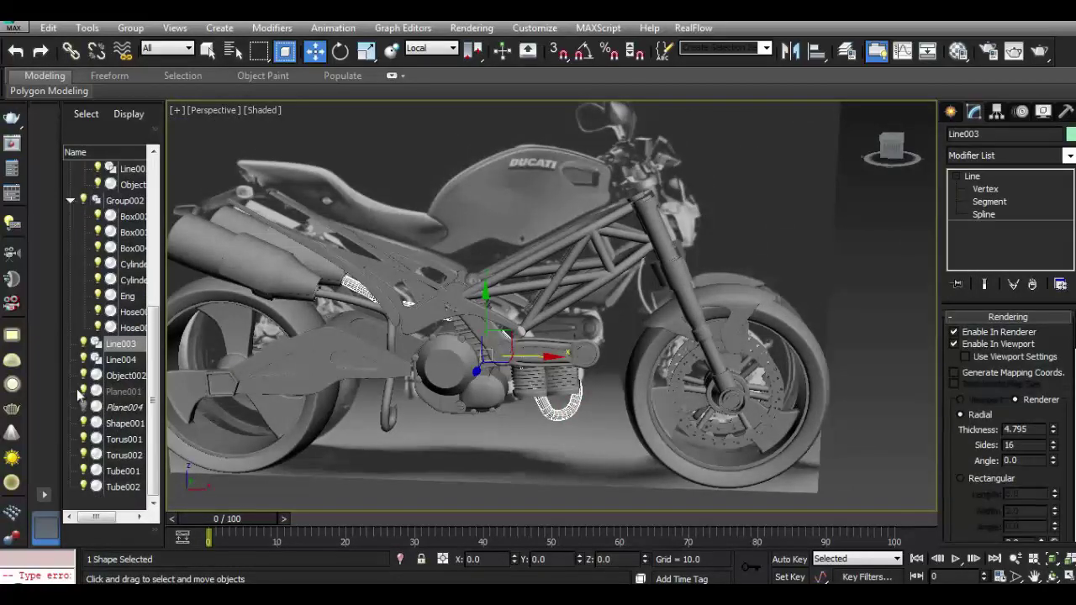
{"action": "left_click", "coordinate": [82, 391]}
{"action": "mouse_move", "coordinate": [868, 193]}
{"action": "middle_mouse_down", "text": "alt"}
{"action": "mouse_move", "coordinate": [877, 160]}
{"action": "mouse_move", "coordinate": [769, 168]}
{"action": "mouse_move", "coordinate": [714, 158]}
{"action": "mouse_move", "coordinate": [852, 163]}
{"action": "middle_mouse_up", "text": "alt"}
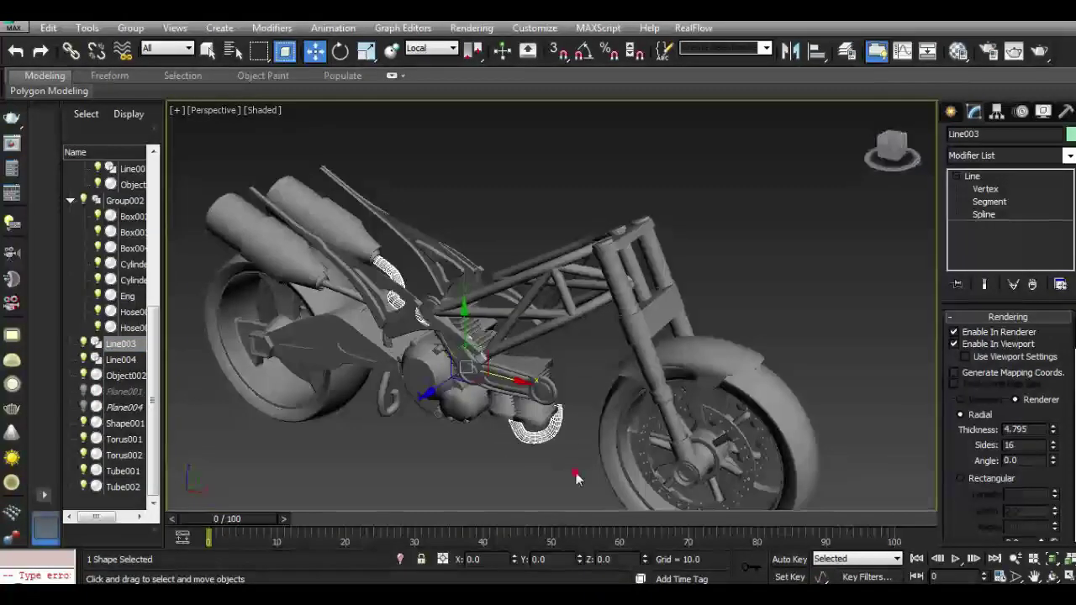
{"action": "left_click", "coordinate": [576, 476]}
{"action": "scroll", "coordinate": [534, 450], "scroll_direction": "up", "scroll_amount": 3}
{"action": "scroll", "coordinate": [533, 450], "scroll_direction": "up", "scroll_amount": 2}
{"action": "scroll", "coordinate": [535, 454], "scroll_direction": "up", "scroll_amount": 5}
Edit Line003's vertices with Enable In Viewport turned off to show the hose as a thin spline.
{"action": "left_click", "coordinate": [648, 295]}
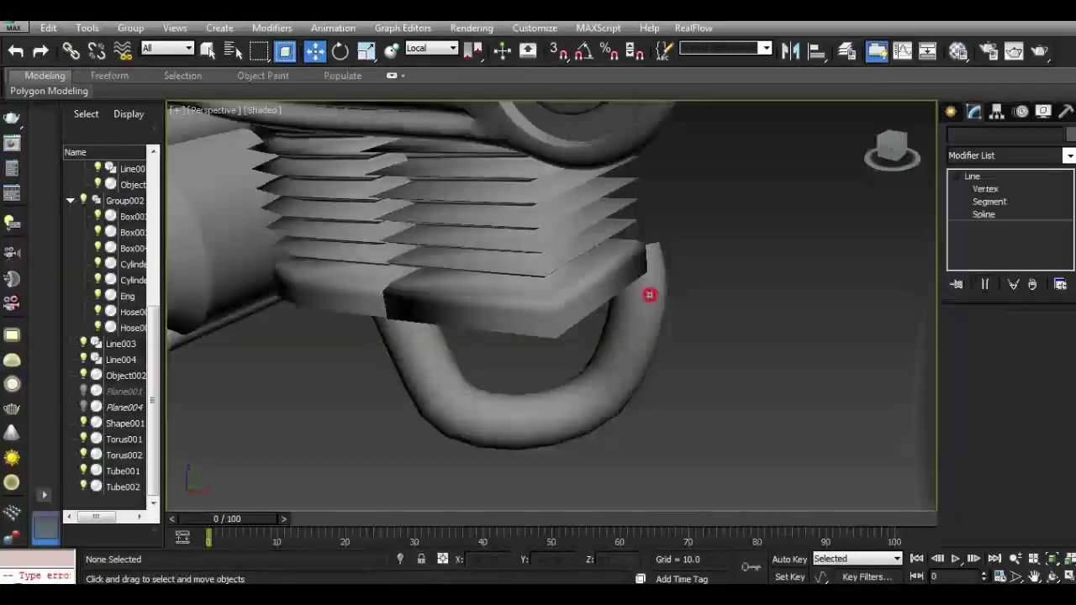
{"action": "key", "text": "1"}
{"action": "middle_click_drag", "start_coordinate": [877, 171], "coordinate": [860, 123], "text": "alt"}
{"action": "scroll", "coordinate": [543, 316], "scroll_direction": "down", "scroll_amount": 5}
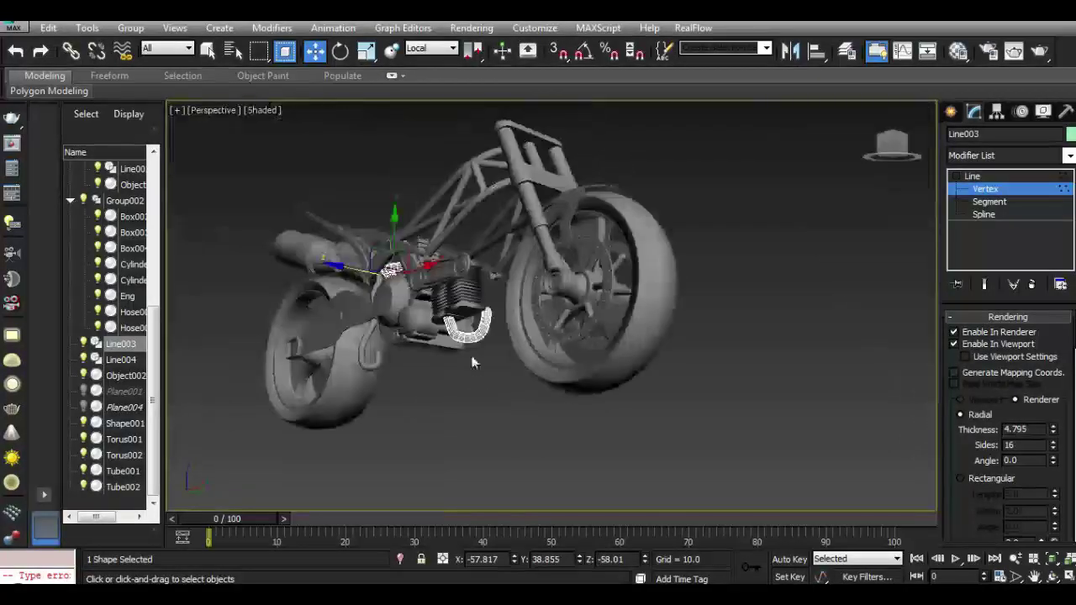
{"action": "scroll", "coordinate": [543, 316], "scroll_direction": "up", "scroll_amount": 5}
{"action": "mouse_move", "coordinate": [518, 251]}
{"action": "left_mouse_down"}
{"action": "mouse_move", "coordinate": [588, 302]}
{"action": "mouse_move", "coordinate": [579, 354]}
{"action": "left_mouse_up"}
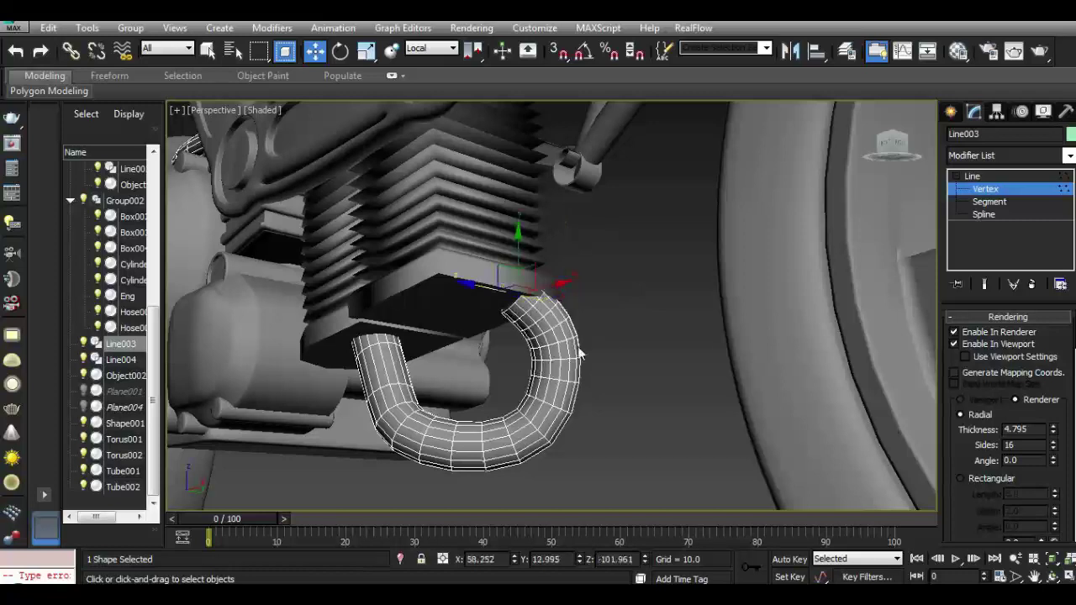
{"action": "left_click", "coordinate": [986, 343]}
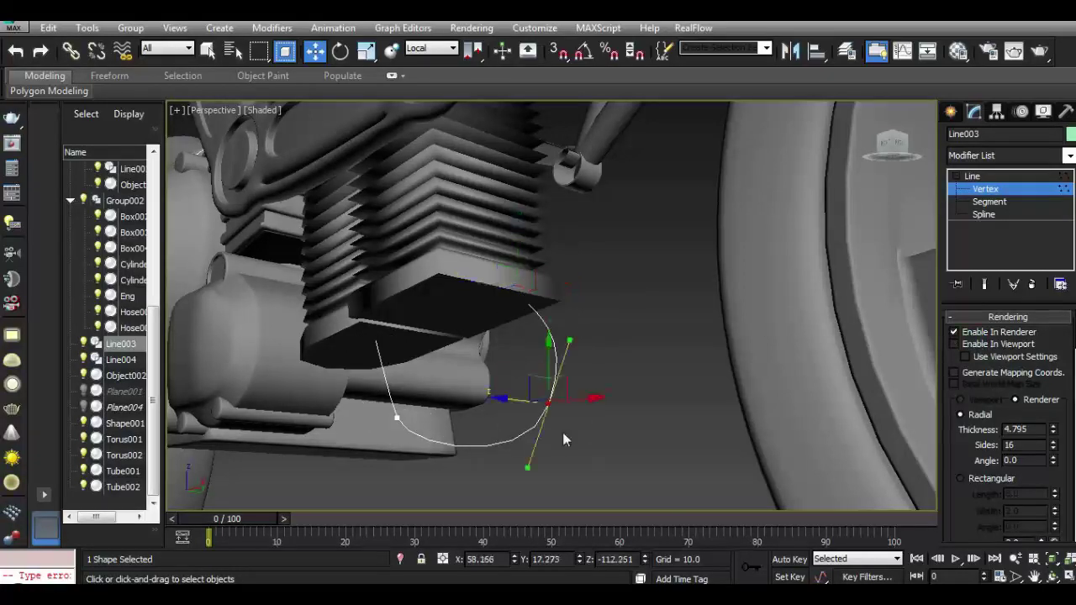
Move the lower and top hose vertices, straighten a tangent, and set that vertex to Smooth.
{"action": "left_click_drag", "start_coordinate": [512, 398], "coordinate": [477, 392]}
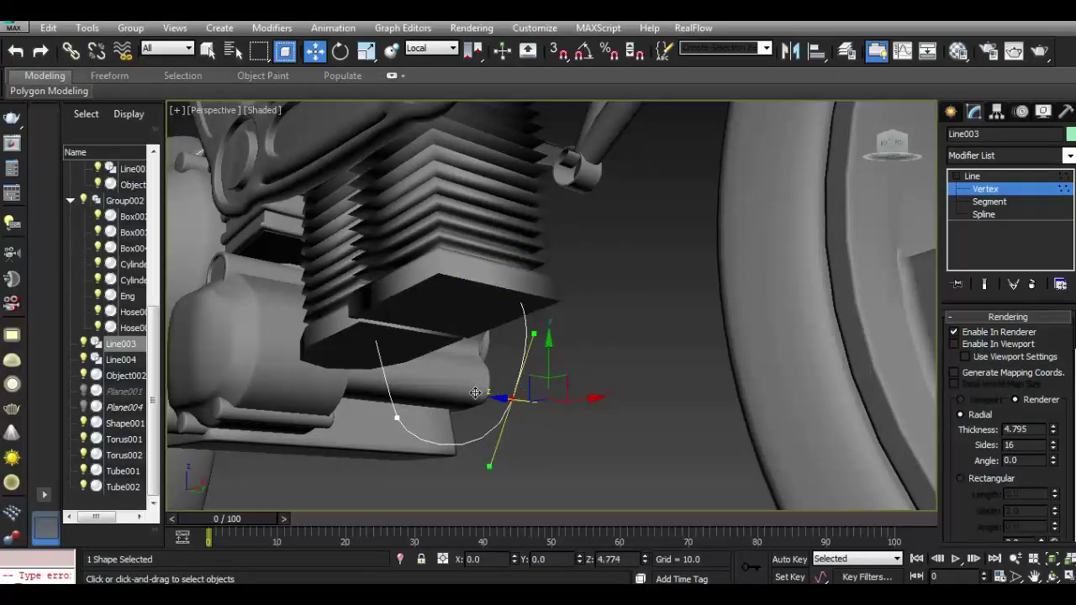
{"action": "left_click", "coordinate": [510, 284]}
{"action": "left_click_drag", "start_coordinate": [463, 286], "coordinate": [466, 289]}
{"action": "left_click", "coordinate": [509, 401]}
{"action": "left_click_drag", "start_coordinate": [535, 334], "coordinate": [513, 327]}
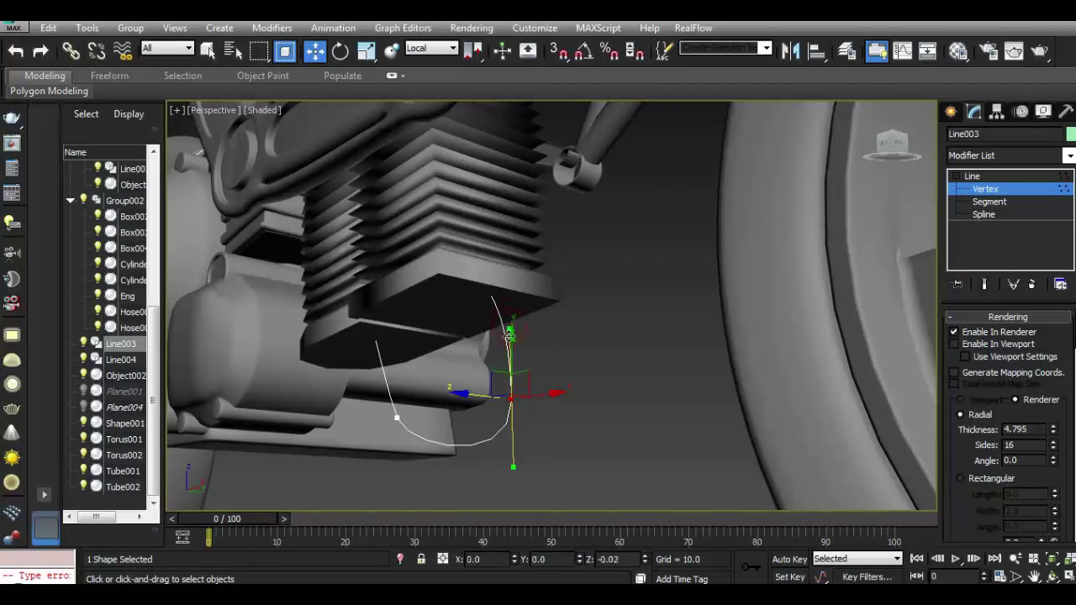
{"action": "right_click", "coordinate": [515, 396]}
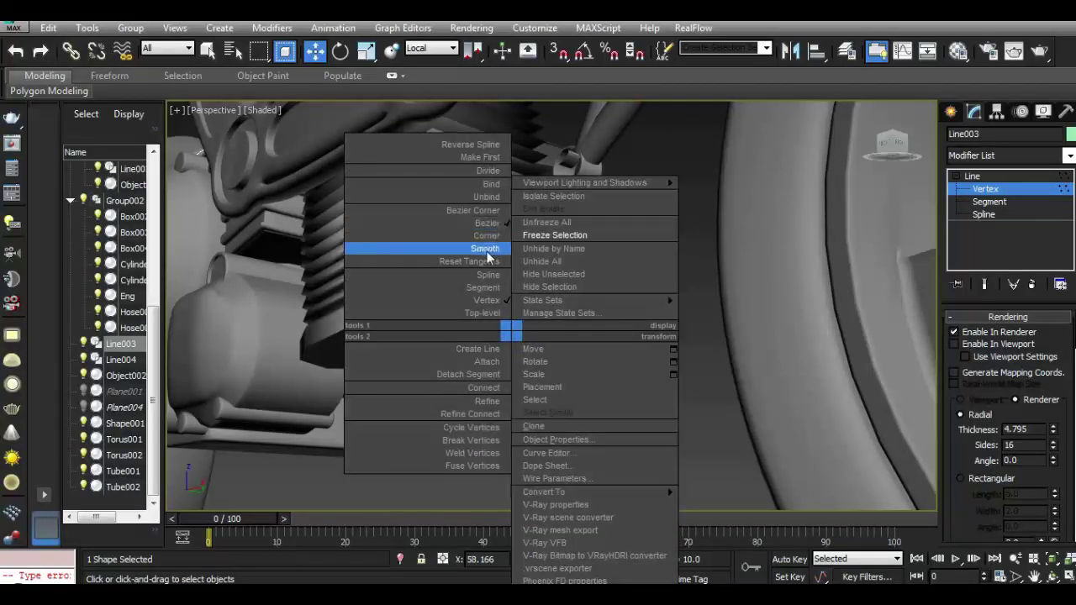
{"action": "left_click", "coordinate": [475, 247]}
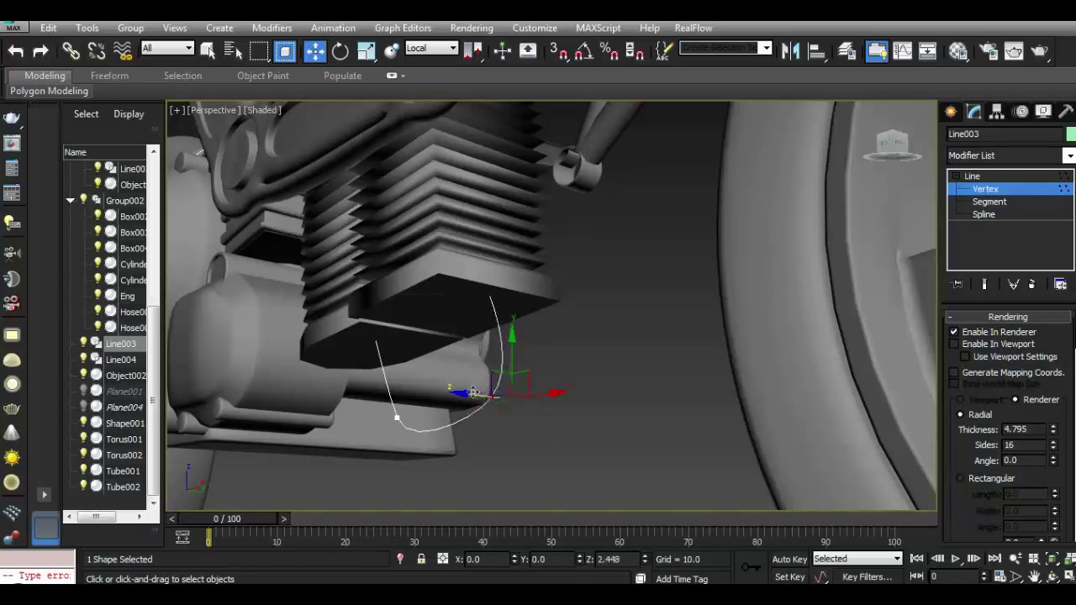
Re-enable viewport rendering and shift vertices left to tighten the hose bend.
{"action": "left_click", "coordinate": [954, 345]}
{"action": "left_click_drag", "start_coordinate": [528, 388], "coordinate": [506, 389]}
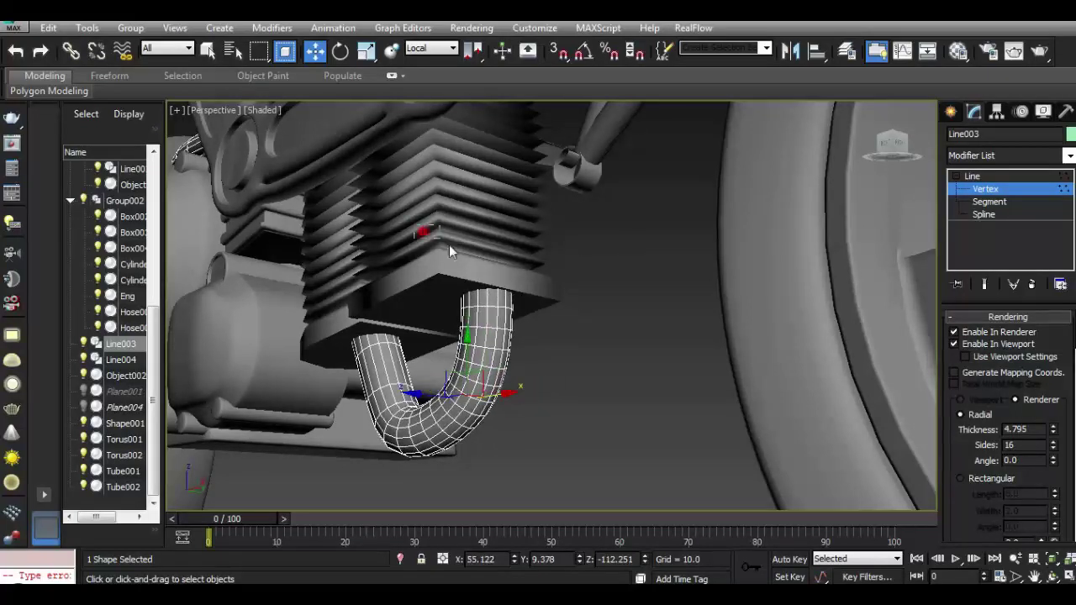
{"action": "left_click_drag", "start_coordinate": [522, 274], "coordinate": [513, 299]}
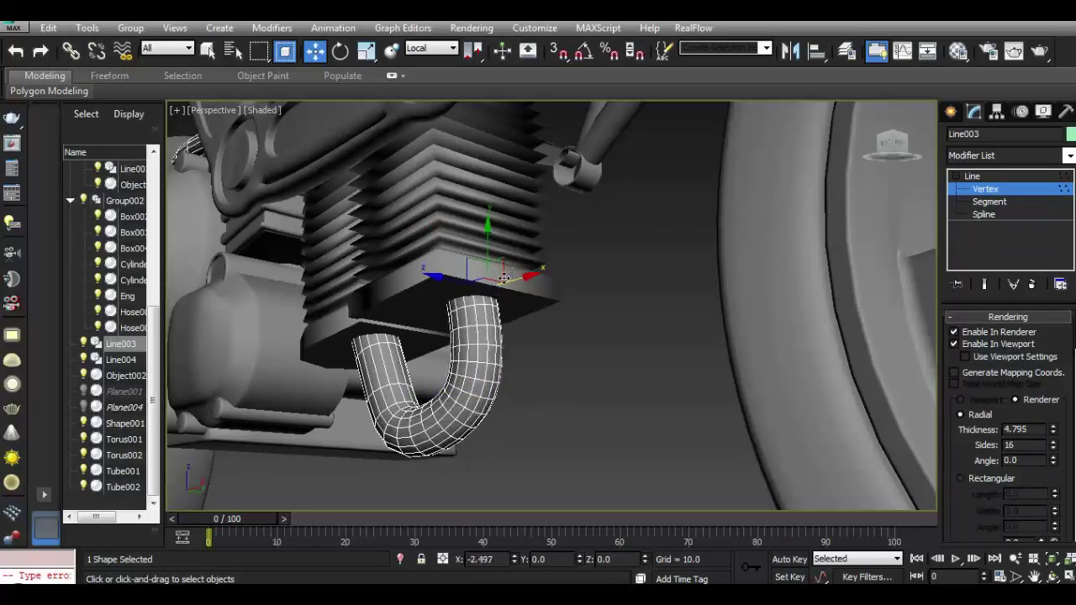
{"action": "scroll", "coordinate": [592, 396], "scroll_direction": "down", "scroll_amount": 10}
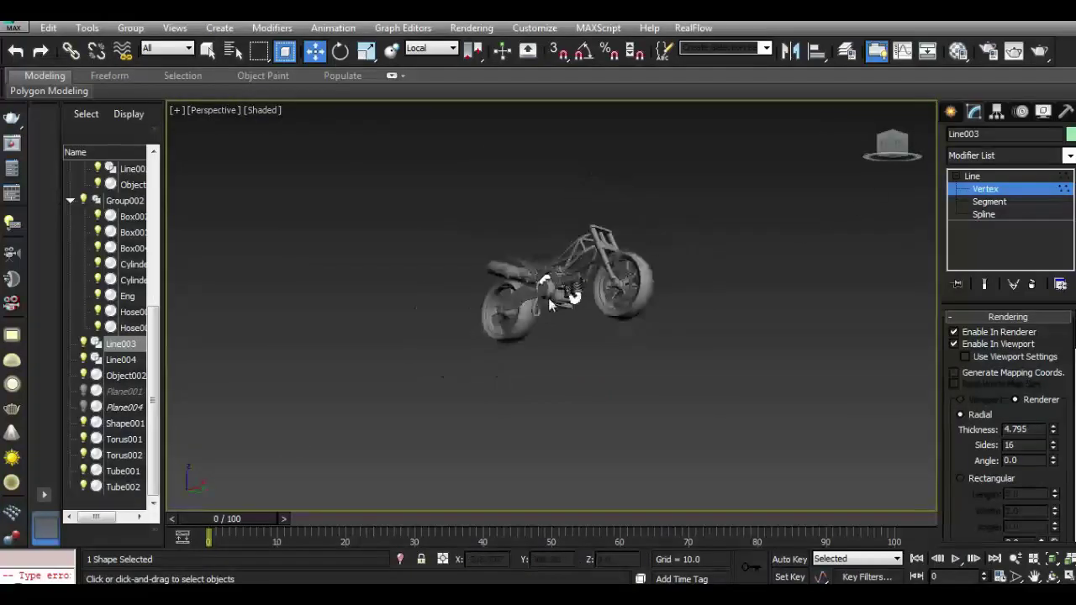
{"action": "scroll", "coordinate": [592, 396], "scroll_direction": "up", "scroll_amount": 8}
{"action": "mouse_move", "coordinate": [928, 188]}
{"action": "middle_mouse_down", "text": "alt"}
{"action": "mouse_move", "coordinate": [184, 162]}
{"action": "mouse_move", "coordinate": [854, 198]}
{"action": "middle_mouse_up", "text": "alt"}
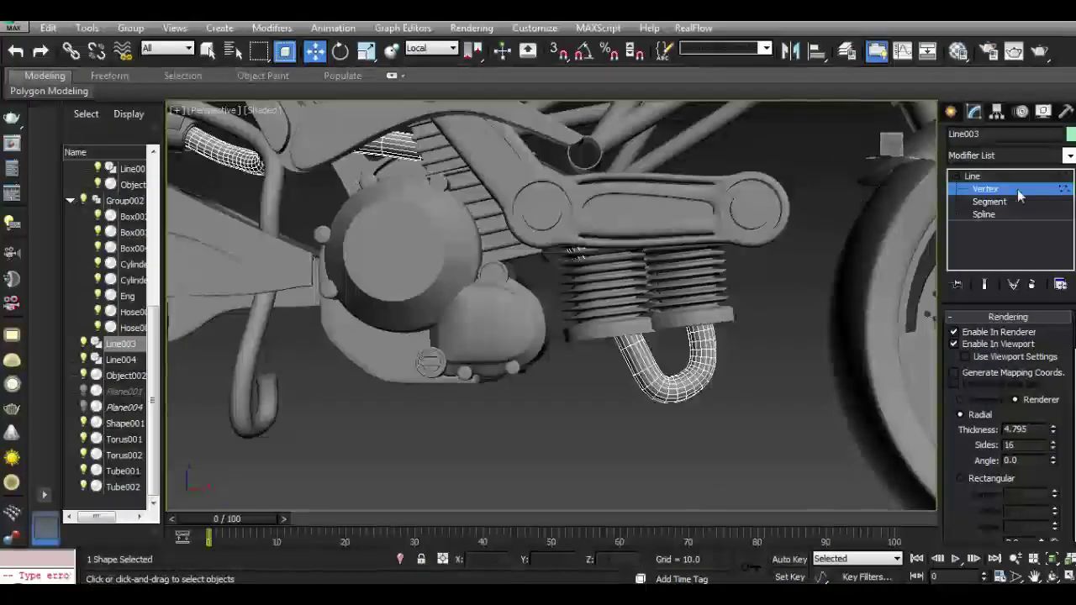
{"action": "middle_click_drag", "start_coordinate": [589, 193], "coordinate": [470, 156], "text": "alt"}
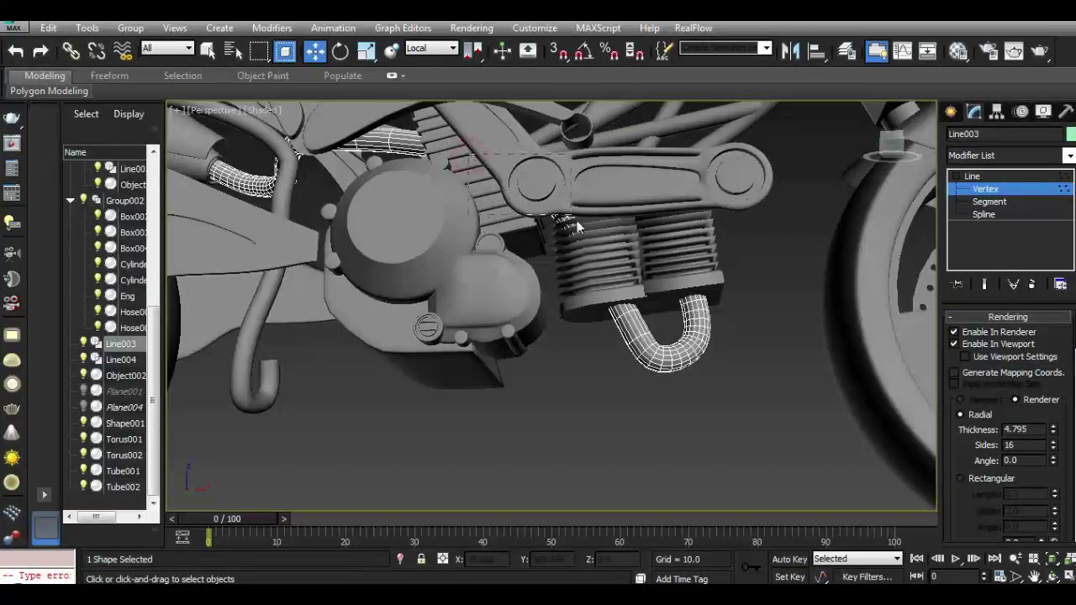
{"action": "left_click", "coordinate": [538, 168]}
{"action": "left_click", "coordinate": [666, 325]}
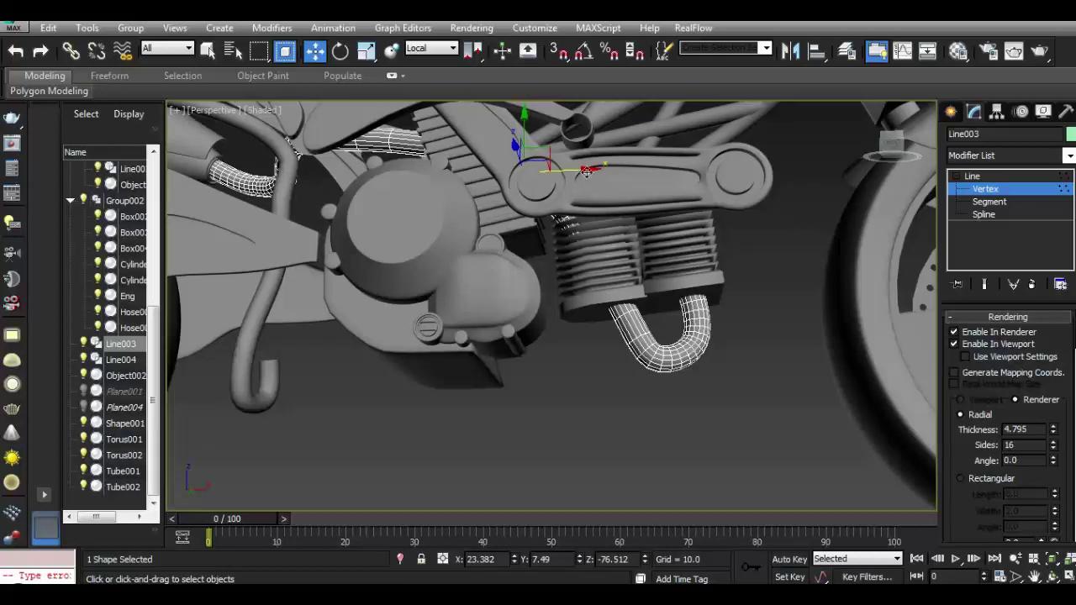
{"action": "left_click_drag", "start_coordinate": [587, 171], "coordinate": [577, 174]}
{"action": "left_click_drag", "start_coordinate": [665, 392], "coordinate": [666, 387]}
{"action": "mouse_move", "coordinate": [639, 302]}
{"action": "left_mouse_down"}
{"action": "mouse_move", "coordinate": [618, 326]}
{"action": "mouse_move", "coordinate": [685, 357]}
{"action": "left_mouse_up"}
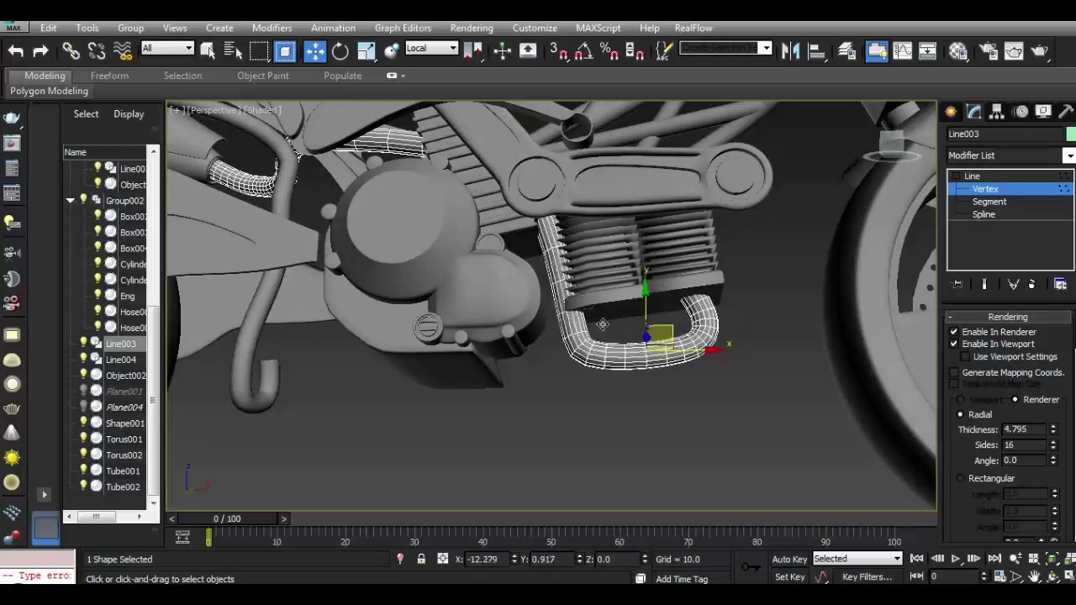
{"action": "mouse_move", "coordinate": [891, 162]}
{"action": "left_mouse_down"}
{"action": "mouse_move", "coordinate": [794, 183]}
{"action": "mouse_move", "coordinate": [594, 326]}
{"action": "mouse_move", "coordinate": [549, 313]}
{"action": "mouse_move", "coordinate": [565, 324]}
{"action": "left_mouse_up"}
{"action": "mouse_move", "coordinate": [889, 159]}
{"action": "left_mouse_down"}
{"action": "mouse_move", "coordinate": [894, 103]}
{"action": "mouse_move", "coordinate": [892, 149]}
{"action": "left_mouse_up"}
{"action": "left_click", "coordinate": [15, 50]}
{"action": "left_click", "coordinate": [15, 50]}
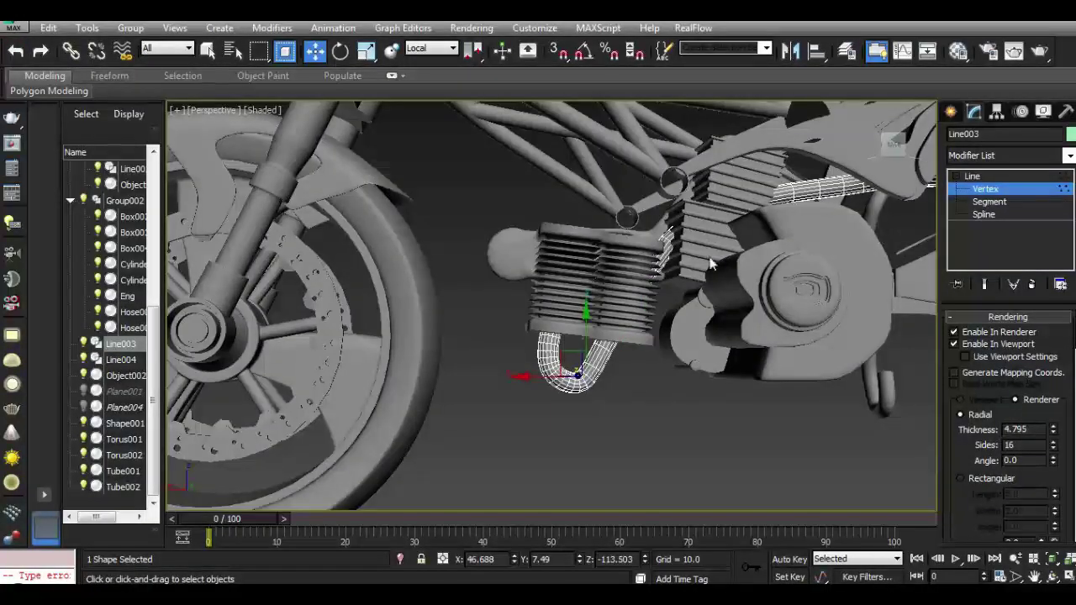
{"action": "left_click", "coordinate": [975, 176]}
{"action": "mouse_move", "coordinate": [895, 150]}
{"action": "left_mouse_down"}
{"action": "mouse_move", "coordinate": [879, 153]}
{"action": "mouse_move", "coordinate": [896, 144]}
{"action": "left_mouse_up"}
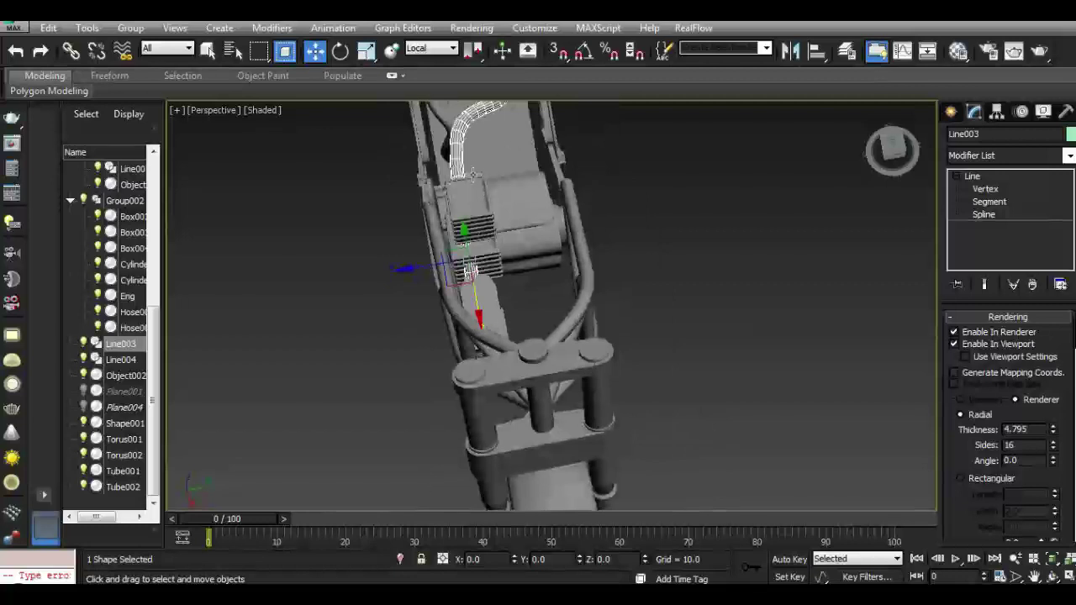
With viewport rendering off, select the lower Line003 vertex and raise it to reshape the curve.
{"action": "left_click", "coordinate": [985, 189]}
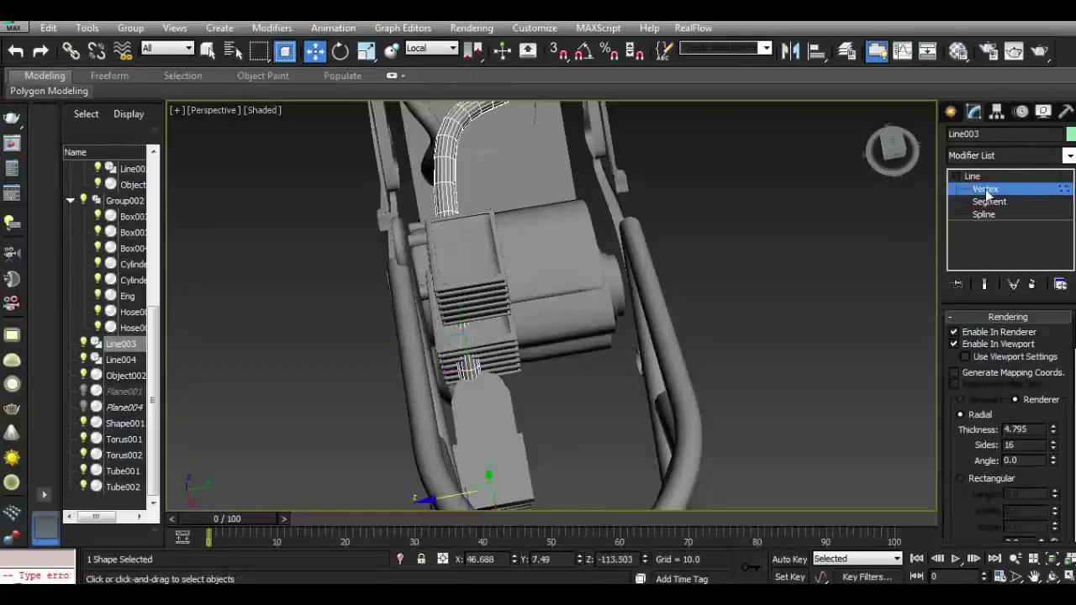
{"action": "left_click", "coordinate": [954, 345]}
{"action": "left_click_drag", "start_coordinate": [412, 129], "coordinate": [490, 190]}
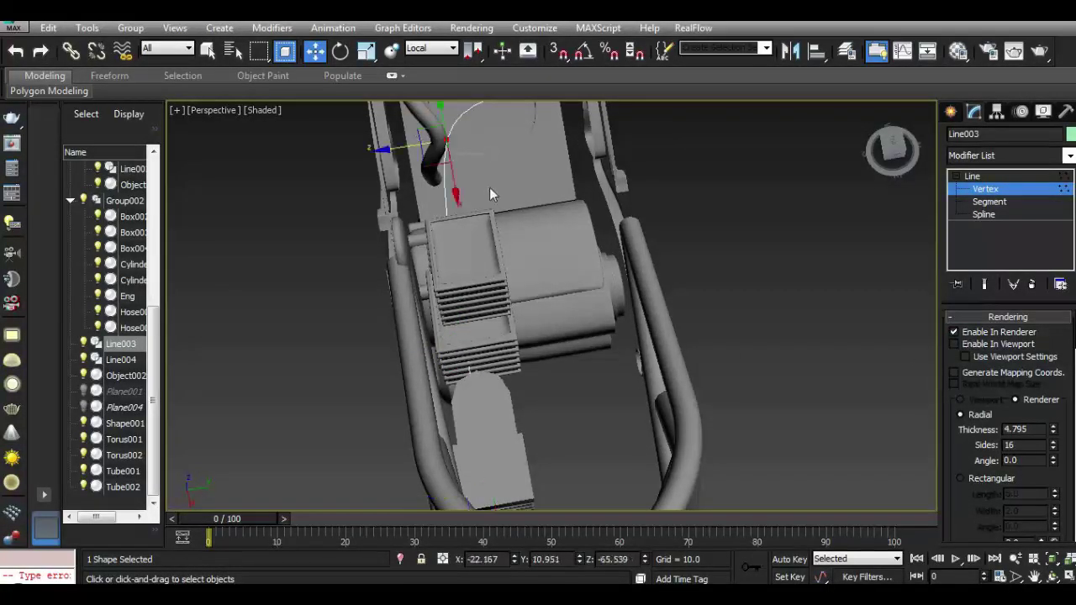
{"action": "mouse_move", "coordinate": [401, 245]}
{"action": "left_mouse_down"}
{"action": "mouse_move", "coordinate": [531, 354]}
{"action": "mouse_move", "coordinate": [499, 352]}
{"action": "left_mouse_up"}
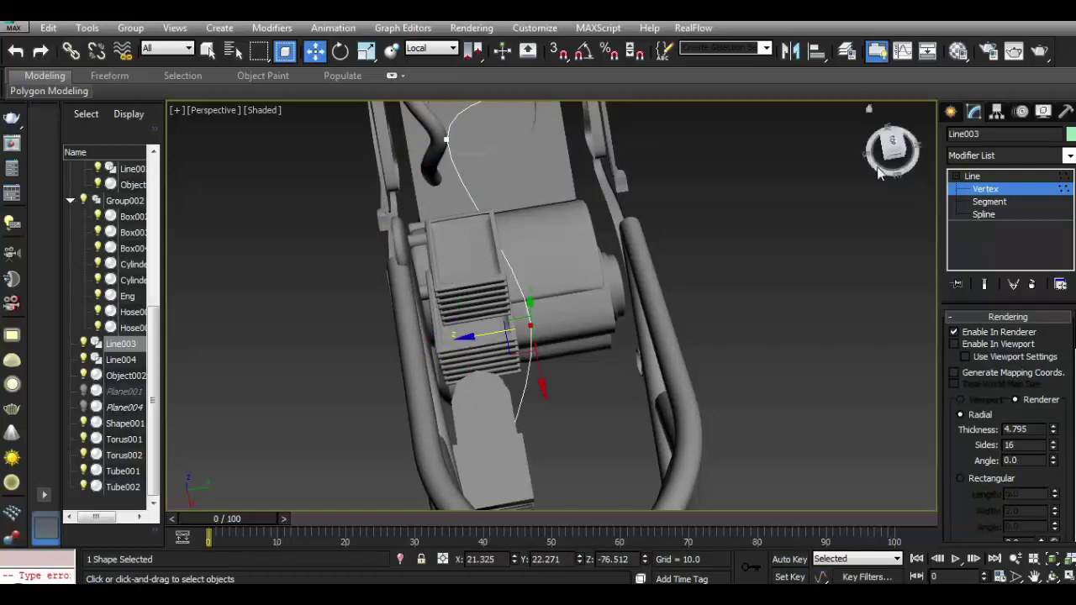
{"action": "left_click_drag", "start_coordinate": [891, 150], "coordinate": [667, 396]}
{"action": "left_click", "coordinate": [486, 439]}
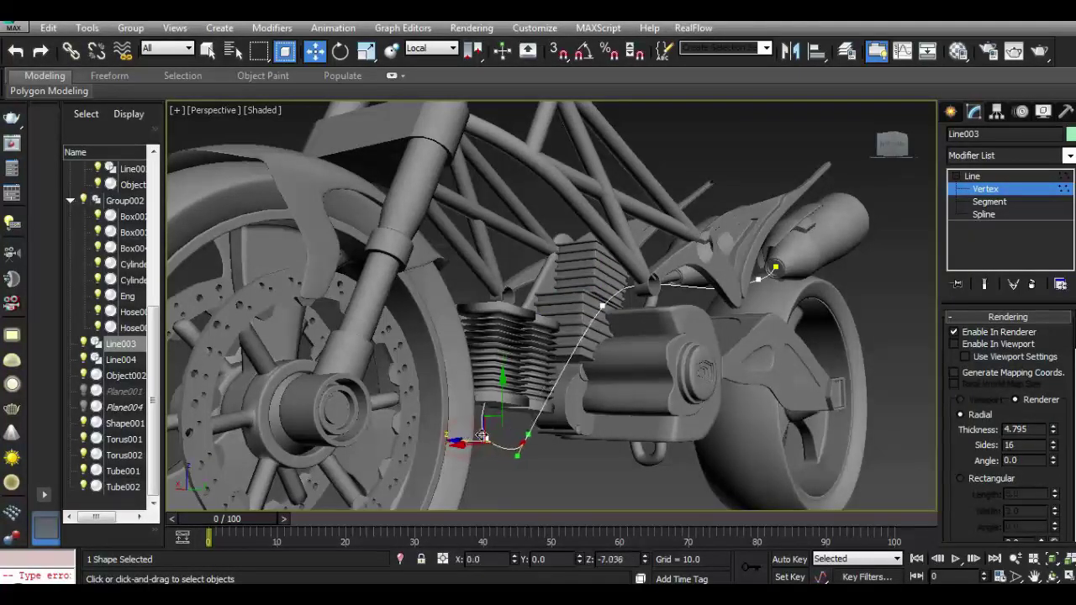
{"action": "scroll", "coordinate": [481, 435], "scroll_direction": "up", "scroll_amount": 3}
{"action": "left_click_drag", "start_coordinate": [516, 382], "coordinate": [522, 358]}
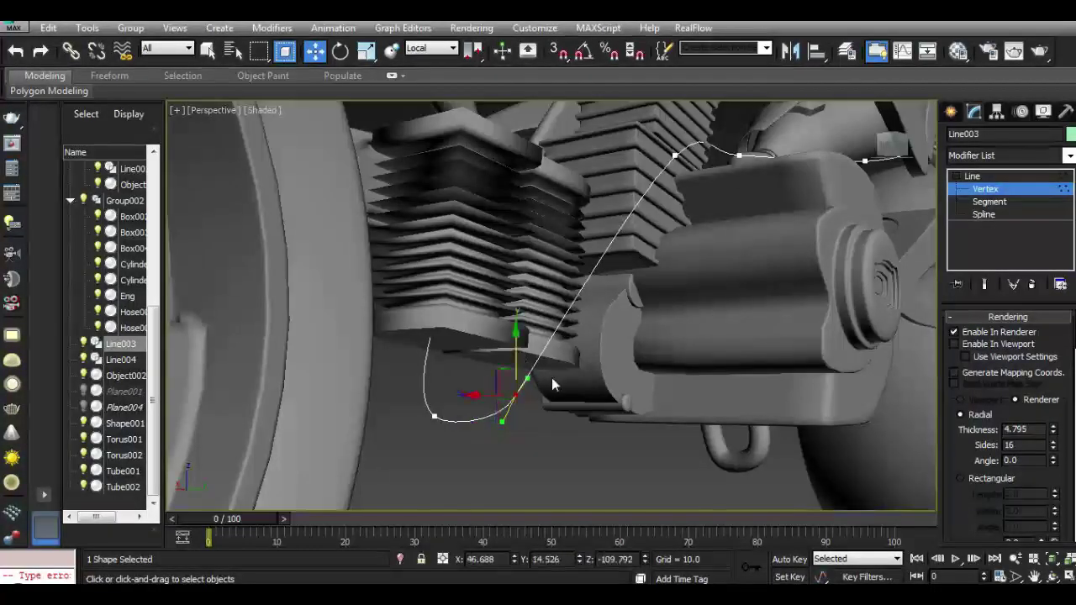
Check the hose as a solid tube, then lift the curve vertex higher and show the tube again.
{"action": "left_click", "coordinate": [976, 344]}
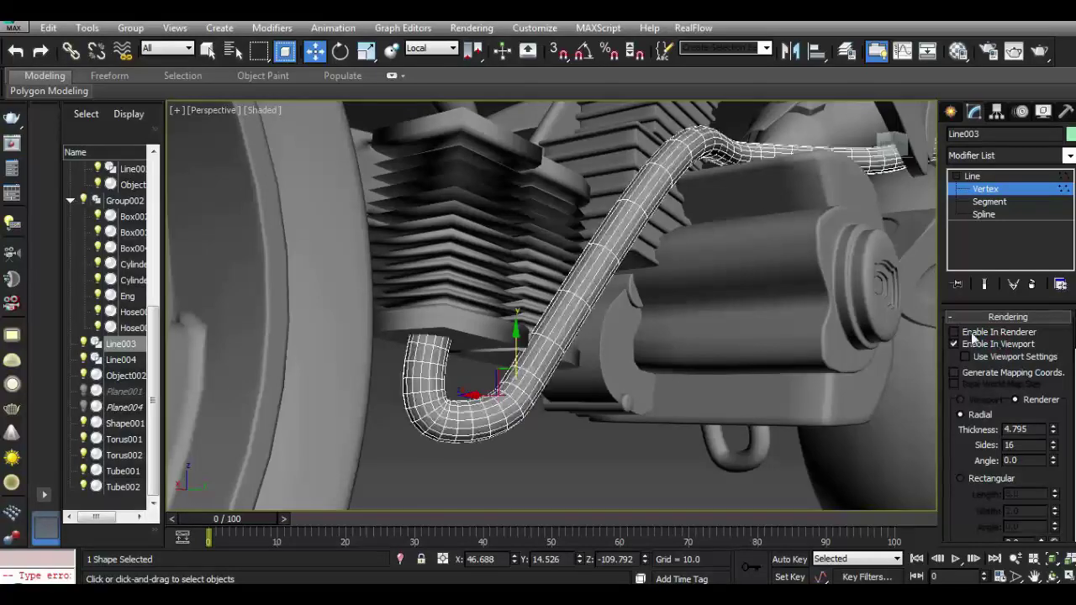
{"action": "mouse_move", "coordinate": [896, 146]}
{"action": "left_mouse_down"}
{"action": "mouse_move", "coordinate": [199, 174]}
{"action": "mouse_move", "coordinate": [271, 150]}
{"action": "mouse_move", "coordinate": [277, 135]}
{"action": "mouse_move", "coordinate": [267, 131]}
{"action": "mouse_move", "coordinate": [240, 502]}
{"action": "mouse_move", "coordinate": [250, 127]}
{"action": "mouse_move", "coordinate": [235, 118]}
{"action": "mouse_move", "coordinate": [278, 336]}
{"action": "left_mouse_up"}
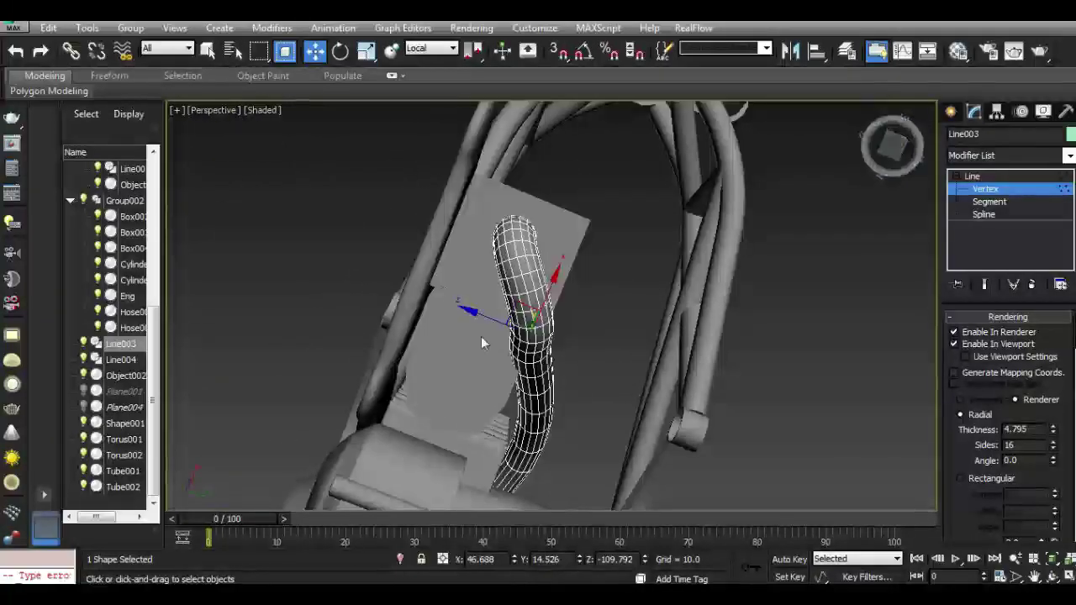
{"action": "left_click", "coordinate": [955, 344]}
{"action": "left_click_drag", "start_coordinate": [482, 316], "coordinate": [552, 366]}
{"action": "scroll", "coordinate": [555, 373], "scroll_direction": "up", "scroll_amount": 3}
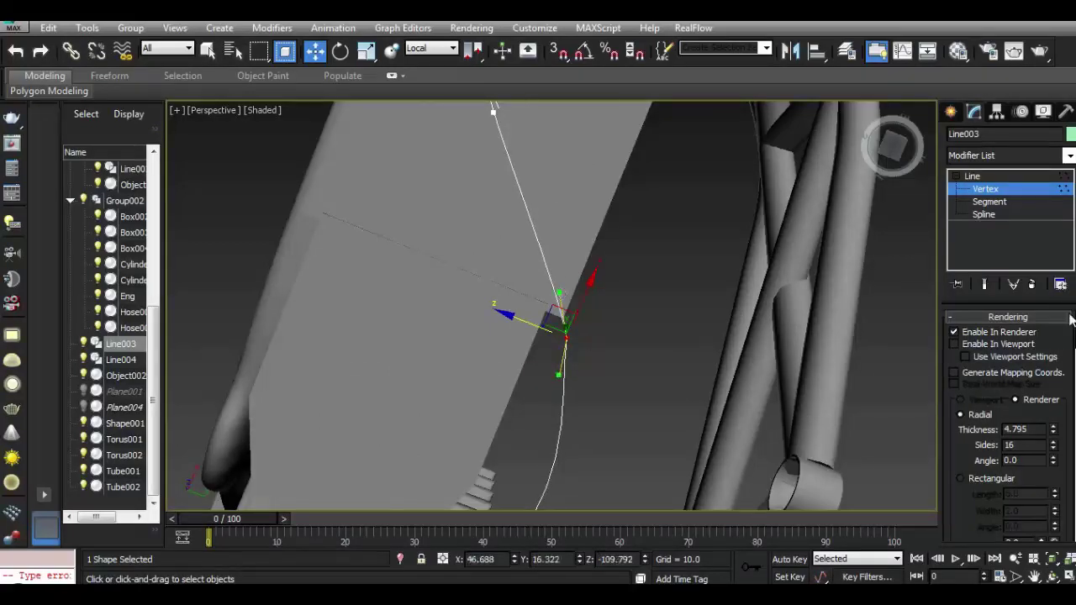
{"action": "left_click", "coordinate": [955, 344]}
Leave vertex editing on the hose and deselect everything.
{"action": "mouse_move", "coordinate": [891, 147]}
{"action": "left_mouse_down"}
{"action": "mouse_move", "coordinate": [200, 176]}
{"action": "mouse_move", "coordinate": [210, 221]}
{"action": "left_mouse_up"}
{"action": "scroll", "coordinate": [631, 330], "scroll_direction": "down", "scroll_amount": 5}
{"action": "scroll", "coordinate": [632, 330], "scroll_direction": "down", "scroll_amount": 3}
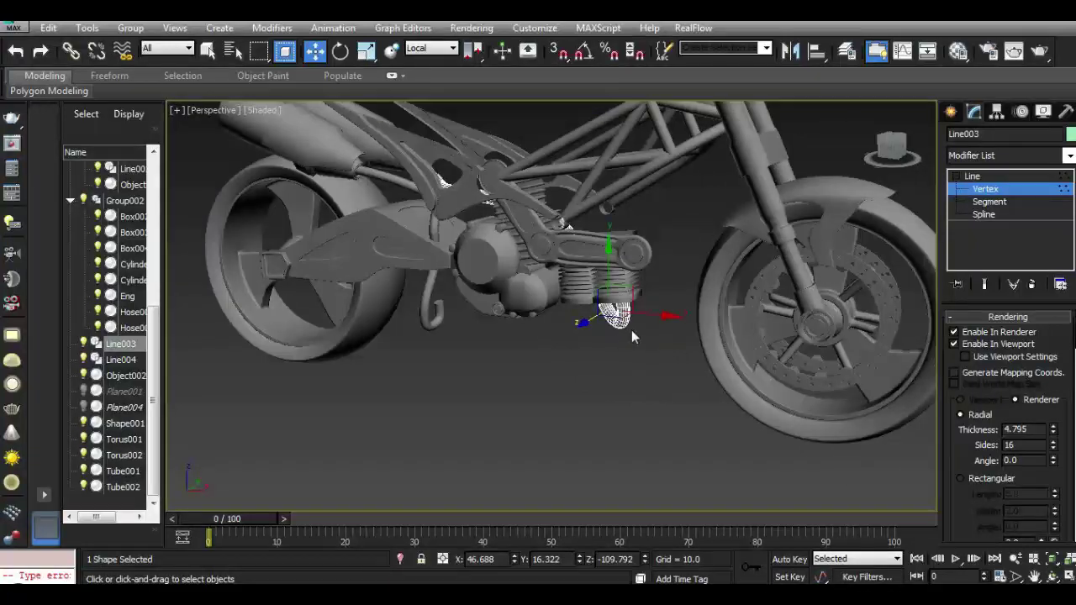
{"action": "left_click", "coordinate": [978, 178]}
{"action": "left_click", "coordinate": [536, 422]}
{"action": "middle_click_drag", "start_coordinate": [535, 422], "coordinate": [593, 369], "text": "alt"}
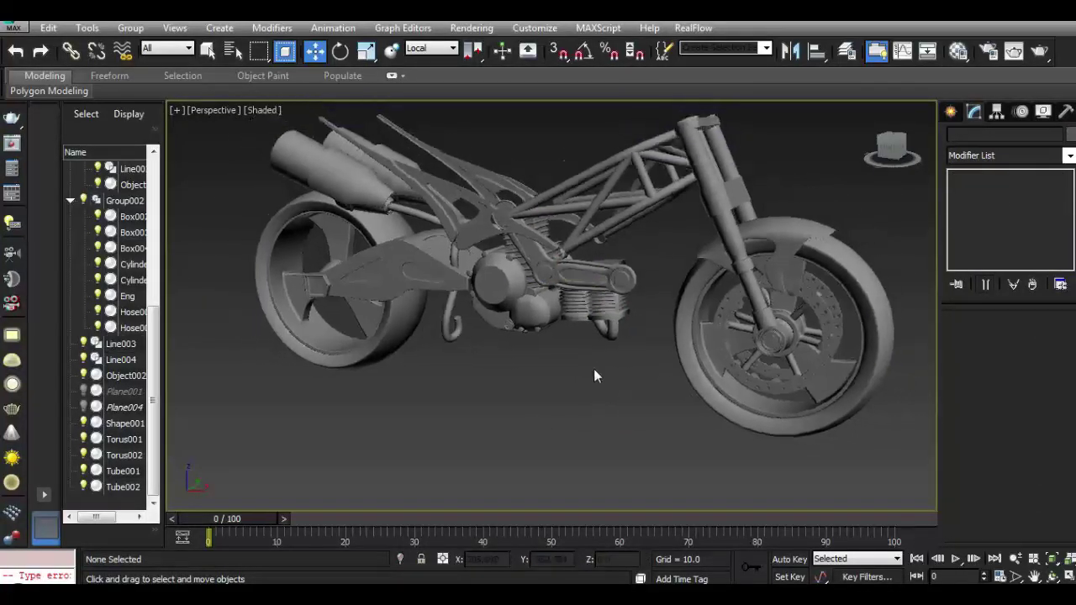
Switch to Front view, hide the grid, and select then deselect the engine group Group002.
{"action": "mouse_move", "coordinate": [891, 151]}
{"action": "left_mouse_down"}
{"action": "mouse_move", "coordinate": [672, 147]}
{"action": "mouse_move", "coordinate": [721, 136]}
{"action": "mouse_move", "coordinate": [910, 151]}
{"action": "mouse_move", "coordinate": [916, 140]}
{"action": "left_mouse_up"}
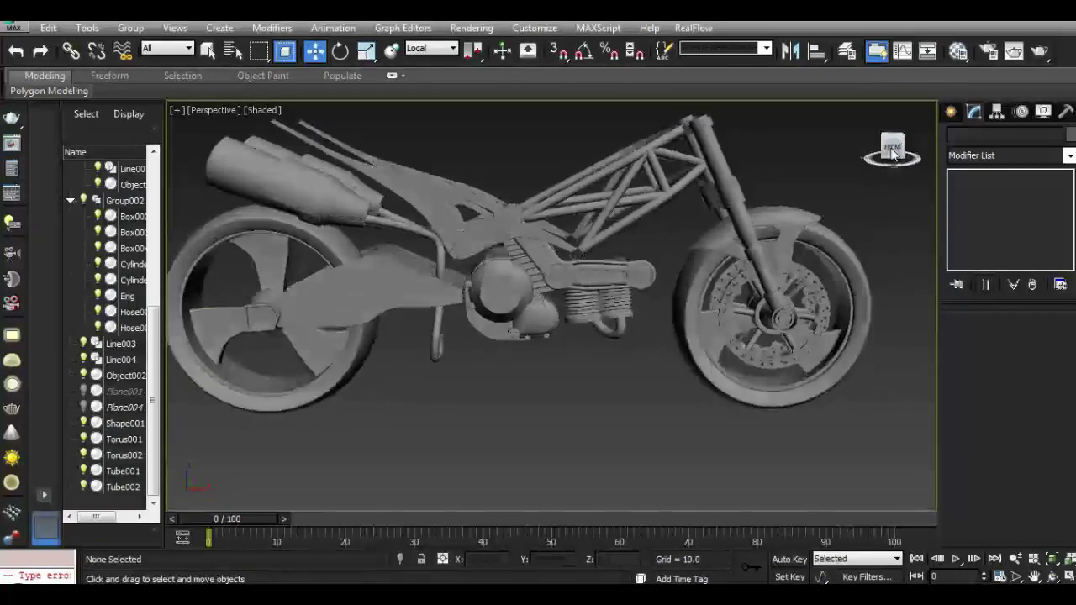
{"action": "scroll", "coordinate": [583, 294], "scroll_direction": "up", "scroll_amount": 4}
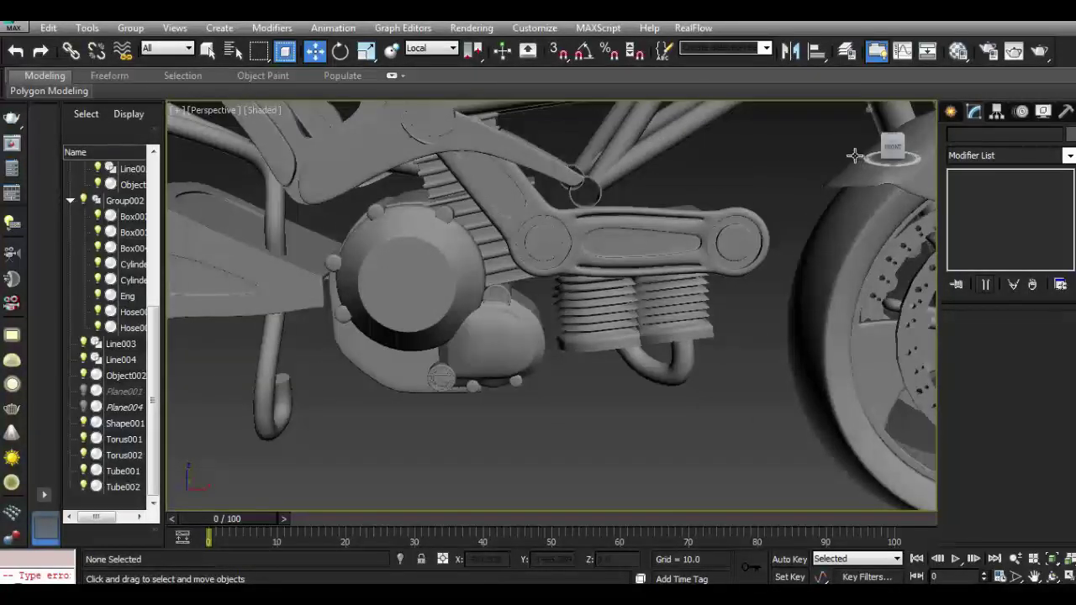
{"action": "key", "text": "f"}
{"action": "key", "text": "g"}
{"action": "scroll", "coordinate": [638, 336], "scroll_direction": "down", "scroll_amount": 2}
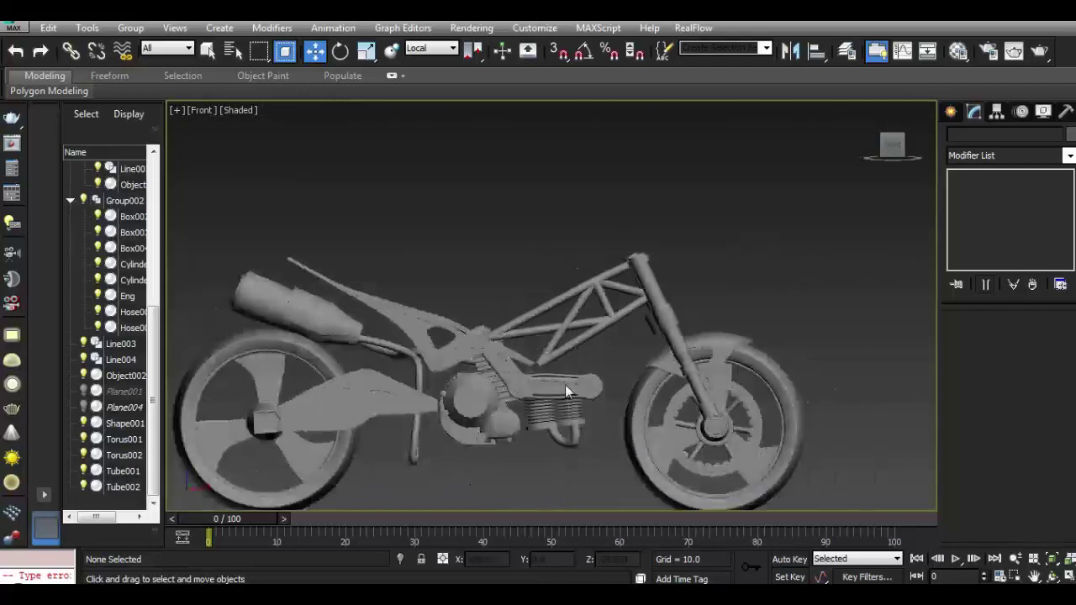
{"action": "scroll", "coordinate": [517, 418], "scroll_direction": "up", "scroll_amount": 4}
{"action": "left_click", "coordinate": [561, 415]}
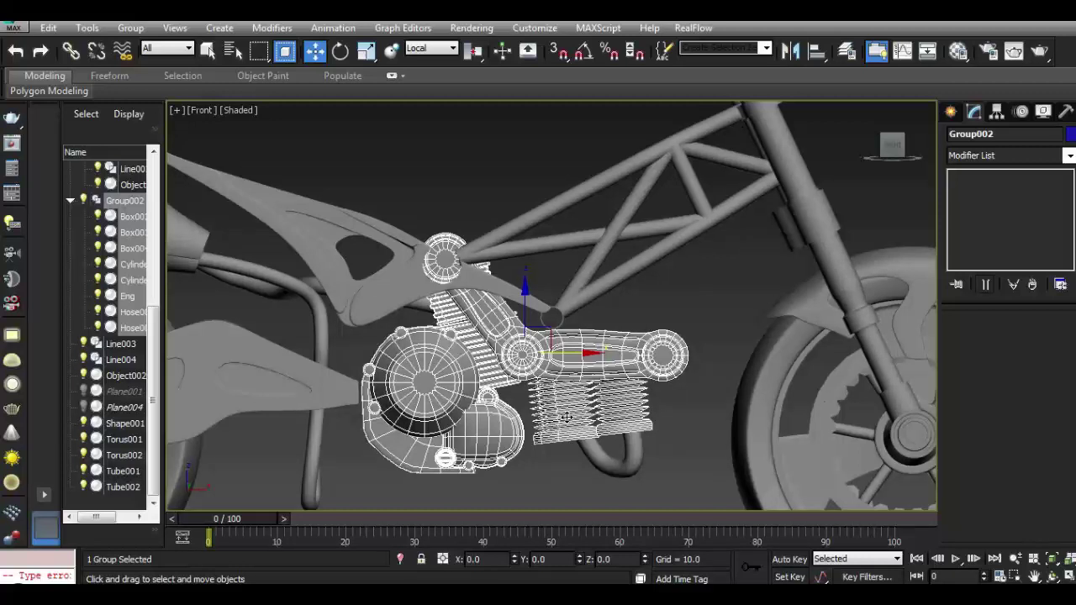
{"action": "scroll", "coordinate": [566, 418], "scroll_direction": "down", "scroll_amount": 5}
{"action": "scroll", "coordinate": [566, 418], "scroll_direction": "down", "scroll_amount": 3}
{"action": "left_click", "coordinate": [900, 170]}
{"action": "mouse_move", "coordinate": [899, 170]}
{"action": "left_mouse_down"}
{"action": "mouse_move", "coordinate": [667, 169]}
{"action": "mouse_move", "coordinate": [812, 176]}
{"action": "left_mouse_up"}
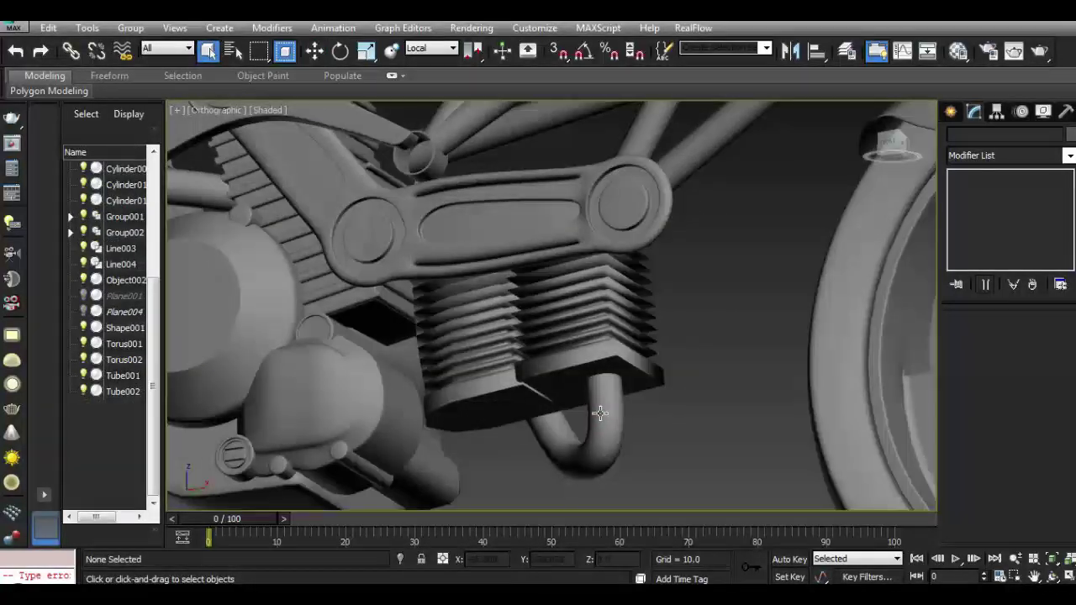
Select the exhaust hose Line003 and orbit to a wider view of the engine and pipe.
{"action": "left_click", "coordinate": [597, 394]}
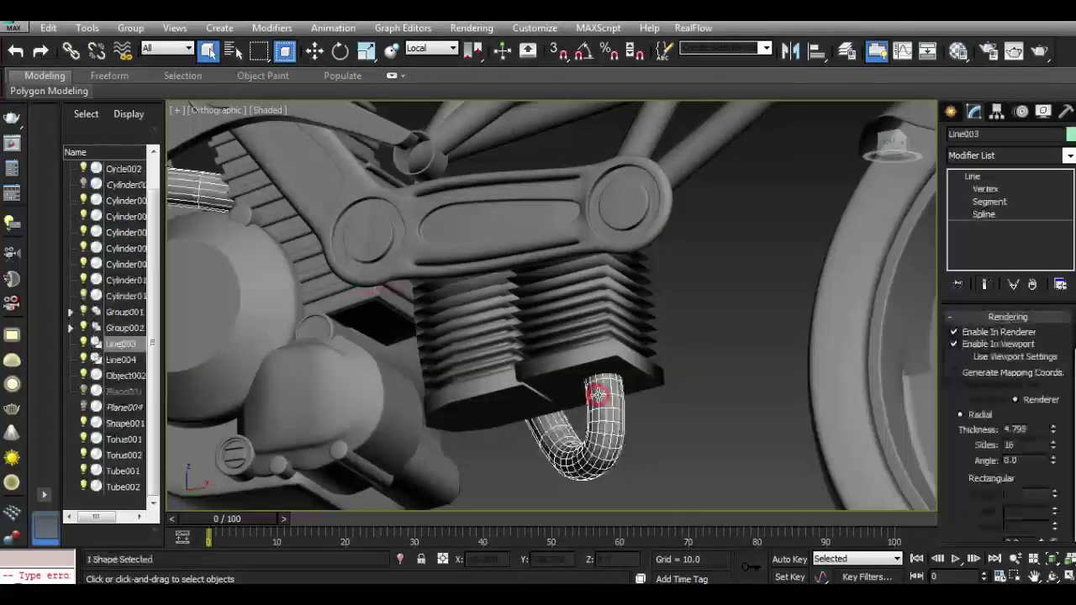
{"action": "left_click", "coordinate": [986, 188]}
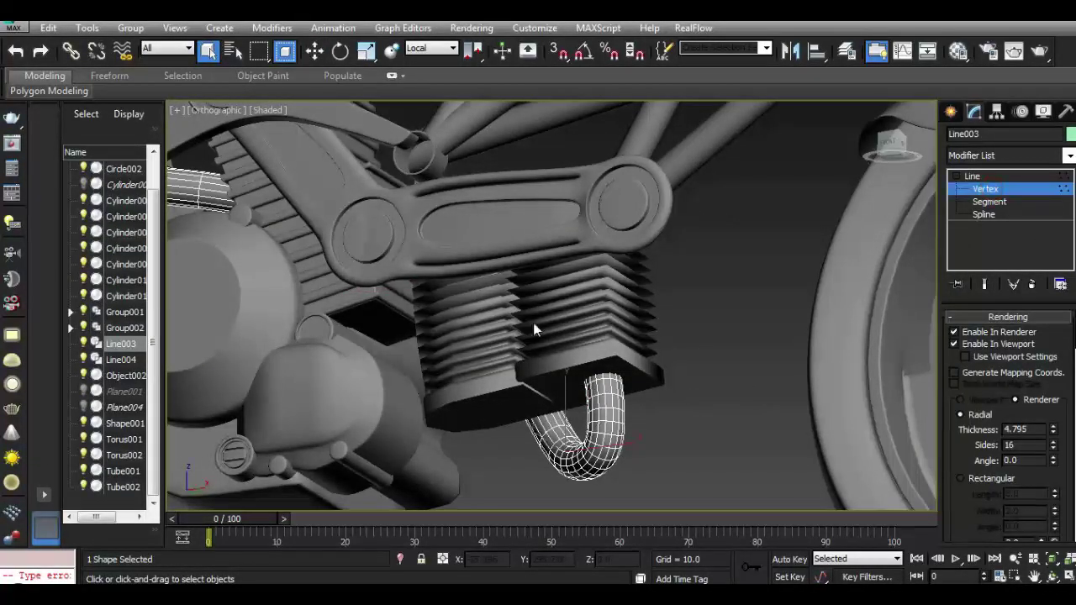
{"action": "left_click", "coordinate": [320, 52]}
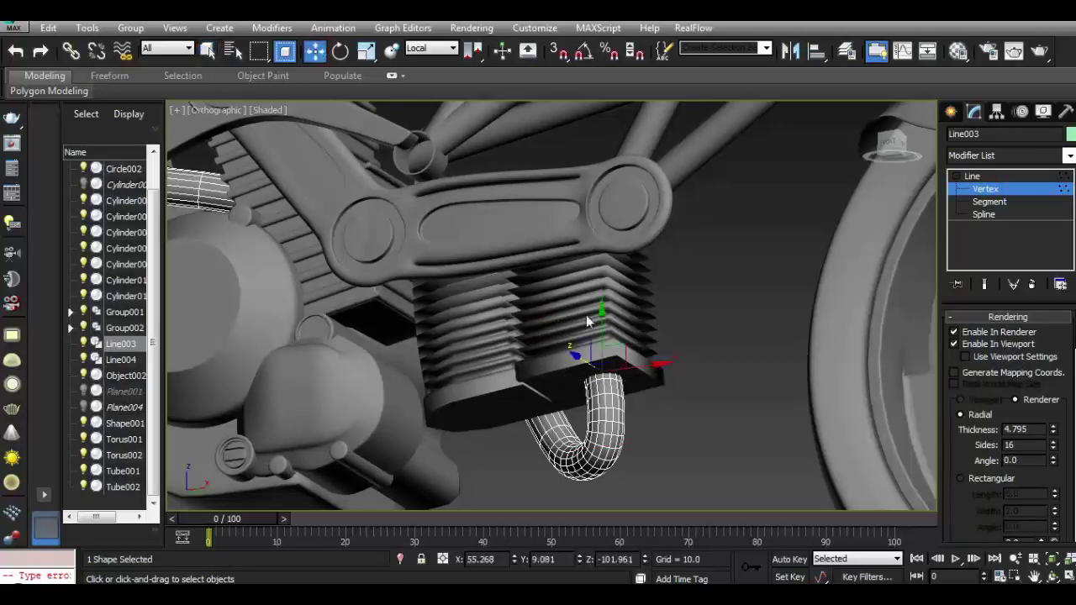
{"action": "middle_click_drag", "start_coordinate": [826, 232], "coordinate": [524, 203], "text": "alt"}
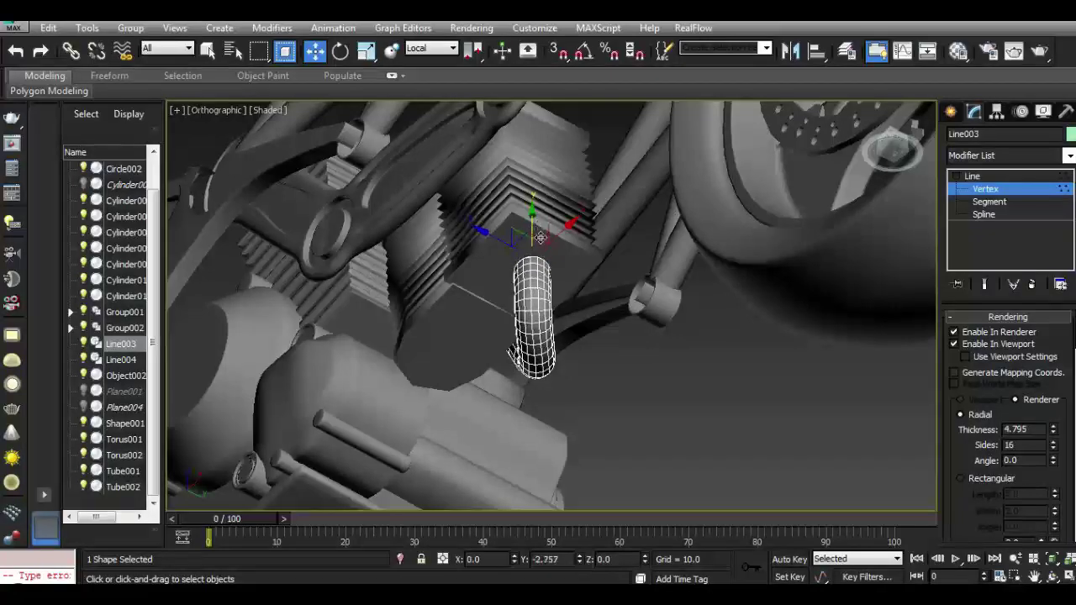
{"action": "left_click", "coordinate": [891, 151]}
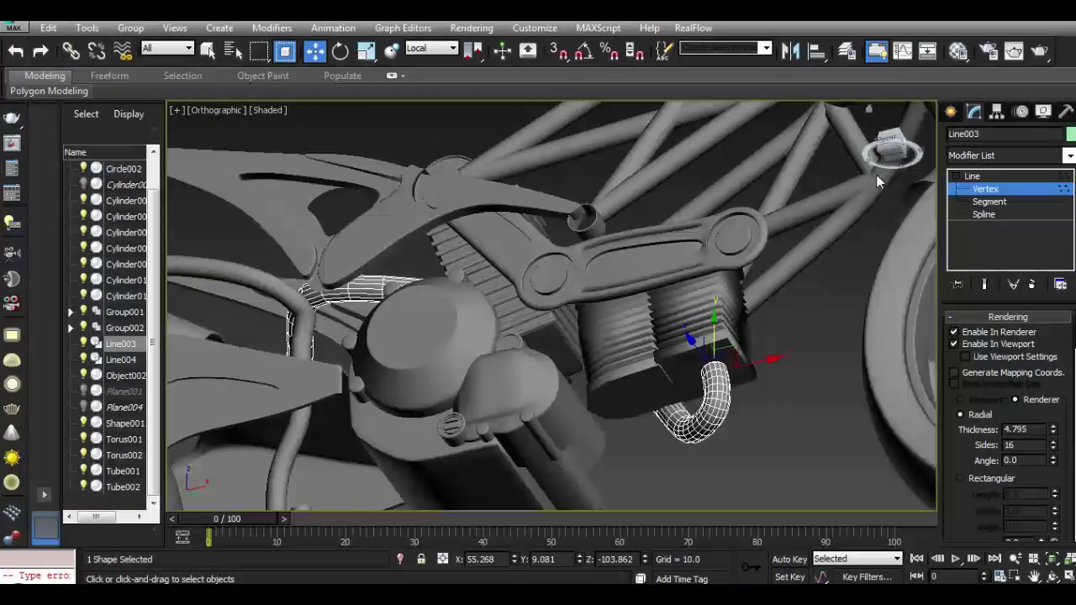
{"action": "left_click", "coordinate": [893, 160]}
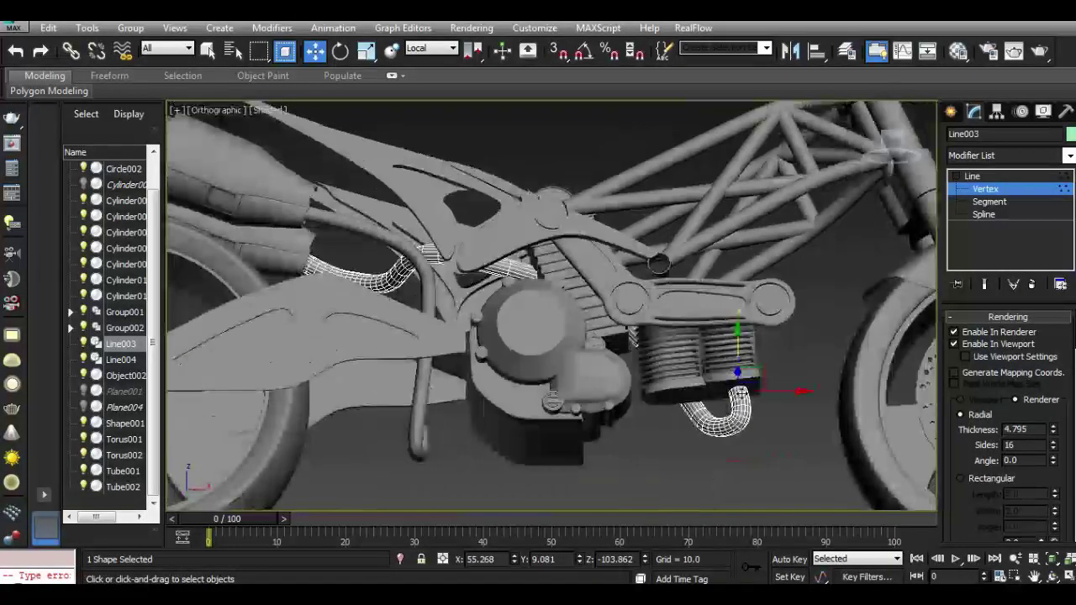
{"action": "scroll", "coordinate": [736, 353], "scroll_direction": "up", "scroll_amount": 5}
{"action": "scroll", "coordinate": [735, 345], "scroll_direction": "up", "scroll_amount": 3}
Convert the hose to Editable Poly and select the 16-polygon ring at its top end.
{"action": "right_click", "coordinate": [733, 330]}
{"action": "mouse_move", "coordinate": [768, 492]}
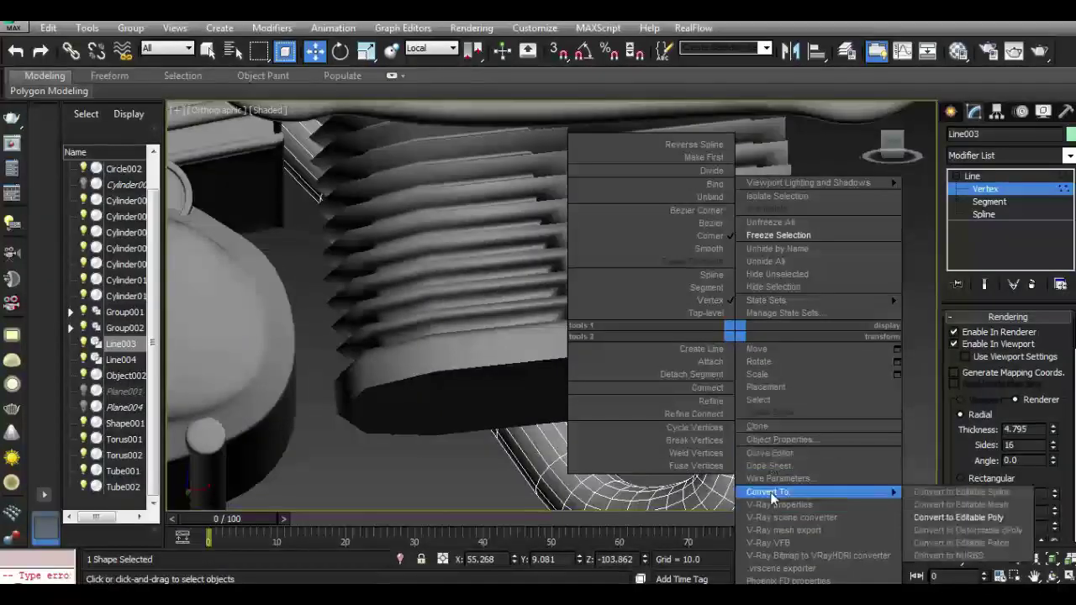
{"action": "left_click", "coordinate": [958, 517]}
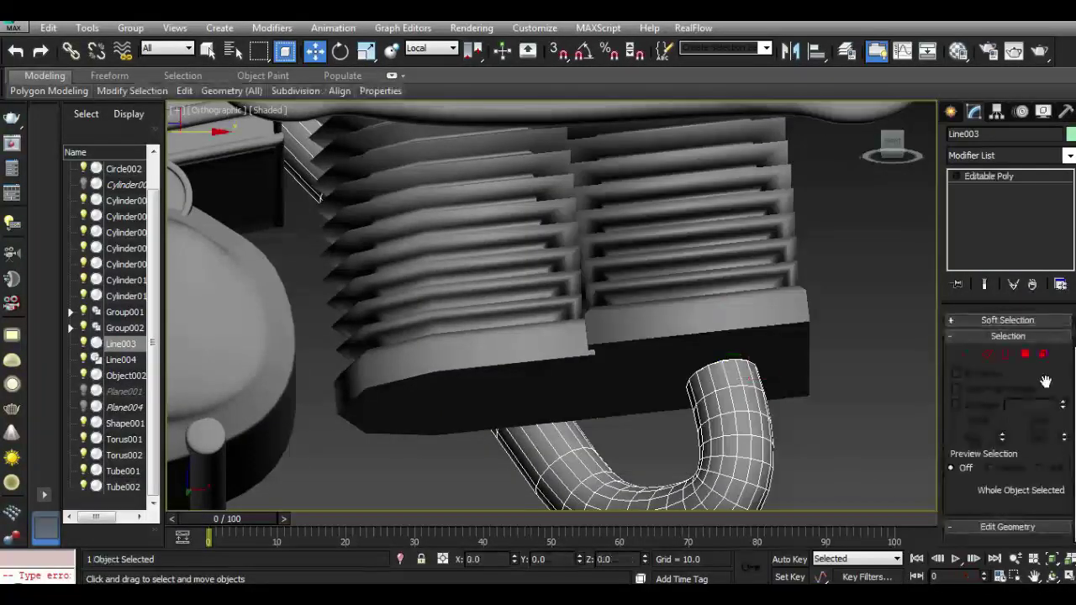
{"action": "left_click", "coordinate": [1025, 354]}
{"action": "left_click", "coordinate": [732, 366]}
{"action": "scroll", "coordinate": [730, 389], "scroll_direction": "up", "scroll_amount": 2}
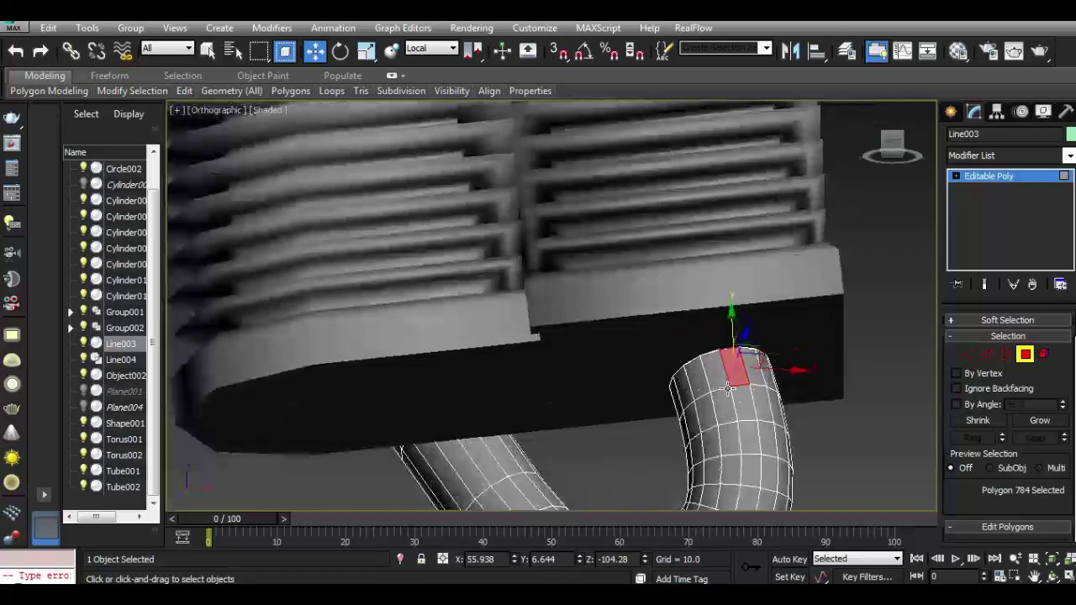
{"action": "left_click", "coordinate": [717, 378], "text": "shift"}
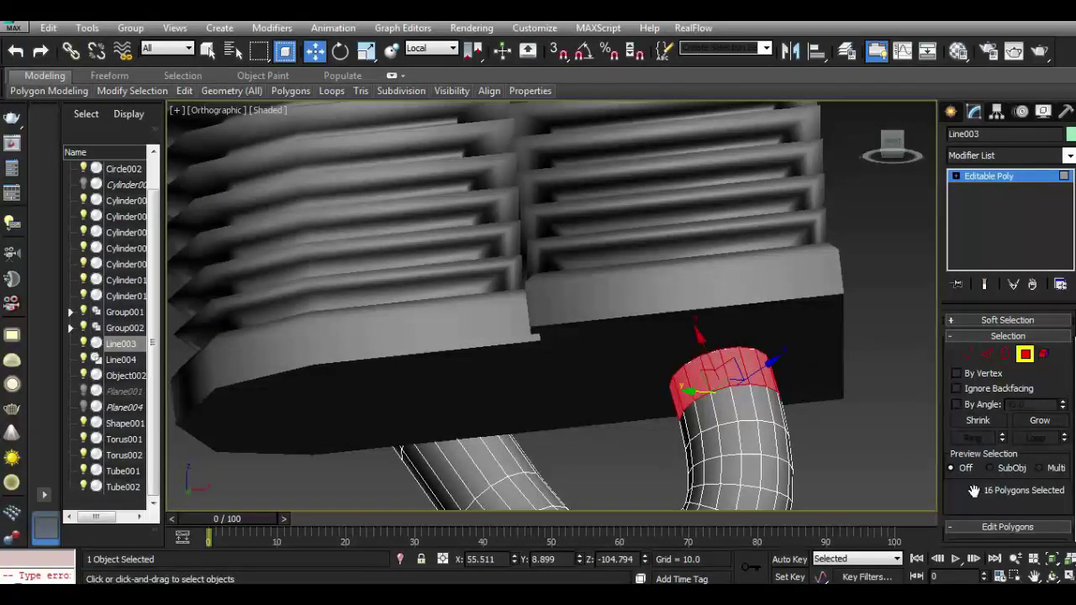
Extrude the selected top ring along Local Normal to form a collar.
{"action": "left_click_drag", "start_coordinate": [973, 490], "coordinate": [963, 414]}
{"action": "left_click", "coordinate": [1000, 489]}
{"action": "left_click", "coordinate": [727, 296]}
{"action": "left_click", "coordinate": [761, 323]}
{"action": "left_click_drag", "start_coordinate": [710, 319], "coordinate": [704, 520]}
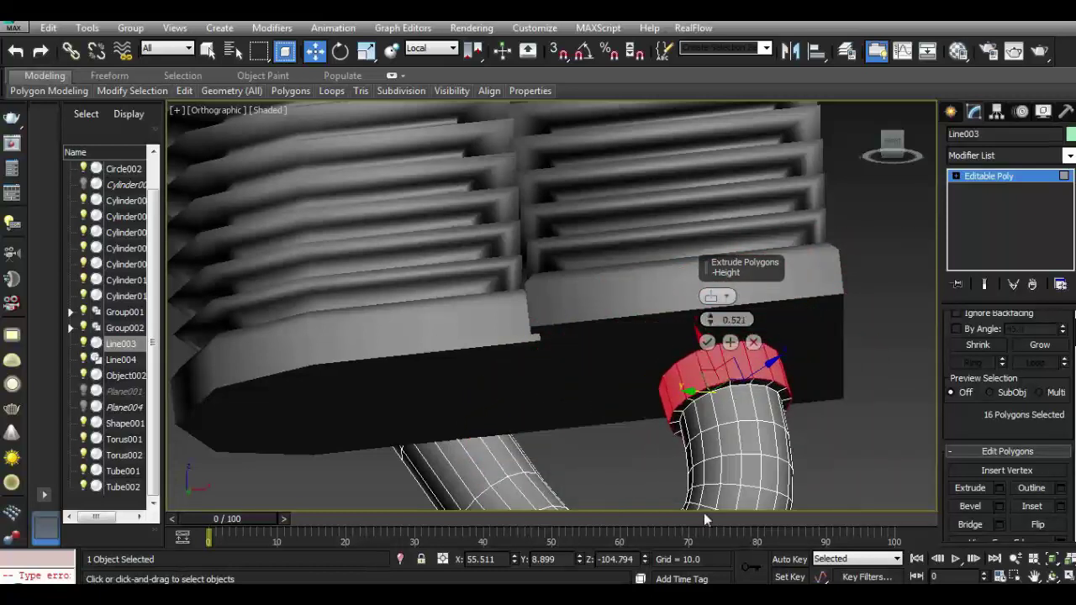
{"action": "left_click", "coordinate": [707, 343]}
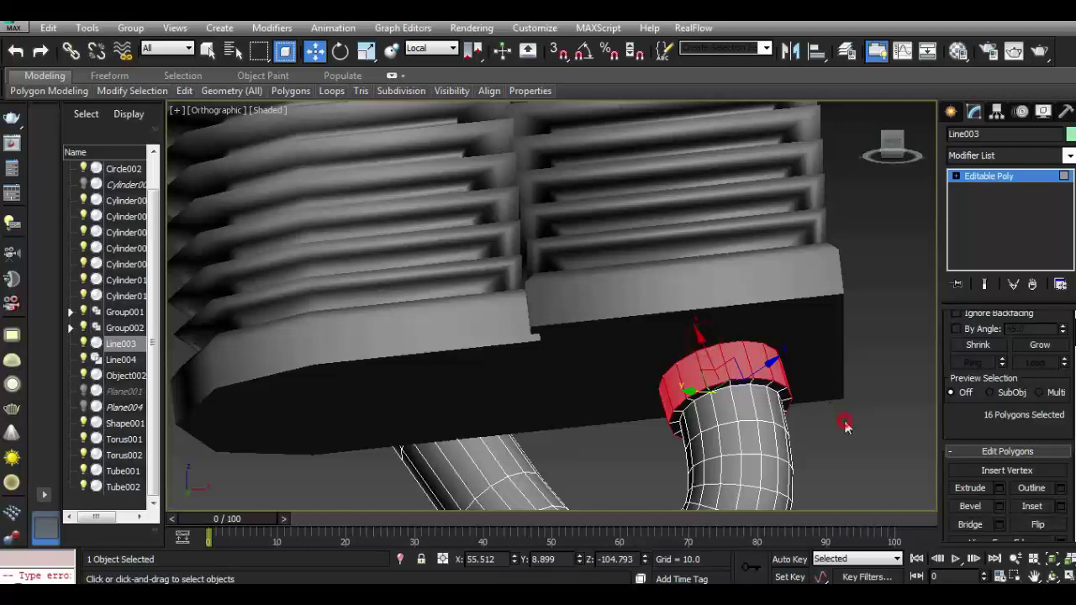
Reselect the hose's top ring, grow it across the cap, and nudge the cap upward.
{"action": "left_click", "coordinate": [845, 424]}
{"action": "scroll", "coordinate": [757, 379], "scroll_direction": "up", "scroll_amount": 2}
{"action": "scroll", "coordinate": [675, 328], "scroll_direction": "down", "scroll_amount": 2}
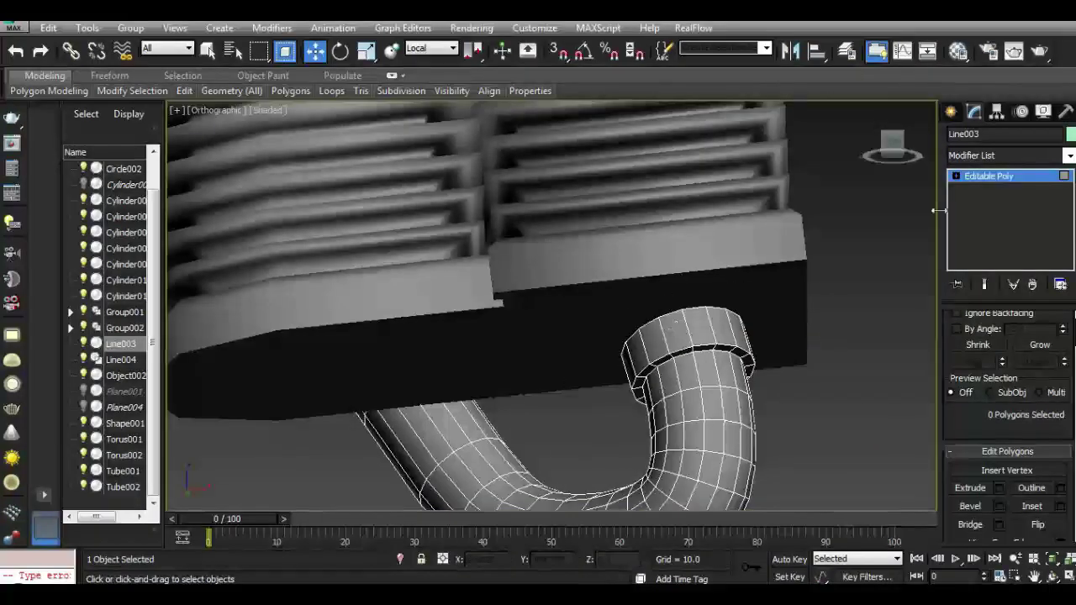
{"action": "scroll", "coordinate": [780, 404], "scroll_direction": "up", "scroll_amount": 2}
{"action": "left_click", "coordinate": [955, 175]}
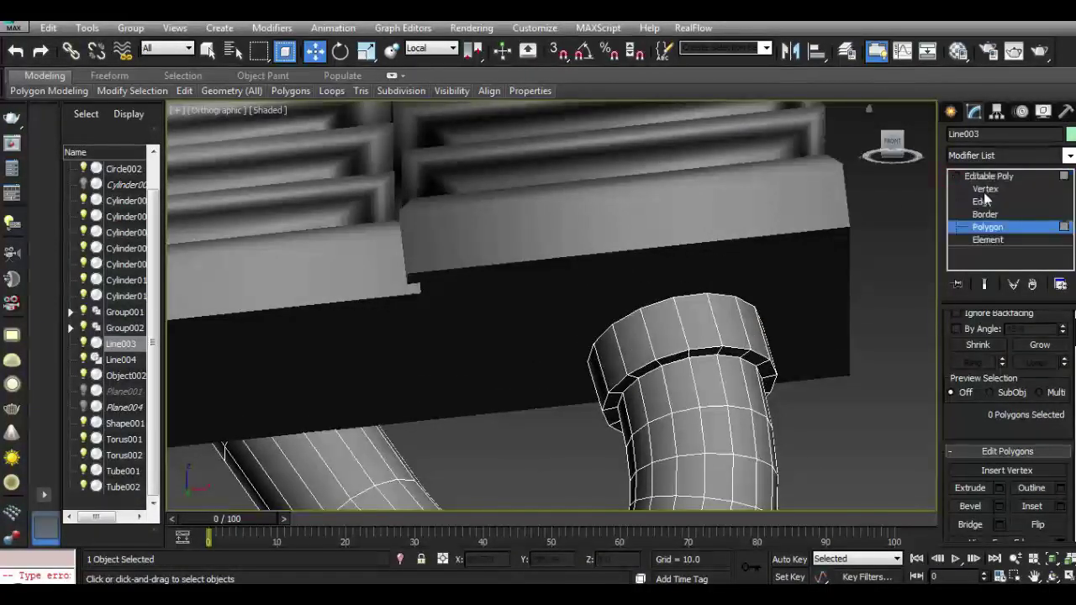
{"action": "left_click_drag", "start_coordinate": [896, 141], "coordinate": [861, 341]}
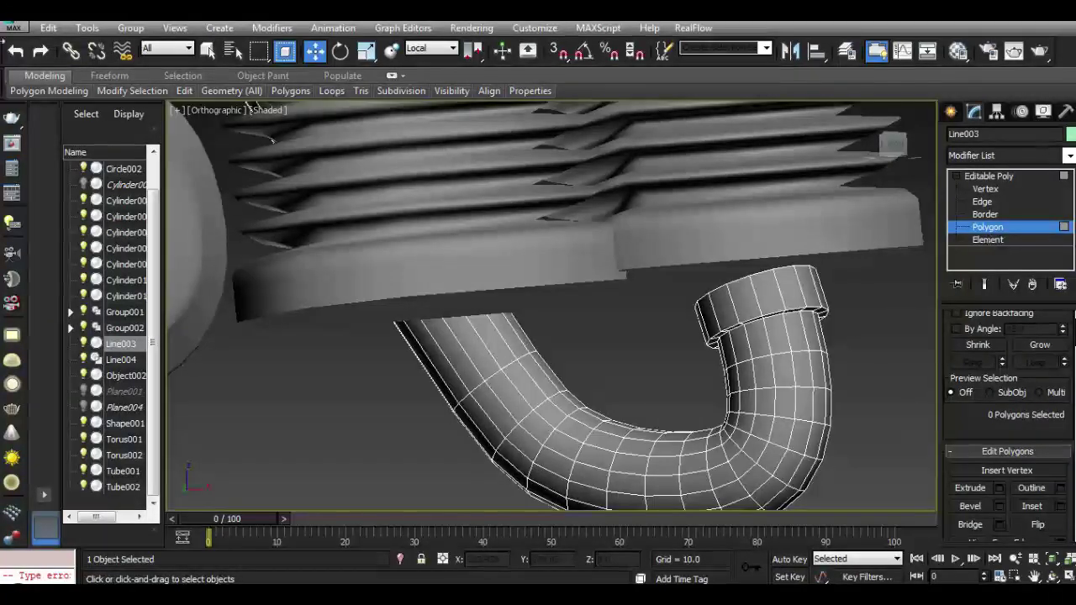
{"action": "left_click", "coordinate": [16, 52]}
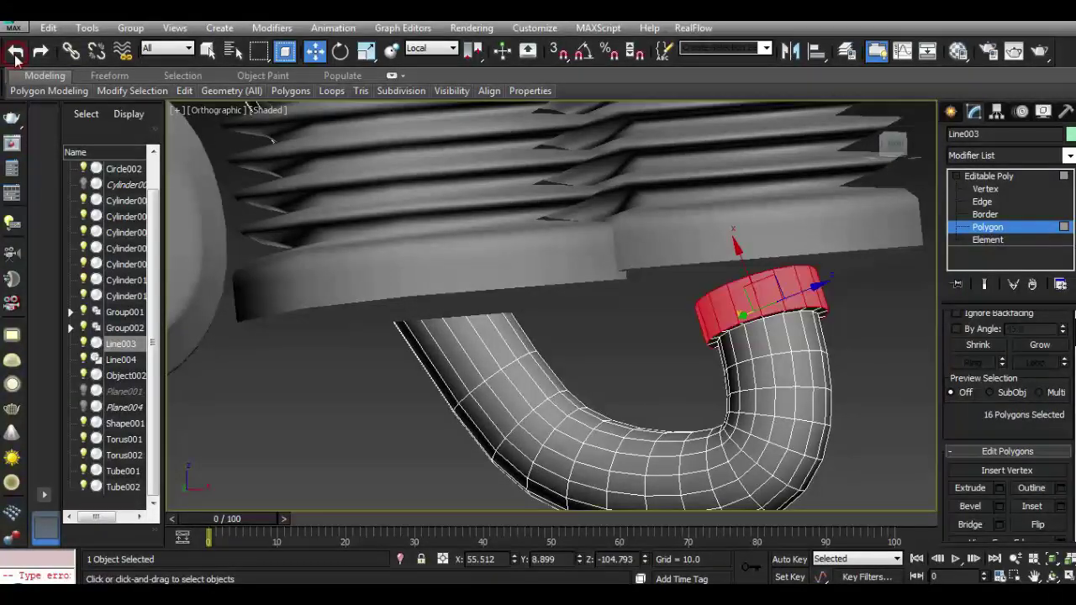
{"action": "left_click", "coordinate": [1039, 345]}
{"action": "left_click_drag", "start_coordinate": [756, 270], "coordinate": [755, 263]}
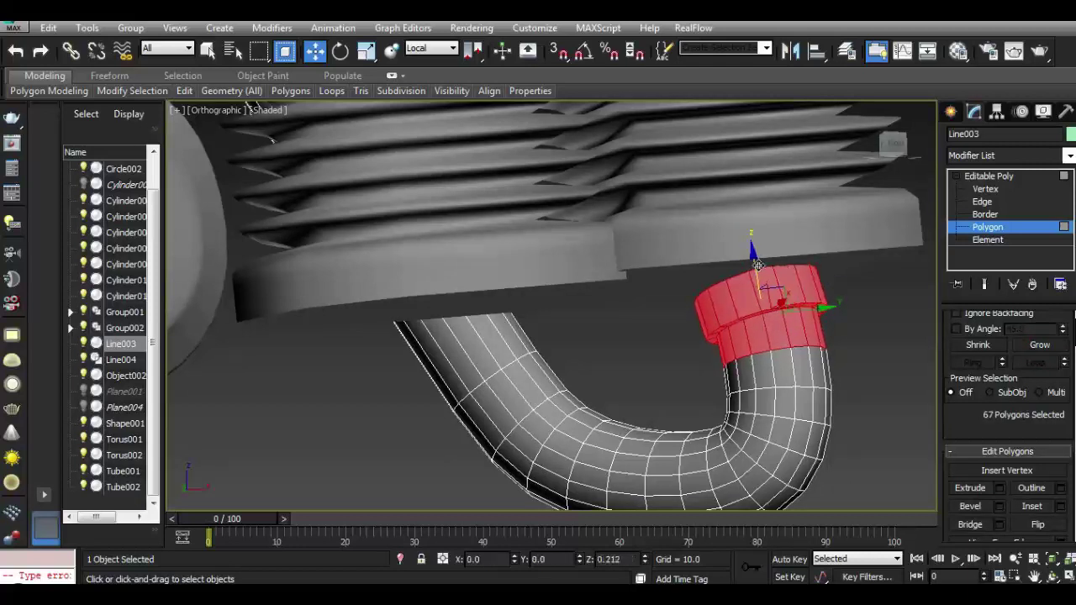
{"action": "left_click", "coordinate": [340, 51]}
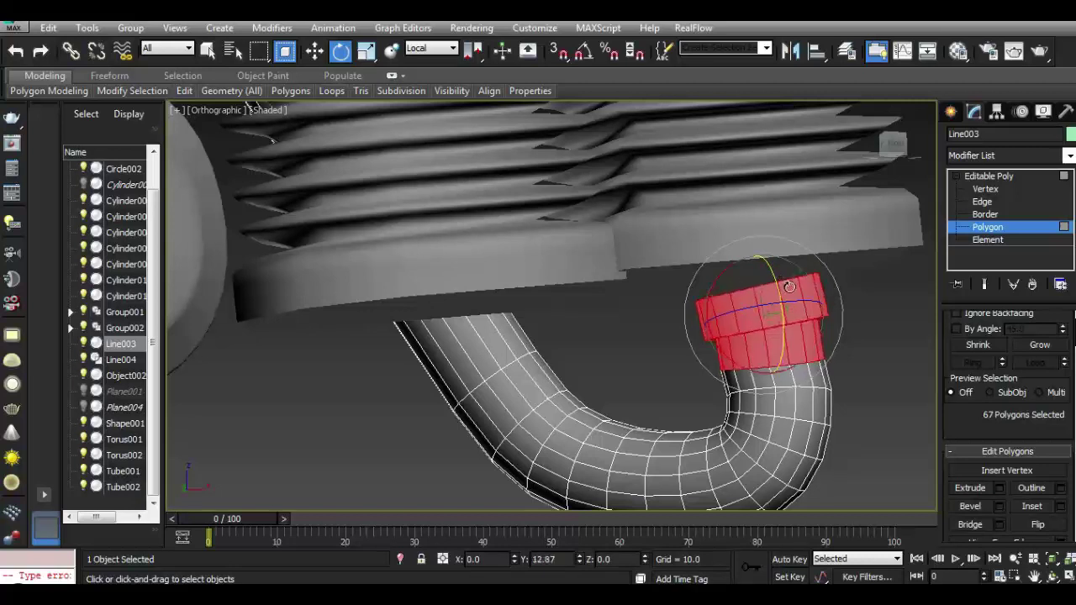
{"action": "mouse_move", "coordinate": [891, 145]}
{"action": "left_mouse_down"}
{"action": "mouse_move", "coordinate": [824, 142]}
{"action": "mouse_move", "coordinate": [685, 204]}
{"action": "left_mouse_up"}
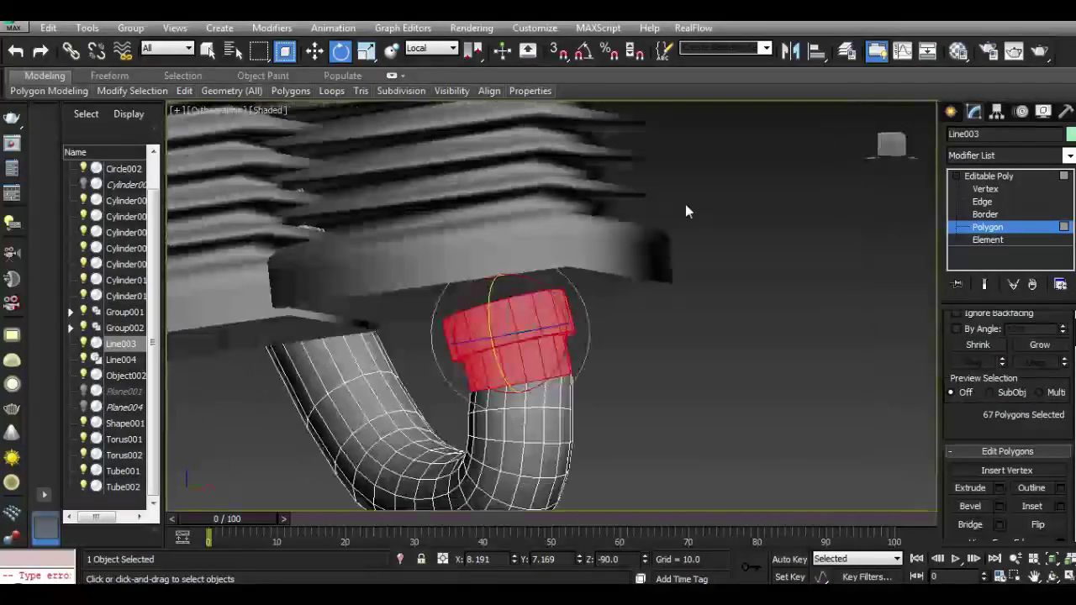
Undo the cap edits, reverting the hose to its original spline.
{"action": "left_click", "coordinate": [15, 51]}
{"action": "left_click", "coordinate": [15, 51]}
{"action": "left_click", "coordinate": [15, 51]}
{"action": "left_click", "coordinate": [16, 51]}
{"action": "left_click", "coordinate": [15, 51]}
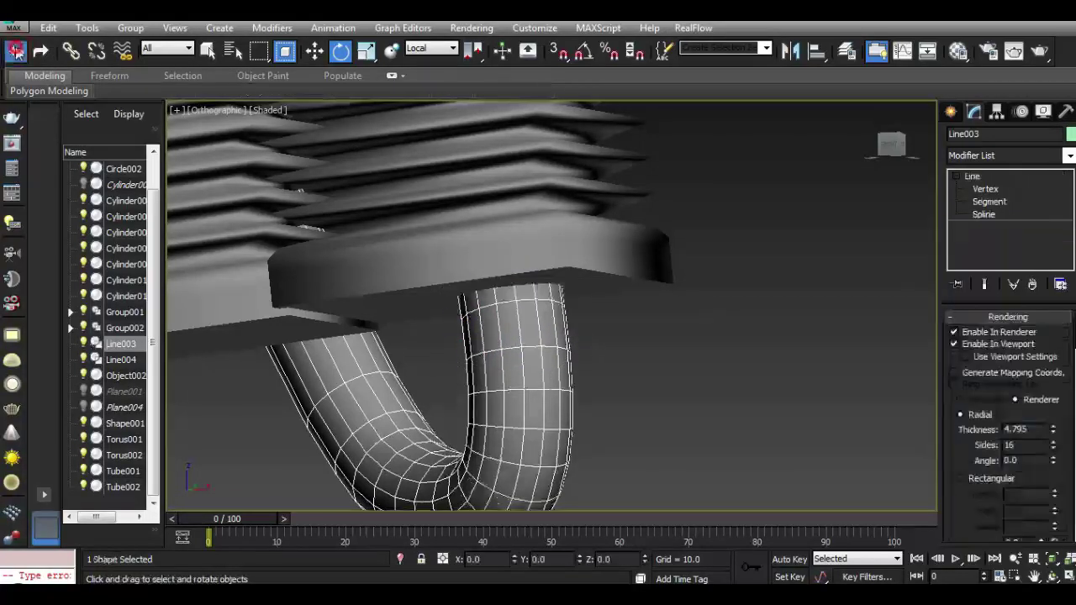
Convert the tube to Editable Poly again and select its top 16-polygon ring.
{"action": "right_click", "coordinate": [521, 316]}
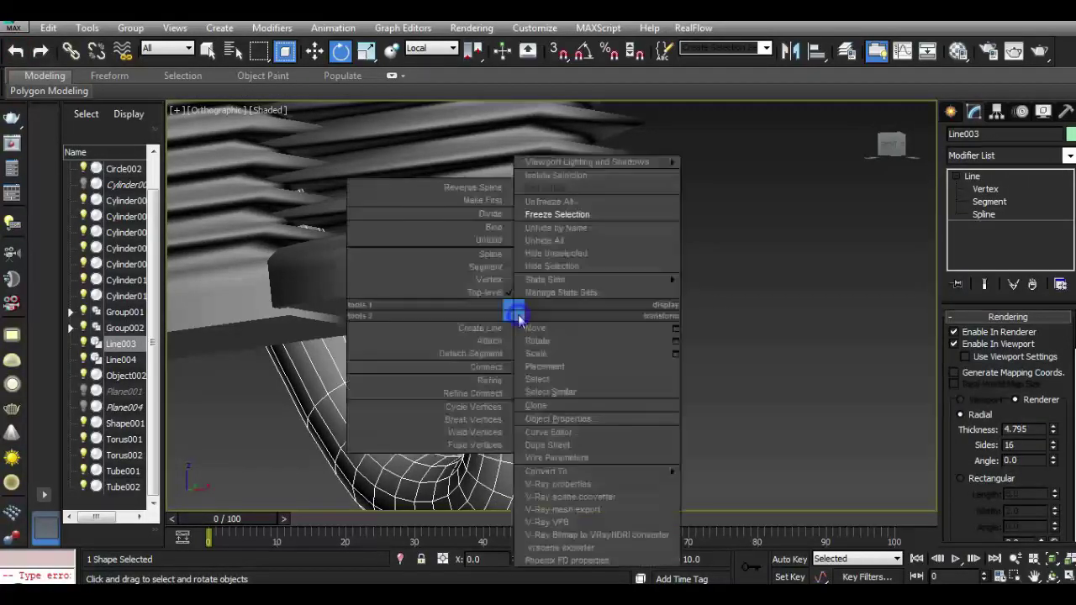
{"action": "left_click", "coordinate": [737, 492]}
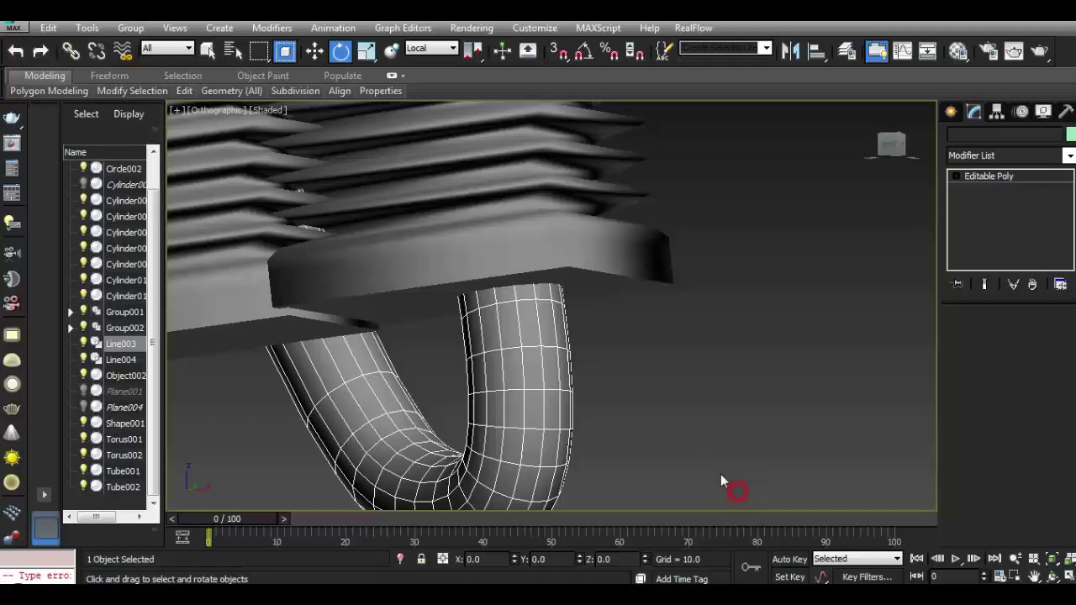
{"action": "left_click", "coordinate": [975, 194]}
{"action": "left_click", "coordinate": [1024, 354]}
{"action": "left_click", "coordinate": [506, 298]}
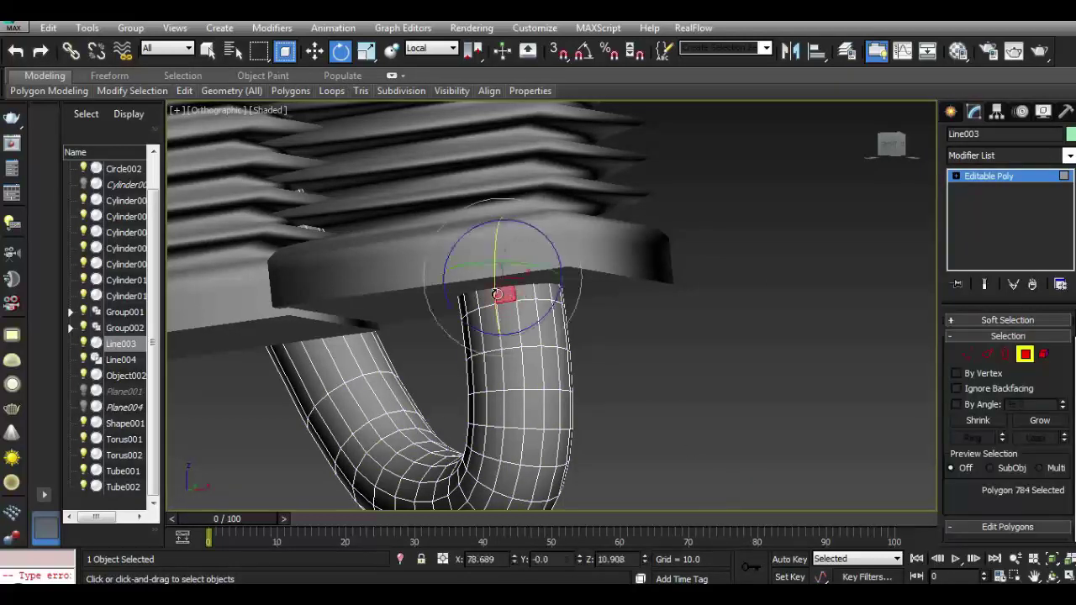
{"action": "scroll", "coordinate": [504, 298], "scroll_direction": "up", "scroll_amount": 3}
{"action": "left_click", "coordinate": [589, 292]}
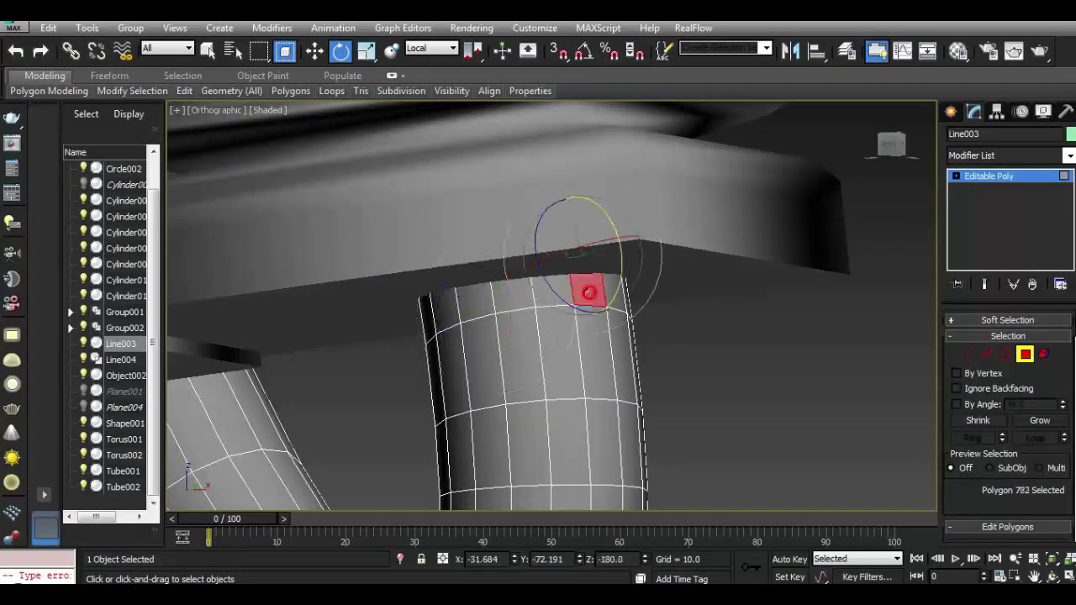
{"action": "left_click", "coordinate": [523, 295], "text": "shift"}
{"action": "left_click", "coordinate": [316, 50]}
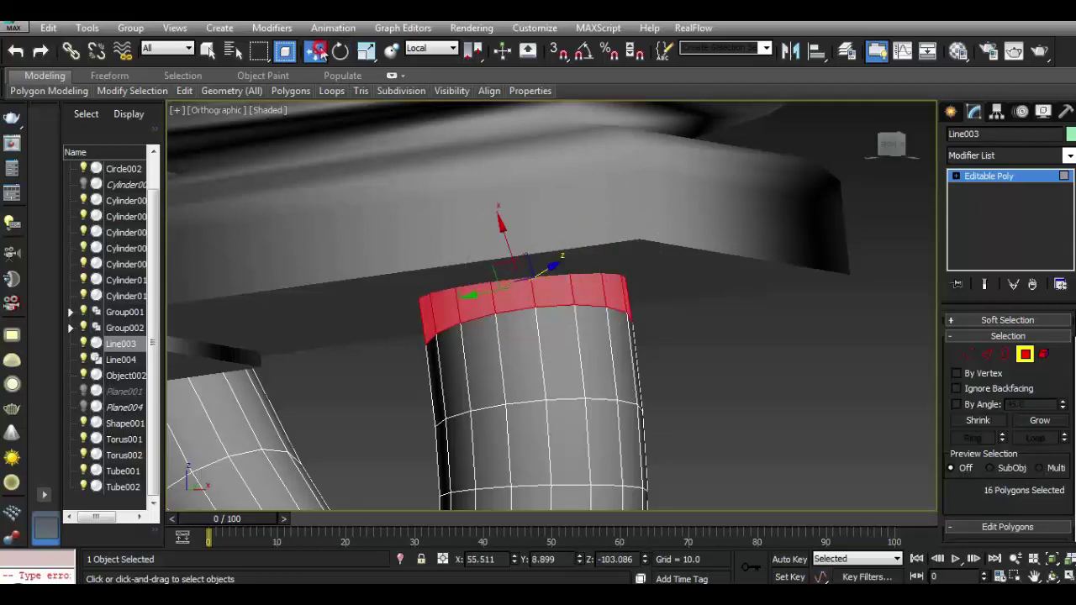
{"action": "scroll", "coordinate": [995, 486], "scroll_direction": "down", "scroll_amount": 2}
Extrude the ring along Local Normal by about 0.38 into a thin lip.
{"action": "left_click", "coordinate": [1000, 485]}
{"action": "left_click", "coordinate": [726, 296]}
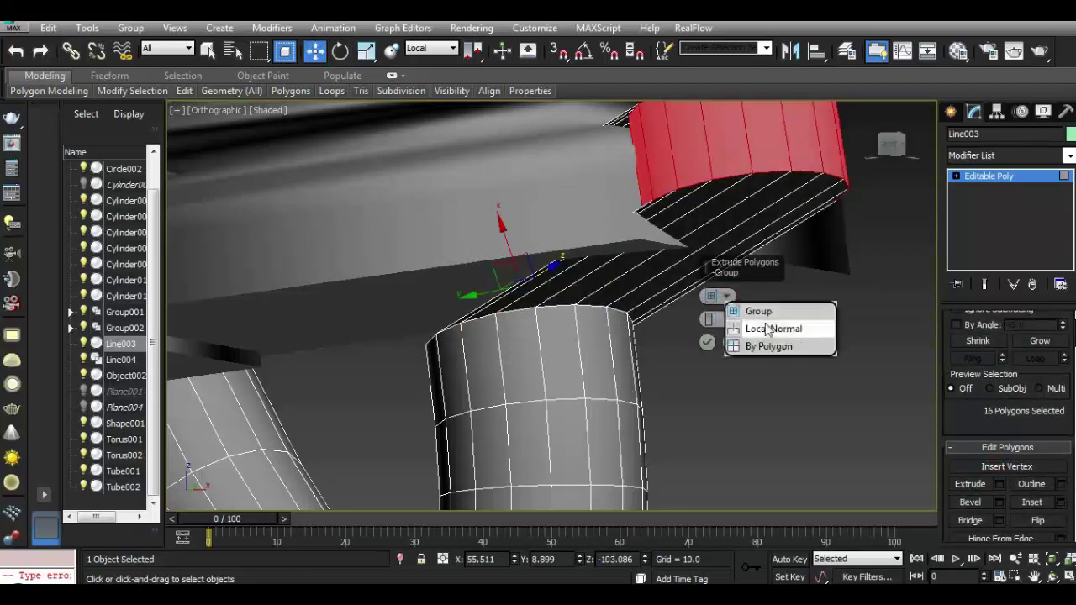
{"action": "left_click", "coordinate": [767, 324]}
{"action": "left_click_drag", "start_coordinate": [709, 319], "coordinate": [728, 412]}
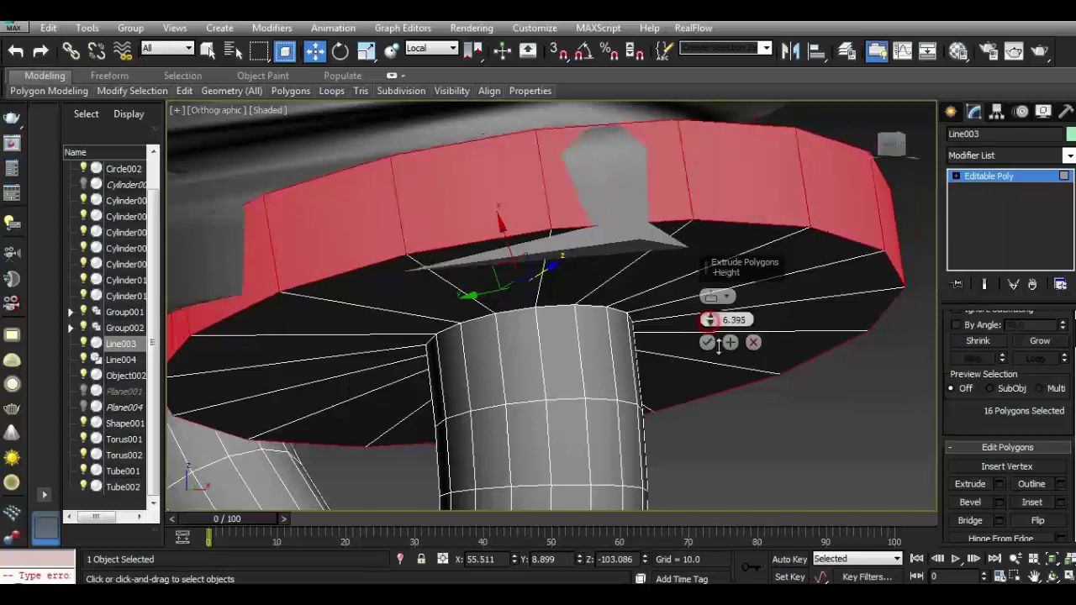
{"action": "left_click_drag", "start_coordinate": [709, 322], "coordinate": [750, 449]}
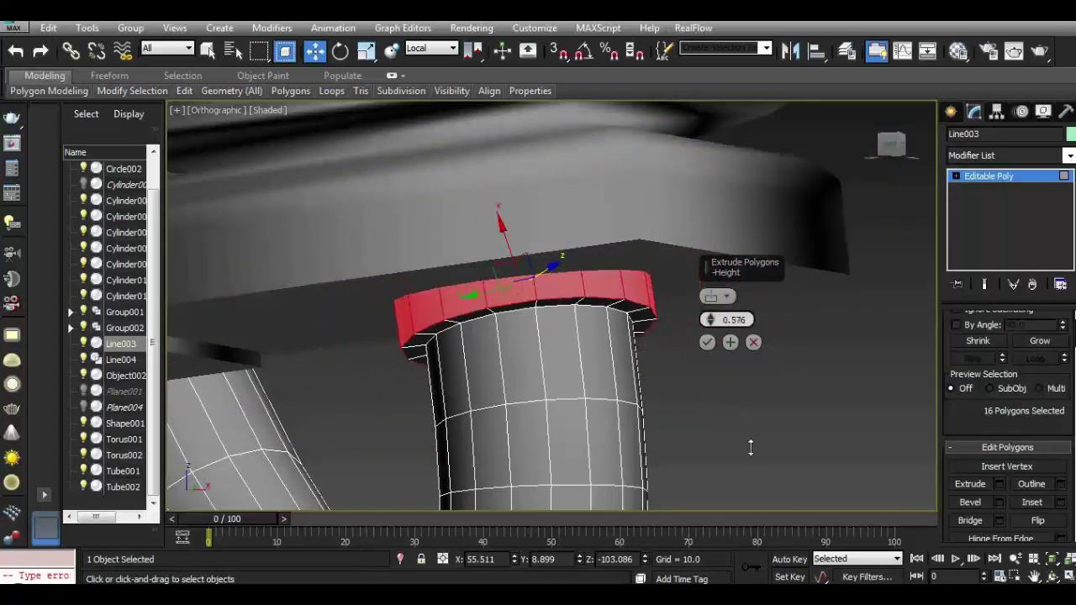
{"action": "left_click_drag", "start_coordinate": [709, 326], "coordinate": [709, 335]}
{"action": "left_click", "coordinate": [707, 342]}
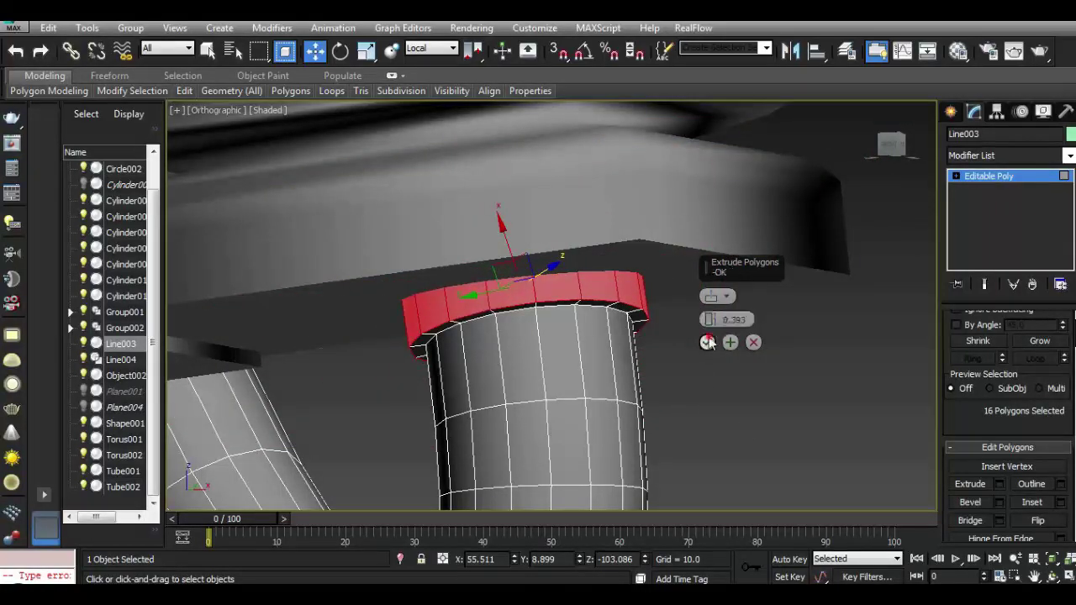
{"action": "left_click", "coordinate": [955, 175]}
{"action": "left_click", "coordinate": [982, 202]}
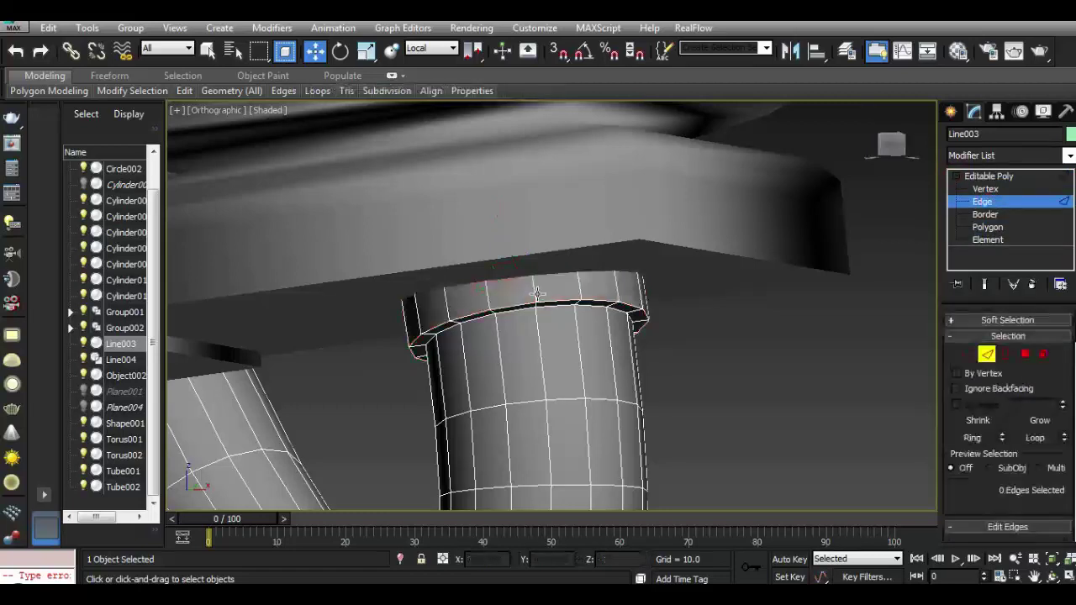
Connect the lip's edge ring with 2 segments and pinch 89, adding supporting edge loops.
{"action": "left_click", "coordinate": [977, 441]}
{"action": "scroll", "coordinate": [1064, 443], "scroll_direction": "down", "scroll_amount": 3}
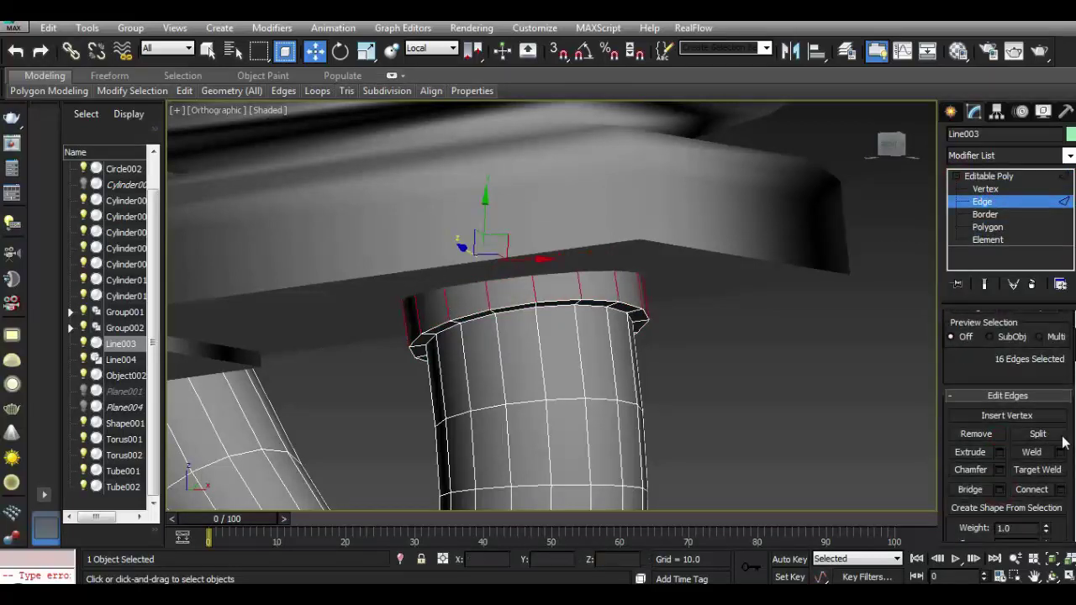
{"action": "left_click", "coordinate": [1060, 492]}
{"action": "left_click", "coordinate": [707, 295]}
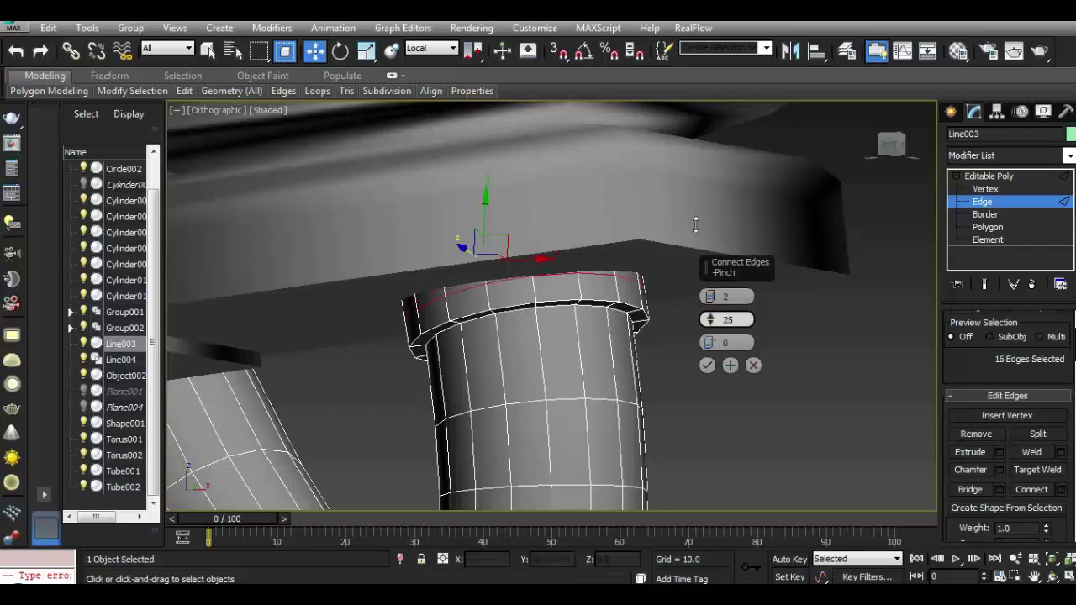
{"action": "left_click", "coordinate": [707, 365]}
Connect the rim's edge ring the same way, then orbit out to the engine and wheel.
{"action": "scroll", "coordinate": [518, 312], "scroll_direction": "up", "scroll_amount": 4}
{"action": "left_click", "coordinate": [468, 285]}
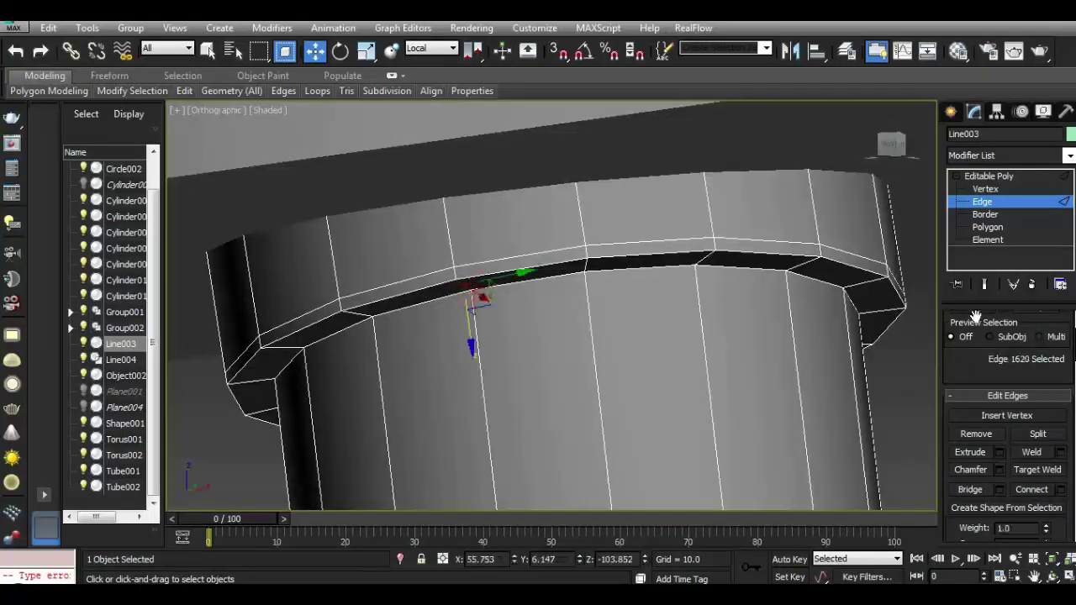
{"action": "scroll", "coordinate": [976, 336], "scroll_direction": "up", "scroll_amount": 2}
{"action": "left_click", "coordinate": [972, 329]}
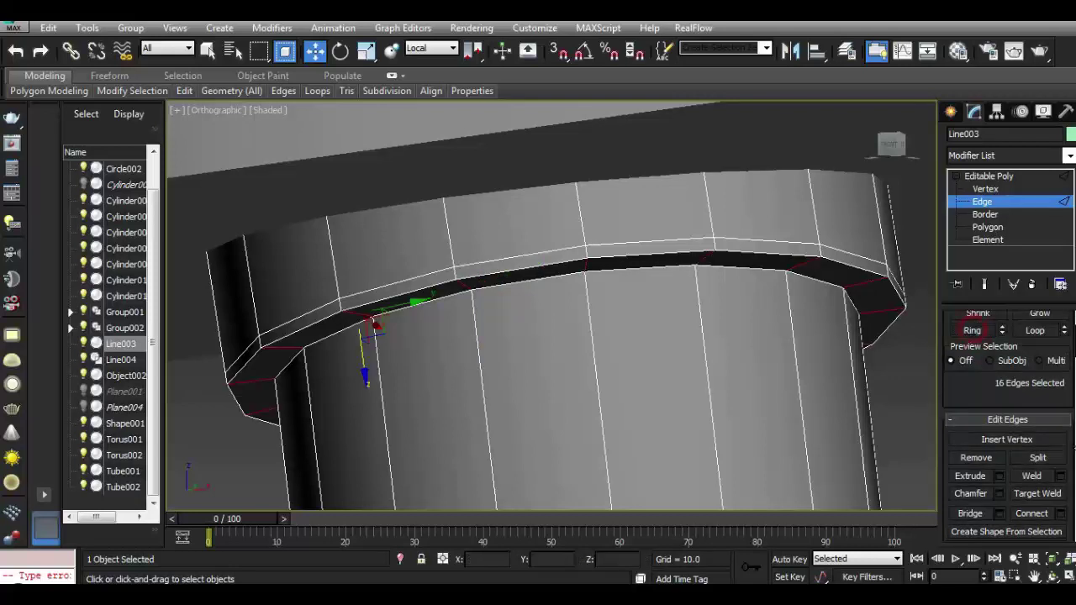
{"action": "left_click", "coordinate": [1063, 513]}
{"action": "left_click", "coordinate": [708, 365]}
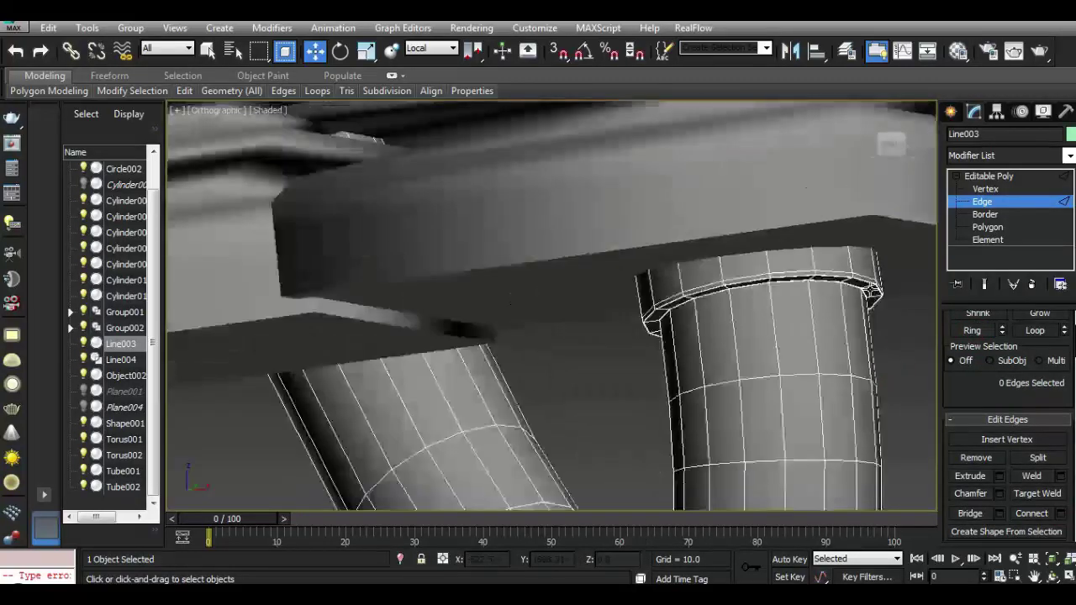
{"action": "left_click_drag", "start_coordinate": [894, 148], "coordinate": [767, 113]}
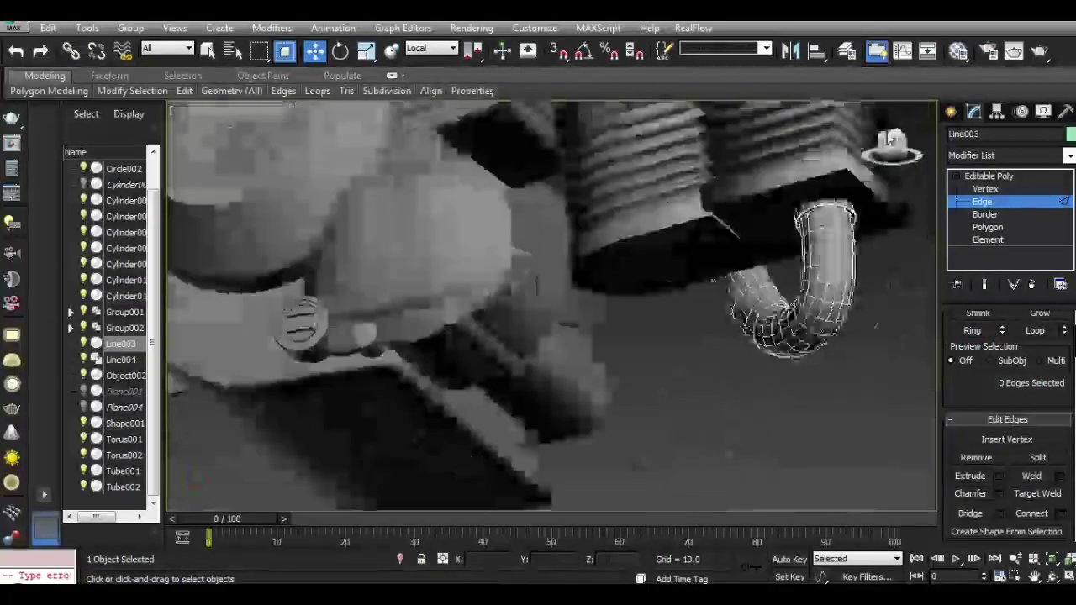
{"action": "scroll", "coordinate": [667, 317], "scroll_direction": "down", "scroll_amount": 3}
{"action": "left_click_drag", "start_coordinate": [885, 158], "coordinate": [709, 186]}
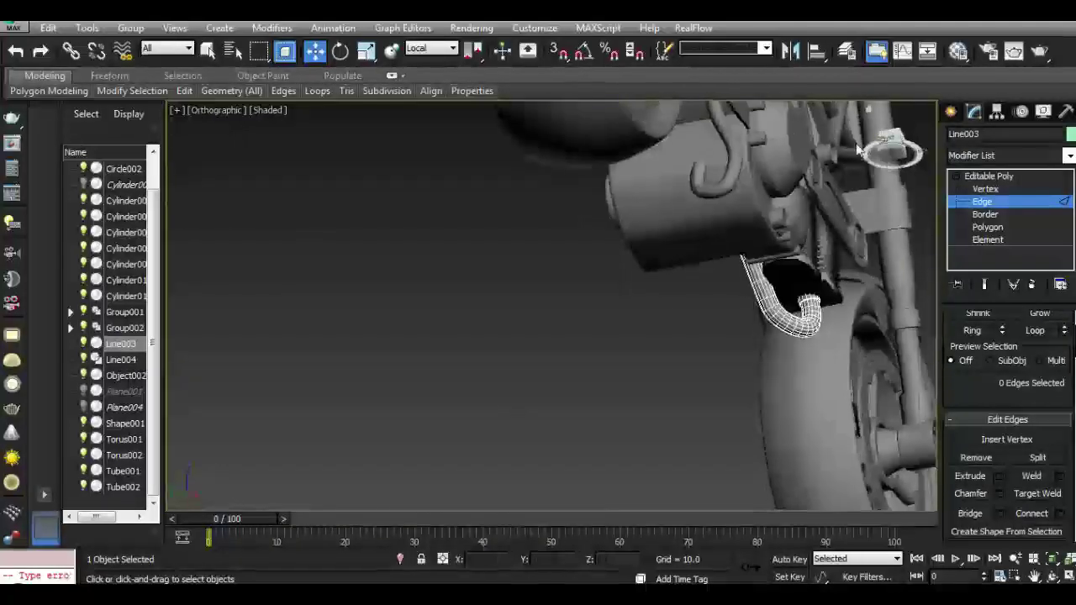
Select the Line004 hook tube and orbit to view it from the right.
{"action": "left_click", "coordinate": [1000, 182]}
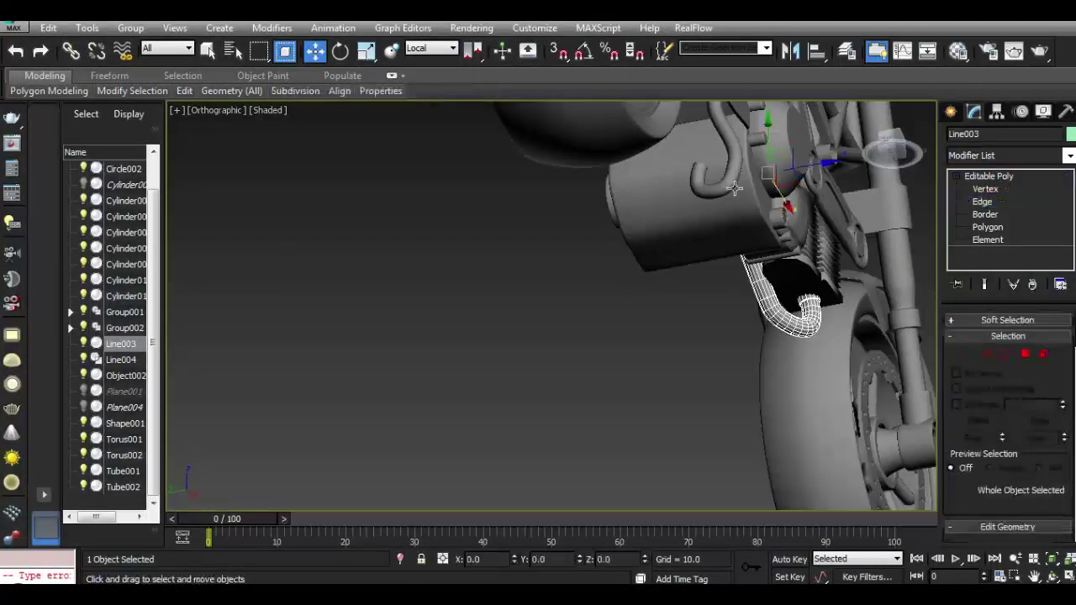
{"action": "left_click", "coordinate": [725, 168]}
{"action": "left_click_drag", "start_coordinate": [894, 148], "coordinate": [307, 175]}
{"action": "scroll", "coordinate": [306, 175], "scroll_direction": "down", "scroll_amount": 3}
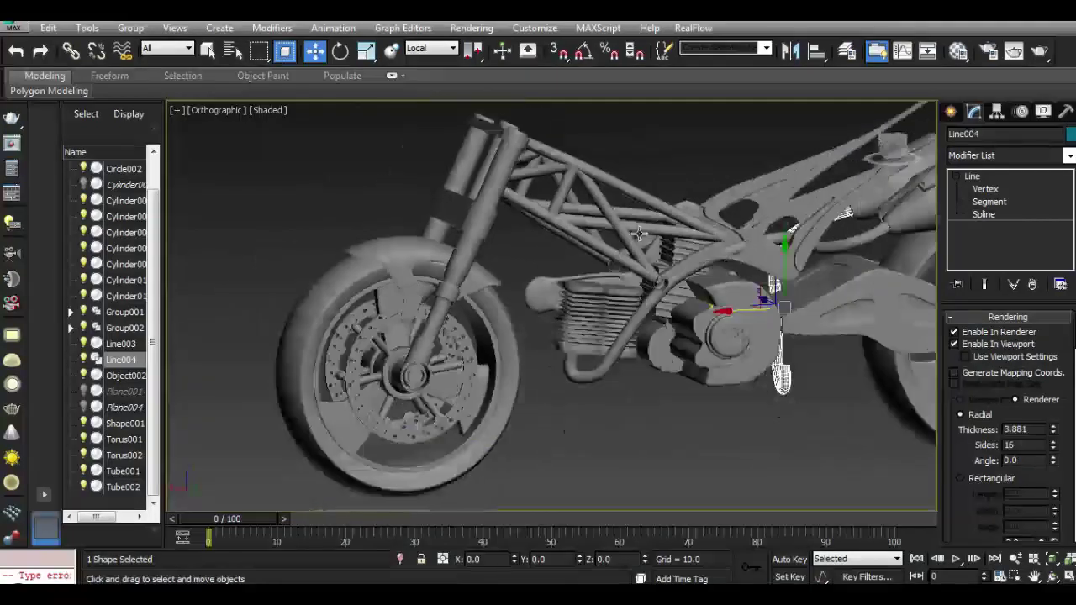
{"action": "left_click_drag", "start_coordinate": [891, 145], "coordinate": [850, 159]}
{"action": "scroll", "coordinate": [822, 384], "scroll_direction": "up", "scroll_amount": 3}
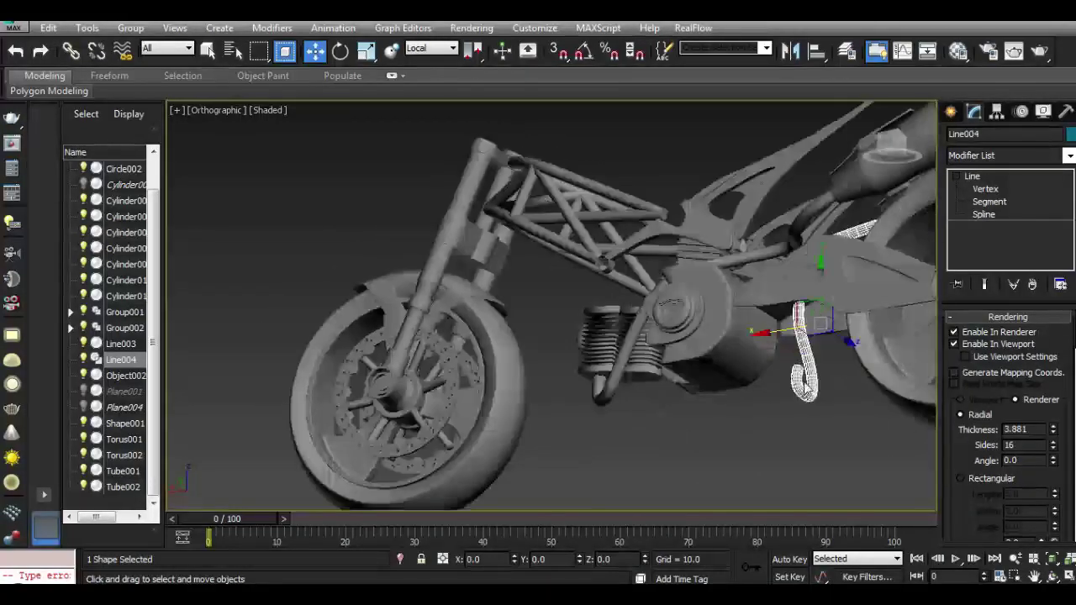
{"action": "scroll", "coordinate": [823, 370], "scroll_direction": "up", "scroll_amount": 3}
Pull the hook's end vertex in against the engine bracket, checking from several angles.
{"action": "left_click", "coordinate": [987, 189]}
{"action": "left_click_drag", "start_coordinate": [828, 374], "coordinate": [818, 376]}
{"action": "left_click_drag", "start_coordinate": [761, 357], "coordinate": [716, 327]}
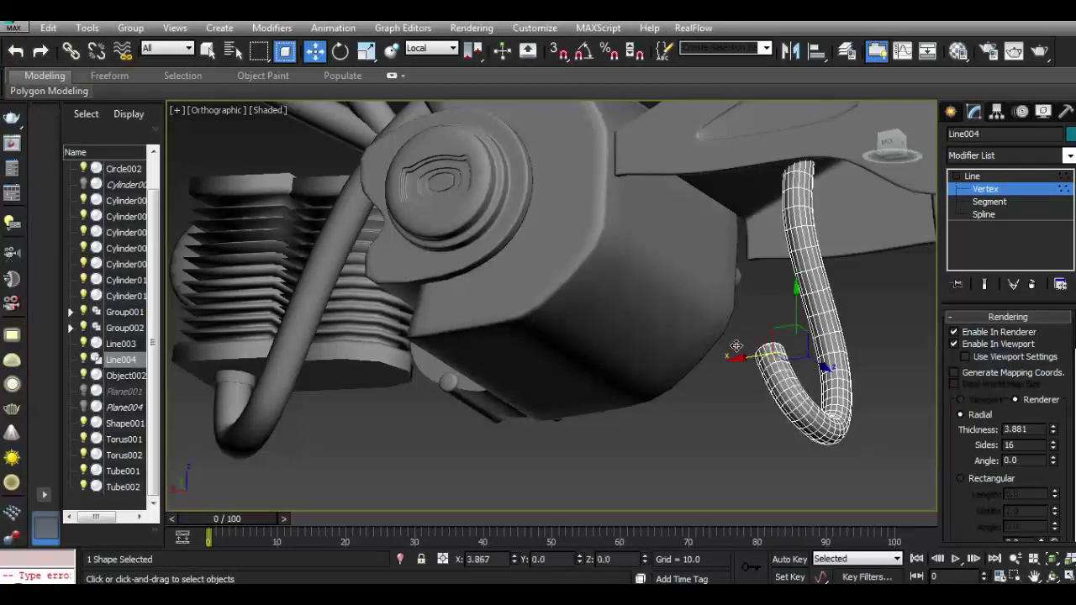
{"action": "middle_click_drag", "start_coordinate": [838, 190], "coordinate": [705, 309], "text": "alt"}
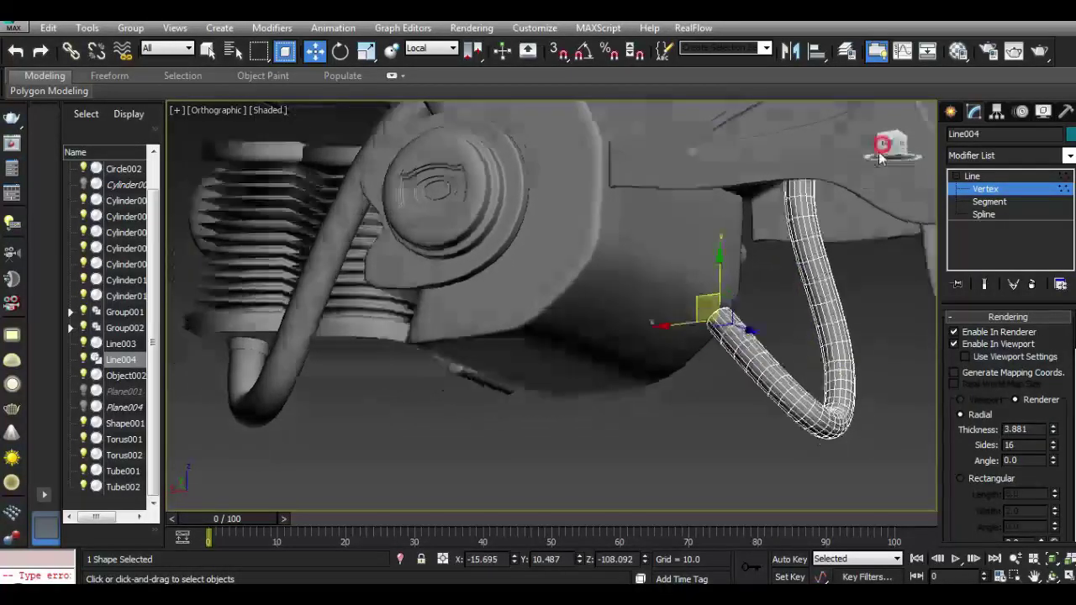
{"action": "mouse_move", "coordinate": [729, 278]}
{"action": "left_mouse_down"}
{"action": "mouse_move", "coordinate": [706, 288]}
{"action": "mouse_move", "coordinate": [657, 257]}
{"action": "left_mouse_up"}
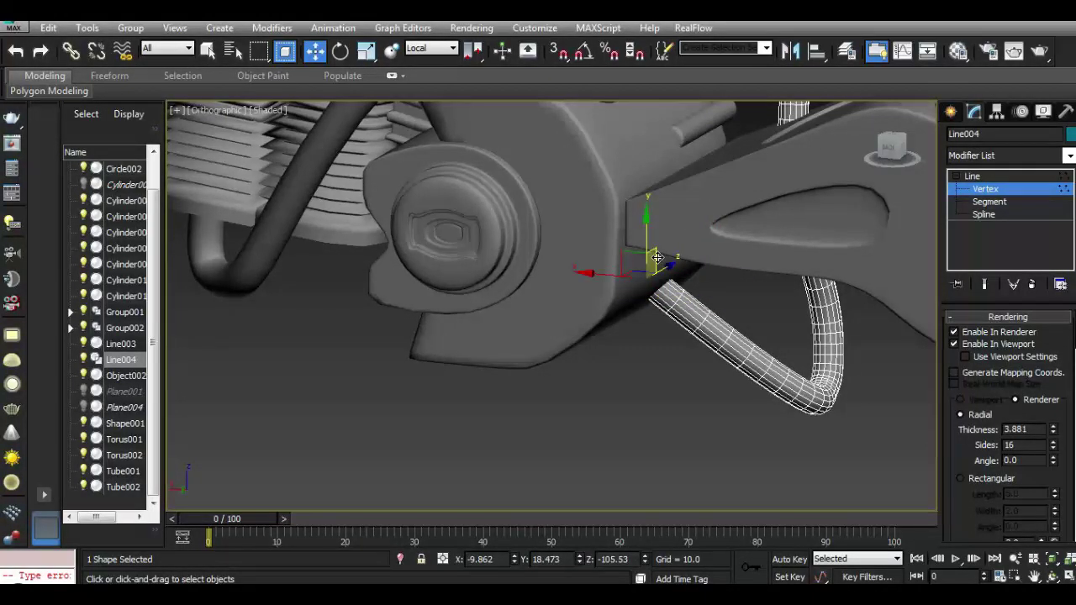
{"action": "middle_click_drag", "start_coordinate": [657, 257], "coordinate": [725, 359], "text": "alt"}
{"action": "left_click_drag", "start_coordinate": [898, 145], "coordinate": [793, 110]}
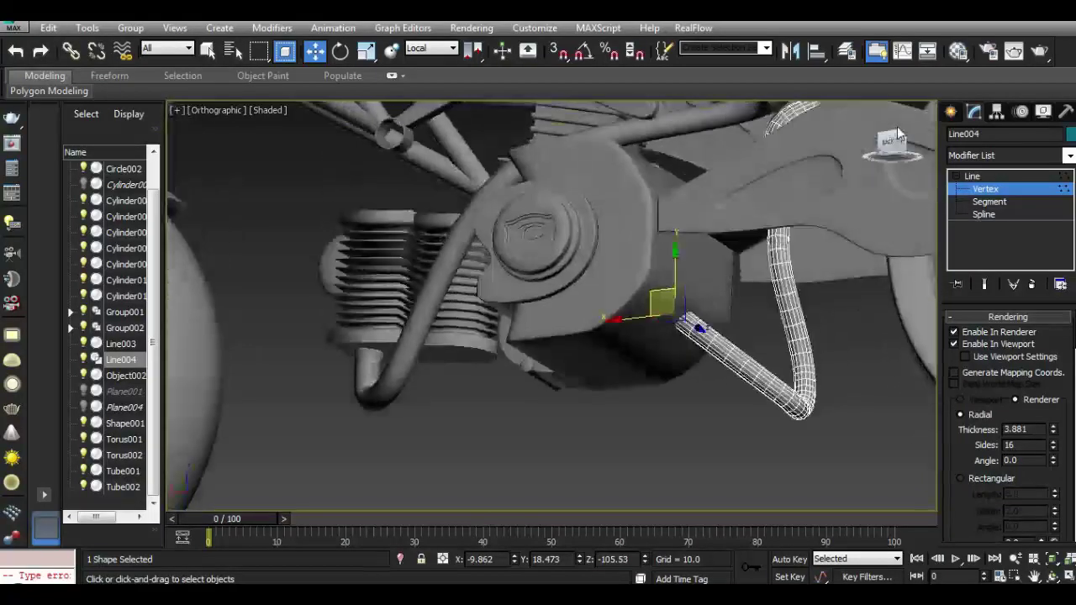
{"action": "mouse_move", "coordinate": [791, 104]}
{"action": "middle_mouse_down", "text": "alt"}
{"action": "mouse_move", "coordinate": [816, 125]}
{"action": "mouse_move", "coordinate": [775, 143]}
{"action": "mouse_move", "coordinate": [821, 120]}
{"action": "mouse_move", "coordinate": [903, 187]}
{"action": "middle_mouse_up", "text": "alt"}
{"action": "left_click_drag", "start_coordinate": [716, 273], "coordinate": [699, 272]}
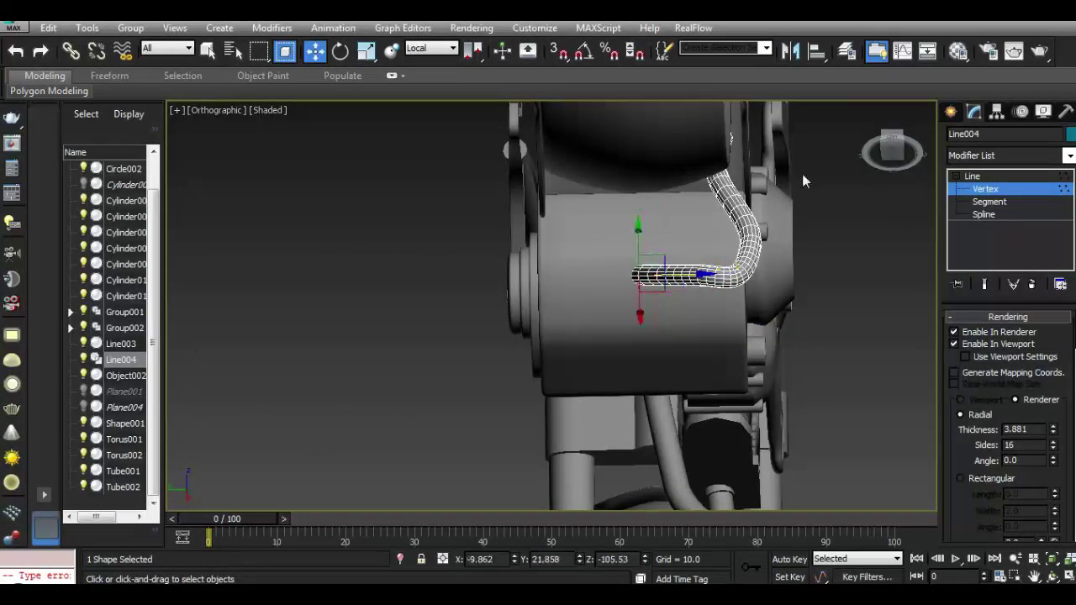
{"action": "middle_click_drag", "start_coordinate": [893, 153], "coordinate": [901, 177], "text": "alt"}
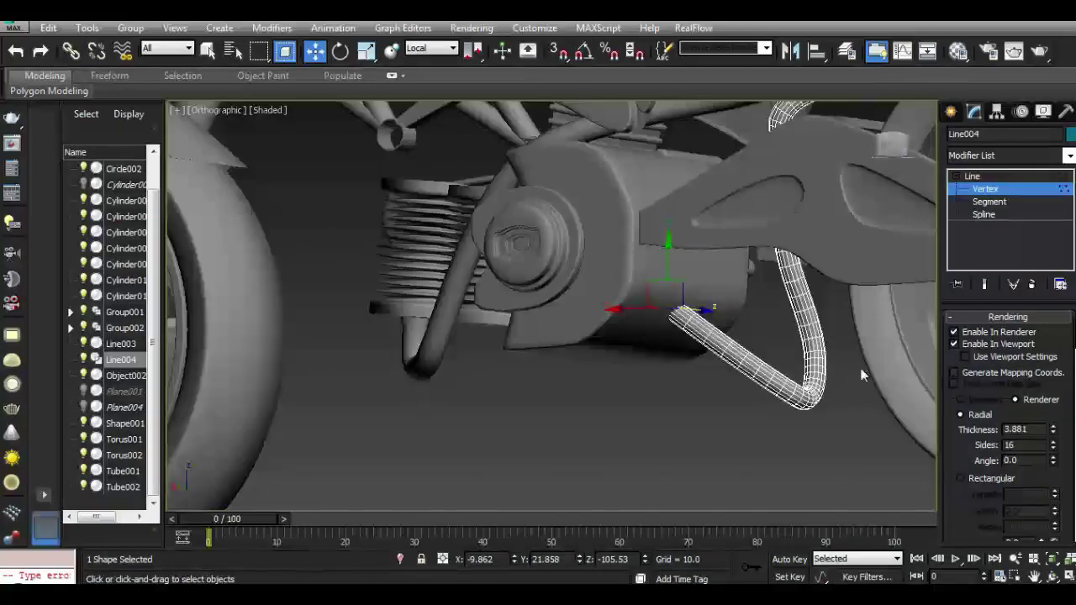
Raise the tube's bottom vertex to lift the bend.
{"action": "left_click_drag", "start_coordinate": [749, 435], "coordinate": [747, 434]}
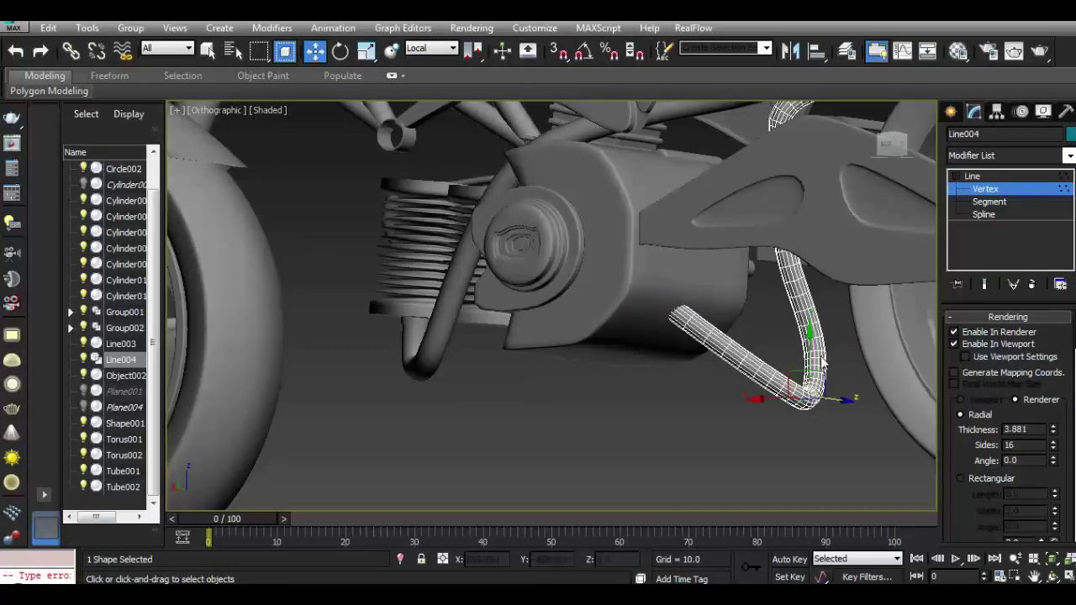
{"action": "left_click_drag", "start_coordinate": [810, 353], "coordinate": [810, 329]}
{"action": "mouse_move", "coordinate": [897, 163]}
{"action": "left_mouse_down"}
{"action": "mouse_move", "coordinate": [879, 150]}
{"action": "mouse_move", "coordinate": [734, 282]}
{"action": "left_mouse_up"}
{"action": "scroll", "coordinate": [689, 319], "scroll_direction": "up", "scroll_amount": 3}
Convert Line004 to Editable Poly and select the ring of polygons at its end.
{"action": "right_click", "coordinate": [672, 311]}
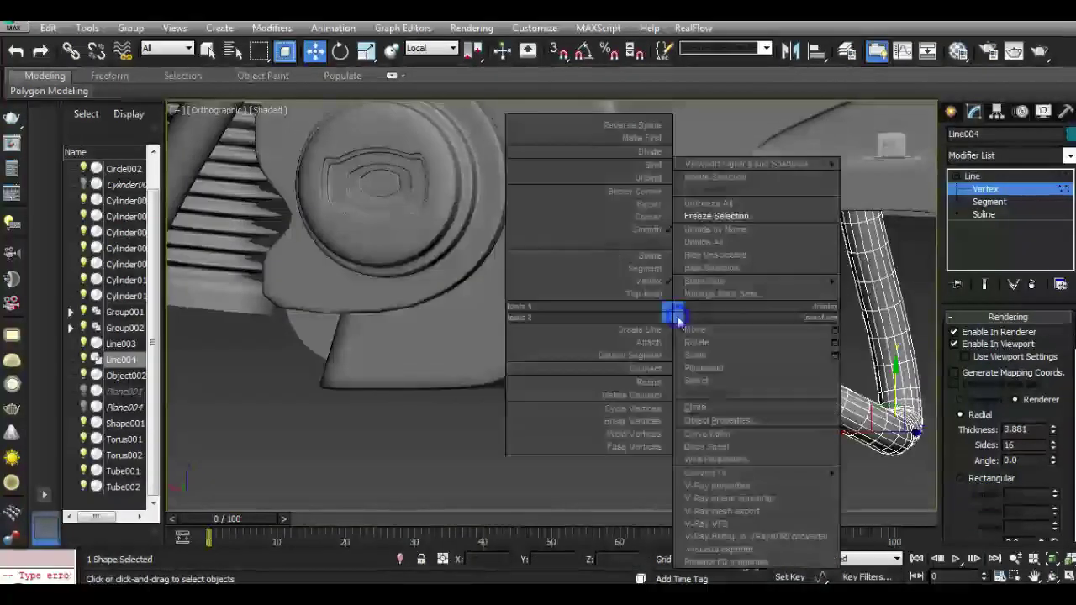
{"action": "left_click", "coordinate": [883, 499]}
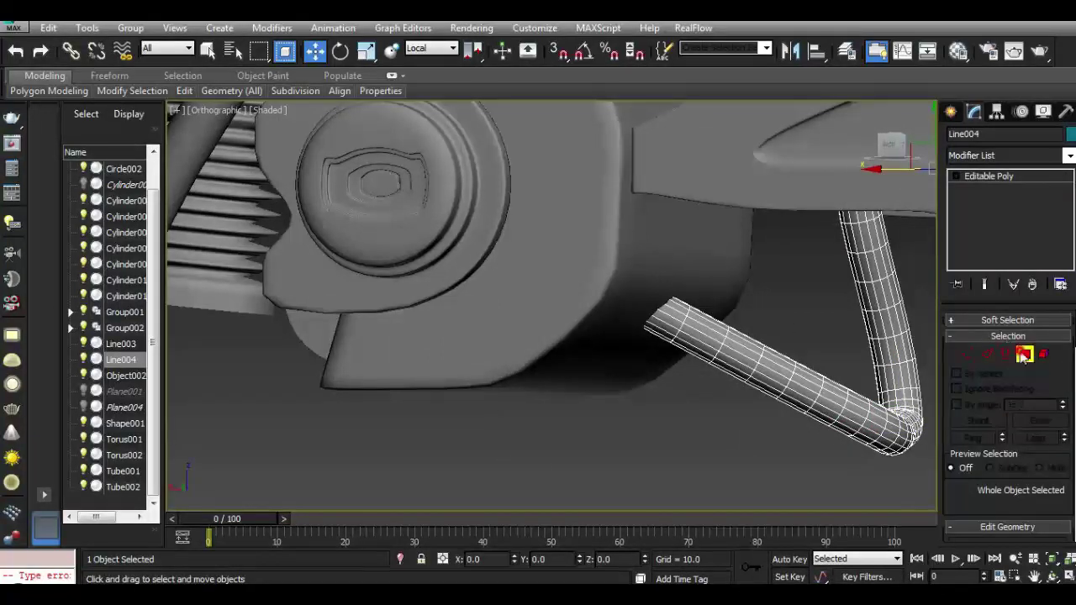
{"action": "left_click", "coordinate": [1024, 355]}
{"action": "left_click", "coordinate": [673, 321]}
{"action": "scroll", "coordinate": [664, 324], "scroll_direction": "up", "scroll_amount": 5}
{"action": "left_click", "coordinate": [638, 336], "text": "shift"}
Extrude the end ring outward into a thin 0.701 collar.
{"action": "left_click_drag", "start_coordinate": [987, 487], "coordinate": [987, 380]}
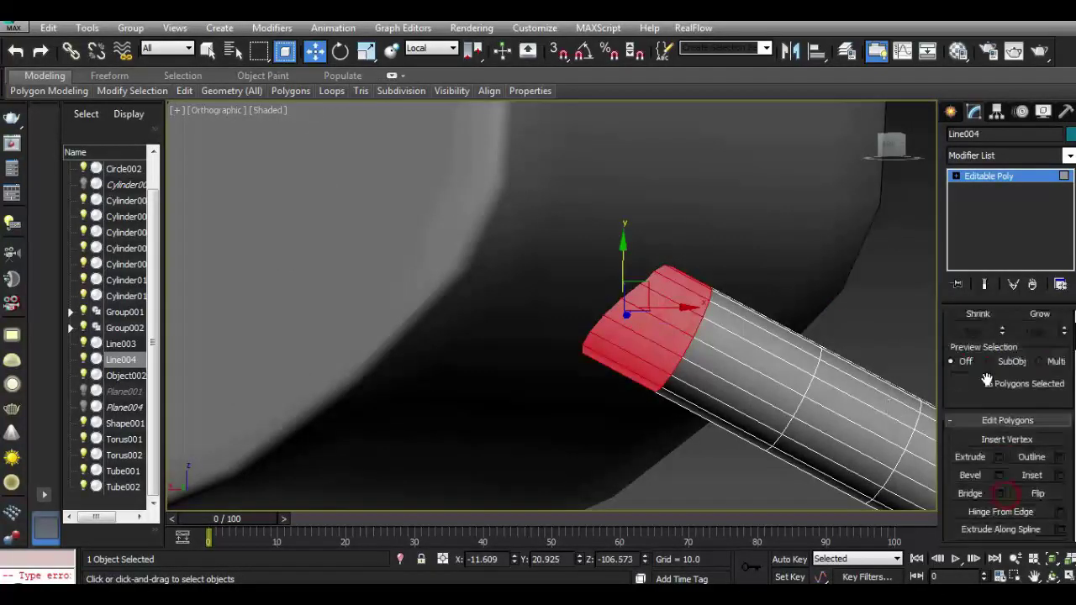
{"action": "left_click", "coordinate": [998, 427]}
{"action": "left_click_drag", "start_coordinate": [750, 328], "coordinate": [726, 437]}
{"action": "mouse_move", "coordinate": [891, 144]}
{"action": "left_mouse_down"}
{"action": "mouse_move", "coordinate": [843, 119]}
{"action": "mouse_move", "coordinate": [836, 131]}
{"action": "left_mouse_up"}
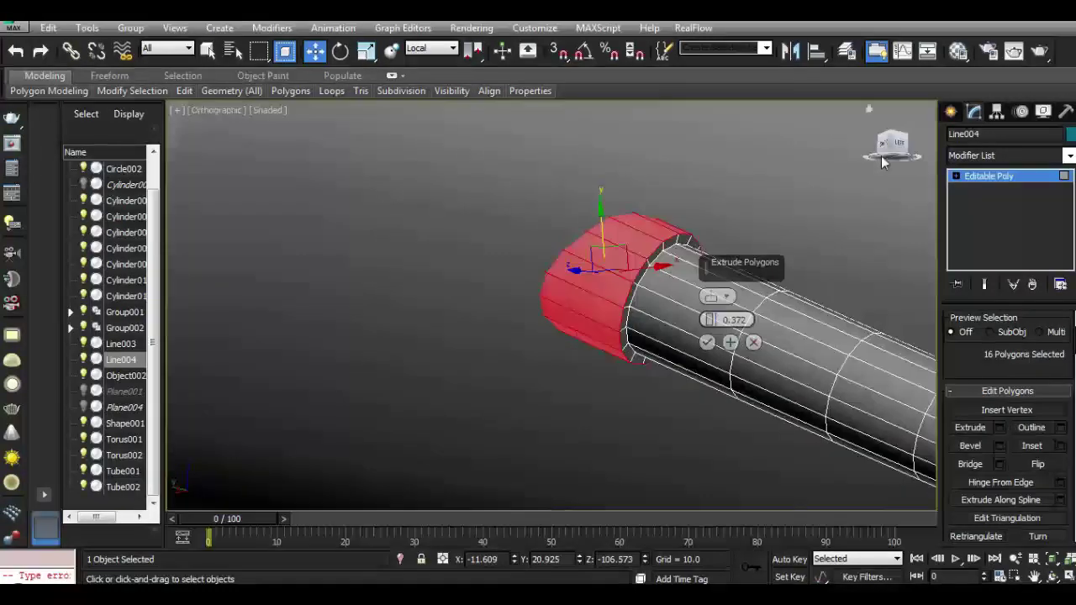
{"action": "scroll", "coordinate": [788, 235], "scroll_direction": "down", "scroll_amount": 1}
{"action": "left_click_drag", "start_coordinate": [710, 332], "coordinate": [708, 318]}
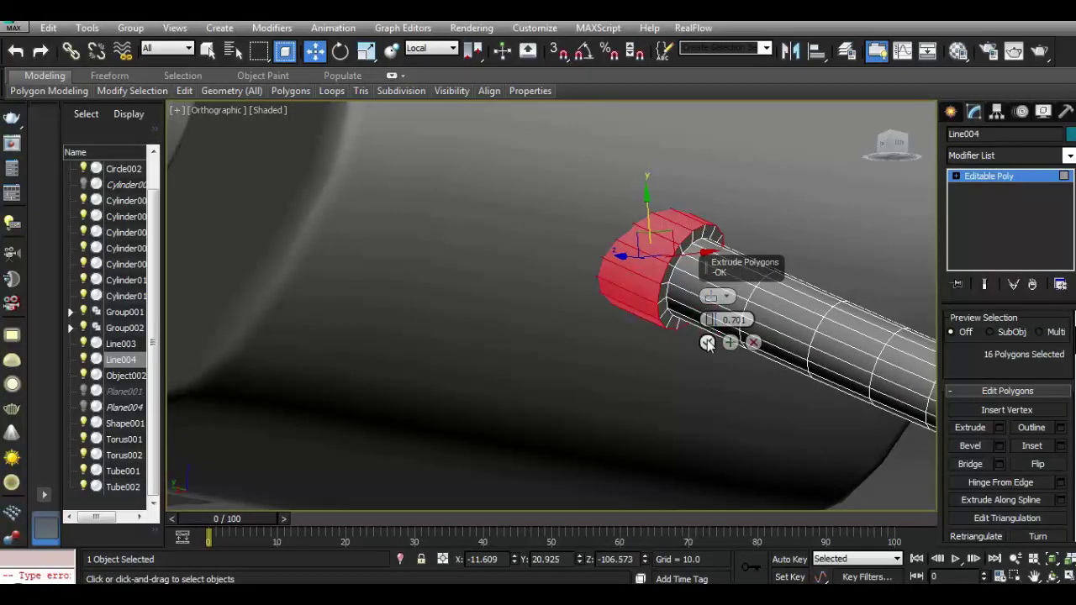
{"action": "left_click", "coordinate": [708, 342]}
Select the collar's edge ring and connect it with 2 segments, pinch 76.
{"action": "left_click", "coordinate": [955, 177]}
{"action": "left_click", "coordinate": [982, 201]}
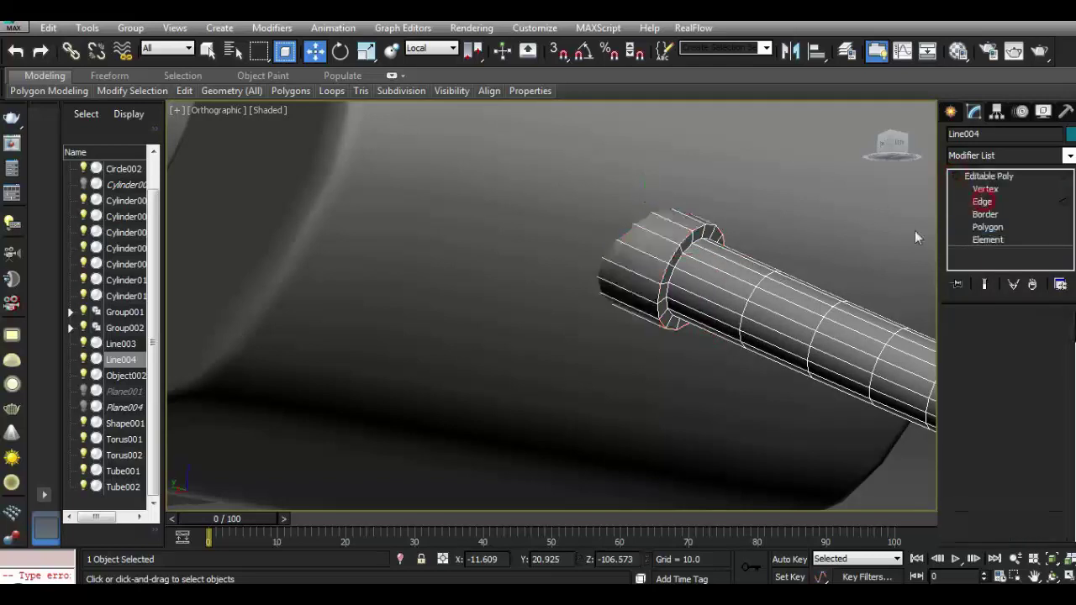
{"action": "left_click", "coordinate": [976, 421]}
{"action": "left_click", "coordinate": [651, 255]}
{"action": "left_click", "coordinate": [973, 438]}
{"action": "scroll", "coordinate": [981, 376], "scroll_direction": "down", "scroll_amount": 3}
{"action": "left_click", "coordinate": [1060, 519]}
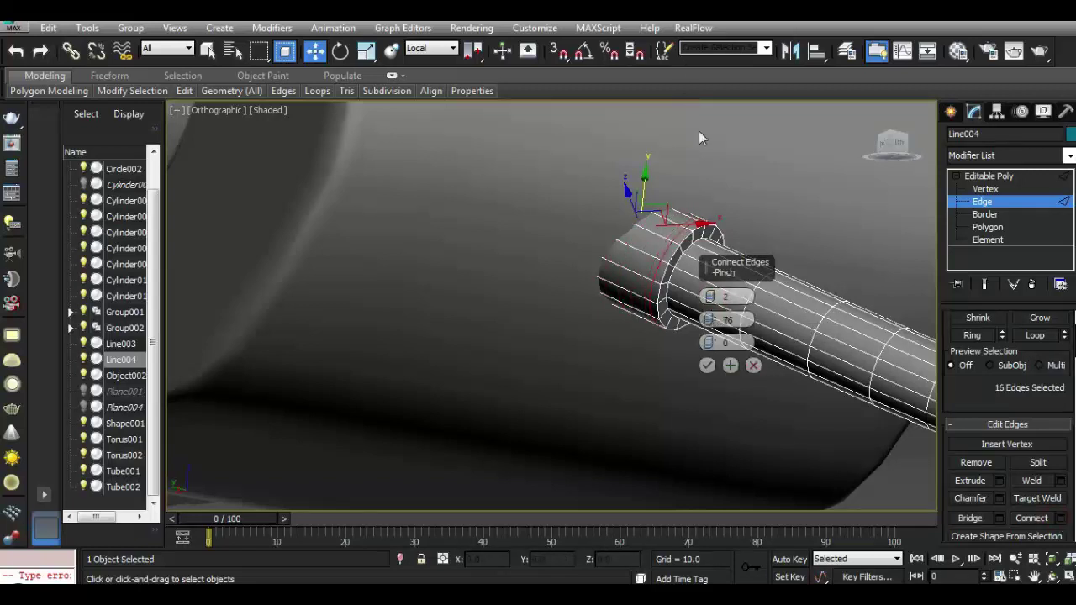
{"action": "left_click", "coordinate": [707, 367]}
Connect the flange's edge ring with new loops as well, then exit edge mode.
{"action": "scroll", "coordinate": [673, 286], "scroll_direction": "up", "scroll_amount": 3}
{"action": "left_click", "coordinate": [706, 252]}
{"action": "left_click", "coordinate": [972, 335]}
{"action": "left_click", "coordinate": [1060, 519]}
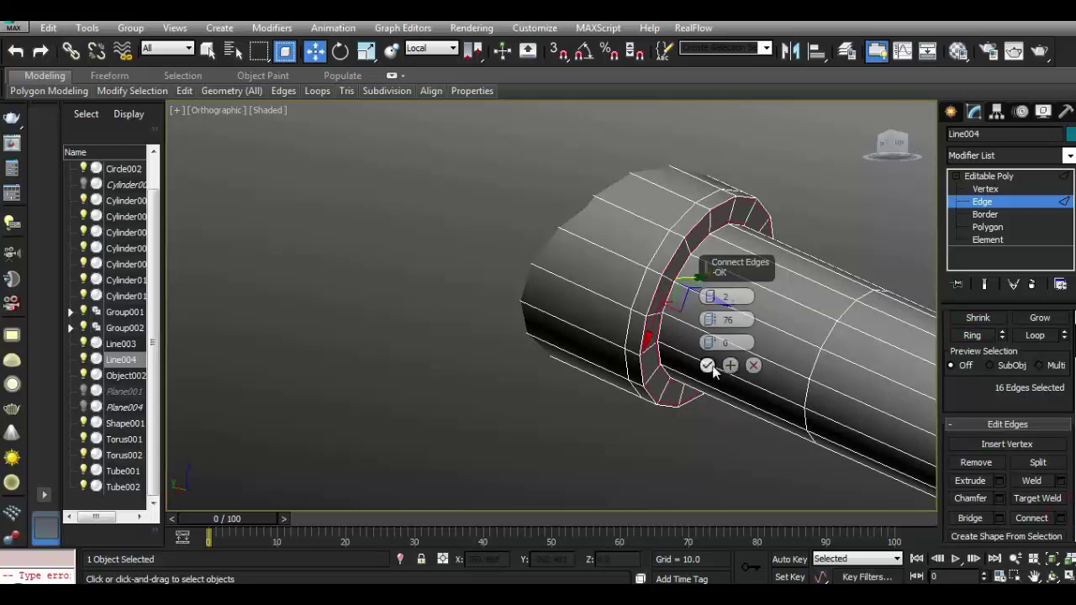
{"action": "left_click", "coordinate": [707, 367]}
{"action": "left_click", "coordinate": [989, 176]}
{"action": "left_click", "coordinate": [720, 462]}
Create a tube primitive centred on the rear wheel hub with radii 8.346 and 6.797.
{"action": "key", "text": "z"}
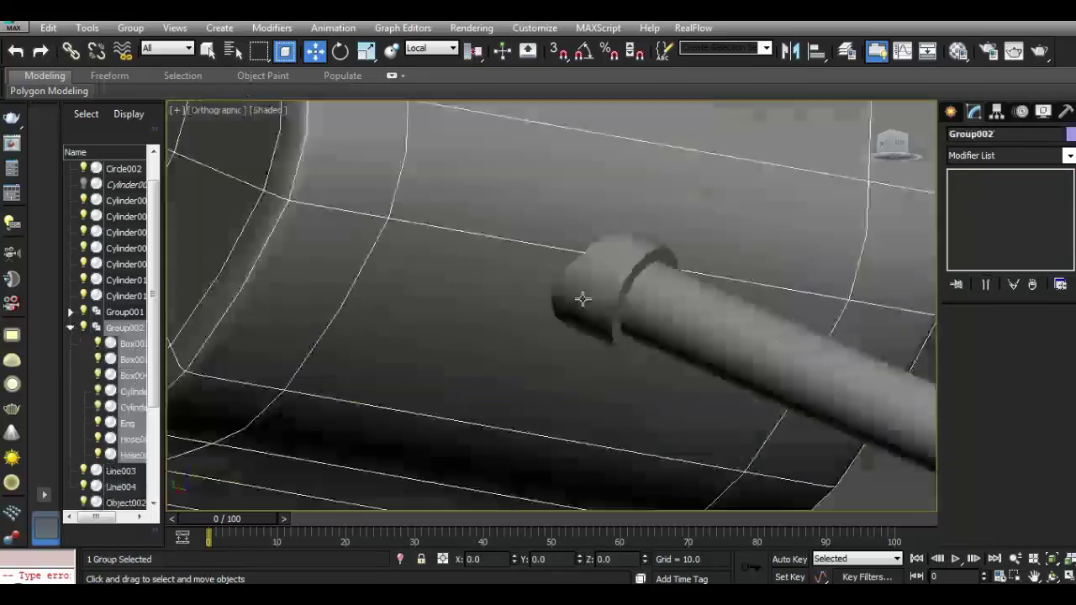
{"action": "scroll", "coordinate": [583, 298], "scroll_direction": "down", "scroll_amount": 5}
{"action": "scroll", "coordinate": [672, 378], "scroll_direction": "down", "scroll_amount": 3}
{"action": "left_click", "coordinate": [703, 420]}
{"action": "scroll", "coordinate": [649, 281], "scroll_direction": "up", "scroll_amount": 8}
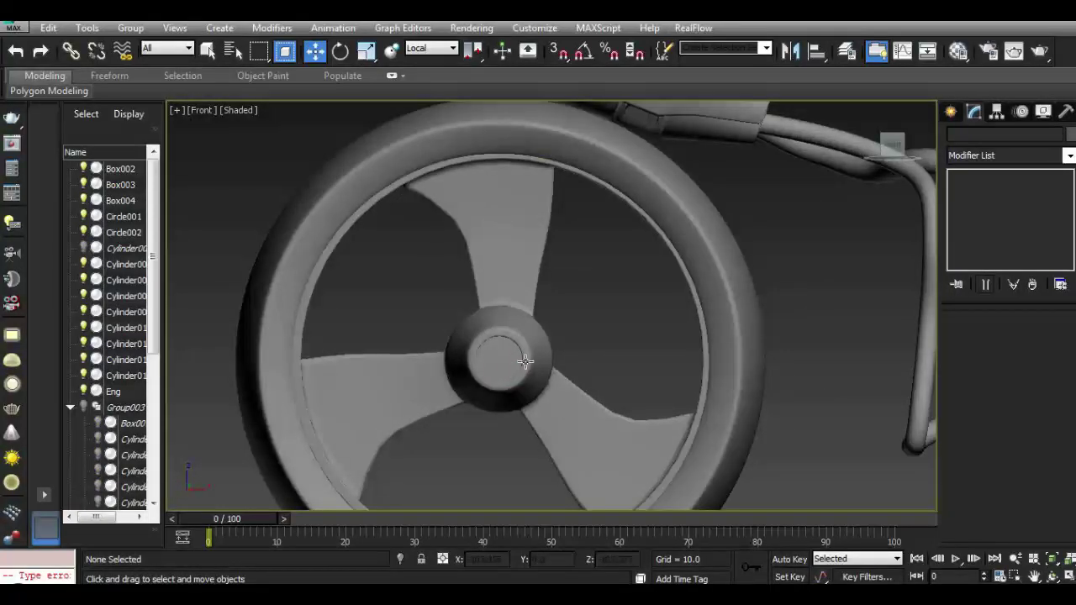
{"action": "left_click", "coordinate": [957, 112]}
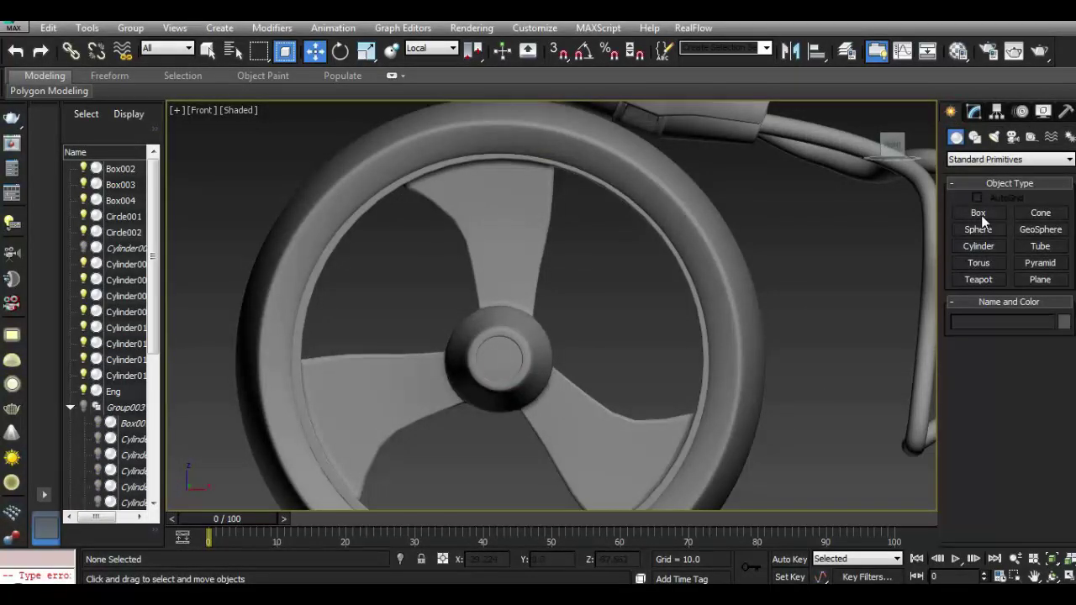
{"action": "left_click", "coordinate": [1040, 246]}
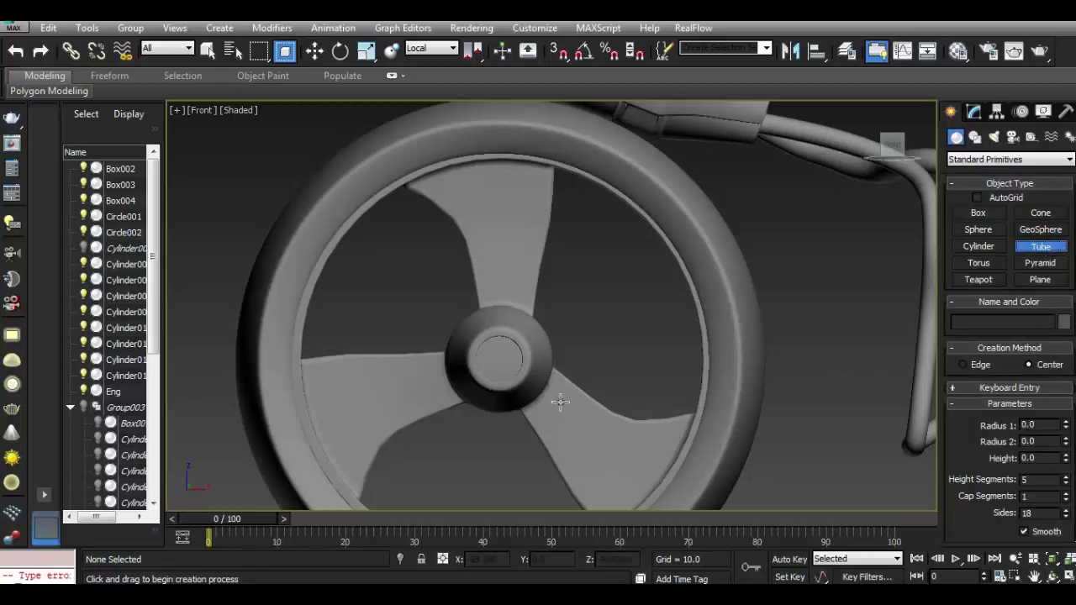
{"action": "left_click_drag", "start_coordinate": [522, 364], "coordinate": [541, 374]}
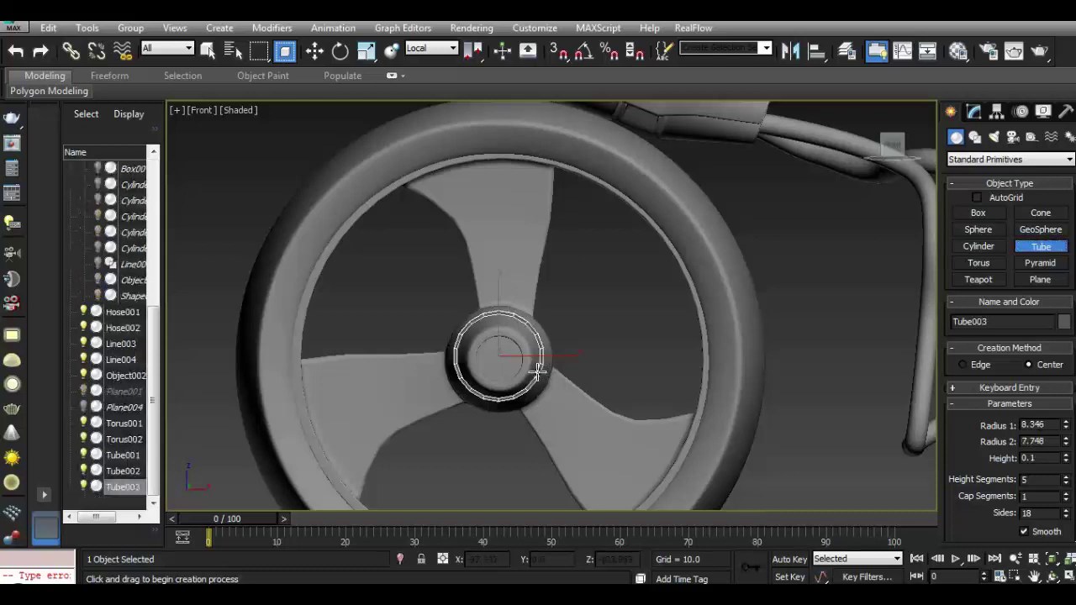
{"action": "scroll", "coordinate": [538, 372], "scroll_direction": "up", "scroll_amount": 3}
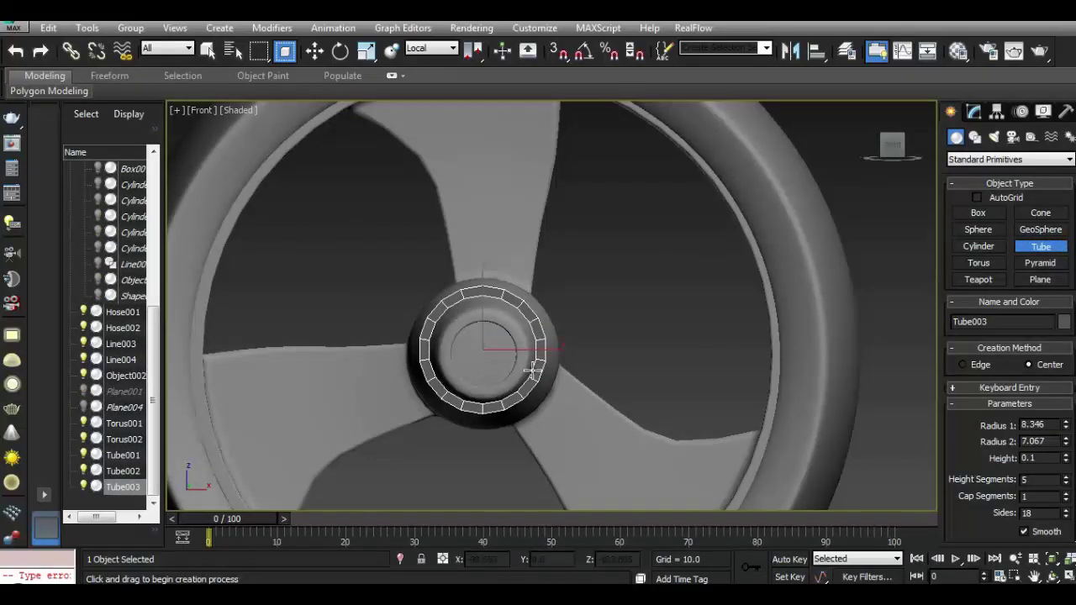
{"action": "left_click", "coordinate": [531, 368]}
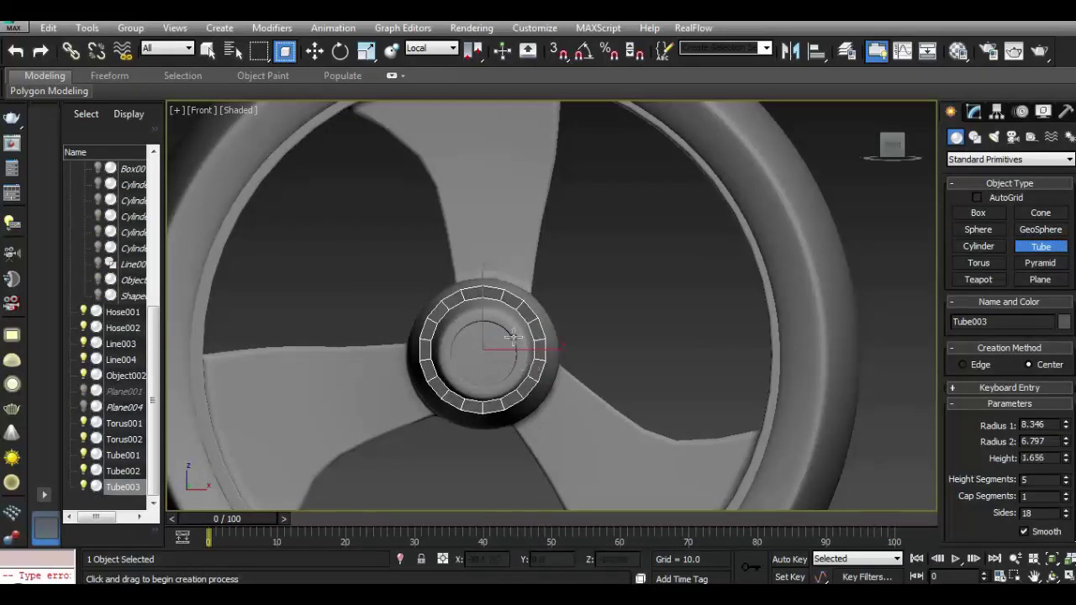
{"action": "key", "text": "w"}
Reset the tube's depth position to zero so it sits on the hub.
{"action": "left_click_drag", "start_coordinate": [898, 156], "coordinate": [800, 216]}
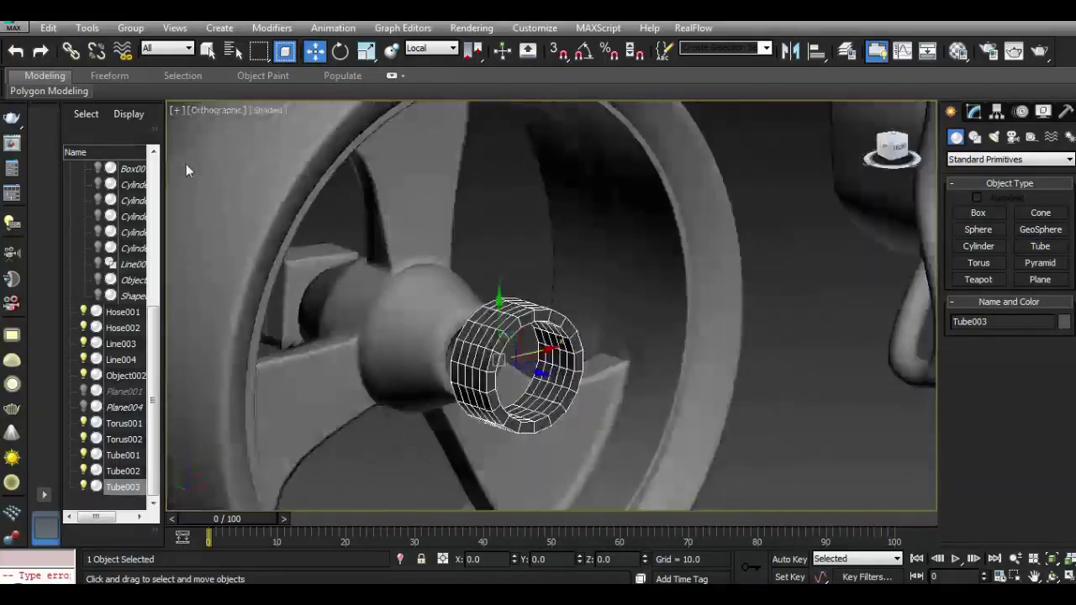
{"action": "left_click_drag", "start_coordinate": [528, 392], "coordinate": [491, 355]}
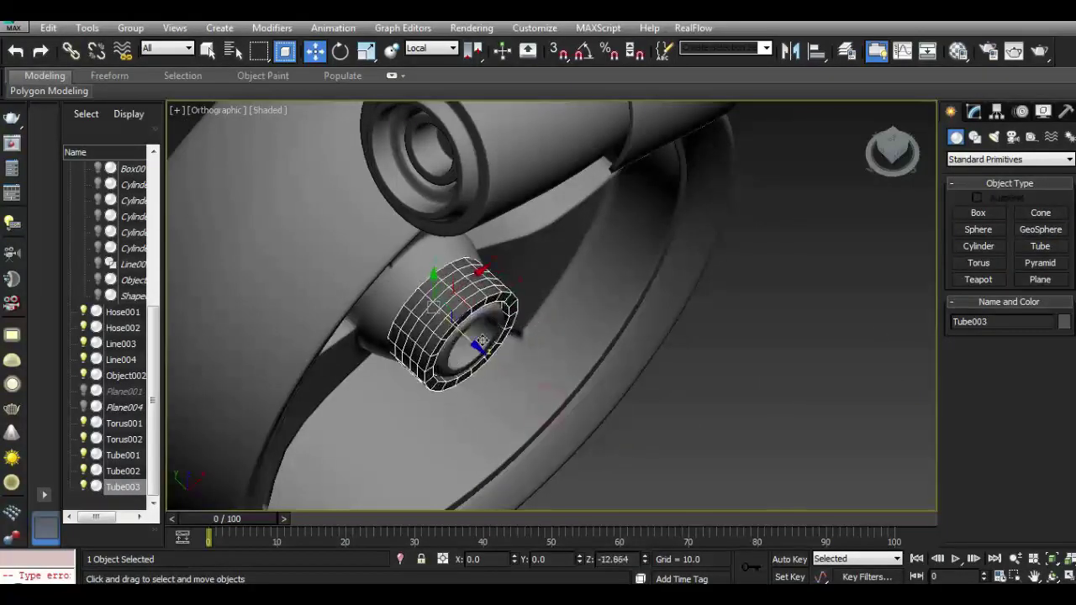
{"action": "left_click", "coordinate": [861, 127]}
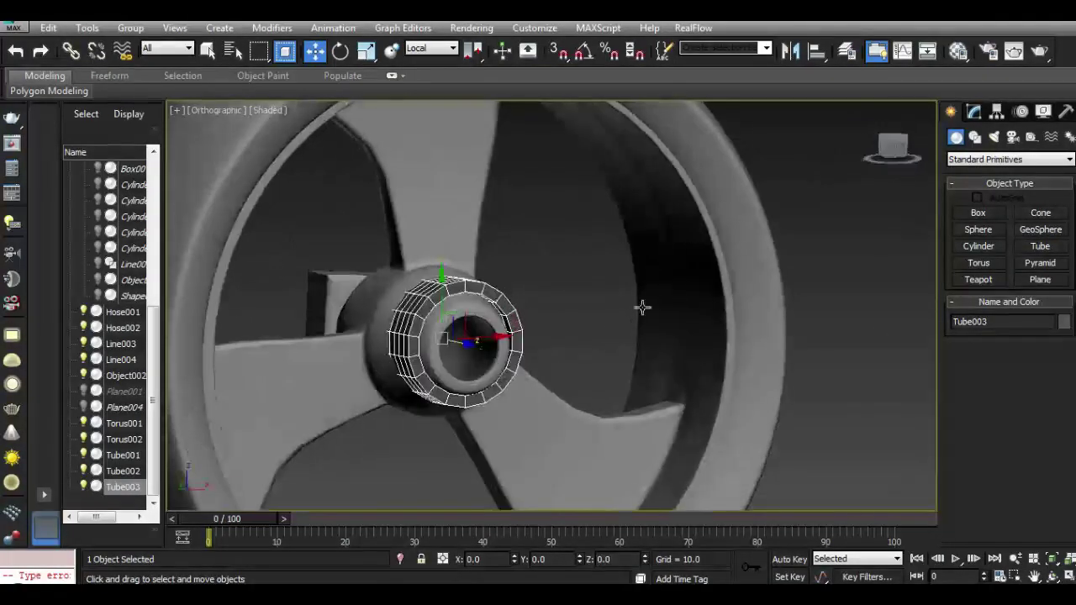
{"action": "mouse_move", "coordinate": [896, 154]}
{"action": "left_mouse_down"}
{"action": "mouse_move", "coordinate": [238, 163]}
{"action": "mouse_move", "coordinate": [804, 219]}
{"action": "left_mouse_up"}
{"action": "key", "text": "z"}
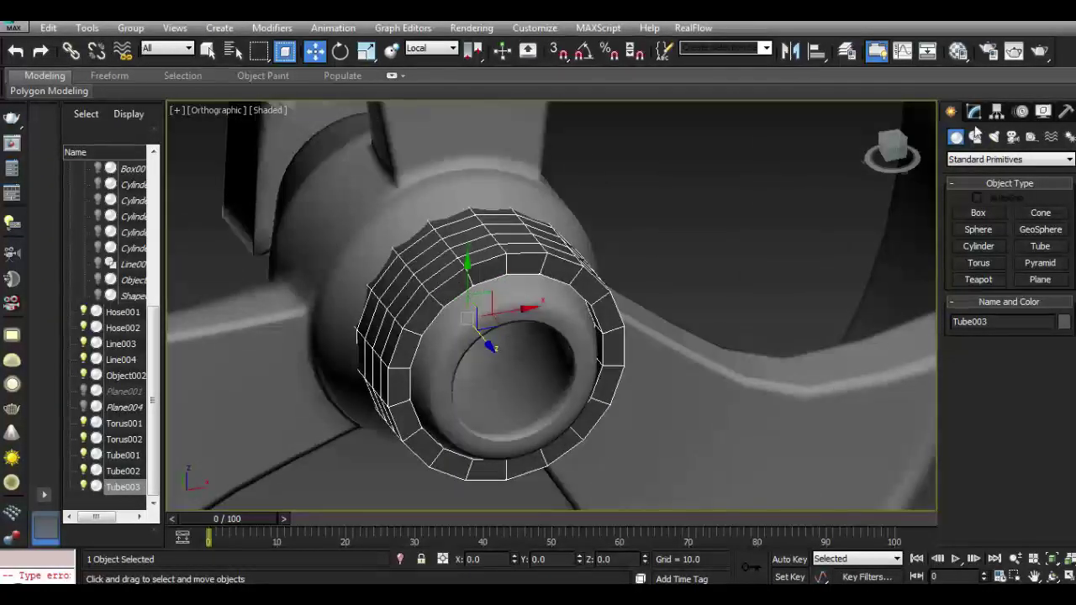
Set Tube003's height to about 3.086 with one height segment.
{"action": "left_click", "coordinate": [974, 112]}
{"action": "left_click_drag", "start_coordinate": [1065, 378], "coordinate": [1067, 405]}
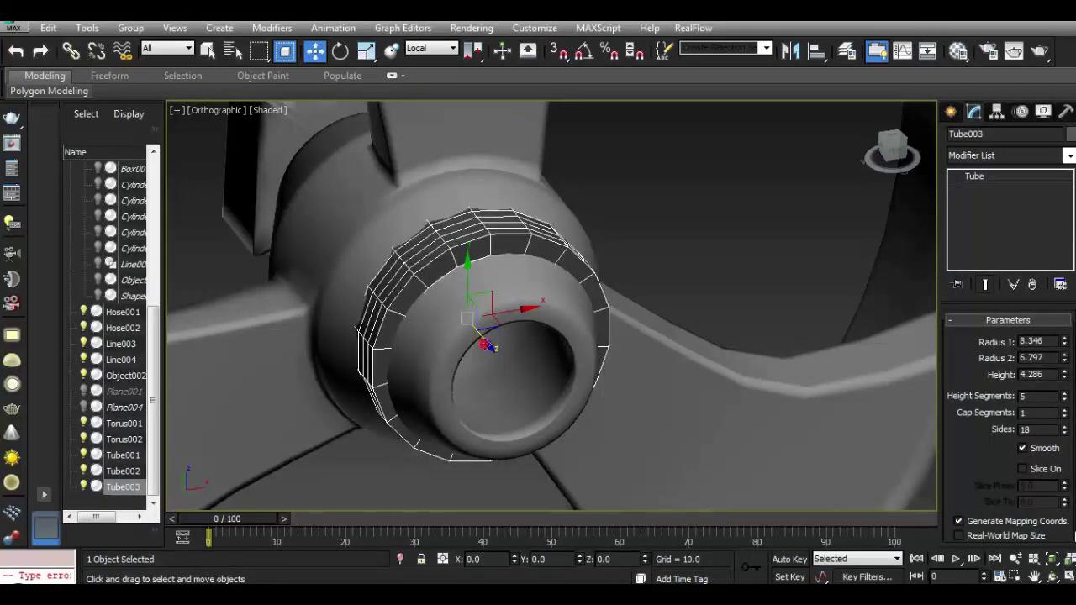
{"action": "left_click_drag", "start_coordinate": [486, 345], "coordinate": [611, 339]}
{"action": "left_click_drag", "start_coordinate": [1062, 405], "coordinate": [1067, 433]}
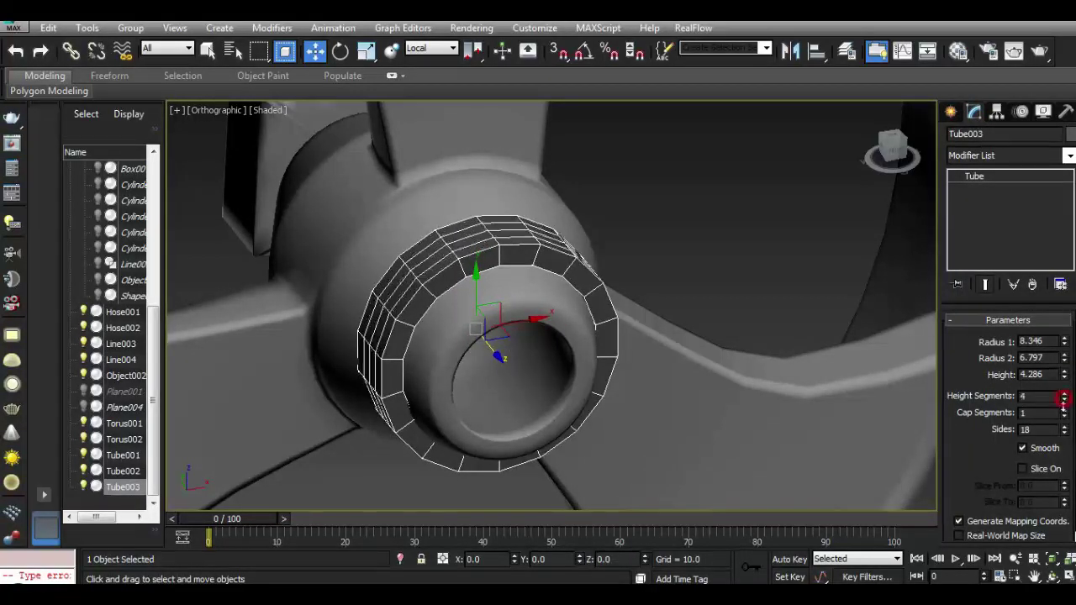
{"action": "mouse_move", "coordinate": [904, 160]}
{"action": "left_mouse_down"}
{"action": "mouse_move", "coordinate": [927, 154]}
{"action": "mouse_move", "coordinate": [859, 227]}
{"action": "left_mouse_up"}
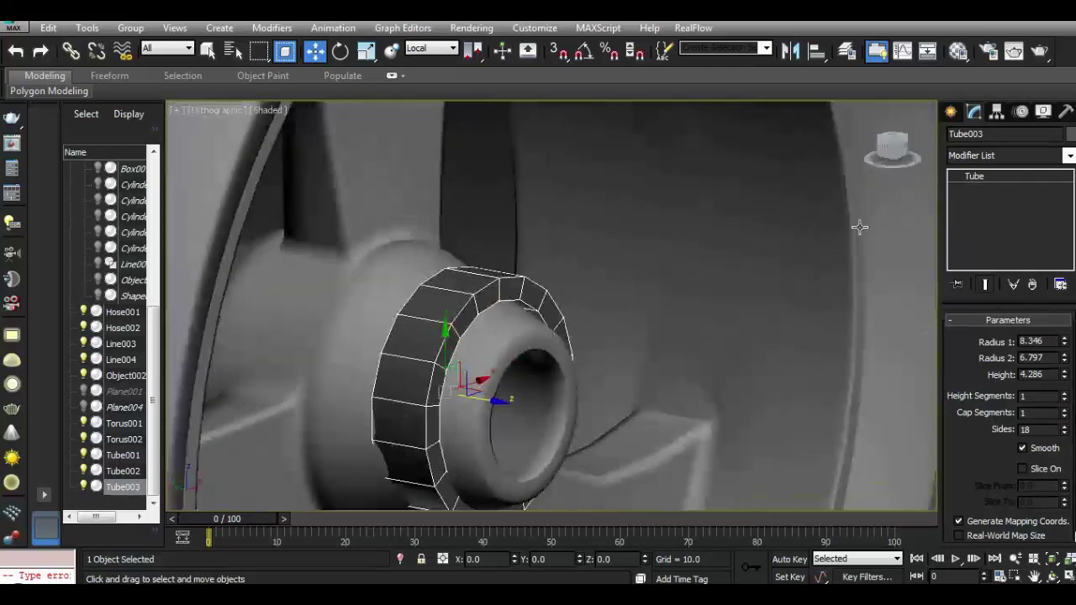
{"action": "left_click_drag", "start_coordinate": [1065, 380], "coordinate": [1065, 397]}
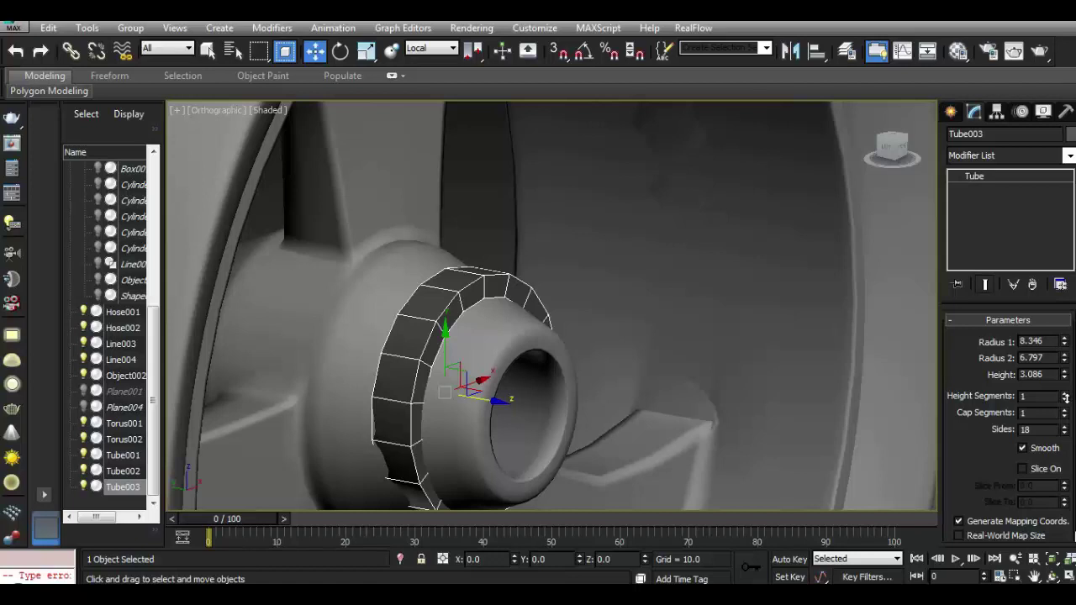
Nudge the hub ring Tube003 slightly down and along its depth axis.
{"action": "key", "text": "f"}
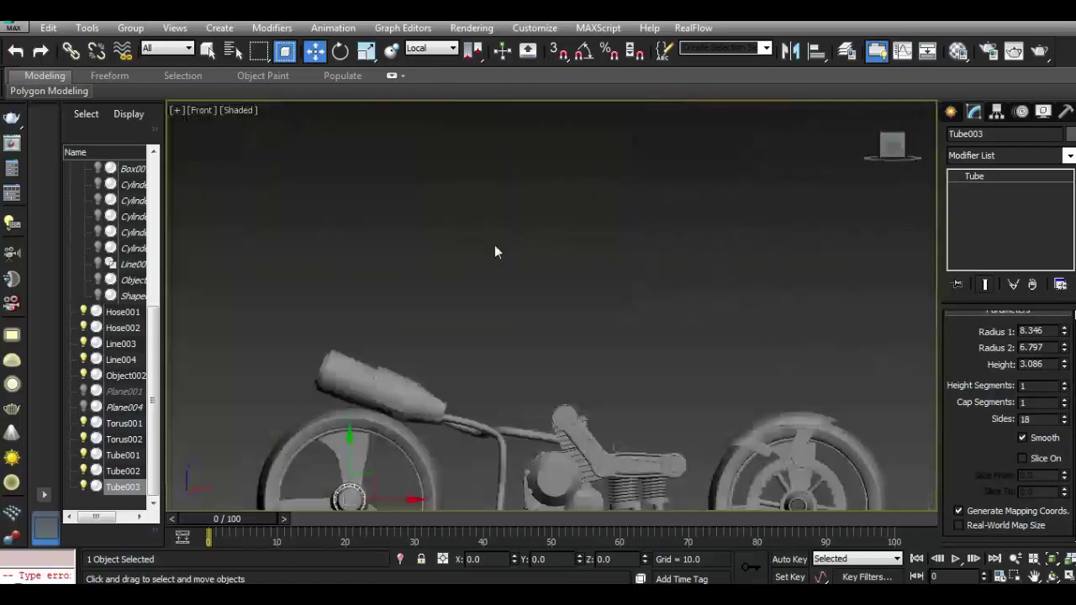
{"action": "left_click", "coordinate": [577, 239]}
{"action": "scroll", "coordinate": [468, 385], "scroll_direction": "up", "scroll_amount": 8}
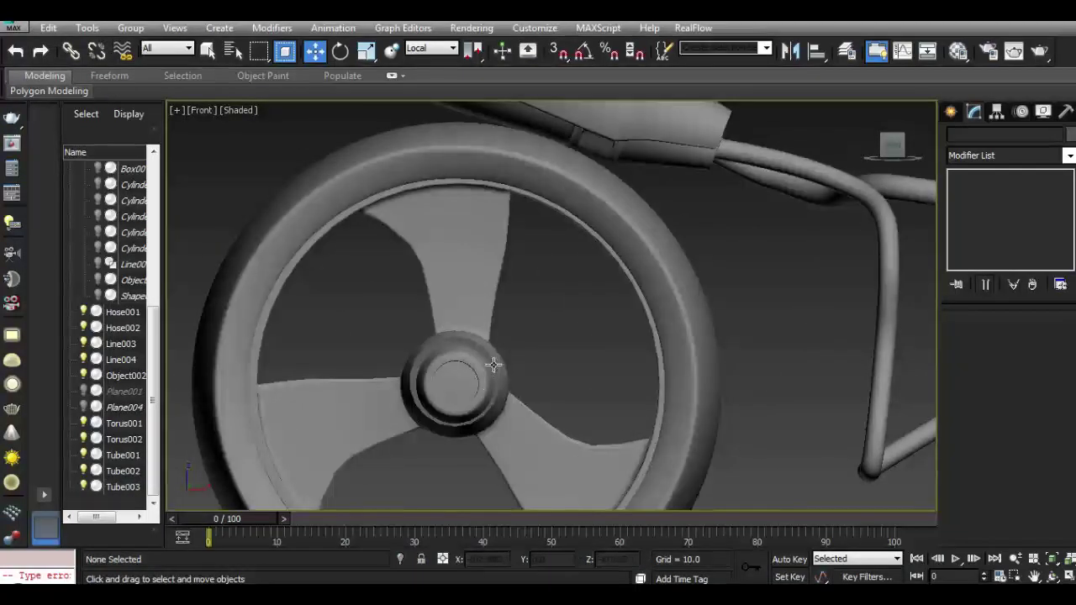
{"action": "left_click", "coordinate": [494, 364]}
{"action": "scroll", "coordinate": [559, 379], "scroll_direction": "up", "scroll_amount": 3}
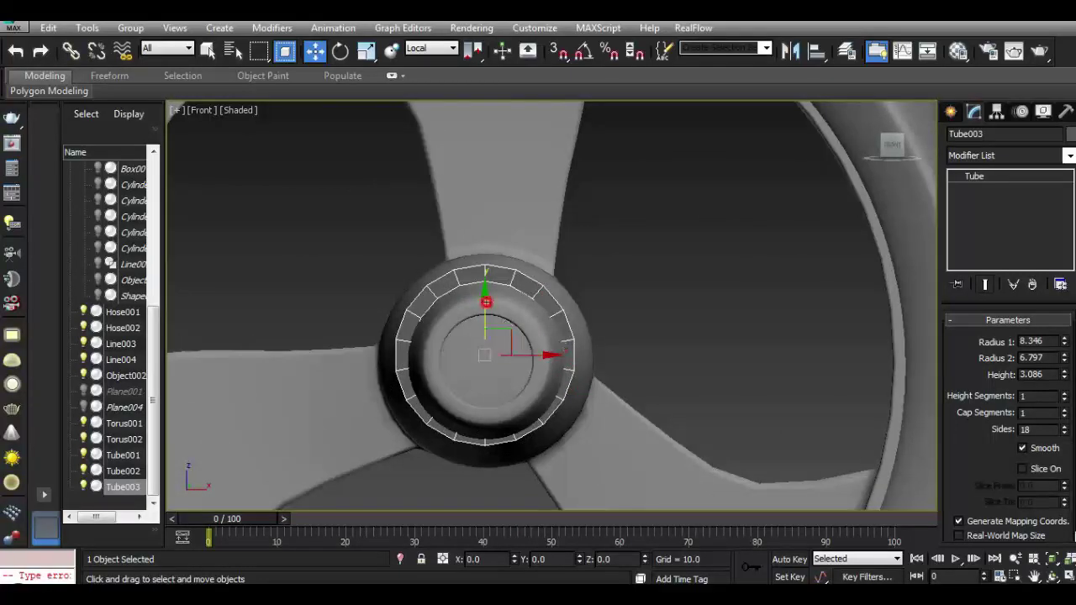
{"action": "left_click_drag", "start_coordinate": [485, 302], "coordinate": [488, 308]}
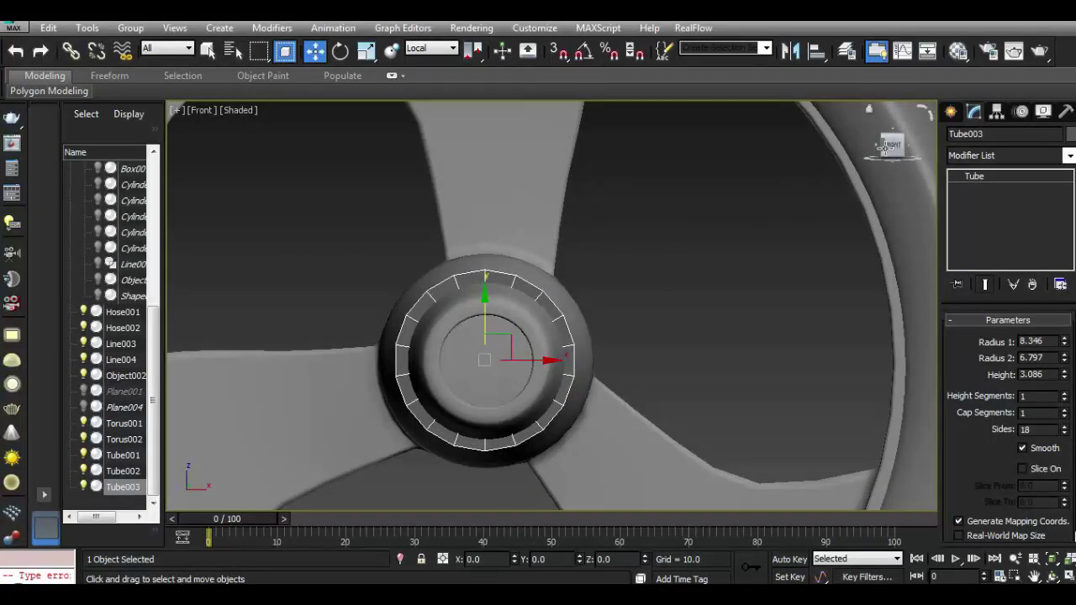
{"action": "left_click_drag", "start_coordinate": [885, 147], "coordinate": [832, 181]}
{"action": "left_click_drag", "start_coordinate": [446, 370], "coordinate": [386, 395]}
Clone the ring as Tube004 and enlarge it to Radius 1 17.665 and Radius 2 19.22.
{"action": "left_click", "coordinate": [540, 367]}
{"action": "key", "text": "f"}
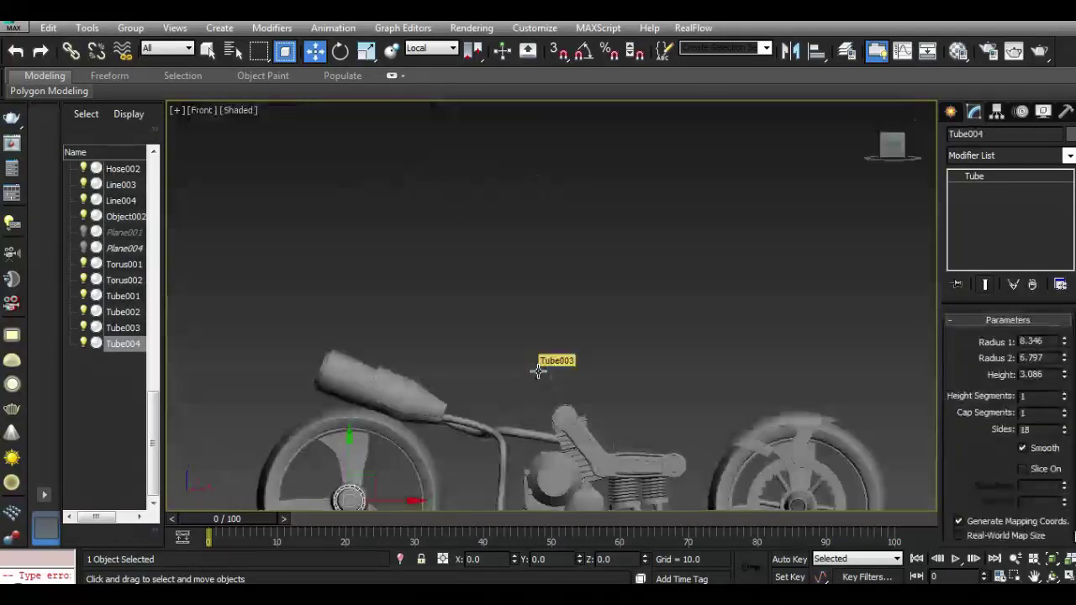
{"action": "scroll", "coordinate": [623, 299], "scroll_direction": "down", "scroll_amount": 3}
{"action": "scroll", "coordinate": [470, 385], "scroll_direction": "up", "scroll_amount": 4}
{"action": "scroll", "coordinate": [471, 384], "scroll_direction": "up", "scroll_amount": 4}
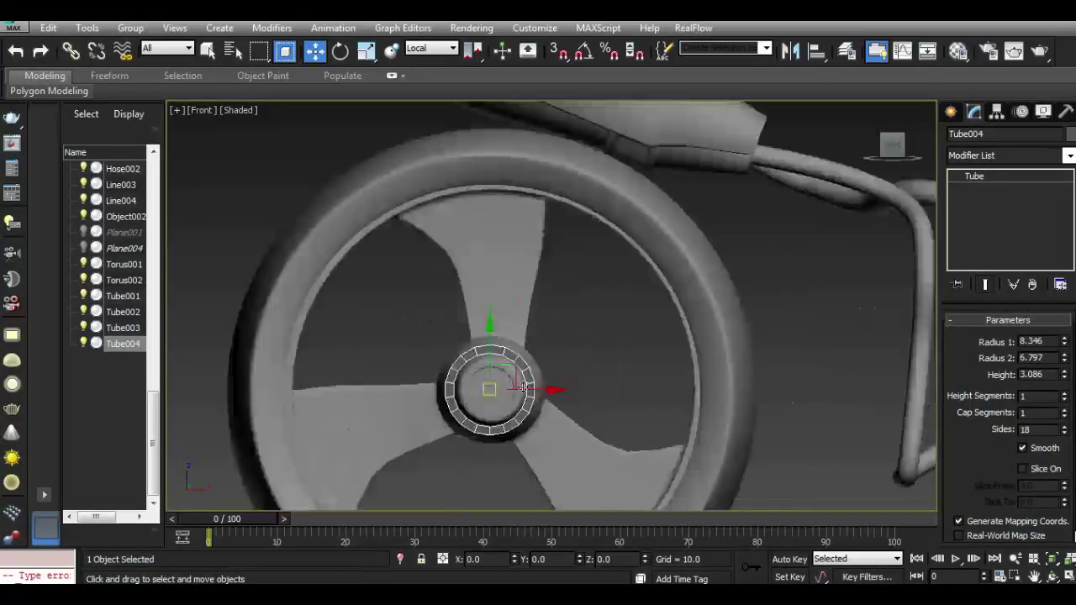
{"action": "left_click_drag", "start_coordinate": [1066, 347], "coordinate": [1072, 263]}
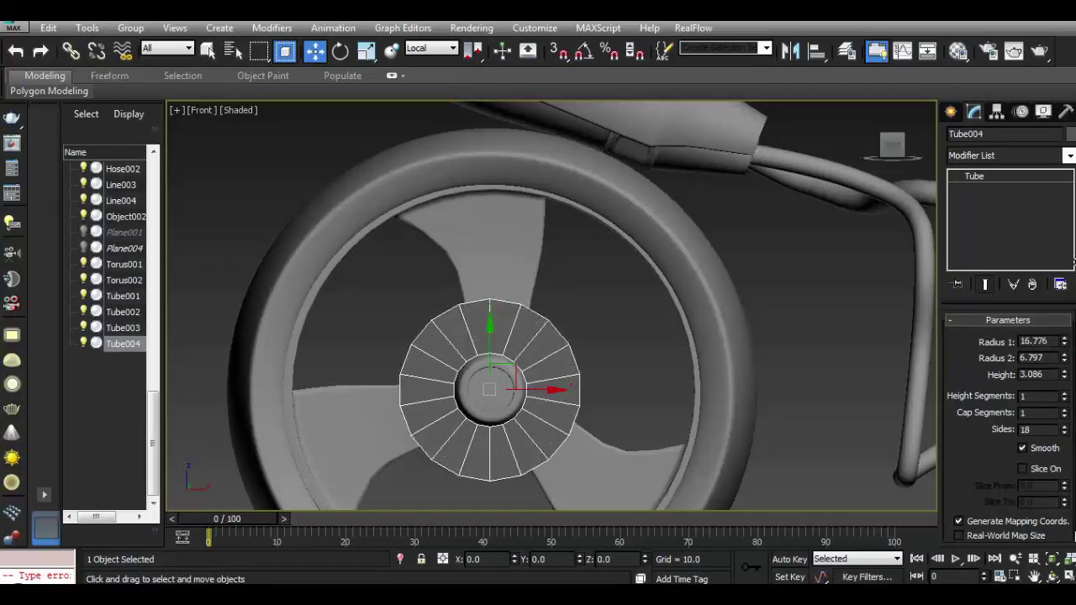
{"action": "left_click_drag", "start_coordinate": [1066, 362], "coordinate": [1061, 284]}
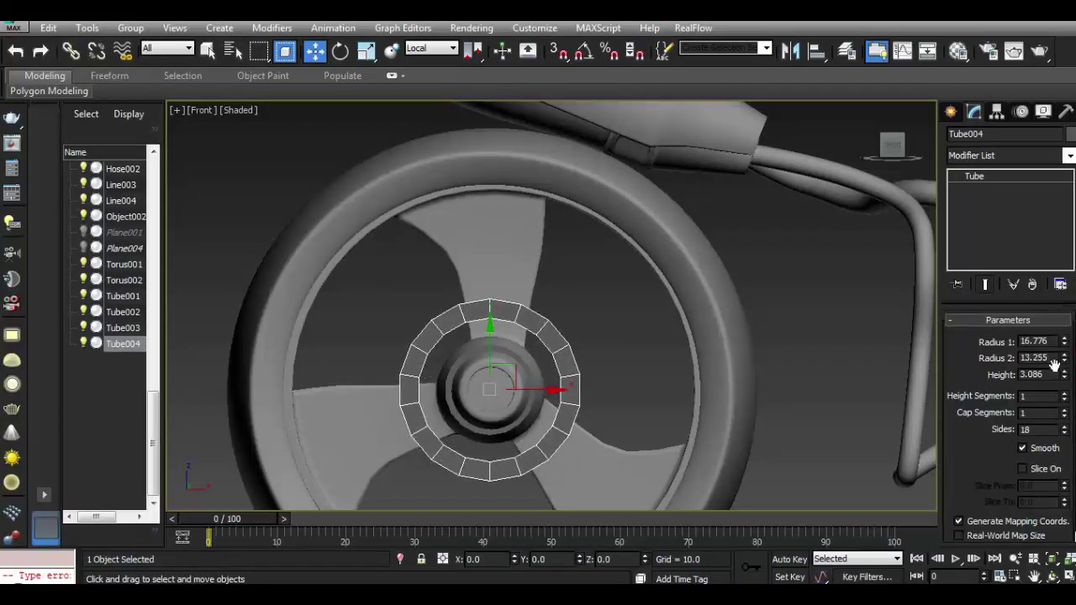
{"action": "left_click_drag", "start_coordinate": [1066, 347], "coordinate": [1066, 316]}
{"action": "mouse_move", "coordinate": [1064, 358]}
{"action": "left_mouse_down"}
{"action": "mouse_move", "coordinate": [1070, 319]}
{"action": "mouse_move", "coordinate": [1066, 357]}
{"action": "left_mouse_up"}
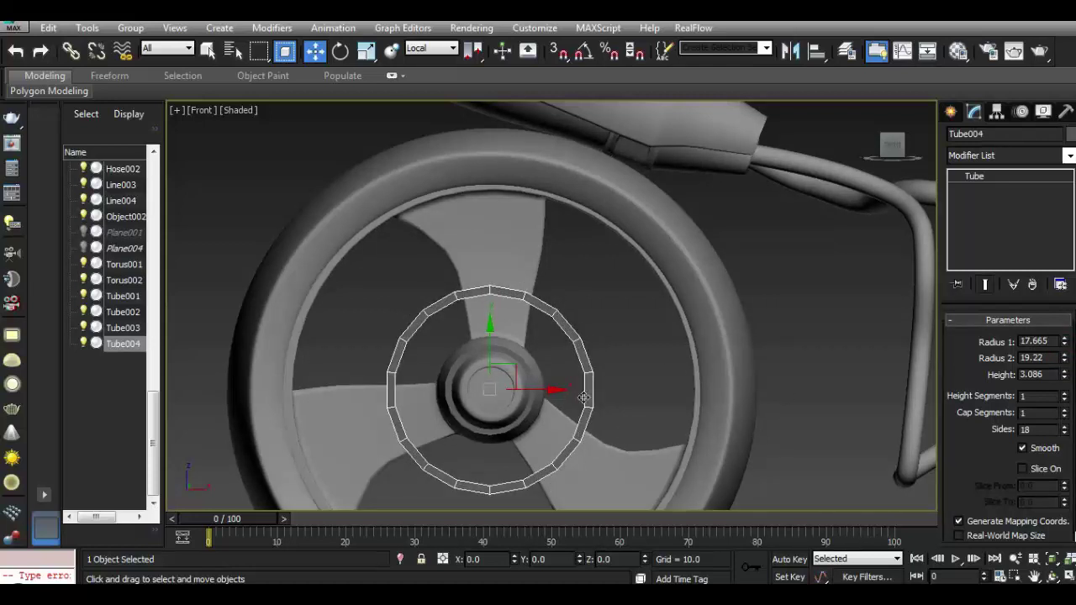
{"action": "left_click", "coordinate": [517, 357]}
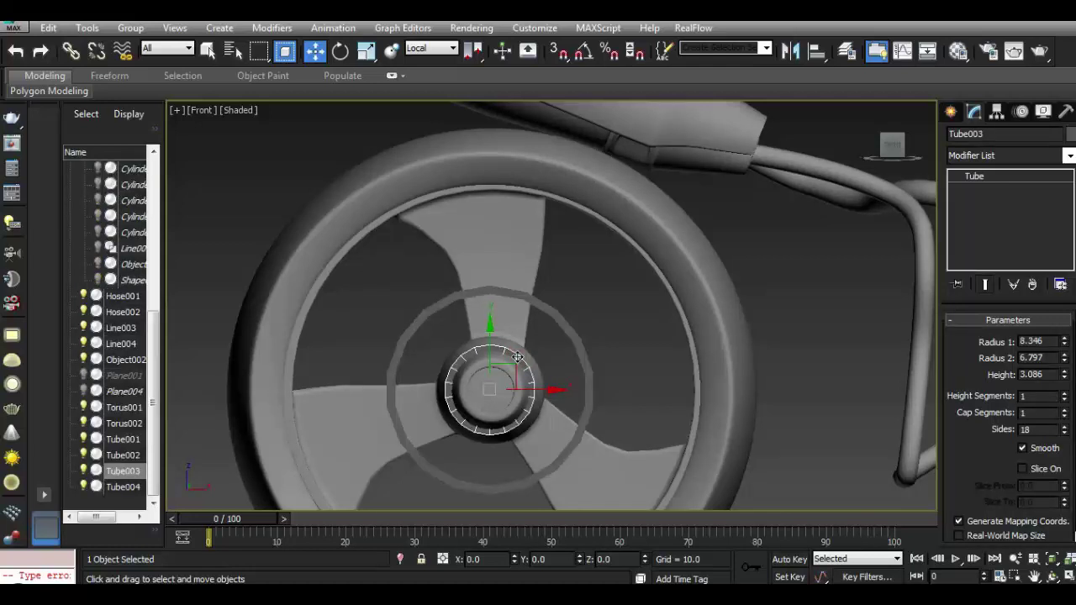
{"action": "left_click", "coordinate": [517, 311]}
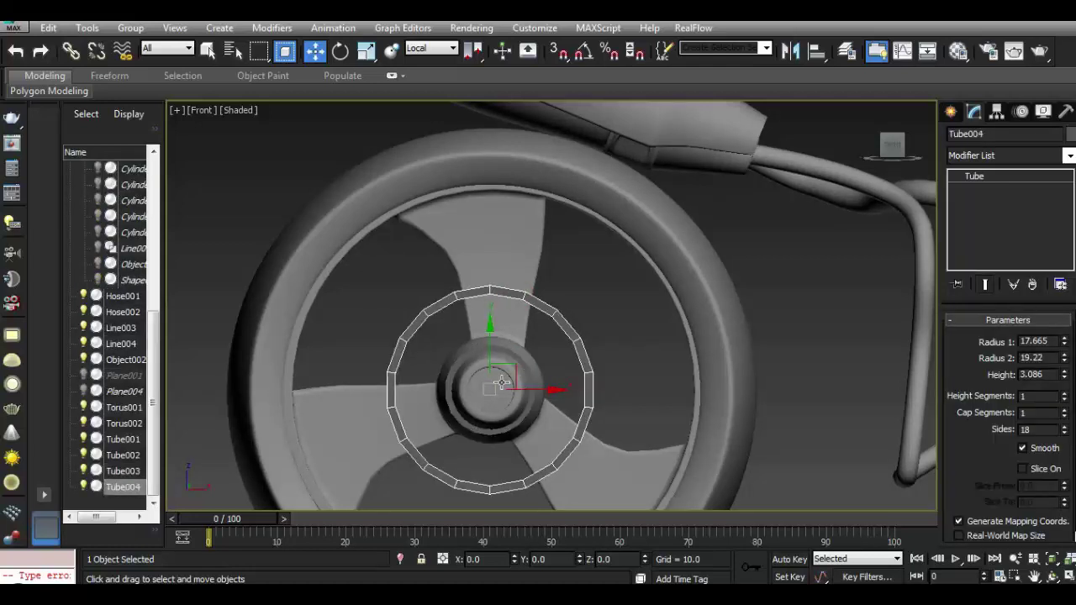
Convert Tube004 to Editable Poly and attach the hub ring Tube003 to it.
{"action": "right_click", "coordinate": [586, 392]}
{"action": "left_click", "coordinate": [852, 510]}
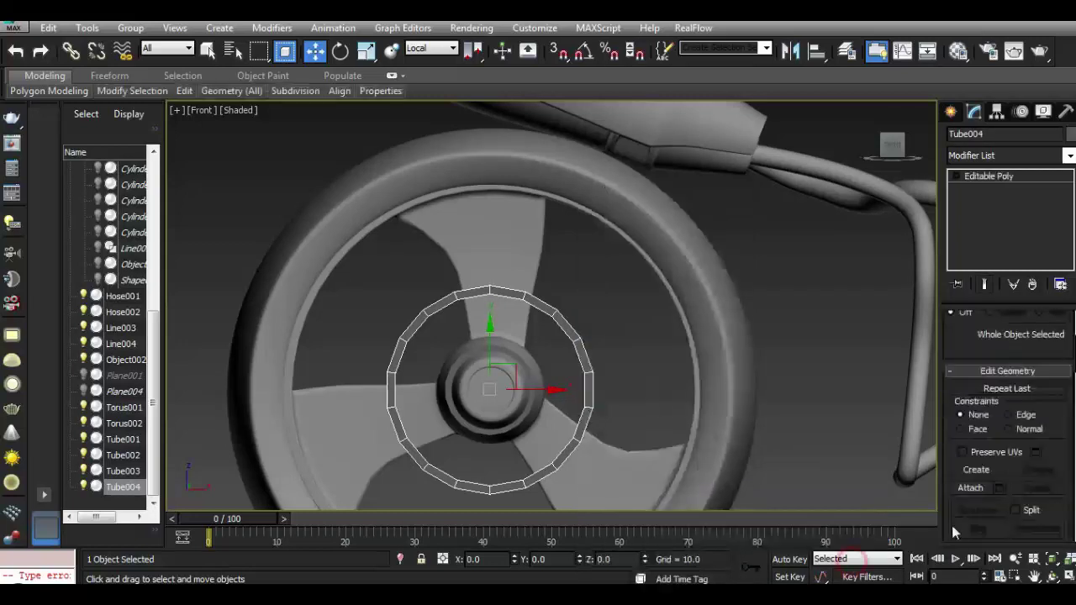
{"action": "left_click", "coordinate": [971, 489]}
{"action": "left_click", "coordinate": [531, 377]}
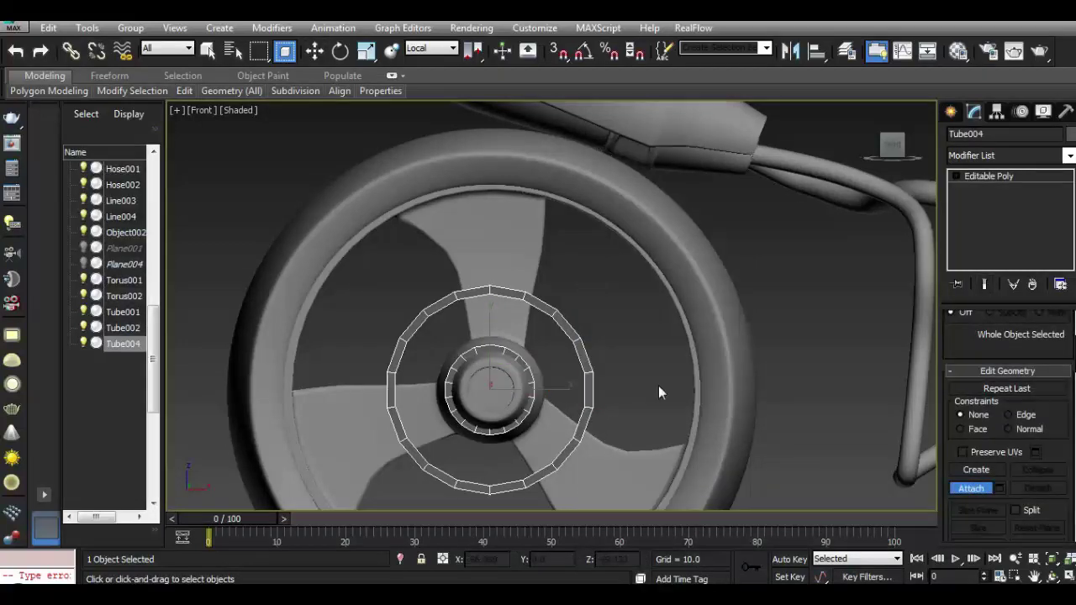
{"action": "left_click", "coordinate": [965, 487]}
{"action": "left_click", "coordinate": [767, 323]}
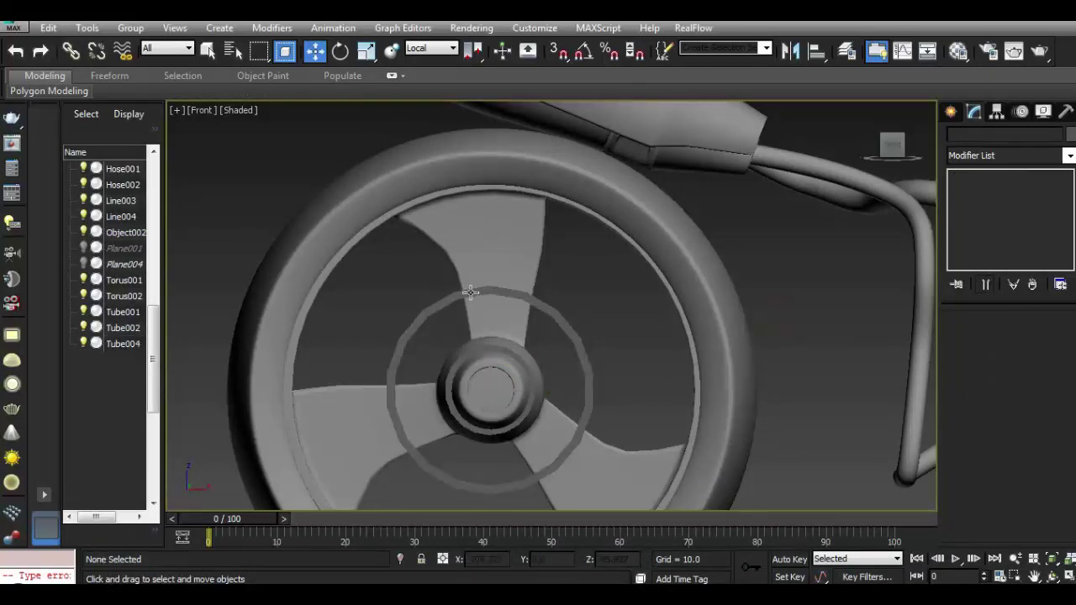
Isolate the combined Tube004 rings in the viewport.
{"action": "left_click_drag", "start_coordinate": [891, 145], "coordinate": [823, 164]}
{"action": "left_click", "coordinate": [534, 318]}
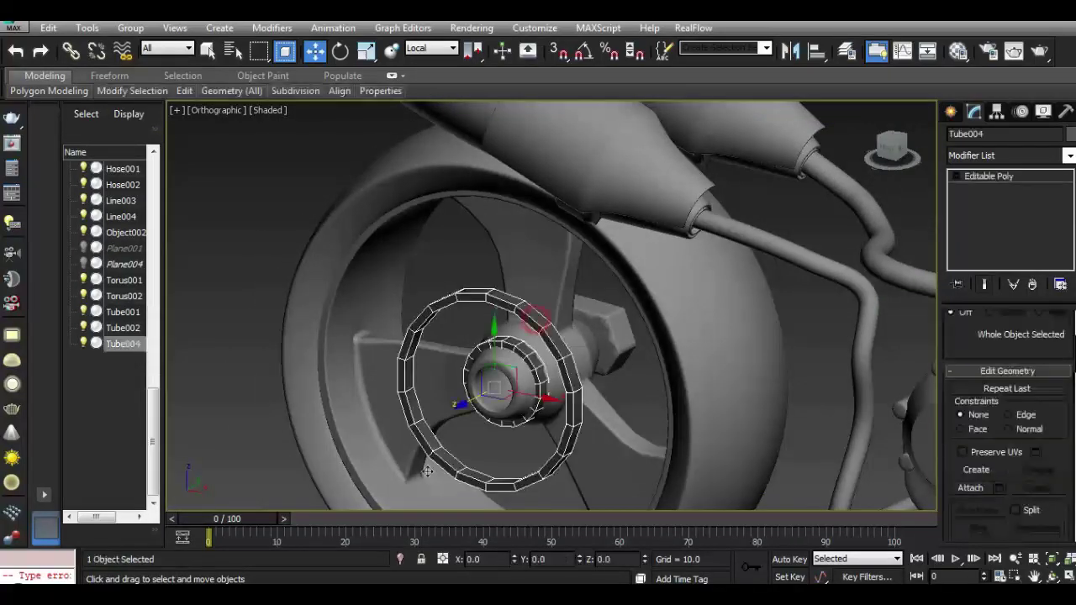
{"action": "key", "text": "alt+q"}
{"action": "mouse_move", "coordinate": [892, 145]}
{"action": "left_mouse_down"}
{"action": "mouse_move", "coordinate": [846, 124]}
{"action": "mouse_move", "coordinate": [786, 131]}
{"action": "mouse_move", "coordinate": [877, 388]}
{"action": "left_mouse_up"}
{"action": "left_click", "coordinate": [620, 300]}
{"action": "key", "text": "ctrl+z"}
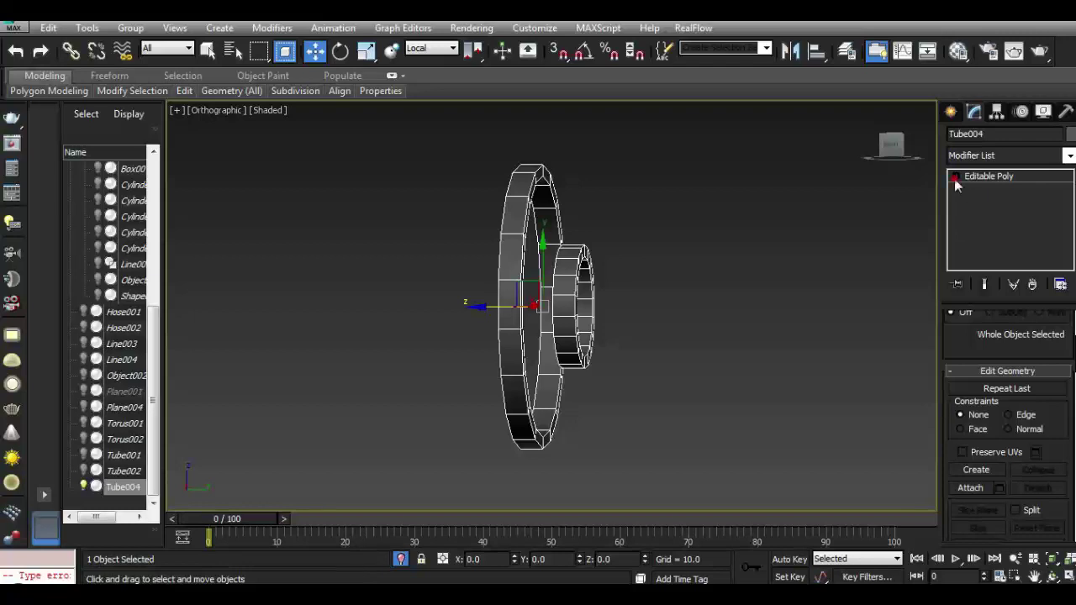
Shift the inner ring element sideways along View-coordinate Y, then switch to polygon level.
{"action": "left_click", "coordinate": [988, 239]}
{"action": "left_click", "coordinate": [564, 283]}
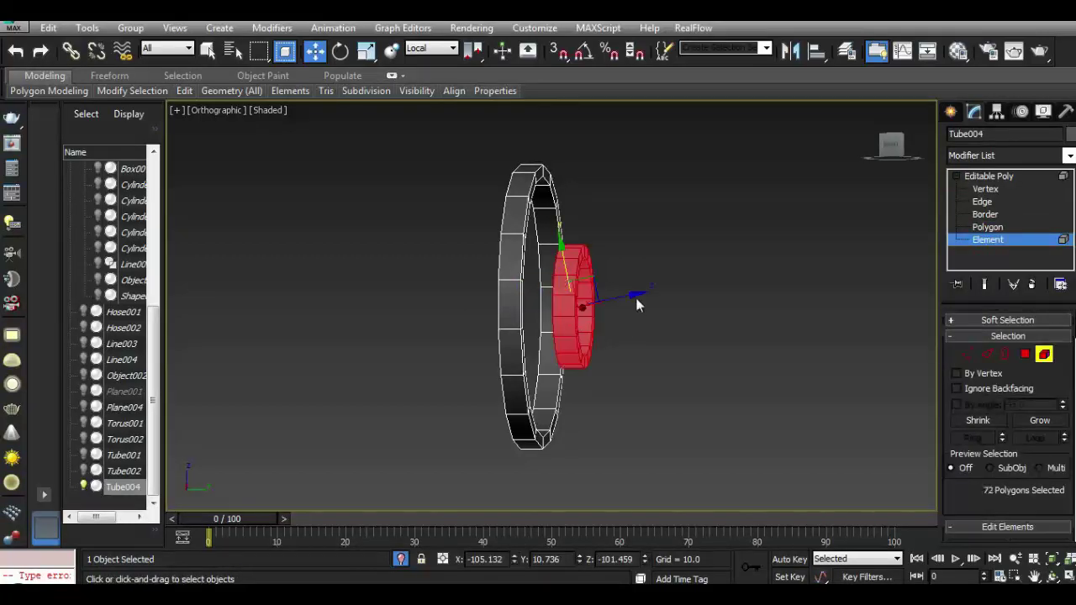
{"action": "left_click", "coordinate": [431, 48]}
{"action": "left_click", "coordinate": [417, 59]}
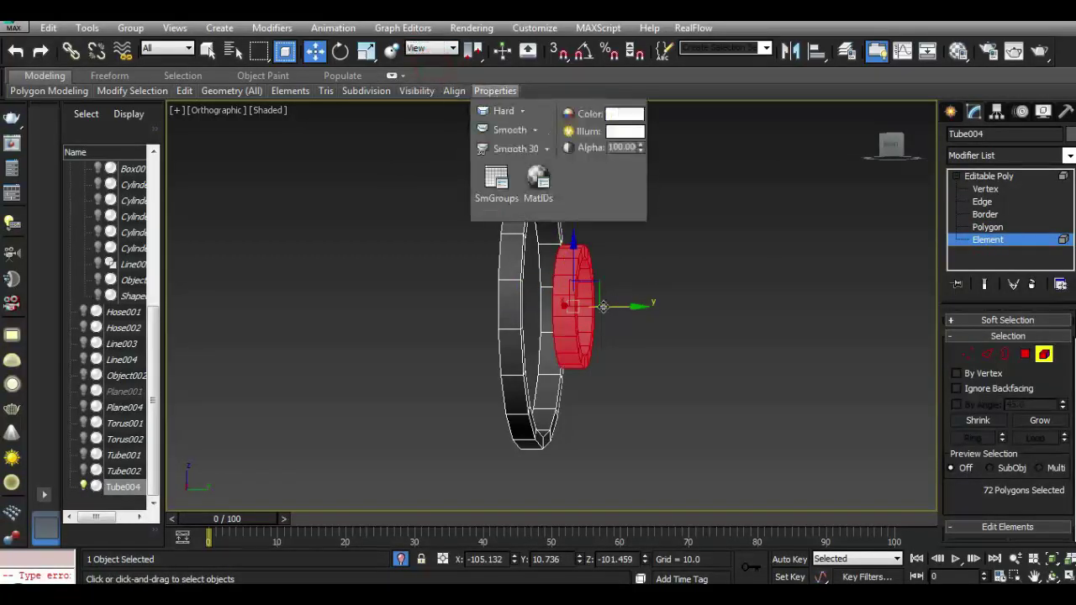
{"action": "left_click_drag", "start_coordinate": [603, 307], "coordinate": [643, 307]}
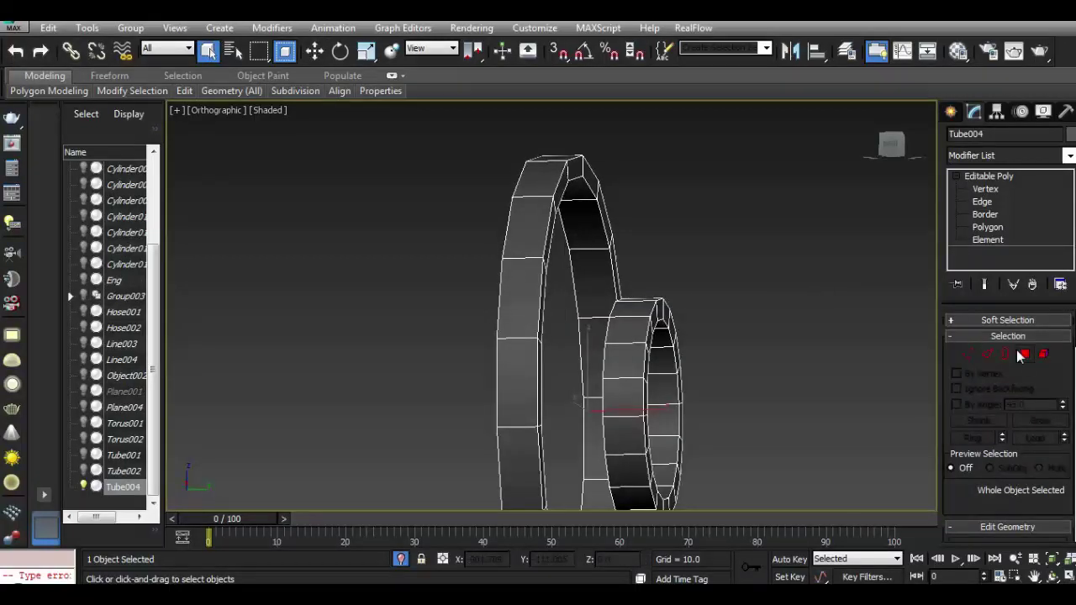
{"action": "left_click", "coordinate": [1022, 354]}
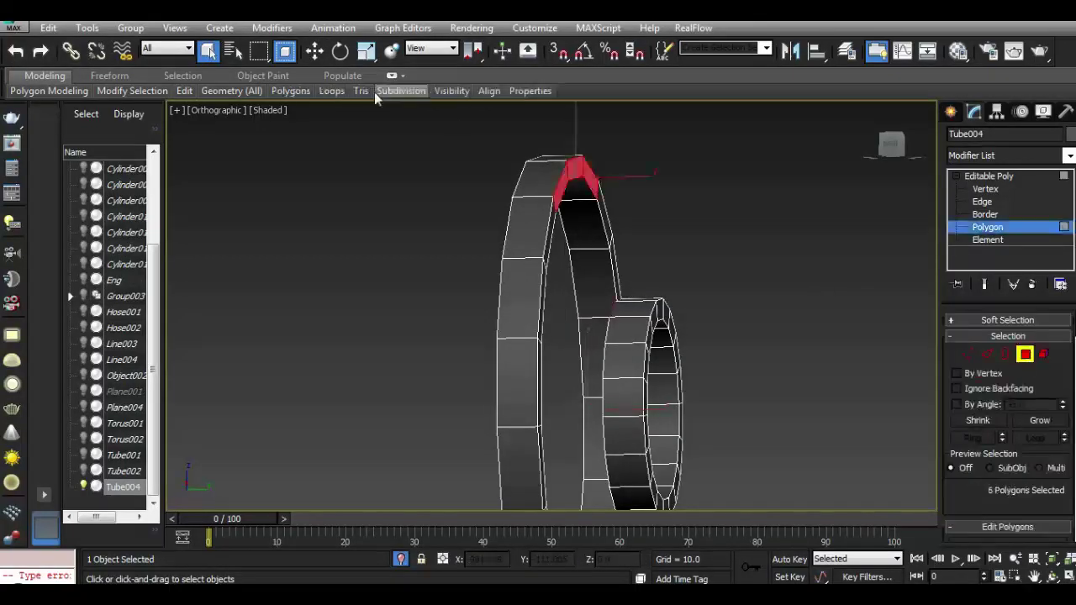
{"action": "left_click", "coordinate": [315, 51]}
{"action": "left_click", "coordinate": [896, 158]}
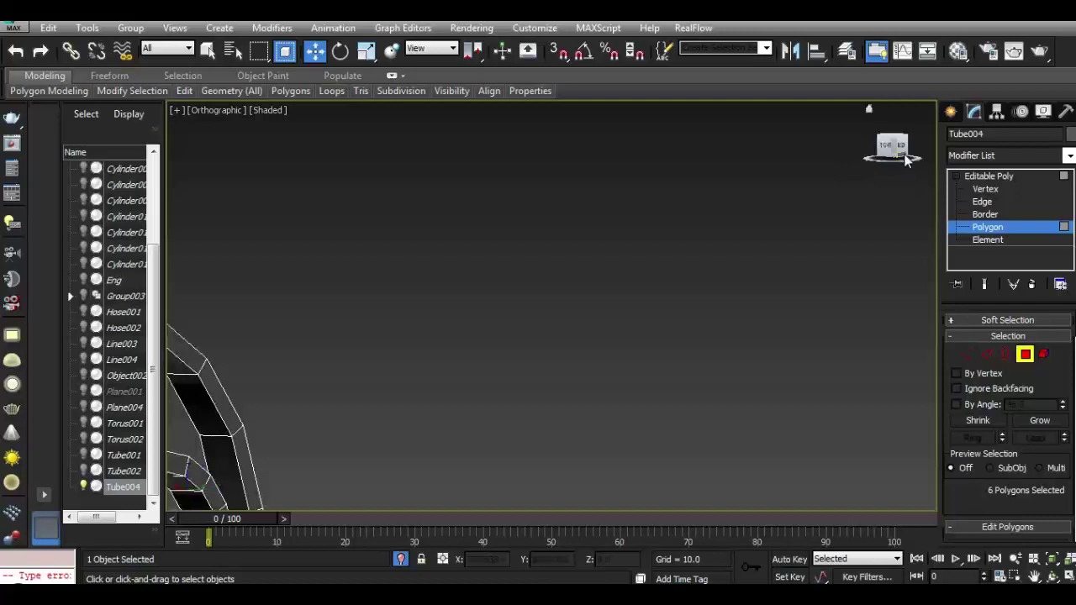
Select three top polygons on the outer ring and three on the inner ring.
{"action": "key", "text": "p"}
{"action": "left_click", "coordinate": [570, 384]}
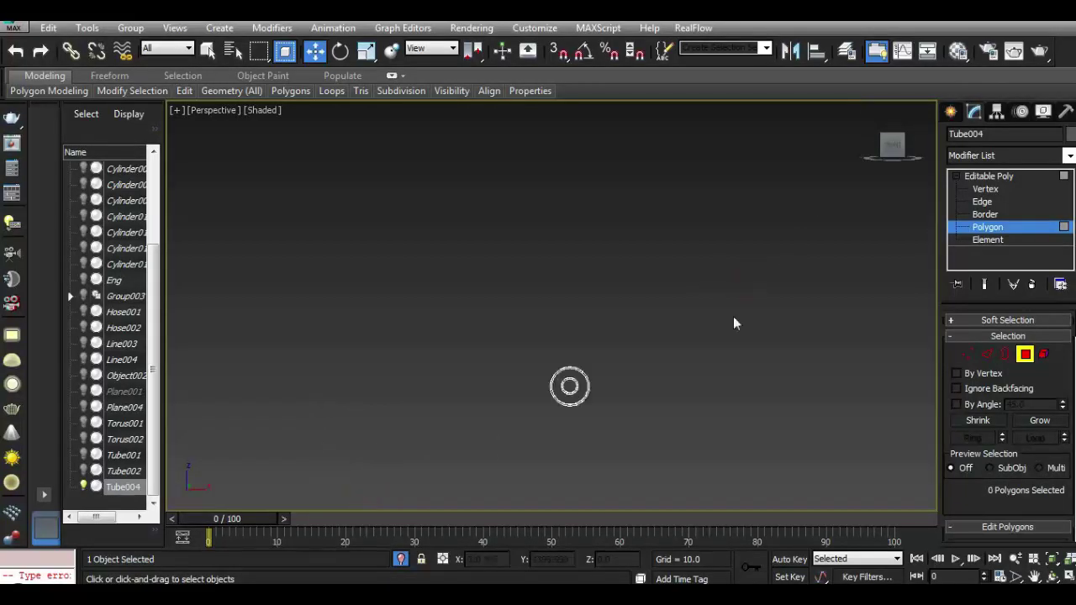
{"action": "key", "text": "z"}
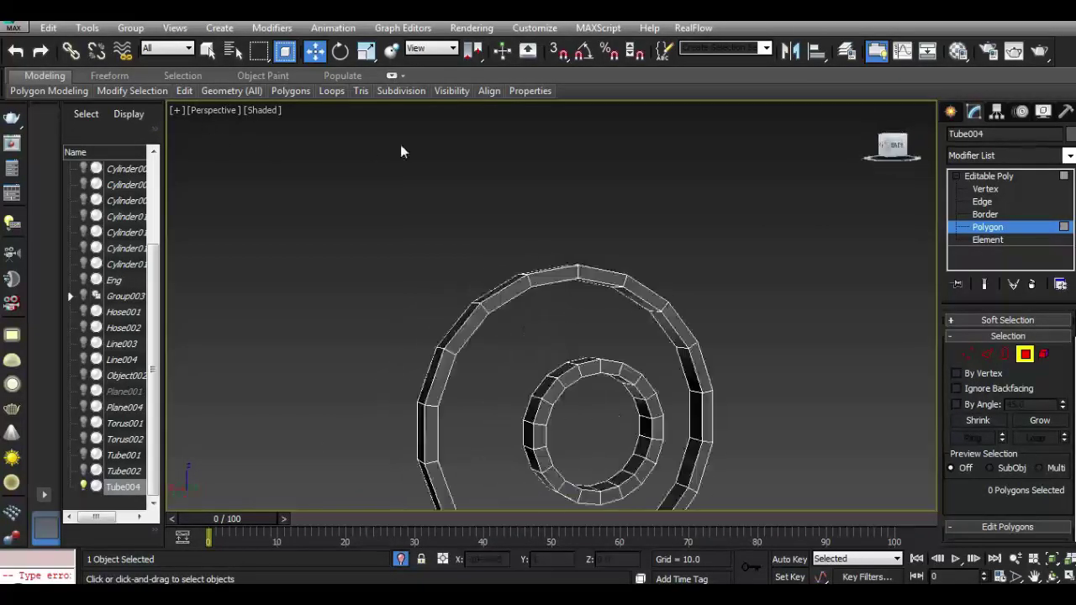
{"action": "left_click_drag", "start_coordinate": [889, 166], "coordinate": [400, 144]}
{"action": "left_click", "coordinate": [526, 295]}
{"action": "left_click", "coordinate": [559, 280], "text": "ctrl"}
{"action": "left_click", "coordinate": [601, 275], "text": "ctrl"}
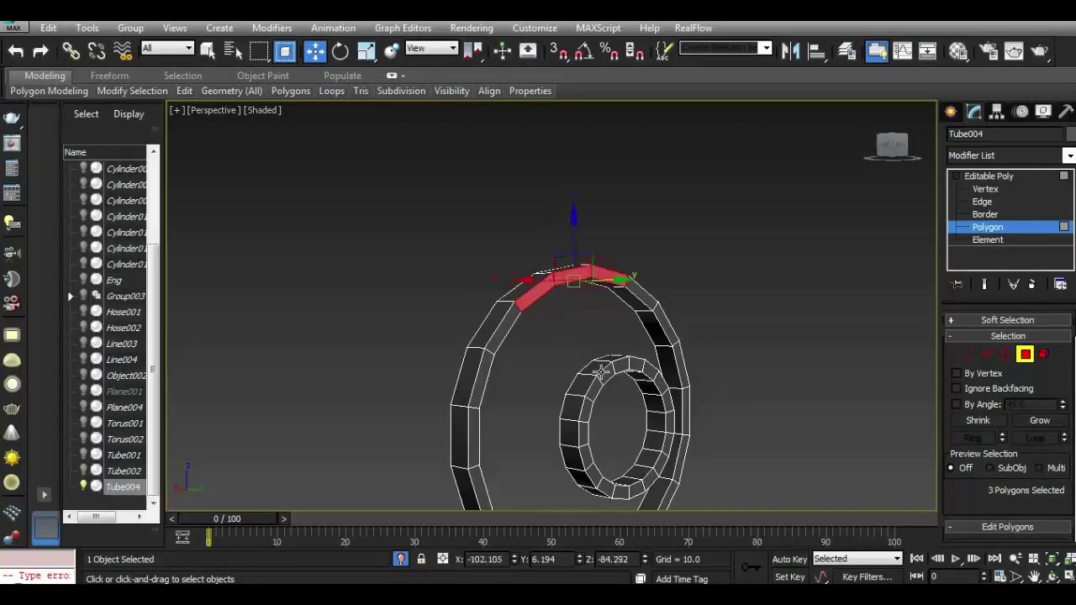
{"action": "left_click", "coordinate": [890, 154]}
{"action": "scroll", "coordinate": [527, 397], "scroll_direction": "up", "scroll_amount": 2}
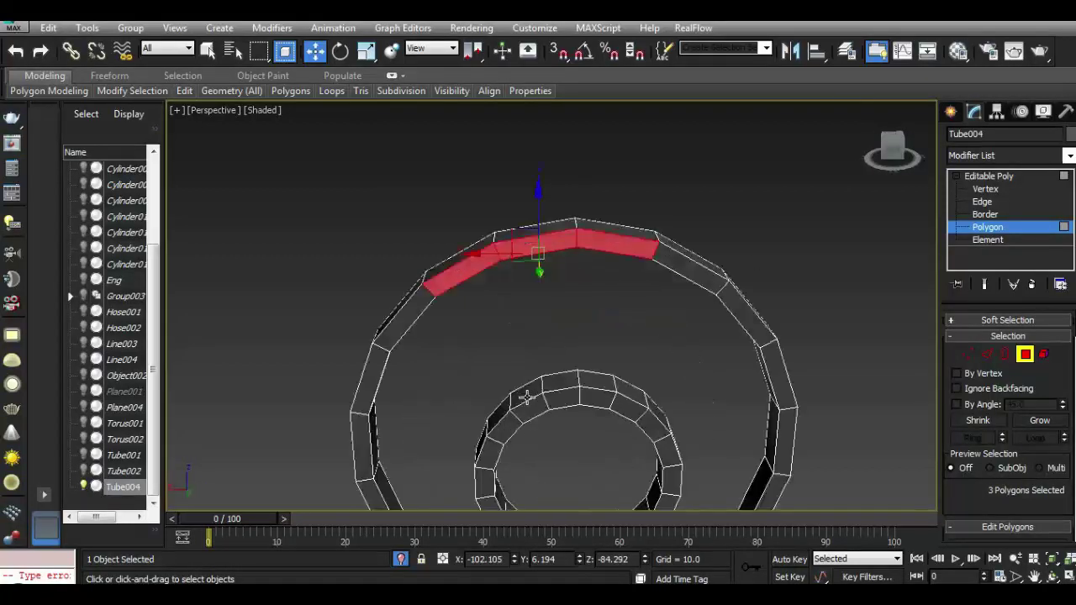
{"action": "left_click", "coordinate": [523, 391], "text": "ctrl"}
{"action": "left_click", "coordinate": [558, 382], "text": "ctrl"}
{"action": "left_click", "coordinate": [595, 381], "text": "ctrl"}
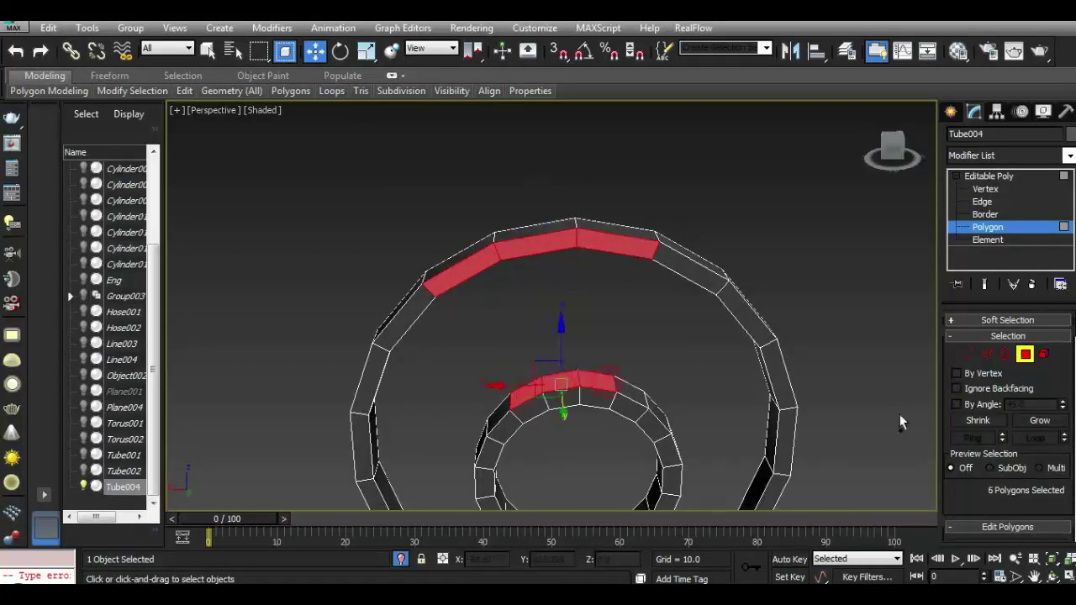
{"action": "left_click_drag", "start_coordinate": [963, 496], "coordinate": [986, 368]}
{"action": "scroll", "coordinate": [1000, 418], "scroll_direction": "down", "scroll_amount": 1}
Bridge the two polygon groups into a spoke, adjusting twist, bias and smoothing, with taper -1.0.
{"action": "left_click", "coordinate": [999, 461]}
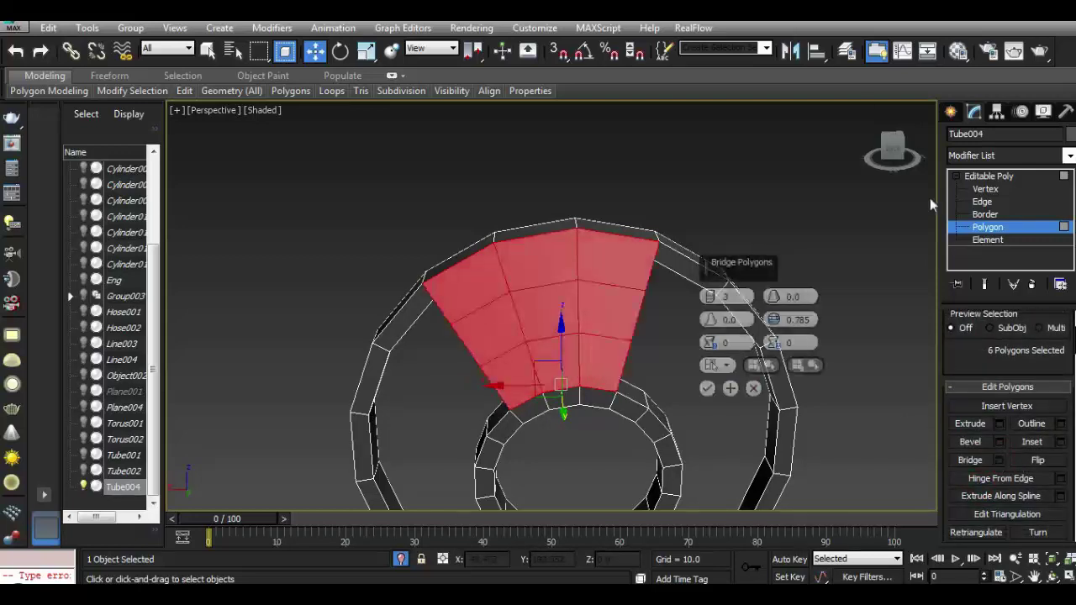
{"action": "left_click_drag", "start_coordinate": [893, 152], "coordinate": [869, 232]}
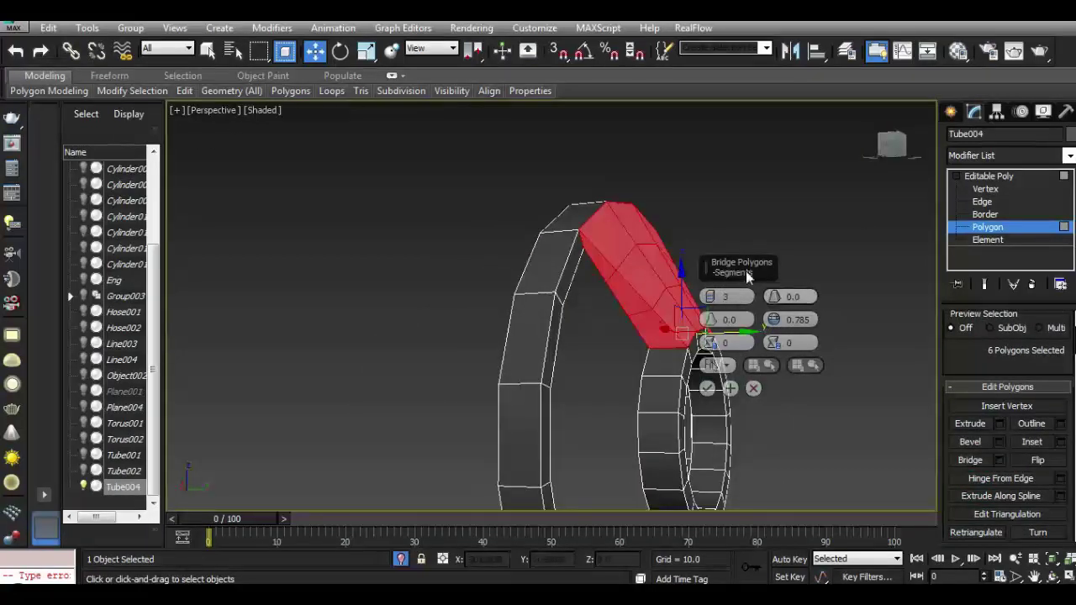
{"action": "left_click_drag", "start_coordinate": [708, 261], "coordinate": [772, 211]}
{"action": "left_click_drag", "start_coordinate": [774, 291], "coordinate": [774, 295]}
{"action": "left_click_drag", "start_coordinate": [889, 145], "coordinate": [874, 156]}
{"action": "left_click", "coordinate": [874, 155]}
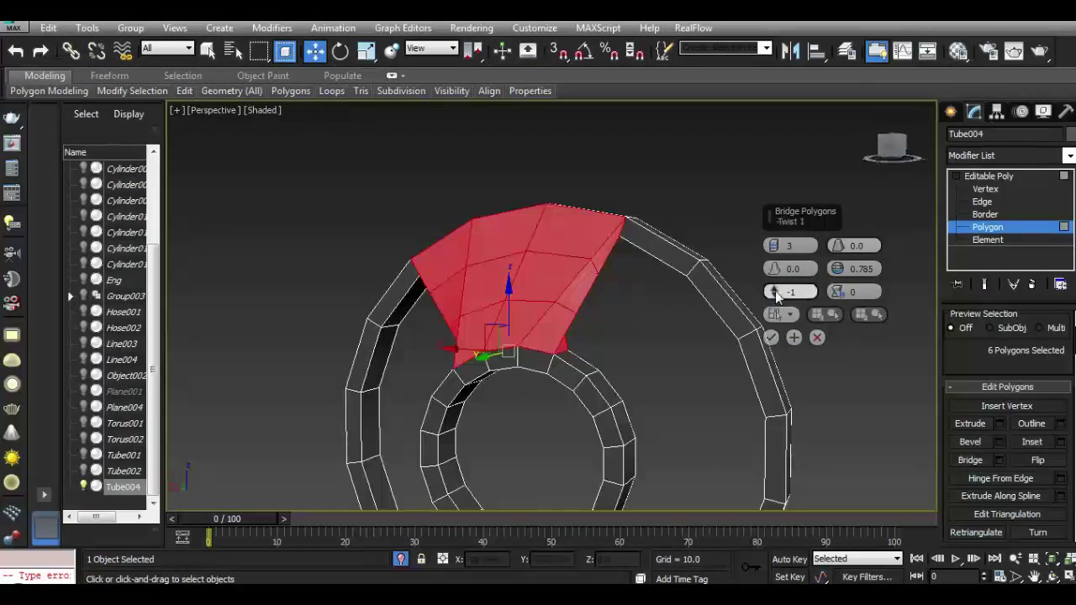
{"action": "left_click_drag", "start_coordinate": [775, 291], "coordinate": [837, 281]}
{"action": "right_click", "coordinate": [838, 281]}
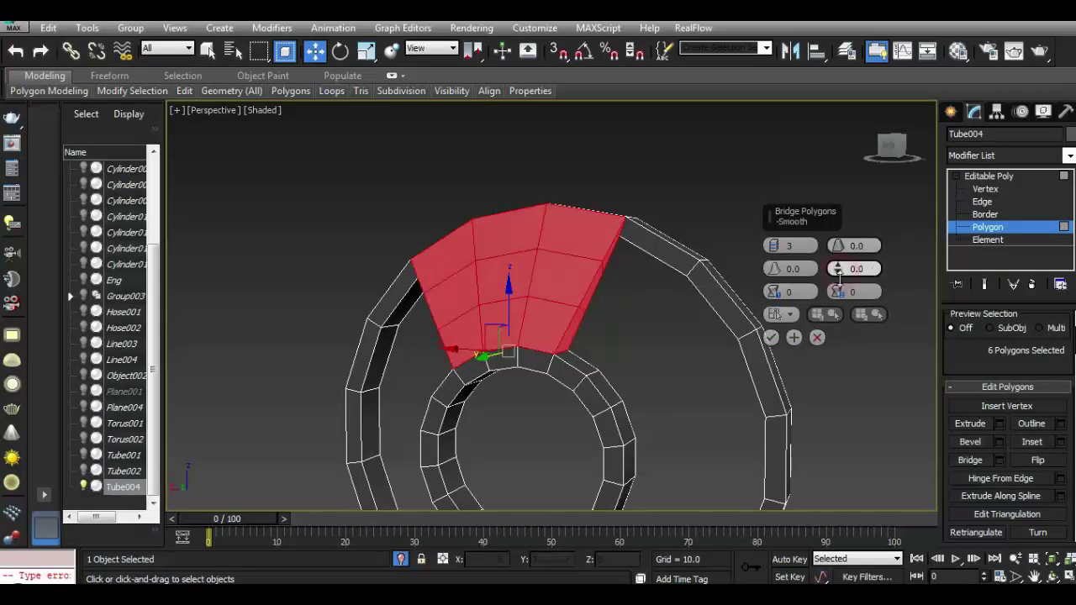
{"action": "mouse_move", "coordinate": [779, 268]}
{"action": "left_mouse_down"}
{"action": "mouse_move", "coordinate": [838, 267]}
{"action": "mouse_move", "coordinate": [839, 246]}
{"action": "left_mouse_up"}
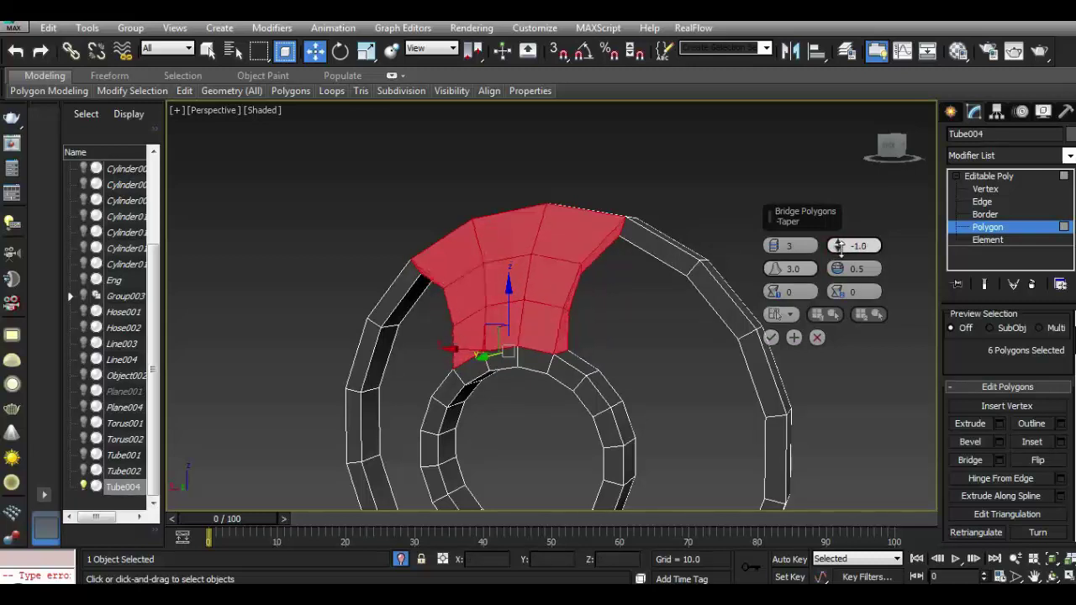
{"action": "mouse_move", "coordinate": [252, 143]}
{"action": "middle_mouse_down", "text": "alt"}
{"action": "mouse_move", "coordinate": [221, 137]}
{"action": "mouse_move", "coordinate": [310, 147]}
{"action": "mouse_move", "coordinate": [248, 154]}
{"action": "mouse_move", "coordinate": [230, 150]}
{"action": "mouse_move", "coordinate": [372, 147]}
{"action": "mouse_move", "coordinate": [367, 169]}
{"action": "mouse_move", "coordinate": [387, 172]}
{"action": "middle_mouse_up", "text": "alt"}
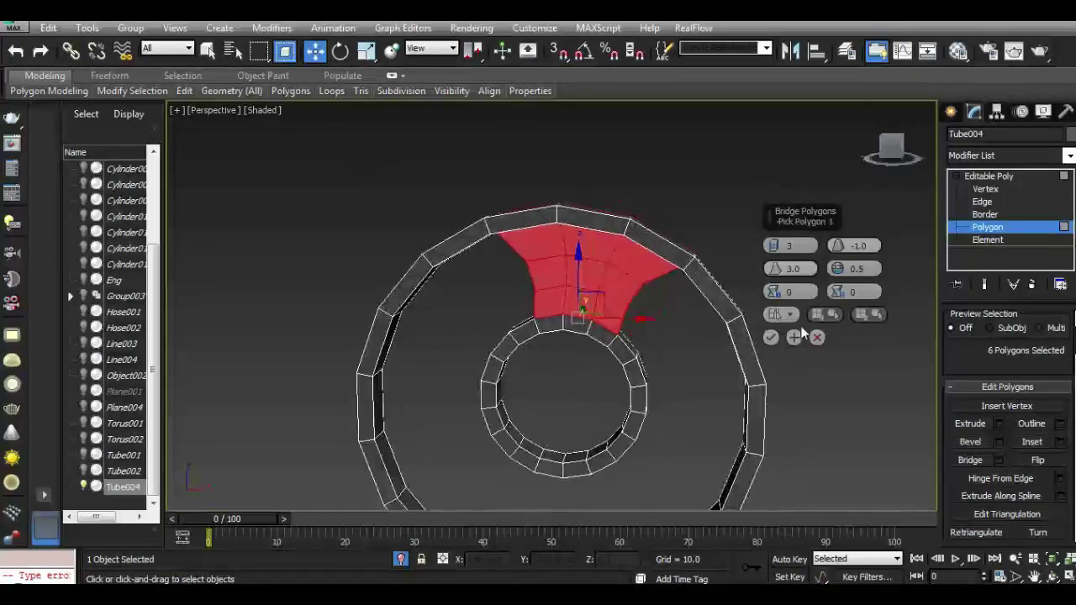
{"action": "left_click", "coordinate": [771, 337]}
{"action": "mouse_move", "coordinate": [945, 192]}
{"action": "middle_mouse_down", "text": "alt"}
{"action": "mouse_move", "coordinate": [855, 143]}
{"action": "mouse_move", "coordinate": [722, 108]}
{"action": "mouse_move", "coordinate": [655, 117]}
{"action": "middle_mouse_up", "text": "alt"}
{"action": "middle_click_drag", "start_coordinate": [589, 297], "coordinate": [541, 317], "text": "alt"}
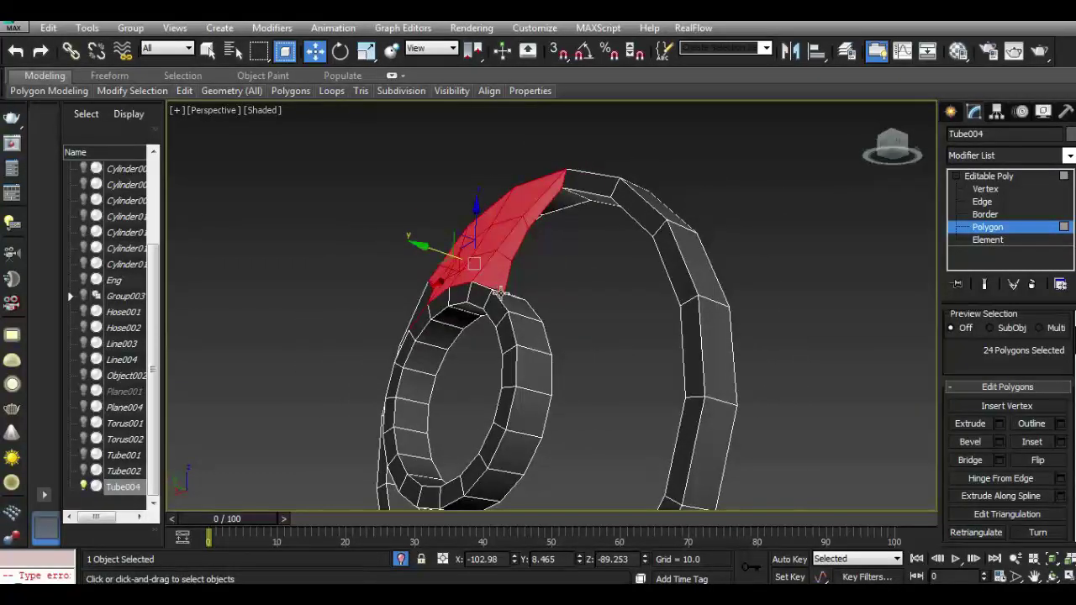
Bridge three right-side inner-ring polygons to three outer-ring polygons as a second spoke.
{"action": "left_click", "coordinate": [530, 363]}
{"action": "left_click", "coordinate": [531, 420], "text": "ctrl"}
{"action": "left_click", "coordinate": [525, 463], "text": "ctrl"}
{"action": "scroll", "coordinate": [597, 306], "scroll_direction": "down", "scroll_amount": 5}
{"action": "left_click", "coordinate": [891, 144]}
{"action": "scroll", "coordinate": [603, 339], "scroll_direction": "up", "scroll_amount": 2}
{"action": "scroll", "coordinate": [599, 339], "scroll_direction": "up", "scroll_amount": 4}
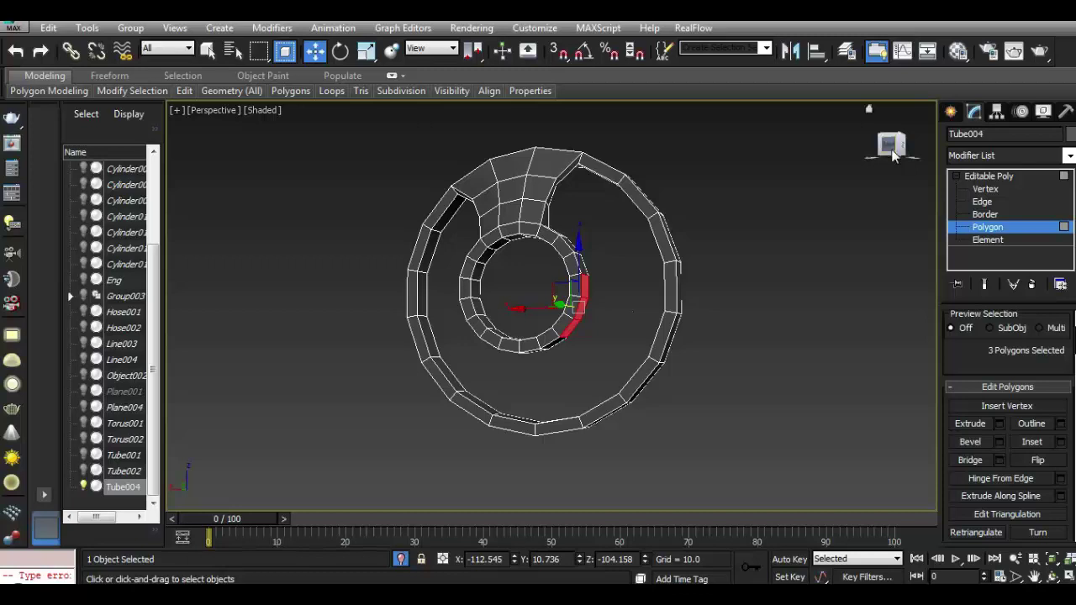
{"action": "left_click_drag", "start_coordinate": [894, 154], "coordinate": [878, 163]}
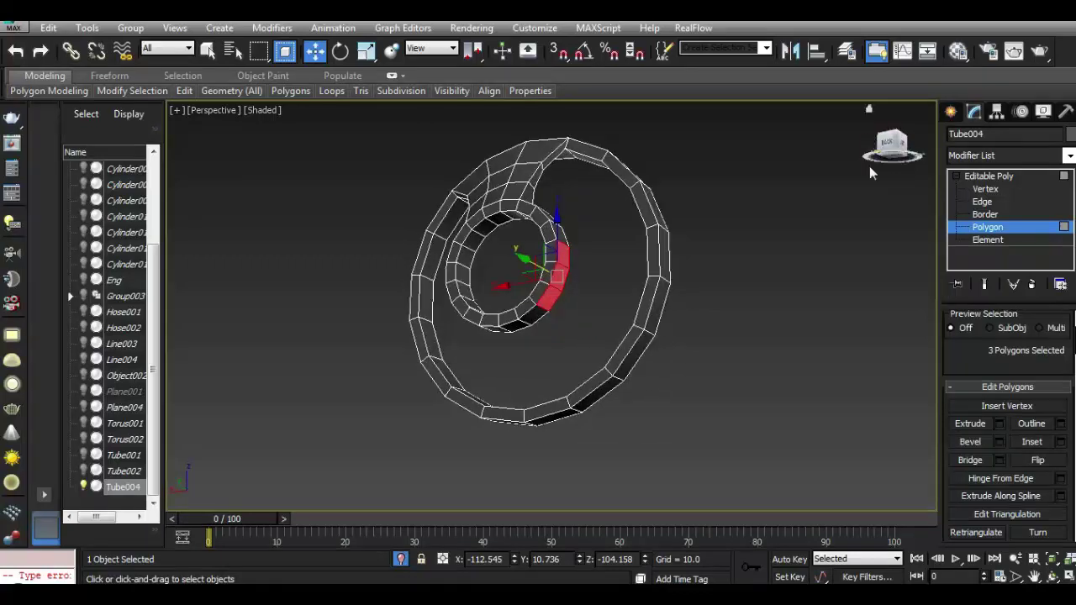
{"action": "left_click", "coordinate": [611, 367], "text": "ctrl"}
{"action": "left_click", "coordinate": [645, 303], "text": "ctrl"}
{"action": "left_click", "coordinate": [662, 255], "text": "ctrl"}
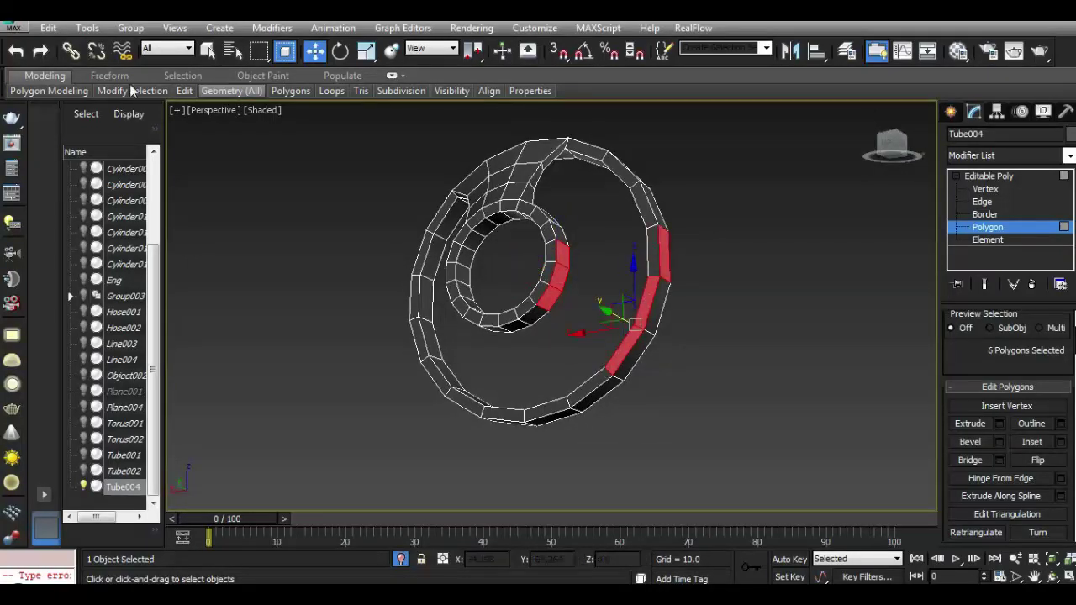
{"action": "left_click", "coordinate": [14, 52]}
{"action": "left_click", "coordinate": [1000, 459]}
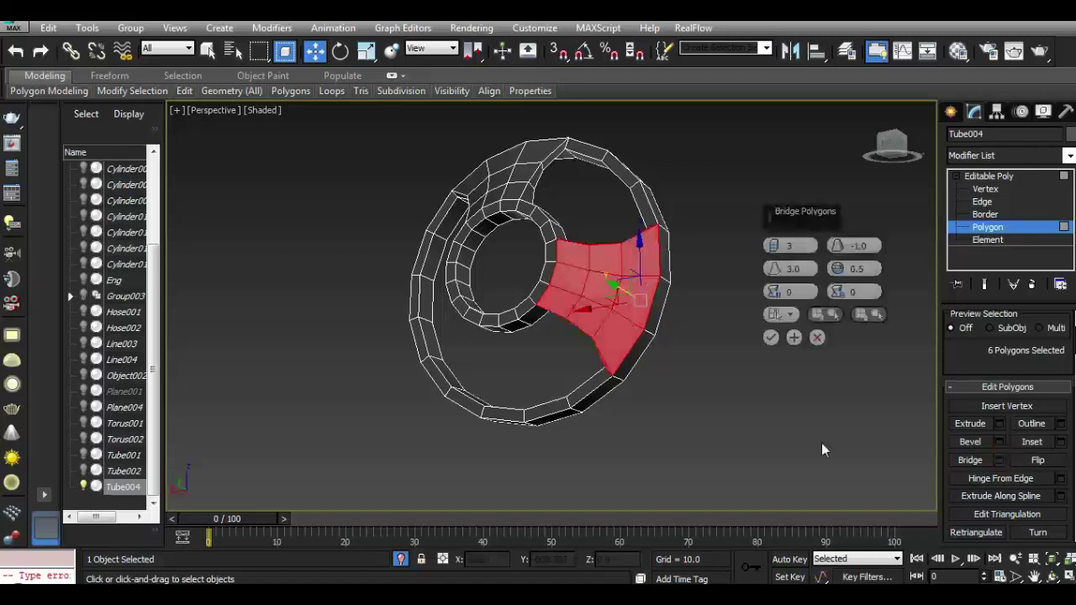
{"action": "left_click", "coordinate": [771, 337]}
Bridge three left-side inner and outer polygons into a third spoke, then deselect.
{"action": "left_click_drag", "start_coordinate": [891, 145], "coordinate": [887, 168]}
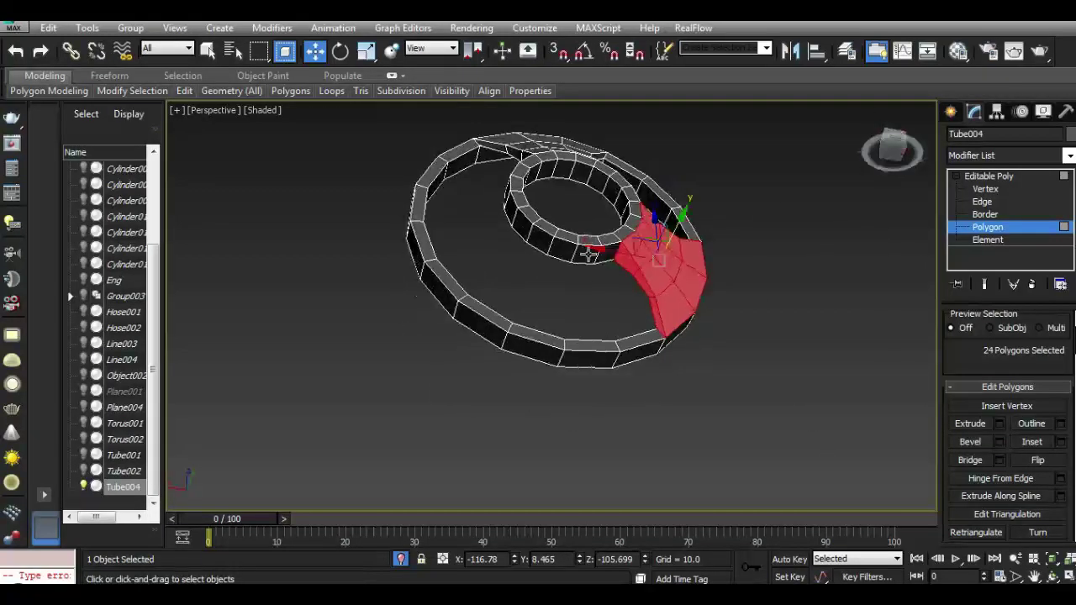
{"action": "left_click", "coordinate": [545, 243]}
{"action": "left_click", "coordinate": [529, 225], "text": "ctrl"}
{"action": "left_click", "coordinate": [516, 210], "text": "ctrl"}
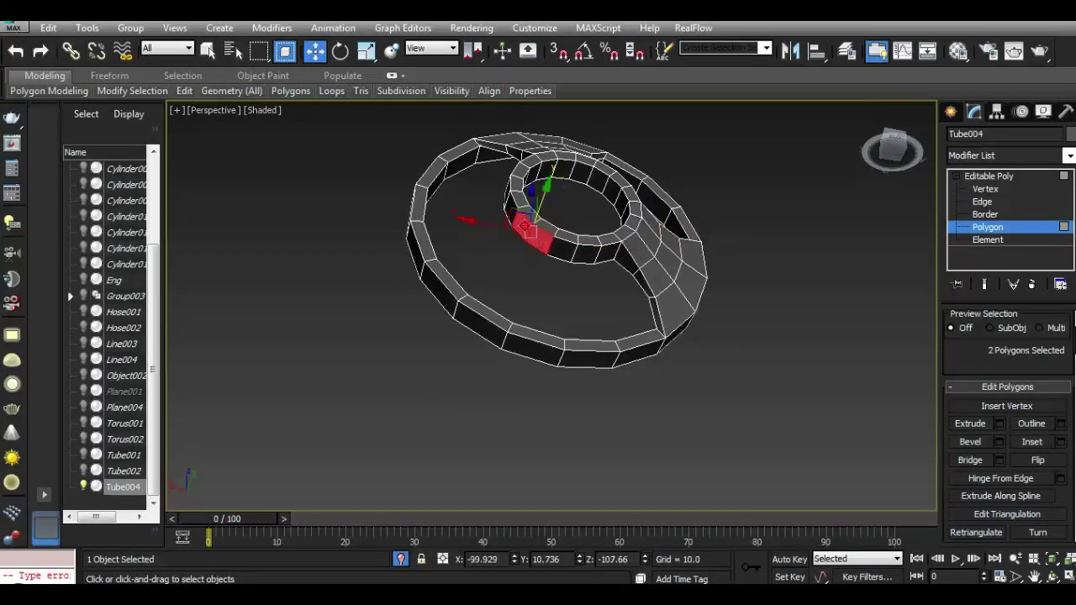
{"action": "left_click", "coordinate": [492, 315], "text": "ctrl"}
{"action": "left_click", "coordinate": [454, 281], "text": "ctrl"}
{"action": "left_click", "coordinate": [420, 244], "text": "ctrl"}
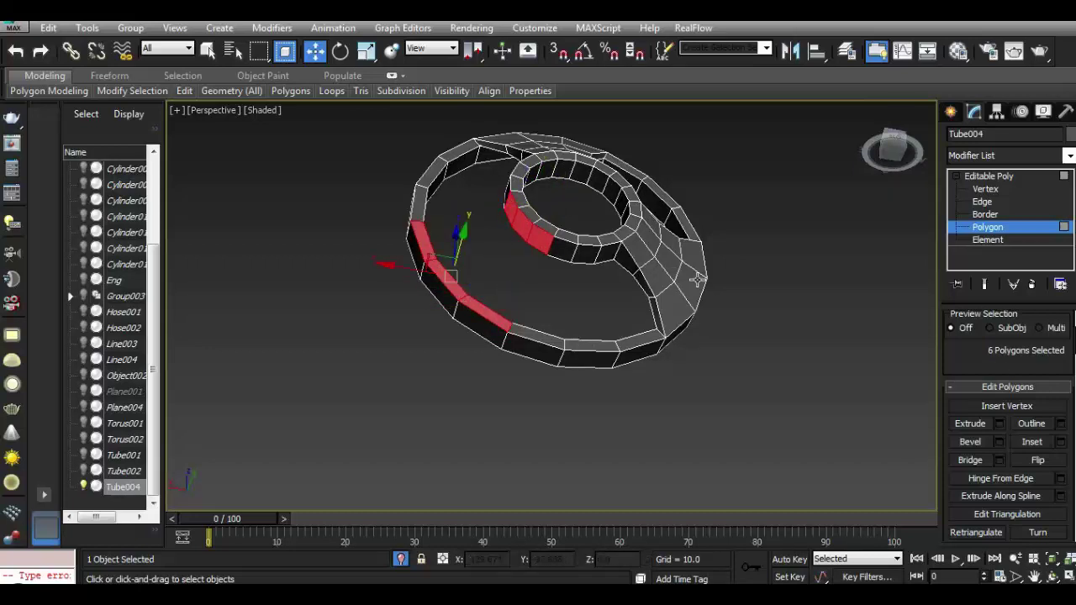
{"action": "left_click", "coordinate": [999, 460]}
{"action": "mouse_move", "coordinate": [893, 147]}
{"action": "left_mouse_down"}
{"action": "mouse_move", "coordinate": [180, 186]}
{"action": "mouse_move", "coordinate": [267, 191]}
{"action": "mouse_move", "coordinate": [219, 206]}
{"action": "left_mouse_up"}
{"action": "left_click", "coordinate": [771, 337]}
{"action": "left_click", "coordinate": [799, 352]}
{"action": "mouse_move", "coordinate": [892, 147]}
{"action": "left_mouse_down"}
{"action": "mouse_move", "coordinate": [211, 139]}
{"action": "mouse_move", "coordinate": [869, 186]}
{"action": "left_mouse_up"}
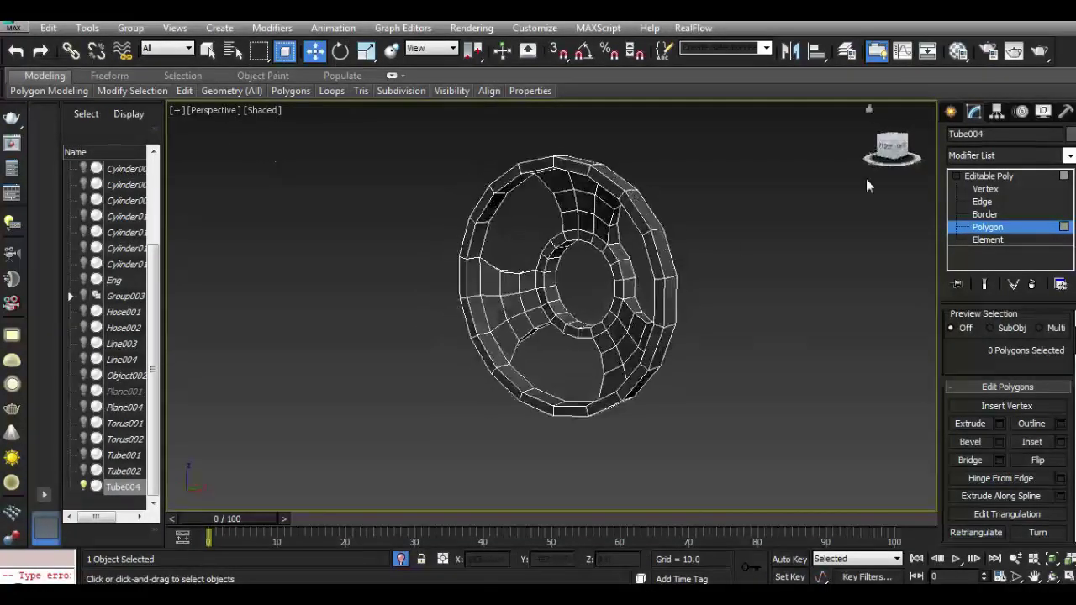
{"action": "left_click_drag", "start_coordinate": [857, 148], "coordinate": [832, 169]}
{"action": "scroll", "coordinate": [672, 259], "scroll_direction": "up", "scroll_amount": 2}
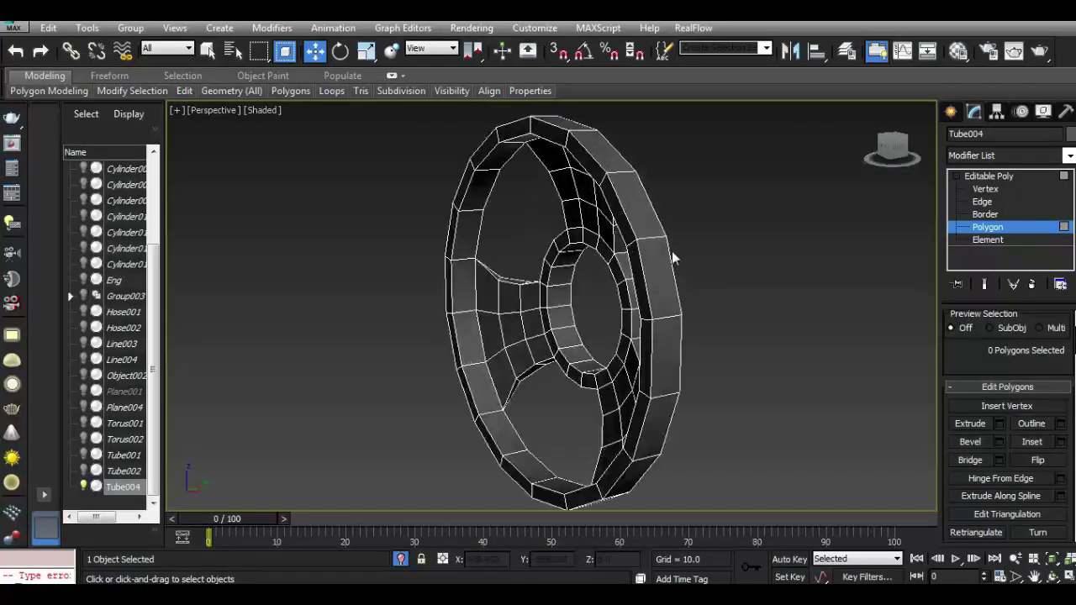
Ring-select an outer rim edge and connect it with 2 segments, pinch 66.
{"action": "left_click", "coordinate": [981, 203]}
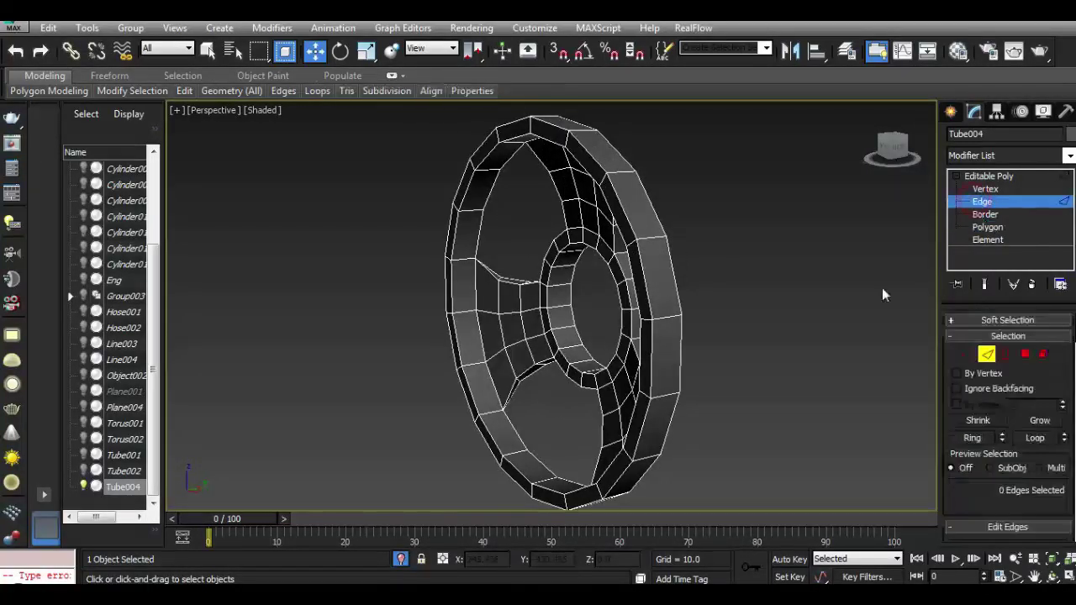
{"action": "left_click", "coordinate": [490, 412]}
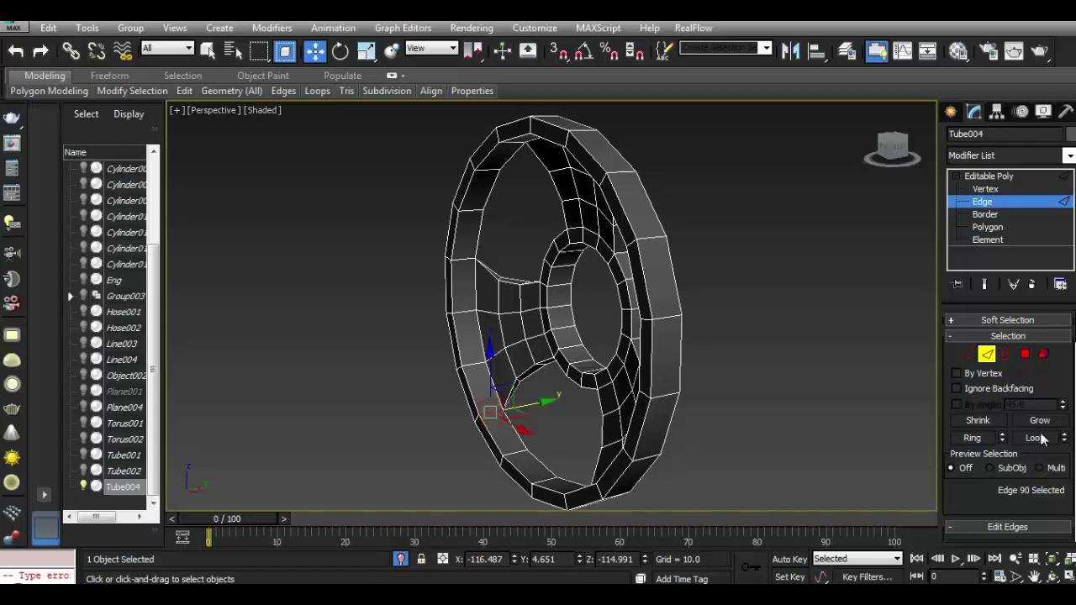
{"action": "left_click", "coordinate": [998, 437]}
{"action": "scroll", "coordinate": [1017, 496], "scroll_direction": "down", "scroll_amount": 2}
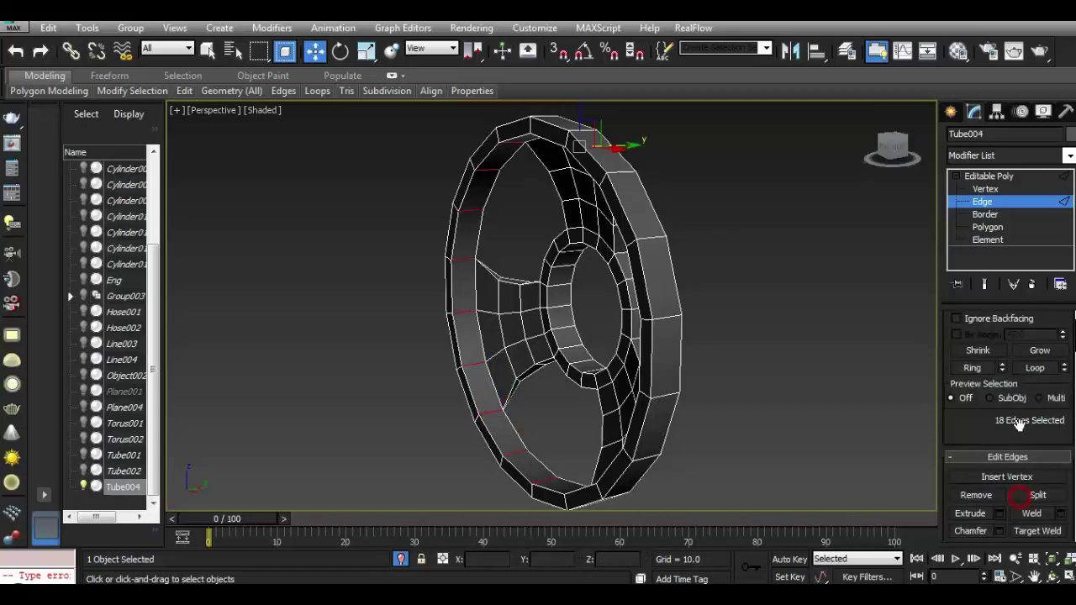
{"action": "scroll", "coordinate": [1064, 420], "scroll_direction": "down", "scroll_amount": 2}
{"action": "left_click", "coordinate": [1060, 492]}
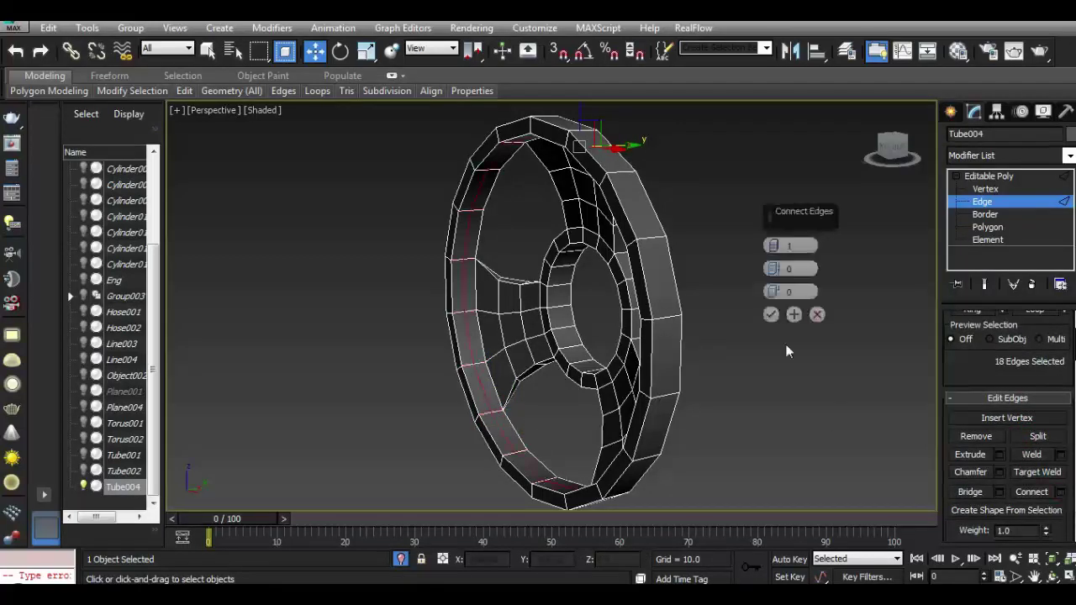
{"action": "left_click_drag", "start_coordinate": [775, 245], "coordinate": [775, 240]}
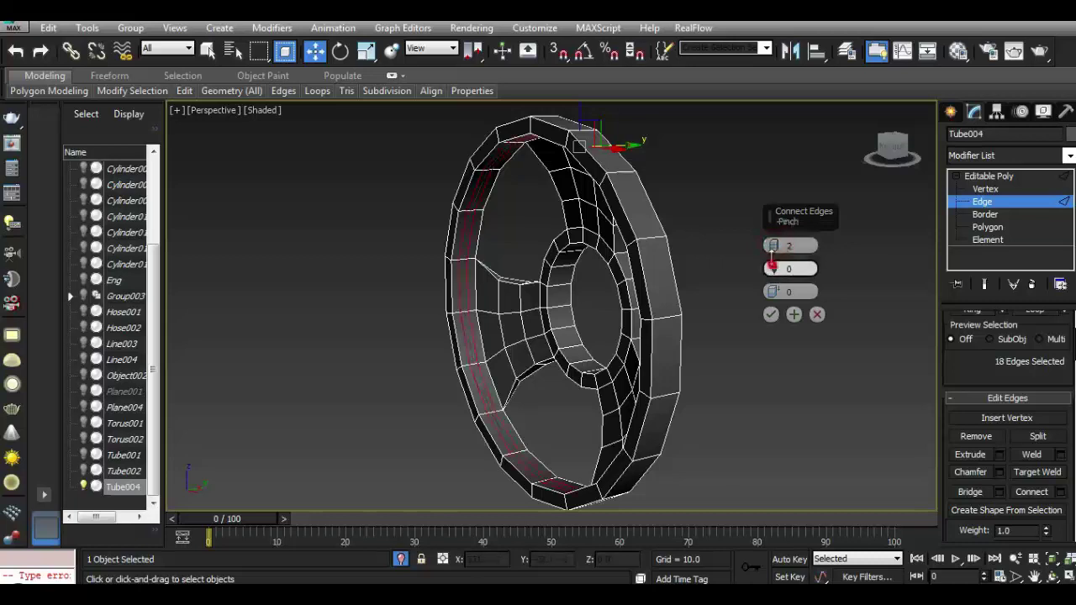
{"action": "left_click", "coordinate": [770, 315]}
Add two pinched edge loops around the inner hub ring the same way.
{"action": "middle_click_drag", "start_coordinate": [611, 185], "coordinate": [437, 210], "text": "alt"}
{"action": "scroll", "coordinate": [427, 227], "scroll_direction": "up", "scroll_amount": 3}
{"action": "scroll", "coordinate": [427, 227], "scroll_direction": "up", "scroll_amount": 3}
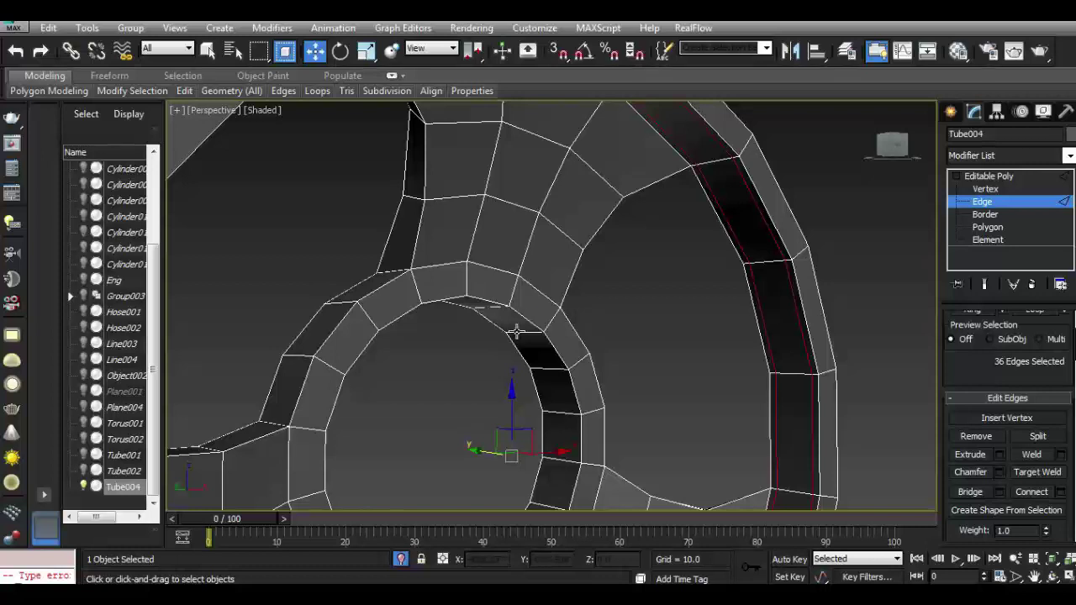
{"action": "left_click", "coordinate": [516, 332]}
{"action": "scroll", "coordinate": [984, 359], "scroll_direction": "up", "scroll_amount": 1}
{"action": "left_click", "coordinate": [975, 327]}
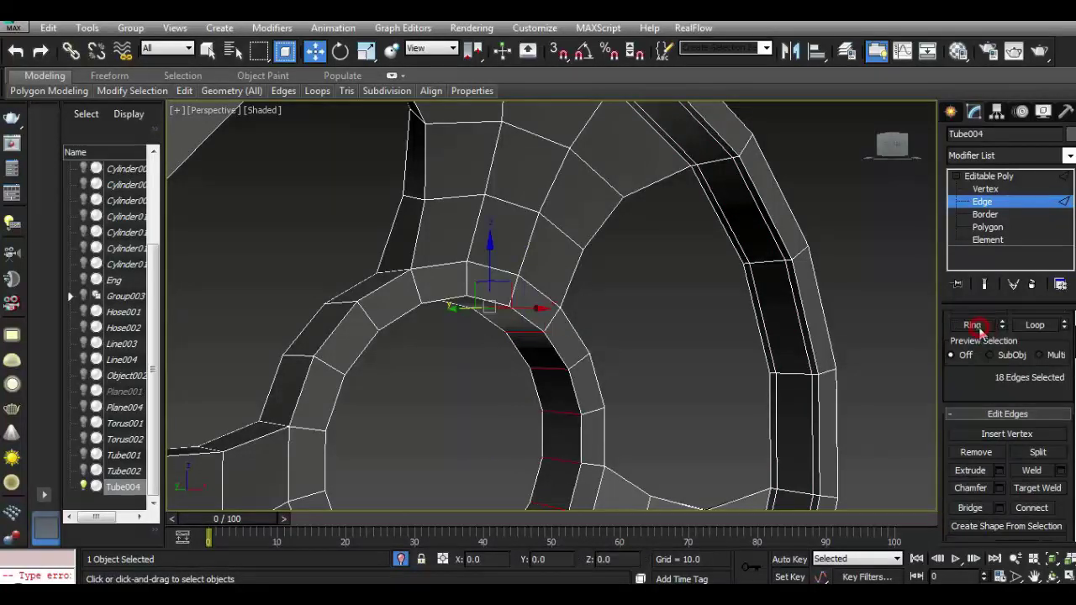
{"action": "left_click", "coordinate": [1058, 509]}
{"action": "left_click", "coordinate": [770, 315]}
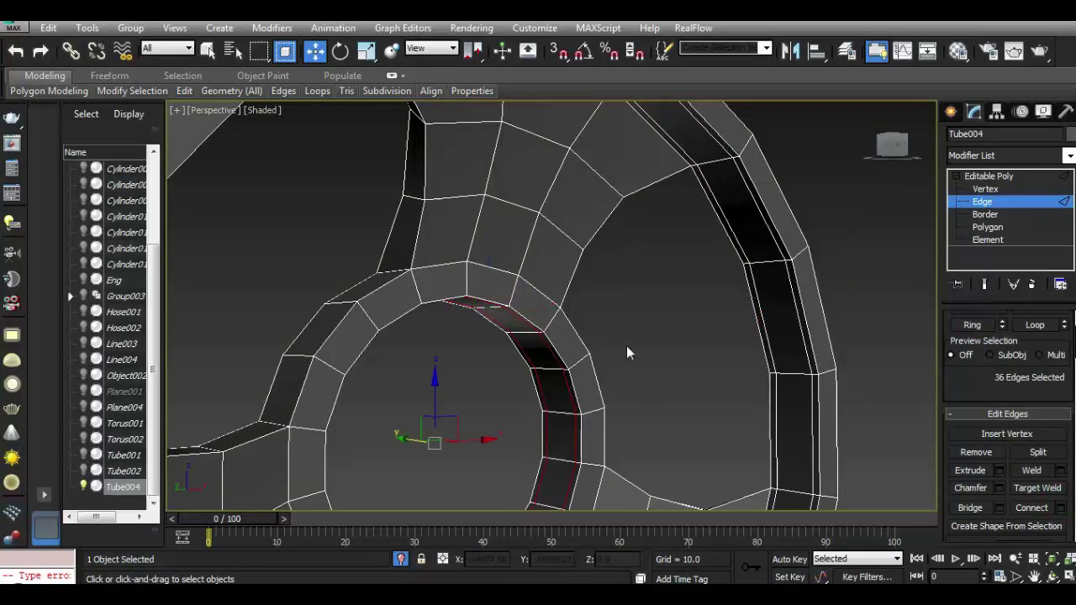
Ring-select an edge on the left spoke and open the Connect settings.
{"action": "left_click", "coordinate": [307, 352]}
{"action": "left_click", "coordinate": [973, 328]}
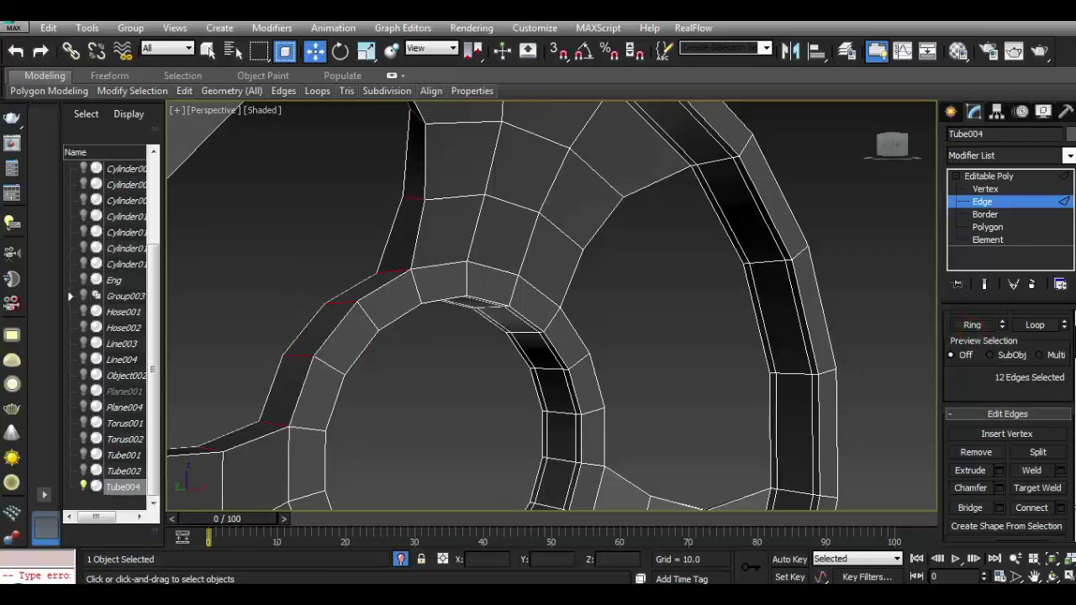
{"action": "left_click", "coordinate": [1062, 510]}
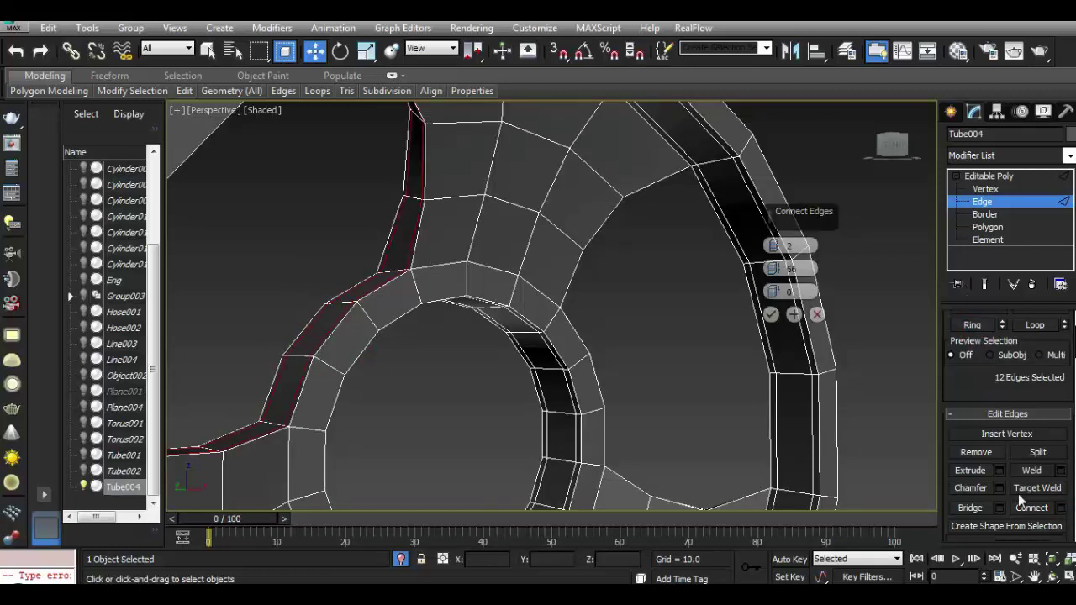
Connect two lengthwise support edges along the left spoke and the next spoke.
{"action": "left_click", "coordinate": [770, 315]}
{"action": "left_click_drag", "start_coordinate": [893, 144], "coordinate": [859, 291]}
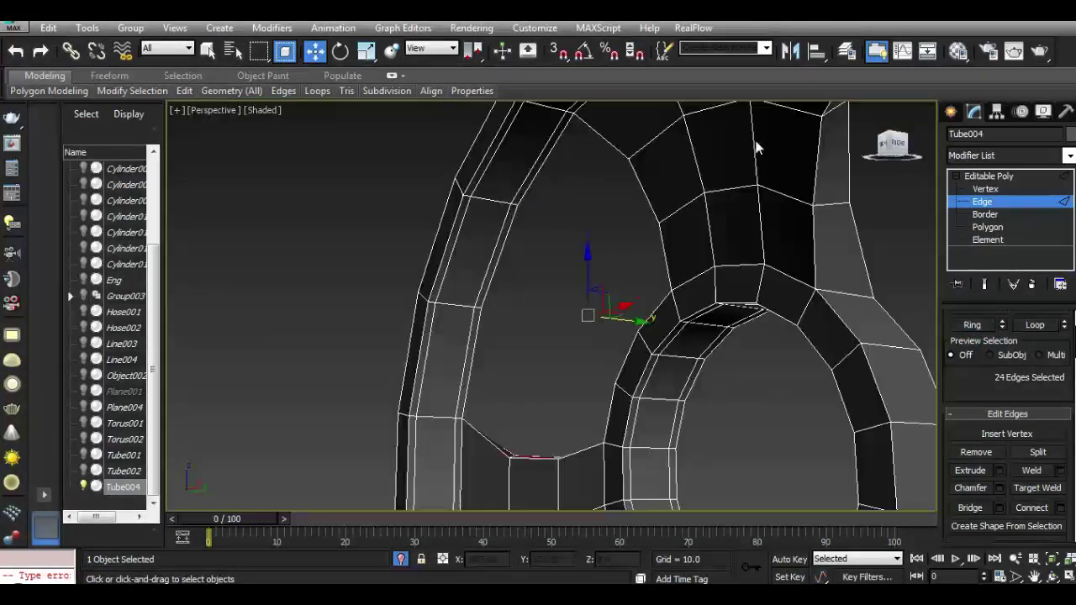
{"action": "left_click", "coordinate": [859, 292]}
{"action": "middle_click_drag", "start_coordinate": [629, 283], "coordinate": [828, 364], "text": "alt"}
{"action": "left_click", "coordinate": [970, 327]}
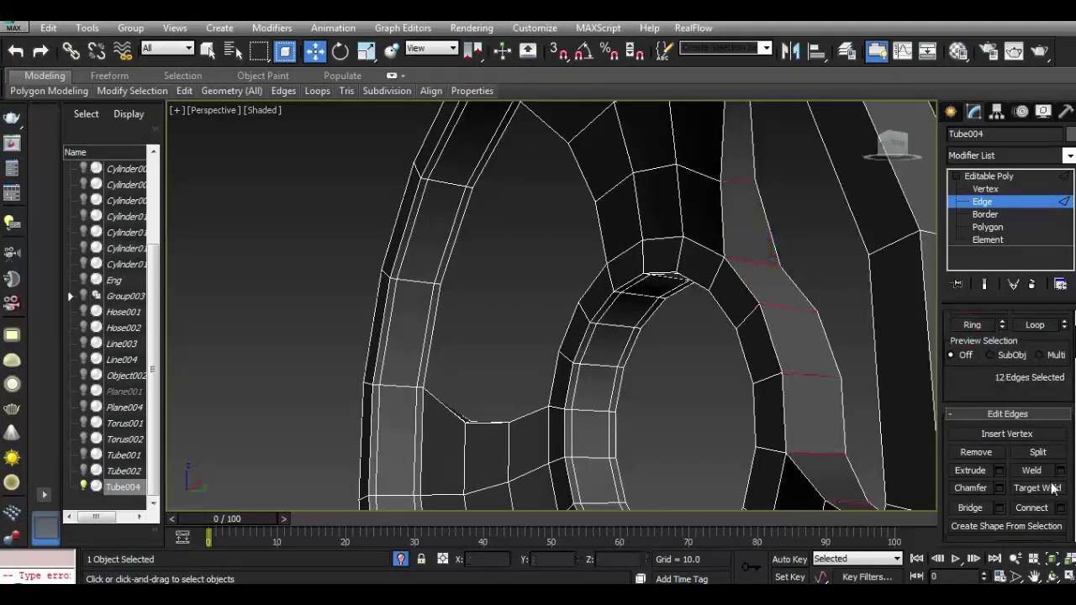
{"action": "left_click", "coordinate": [1061, 509]}
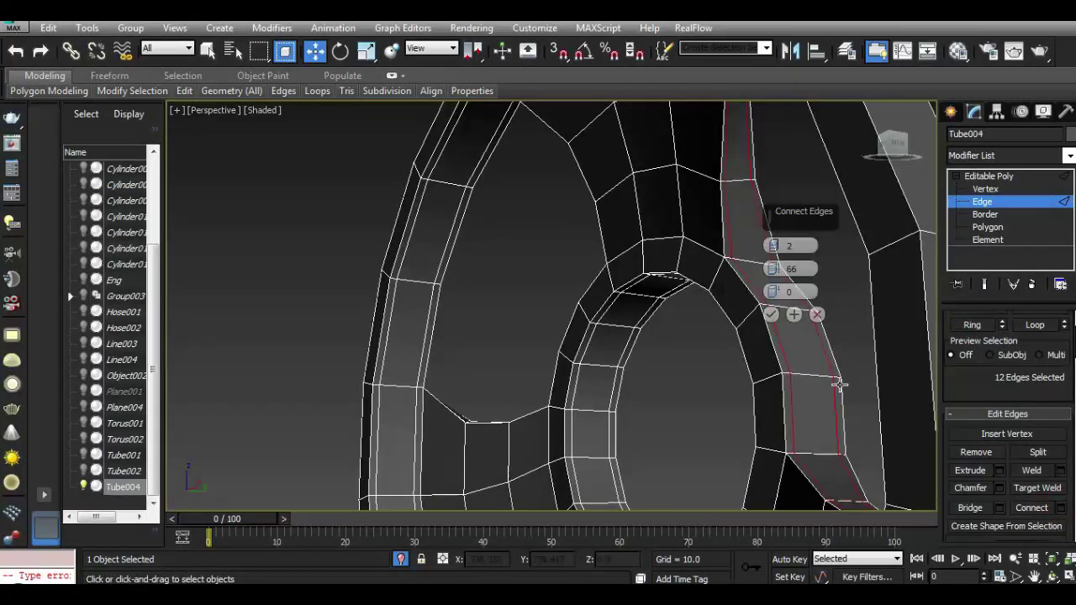
{"action": "left_click", "coordinate": [771, 316]}
Connect two lengthwise support edges along the third spoke's edge ring.
{"action": "mouse_move", "coordinate": [883, 143]}
{"action": "left_mouse_down"}
{"action": "mouse_move", "coordinate": [892, 154]}
{"action": "mouse_move", "coordinate": [841, 168]}
{"action": "left_mouse_up"}
{"action": "scroll", "coordinate": [524, 390], "scroll_direction": "down", "scroll_amount": 5}
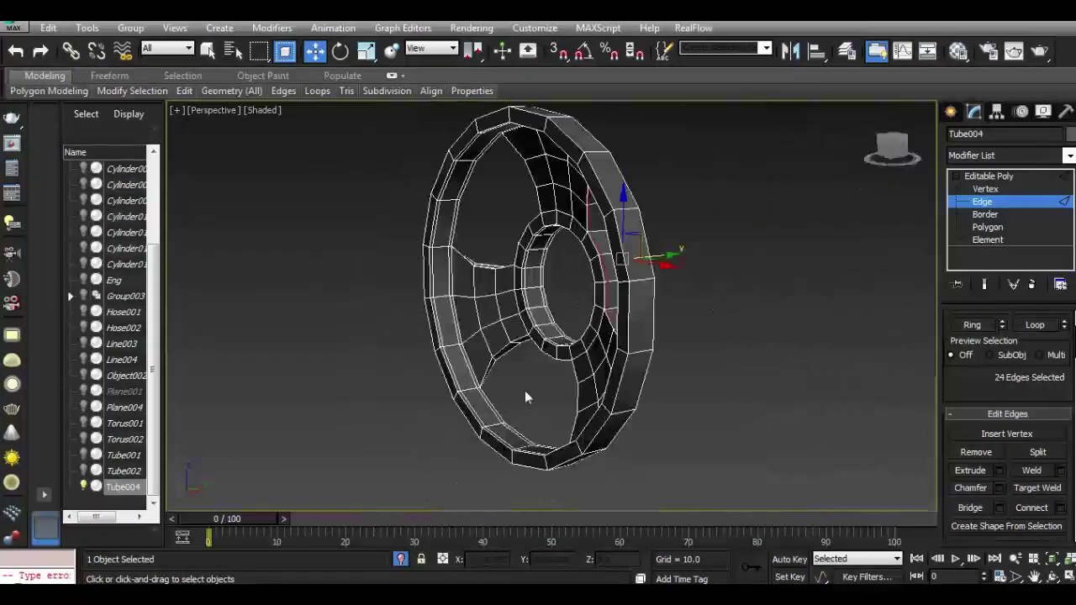
{"action": "scroll", "coordinate": [486, 365], "scroll_direction": "up", "scroll_amount": 10}
{"action": "left_click", "coordinate": [566, 215]}
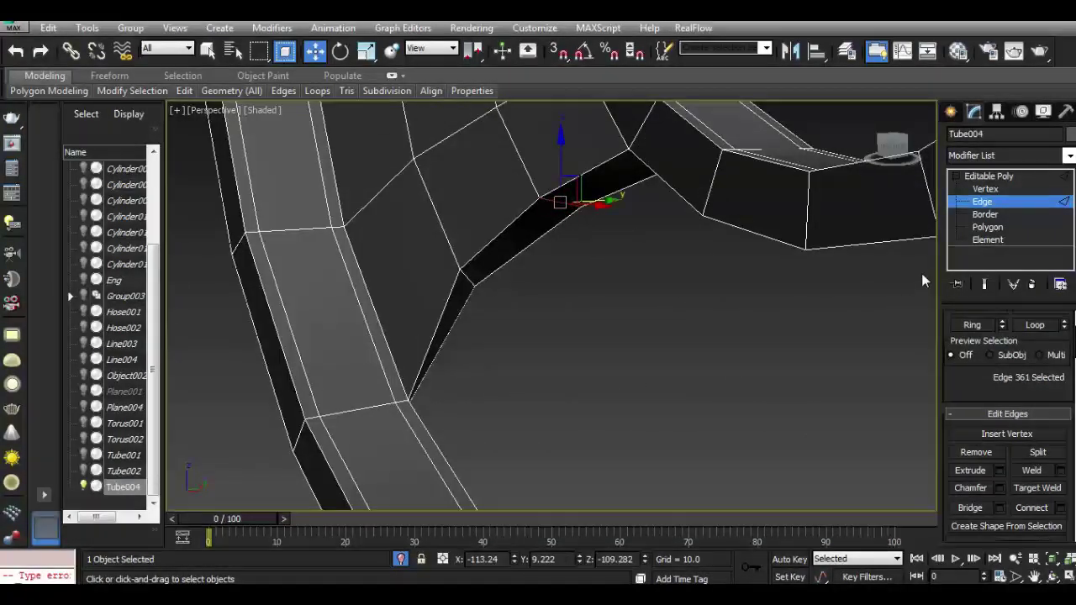
{"action": "left_click", "coordinate": [975, 326]}
{"action": "left_click", "coordinate": [1060, 509]}
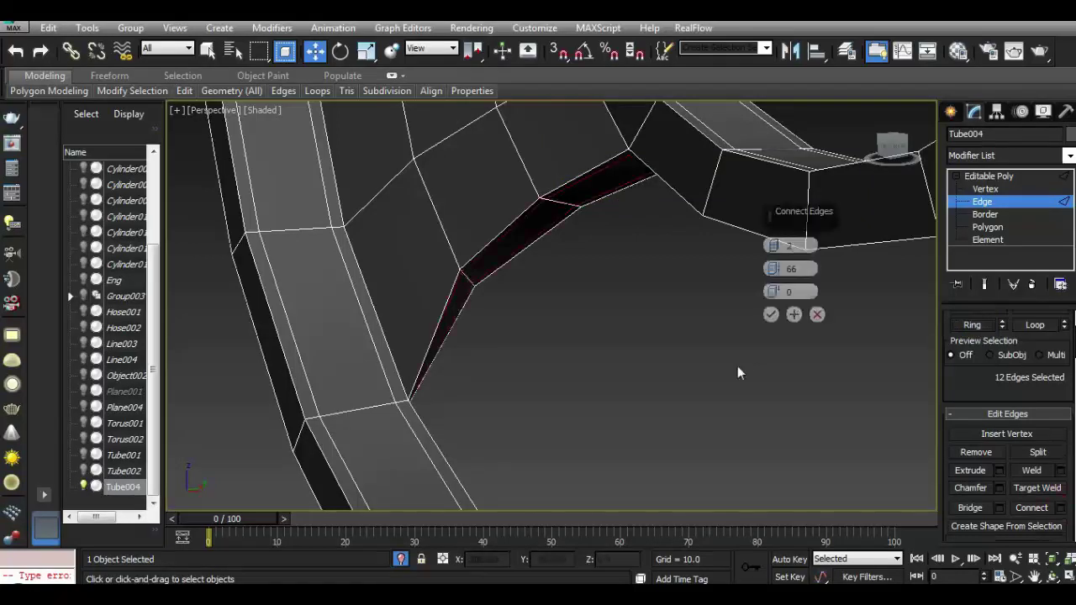
{"action": "left_click", "coordinate": [770, 315]}
Insert Swift Loop edge loops across the right and left spokes.
{"action": "middle_click_drag", "start_coordinate": [770, 318], "coordinate": [521, 278], "text": "alt"}
{"action": "scroll", "coordinate": [521, 277], "scroll_direction": "up", "scroll_amount": 2}
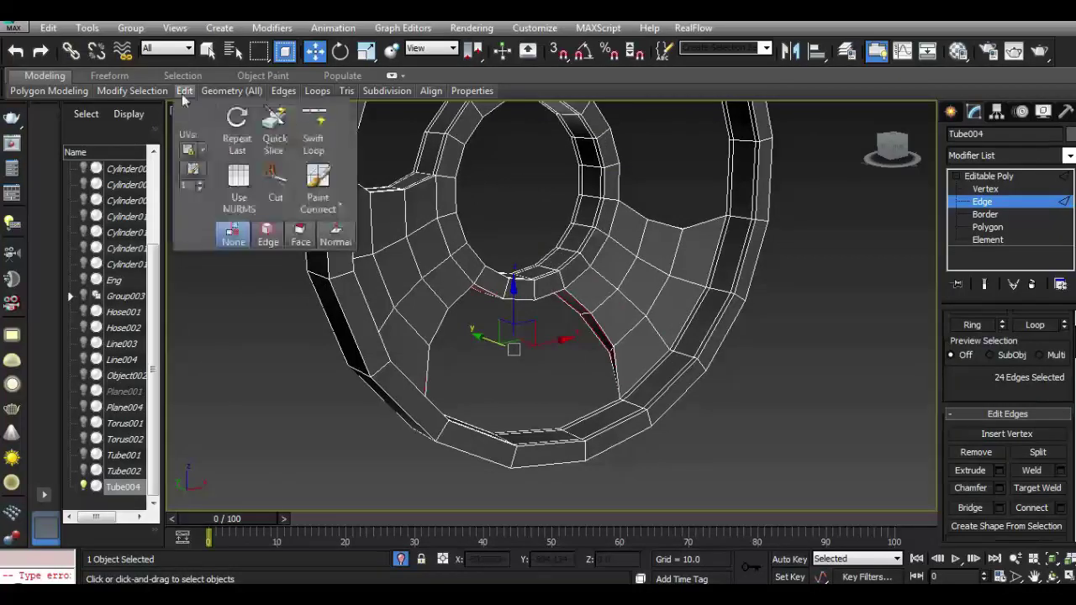
{"action": "left_click", "coordinate": [594, 267]}
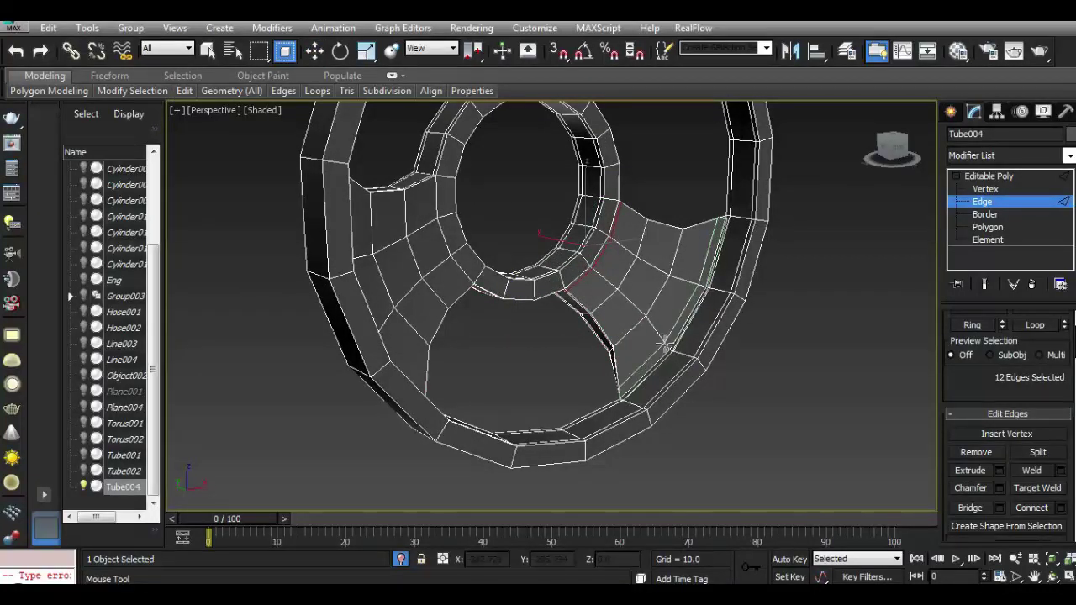
{"action": "left_click", "coordinate": [662, 345]}
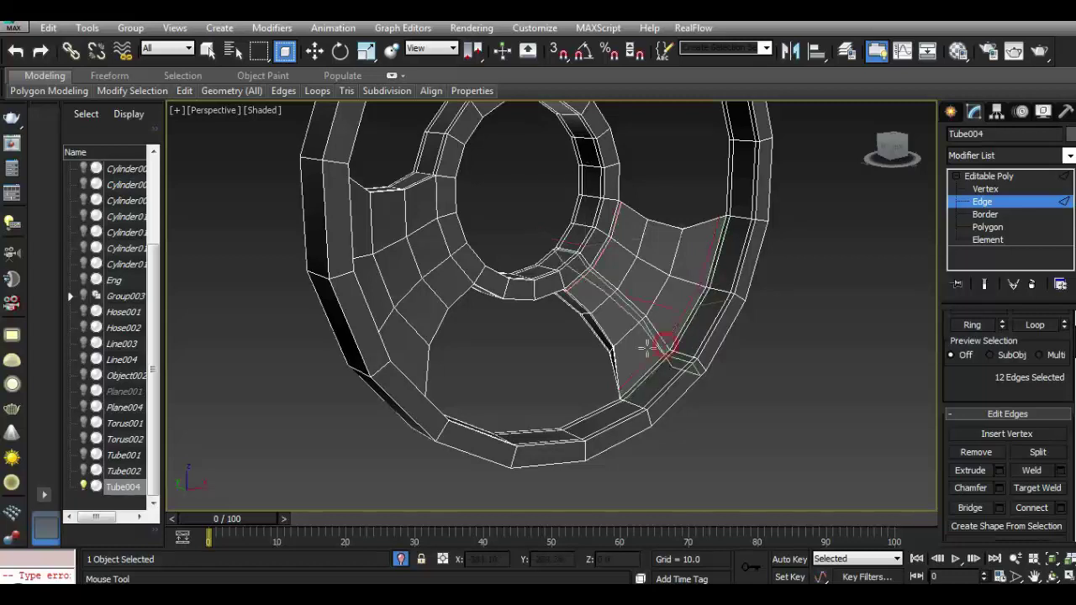
{"action": "left_click", "coordinate": [470, 288]}
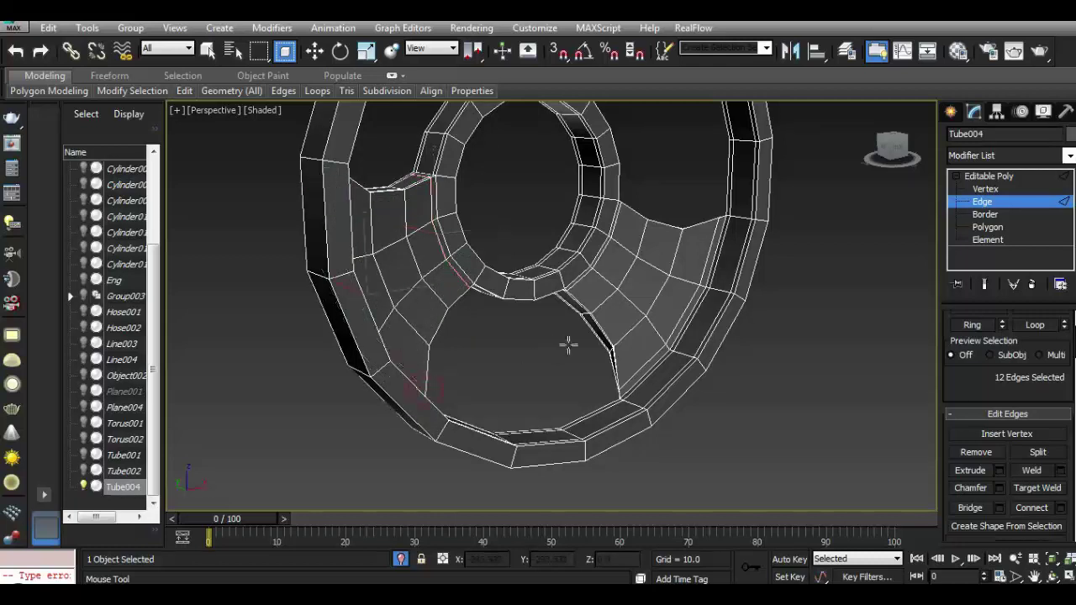
{"action": "scroll", "coordinate": [569, 343], "scroll_direction": "down", "scroll_amount": 5}
{"action": "scroll", "coordinate": [580, 269], "scroll_direction": "up", "scroll_amount": 10}
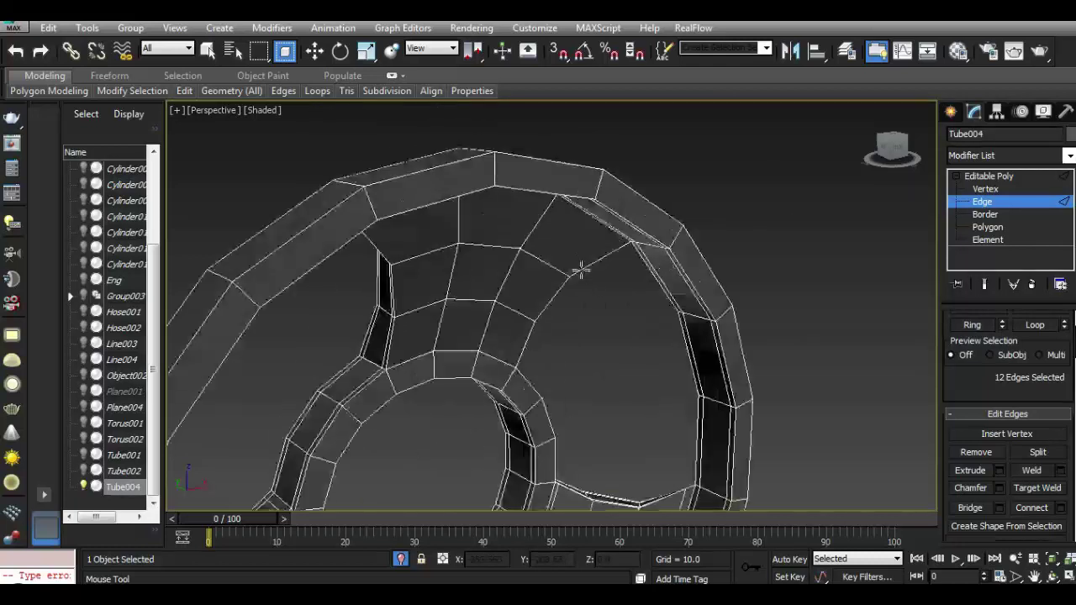
Insert one final Swift Loop across the upper spoke of the wheel.
{"action": "left_click", "coordinate": [629, 242]}
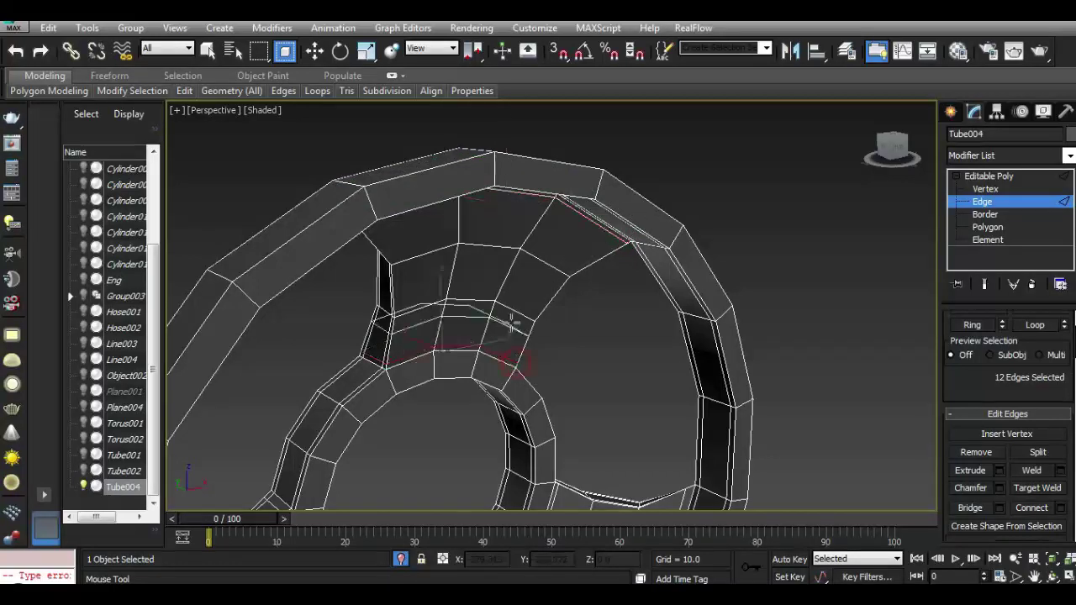
{"action": "scroll", "coordinate": [414, 431], "scroll_direction": "down", "scroll_amount": 3}
{"action": "left_click", "coordinate": [315, 52]}
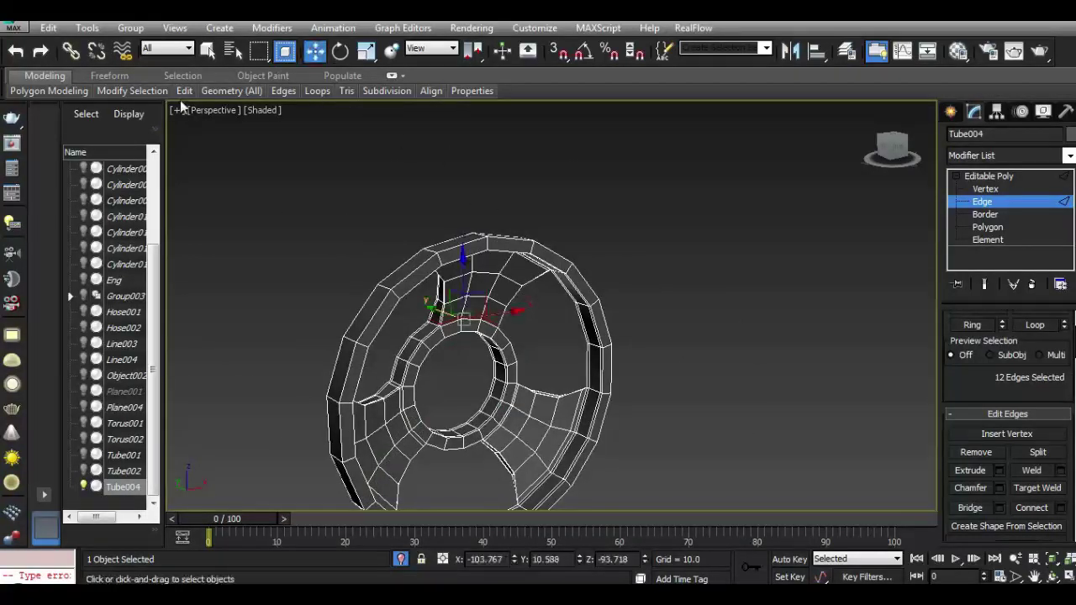
Turn on Use NURMS smoothing for the wheel and inspect it from above.
{"action": "left_click", "coordinate": [235, 202]}
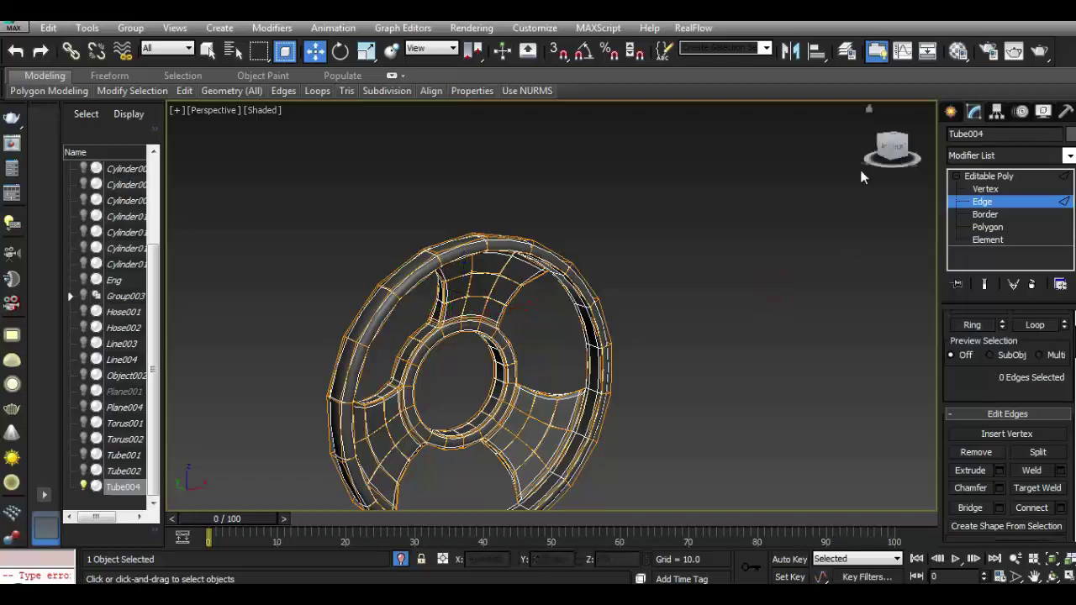
{"action": "left_click_drag", "start_coordinate": [870, 164], "coordinate": [888, 141]}
{"action": "left_click", "coordinate": [995, 178]}
{"action": "left_click", "coordinate": [812, 339]}
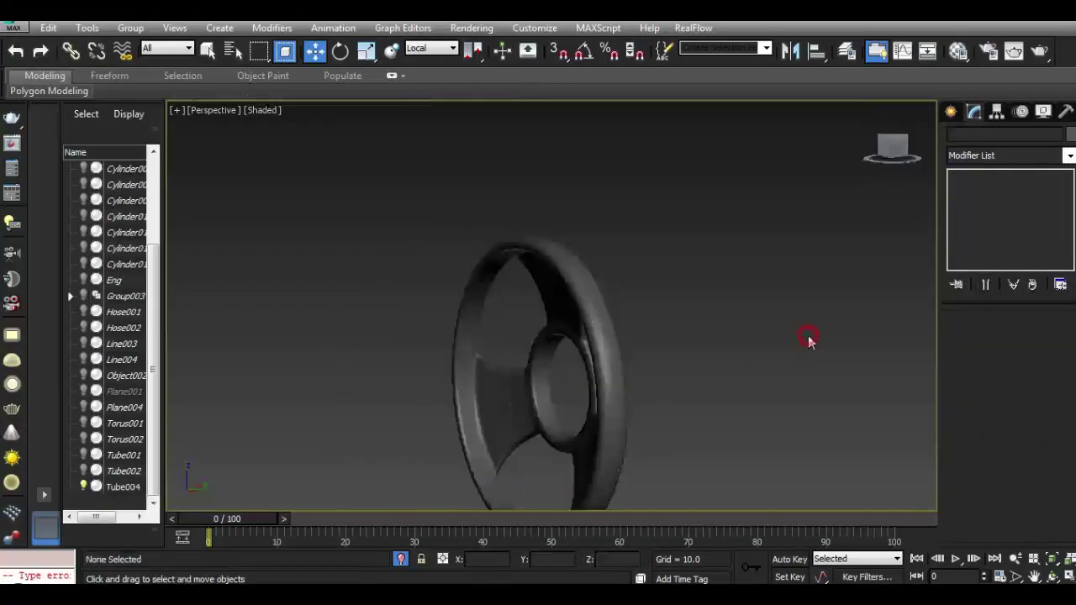
{"action": "mouse_move", "coordinate": [812, 339]}
{"action": "middle_mouse_down", "text": "alt"}
{"action": "mouse_move", "coordinate": [228, 154]}
{"action": "mouse_move", "coordinate": [209, 165]}
{"action": "mouse_move", "coordinate": [924, 168]}
{"action": "middle_mouse_up", "text": "alt"}
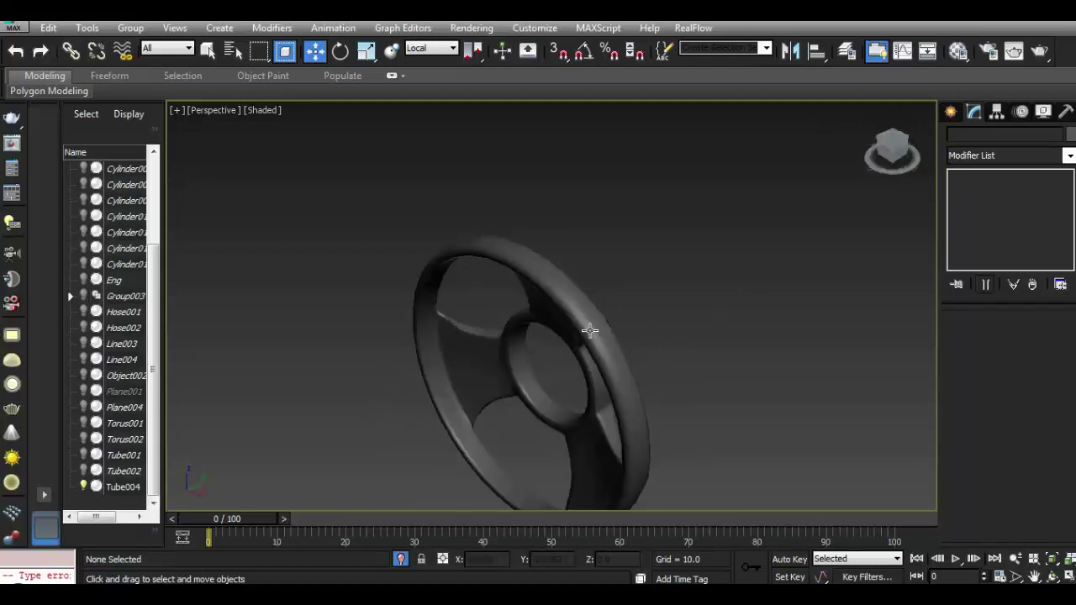
Raise the NURMS smoothing iterations from 1 to 2.
{"action": "left_click", "coordinate": [585, 326]}
{"action": "scroll", "coordinate": [997, 478], "scroll_direction": "down", "scroll_amount": 5}
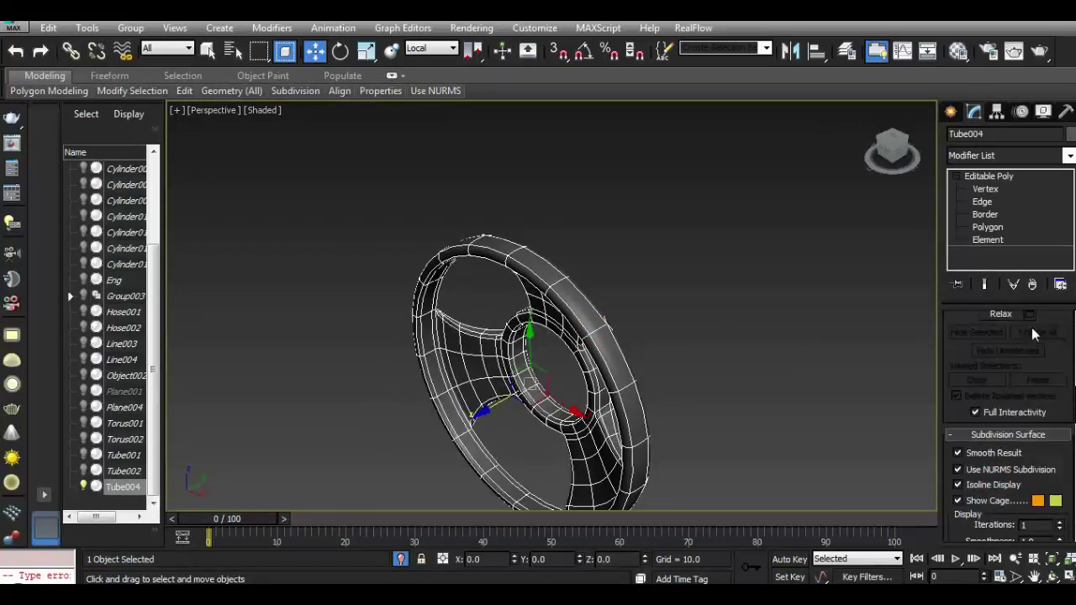
{"action": "left_click", "coordinate": [1060, 522]}
{"action": "left_click", "coordinate": [761, 390]}
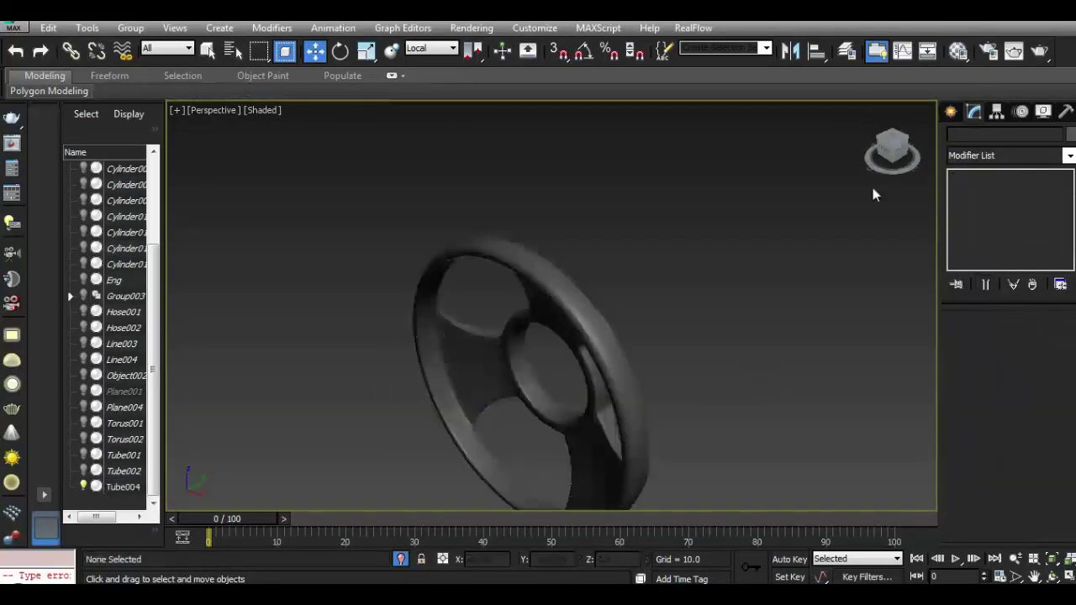
{"action": "left_click", "coordinate": [892, 144]}
{"action": "left_click_drag", "start_coordinate": [893, 144], "coordinate": [879, 156]}
{"action": "left_click", "coordinate": [894, 146]}
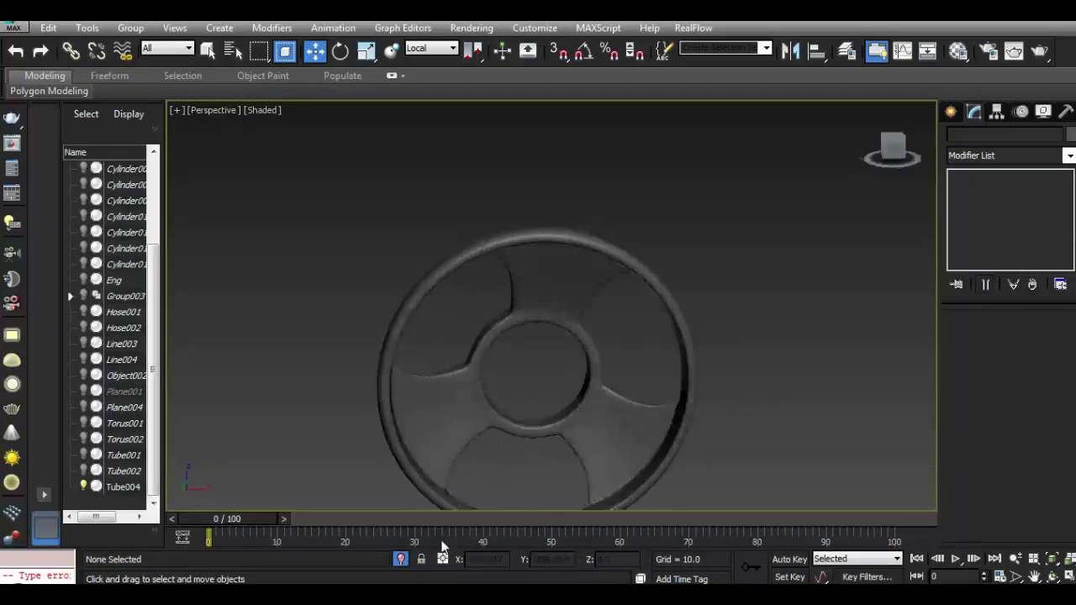
Exit Isolate Selection to show all motorcycle parts, and switch the viewport to Front.
{"action": "left_click", "coordinate": [401, 559]}
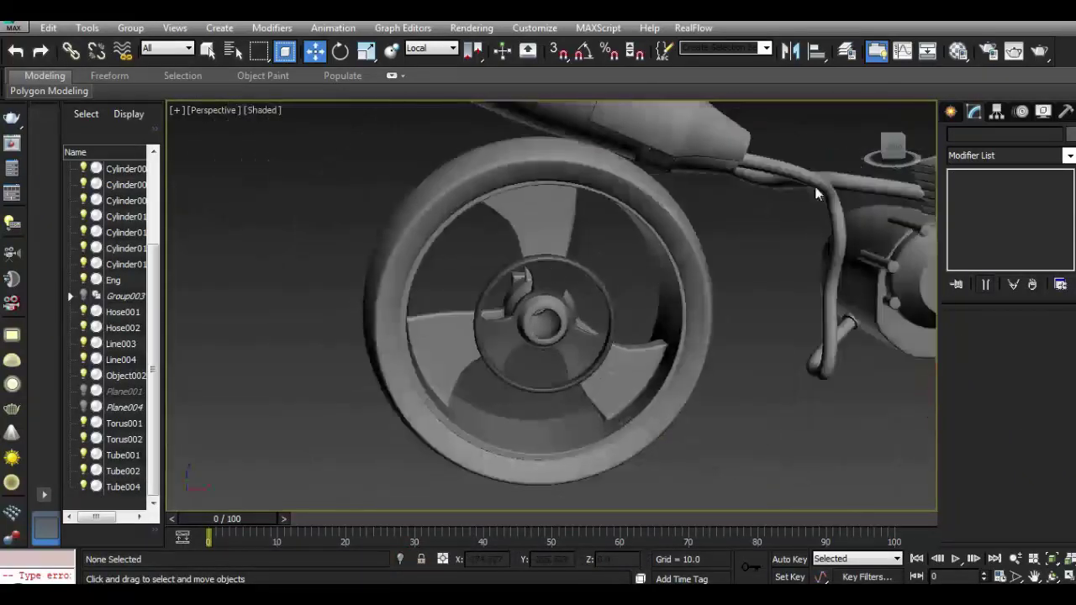
{"action": "mouse_move", "coordinate": [891, 145]}
{"action": "left_mouse_down"}
{"action": "mouse_move", "coordinate": [776, 151]}
{"action": "mouse_move", "coordinate": [916, 152]}
{"action": "left_mouse_up"}
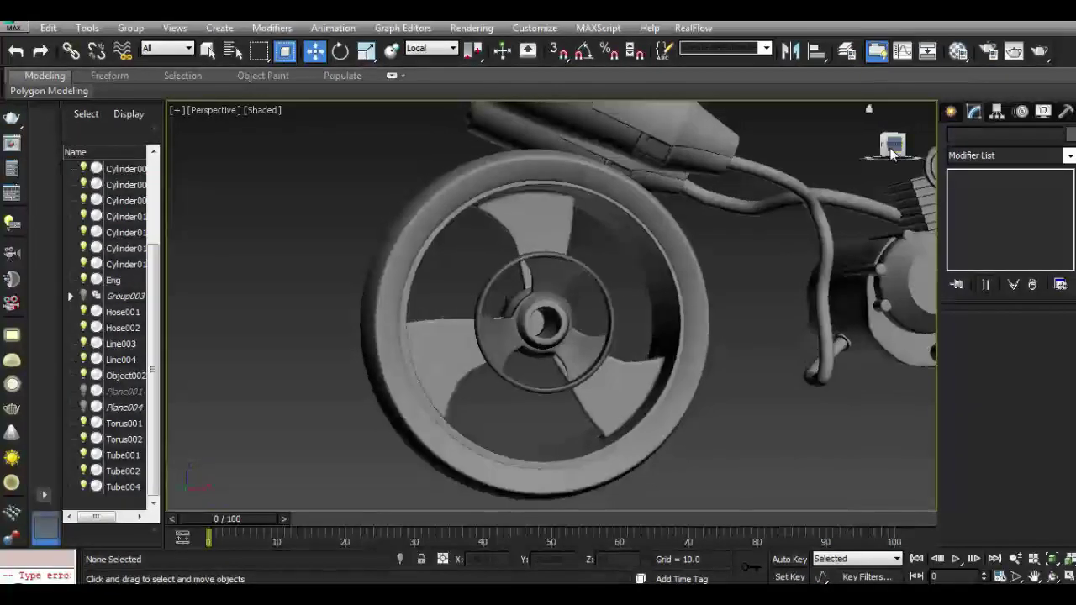
{"action": "left_click", "coordinate": [894, 144]}
{"action": "scroll", "coordinate": [542, 368], "scroll_direction": "up", "scroll_amount": 7}
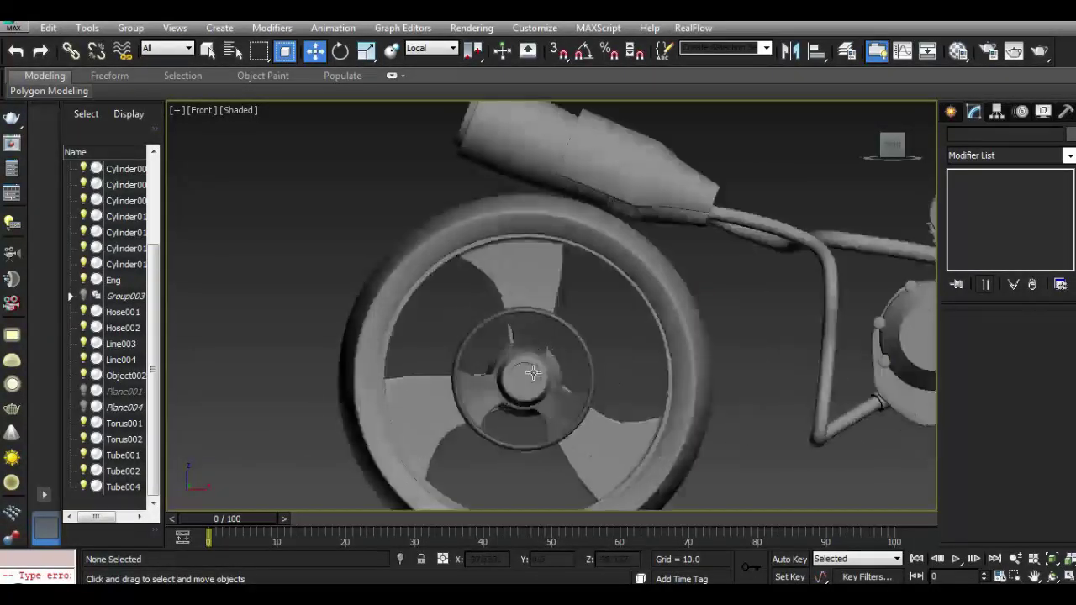
{"action": "scroll", "coordinate": [541, 368], "scroll_direction": "up", "scroll_amount": 2}
{"action": "left_click", "coordinate": [951, 111]}
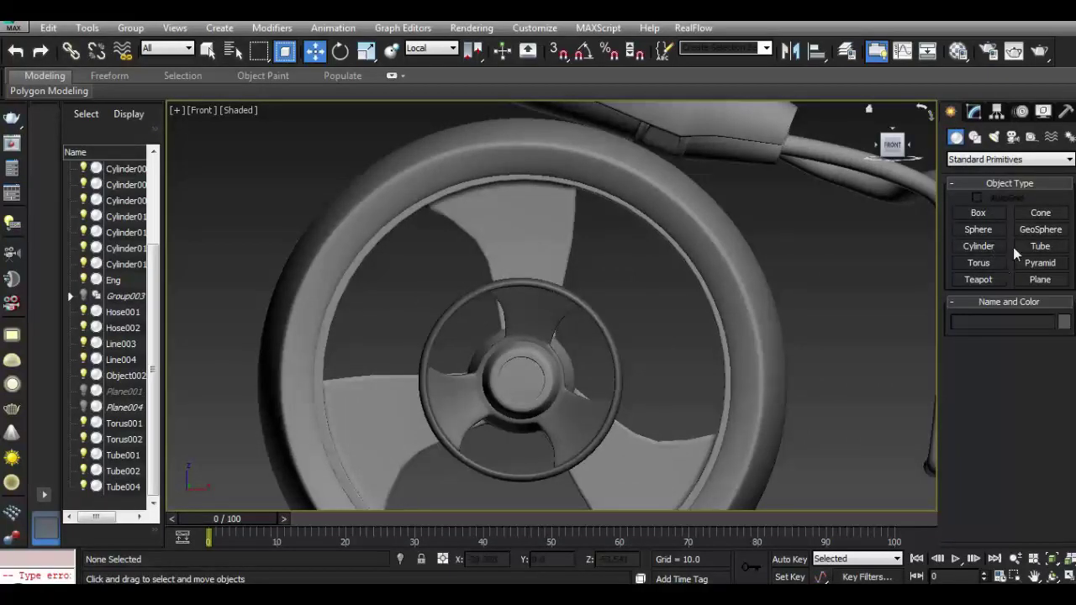
Create a tube ring centred on the wheel hub and nudge it slightly right.
{"action": "left_click", "coordinate": [1040, 246]}
{"action": "left_click_drag", "start_coordinate": [518, 378], "coordinate": [639, 429]}
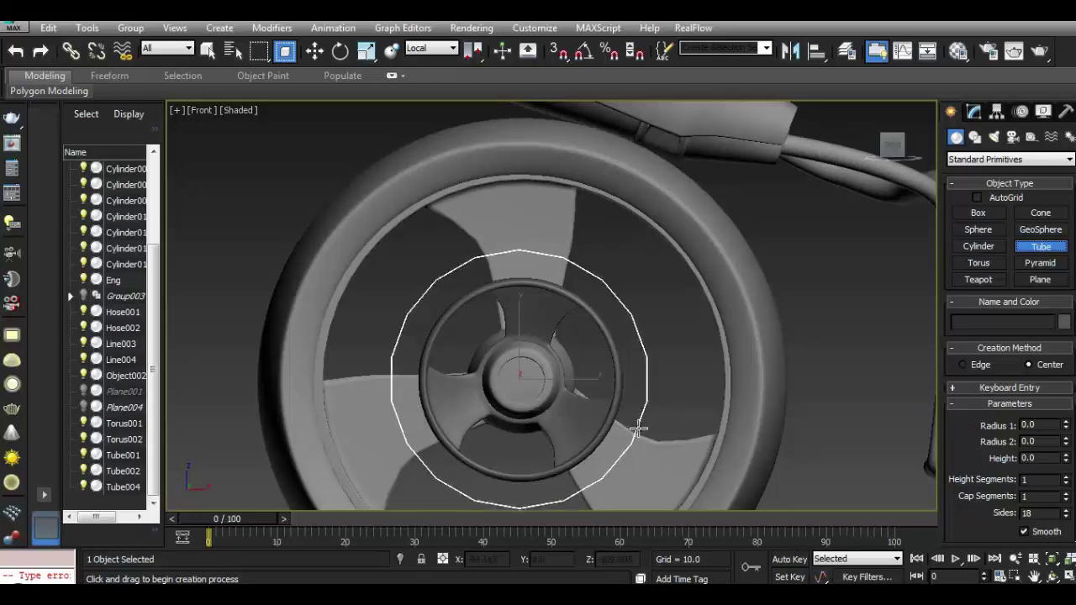
{"action": "double_click", "coordinate": [639, 428]}
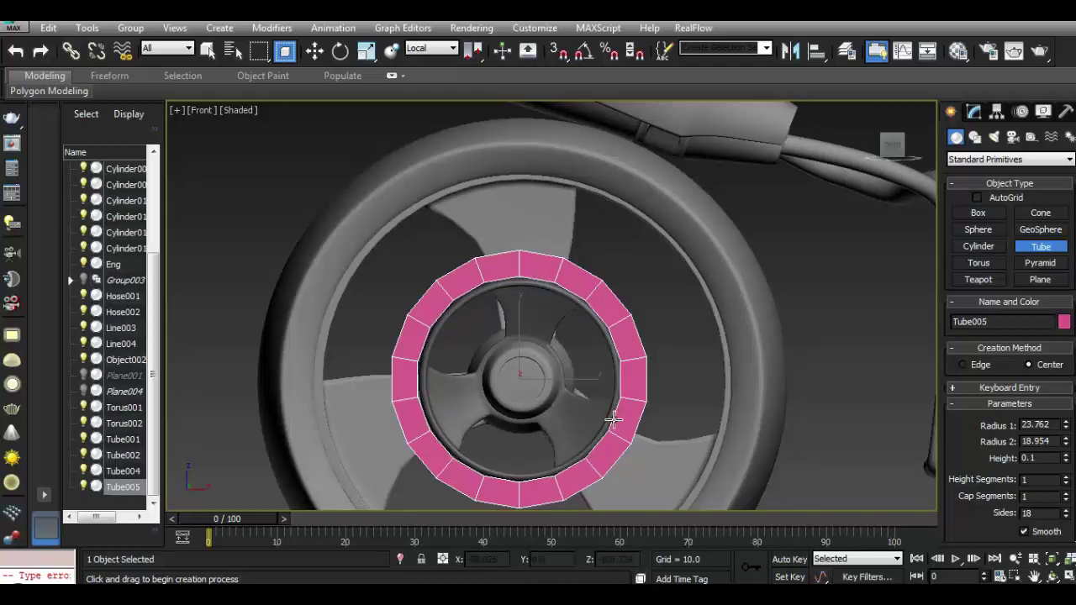
{"action": "key", "text": "w"}
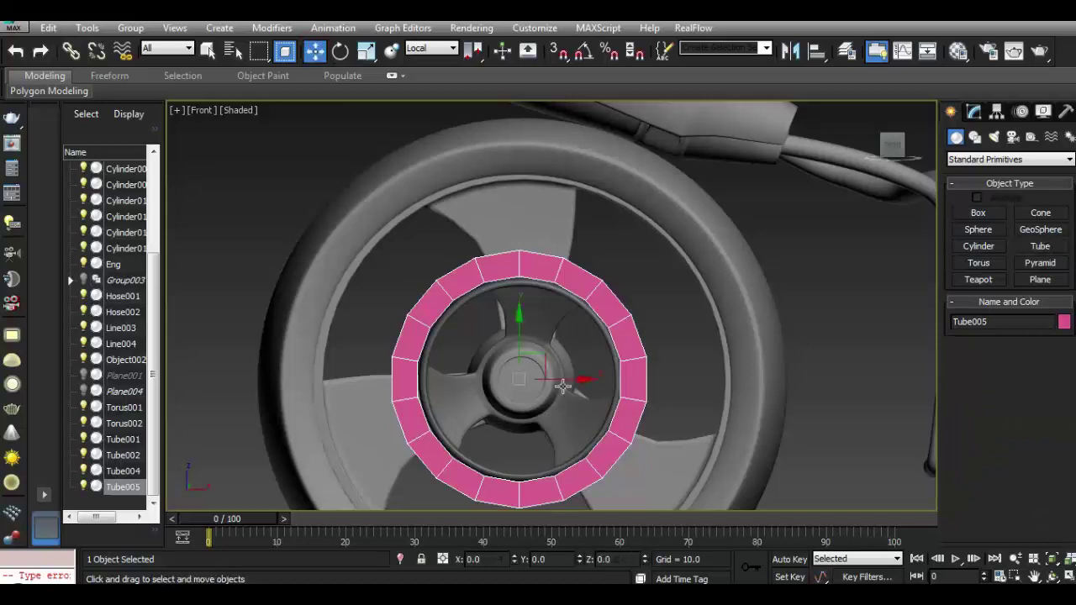
{"action": "left_click_drag", "start_coordinate": [562, 378], "coordinate": [570, 378]}
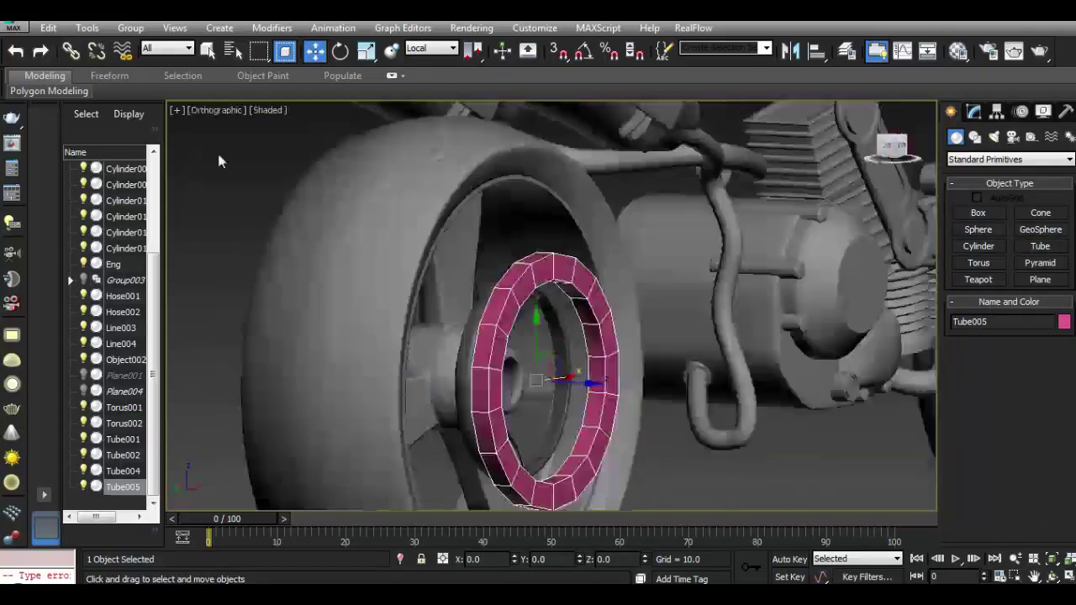
Lower the ring's height to 1.208 and apply the grey material to it.
{"action": "middle_click_drag", "start_coordinate": [563, 374], "coordinate": [617, 368], "text": "alt"}
{"action": "left_click", "coordinate": [973, 112]}
{"action": "left_click_drag", "start_coordinate": [1063, 378], "coordinate": [1073, 423]}
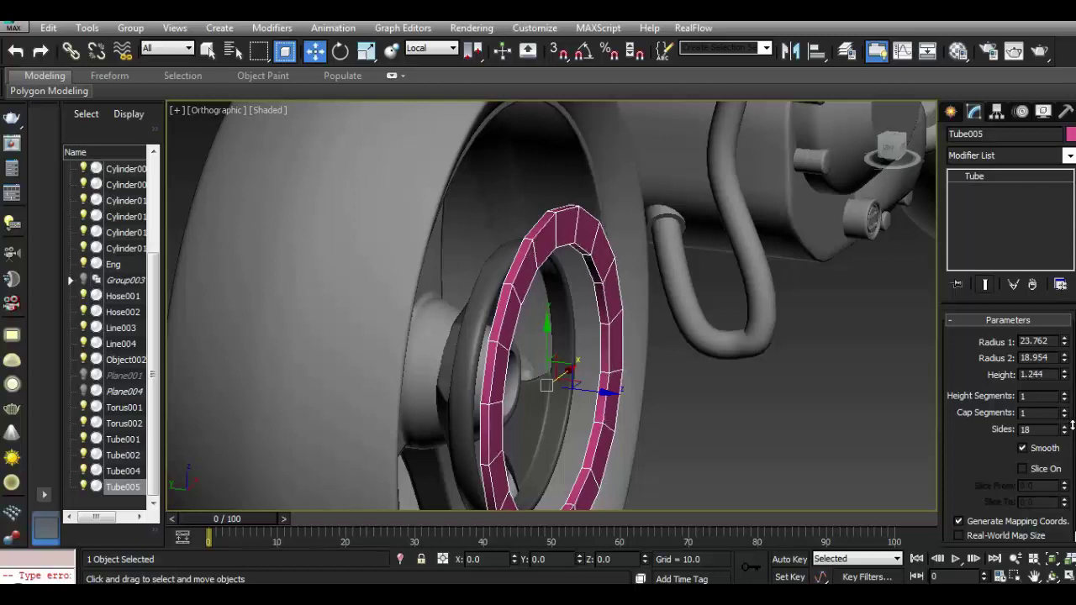
{"action": "left_click", "coordinate": [958, 50]}
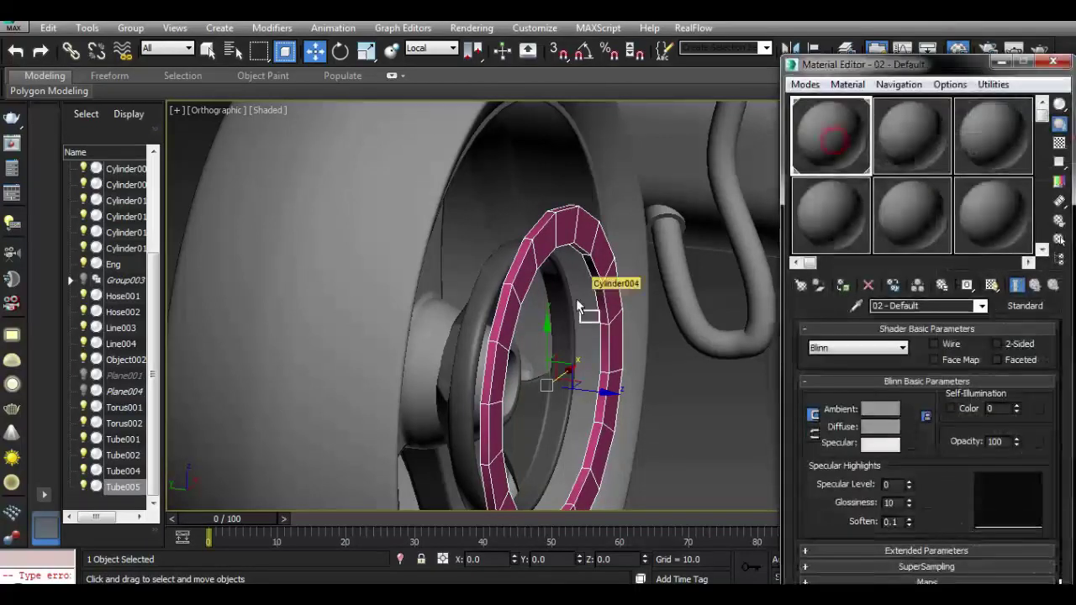
{"action": "left_click_drag", "start_coordinate": [939, 198], "coordinate": [580, 273]}
{"action": "left_click", "coordinate": [1054, 65]}
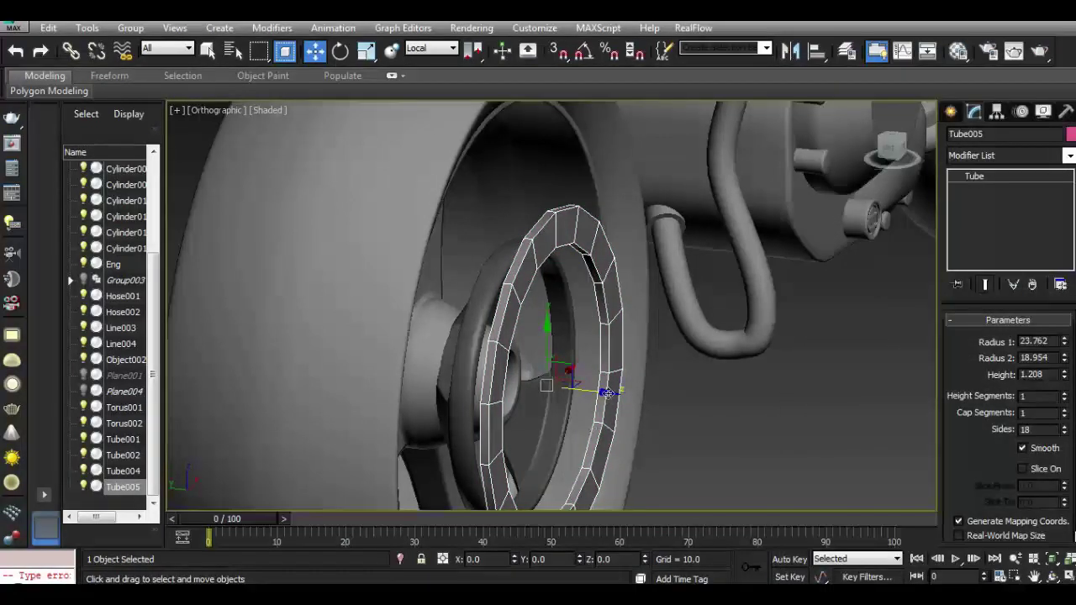
Slide the ring left along X and increase its sides to 21.
{"action": "left_click_drag", "start_coordinate": [609, 392], "coordinate": [577, 385]}
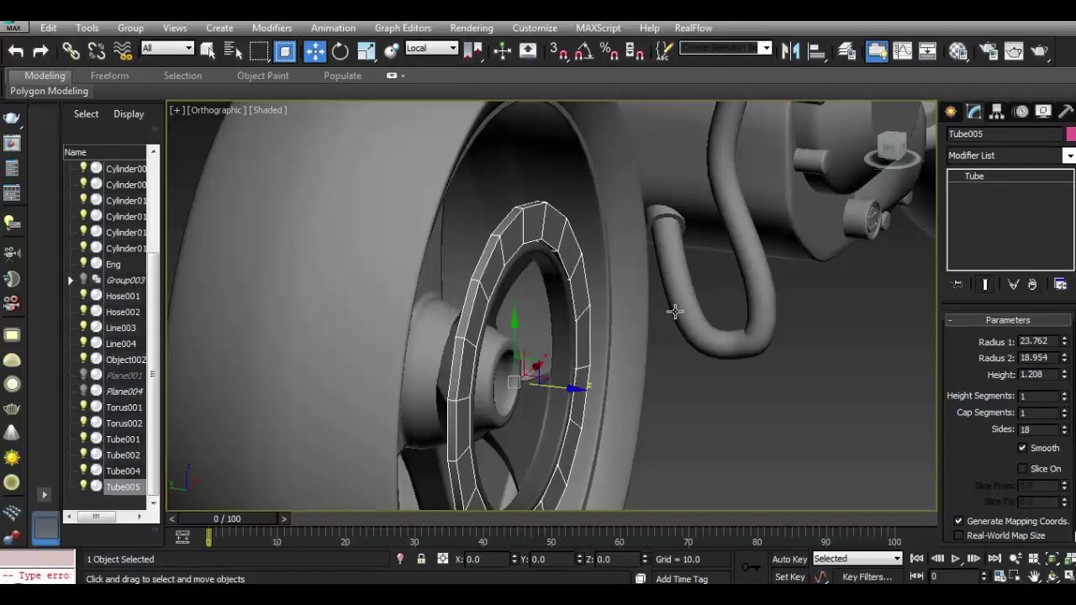
{"action": "key", "text": "f"}
{"action": "left_click", "coordinate": [564, 373]}
{"action": "scroll", "coordinate": [405, 448], "scroll_direction": "up", "scroll_amount": 5}
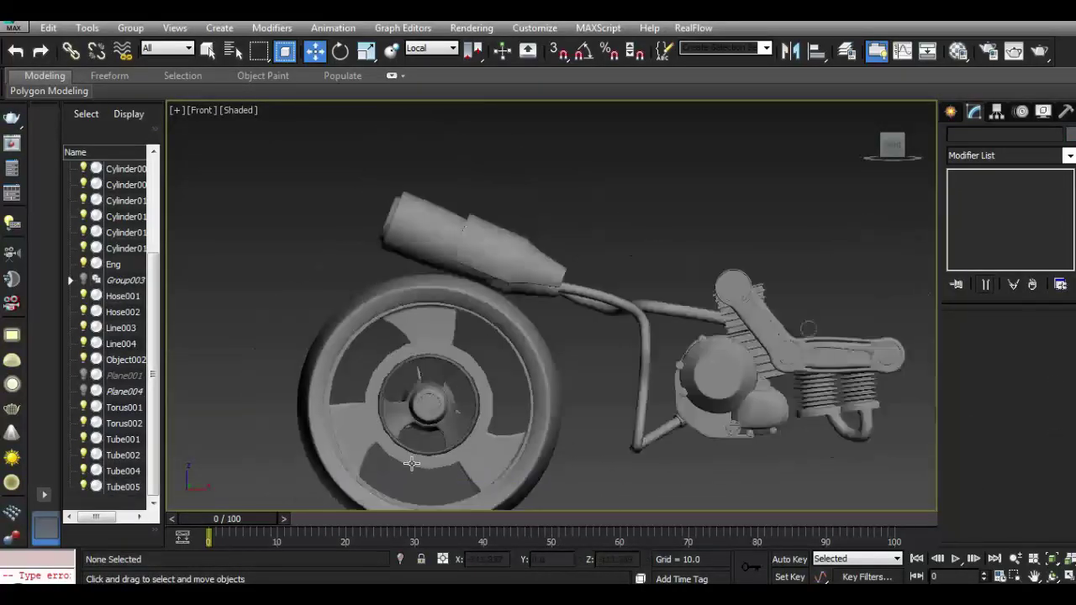
{"action": "scroll", "coordinate": [411, 463], "scroll_direction": "up", "scroll_amount": 4}
{"action": "left_click", "coordinate": [421, 454]}
{"action": "left_click", "coordinate": [1064, 427]}
{"action": "left_click", "coordinate": [1064, 427]}
{"action": "left_click", "coordinate": [1064, 427]}
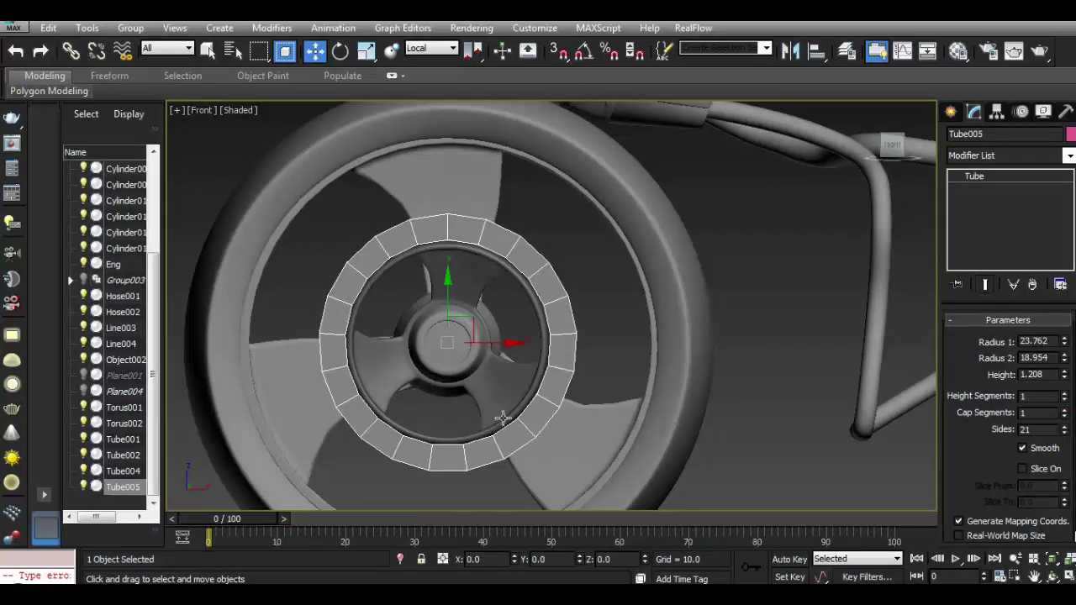
Convert Tube005 to an Editable Poly.
{"action": "right_click", "coordinate": [503, 418]}
{"action": "left_click", "coordinate": [740, 501]}
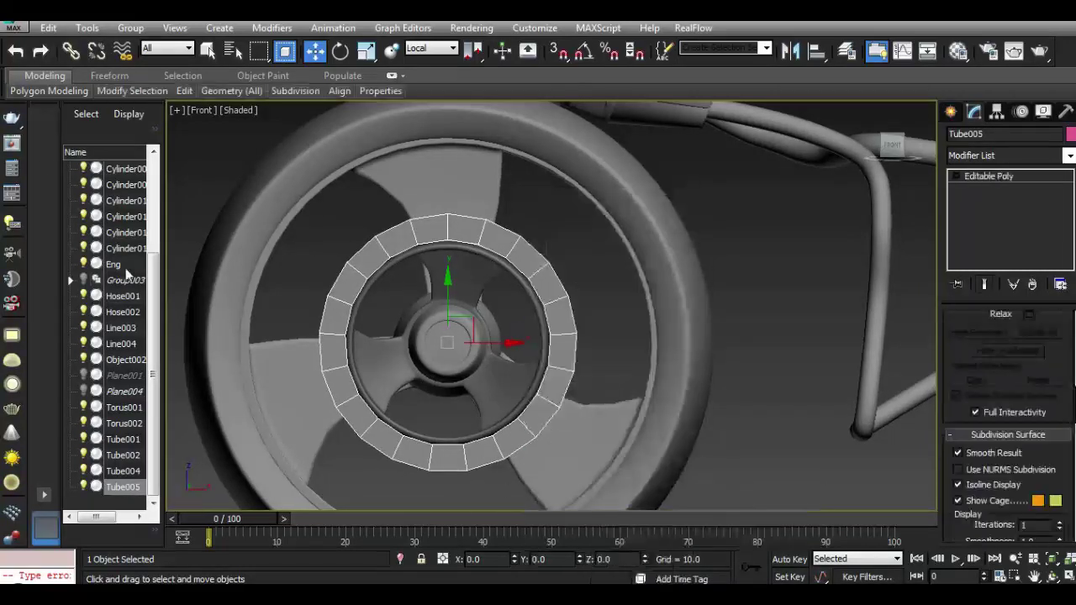
{"action": "left_click", "coordinate": [7, 32]}
{"action": "left_click", "coordinate": [95, 138]}
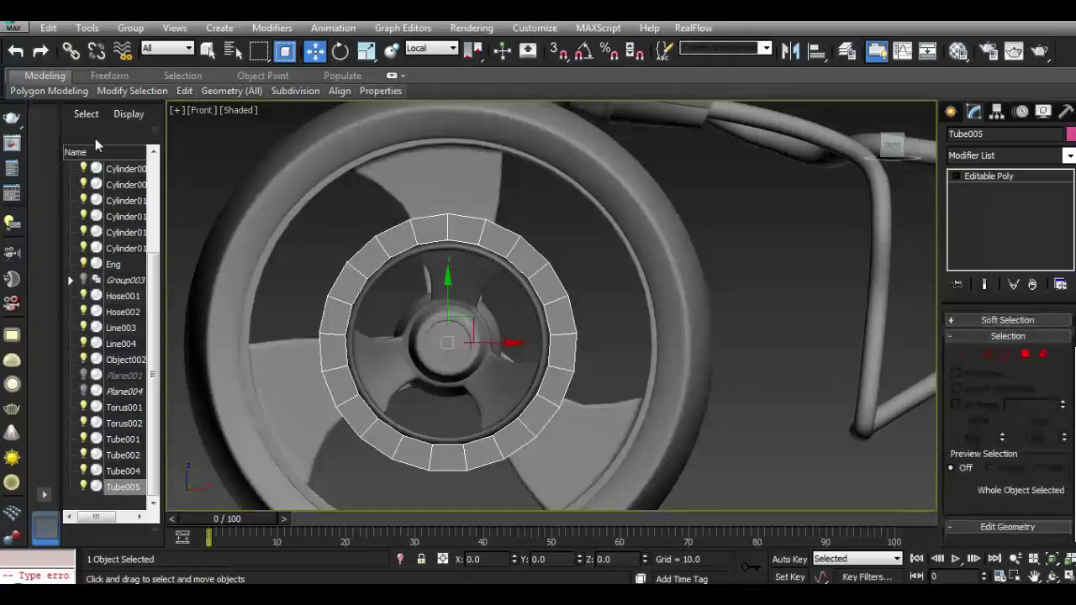
Select the ring's 21 front polygons and inset them by 1.0.
{"action": "left_click", "coordinate": [1025, 354]}
{"action": "left_click", "coordinate": [431, 228]}
{"action": "left_click", "coordinate": [517, 261], "text": "shift"}
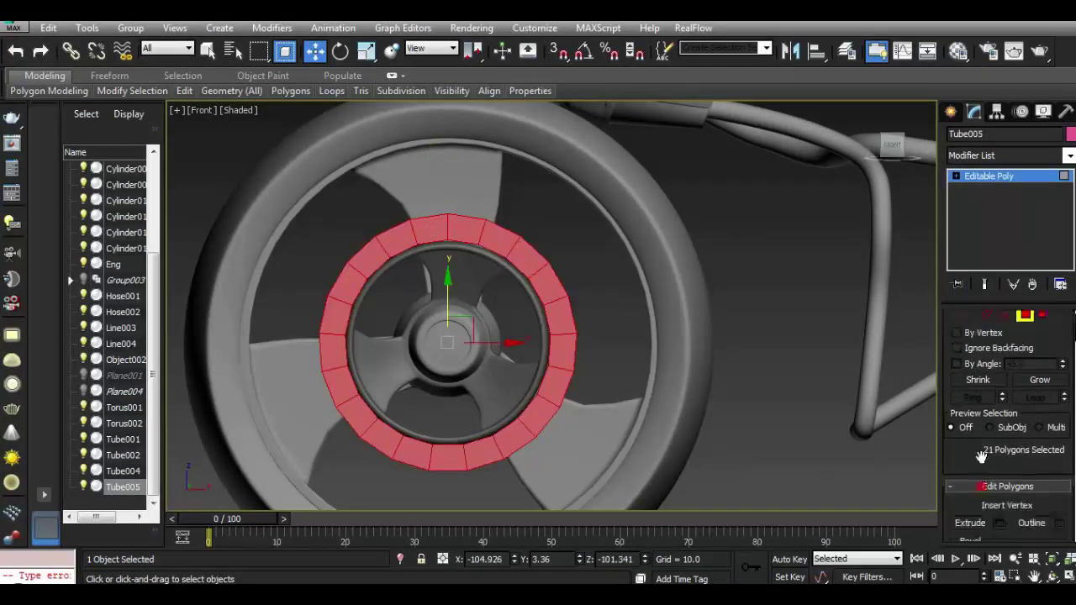
{"action": "scroll", "coordinate": [1051, 428], "scroll_direction": "down", "scroll_amount": 5}
{"action": "left_click", "coordinate": [1063, 428]}
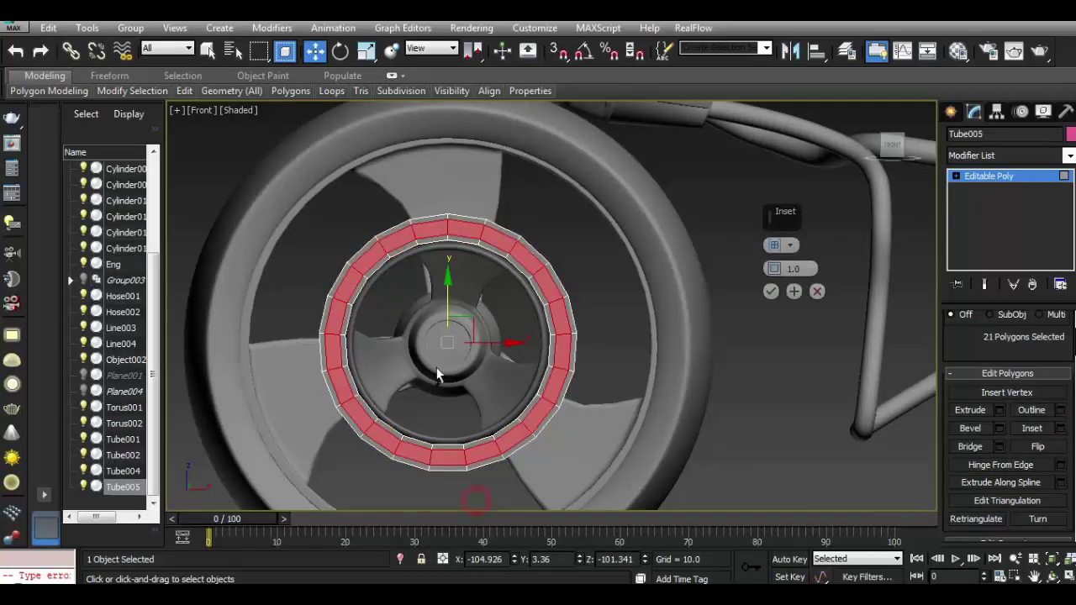
{"action": "scroll", "coordinate": [444, 263], "scroll_direction": "up", "scroll_amount": 3}
{"action": "left_click_drag", "start_coordinate": [771, 274], "coordinate": [773, 248]}
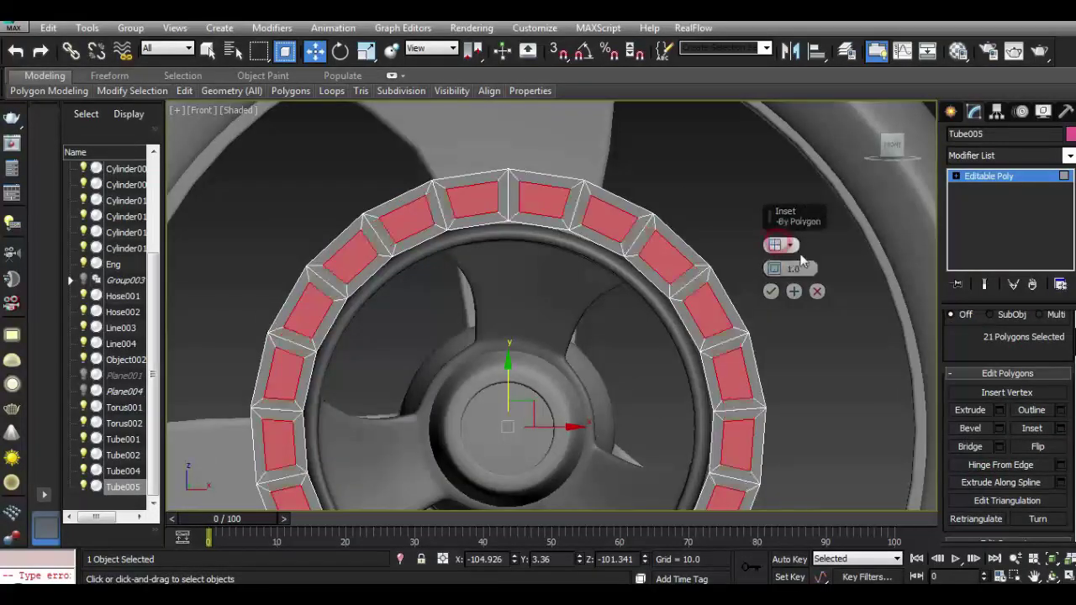
{"action": "left_click", "coordinate": [771, 291]}
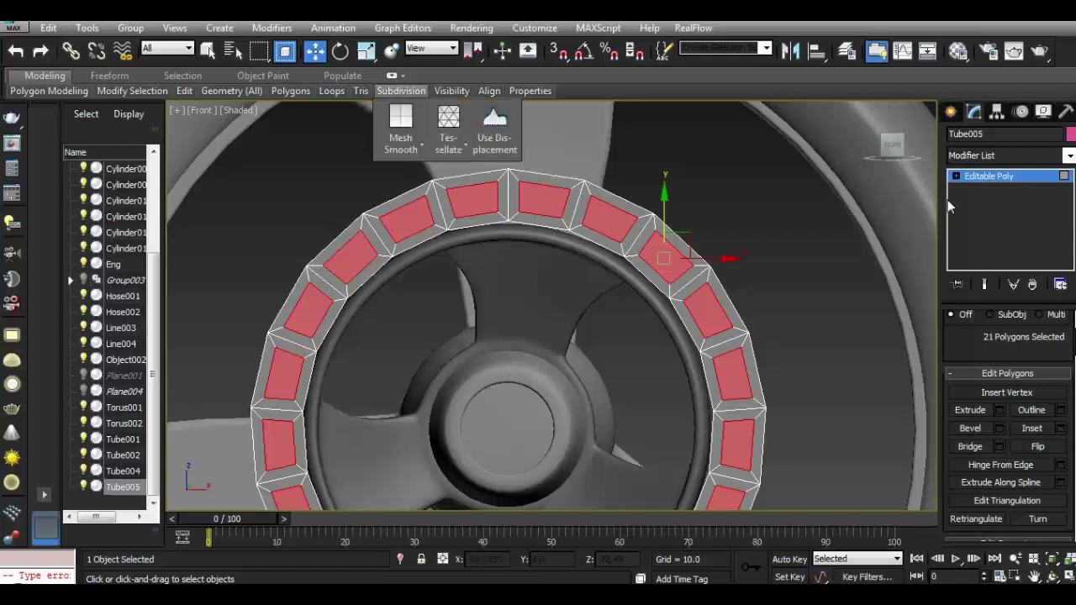
{"action": "scroll", "coordinate": [988, 353], "scroll_direction": "up", "scroll_amount": 5}
{"action": "left_click", "coordinate": [968, 353]}
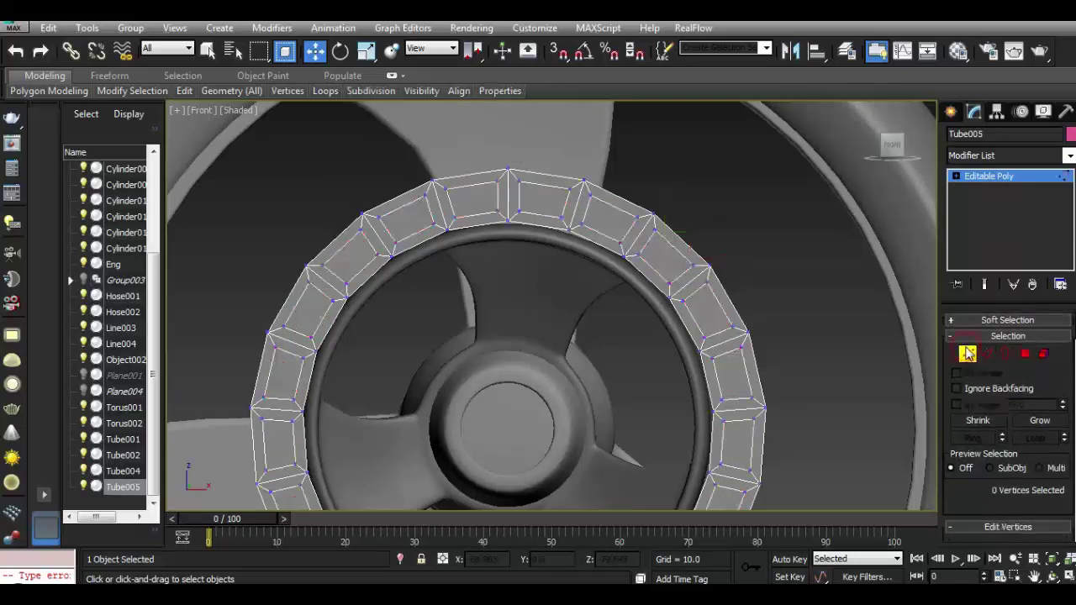
{"action": "left_click", "coordinate": [15, 51]}
{"action": "key", "text": "ctrl+y"}
{"action": "left_click", "coordinate": [1026, 355]}
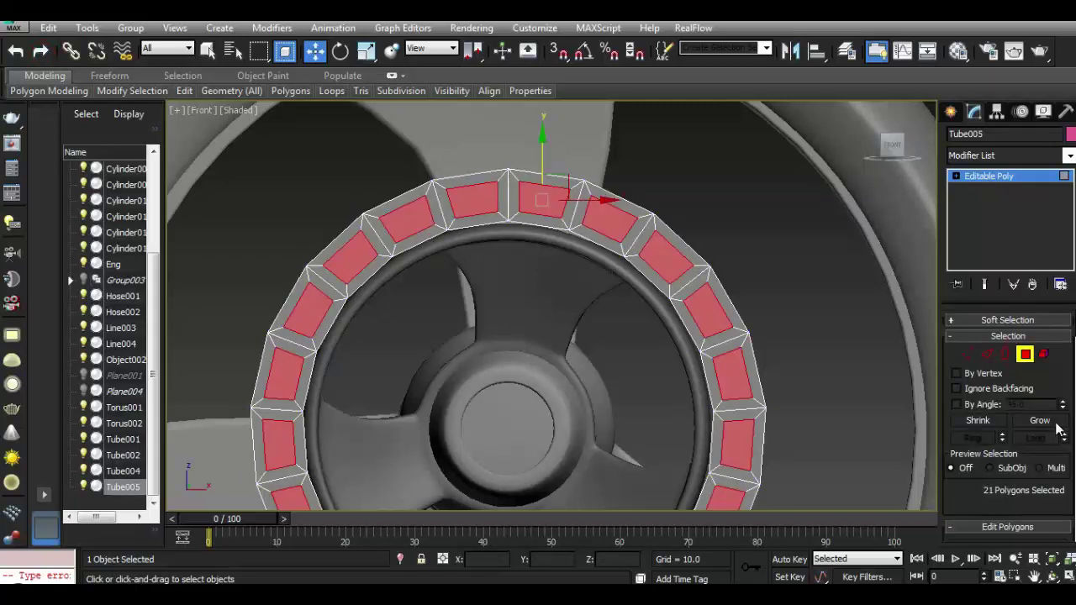
{"action": "left_click", "coordinate": [967, 355]}
{"action": "key", "text": "r"}
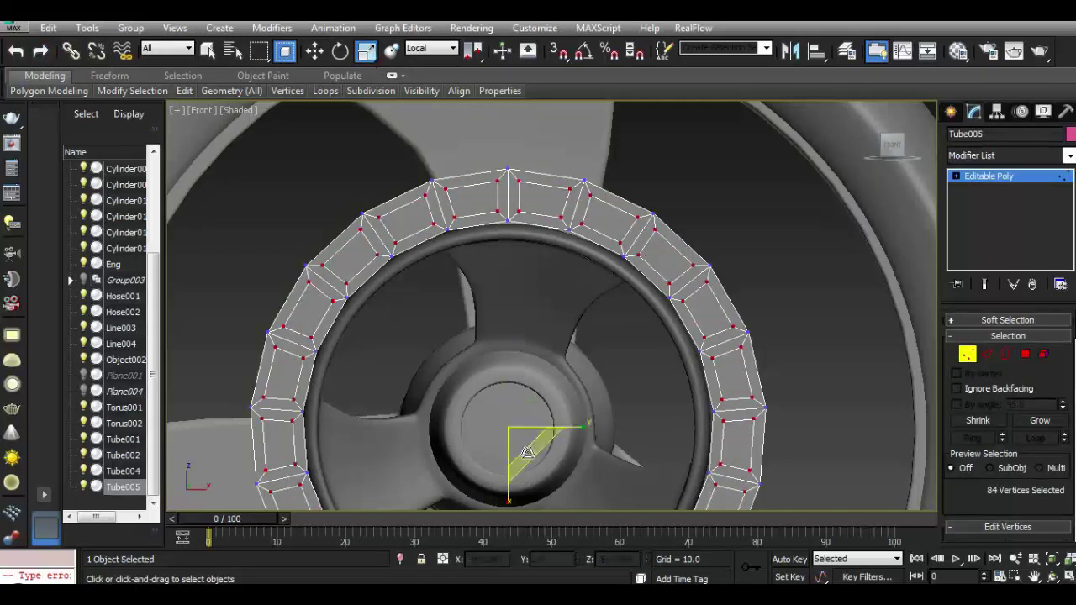
{"action": "left_click_drag", "start_coordinate": [582, 424], "coordinate": [571, 427]}
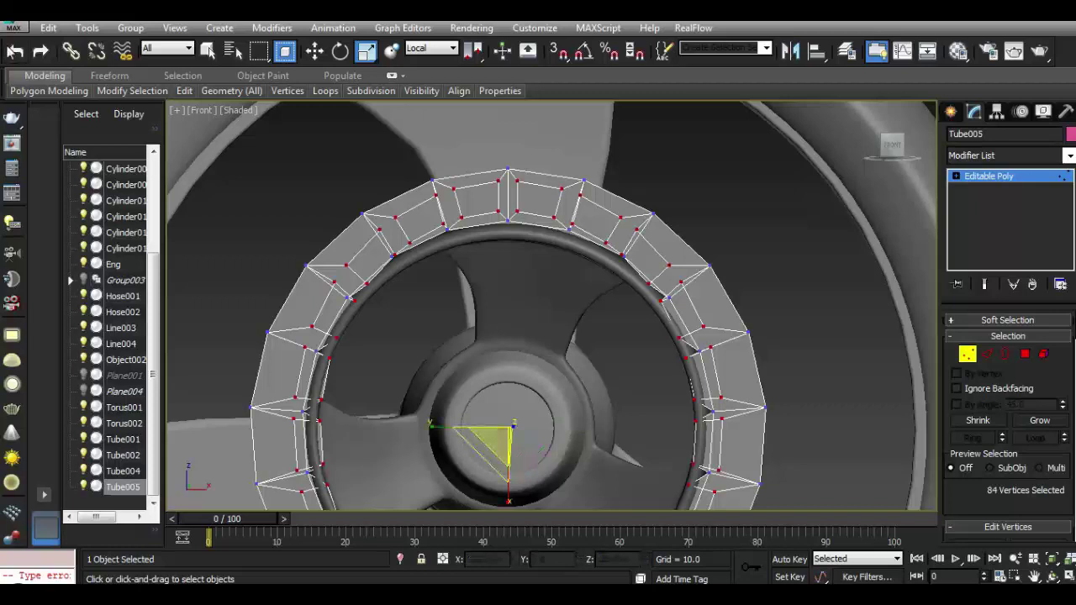
{"action": "left_click_drag", "start_coordinate": [504, 441], "coordinate": [452, 435]}
{"action": "left_click_drag", "start_coordinate": [518, 437], "coordinate": [515, 431]}
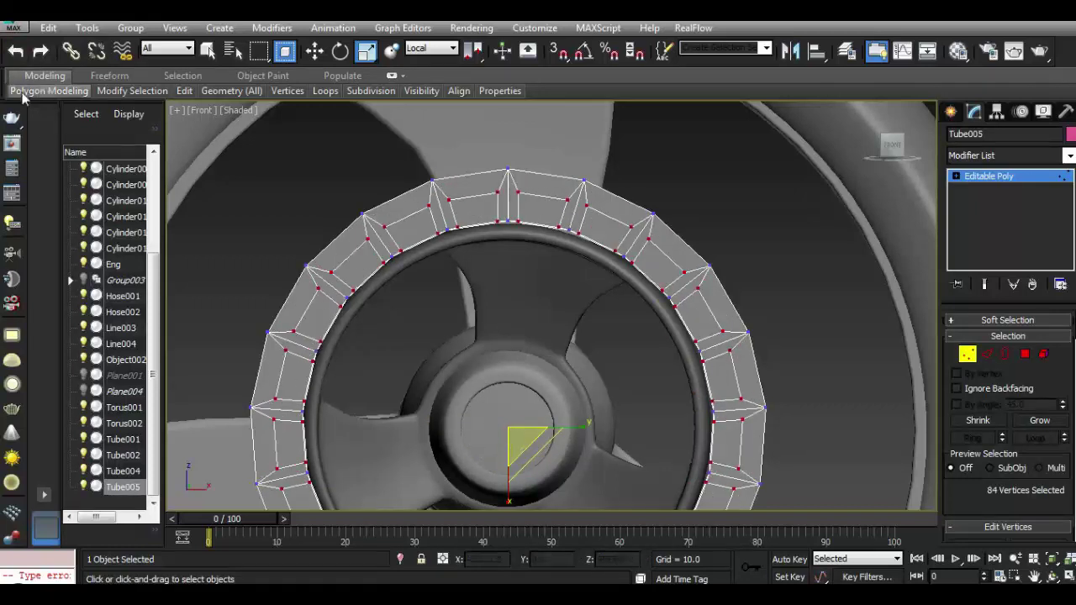
{"action": "left_click", "coordinate": [15, 50]}
{"action": "left_click", "coordinate": [429, 48]}
{"action": "left_click", "coordinate": [425, 64]}
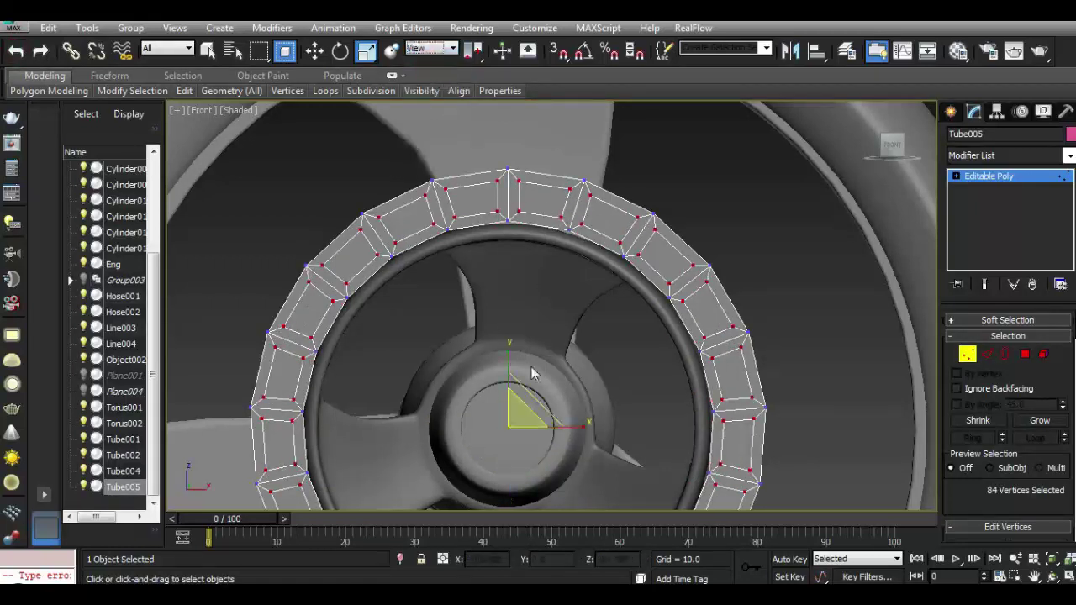
{"action": "left_click_drag", "start_coordinate": [522, 415], "coordinate": [514, 403]}
{"action": "left_click", "coordinate": [15, 51]}
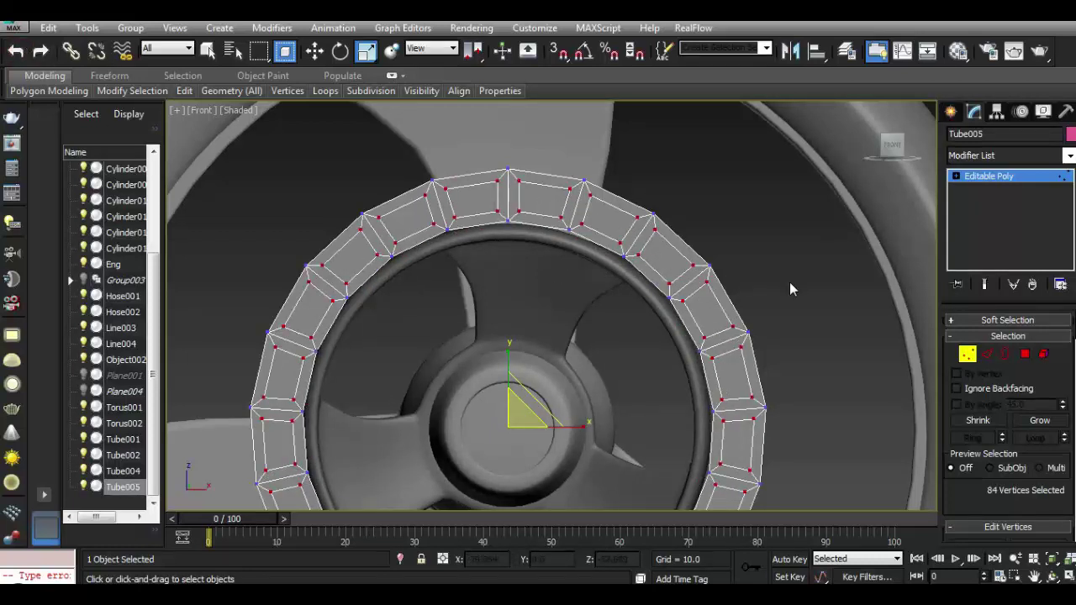
Undo the last vertex edit on the disc ring and leave vertex editing.
{"action": "left_click", "coordinate": [17, 51]}
{"action": "scroll", "coordinate": [736, 266], "scroll_direction": "down", "scroll_amount": 3}
{"action": "left_click", "coordinate": [988, 175]}
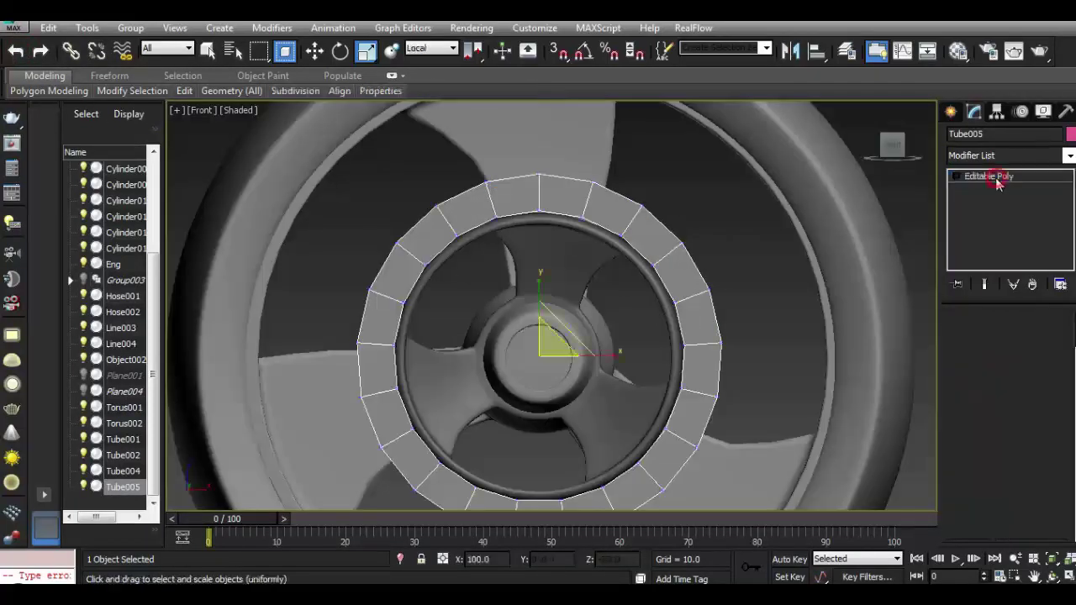
Draw a small thin cylinder pin next to the Tube005 ring.
{"action": "left_click", "coordinate": [951, 111]}
{"action": "left_click", "coordinate": [992, 248]}
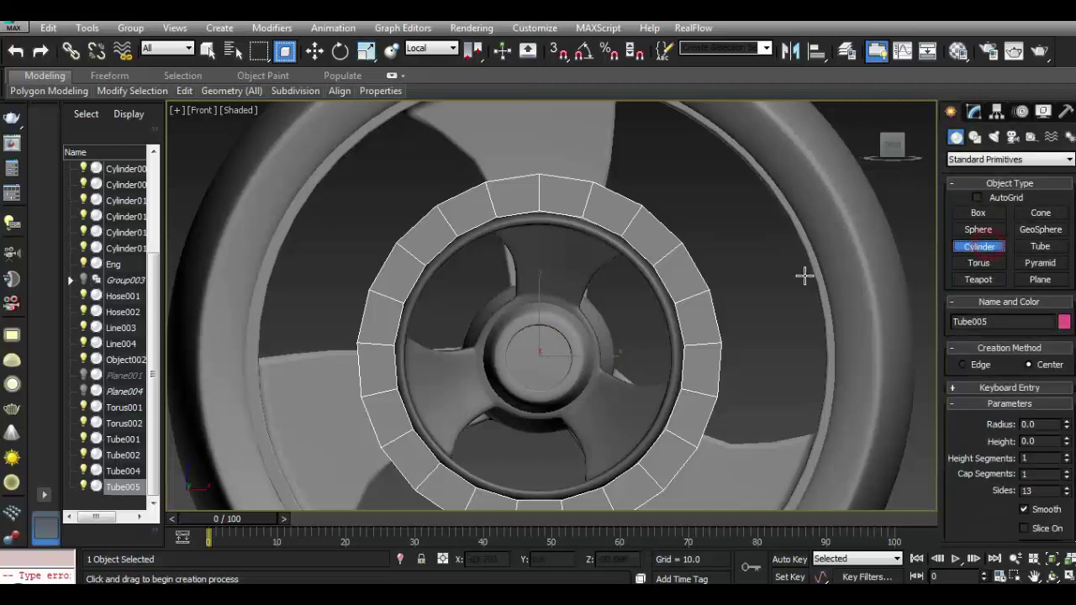
{"action": "left_click", "coordinate": [646, 317]}
{"action": "left_click_drag", "start_coordinate": [648, 318], "coordinate": [651, 315]}
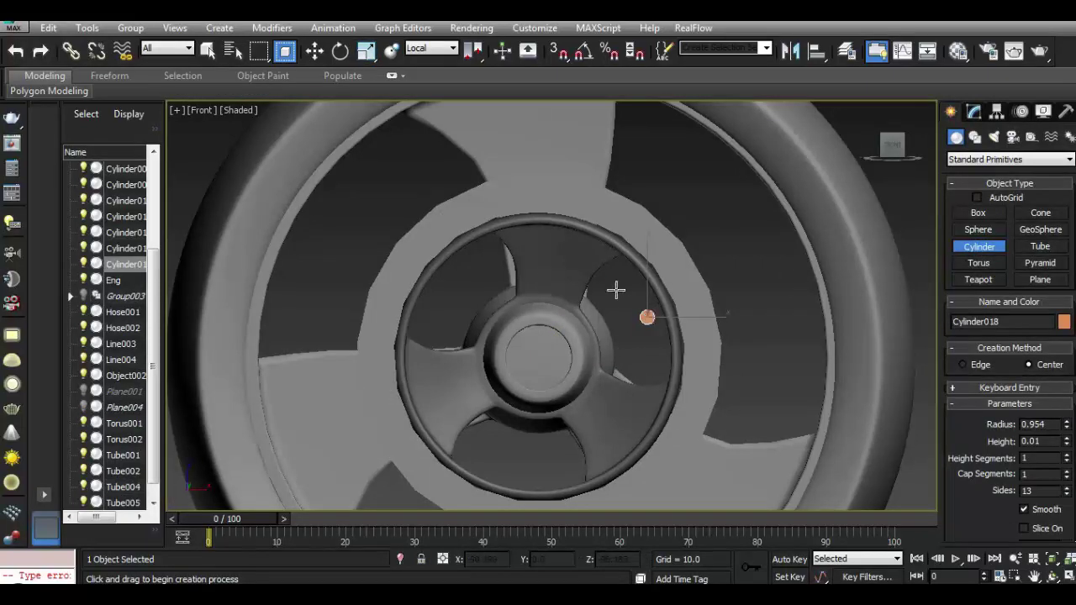
Move the new Cylinder018 pin onto the Tube005 ring's outer edge.
{"action": "left_click", "coordinate": [314, 50]}
{"action": "left_click_drag", "start_coordinate": [898, 144], "coordinate": [889, 148]}
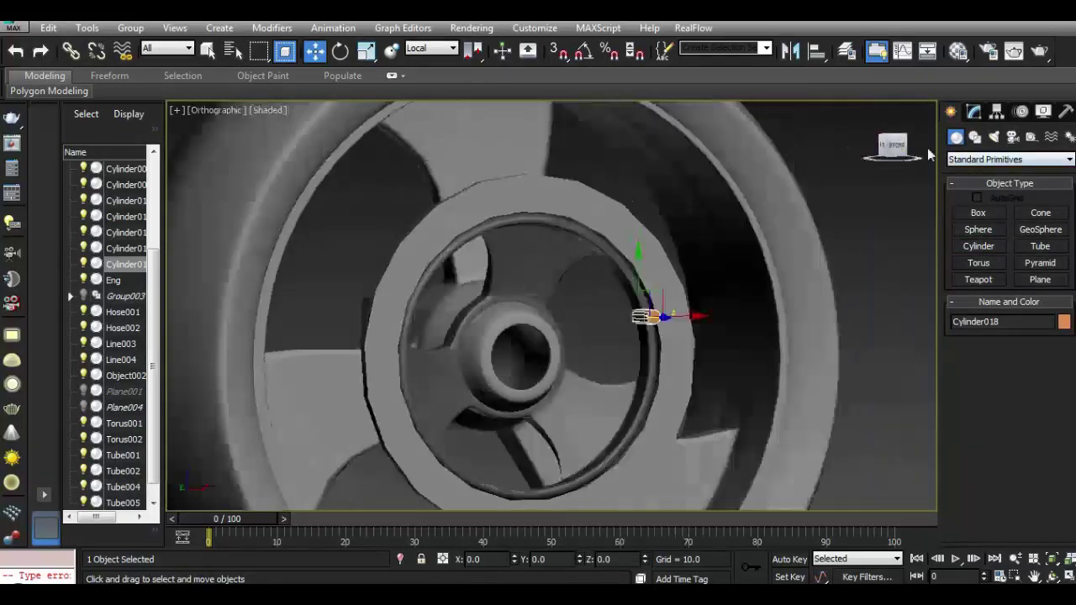
{"action": "scroll", "coordinate": [652, 307], "scroll_direction": "up", "scroll_amount": 3}
{"action": "mouse_move", "coordinate": [635, 285]}
{"action": "left_mouse_down"}
{"action": "mouse_move", "coordinate": [607, 237]}
{"action": "mouse_move", "coordinate": [624, 217]}
{"action": "left_mouse_up"}
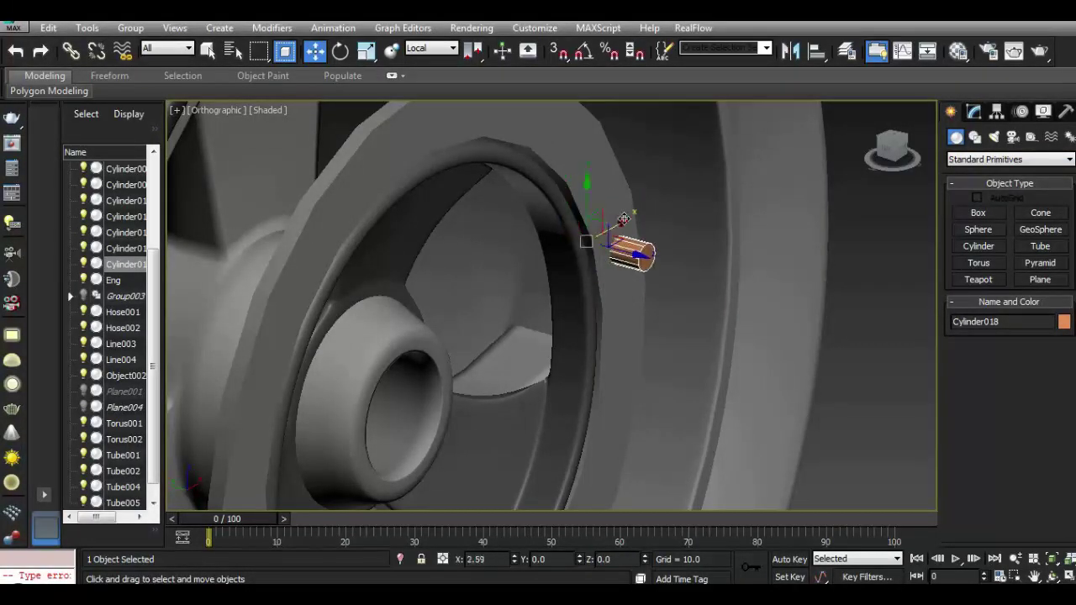
{"action": "left_click", "coordinate": [410, 154]}
{"action": "middle_click_drag", "start_coordinate": [380, 226], "coordinate": [377, 188], "text": "alt"}
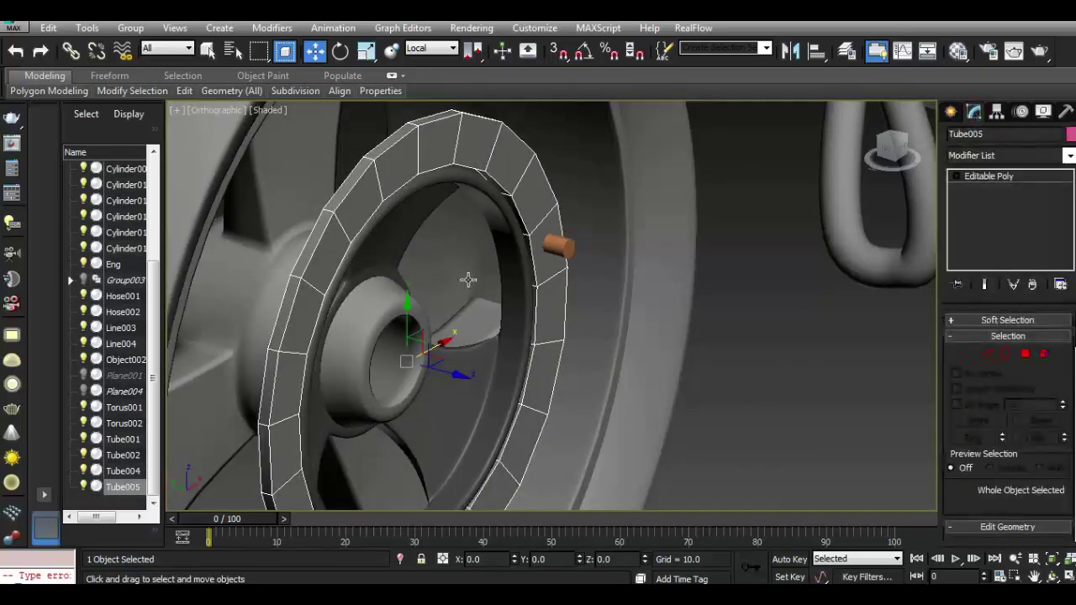
Connect an edge ring on Tube005 into two new loops pinched toward the rims.
{"action": "left_click", "coordinate": [986, 353]}
{"action": "left_click", "coordinate": [339, 223]}
{"action": "left_click", "coordinate": [972, 438]}
{"action": "scroll", "coordinate": [1058, 451], "scroll_direction": "down", "scroll_amount": 3}
{"action": "left_click", "coordinate": [1061, 504]}
{"action": "left_click_drag", "start_coordinate": [772, 246], "coordinate": [741, 71]}
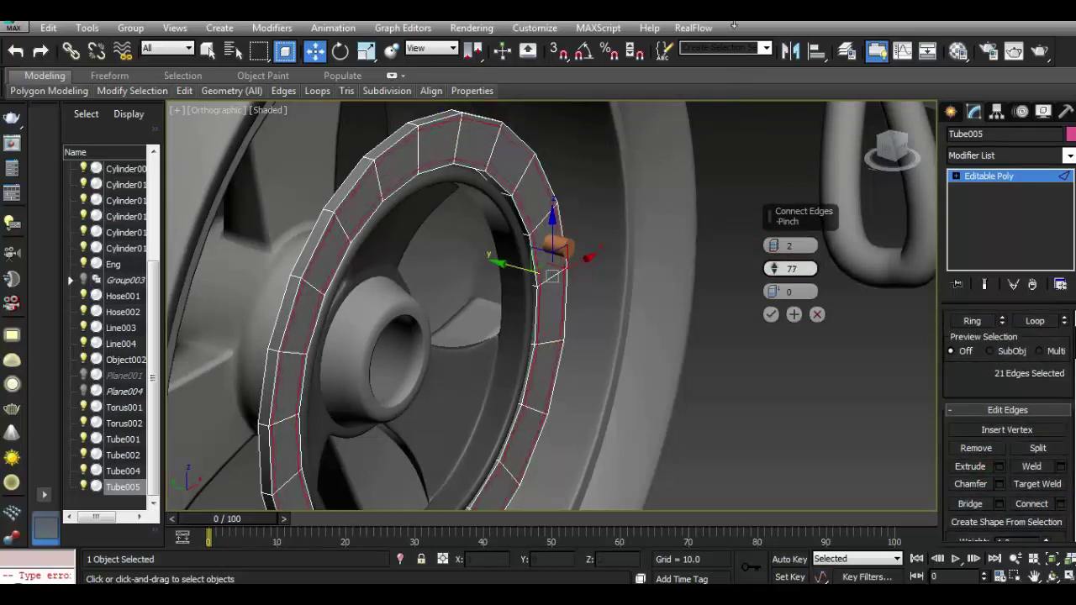
{"action": "left_click", "coordinate": [772, 315]}
Connect two more edge rings into loops, on another face and the opposite rim.
{"action": "left_click", "coordinate": [328, 214]}
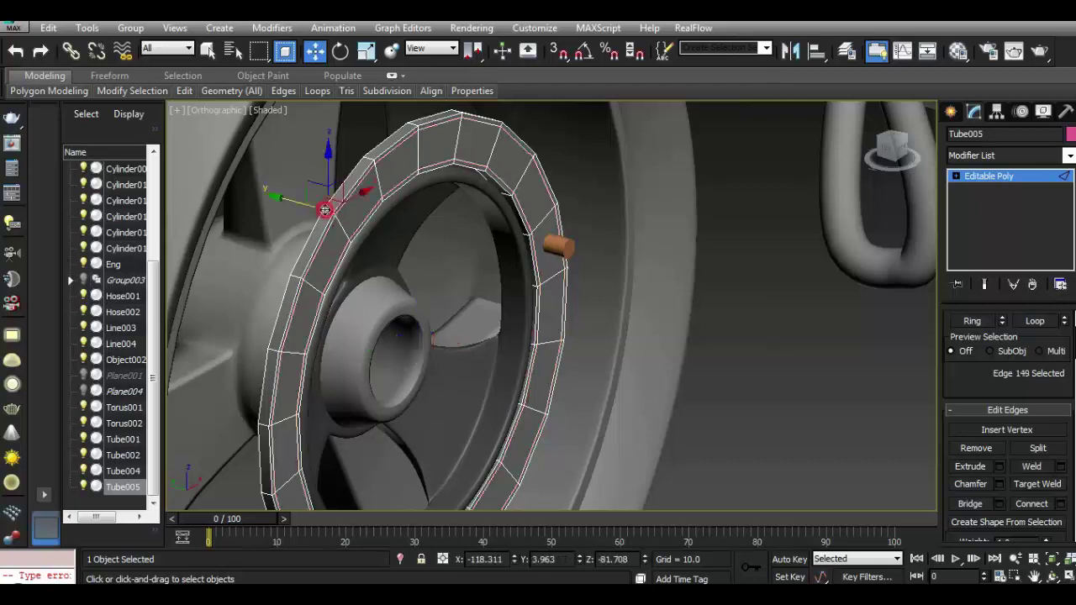
{"action": "scroll", "coordinate": [329, 214], "scroll_direction": "up", "scroll_amount": 3}
{"action": "left_click", "coordinate": [973, 325]}
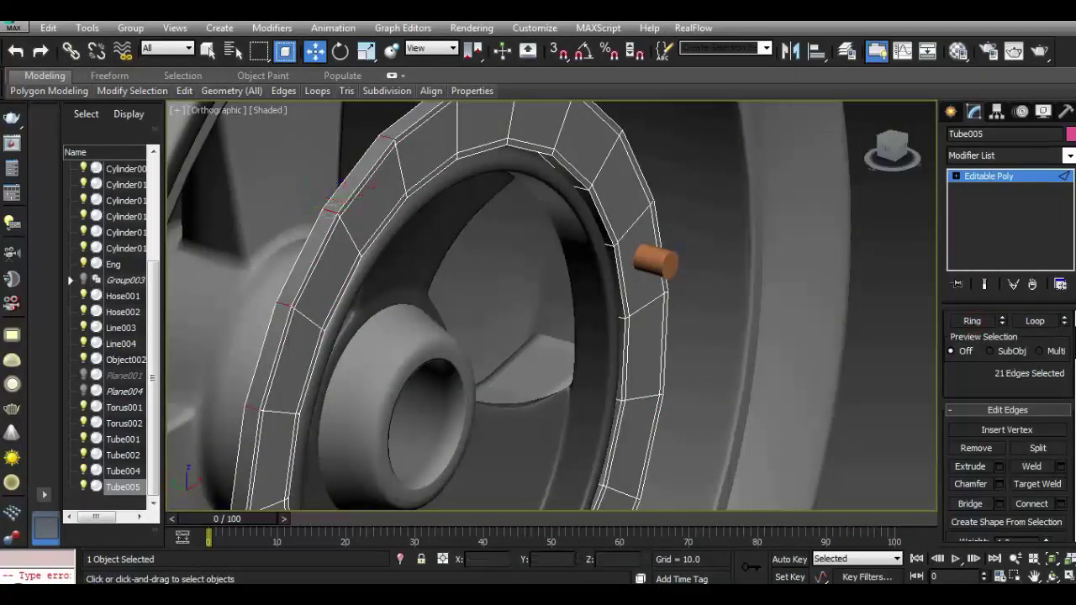
{"action": "left_click", "coordinate": [1061, 504]}
{"action": "left_click", "coordinate": [770, 315]}
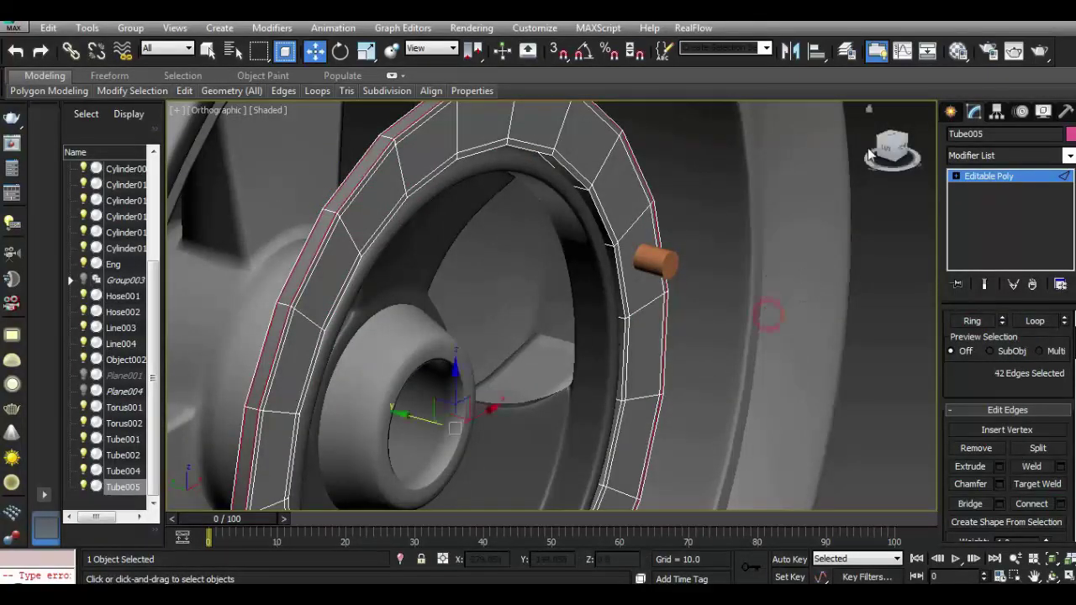
{"action": "scroll", "coordinate": [617, 176], "scroll_direction": "up", "scroll_amount": 5}
{"action": "scroll", "coordinate": [617, 176], "scroll_direction": "down", "scroll_amount": 2}
{"action": "left_click", "coordinate": [617, 176]}
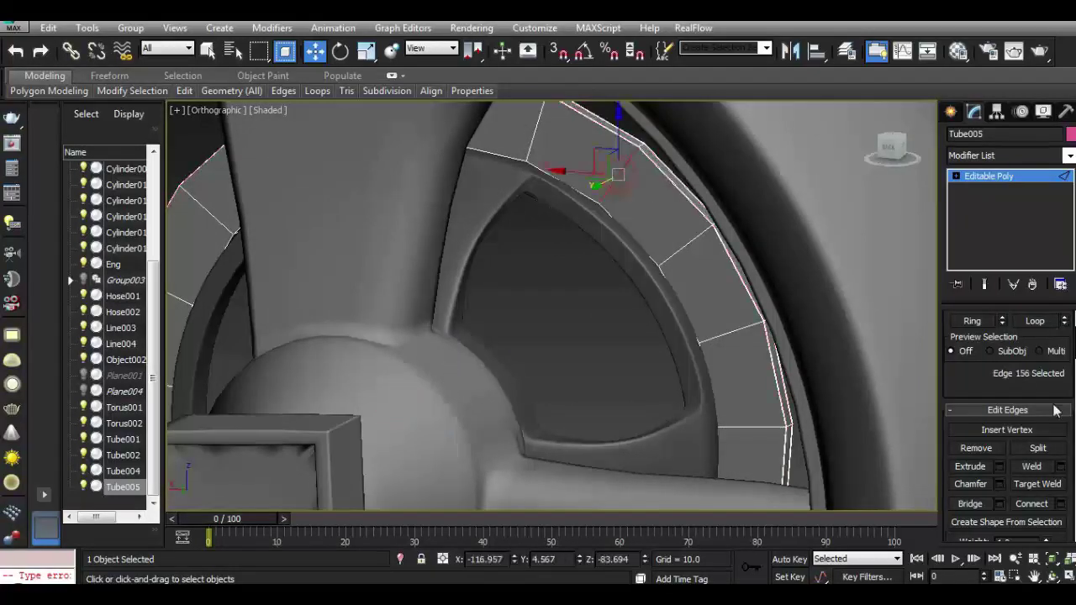
{"action": "left_click", "coordinate": [979, 327]}
{"action": "left_click", "coordinate": [1061, 504]}
{"action": "left_click", "coordinate": [770, 315]}
Smooth the ring with NURMS subdivision (Ctrl+Q), then isolate the Tube005 ring.
{"action": "scroll", "coordinate": [894, 163], "scroll_direction": "down", "scroll_amount": 3}
{"action": "left_click_drag", "start_coordinate": [893, 164], "coordinate": [582, 286]}
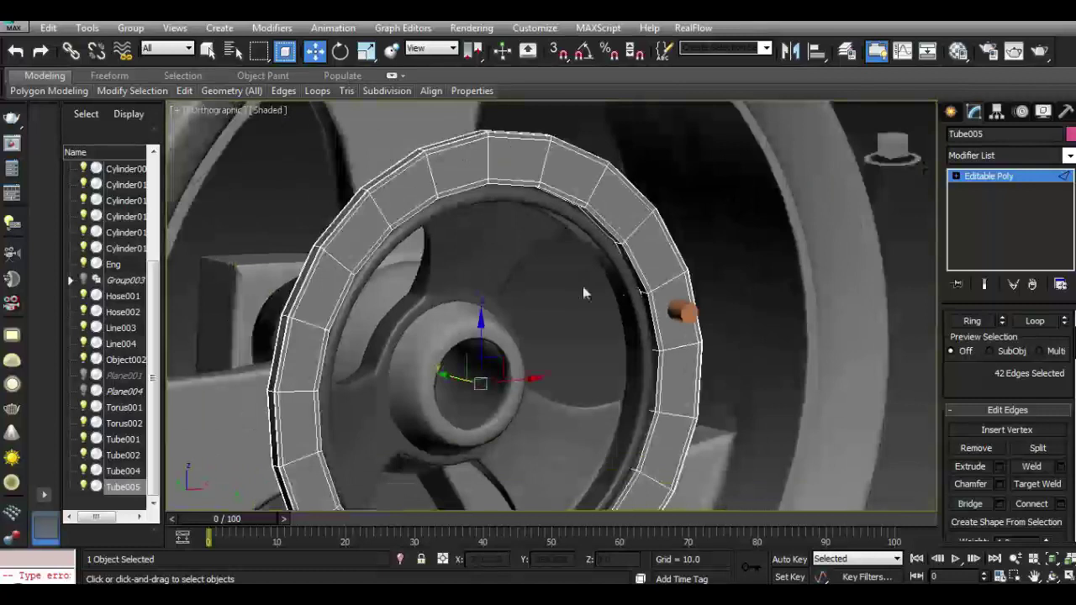
{"action": "key", "text": "ctrl+q"}
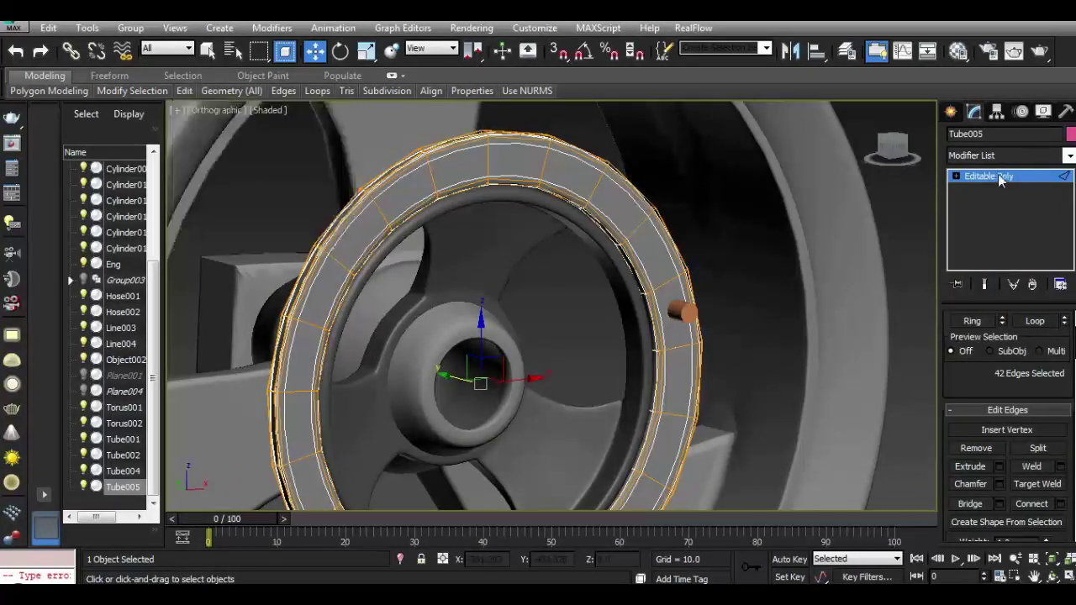
{"action": "left_click", "coordinate": [1001, 181]}
{"action": "left_click", "coordinate": [904, 254]}
{"action": "left_click_drag", "start_coordinate": [893, 146], "coordinate": [925, 153]}
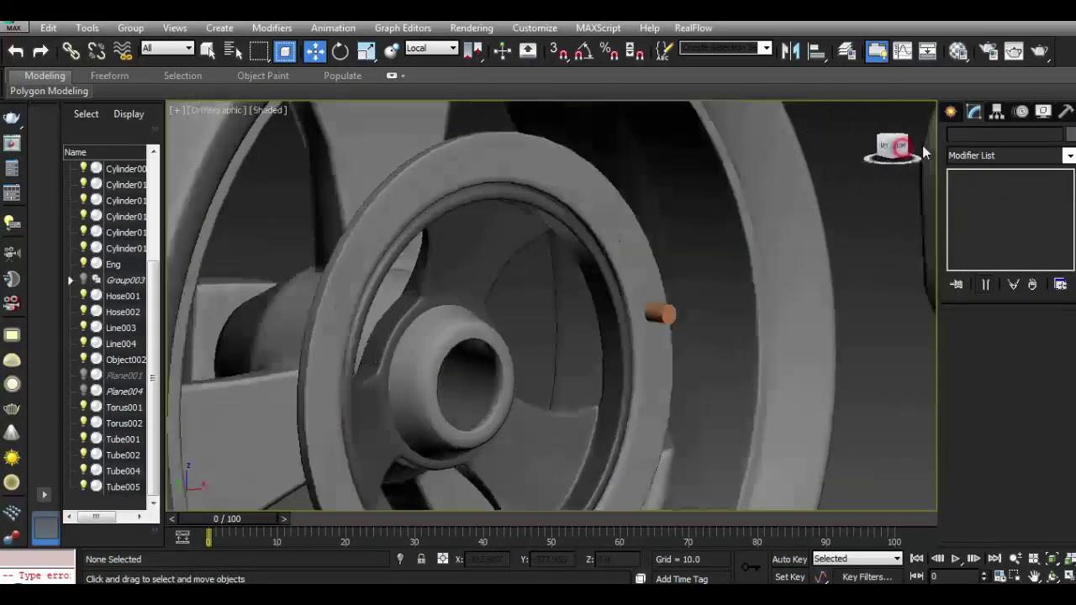
{"action": "left_click", "coordinate": [399, 392]}
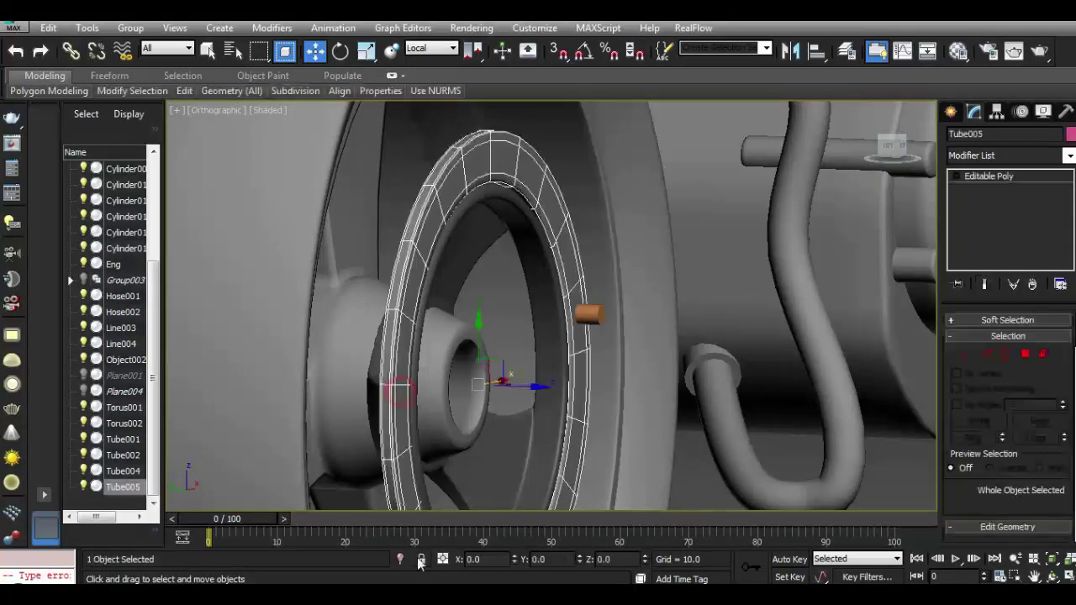
{"action": "left_click", "coordinate": [400, 559]}
{"action": "scroll", "coordinate": [628, 455], "scroll_direction": "up", "scroll_amount": 5}
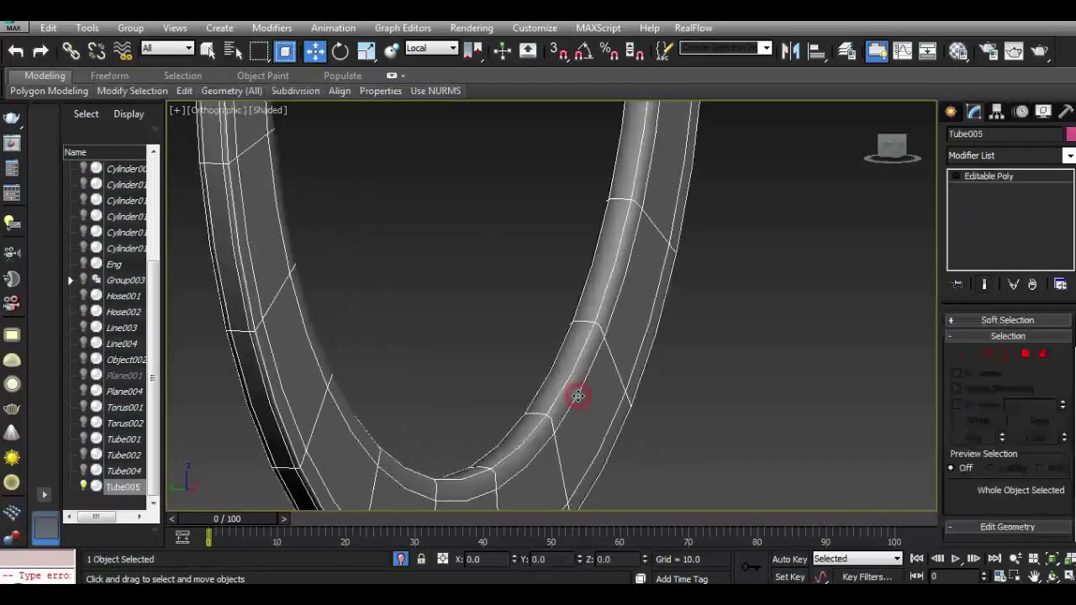
Connect the edge ring on the lower rim into new loops and clear the selection.
{"action": "left_click", "coordinate": [985, 354]}
{"action": "left_click", "coordinate": [532, 411]}
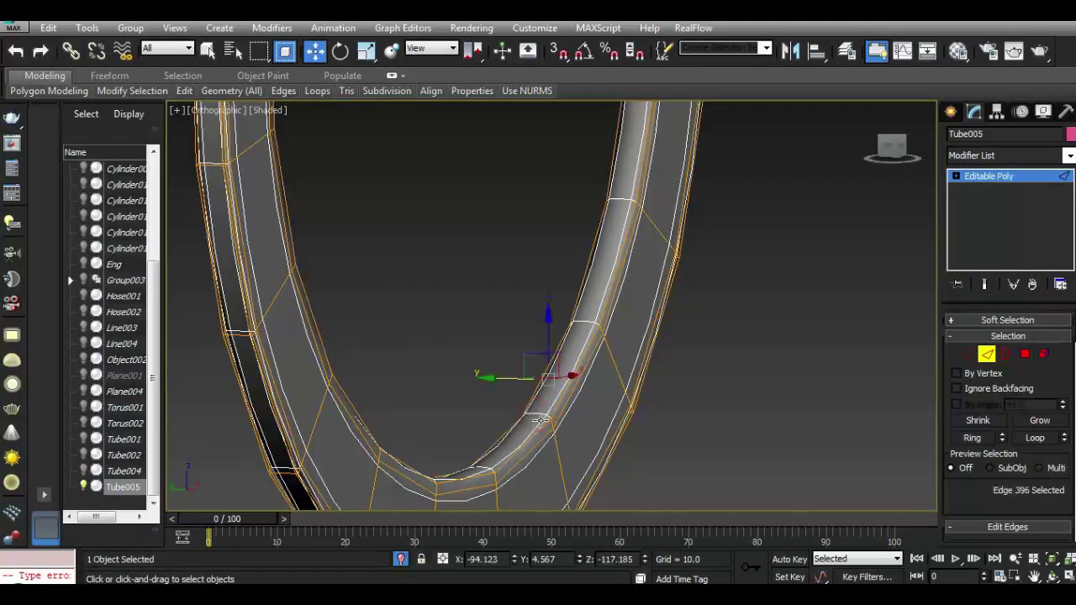
{"action": "left_click", "coordinate": [528, 418]}
{"action": "left_click", "coordinate": [972, 437]}
{"action": "scroll", "coordinate": [1009, 437], "scroll_direction": "down", "scroll_amount": 3}
{"action": "left_click", "coordinate": [1062, 490]}
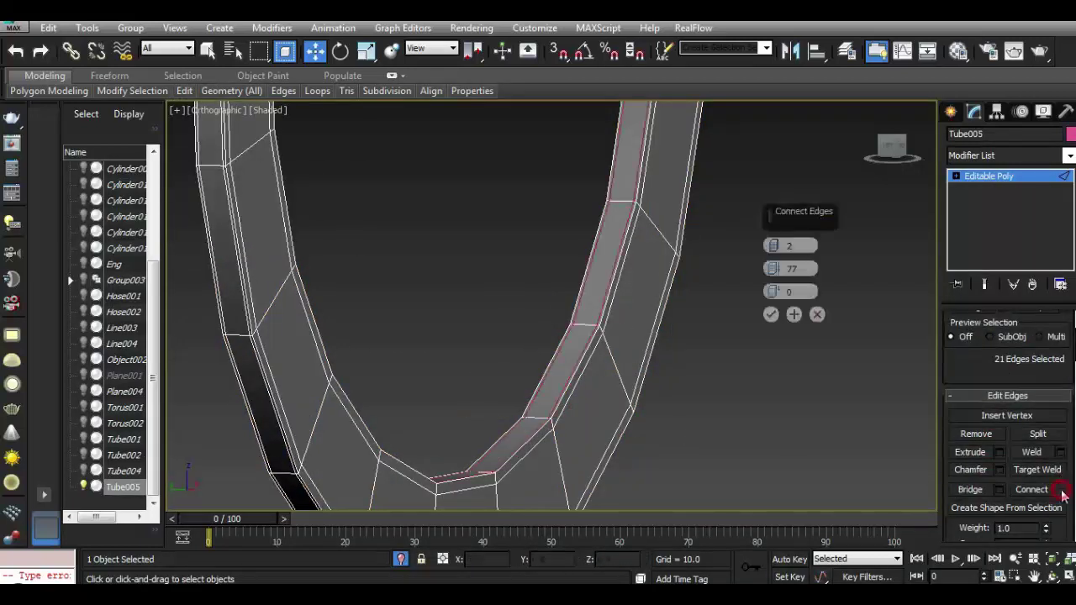
{"action": "left_click", "coordinate": [770, 315]}
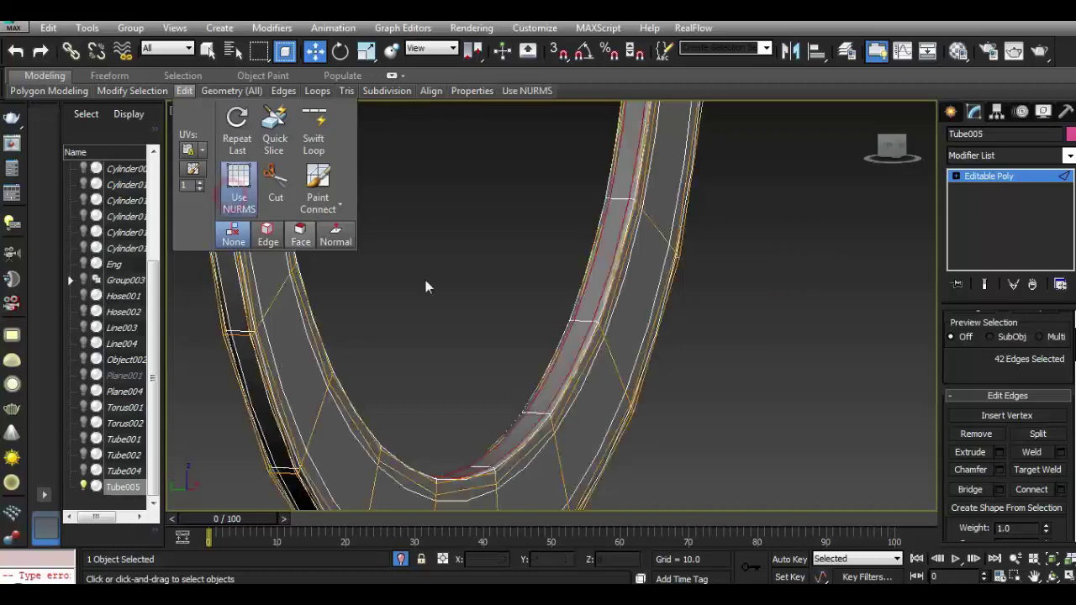
{"action": "scroll", "coordinate": [1071, 349], "scroll_direction": "down", "scroll_amount": 5}
{"action": "scroll", "coordinate": [1063, 353], "scroll_direction": "down", "scroll_amount": 5}
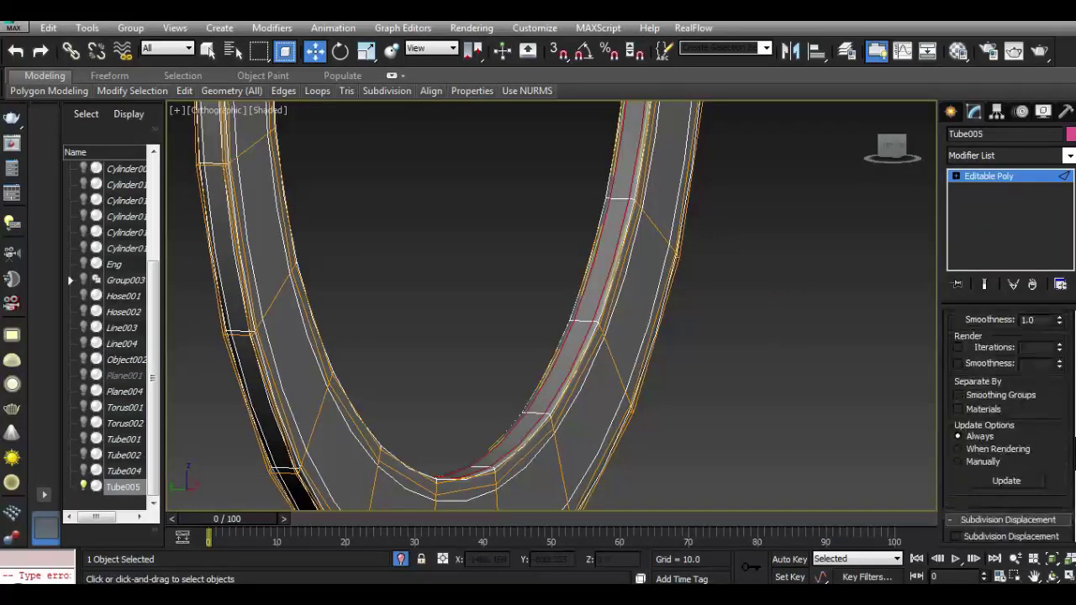
{"action": "scroll", "coordinate": [1061, 357], "scroll_direction": "up", "scroll_amount": 2}
{"action": "scroll", "coordinate": [797, 277], "scroll_direction": "down", "scroll_amount": 2}
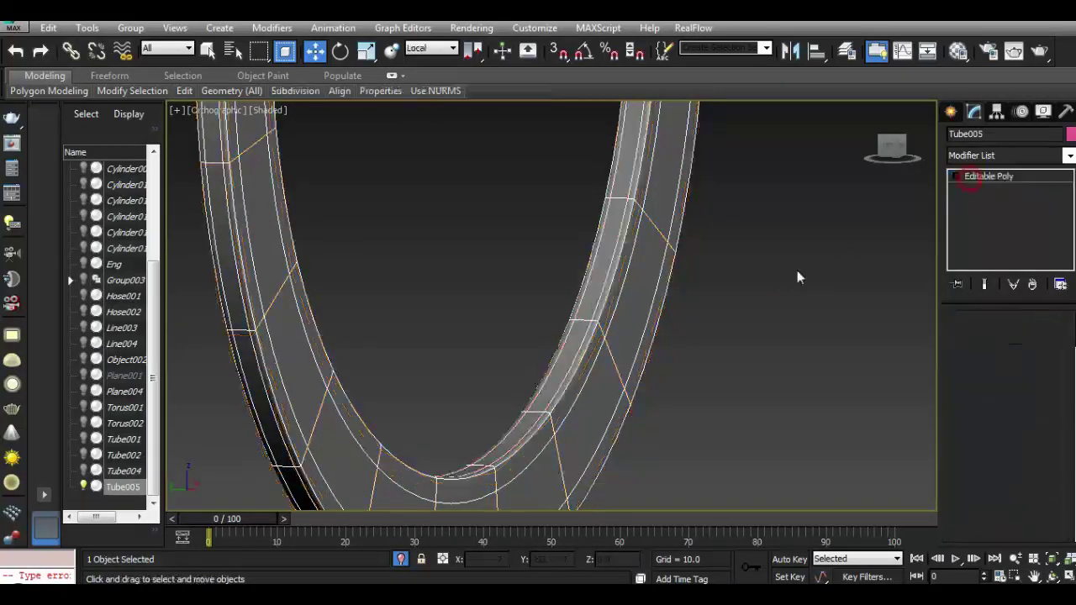
{"action": "left_click", "coordinate": [797, 276]}
{"action": "scroll", "coordinate": [584, 449], "scroll_direction": "down", "scroll_amount": 2}
{"action": "scroll", "coordinate": [605, 412], "scroll_direction": "down", "scroll_amount": 2}
{"action": "scroll", "coordinate": [599, 406], "scroll_direction": "down", "scroll_amount": 2}
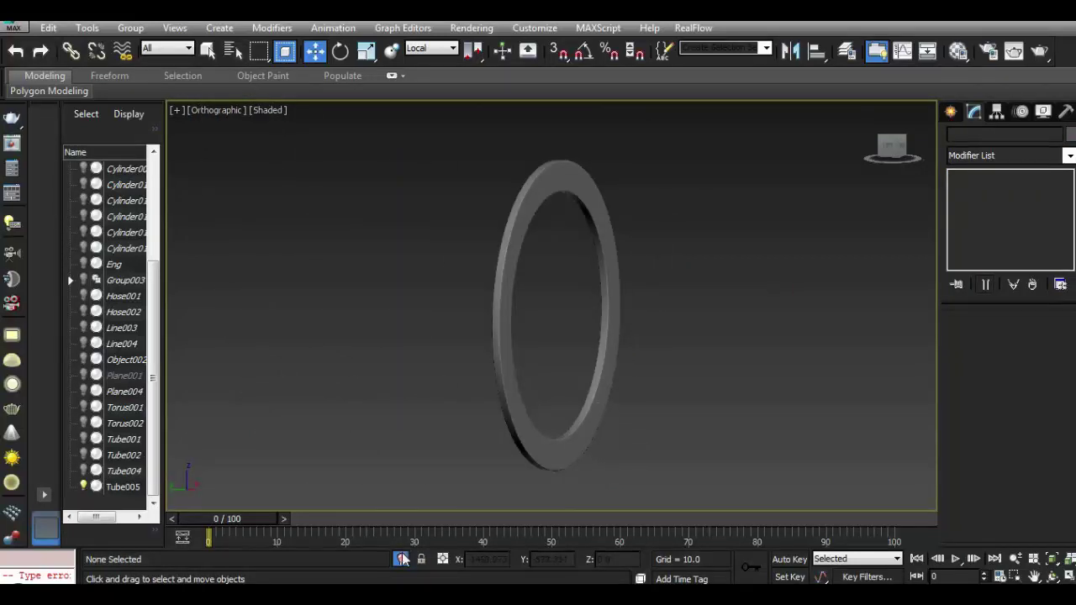
Exit isolation and reselect the Cylinder018 pin in the front view.
{"action": "left_click", "coordinate": [403, 559]}
{"action": "left_click", "coordinate": [594, 316]}
{"action": "scroll", "coordinate": [594, 316], "scroll_direction": "up", "scroll_amount": 4}
{"action": "mouse_move", "coordinate": [595, 316]}
{"action": "middle_mouse_down", "text": "alt"}
{"action": "mouse_move", "coordinate": [195, 119]}
{"action": "mouse_move", "coordinate": [288, 144]}
{"action": "mouse_move", "coordinate": [594, 173]}
{"action": "mouse_move", "coordinate": [866, 160]}
{"action": "middle_mouse_up", "text": "alt"}
{"action": "left_click", "coordinate": [893, 147]}
{"action": "left_click", "coordinate": [636, 240]}
{"action": "scroll", "coordinate": [636, 240], "scroll_direction": "down", "scroll_amount": 3}
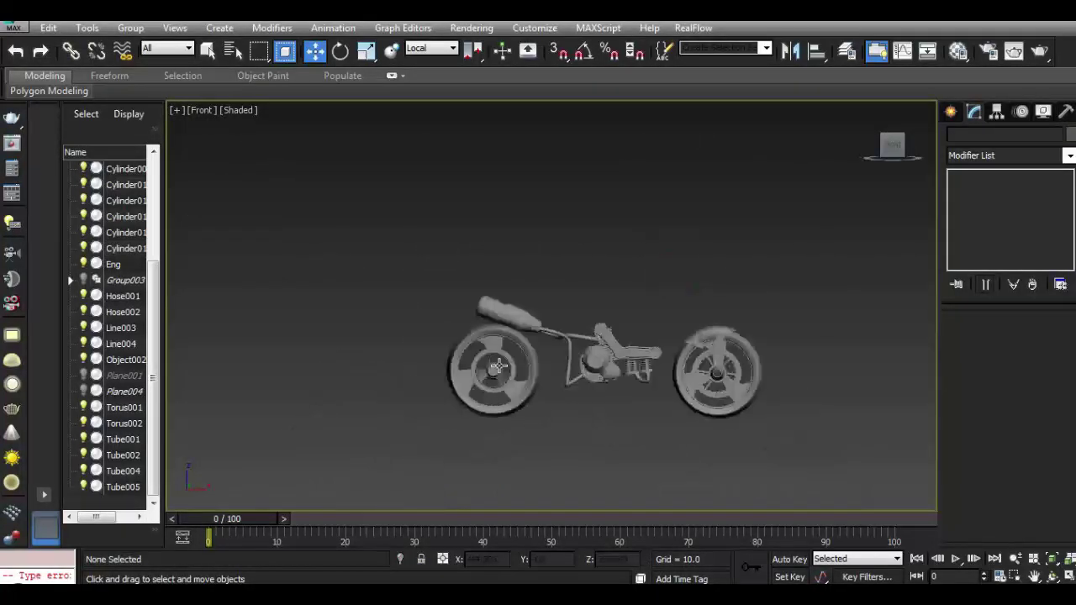
{"action": "scroll", "coordinate": [588, 401], "scroll_direction": "up", "scroll_amount": 10}
{"action": "left_click", "coordinate": [568, 392]}
{"action": "scroll", "coordinate": [587, 373], "scroll_direction": "up", "scroll_amount": 2}
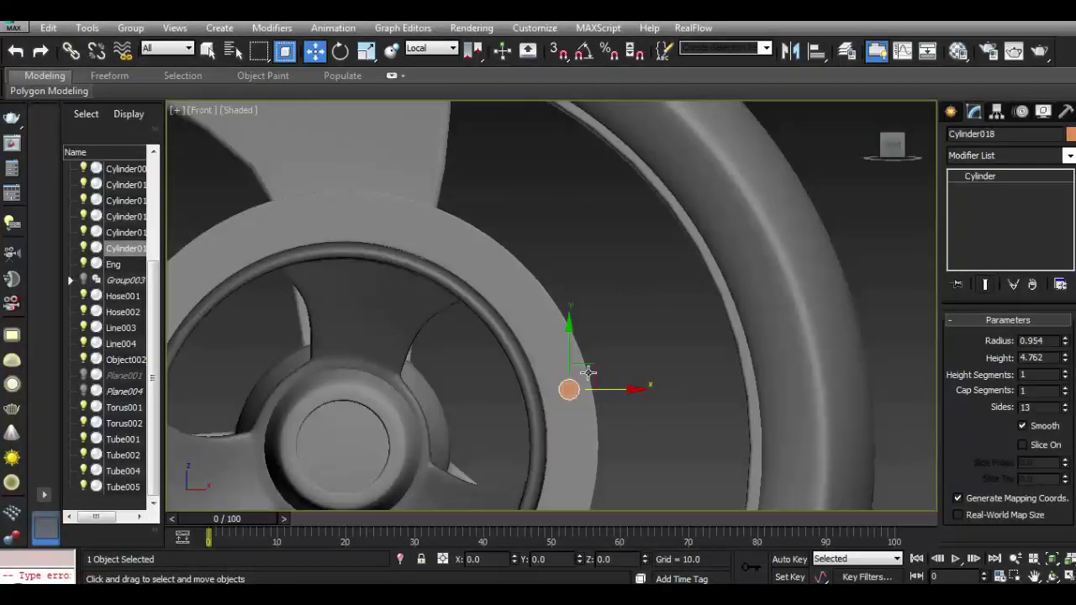
Clone Cylinder018 into a copy, Cylinder019, just above the first pin.
{"action": "left_click", "coordinate": [365, 50]}
{"action": "key", "text": "w"}
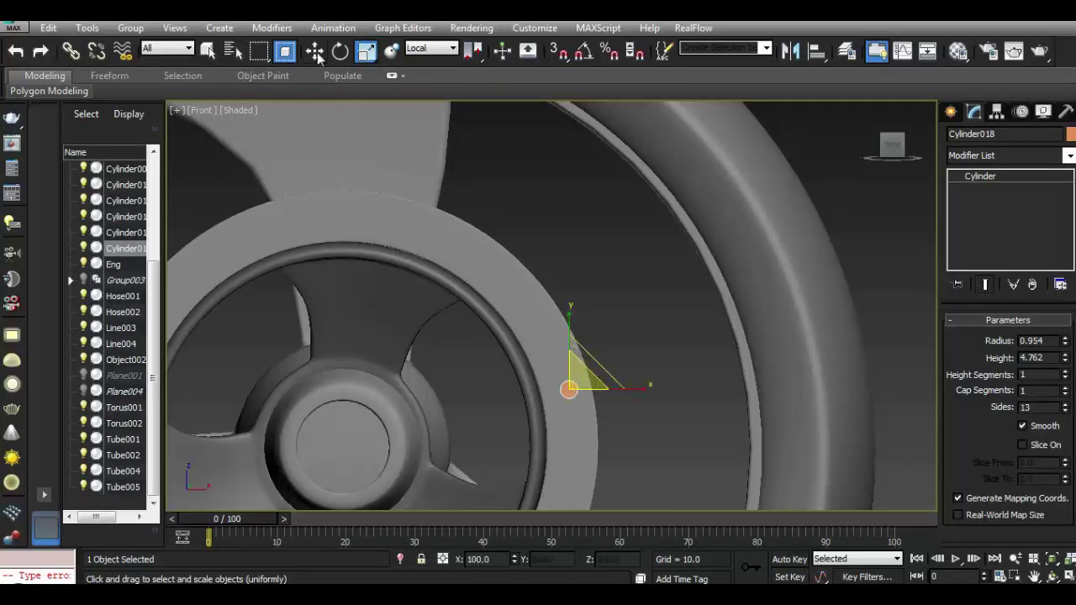
{"action": "left_click_drag", "start_coordinate": [597, 365], "coordinate": [586, 336], "text": "shift"}
{"action": "left_click", "coordinate": [541, 368]}
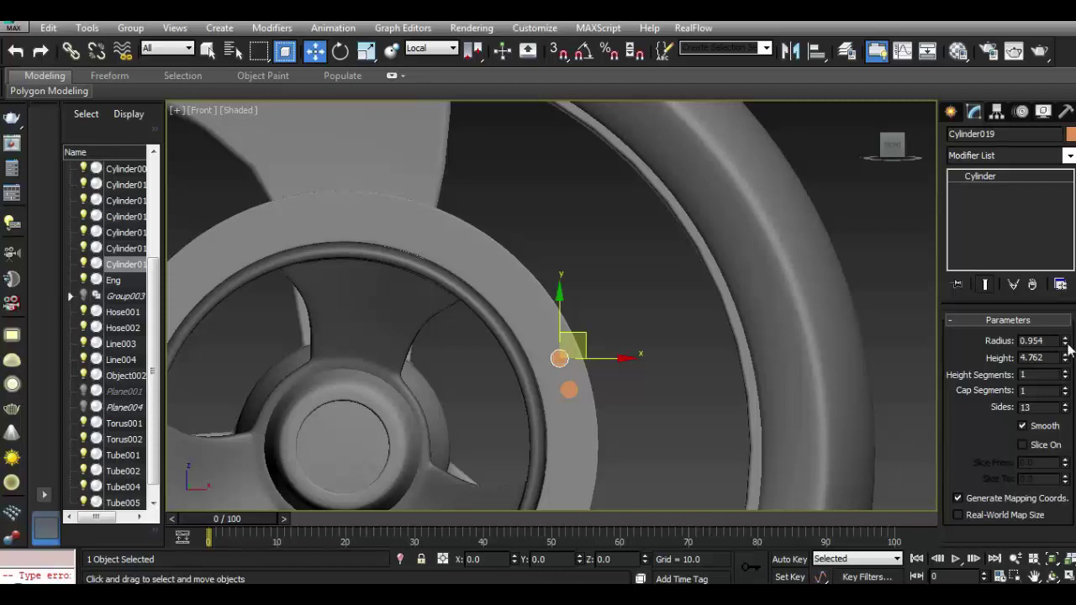
Nudge the second pin slightly right and start cloning it further up the rim.
{"action": "left_click_drag", "start_coordinate": [892, 145], "coordinate": [896, 158]}
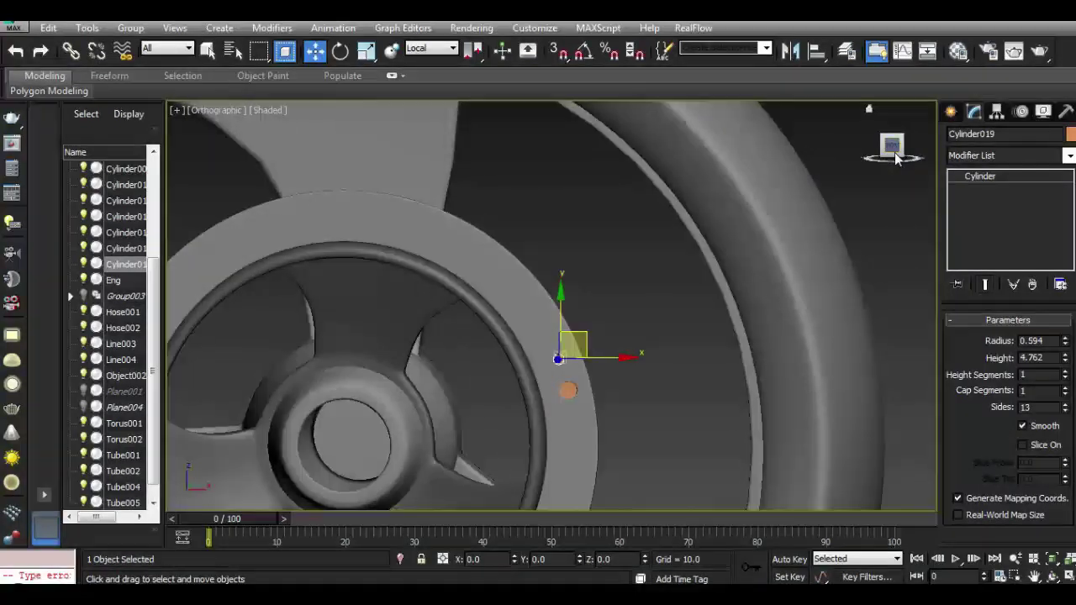
{"action": "left_click", "coordinate": [893, 148]}
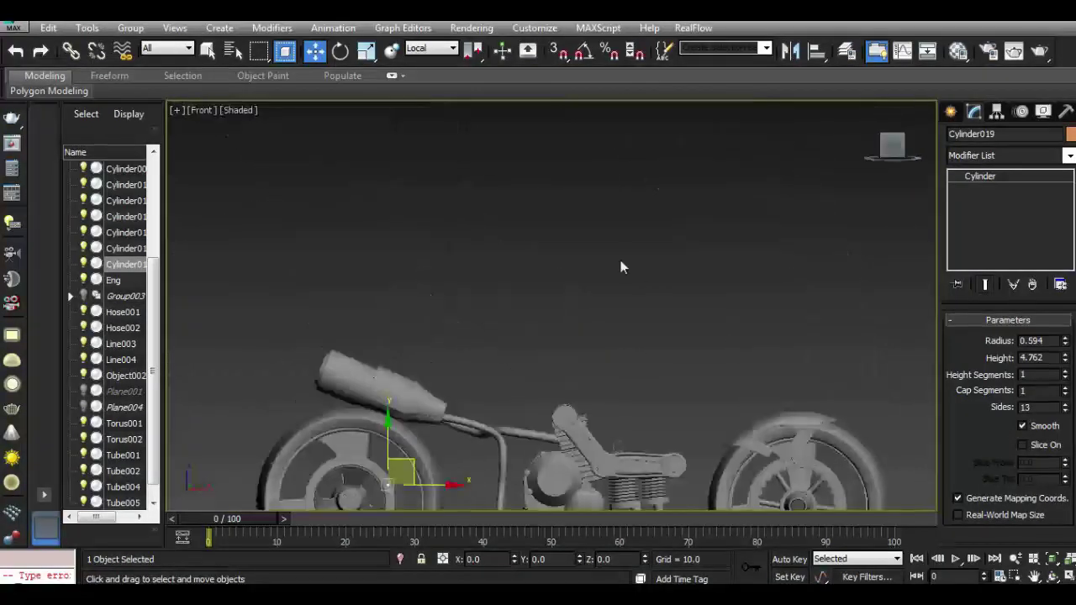
{"action": "left_click", "coordinate": [621, 263]}
{"action": "scroll", "coordinate": [496, 376], "scroll_direction": "up", "scroll_amount": 5}
{"action": "scroll", "coordinate": [527, 380], "scroll_direction": "up", "scroll_amount": 4}
{"action": "left_click", "coordinate": [540, 348]}
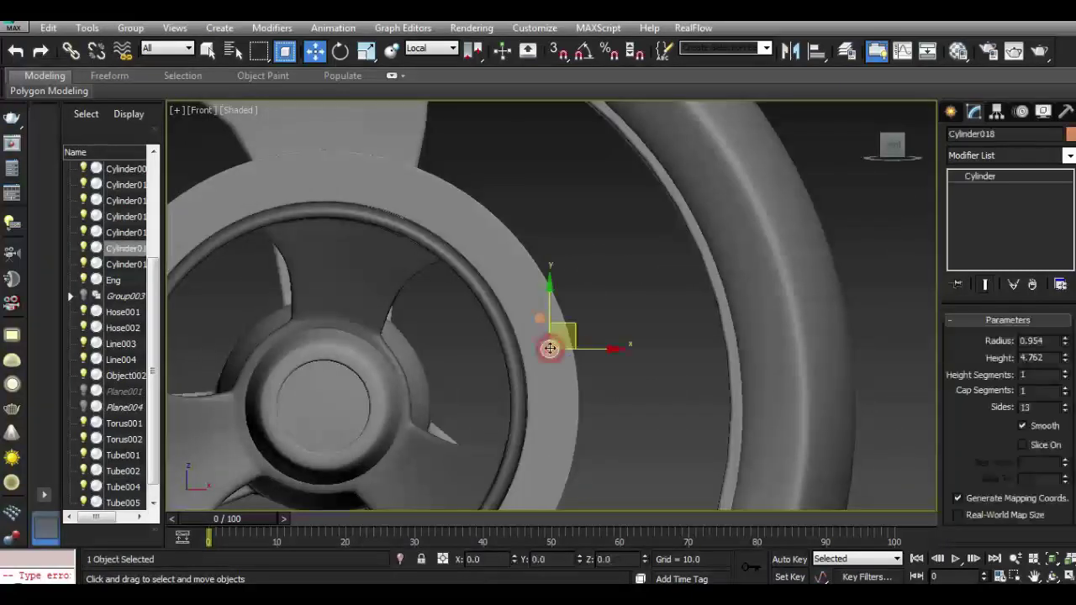
{"action": "left_click", "coordinate": [539, 317]}
{"action": "left_click_drag", "start_coordinate": [572, 318], "coordinate": [577, 318]}
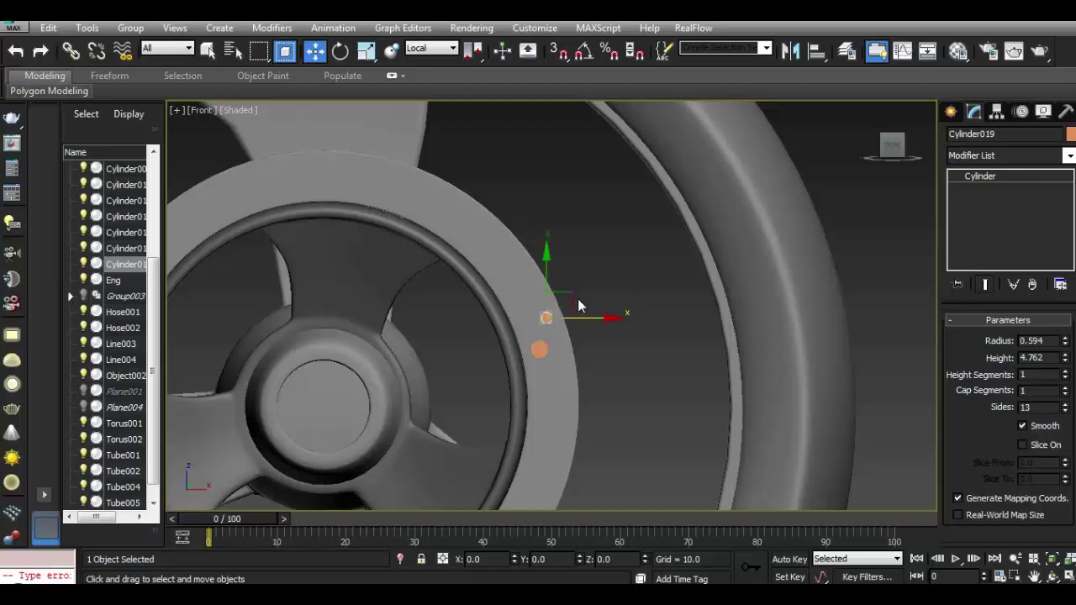
{"action": "left_click_drag", "start_coordinate": [578, 306], "coordinate": [515, 187], "text": "shift"}
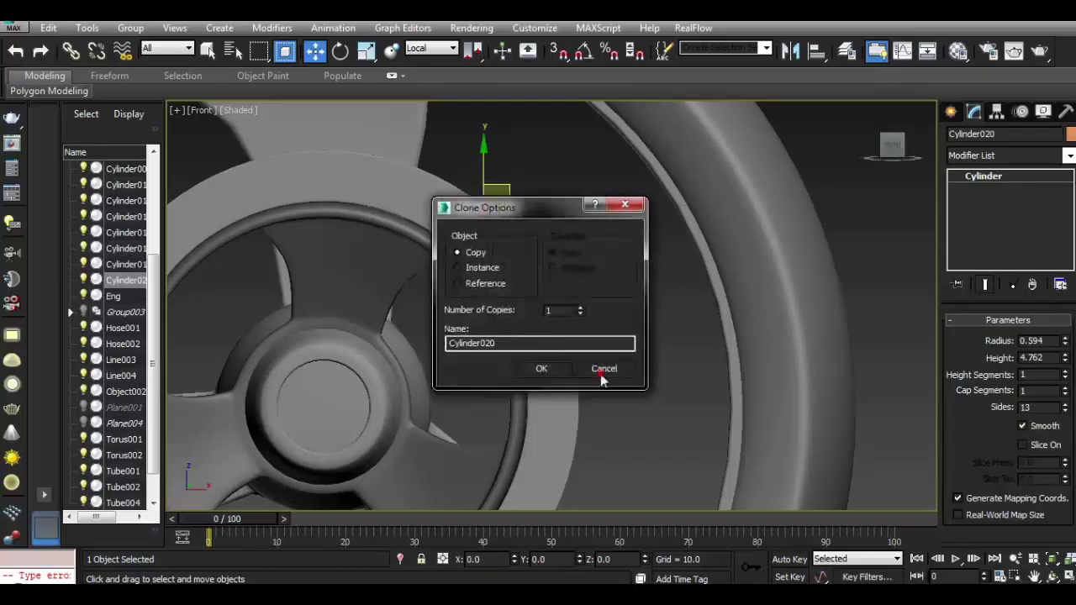
Cancel the extra clone and copy the selected pin pair further up the rim.
{"action": "left_click", "coordinate": [603, 368]}
{"action": "left_click", "coordinate": [539, 349], "text": "ctrl"}
{"action": "mouse_move", "coordinate": [571, 308]}
{"action": "left_mouse_down", "text": "shift"}
{"action": "mouse_move", "coordinate": [357, 171]}
{"action": "mouse_move", "coordinate": [315, 192]}
{"action": "left_mouse_up", "text": "shift"}
{"action": "left_click", "coordinate": [537, 368]}
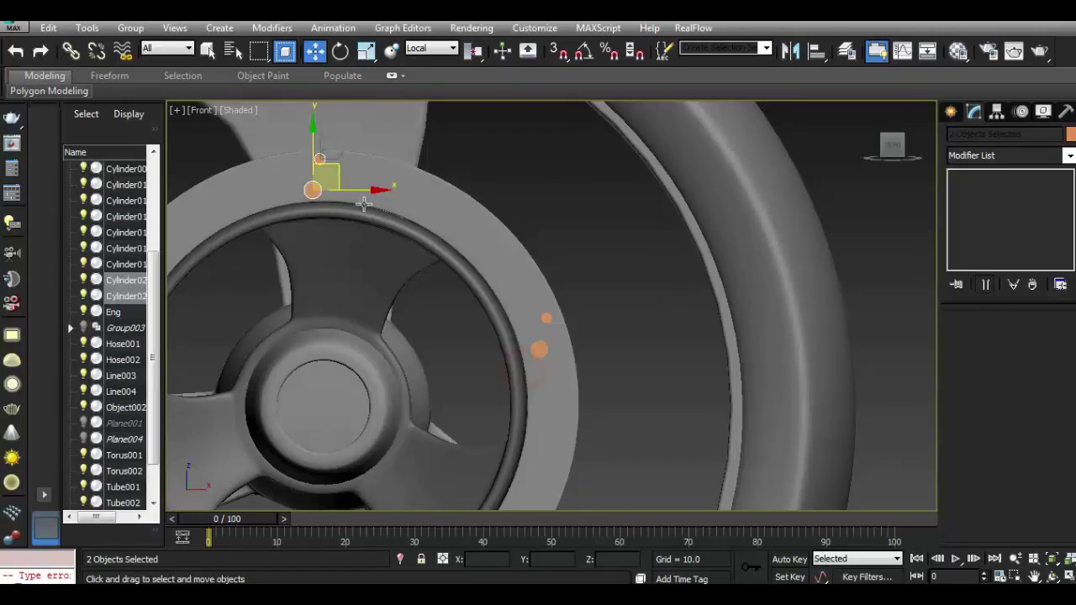
Clone a pin pair toward the lower left of the ring.
{"action": "left_click", "coordinate": [318, 191]}
{"action": "scroll", "coordinate": [546, 231], "scroll_direction": "down", "scroll_amount": 3}
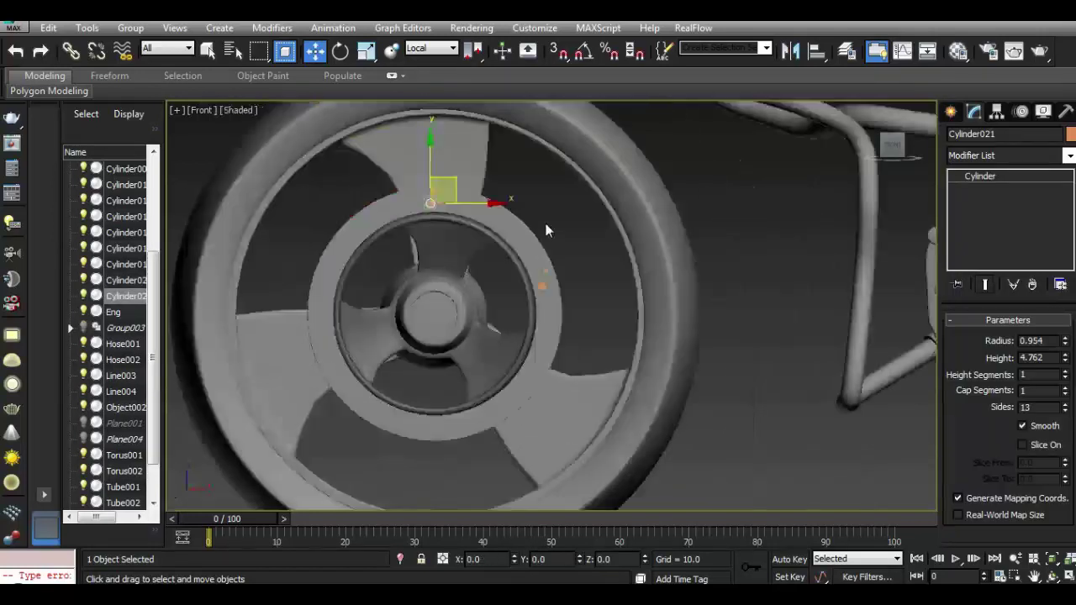
{"action": "scroll", "coordinate": [427, 217], "scroll_direction": "up", "scroll_amount": 4}
{"action": "left_click", "coordinate": [443, 212], "text": "ctrl"}
{"action": "scroll", "coordinate": [446, 202], "scroll_direction": "down", "scroll_amount": 1}
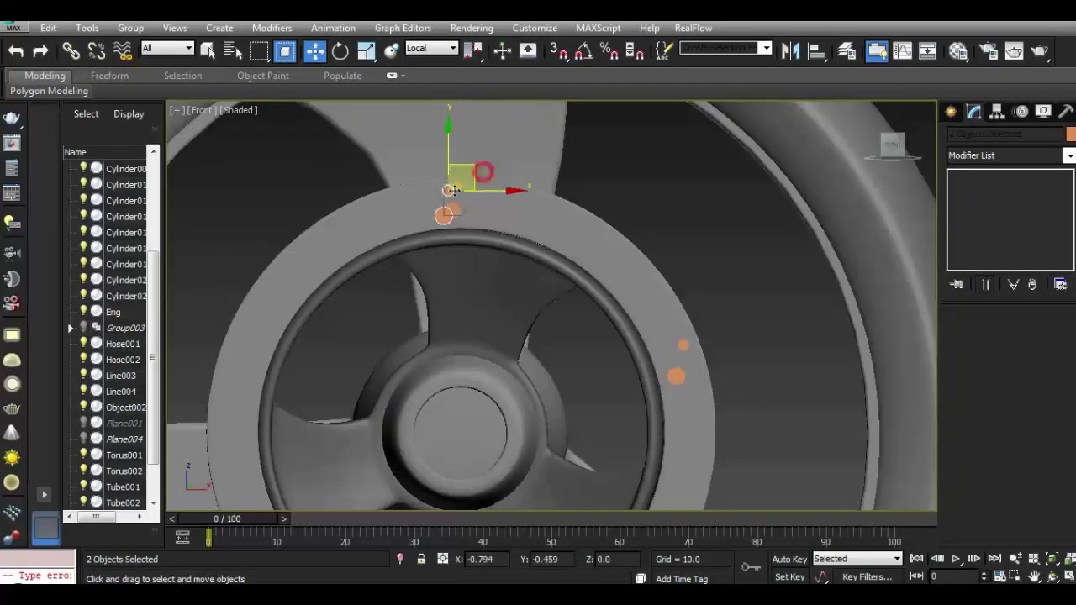
{"action": "left_click_drag", "start_coordinate": [452, 190], "coordinate": [237, 446], "text": "shift"}
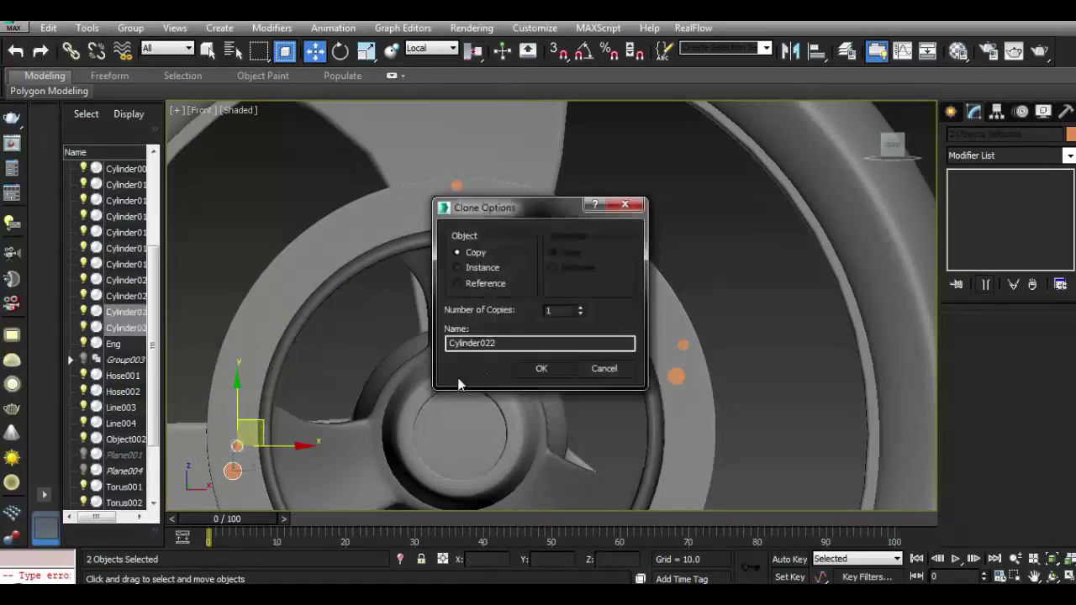
{"action": "left_click", "coordinate": [530, 368]}
Clone another pin pair and position it at the bottom of the ring.
{"action": "scroll", "coordinate": [372, 348], "scroll_direction": "down", "scroll_amount": 2}
{"action": "scroll", "coordinate": [351, 318], "scroll_direction": "up", "scroll_amount": 2}
{"action": "left_click_drag", "start_coordinate": [351, 317], "coordinate": [412, 474]}
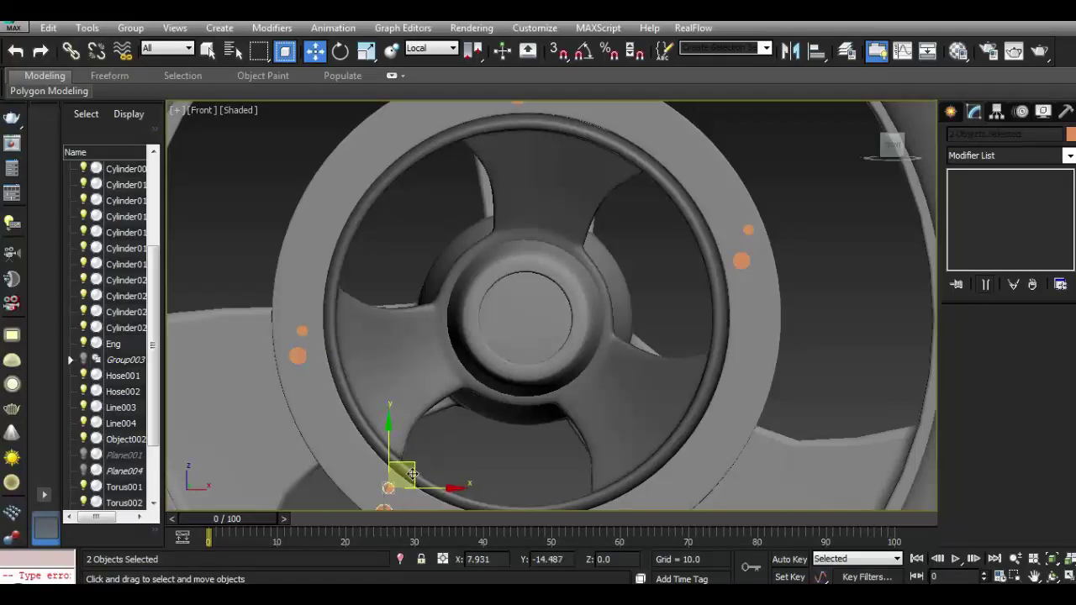
{"action": "left_click", "coordinate": [540, 368]}
{"action": "scroll", "coordinate": [851, 380], "scroll_direction": "up", "scroll_amount": 1}
{"action": "scroll", "coordinate": [431, 401], "scroll_direction": "down", "scroll_amount": 1}
{"action": "left_click_drag", "start_coordinate": [403, 385], "coordinate": [541, 429]}
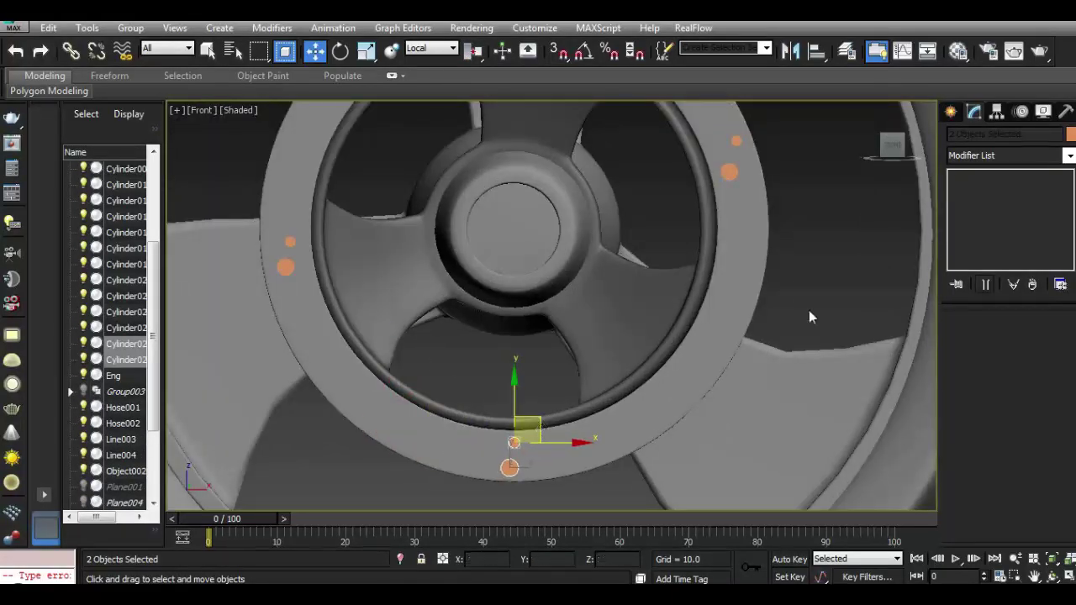
{"action": "left_click", "coordinate": [735, 301]}
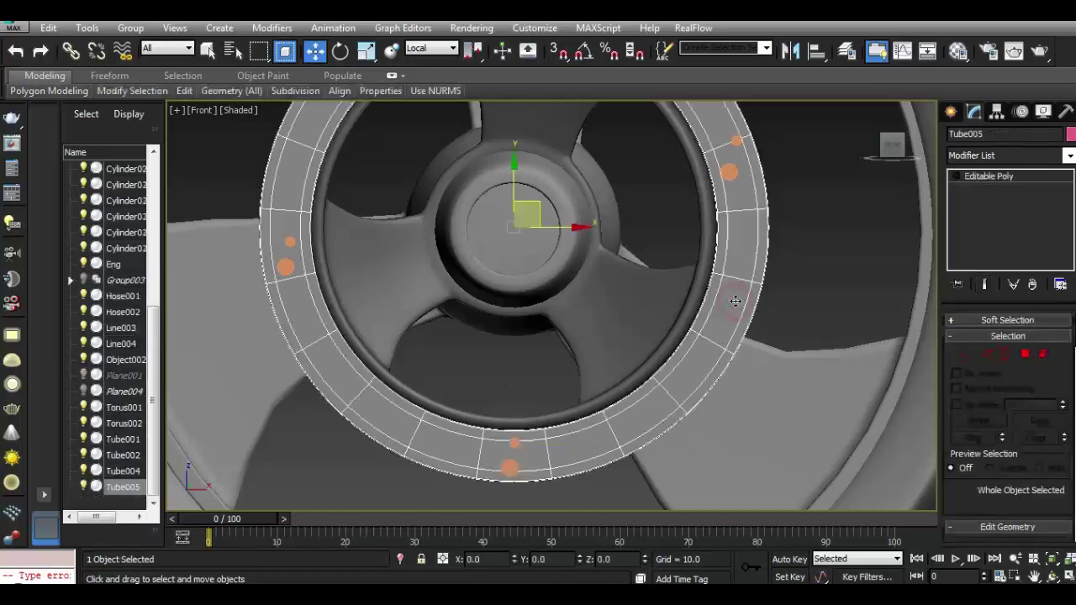
{"action": "left_click", "coordinate": [511, 468]}
Make the Cylinder024 pin a Boolean compound object with operand A highlighted.
{"action": "left_click", "coordinate": [951, 111]}
{"action": "left_click", "coordinate": [1009, 160]}
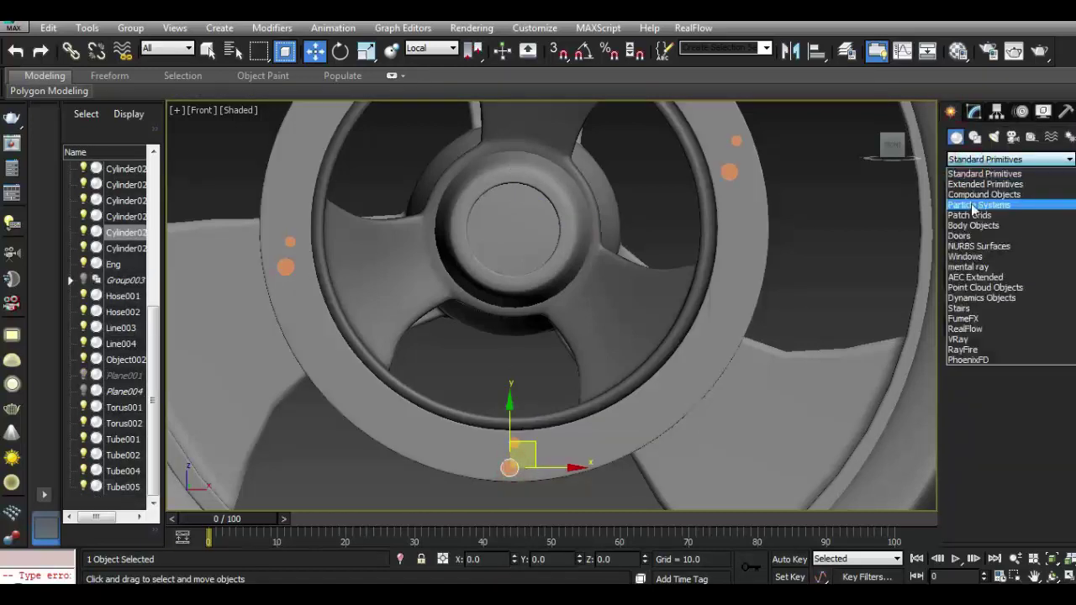
{"action": "left_click", "coordinate": [984, 195]}
{"action": "left_click", "coordinate": [978, 262]}
{"action": "left_click", "coordinate": [997, 470]}
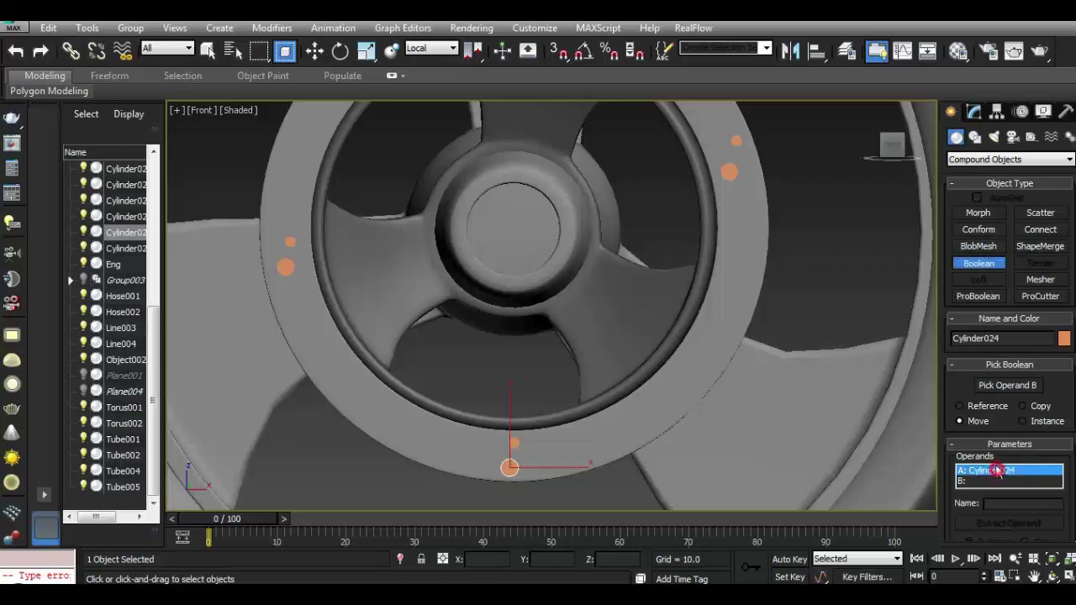
{"action": "scroll", "coordinate": [1012, 437], "scroll_direction": "down", "scroll_amount": 1}
{"action": "scroll", "coordinate": [1010, 378], "scroll_direction": "down", "scroll_amount": 1}
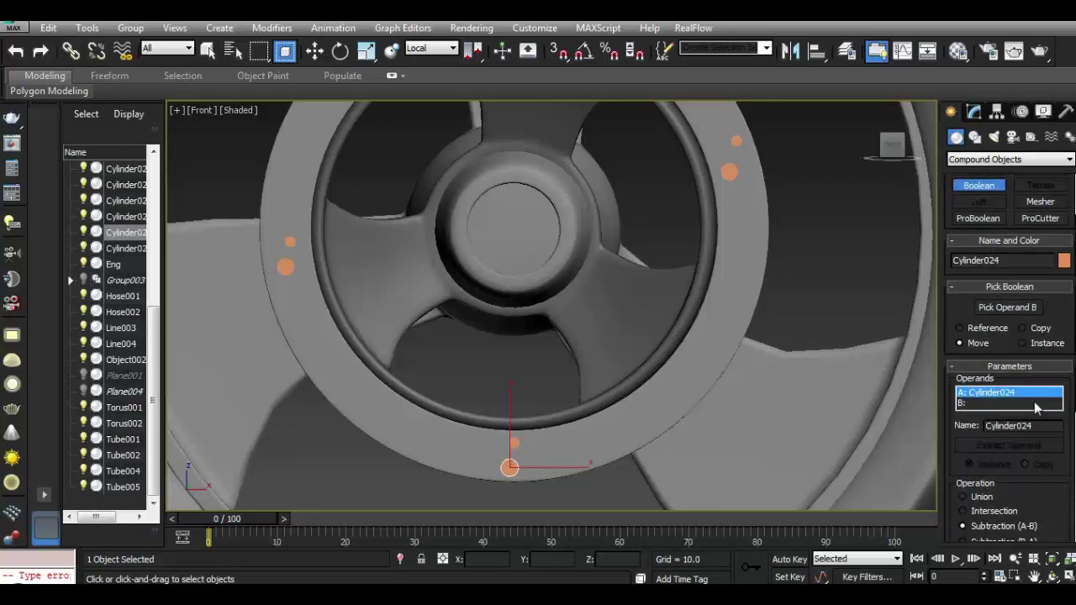
Pick Tube005 as operand B and set the Boolean to subtraction.
{"action": "left_click", "coordinate": [1022, 309]}
{"action": "left_click", "coordinate": [732, 294]}
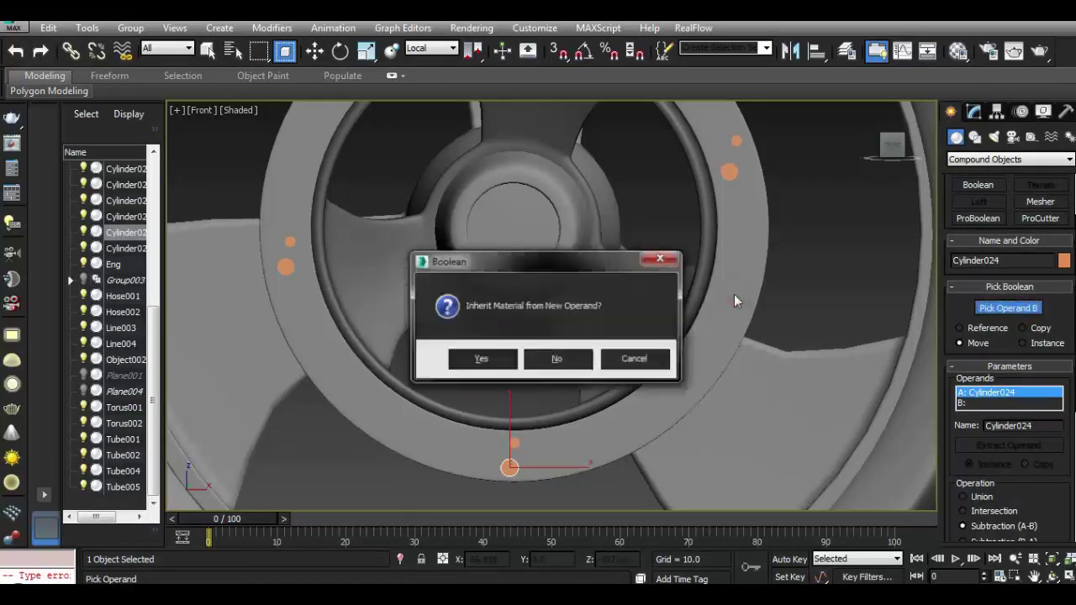
{"action": "left_click", "coordinate": [476, 357]}
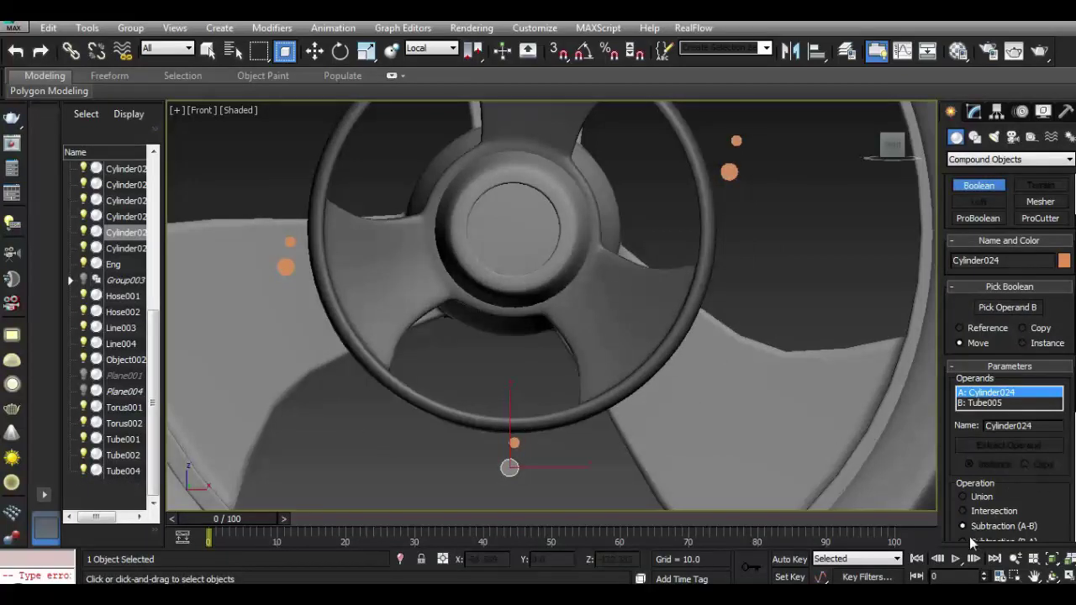
{"action": "scroll", "coordinate": [971, 505], "scroll_direction": "down", "scroll_amount": 1}
{"action": "left_click", "coordinate": [963, 448]}
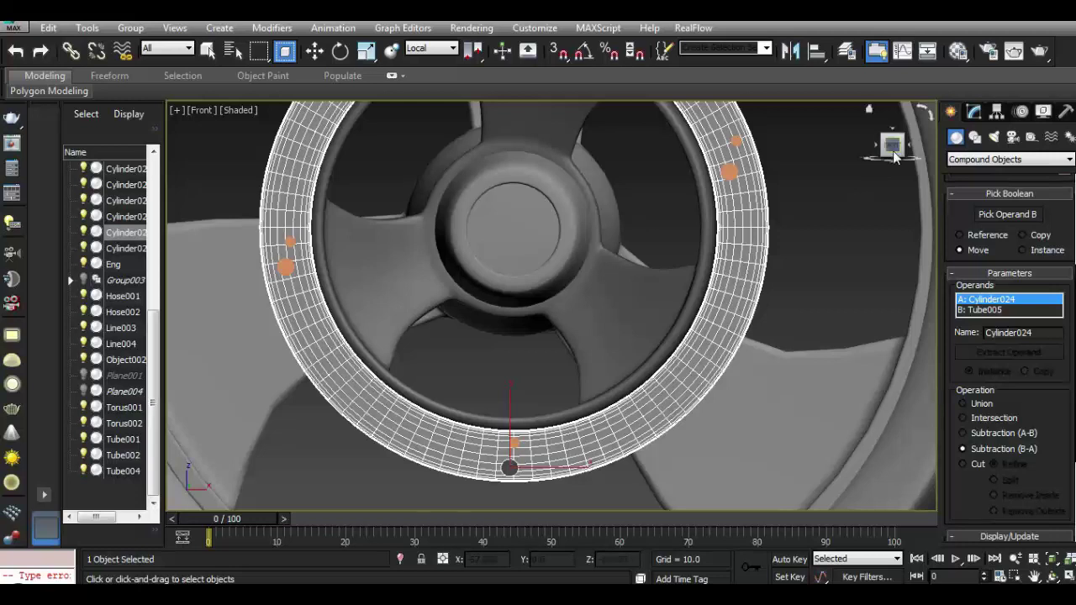
{"action": "left_click_drag", "start_coordinate": [896, 155], "coordinate": [921, 151]}
Undo the trial subtraction and ring pick, leaving only operand A.
{"action": "left_click", "coordinate": [15, 52]}
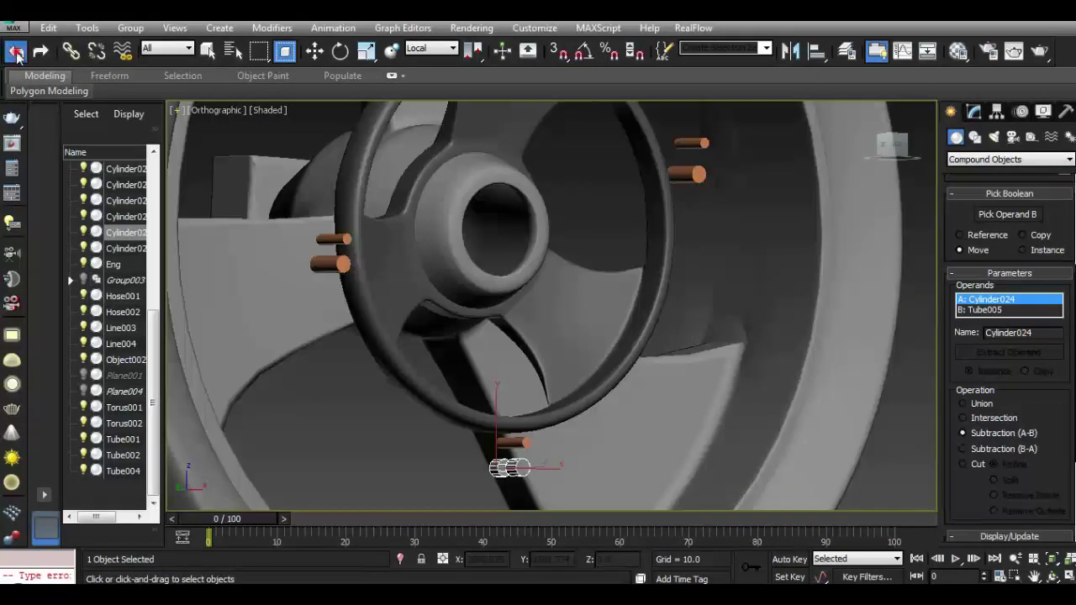
{"action": "left_click", "coordinate": [16, 52]}
{"action": "left_click", "coordinate": [977, 310]}
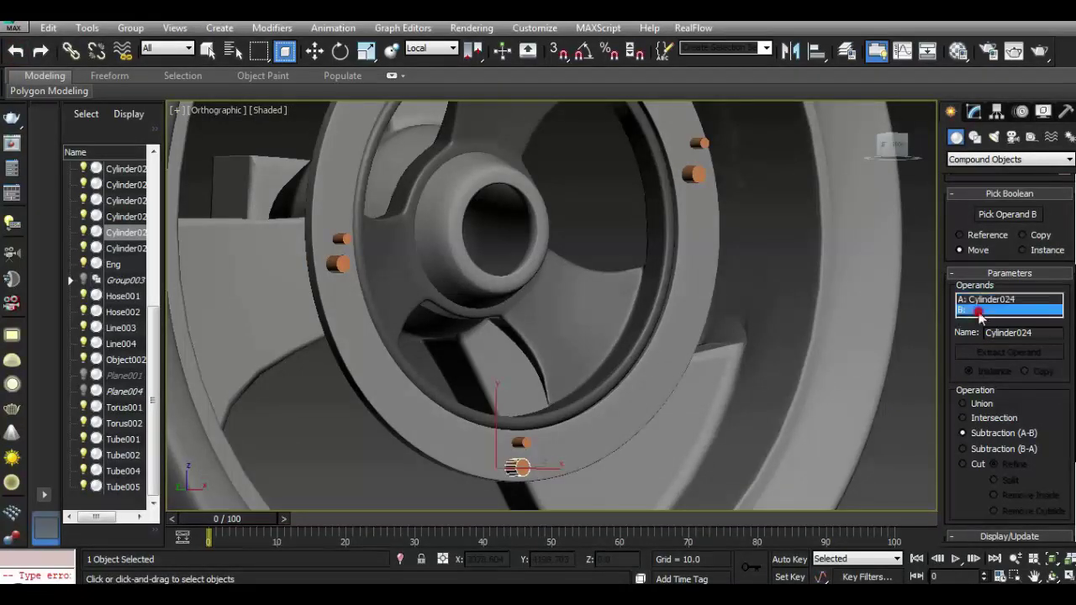
{"action": "key", "text": "w"}
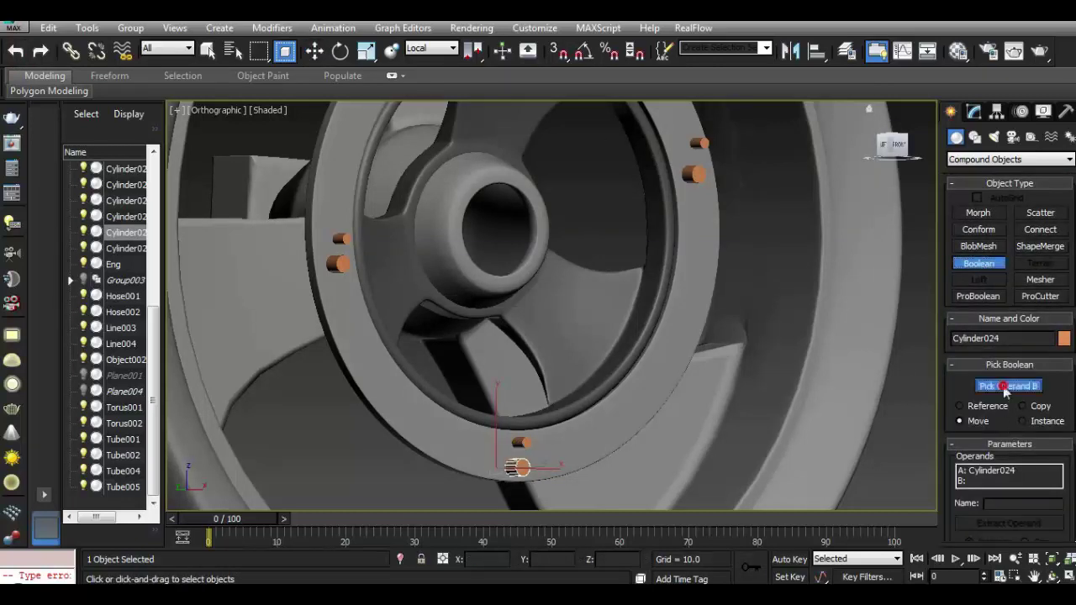
{"action": "left_click", "coordinate": [1003, 385]}
{"action": "left_click", "coordinate": [1008, 385]}
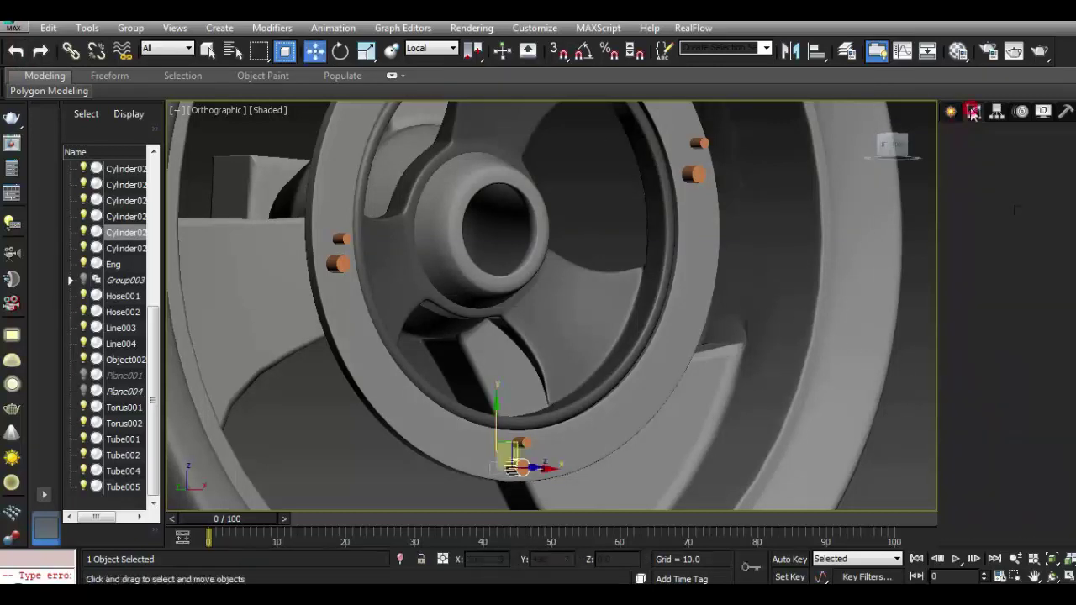
Convert the Boolean pin object Cylinder024 to an Editable Poly.
{"action": "right_click", "coordinate": [512, 326]}
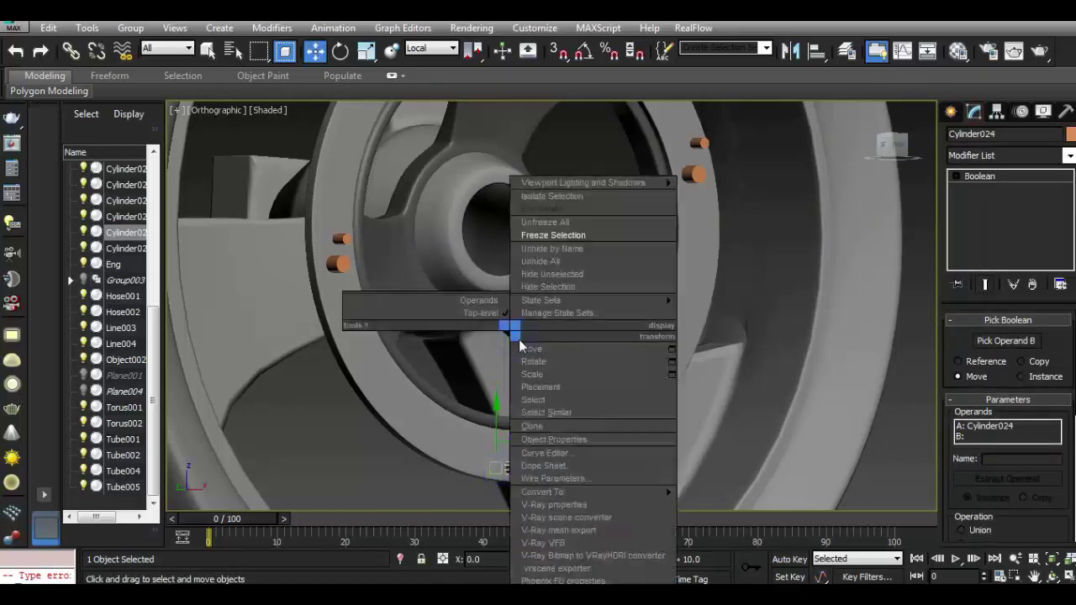
{"action": "left_click", "coordinate": [732, 504]}
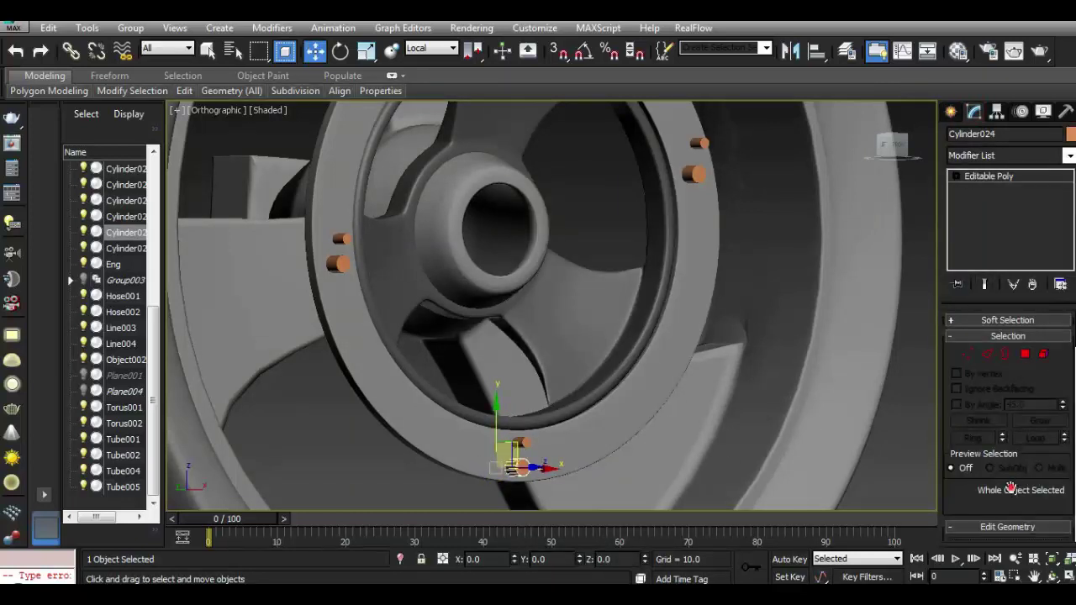
{"action": "scroll", "coordinate": [1011, 487], "scroll_direction": "down", "scroll_amount": 3}
Attach the remaining pin cylinders around the ring into Cylinder024.
{"action": "left_click", "coordinate": [971, 525]}
{"action": "left_click", "coordinate": [520, 443]}
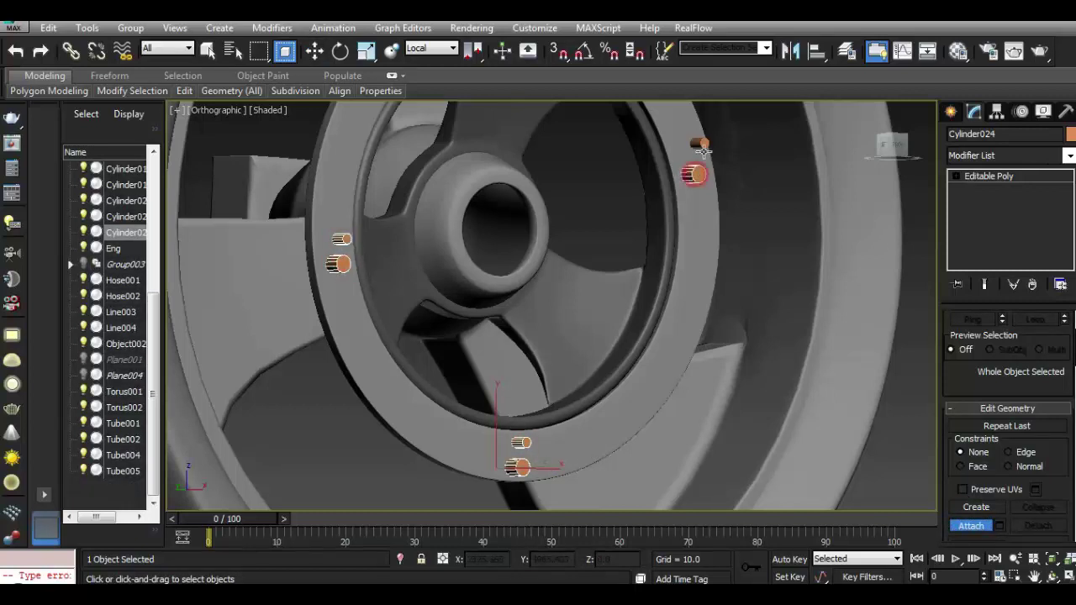
{"action": "middle_click_drag", "start_coordinate": [683, 259], "coordinate": [586, 138], "text": "alt"}
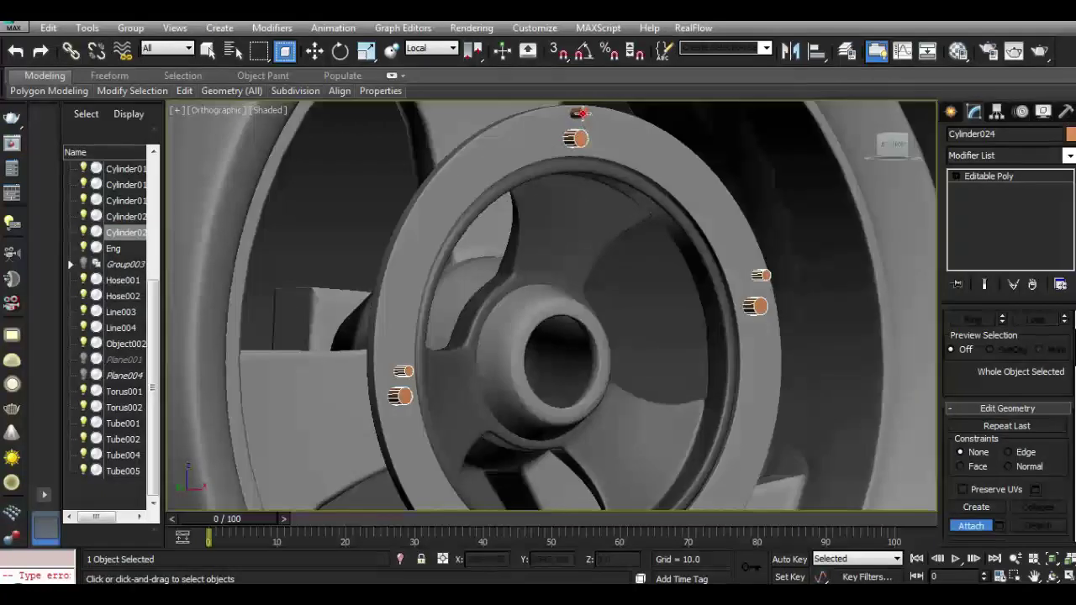
{"action": "scroll", "coordinate": [581, 113], "scroll_direction": "down", "scroll_amount": 3}
{"action": "left_click", "coordinate": [971, 525]}
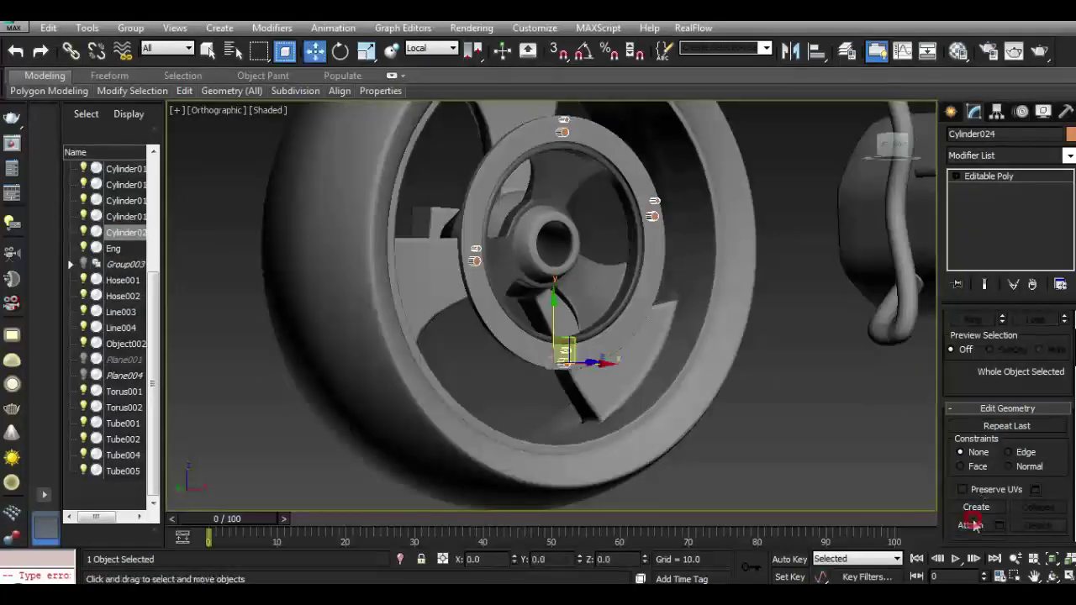
{"action": "left_click", "coordinate": [793, 317]}
{"action": "scroll", "coordinate": [598, 164], "scroll_direction": "up", "scroll_amount": 3}
Boolean-subtract the combined Cylinder024 pins from the Tube005 disc ring.
{"action": "left_click", "coordinate": [705, 266]}
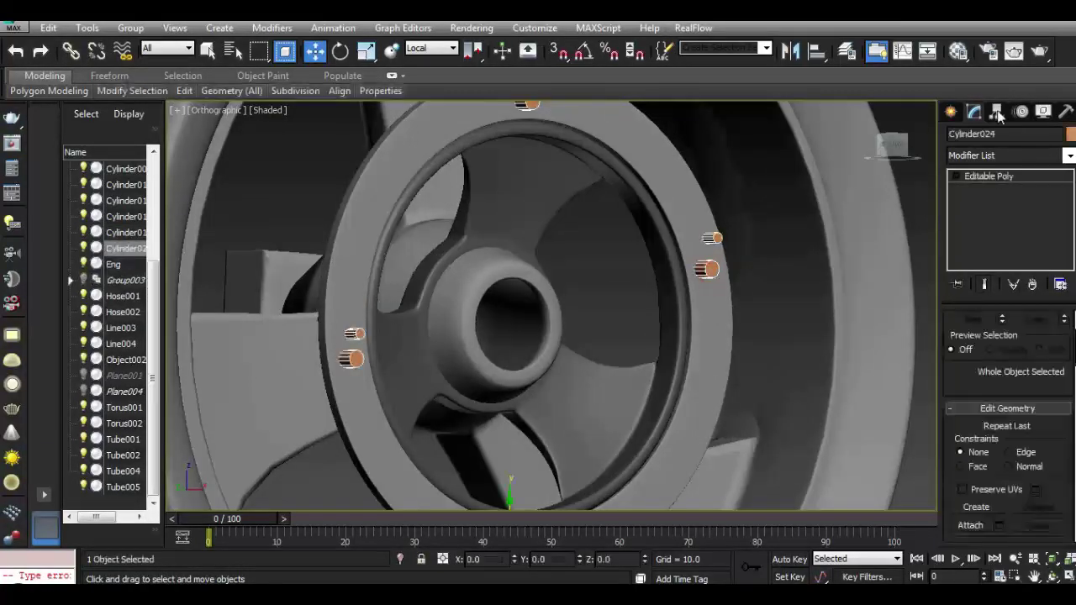
{"action": "left_click", "coordinate": [951, 112]}
{"action": "left_click", "coordinate": [978, 263]}
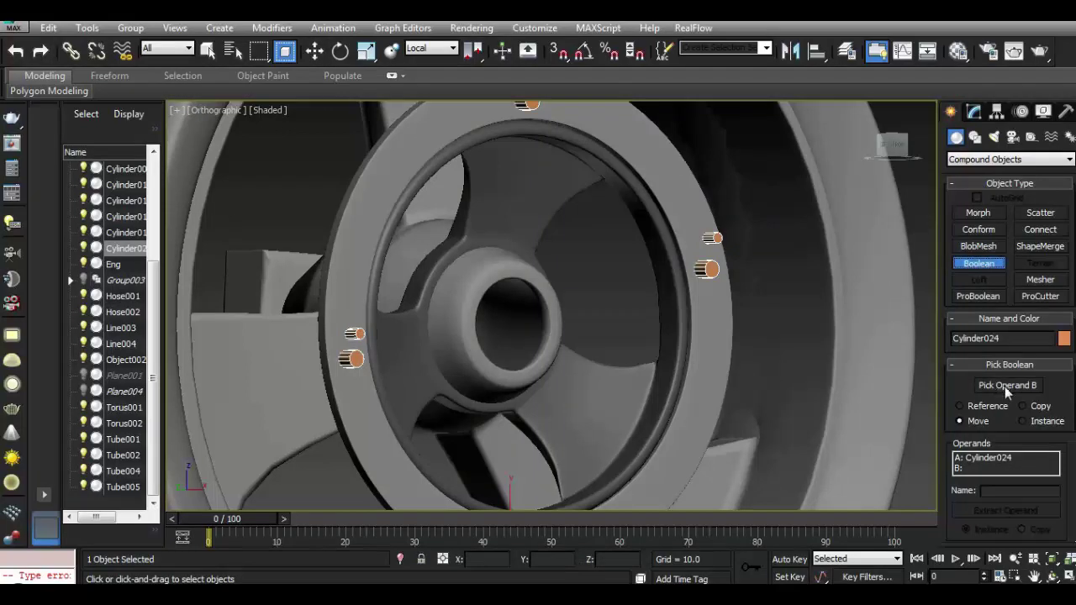
{"action": "left_click", "coordinate": [1005, 386]}
{"action": "left_click", "coordinate": [829, 377]}
{"action": "left_click", "coordinate": [490, 359]}
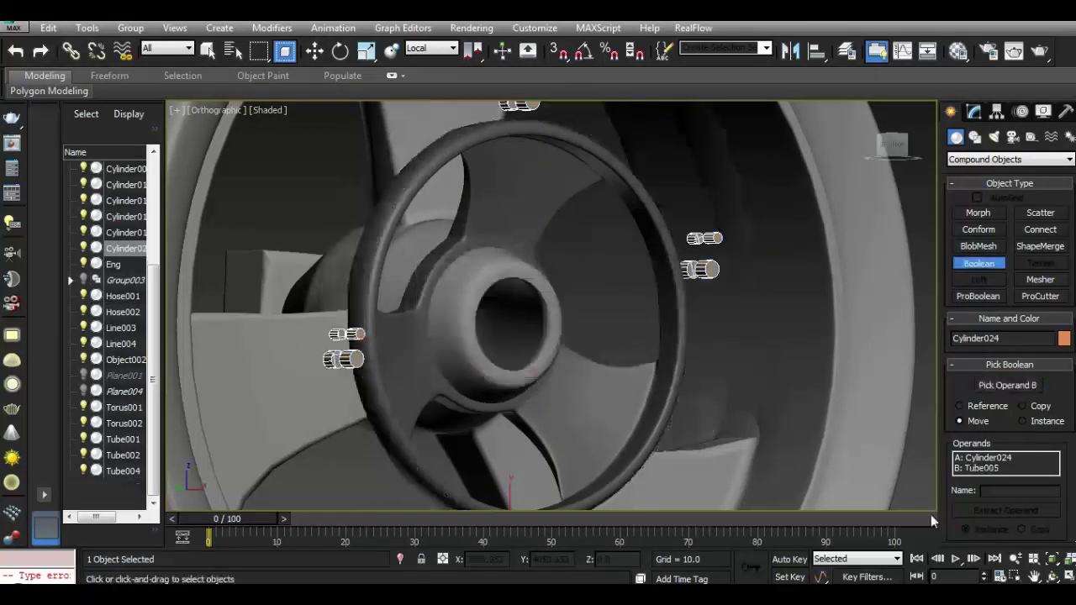
{"action": "scroll", "coordinate": [1008, 490], "scroll_direction": "down", "scroll_amount": 3}
{"action": "left_click", "coordinate": [990, 496]}
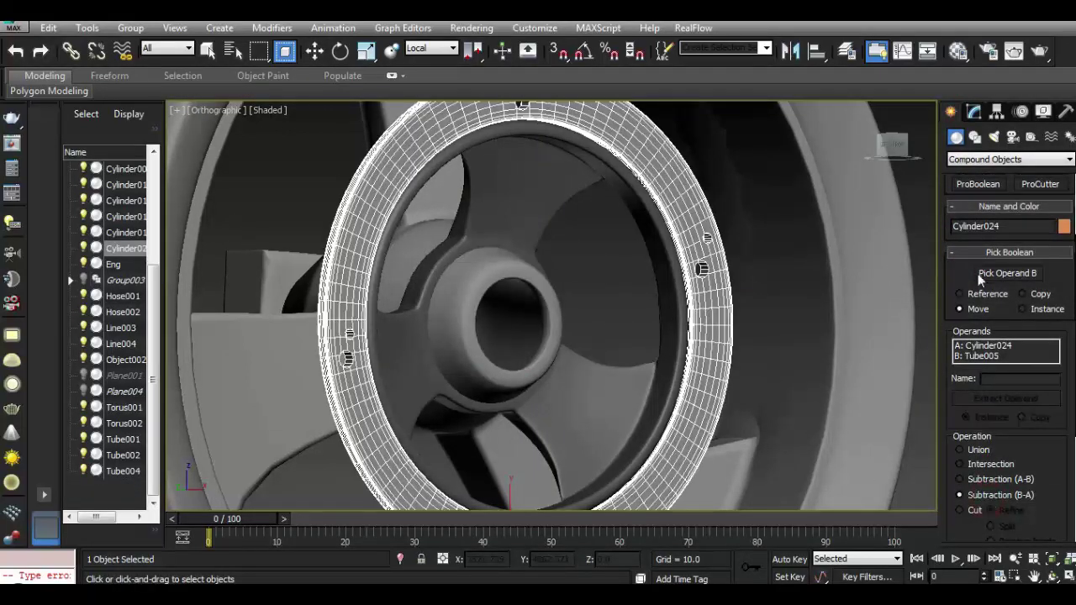
Select another object and orbit the view around the wheel toward the engine and hoses.
{"action": "left_click", "coordinate": [974, 112]}
{"action": "key", "text": "w"}
{"action": "left_click", "coordinate": [791, 220]}
{"action": "mouse_move", "coordinate": [905, 227]}
{"action": "middle_mouse_down", "text": "alt"}
{"action": "mouse_move", "coordinate": [776, 288]}
{"action": "mouse_move", "coordinate": [824, 276]}
{"action": "middle_mouse_up", "text": "alt"}
{"action": "left_click_drag", "start_coordinate": [895, 145], "coordinate": [806, 162]}
{"action": "mouse_move", "coordinate": [805, 156]}
{"action": "middle_mouse_down", "text": "alt"}
{"action": "mouse_move", "coordinate": [782, 164]}
{"action": "mouse_move", "coordinate": [794, 180]}
{"action": "mouse_move", "coordinate": [764, 178]}
{"action": "mouse_move", "coordinate": [780, 163]}
{"action": "mouse_move", "coordinate": [236, 158]}
{"action": "mouse_move", "coordinate": [306, 161]}
{"action": "mouse_move", "coordinate": [594, 322]}
{"action": "middle_mouse_up", "text": "alt"}
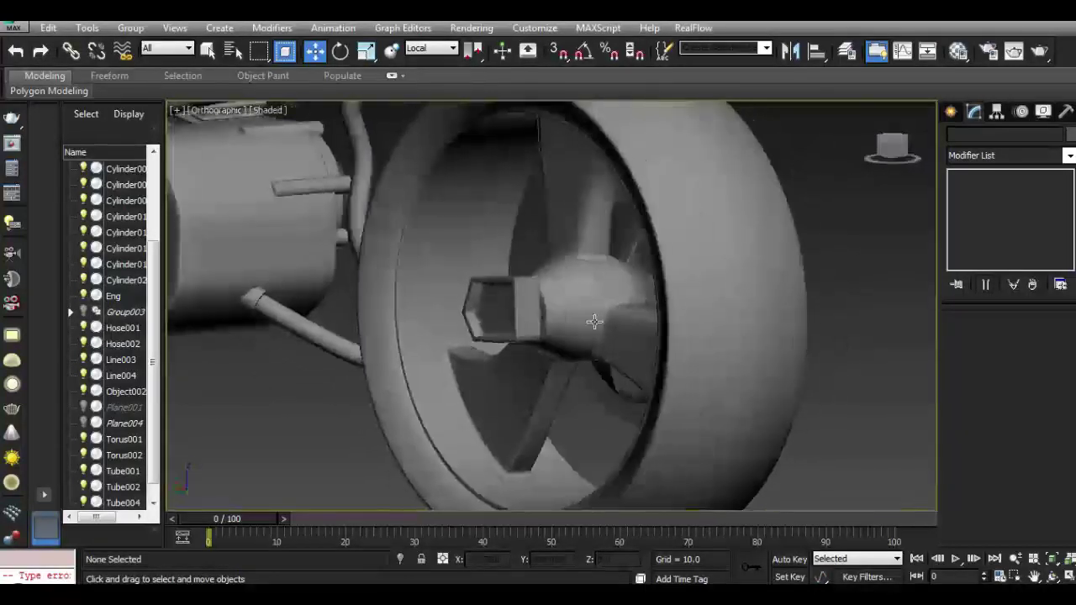
Hide the hex nut at the hub and clear the selection.
{"action": "left_click", "coordinate": [509, 291]}
{"action": "left_click", "coordinate": [83, 200]}
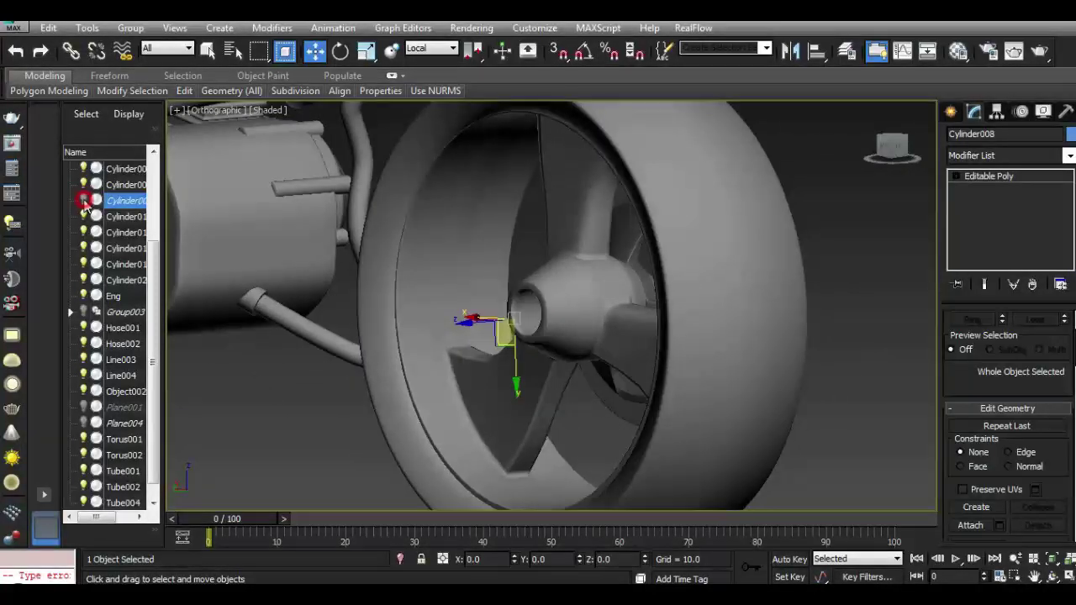
{"action": "left_click", "coordinate": [838, 243]}
{"action": "mouse_move", "coordinate": [838, 243]}
{"action": "middle_mouse_down", "text": "alt"}
{"action": "mouse_move", "coordinate": [773, 149]}
{"action": "mouse_move", "coordinate": [703, 148]}
{"action": "mouse_move", "coordinate": [749, 139]}
{"action": "middle_mouse_up", "text": "alt"}
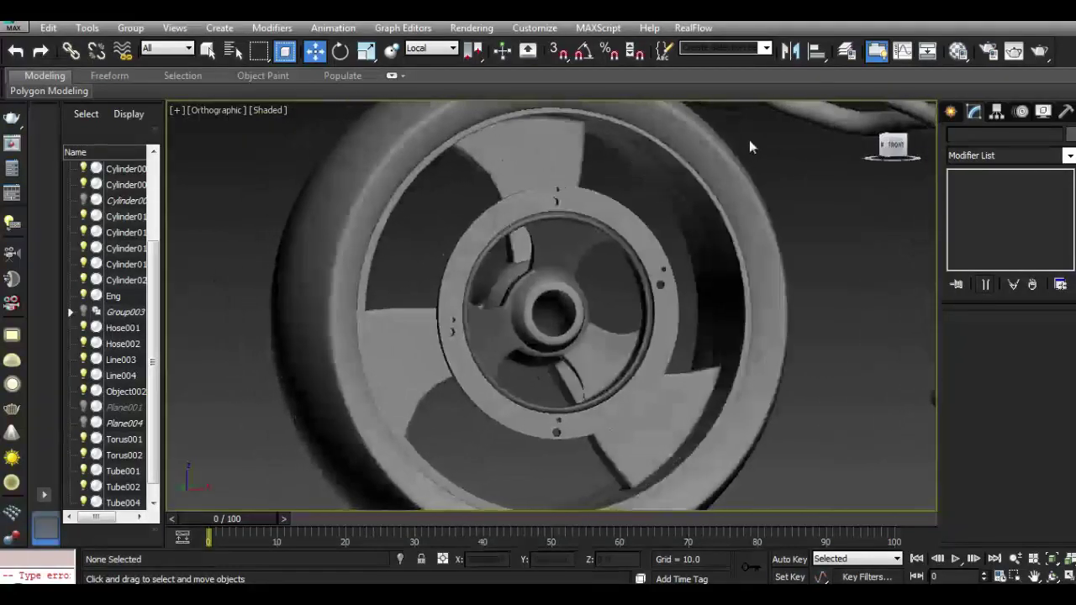
Switch the viewport to the Back view and zoom in on the wheel hub.
{"action": "scroll", "coordinate": [183, 151], "scroll_direction": "up", "scroll_amount": 2}
{"action": "left_click", "coordinate": [216, 110]}
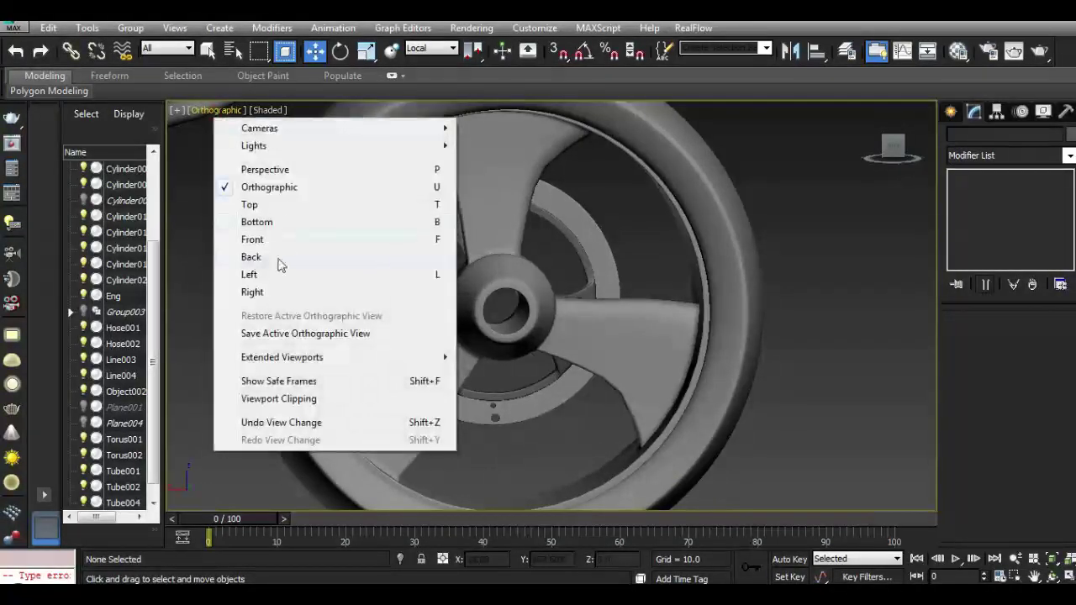
{"action": "left_click", "coordinate": [262, 259]}
{"action": "scroll", "coordinate": [527, 274], "scroll_direction": "down", "scroll_amount": 2}
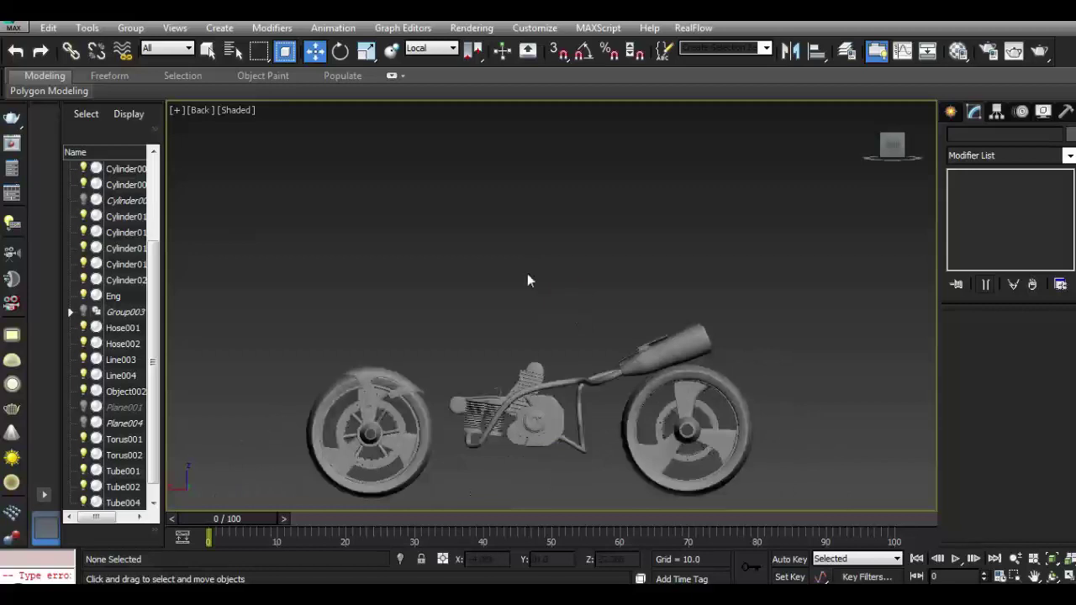
{"action": "scroll", "coordinate": [698, 476], "scroll_direction": "up", "scroll_amount": 3}
{"action": "scroll", "coordinate": [691, 332], "scroll_direction": "up", "scroll_amount": 2}
{"action": "scroll", "coordinate": [691, 332], "scroll_direction": "up", "scroll_amount": 2}
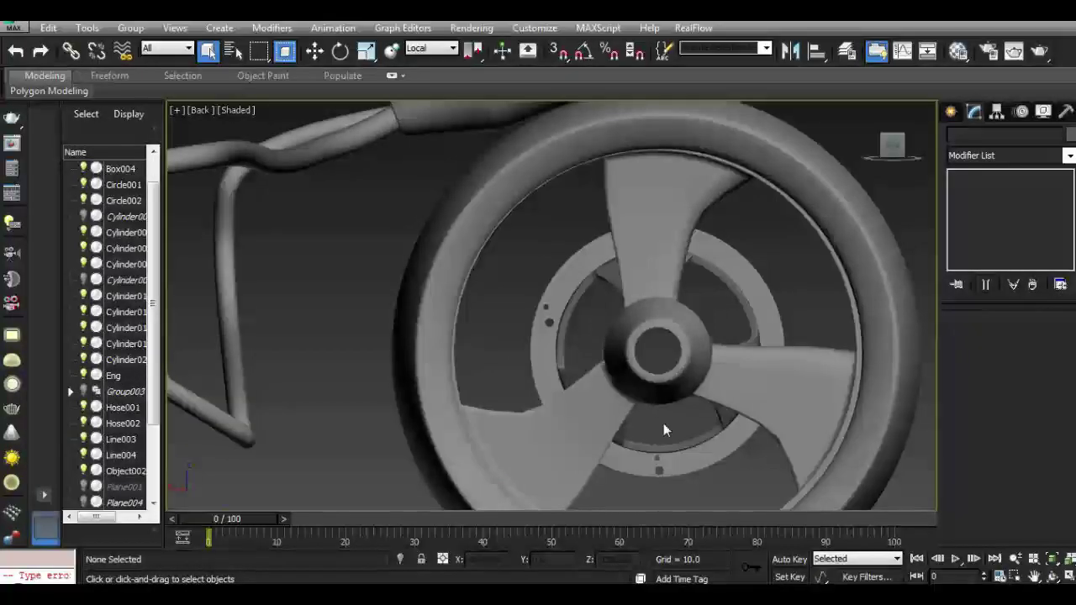
{"action": "scroll", "coordinate": [624, 396], "scroll_direction": "down", "scroll_amount": 3}
{"action": "scroll", "coordinate": [639, 386], "scroll_direction": "up", "scroll_amount": 3}
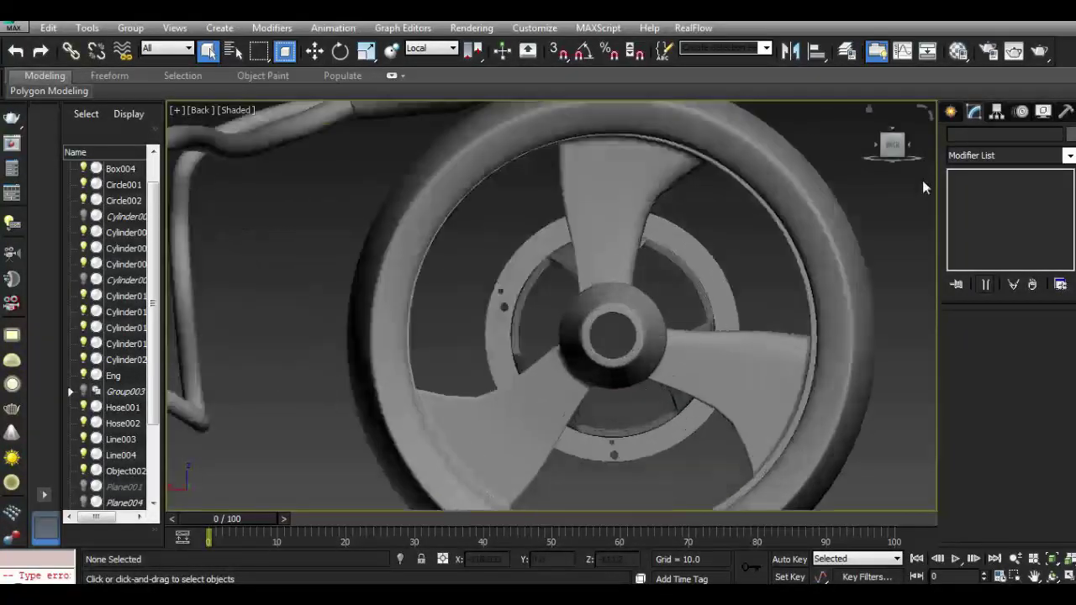
{"action": "left_click", "coordinate": [949, 111]}
Draw a Standard Primitives tube (radii 23.64 and 19.059) around the hub centre.
{"action": "left_click", "coordinate": [967, 159]}
{"action": "left_click", "coordinate": [967, 175]}
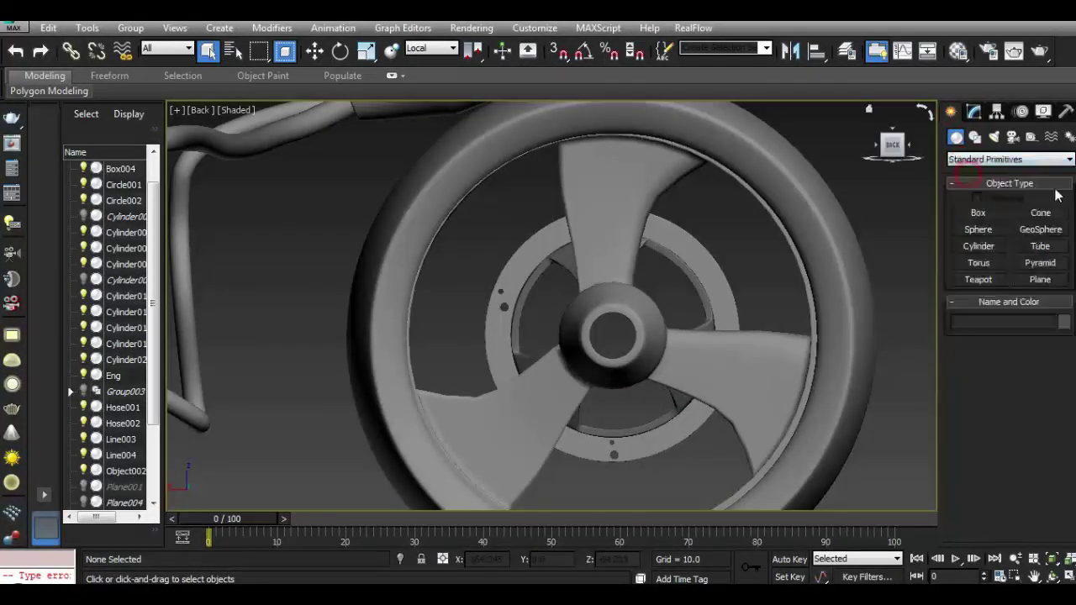
{"action": "left_click", "coordinate": [1039, 247]}
{"action": "mouse_move", "coordinate": [653, 360]}
{"action": "left_mouse_down"}
{"action": "mouse_move", "coordinate": [741, 397]}
{"action": "mouse_move", "coordinate": [725, 393]}
{"action": "left_mouse_up"}
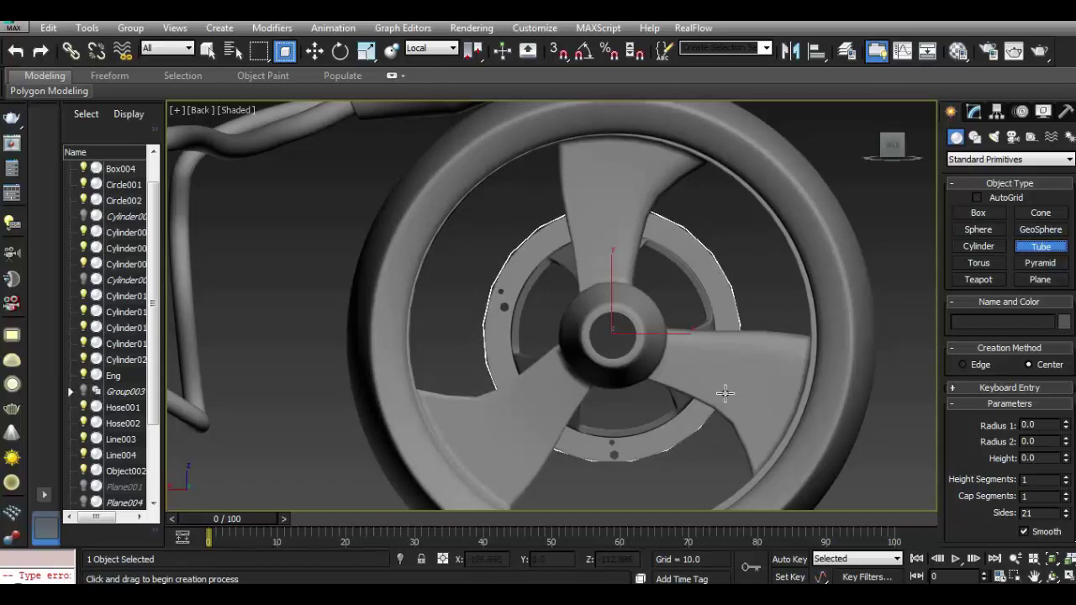
{"action": "left_click", "coordinate": [724, 392]}
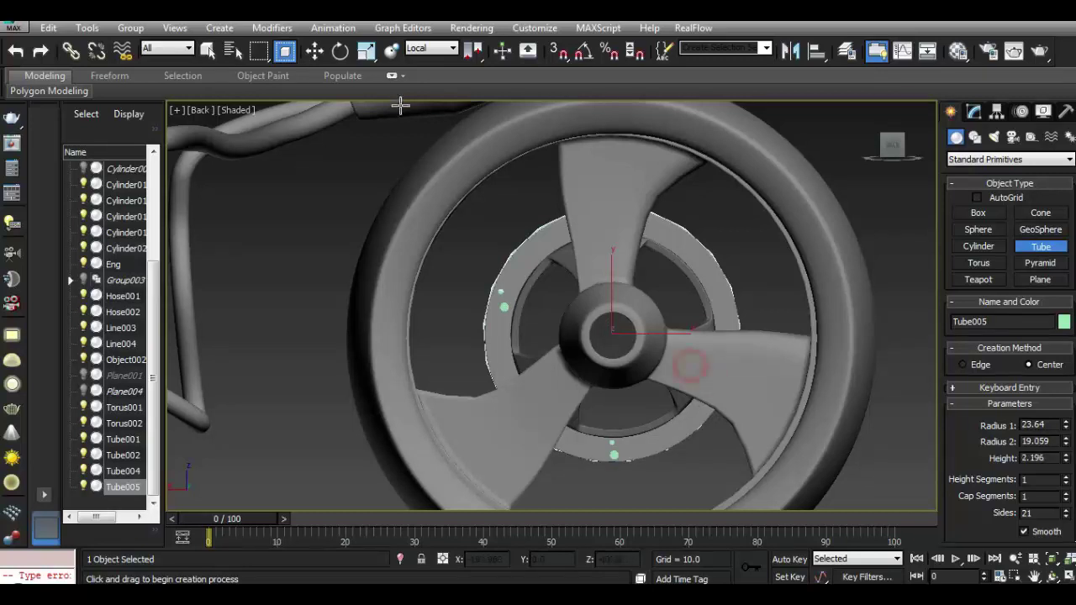
Move Tube005 in until it sits flush against the wheel hub face.
{"action": "left_click", "coordinate": [314, 52]}
{"action": "mouse_move", "coordinate": [740, 185]}
{"action": "middle_mouse_down", "text": "alt"}
{"action": "mouse_move", "coordinate": [777, 148]}
{"action": "mouse_move", "coordinate": [504, 302]}
{"action": "middle_mouse_up", "text": "alt"}
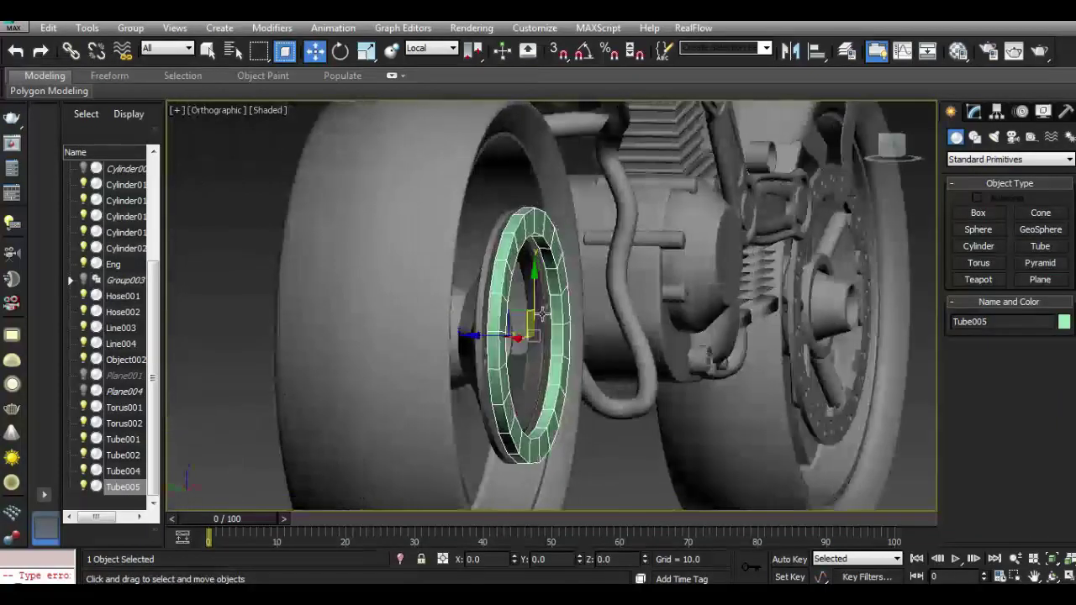
{"action": "left_click_drag", "start_coordinate": [474, 328], "coordinate": [356, 300]}
{"action": "middle_click_drag", "start_coordinate": [355, 300], "coordinate": [435, 359], "text": "alt"}
{"action": "left_click_drag", "start_coordinate": [435, 360], "coordinate": [402, 366]}
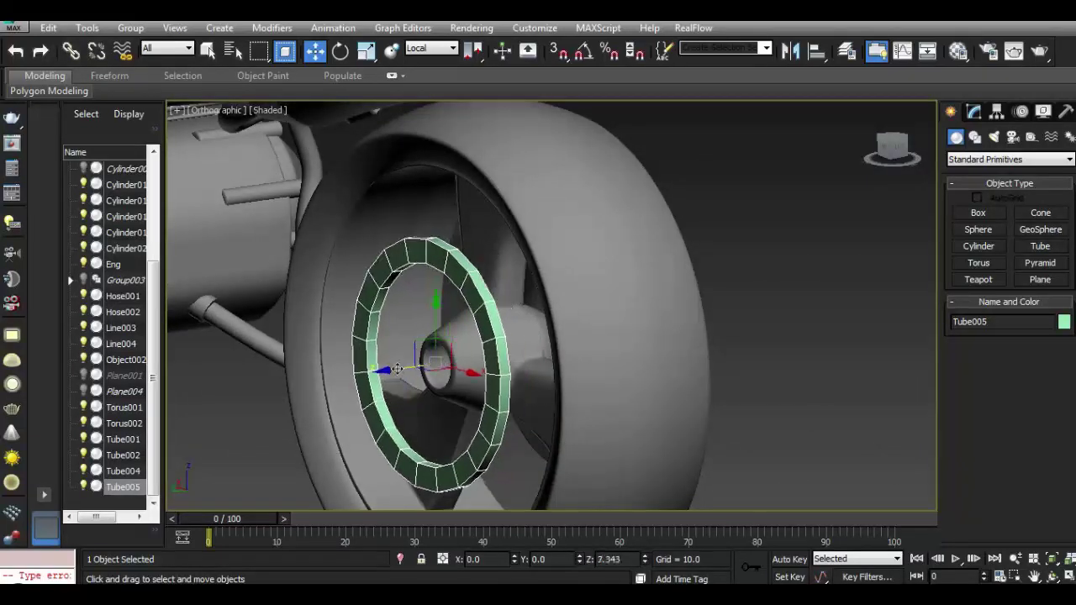
{"action": "left_click_drag", "start_coordinate": [888, 163], "coordinate": [840, 152]}
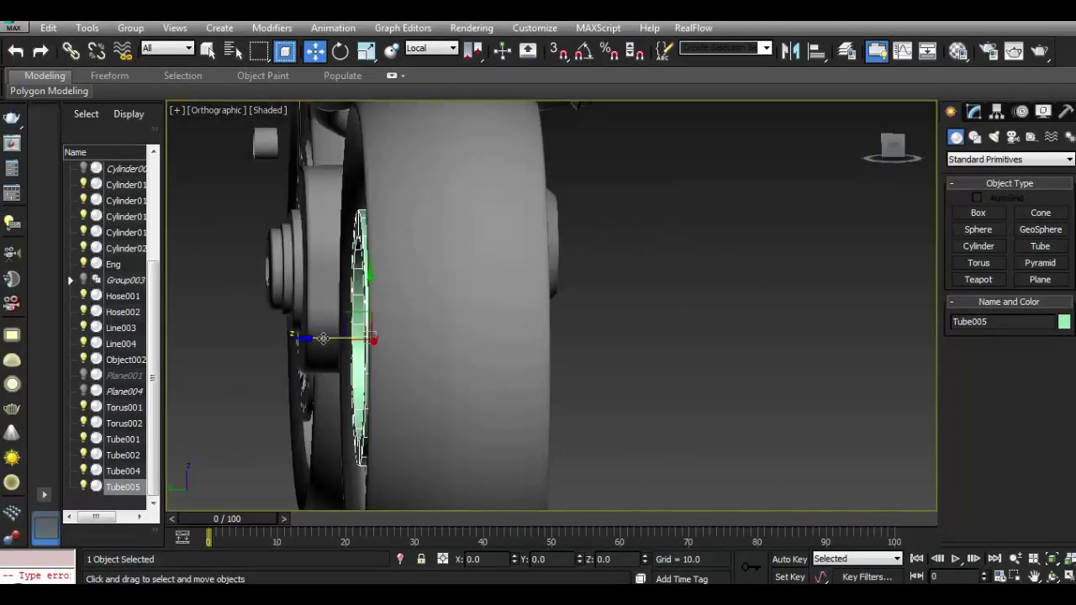
{"action": "left_click_drag", "start_coordinate": [323, 338], "coordinate": [283, 340]}
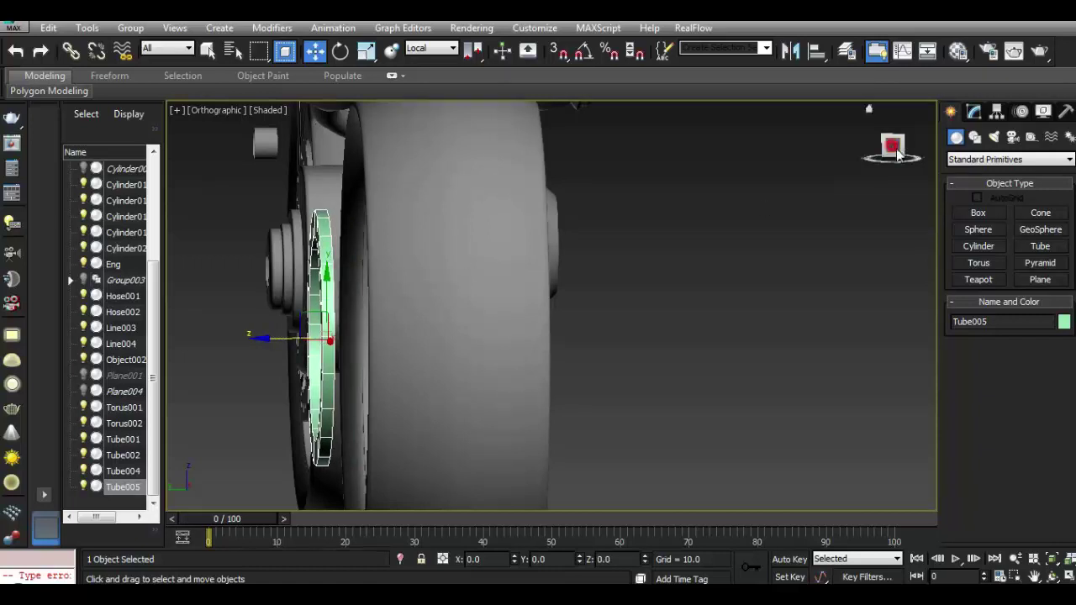
{"action": "left_click", "coordinate": [893, 149]}
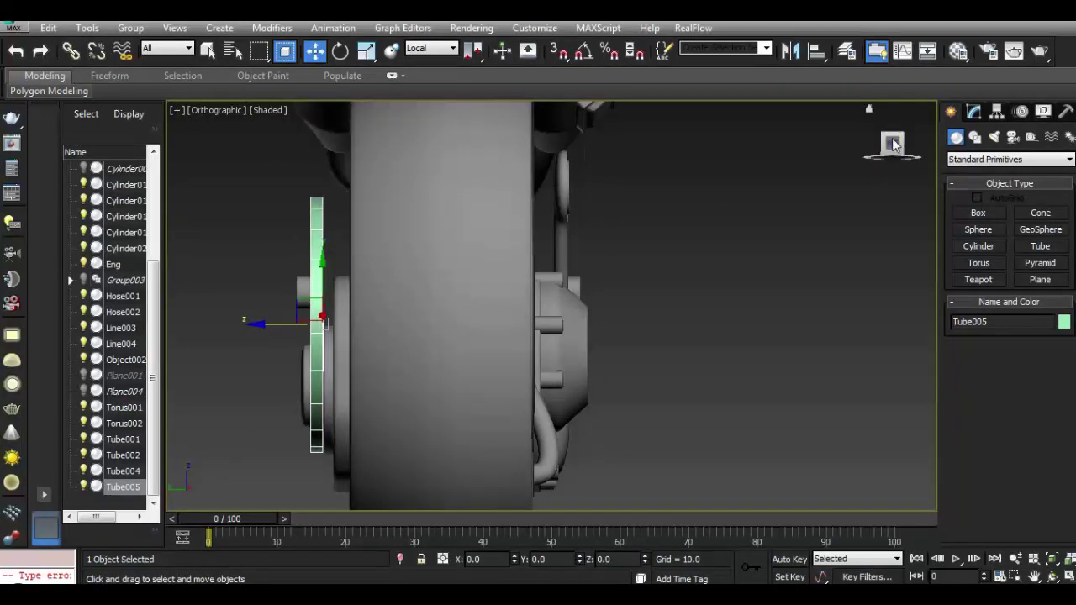
{"action": "left_click_drag", "start_coordinate": [894, 145], "coordinate": [239, 142]}
Switch to the Back view, deselect everything, and briefly open the Material Editor.
{"action": "left_click", "coordinate": [217, 111]}
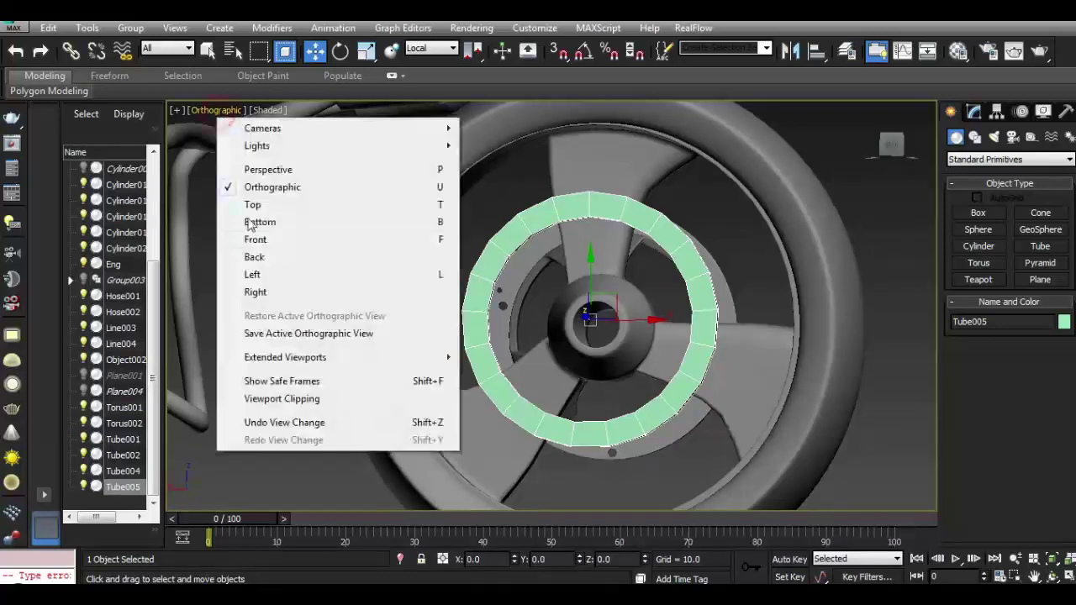
{"action": "left_click", "coordinate": [254, 258]}
{"action": "left_click", "coordinate": [494, 309]}
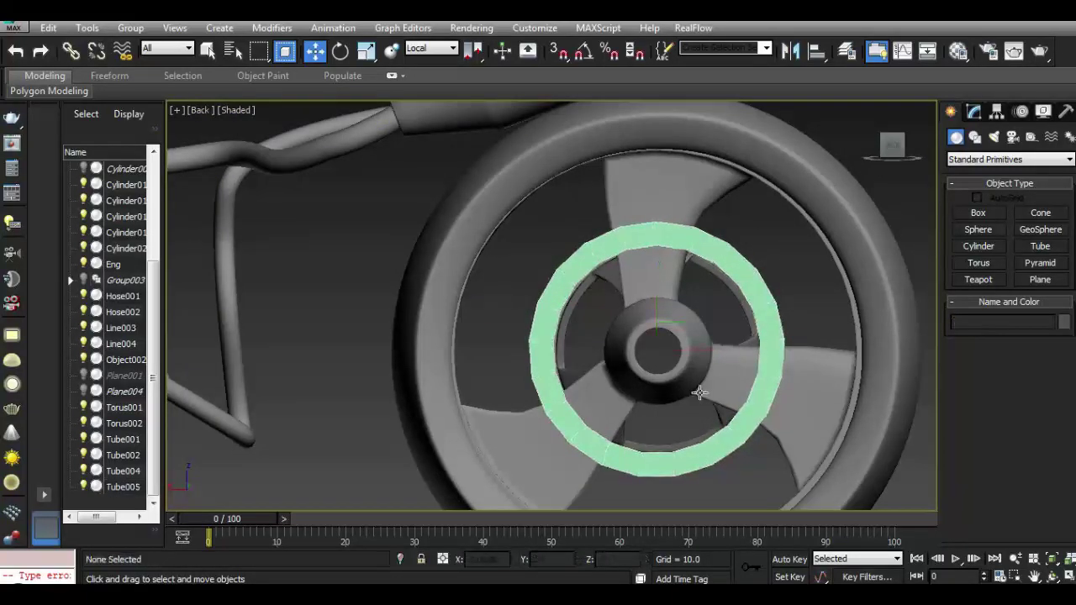
{"action": "scroll", "coordinate": [697, 391], "scroll_direction": "down", "scroll_amount": 3}
{"action": "scroll", "coordinate": [697, 391], "scroll_direction": "up", "scroll_amount": 4}
{"action": "left_click", "coordinate": [959, 51]}
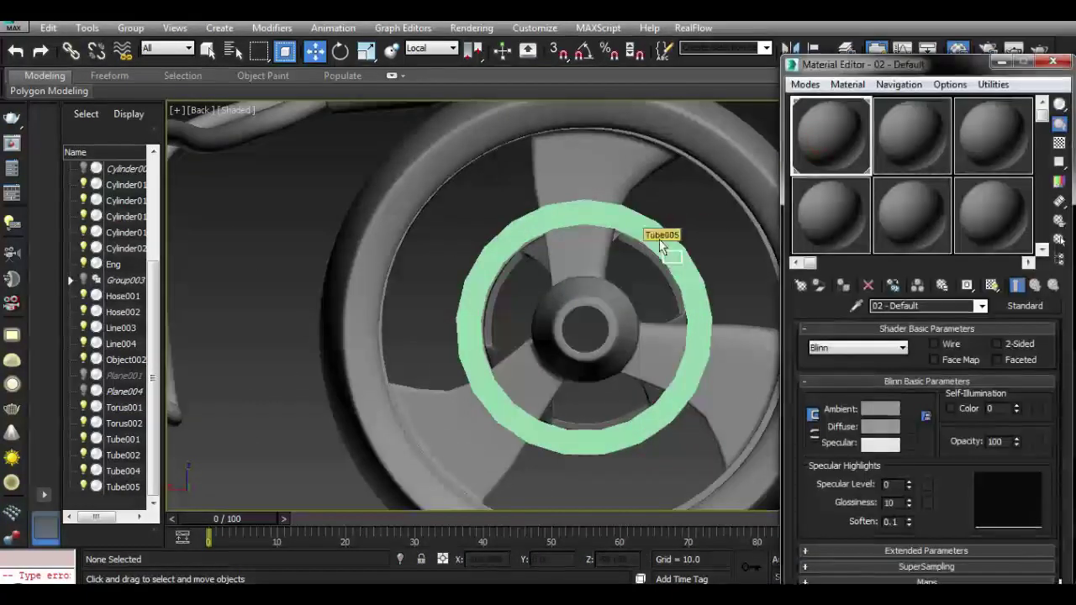
{"action": "left_click", "coordinate": [658, 239]}
Give Tube005 23 sides and reduce its height to 1.266.
{"action": "left_click", "coordinate": [1052, 65]}
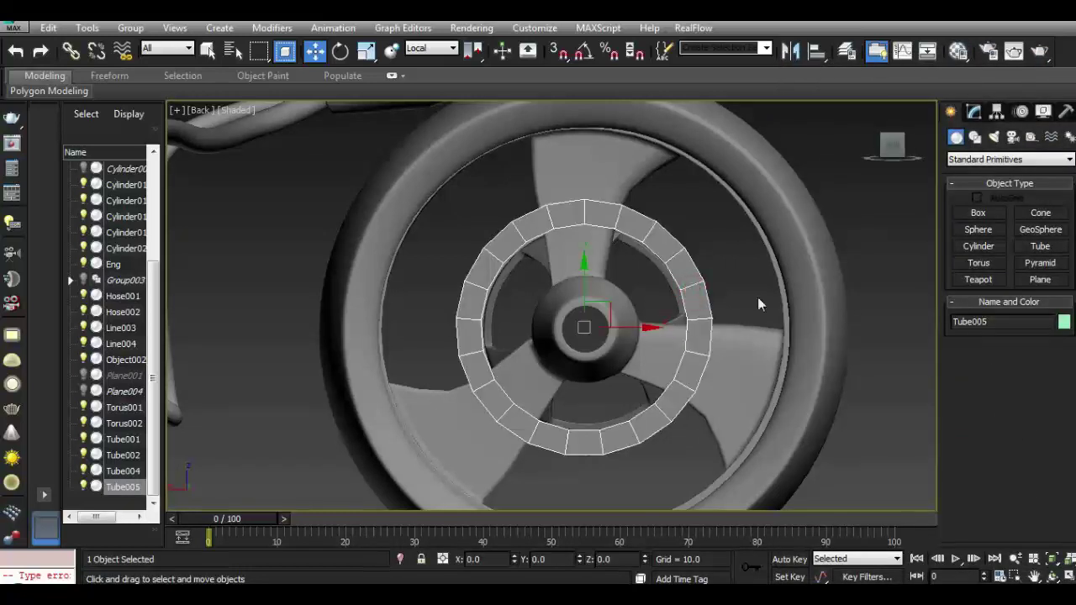
{"action": "left_click", "coordinate": [973, 112]}
{"action": "left_click", "coordinate": [1065, 426]}
{"action": "left_click", "coordinate": [1064, 427]}
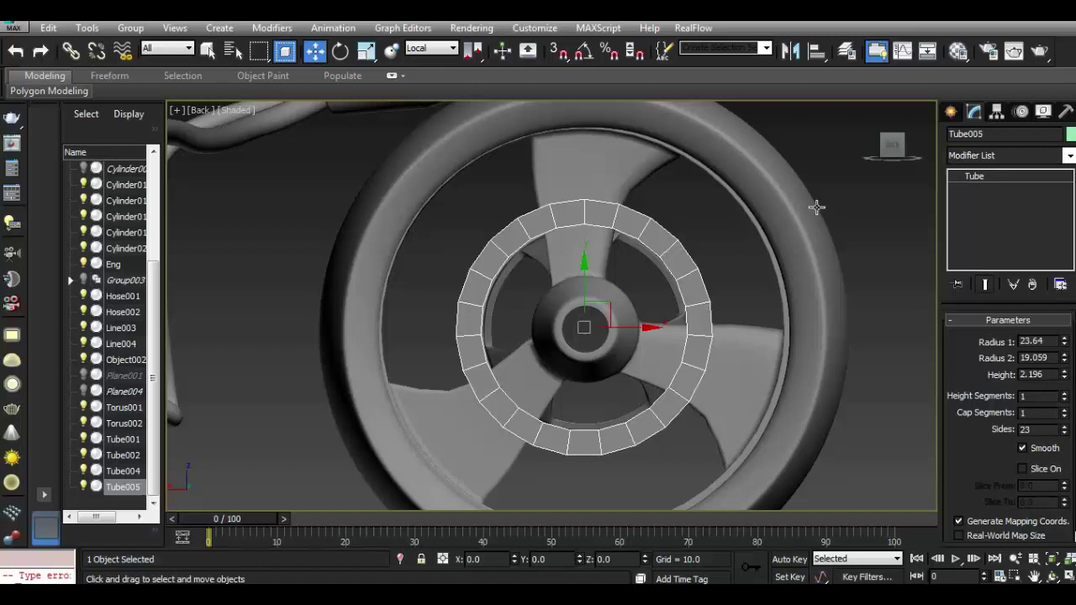
{"action": "middle_click_drag", "start_coordinate": [816, 207], "coordinate": [427, 299], "text": "alt"}
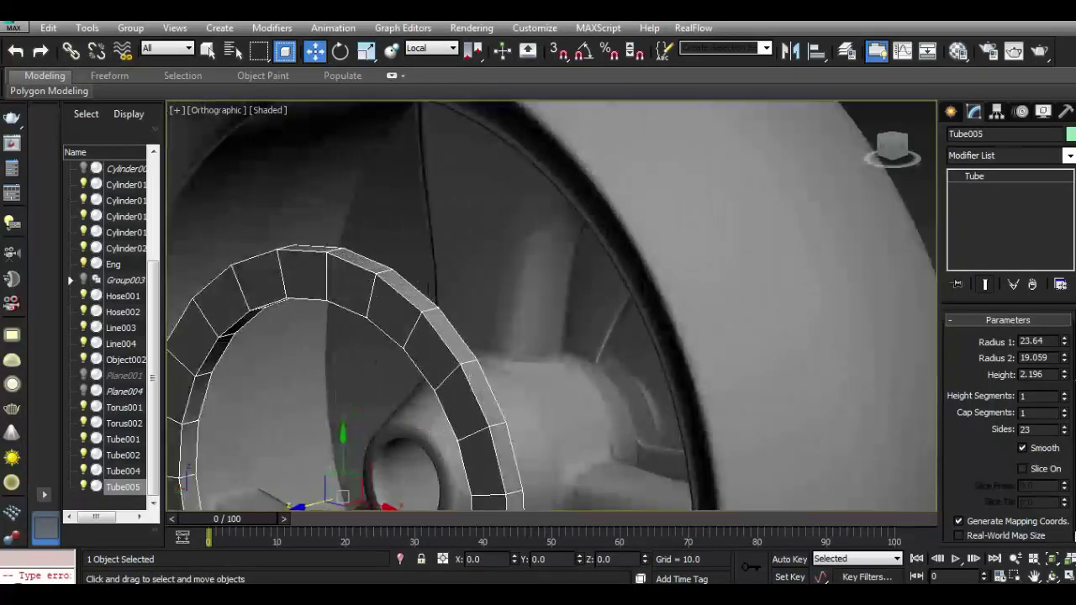
{"action": "left_click_drag", "start_coordinate": [1064, 381], "coordinate": [1065, 375]}
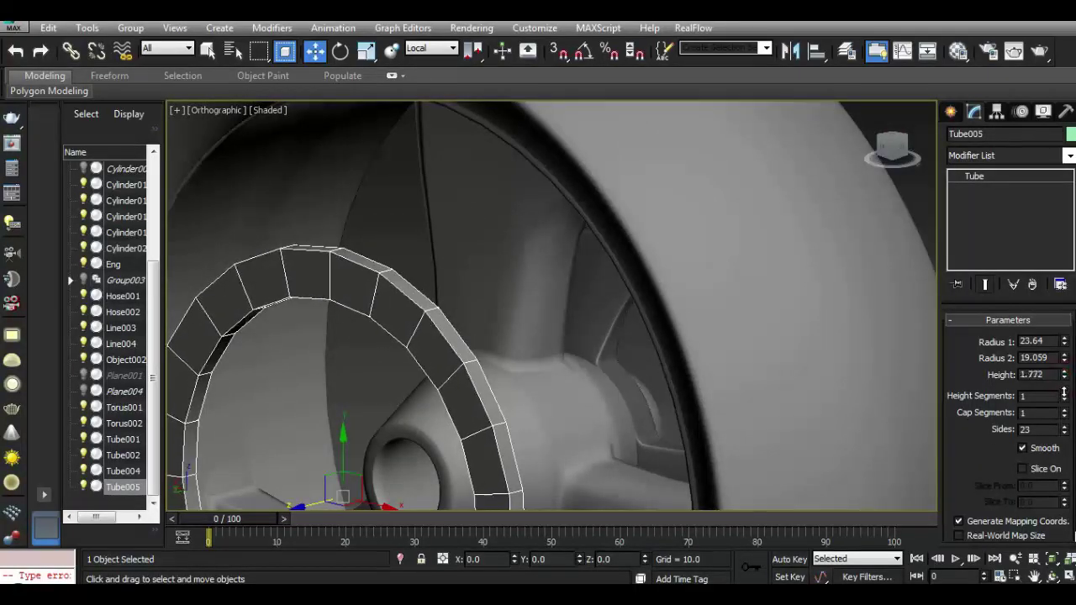
{"action": "left_click", "coordinate": [918, 165]}
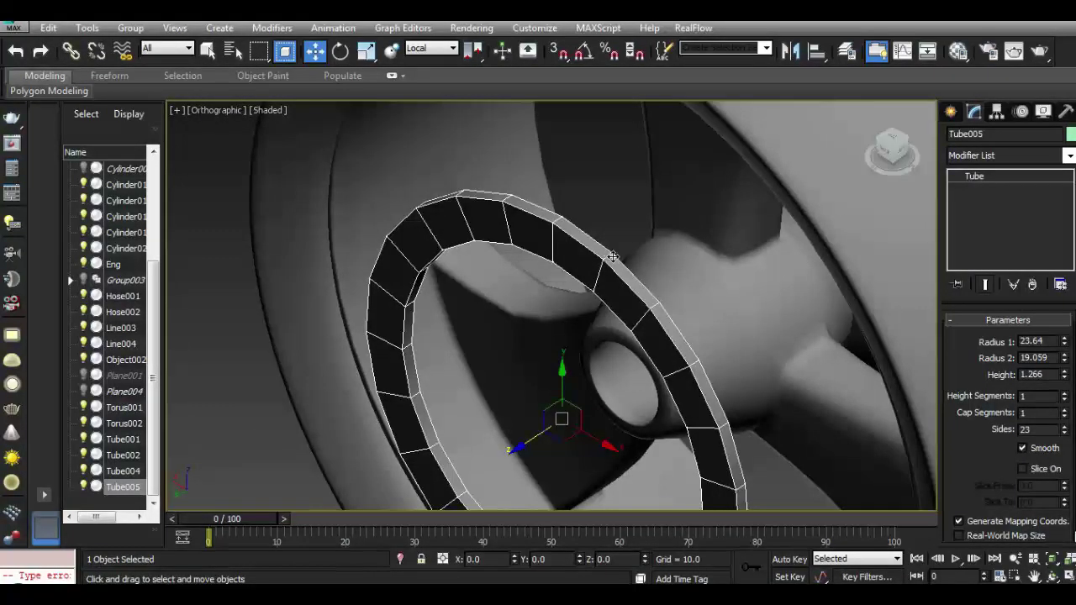
Convert Tube005 to Editable Poly and connect two pinched edge loops across one ring face.
{"action": "right_click", "coordinate": [613, 257]}
{"action": "left_click", "coordinate": [830, 434]}
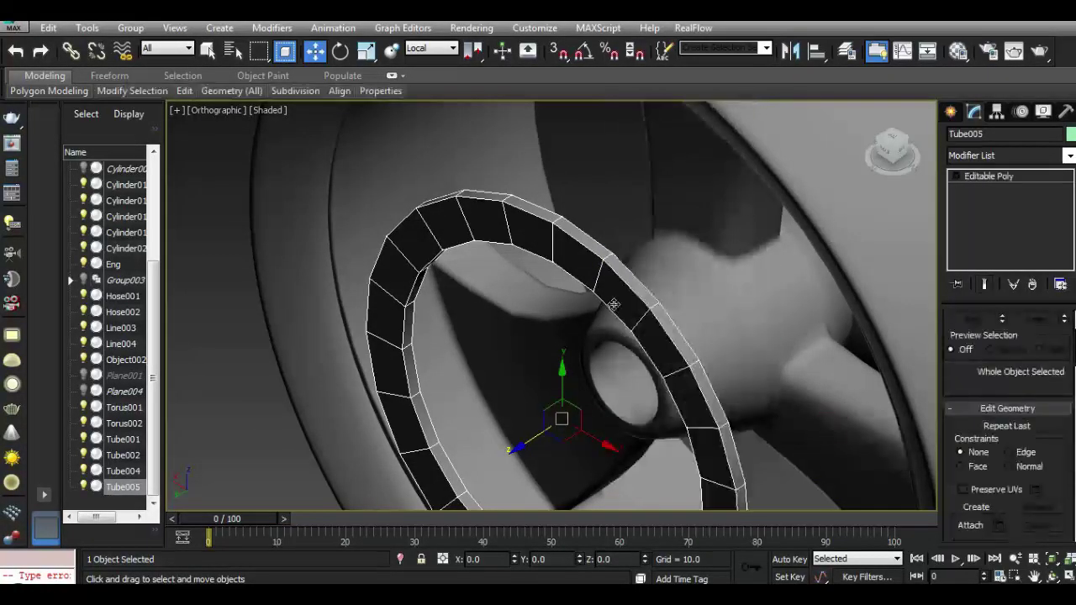
{"action": "left_click", "coordinate": [982, 201]}
{"action": "left_click", "coordinate": [598, 263]}
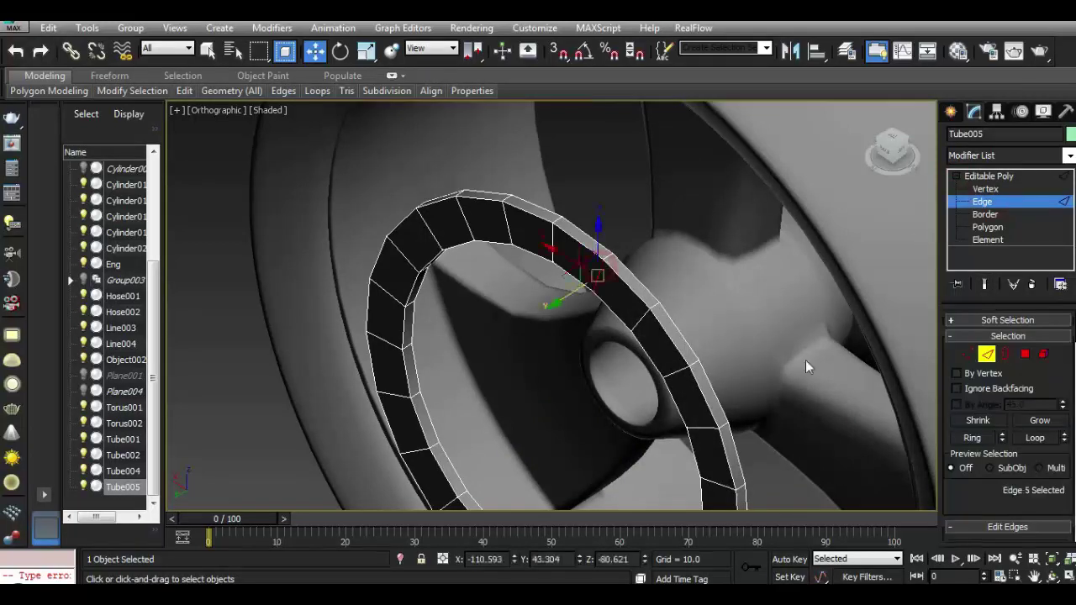
{"action": "left_click", "coordinate": [972, 438]}
{"action": "scroll", "coordinate": [971, 438], "scroll_direction": "down", "scroll_amount": 2}
{"action": "scroll", "coordinate": [972, 438], "scroll_direction": "down", "scroll_amount": 1}
{"action": "left_click", "coordinate": [1060, 491]}
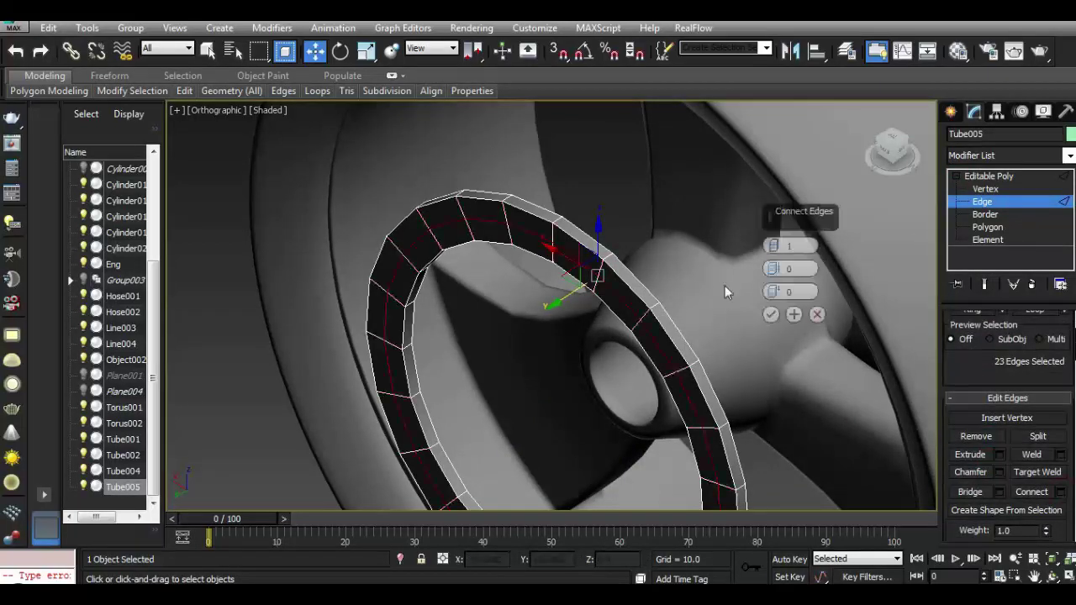
{"action": "left_click_drag", "start_coordinate": [774, 269], "coordinate": [767, 138]}
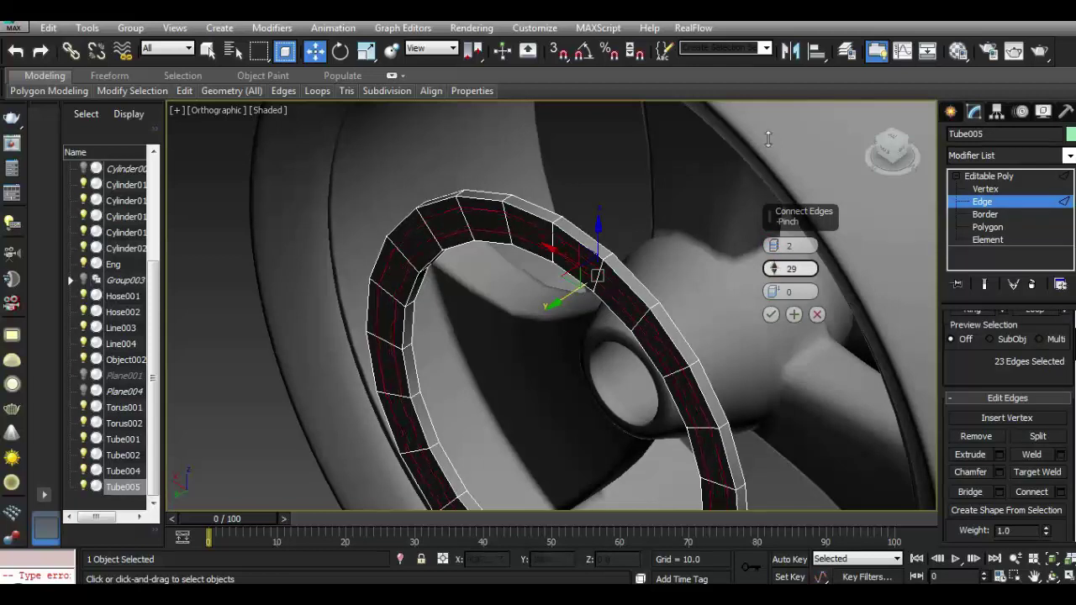
{"action": "left_click", "coordinate": [772, 313]}
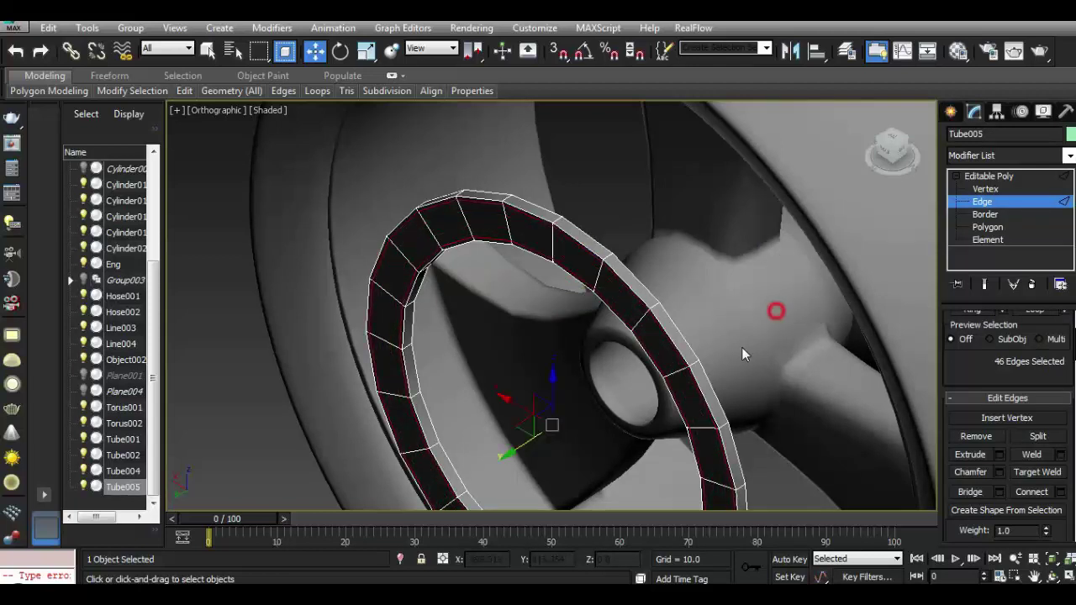
Add the same two pinched connecting edges on two more faces via Ring and Connect.
{"action": "left_click", "coordinate": [694, 361]}
{"action": "scroll", "coordinate": [986, 361], "scroll_direction": "up", "scroll_amount": 1}
{"action": "left_click", "coordinate": [972, 319]}
{"action": "left_click", "coordinate": [1062, 501]}
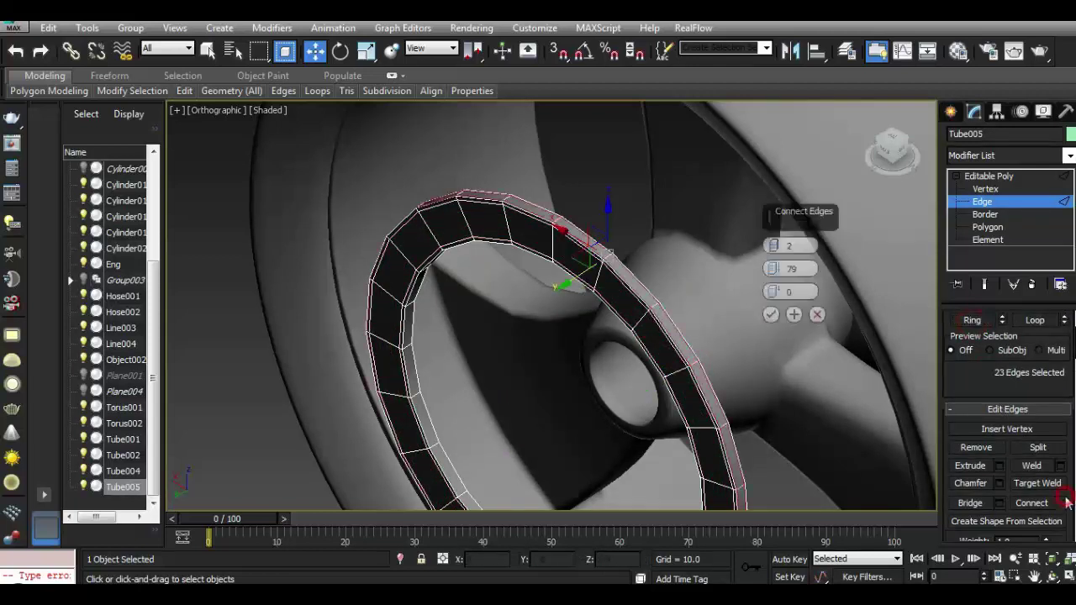
{"action": "left_click", "coordinate": [771, 315]}
{"action": "left_click", "coordinate": [414, 395]}
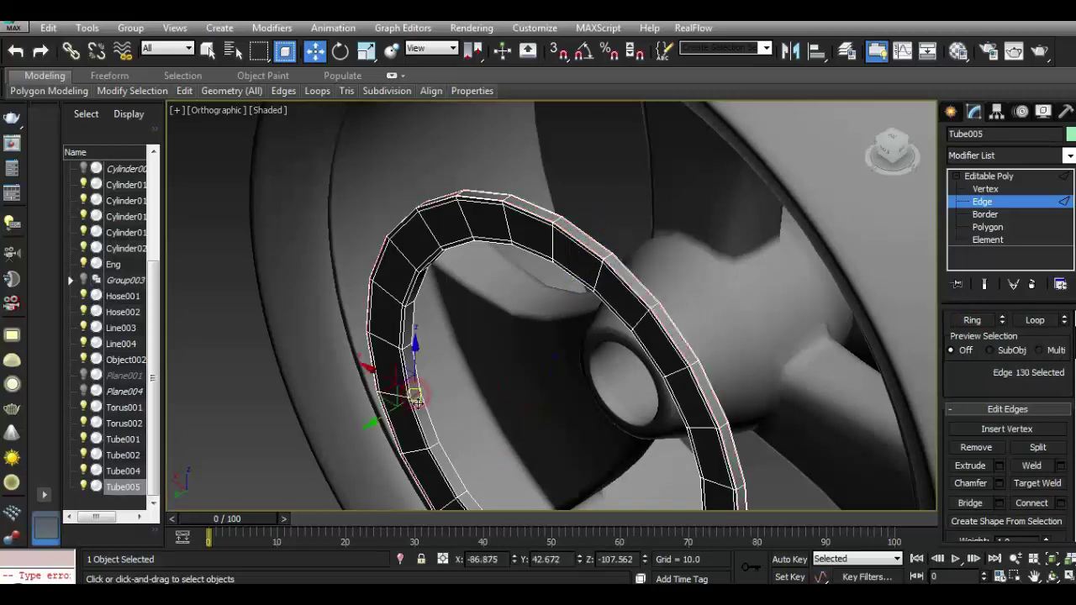
{"action": "scroll", "coordinate": [411, 388], "scroll_direction": "up", "scroll_amount": 5}
{"action": "left_click", "coordinate": [973, 320]}
{"action": "left_click", "coordinate": [1062, 502]}
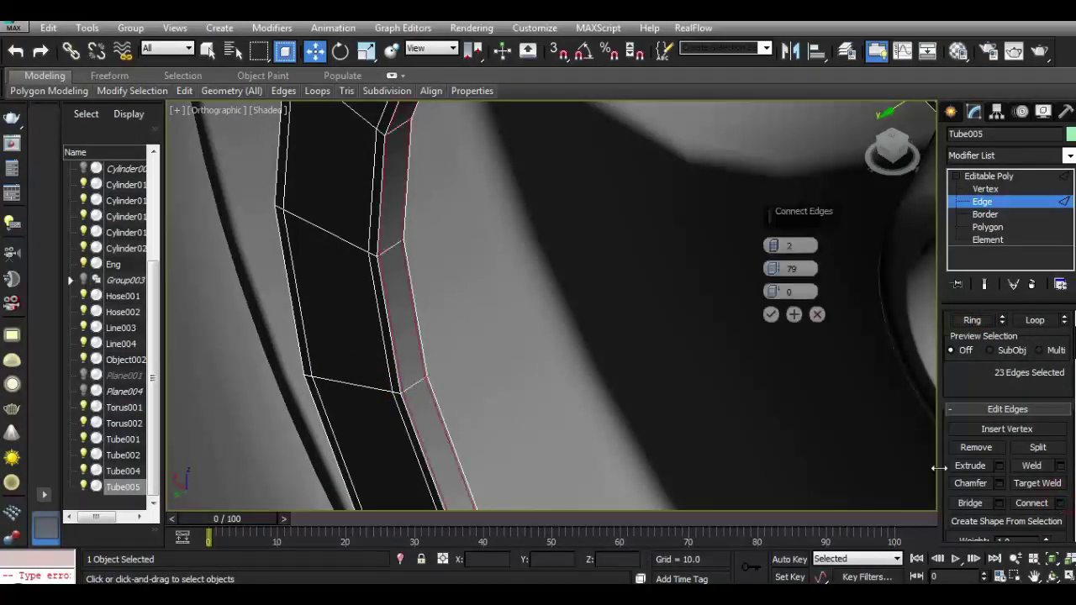
{"action": "left_click", "coordinate": [773, 316]}
Add two pinched connecting edges on the remaining face on the ring's other side.
{"action": "left_click", "coordinate": [662, 316]}
{"action": "scroll", "coordinate": [662, 315], "scroll_direction": "down", "scroll_amount": 5}
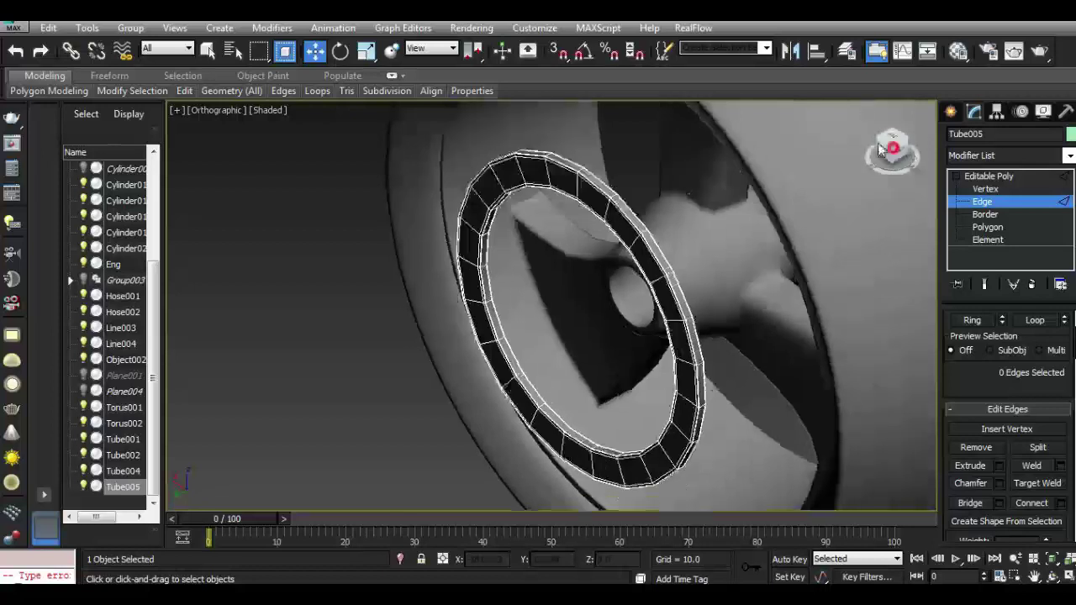
{"action": "left_click_drag", "start_coordinate": [891, 150], "coordinate": [747, 109]}
{"action": "scroll", "coordinate": [692, 409], "scroll_direction": "up", "scroll_amount": 5}
{"action": "left_click", "coordinate": [599, 408]}
{"action": "left_click", "coordinate": [972, 320]}
{"action": "left_click", "coordinate": [1062, 502]}
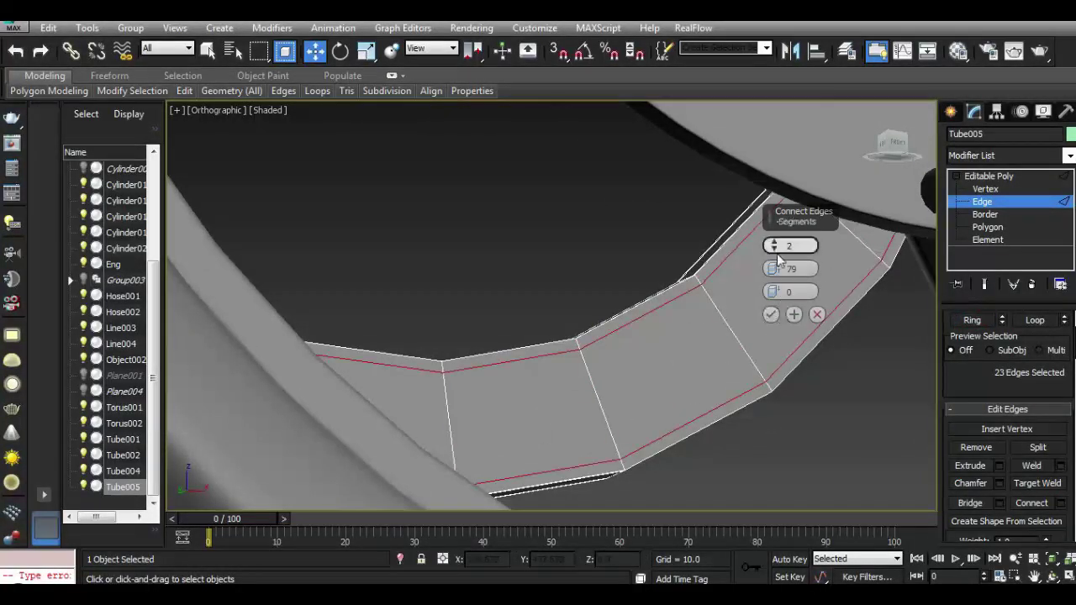
{"action": "left_click", "coordinate": [771, 315]}
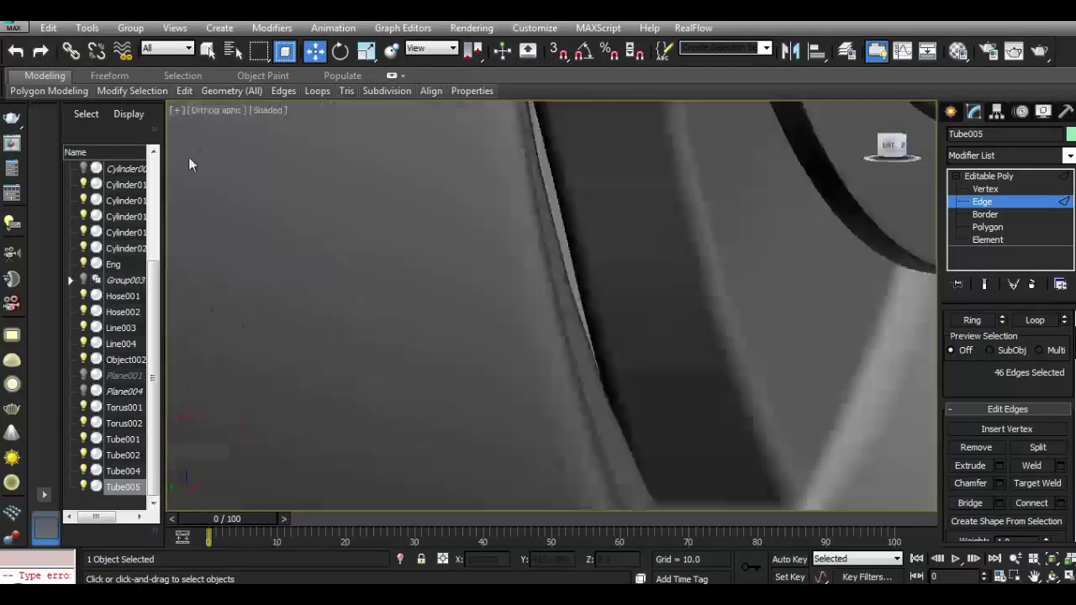
{"action": "middle_click_drag", "start_coordinate": [188, 157], "coordinate": [305, 187], "text": "alt"}
{"action": "key", "text": "z"}
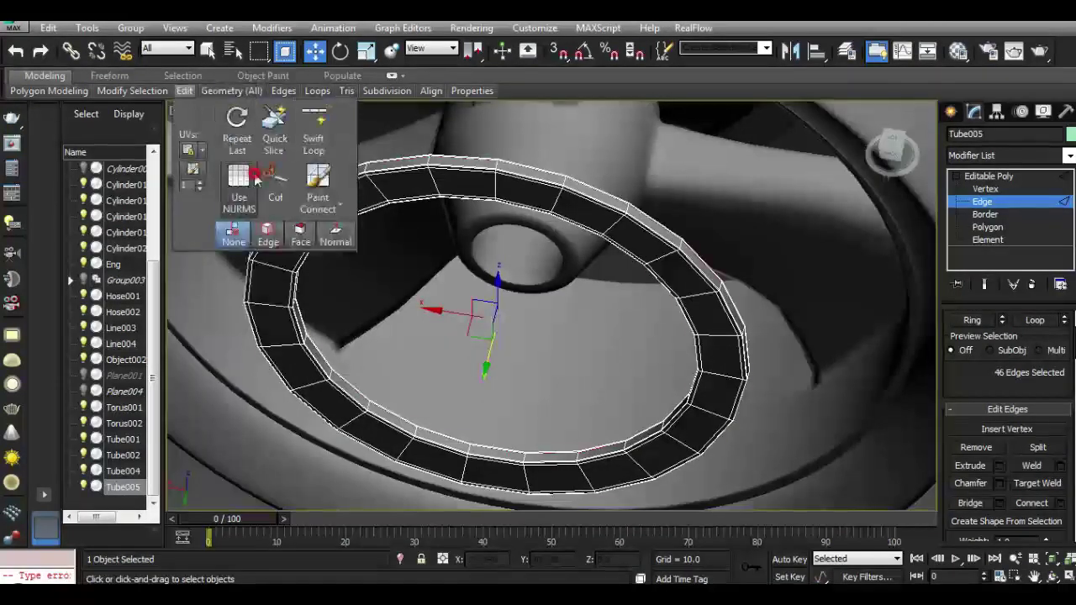
{"action": "scroll", "coordinate": [1009, 420], "scroll_direction": "down", "scroll_amount": 3}
{"action": "scroll", "coordinate": [1009, 420], "scroll_direction": "down", "scroll_amount": 3}
{"action": "scroll", "coordinate": [1008, 421], "scroll_direction": "down", "scroll_amount": 3}
{"action": "scroll", "coordinate": [1008, 421], "scroll_direction": "down", "scroll_amount": 2}
{"action": "left_click", "coordinate": [958, 420]}
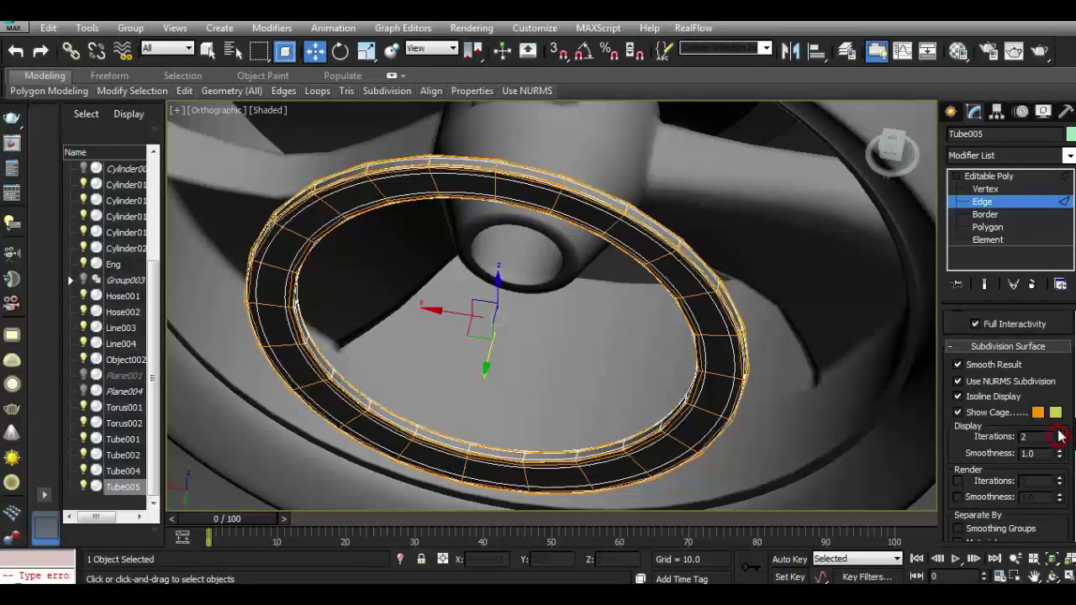
{"action": "left_click", "coordinate": [988, 175]}
{"action": "left_click", "coordinate": [921, 502]}
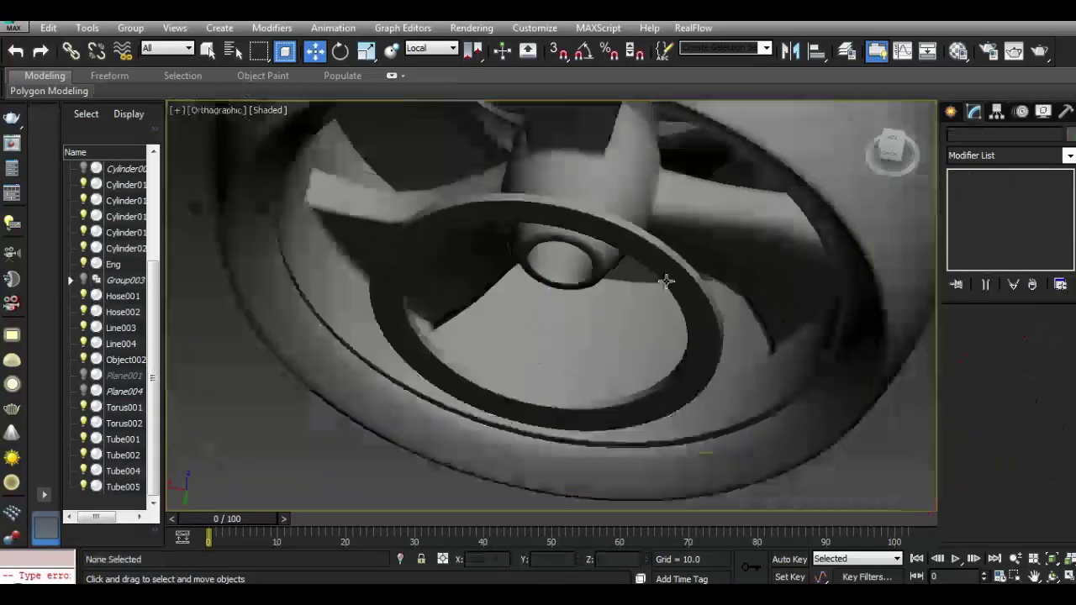
{"action": "scroll", "coordinate": [915, 336], "scroll_direction": "down", "scroll_amount": 5}
{"action": "mouse_move", "coordinate": [904, 160]}
{"action": "left_mouse_down"}
{"action": "mouse_move", "coordinate": [886, 126]}
{"action": "mouse_move", "coordinate": [888, 163]}
{"action": "left_mouse_up"}
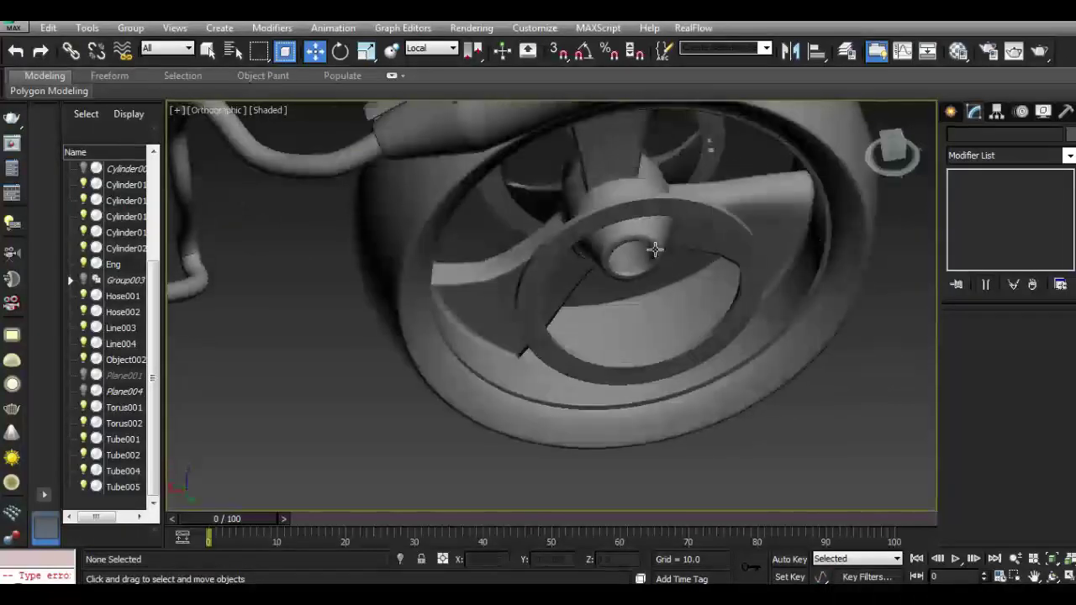
{"action": "left_click", "coordinate": [620, 195]}
{"action": "scroll", "coordinate": [622, 200], "scroll_direction": "up", "scroll_amount": 5}
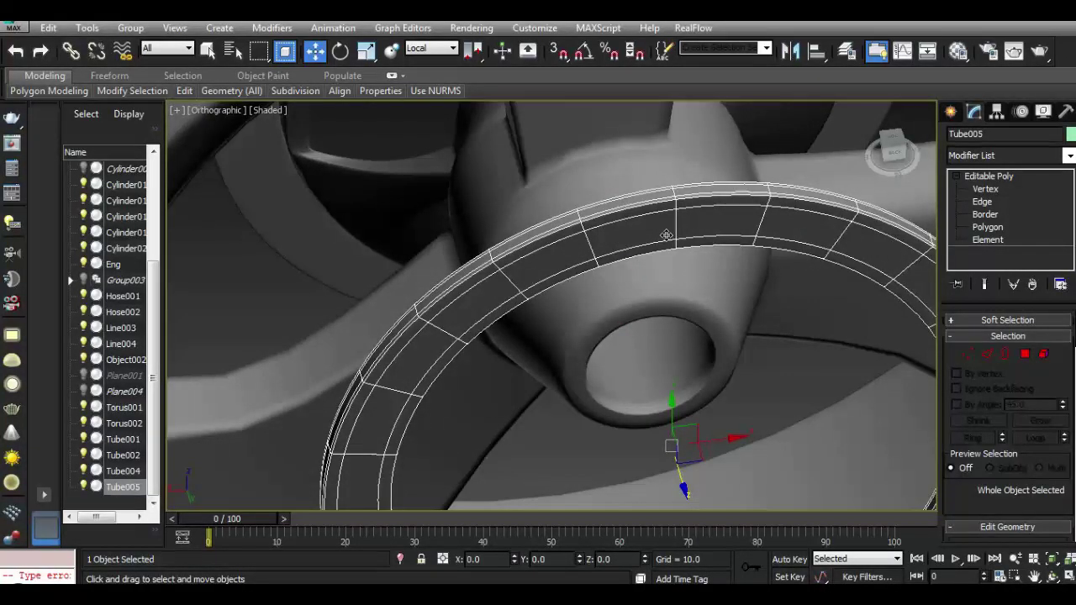
{"action": "scroll", "coordinate": [666, 236], "scroll_direction": "down", "scroll_amount": 5}
{"action": "mouse_move", "coordinate": [891, 152]}
{"action": "left_mouse_down"}
{"action": "mouse_move", "coordinate": [807, 113]}
{"action": "mouse_move", "coordinate": [647, 108]}
{"action": "mouse_move", "coordinate": [687, 113]}
{"action": "mouse_move", "coordinate": [719, 143]}
{"action": "mouse_move", "coordinate": [687, 152]}
{"action": "mouse_move", "coordinate": [750, 134]}
{"action": "left_mouse_up"}
{"action": "mouse_move", "coordinate": [751, 134]}
{"action": "middle_mouse_down", "text": "alt"}
{"action": "mouse_move", "coordinate": [720, 137]}
{"action": "mouse_move", "coordinate": [861, 123]}
{"action": "middle_mouse_up", "text": "alt"}
{"action": "scroll", "coordinate": [622, 214], "scroll_direction": "down", "scroll_amount": 3}
{"action": "scroll", "coordinate": [657, 215], "scroll_direction": "down", "scroll_amount": 1}
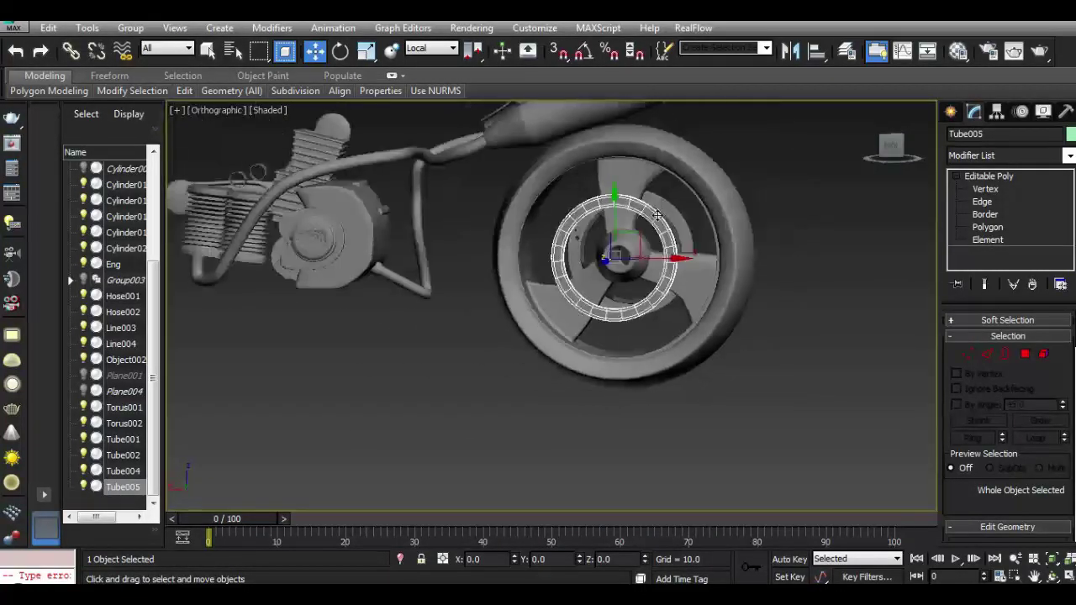
{"action": "scroll", "coordinate": [636, 214], "scroll_direction": "up", "scroll_amount": 5}
{"action": "key", "text": "f"}
{"action": "left_click", "coordinate": [625, 300]}
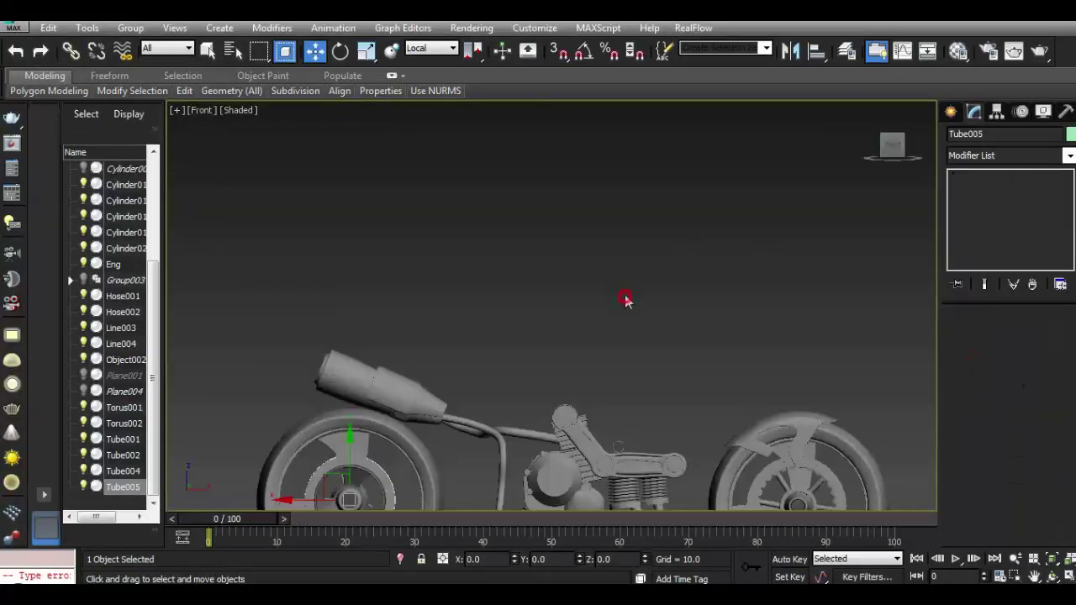
{"action": "scroll", "coordinate": [624, 300], "scroll_direction": "down", "scroll_amount": 2}
{"action": "left_click", "coordinate": [209, 111]}
{"action": "left_click", "coordinate": [243, 257]}
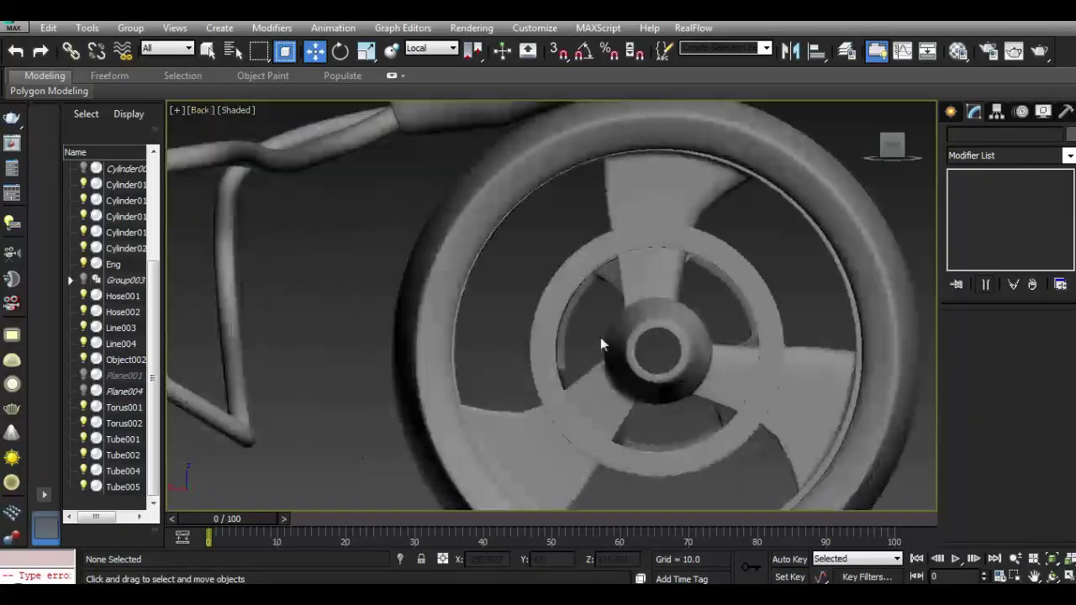
{"action": "left_click", "coordinate": [555, 291]}
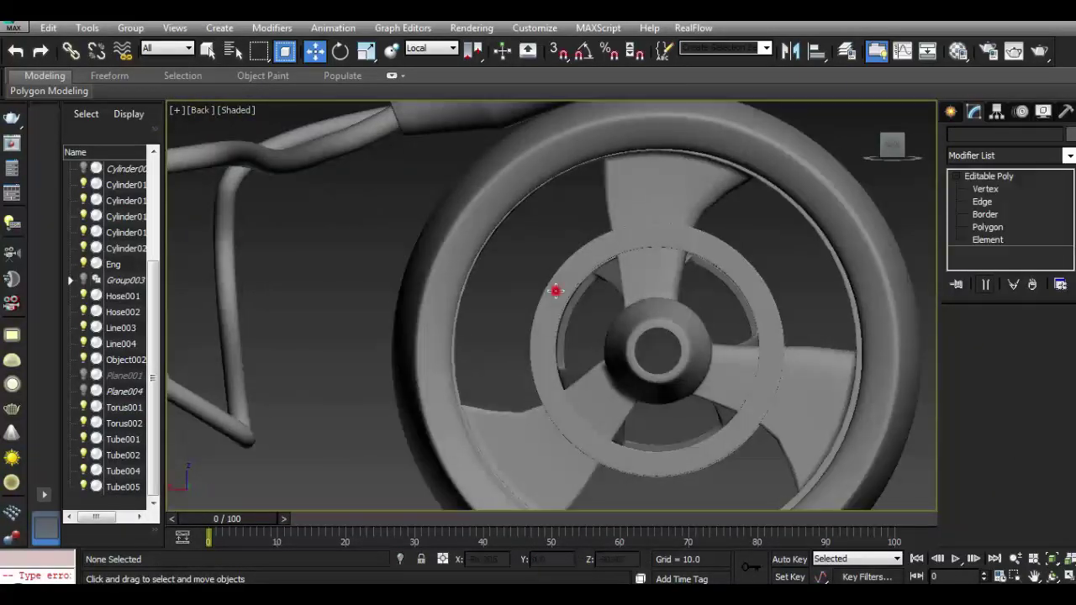
{"action": "left_click", "coordinate": [613, 334]}
{"action": "scroll", "coordinate": [543, 301], "scroll_direction": "down", "scroll_amount": 2}
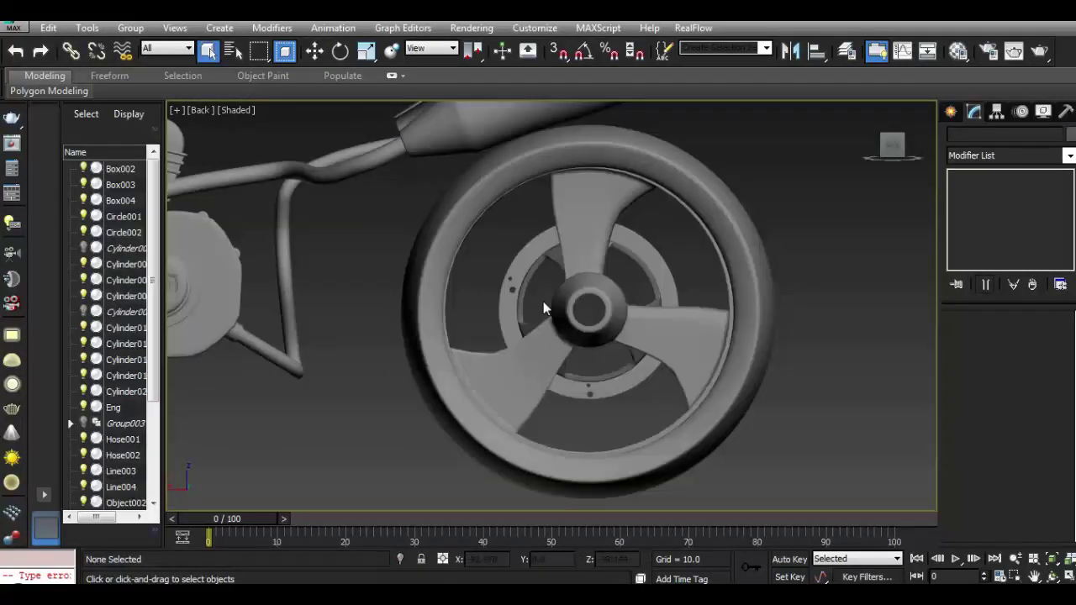
Draw a thin cylinder disc (radius 22.937, height 2.07) over the wheel hub.
{"action": "left_click", "coordinate": [951, 112]}
{"action": "left_click", "coordinate": [979, 247]}
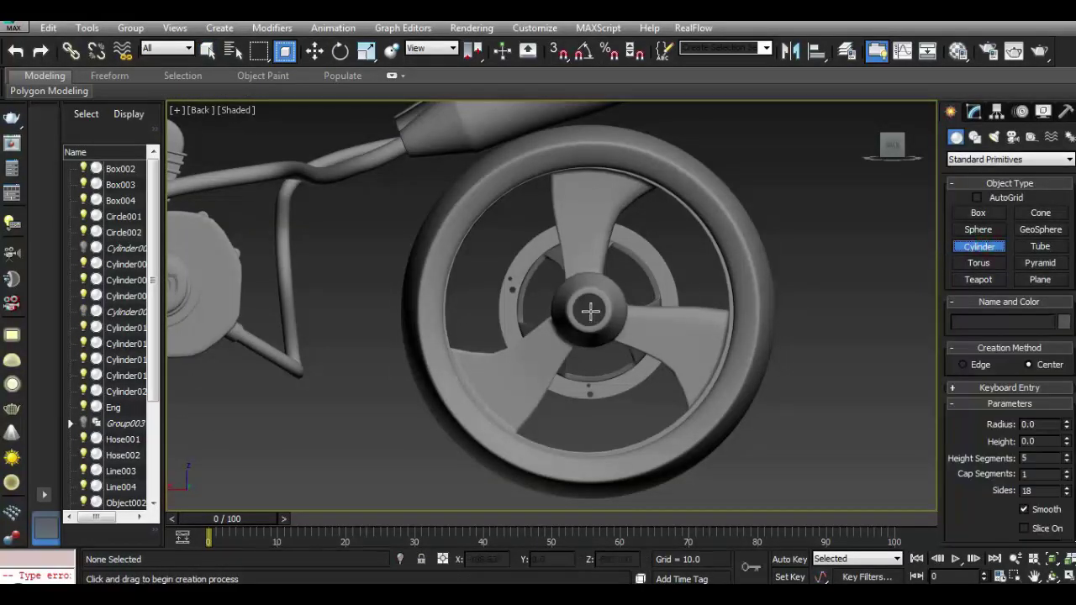
{"action": "left_click_drag", "start_coordinate": [604, 314], "coordinate": [663, 353]}
{"action": "left_click", "coordinate": [656, 347]}
{"action": "key", "text": "w"}
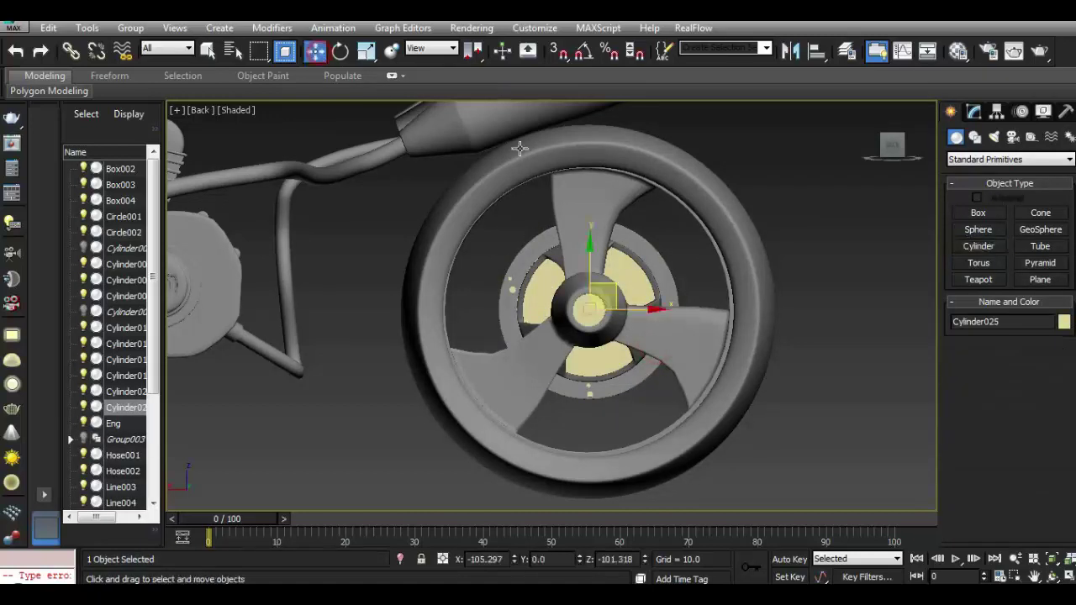
{"action": "left_click_drag", "start_coordinate": [887, 154], "coordinate": [936, 141]}
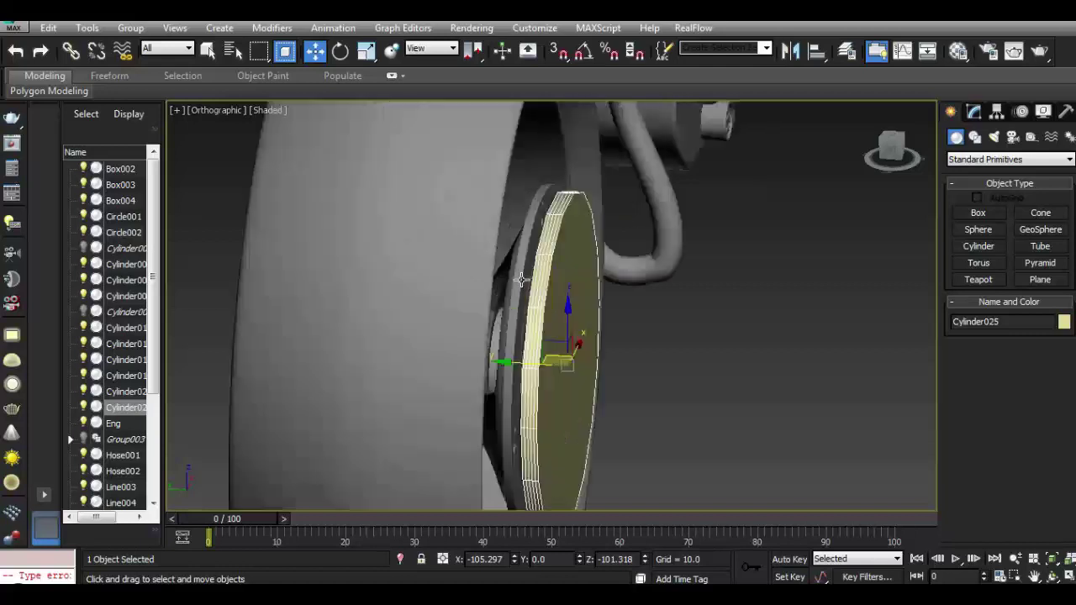
Set Cylinder025 to 1 height segment and slide it along Y against the hub.
{"action": "left_click", "coordinate": [974, 112]}
{"action": "left_click", "coordinate": [1066, 378]}
{"action": "left_click", "coordinate": [1066, 378]}
{"action": "left_click", "coordinate": [1066, 378]}
{"action": "left_click", "coordinate": [1066, 378]}
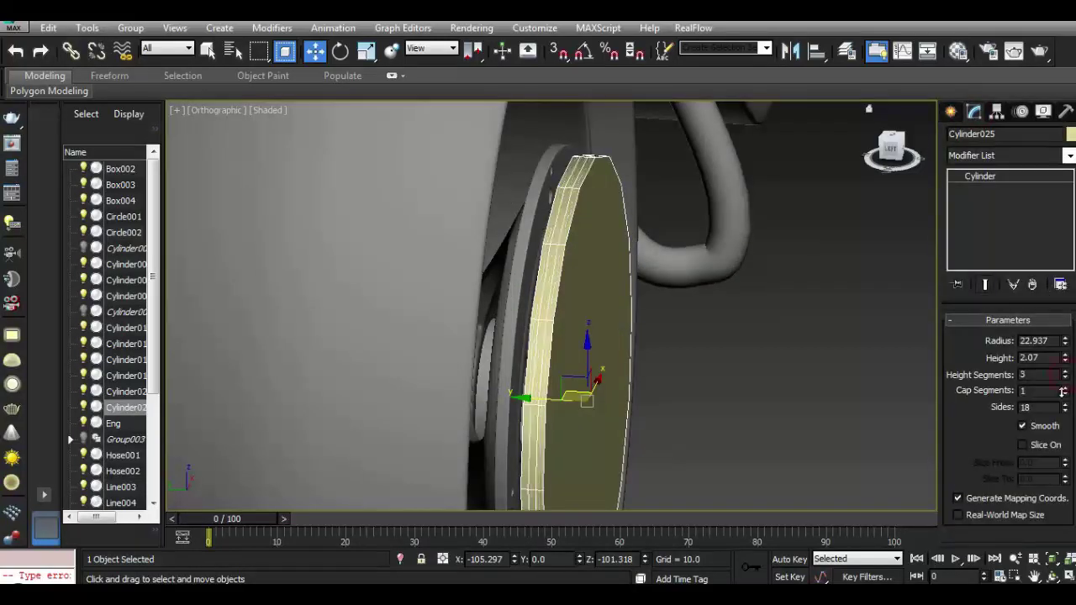
{"action": "left_click_drag", "start_coordinate": [538, 404], "coordinate": [384, 359]}
{"action": "left_click_drag", "start_coordinate": [891, 148], "coordinate": [877, 159]}
{"action": "key", "text": "z"}
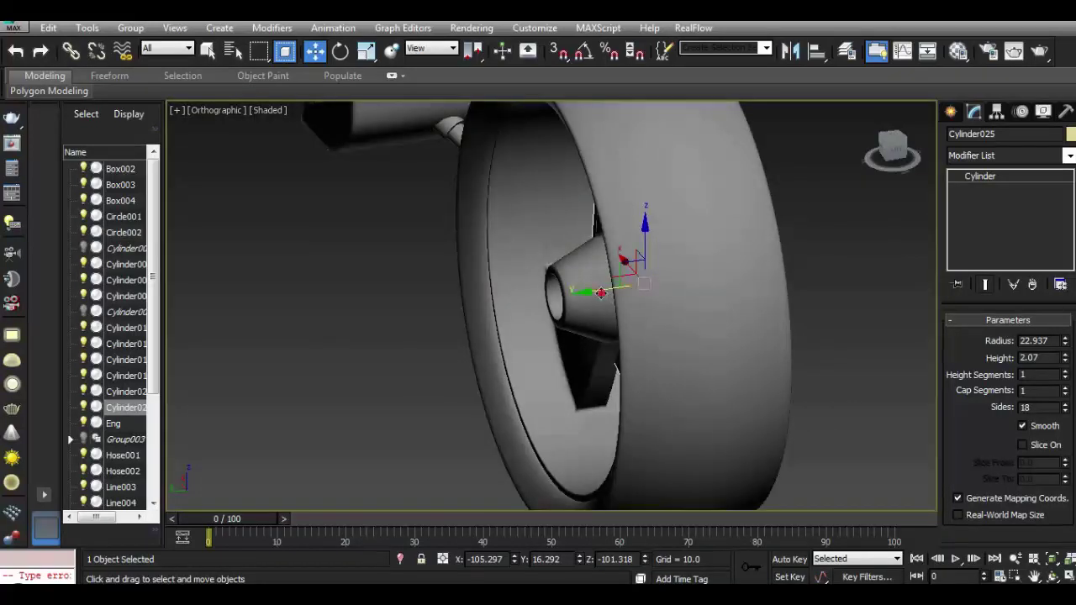
{"action": "left_click_drag", "start_coordinate": [639, 257], "coordinate": [538, 269]}
{"action": "left_click", "coordinate": [889, 145]}
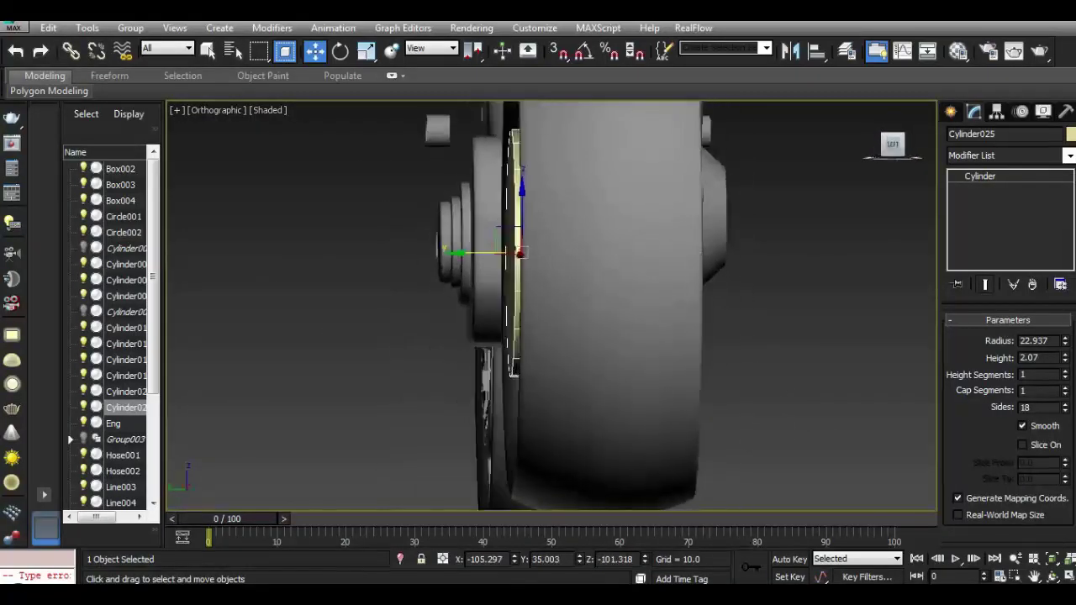
{"action": "left_click_drag", "start_coordinate": [474, 248], "coordinate": [432, 249]}
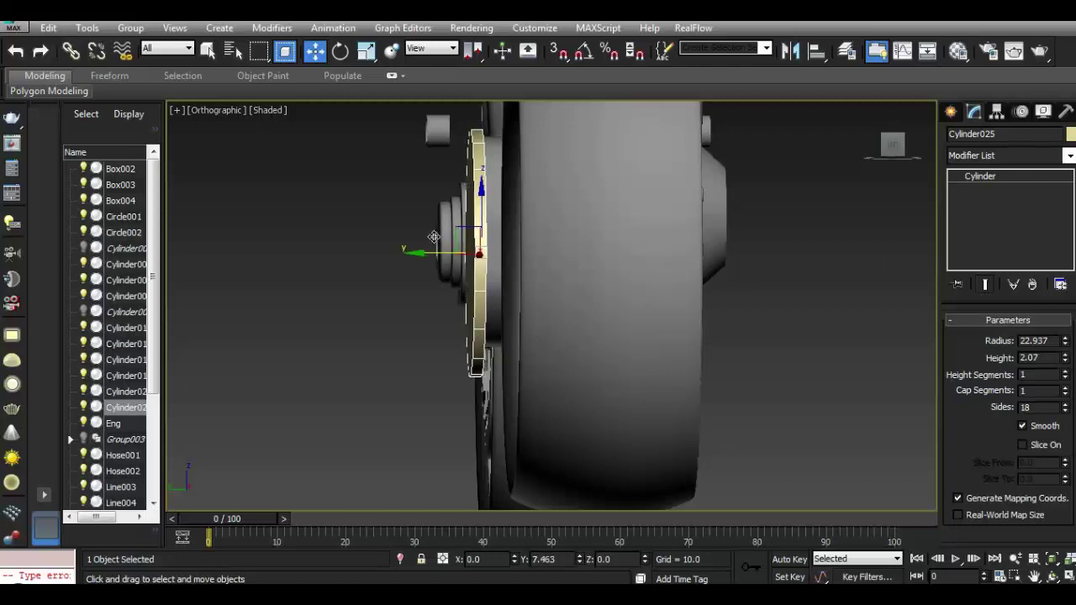
Switch to the Back view and raise the disc's sides to 22.
{"action": "left_click", "coordinate": [211, 110]}
{"action": "left_click", "coordinate": [243, 257]}
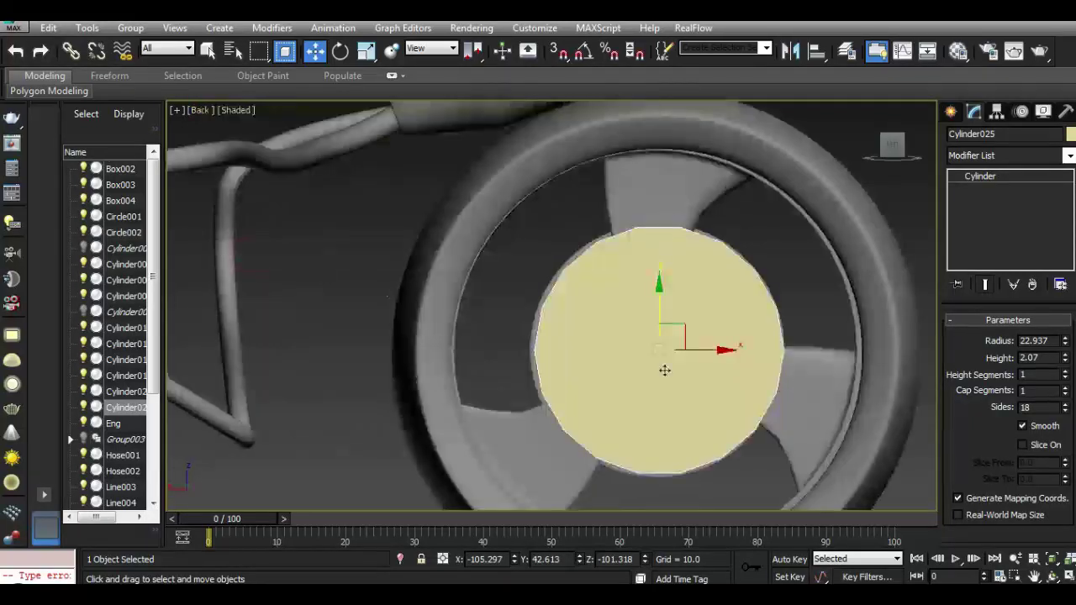
{"action": "left_click", "coordinate": [1065, 405]}
{"action": "left_click", "coordinate": [1065, 405]}
{"action": "left_click", "coordinate": [1065, 404]}
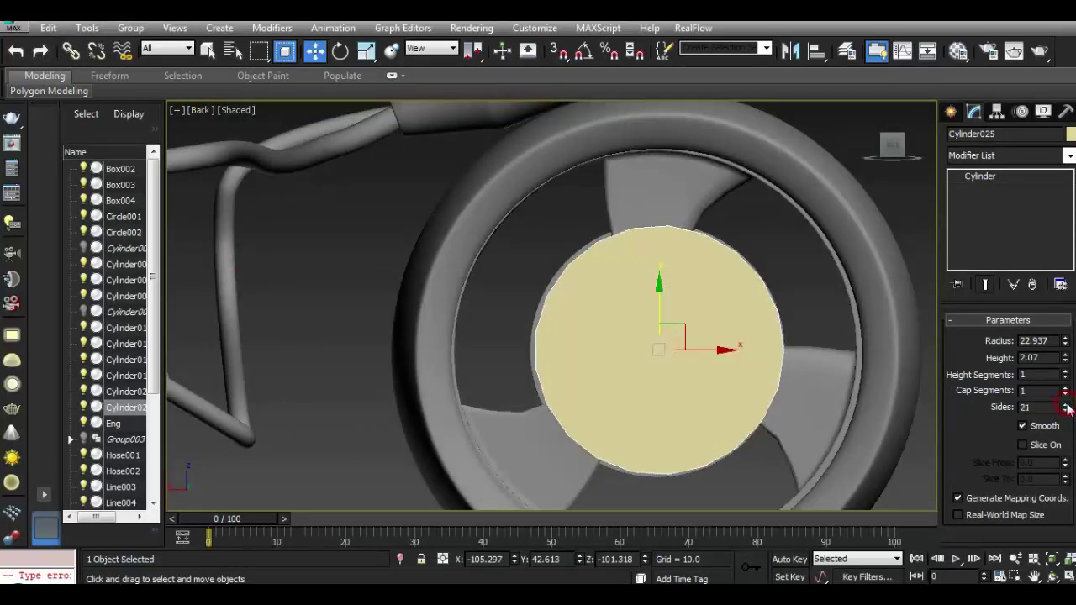
Convert Cylinder025 to Editable Poly, give it a grey material, and save the scene.
{"action": "right_click", "coordinate": [623, 347]}
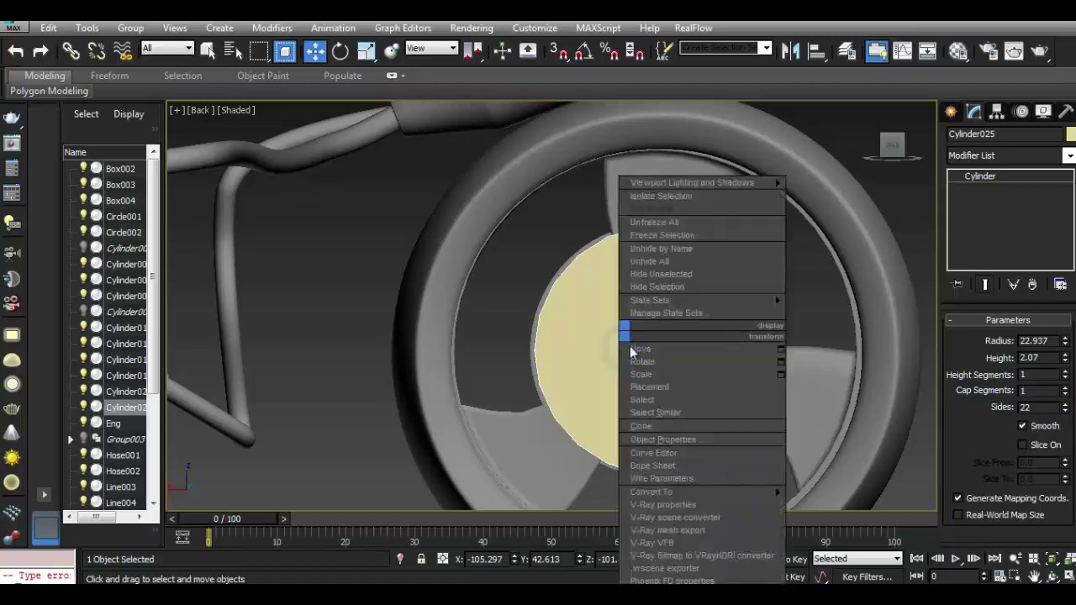
{"action": "left_click", "coordinate": [840, 502]}
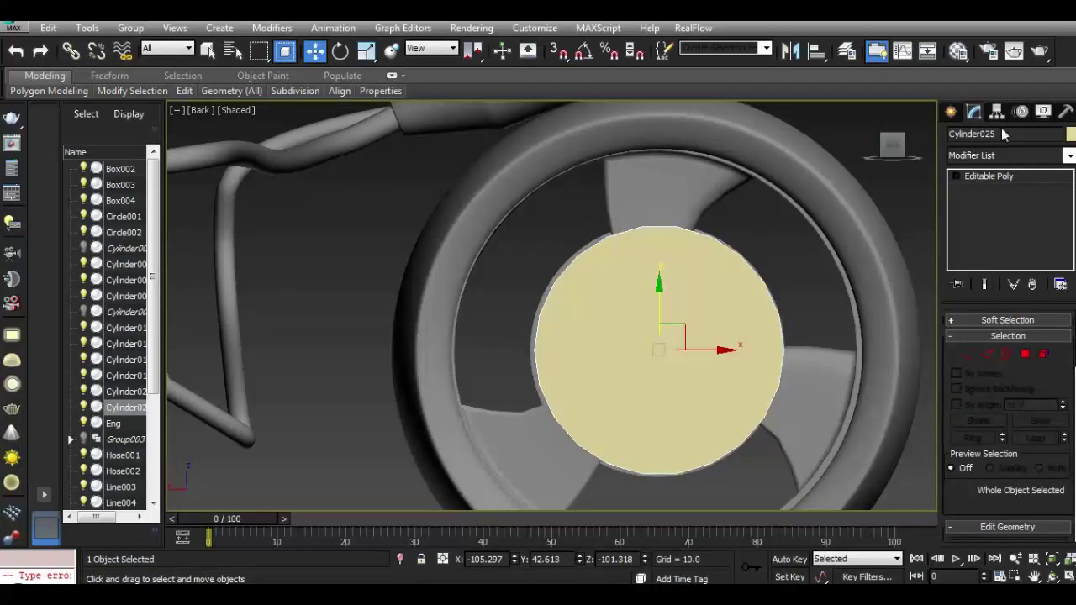
{"action": "left_click", "coordinate": [963, 51]}
{"action": "left_click_drag", "start_coordinate": [832, 134], "coordinate": [660, 312]}
{"action": "left_click", "coordinate": [1064, 58]}
{"action": "left_click", "coordinate": [11, 27]}
{"action": "left_click", "coordinate": [50, 157]}
Select both cap polygons of the disc and inset them by 3.174.
{"action": "key", "text": "4"}
{"action": "left_click", "coordinate": [631, 371]}
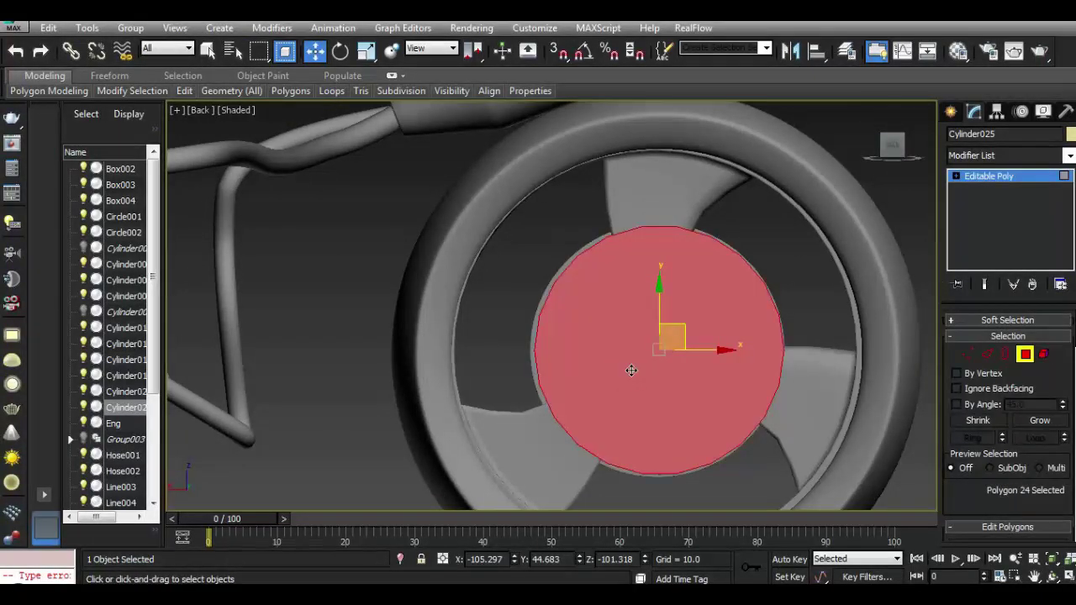
{"action": "scroll", "coordinate": [632, 371], "scroll_direction": "up", "scroll_amount": 2}
{"action": "left_click_drag", "start_coordinate": [888, 156], "coordinate": [850, 158]}
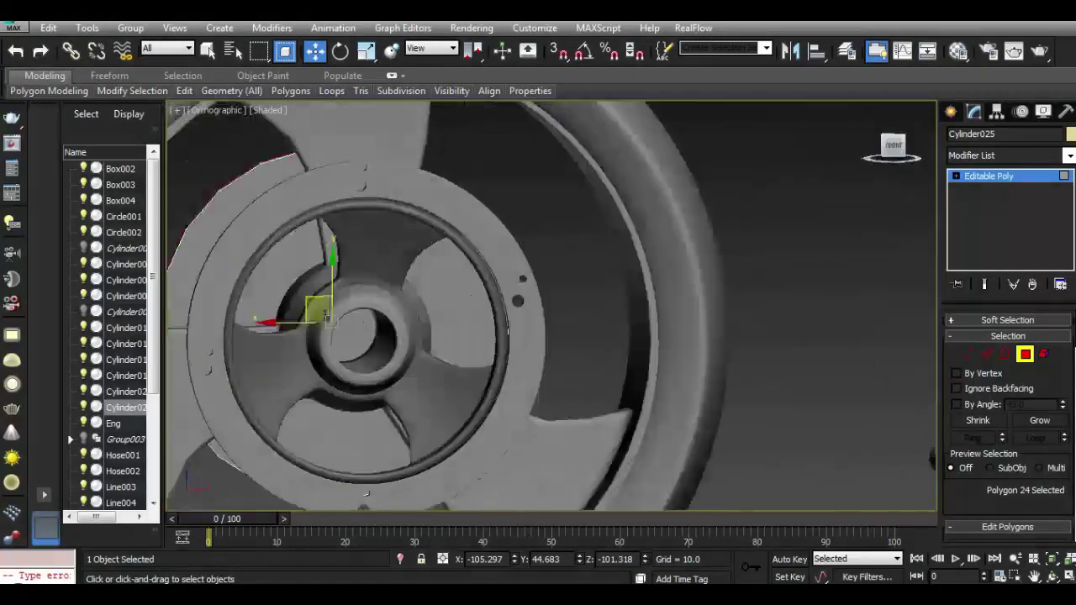
{"action": "left_click", "coordinate": [273, 184], "text": "ctrl"}
{"action": "left_click", "coordinate": [891, 145]}
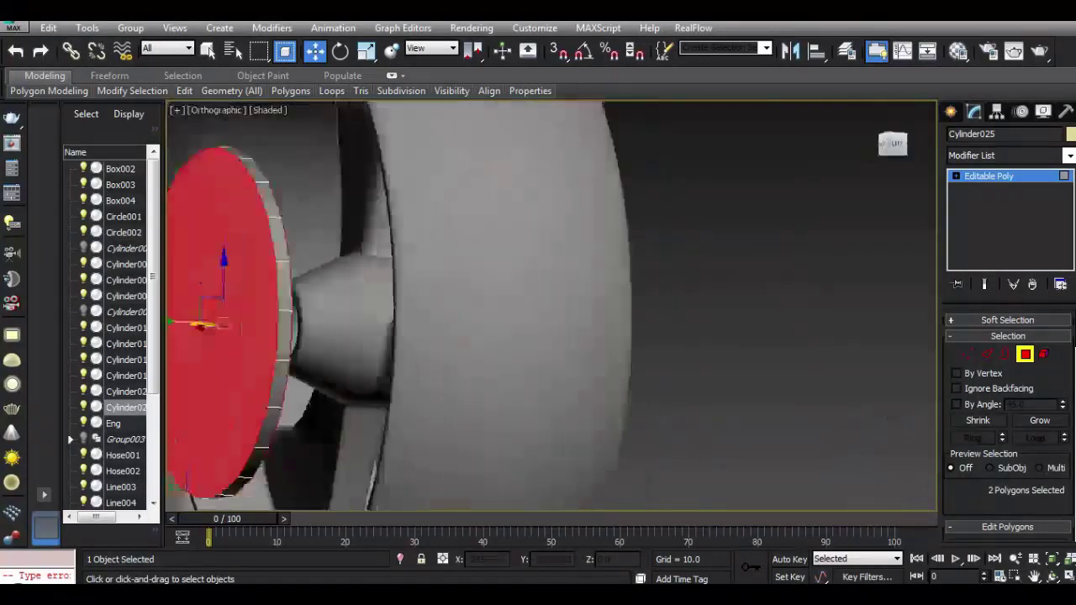
{"action": "scroll", "coordinate": [1028, 406], "scroll_direction": "down", "scroll_amount": 3}
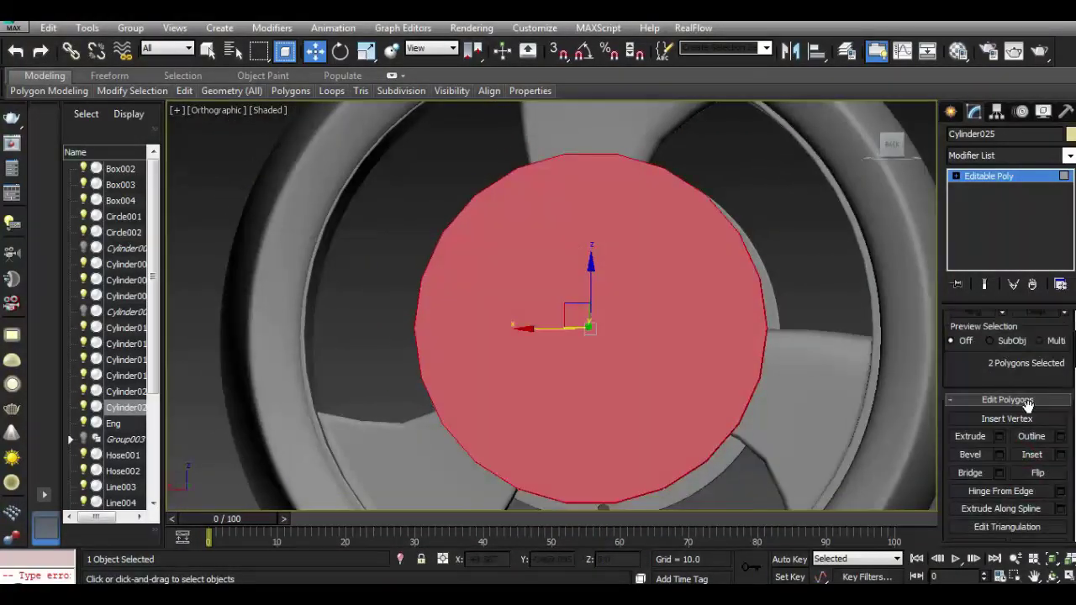
{"action": "left_click", "coordinate": [1063, 455]}
{"action": "left_click_drag", "start_coordinate": [563, 337], "coordinate": [554, 325]}
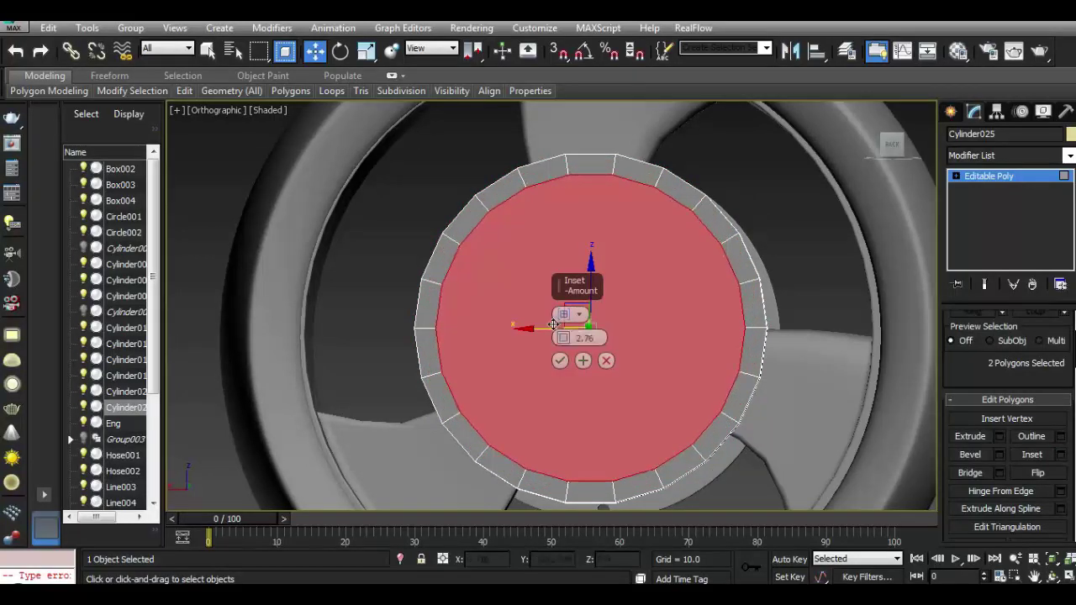
{"action": "left_click_drag", "start_coordinate": [891, 152], "coordinate": [893, 148]}
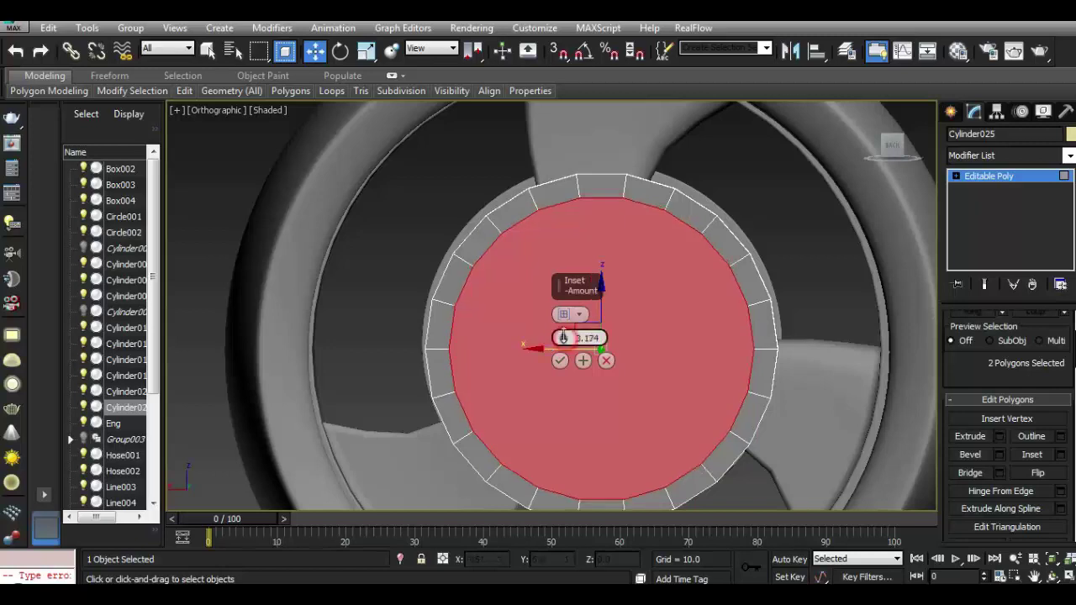
{"action": "left_click", "coordinate": [560, 359]}
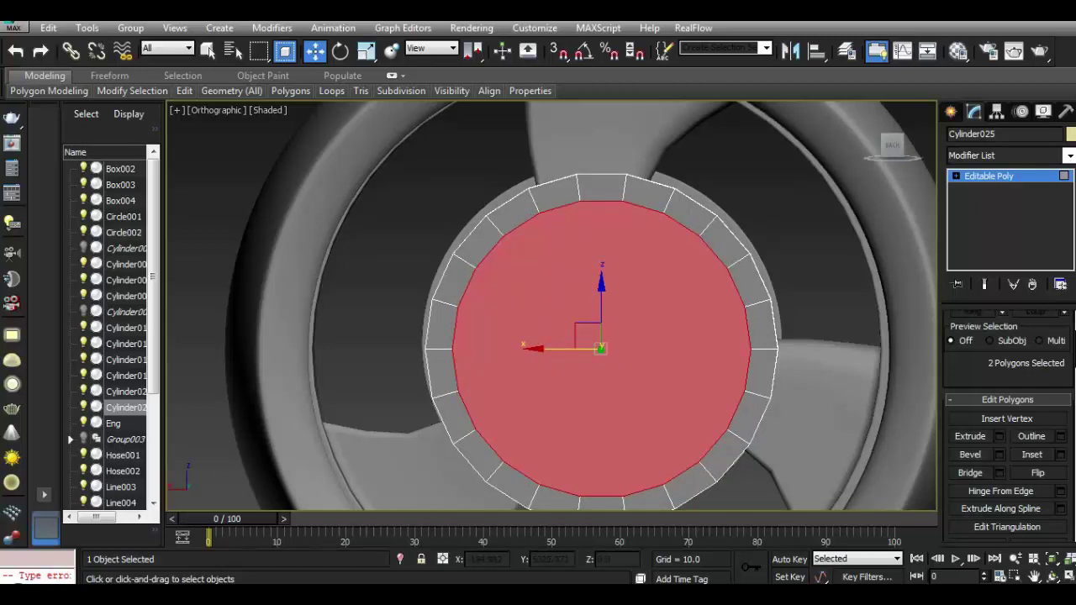
Select the outer ring of polygons on both faces of the hub disc and view it from the back.
{"action": "left_click", "coordinate": [614, 188]}
{"action": "left_click", "coordinate": [639, 197], "text": "shift"}
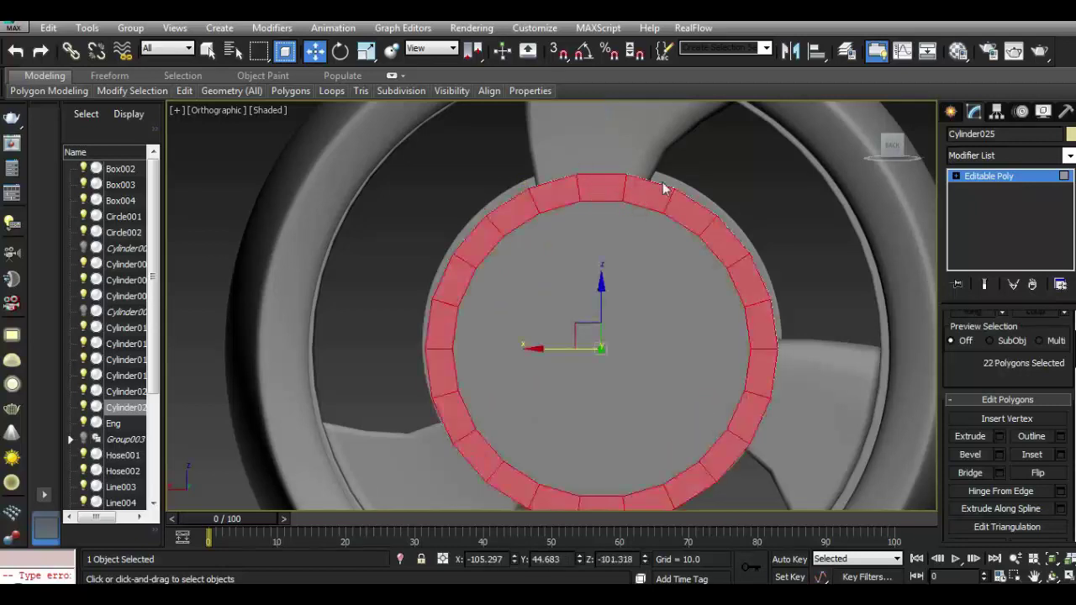
{"action": "left_click_drag", "start_coordinate": [891, 147], "coordinate": [892, 147]}
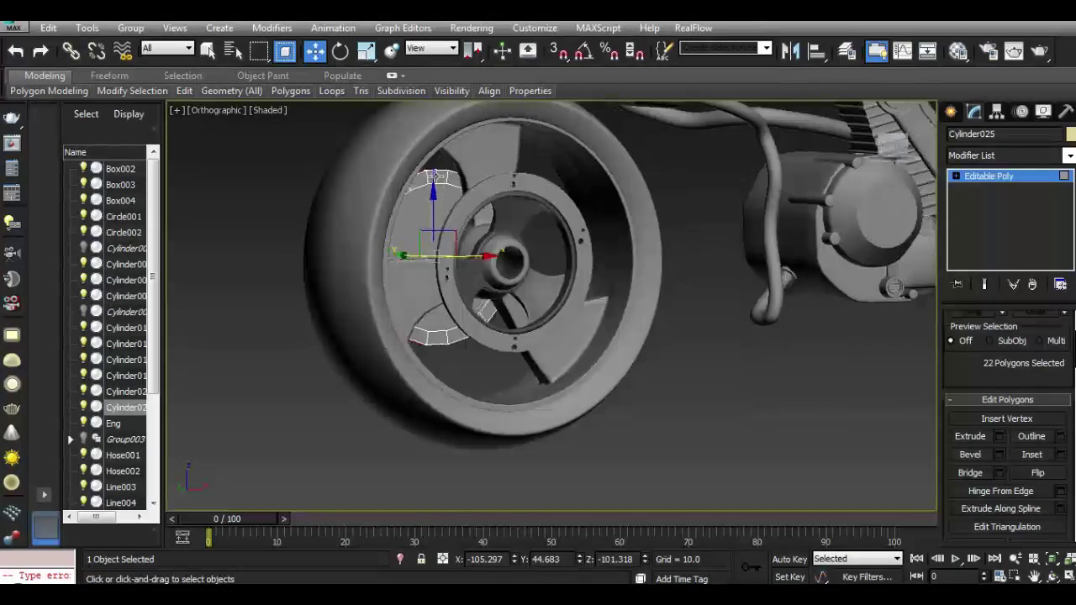
{"action": "scroll", "coordinate": [433, 181], "scroll_direction": "up", "scroll_amount": 5}
{"action": "left_click", "coordinate": [444, 180], "text": "ctrl"}
{"action": "left_click", "coordinate": [892, 144]}
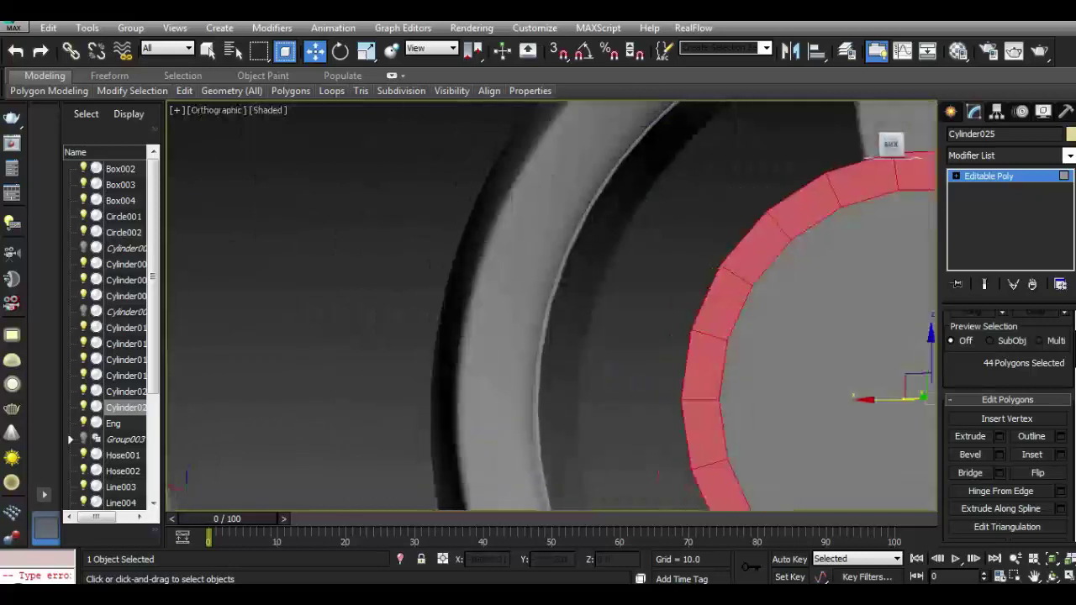
{"action": "scroll", "coordinate": [557, 202], "scroll_direction": "down", "scroll_amount": 2}
{"action": "left_click", "coordinate": [210, 111]}
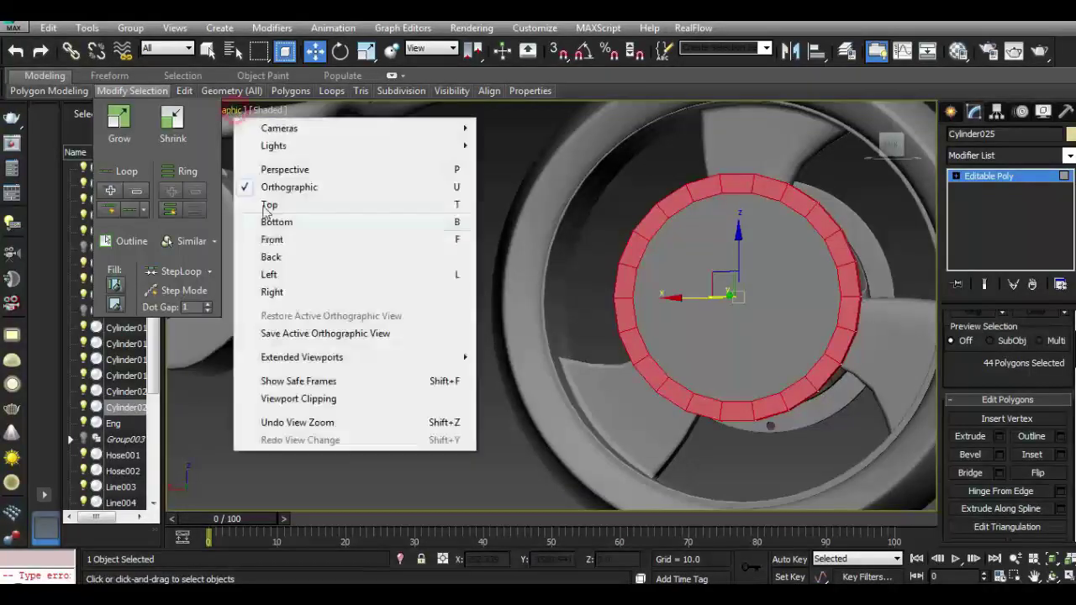
{"action": "left_click", "coordinate": [267, 250]}
Deselect the stray top, bottom, left and right faces from the ring selection.
{"action": "left_click", "coordinate": [662, 246], "text": "alt"}
{"action": "left_click", "coordinate": [656, 470], "text": "alt"}
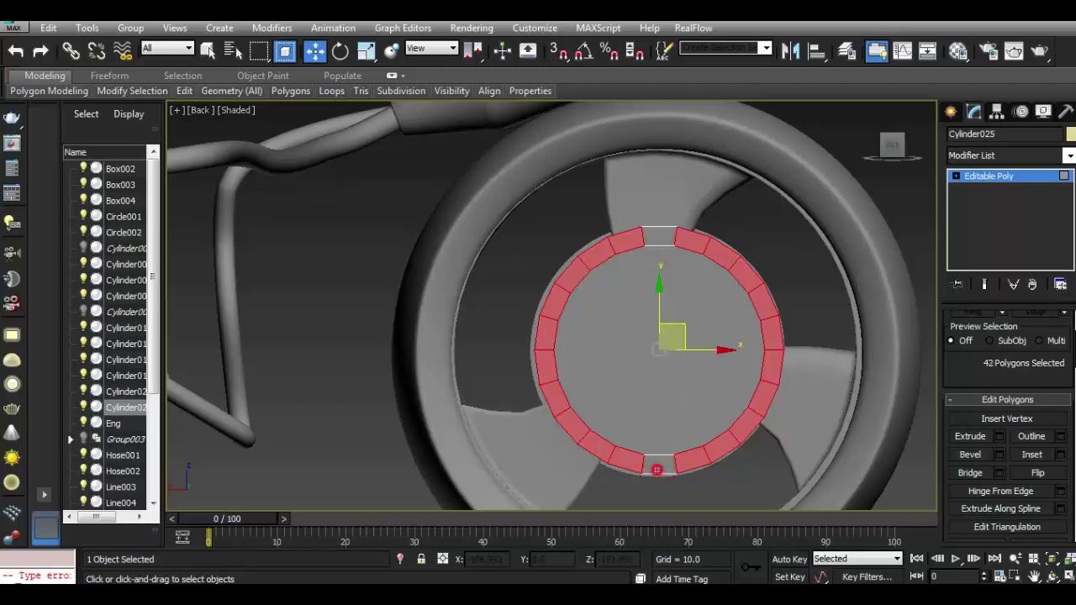
{"action": "left_click", "coordinate": [544, 346], "text": "alt"}
{"action": "left_click", "coordinate": [773, 333], "text": "alt"}
{"action": "left_click_drag", "start_coordinate": [892, 147], "coordinate": [807, 151]}
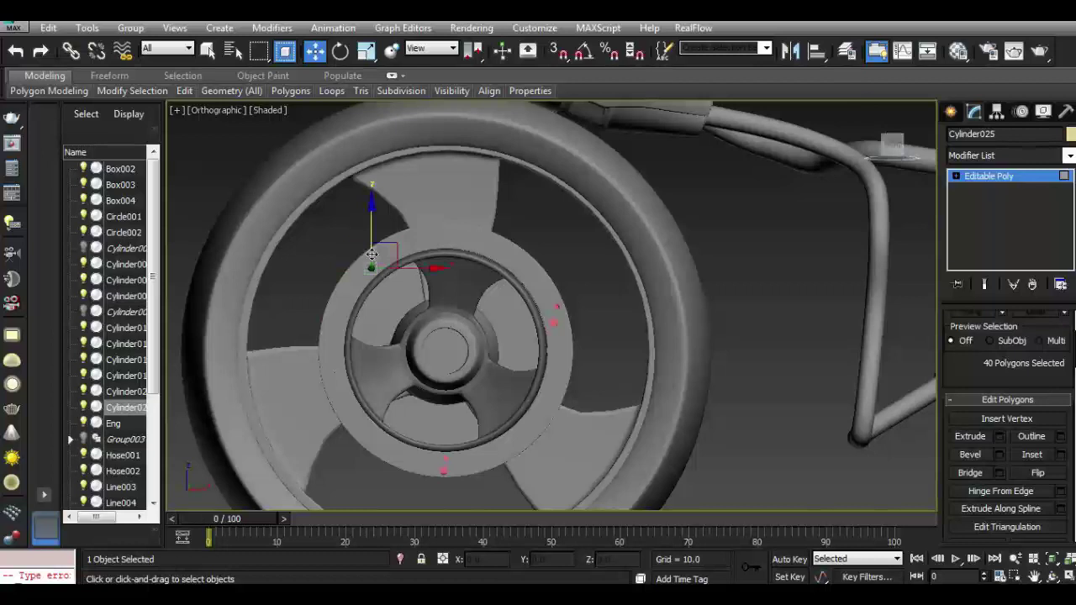
Isolate the disc, remove the last stray polygon, then show the whole wheel in Back view.
{"action": "left_click", "coordinate": [400, 559]}
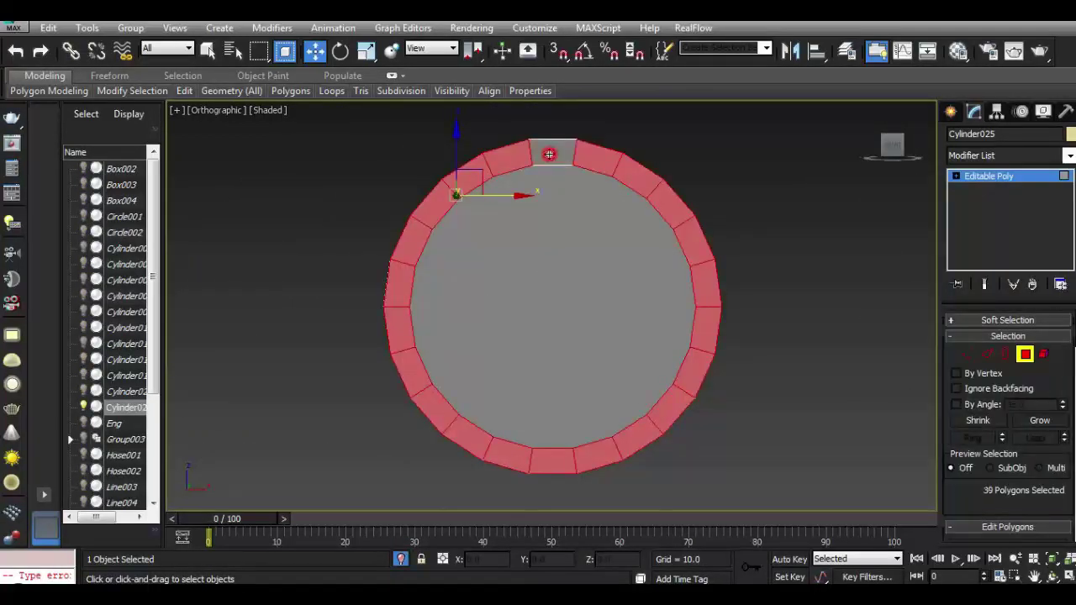
{"action": "left_click", "coordinate": [554, 465], "text": "alt"}
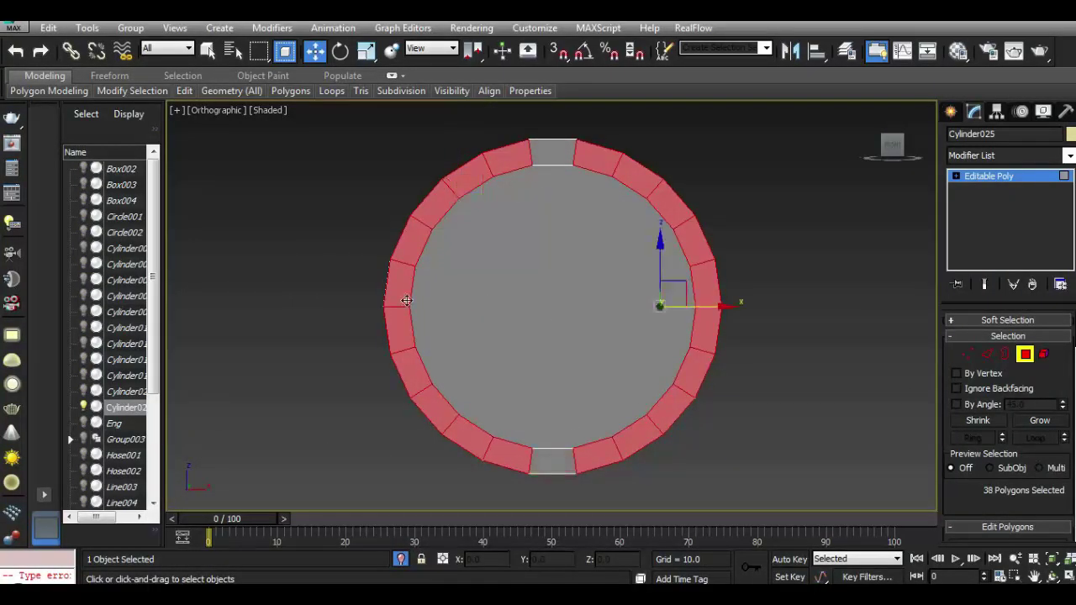
{"action": "left_click", "coordinate": [709, 287], "text": "alt"}
{"action": "left_click", "coordinate": [401, 560]}
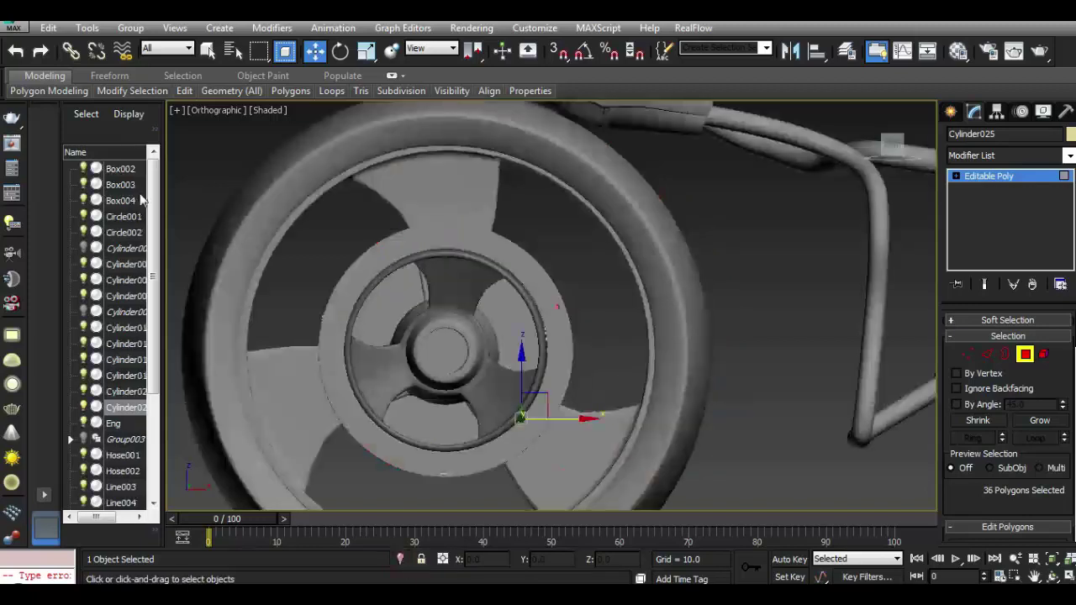
{"action": "left_click", "coordinate": [216, 113]}
{"action": "left_click", "coordinate": [245, 254]}
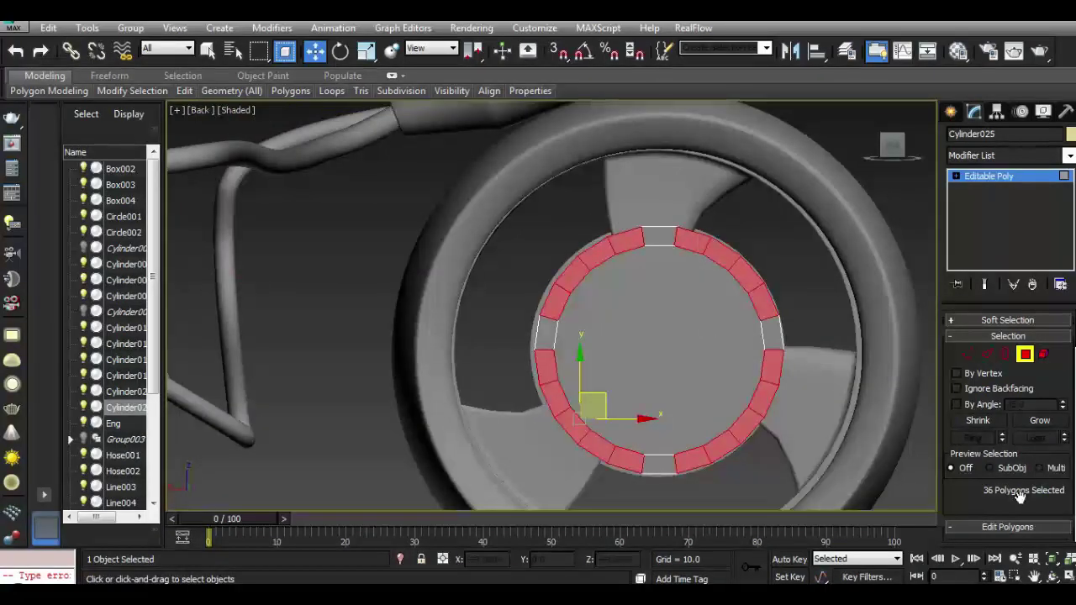
Inset the ring polygons by 0.923 and bridge them to cut slots through the disc.
{"action": "left_click_drag", "start_coordinate": [1019, 496], "coordinate": [867, 334]}
{"action": "scroll", "coordinate": [718, 256], "scroll_direction": "up", "scroll_amount": 3}
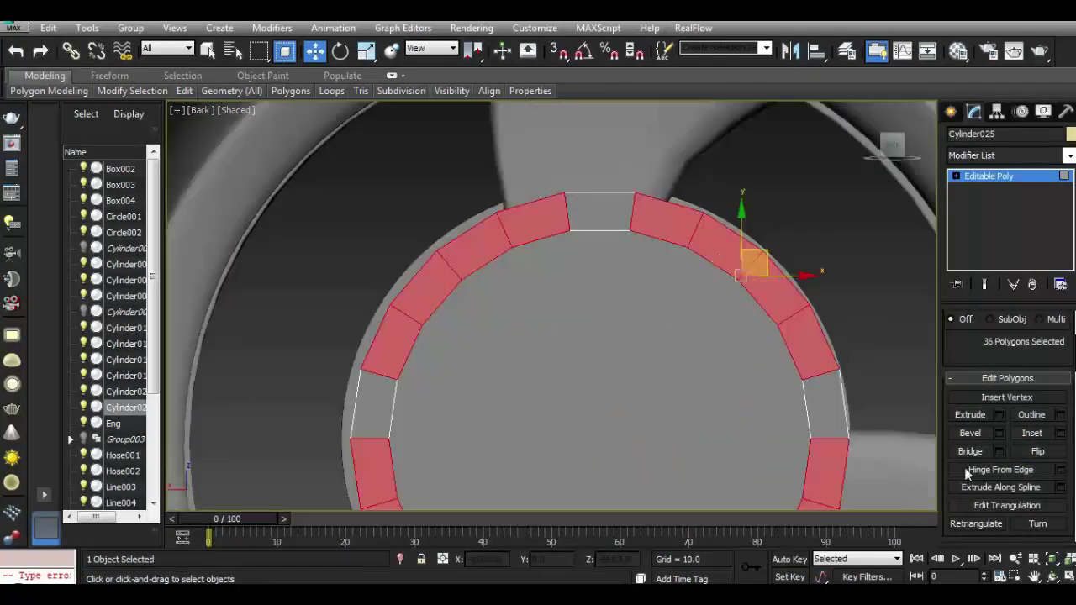
{"action": "left_click", "coordinate": [1061, 434]}
{"action": "left_click", "coordinate": [581, 360]}
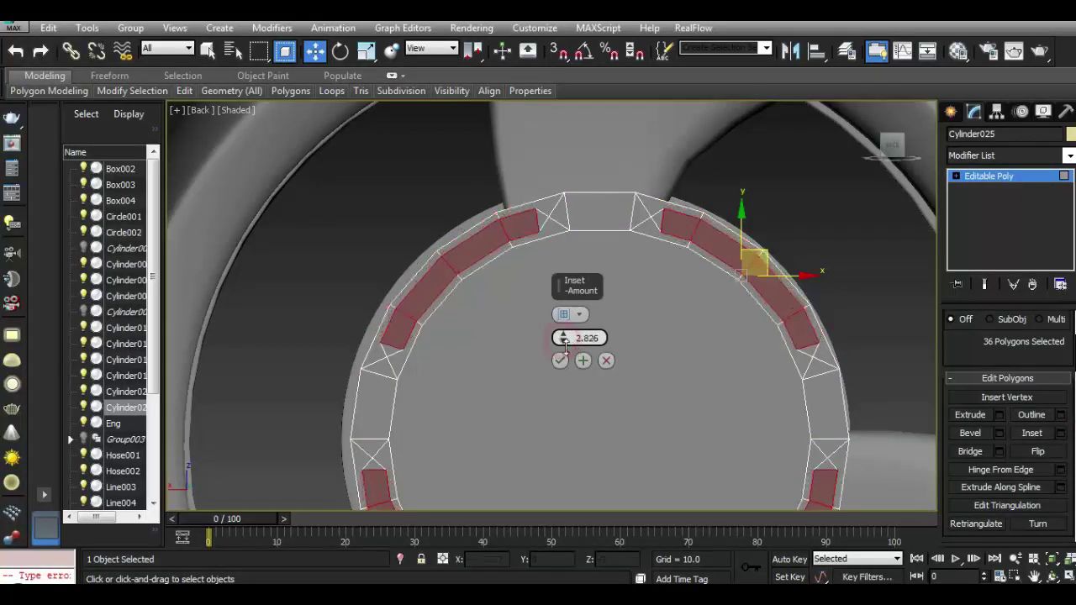
{"action": "left_click", "coordinate": [583, 361]}
{"action": "left_click", "coordinate": [583, 362]}
{"action": "left_click", "coordinate": [584, 362]}
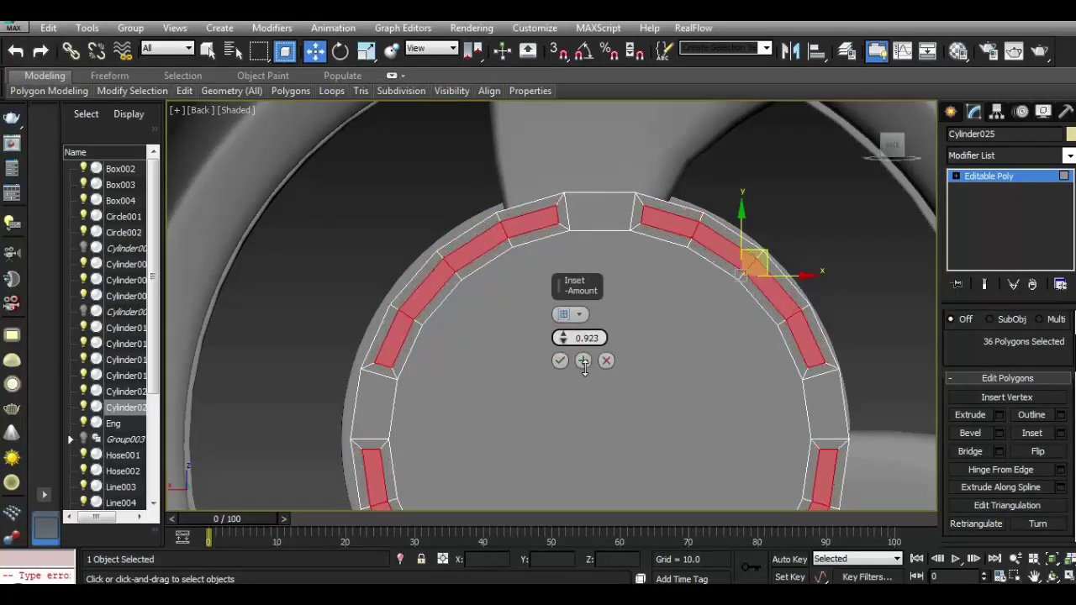
{"action": "left_click", "coordinate": [561, 361]}
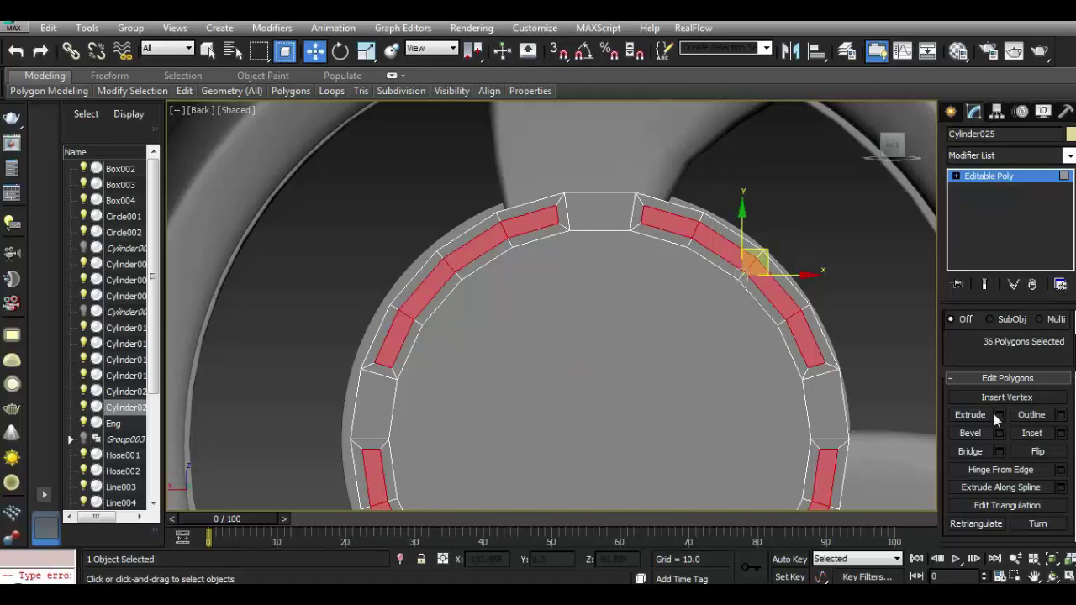
{"action": "left_click", "coordinate": [1000, 451]}
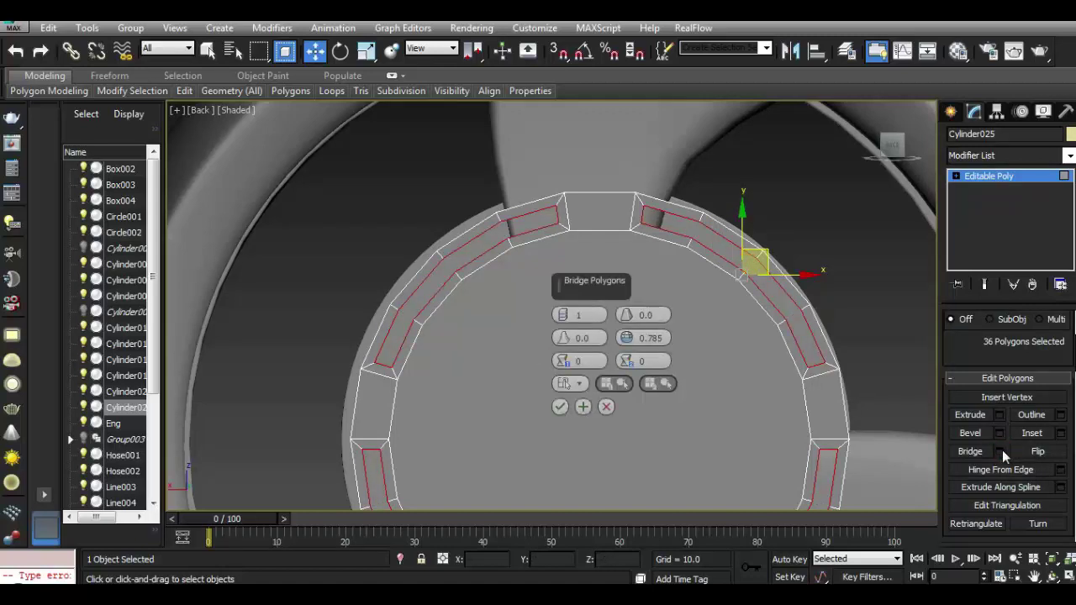
{"action": "left_click", "coordinate": [562, 408]}
Inset both centre cap polygons by 15.416 and bridge them to punch a central hole.
{"action": "left_click_drag", "start_coordinate": [880, 153], "coordinate": [886, 160]}
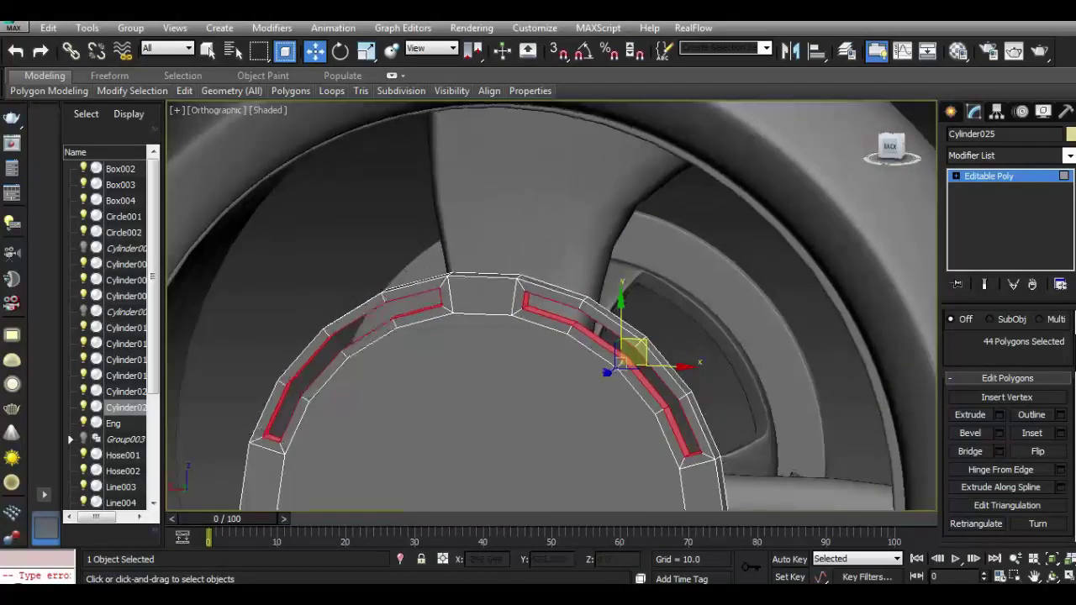
{"action": "left_click", "coordinate": [678, 320]}
{"action": "middle_click_drag", "start_coordinate": [678, 320], "coordinate": [529, 187], "text": "alt"}
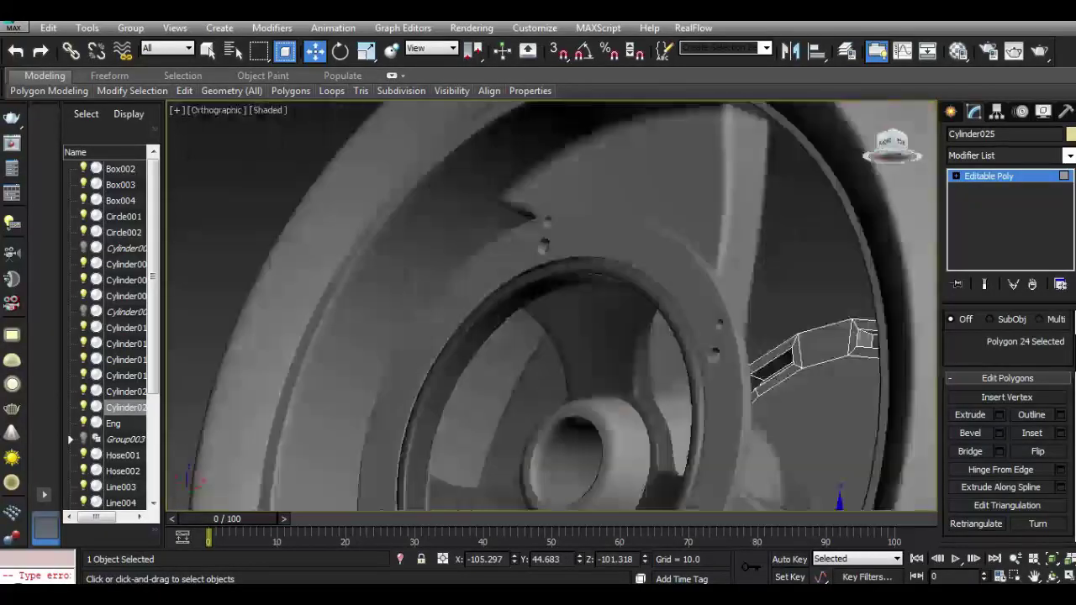
{"action": "left_click", "coordinate": [287, 212], "text": "ctrl"}
{"action": "left_click", "coordinate": [1061, 433]}
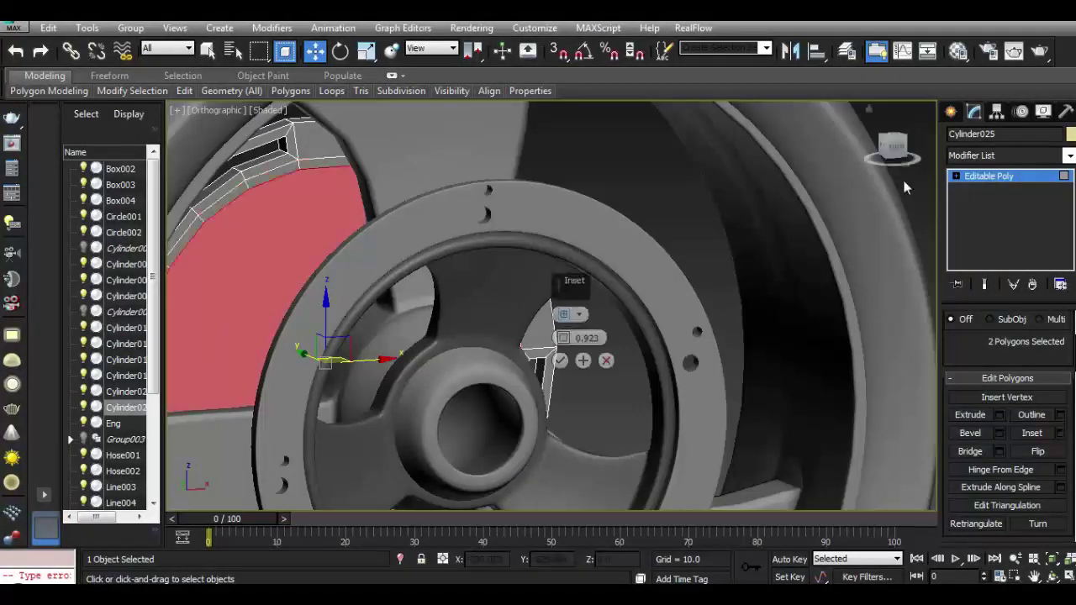
{"action": "left_click", "coordinate": [892, 146]}
{"action": "left_click_drag", "start_coordinate": [563, 337], "coordinate": [538, 227]}
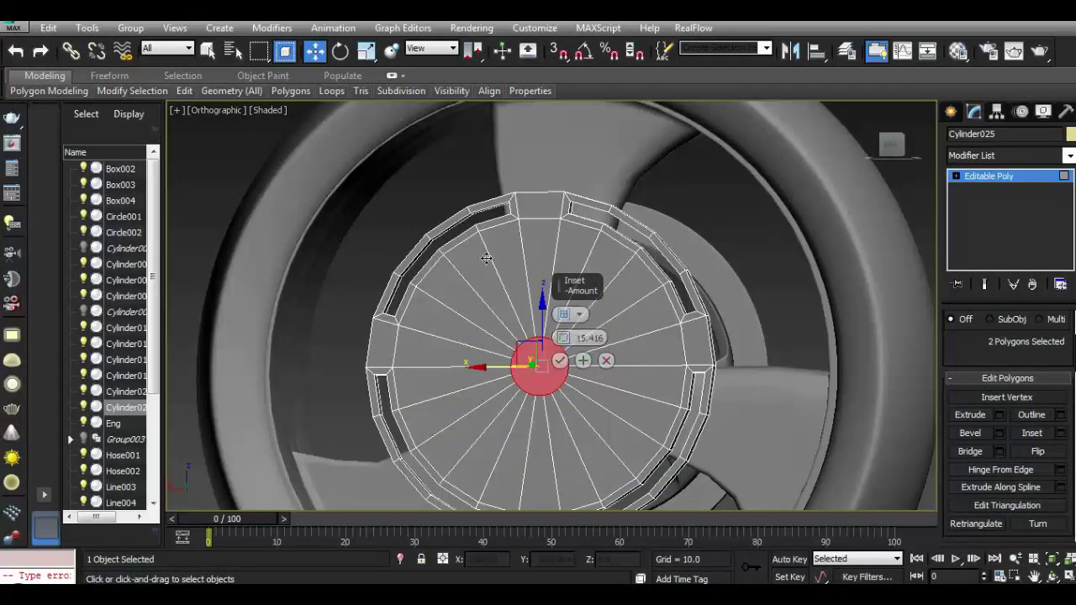
{"action": "left_click", "coordinate": [560, 360]}
{"action": "left_click", "coordinate": [999, 452]}
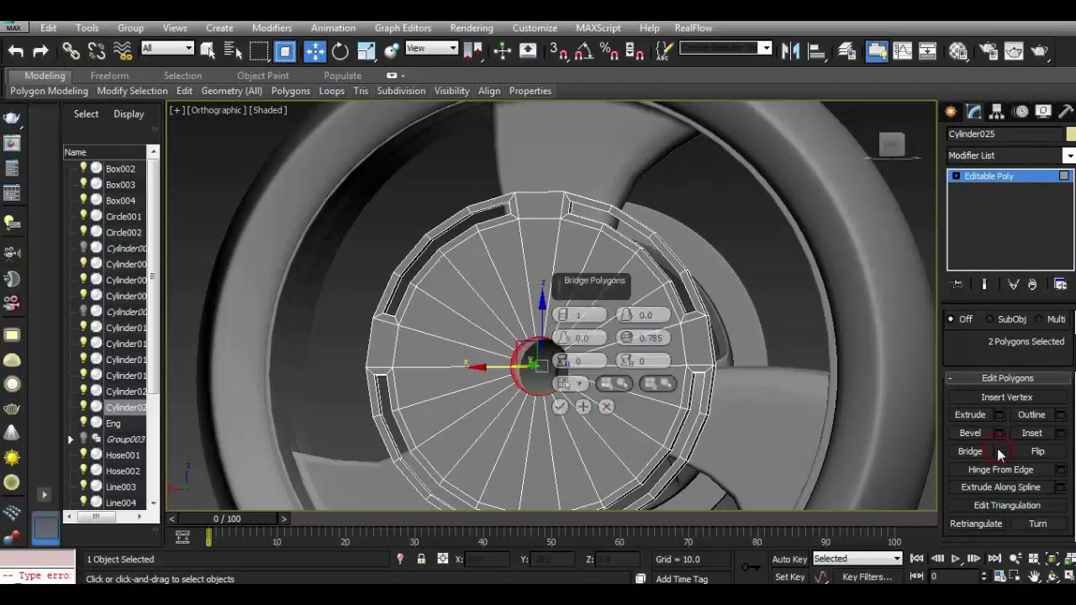
{"action": "left_click", "coordinate": [560, 407]}
{"action": "left_click", "coordinate": [971, 175]}
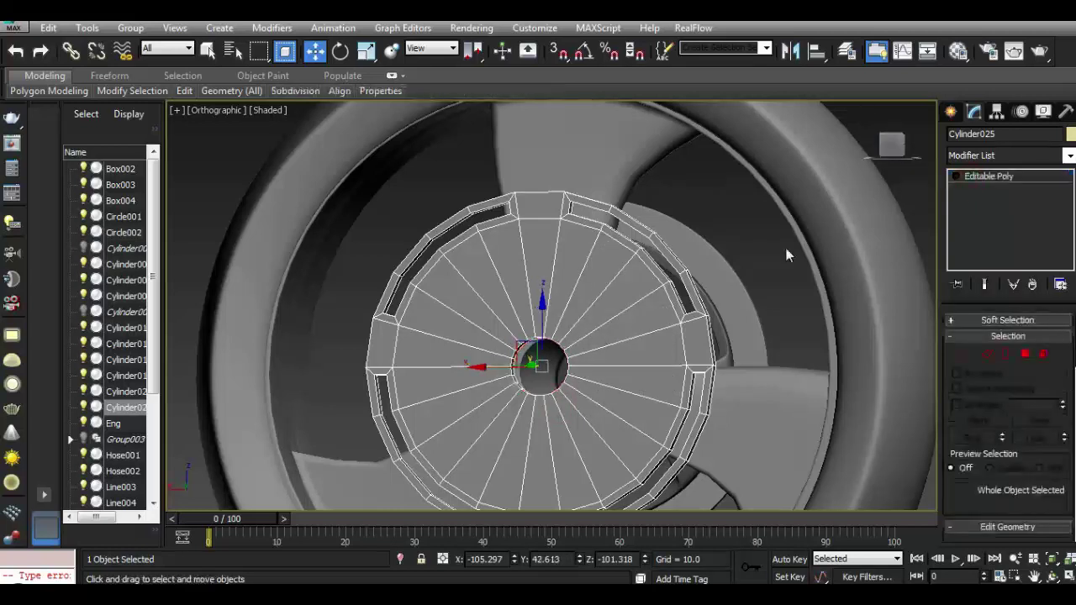
{"action": "key", "text": "ctrl+d"}
{"action": "middle_click_drag", "start_coordinate": [538, 336], "coordinate": [519, 318], "text": "alt"}
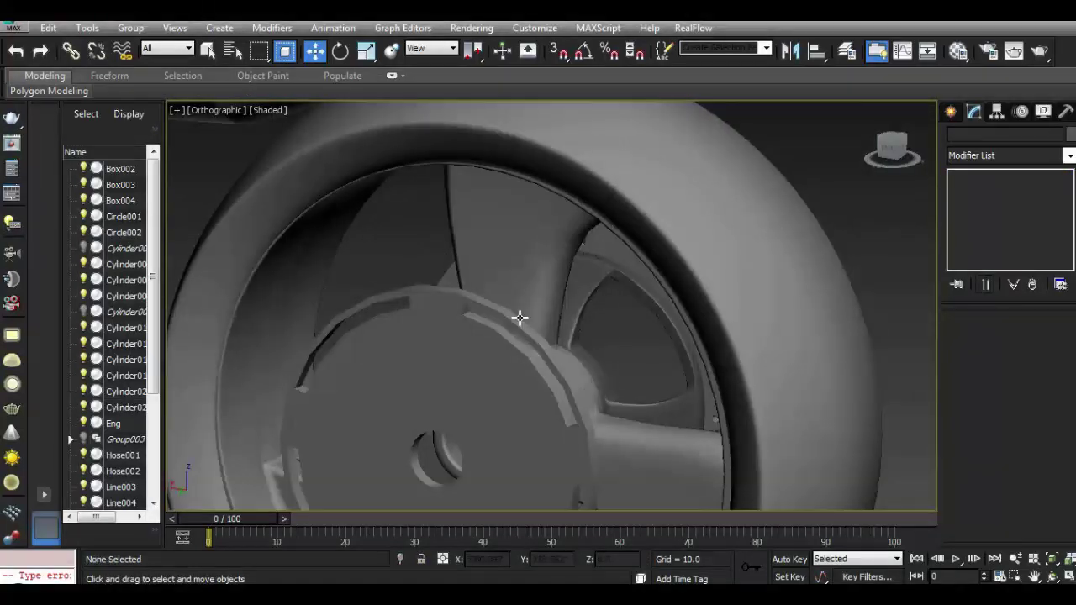
Connect the hub's 22-edge radial ring with two loops pinched 93 toward one rim.
{"action": "left_click", "coordinate": [460, 327]}
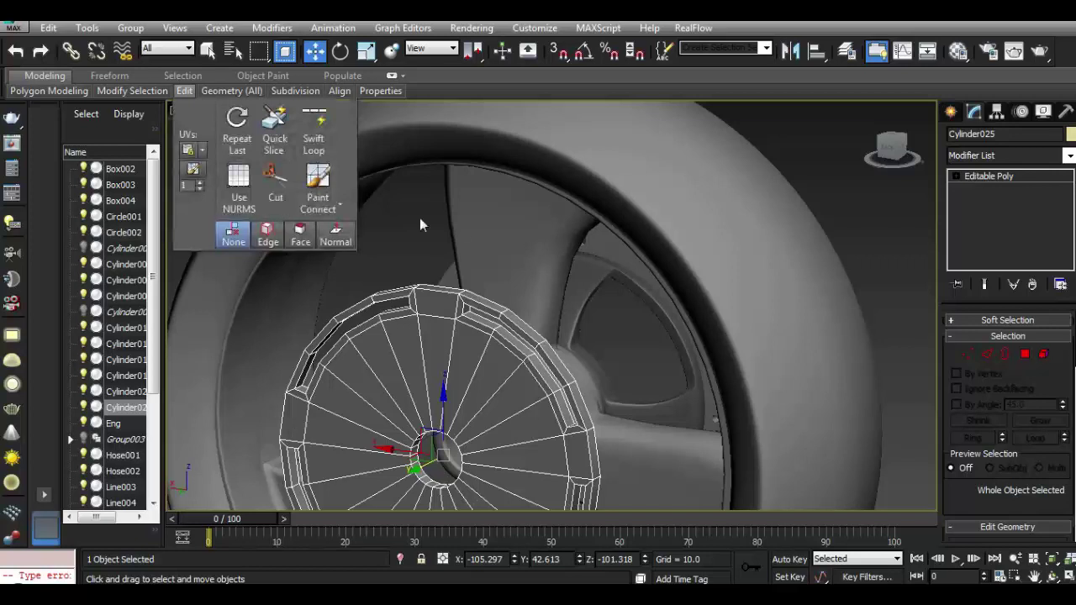
{"action": "left_click", "coordinate": [889, 150]}
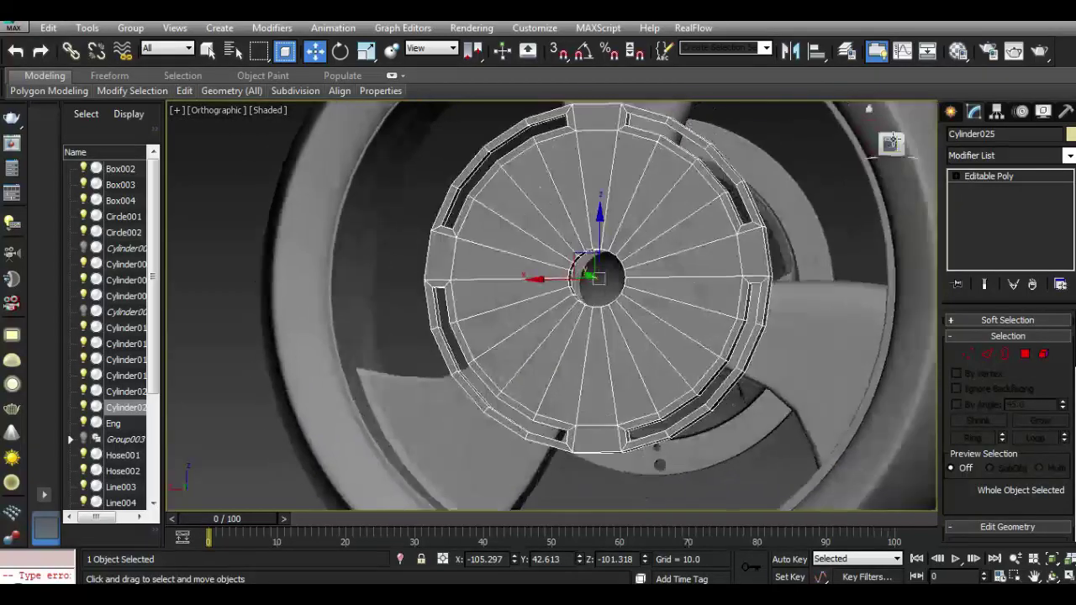
{"action": "left_click", "coordinate": [991, 355]}
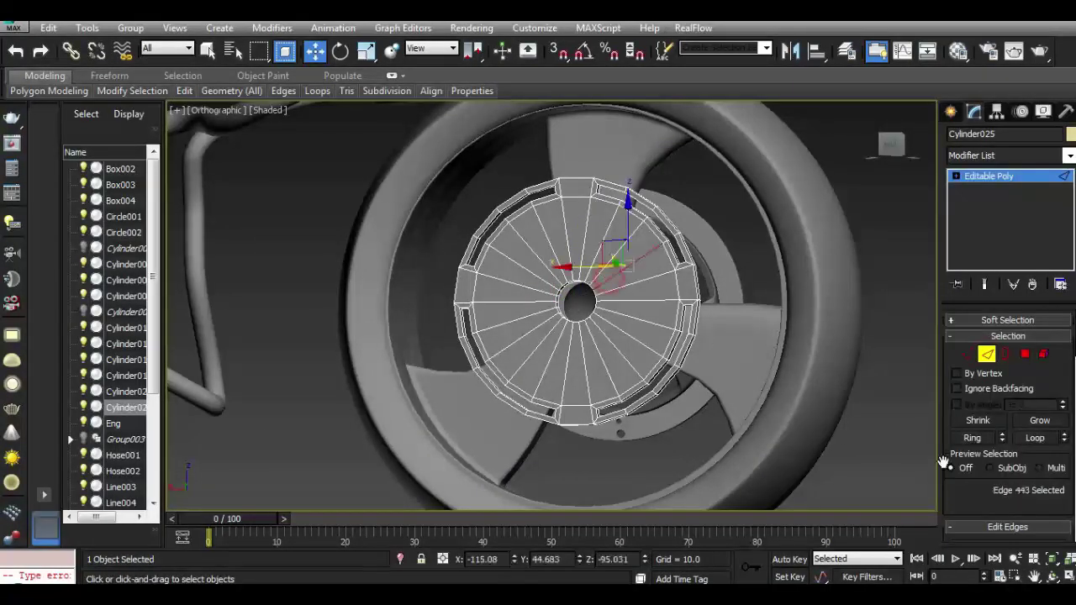
{"action": "left_click", "coordinate": [977, 438]}
{"action": "scroll", "coordinate": [1002, 419], "scroll_direction": "down", "scroll_amount": 2}
{"action": "left_click", "coordinate": [1062, 523]}
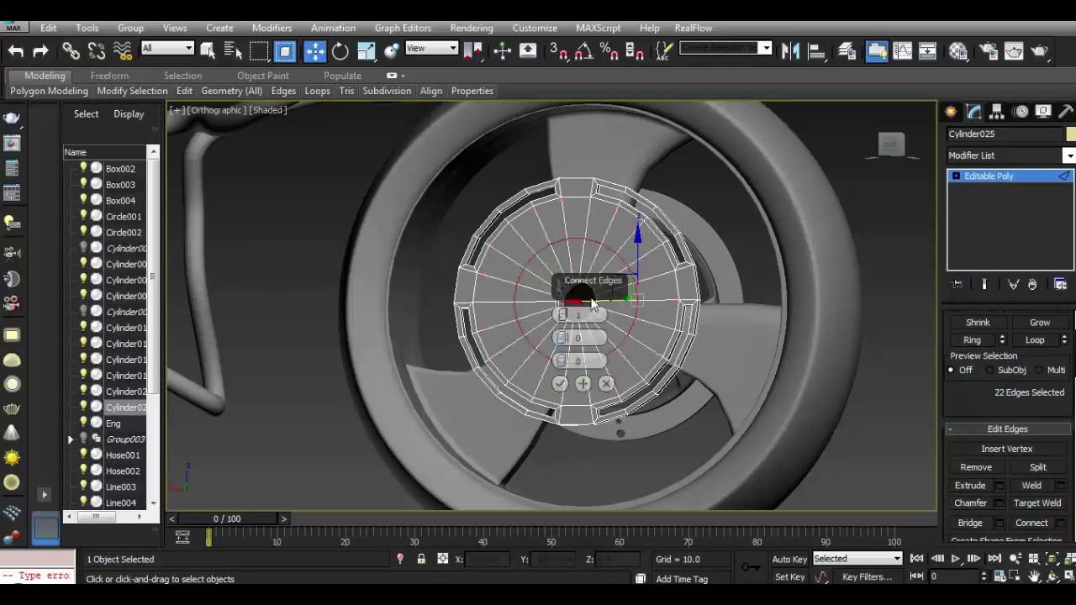
{"action": "left_click_drag", "start_coordinate": [563, 339], "coordinate": [571, 86]}
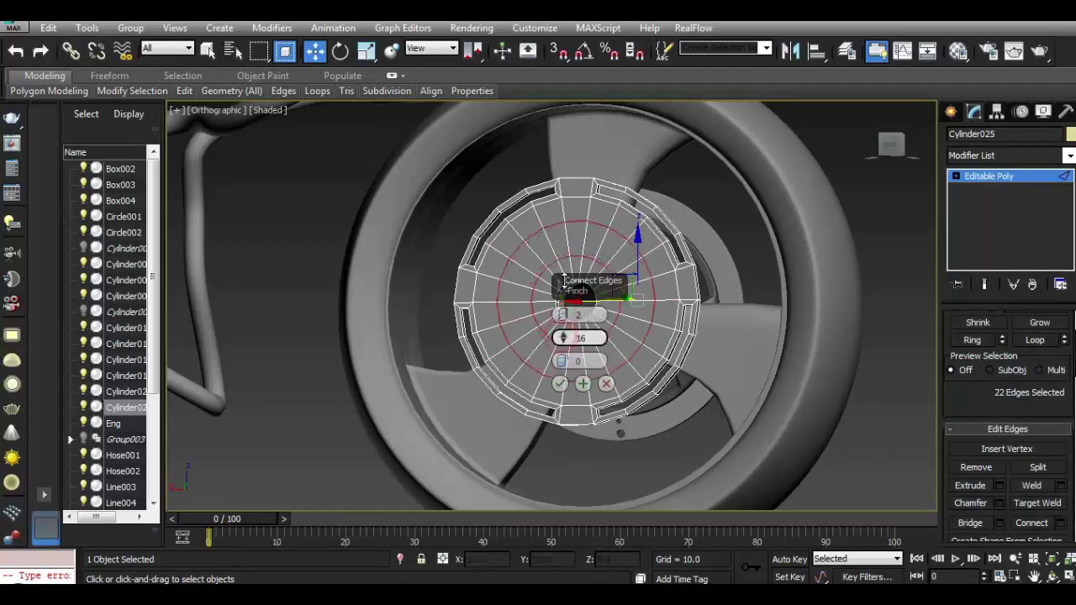
{"action": "left_click", "coordinate": [560, 383]}
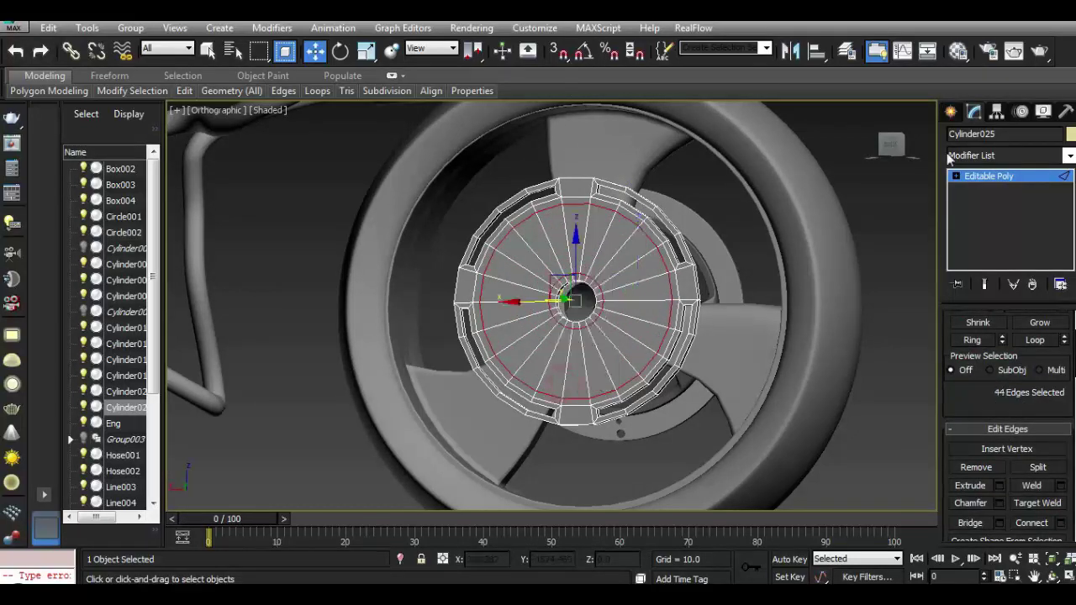
Connect the radial edge ring again to add supporting loops near the other rim.
{"action": "left_click_drag", "start_coordinate": [887, 147], "coordinate": [886, 147]}
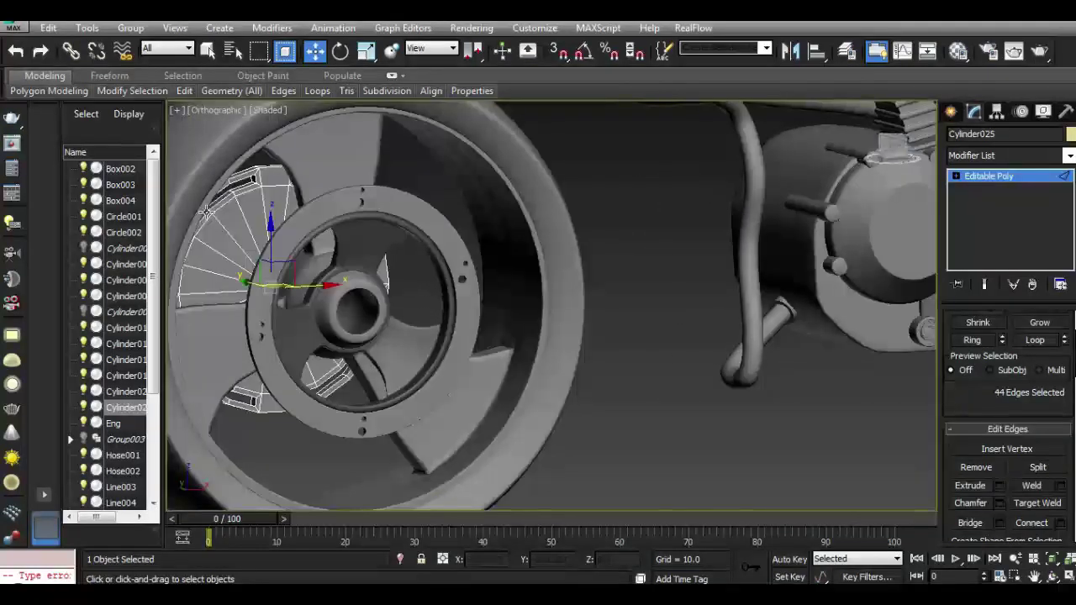
{"action": "scroll", "coordinate": [207, 213], "scroll_direction": "up", "scroll_amount": 6}
{"action": "left_click", "coordinate": [991, 340]}
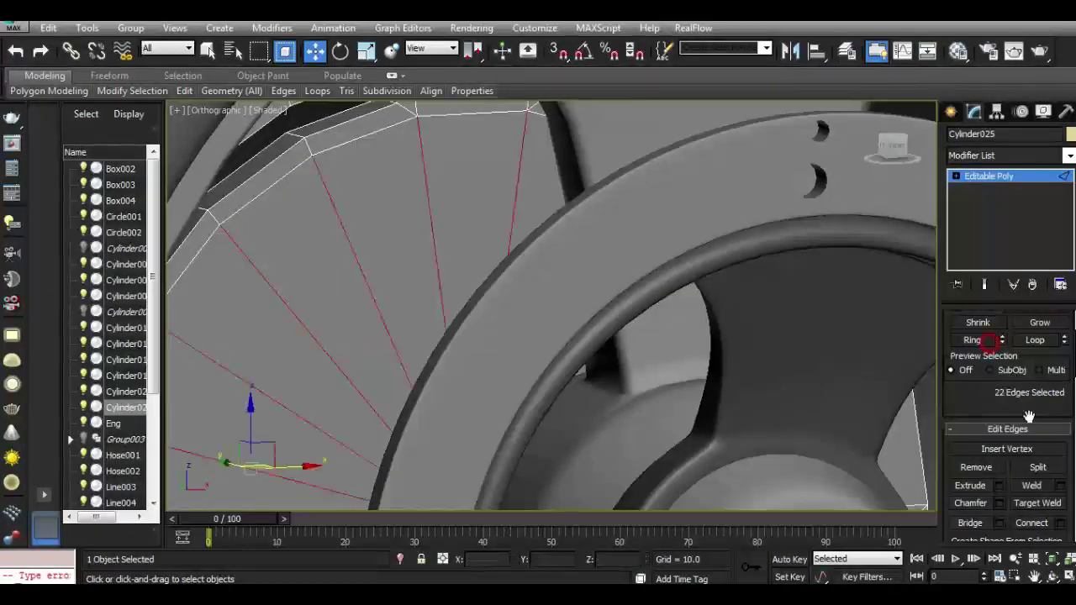
{"action": "left_click", "coordinate": [1061, 522]}
{"action": "left_click", "coordinate": [583, 385]}
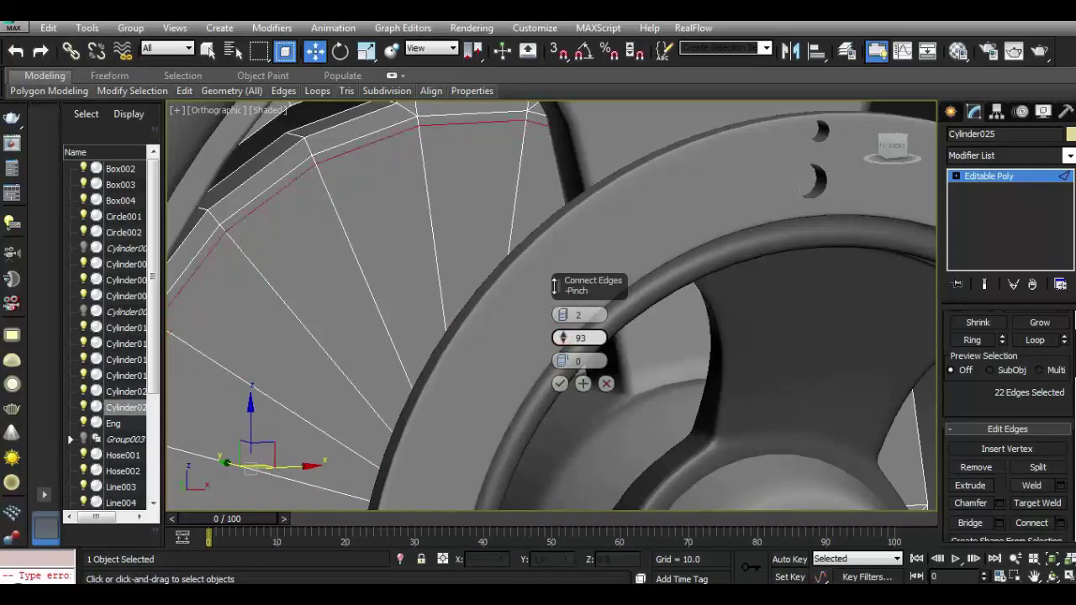
{"action": "left_click", "coordinate": [560, 384]}
Enable Use NURMS smoothing on the hub and deselect it to check the result.
{"action": "middle_click_drag", "start_coordinate": [564, 377], "coordinate": [687, 134], "text": "alt"}
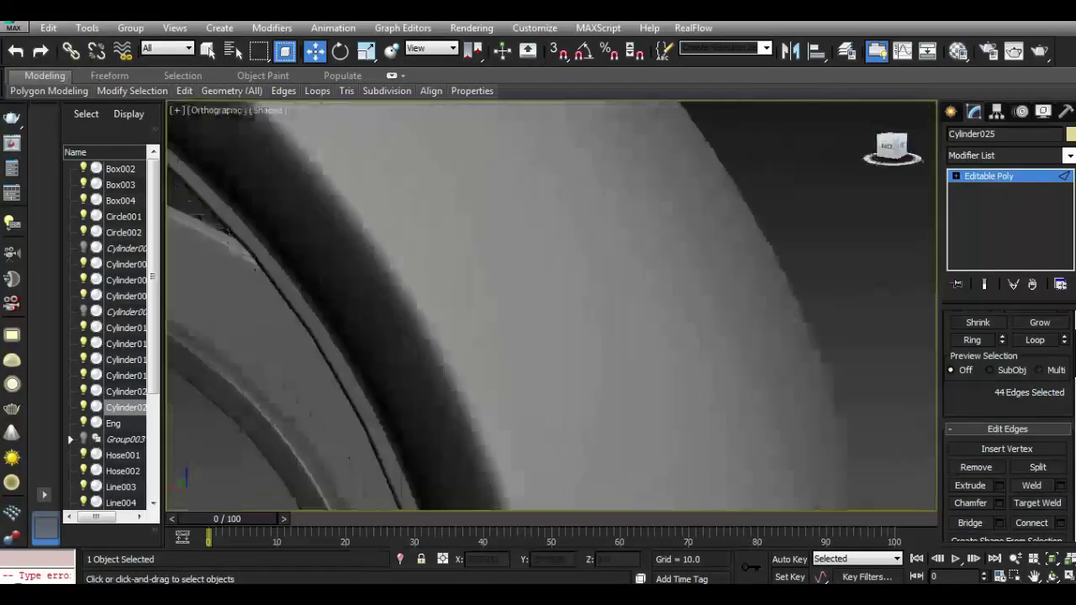
{"action": "scroll", "coordinate": [639, 134], "scroll_direction": "down", "scroll_amount": 5}
{"action": "scroll", "coordinate": [589, 139], "scroll_direction": "down", "scroll_amount": 2}
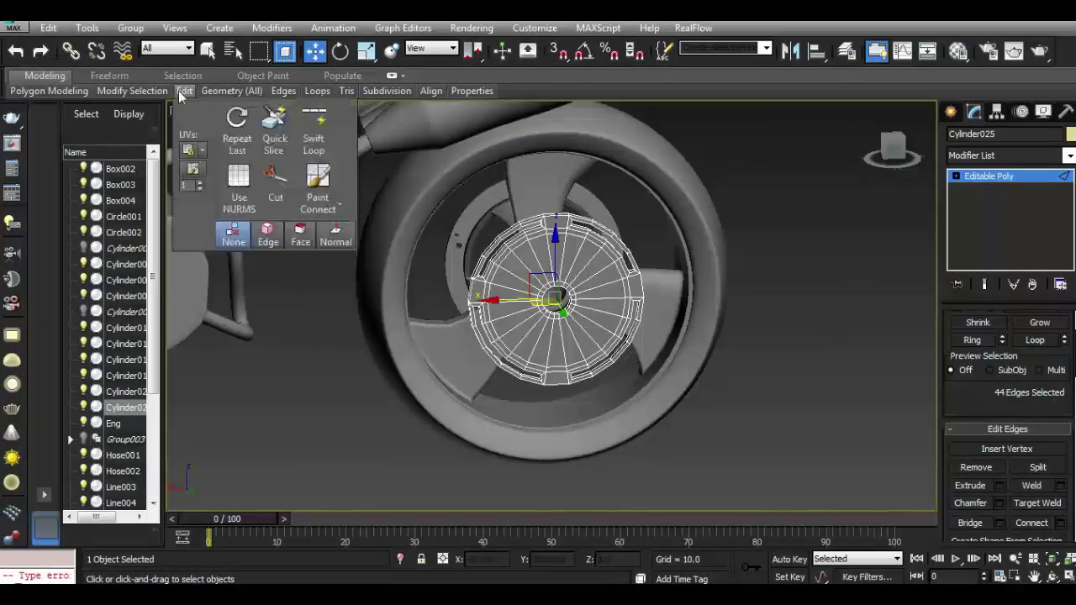
{"action": "left_click", "coordinate": [244, 191]}
{"action": "left_click", "coordinate": [1013, 186]}
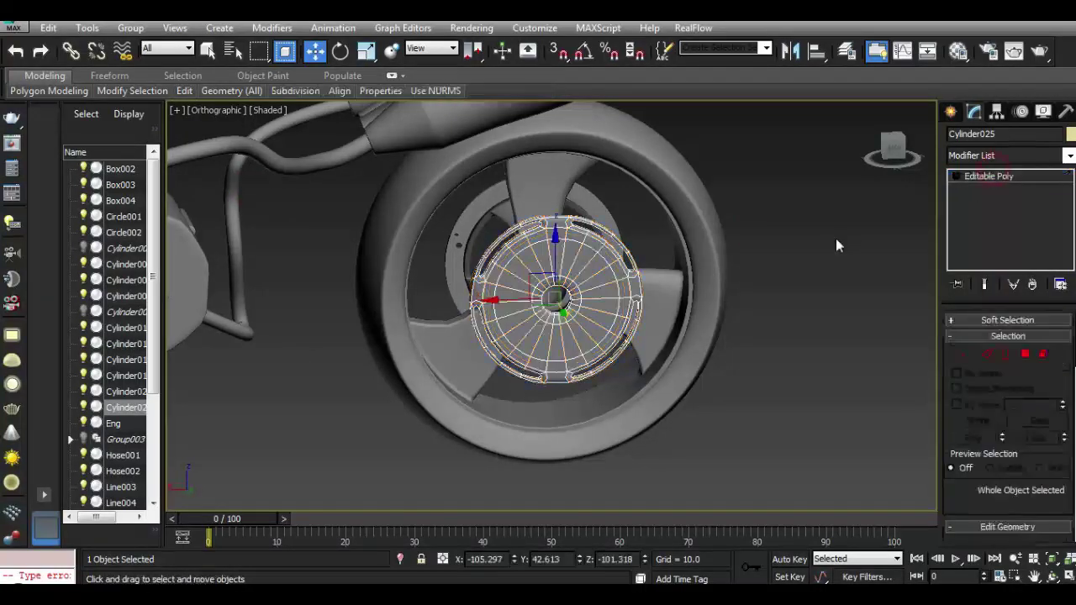
{"action": "left_click", "coordinate": [836, 242]}
{"action": "scroll", "coordinate": [560, 243], "scroll_direction": "up", "scroll_amount": 3}
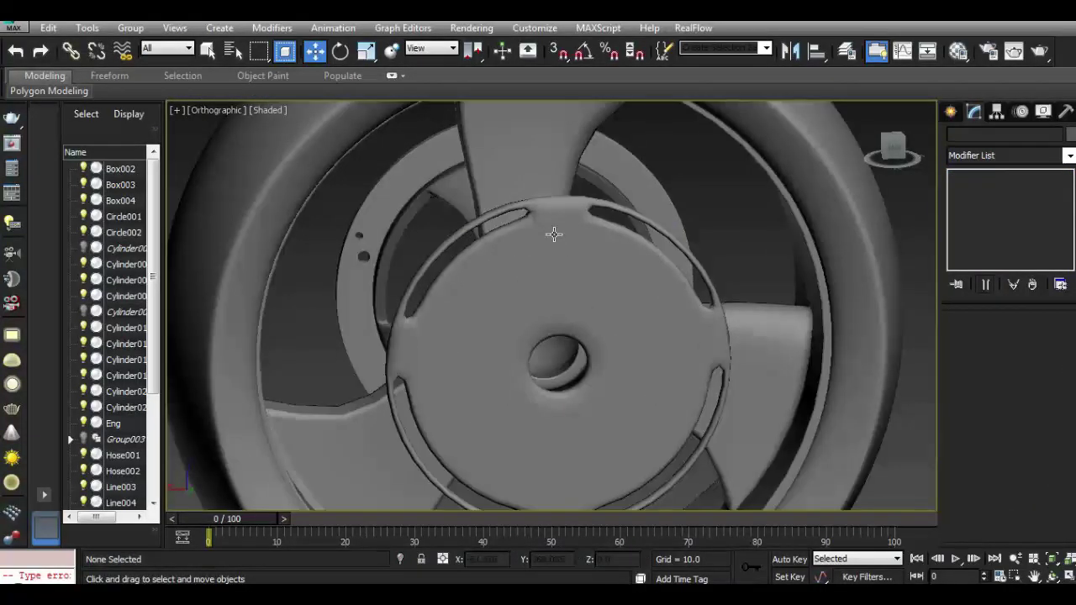
Select the full loop of outer rim polygons on the hub disc in Polygon mode.
{"action": "left_click_drag", "start_coordinate": [891, 149], "coordinate": [874, 164]}
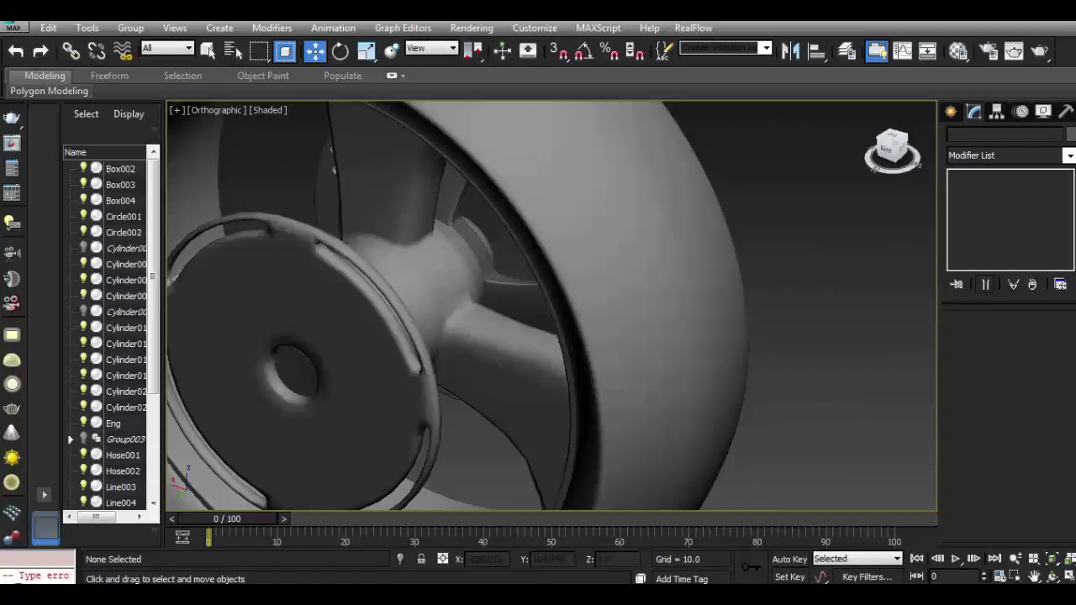
{"action": "left_click", "coordinate": [274, 255]}
{"action": "right_click", "coordinate": [193, 122]}
{"action": "left_click", "coordinate": [267, 233]}
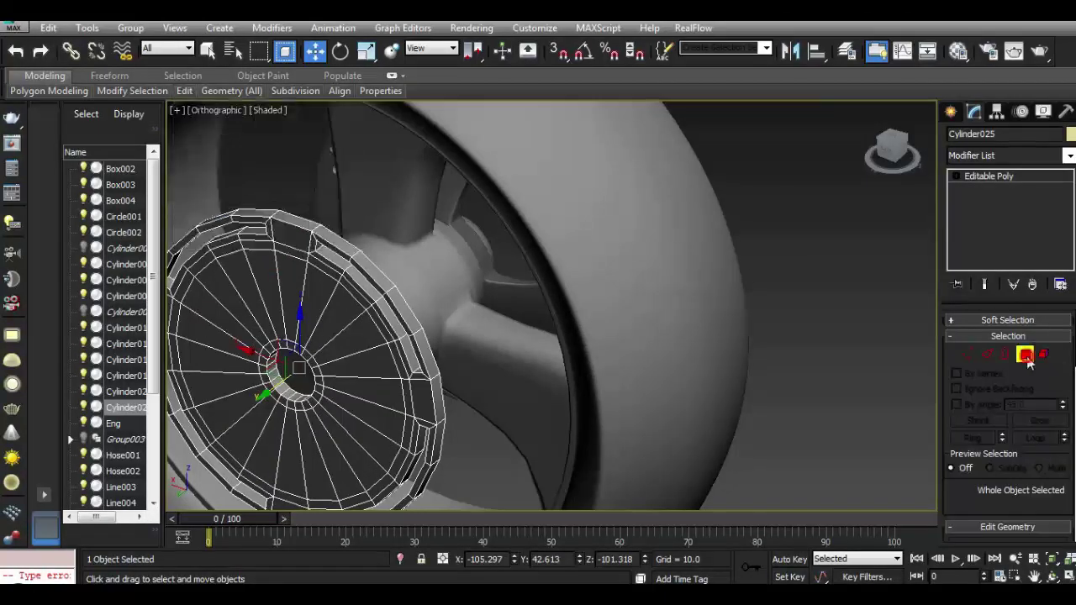
{"action": "scroll", "coordinate": [437, 243], "scroll_direction": "up", "scroll_amount": 3}
{"action": "left_click", "coordinate": [446, 244]}
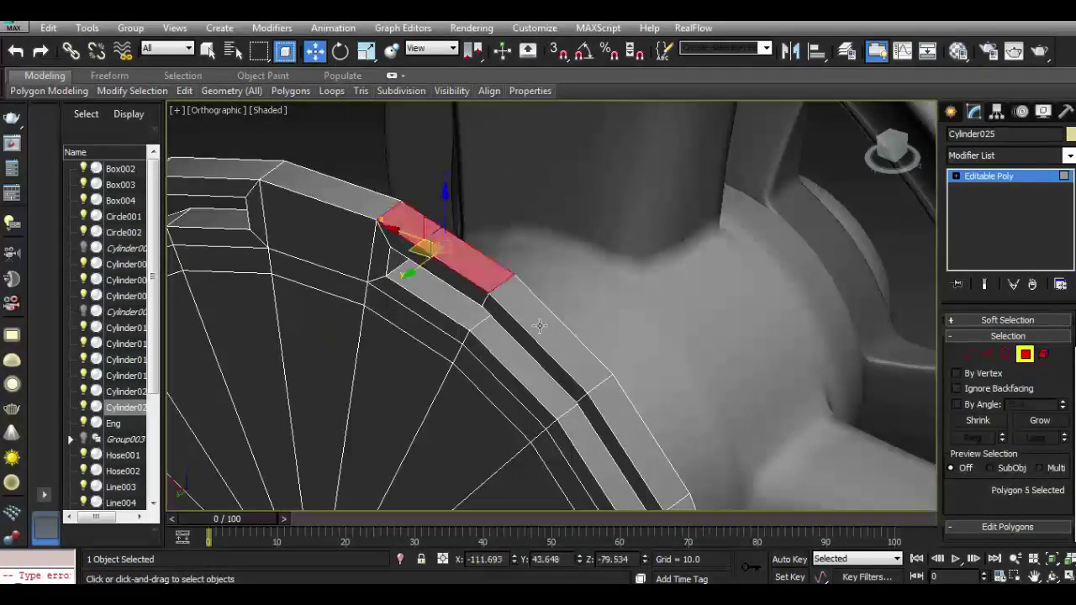
{"action": "left_click", "coordinate": [542, 326], "text": "shift"}
{"action": "scroll", "coordinate": [561, 324], "scroll_direction": "down", "scroll_amount": 3}
{"action": "scroll", "coordinate": [561, 324], "scroll_direction": "up", "scroll_amount": 3}
{"action": "scroll", "coordinate": [1009, 421], "scroll_direction": "down", "scroll_amount": 3}
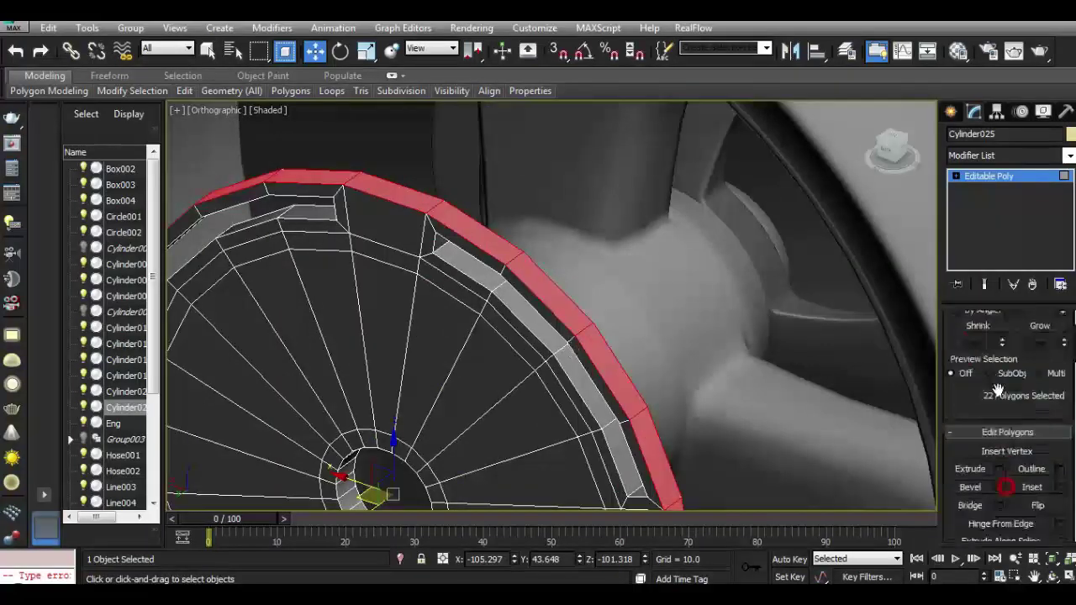
{"action": "scroll", "coordinate": [1042, 459], "scroll_direction": "down", "scroll_amount": 1}
Inset the rim polygons individually, By Polygon, with an amount of 2.01.
{"action": "left_click", "coordinate": [1061, 472]}
{"action": "left_click", "coordinate": [563, 313]}
{"action": "left_click", "coordinate": [580, 337]}
{"action": "left_click_drag", "start_coordinate": [564, 338], "coordinate": [599, 407]}
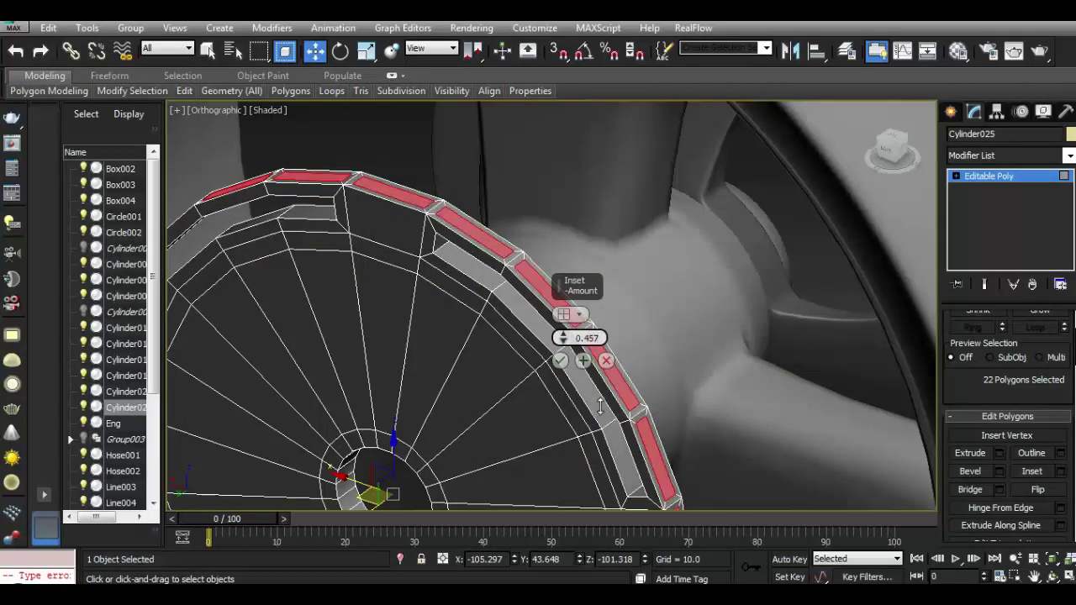
{"action": "left_click", "coordinate": [561, 361]}
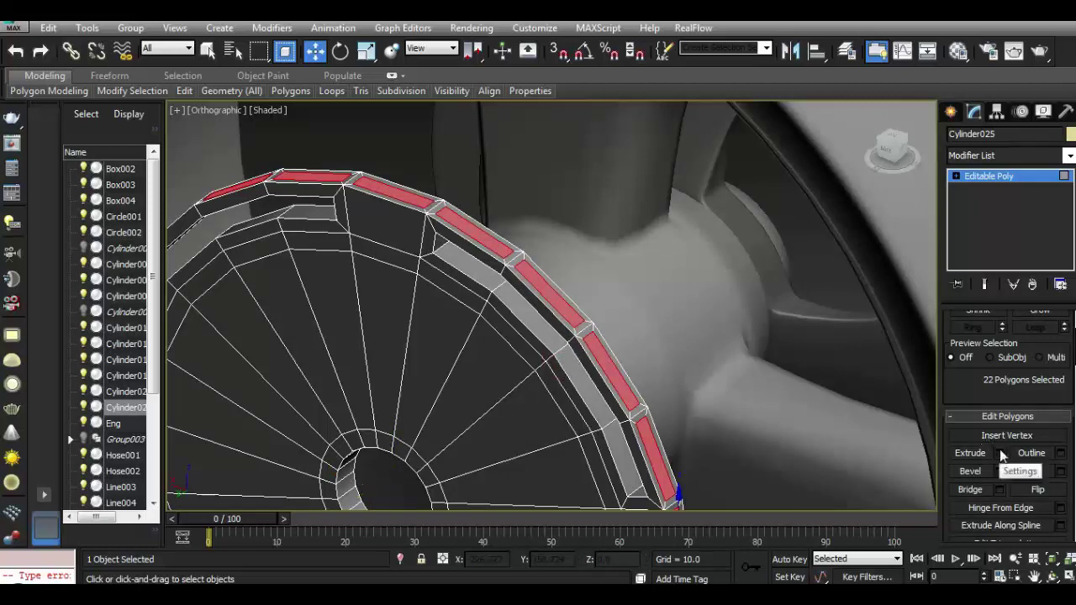
Extrude the 22 rim polygons 2.081 into teeth and scale them down so they taper.
{"action": "left_click", "coordinate": [999, 453]}
{"action": "mouse_move", "coordinate": [583, 345]}
{"action": "left_mouse_down"}
{"action": "mouse_move", "coordinate": [572, 451]}
{"action": "mouse_move", "coordinate": [568, 379]}
{"action": "left_mouse_up"}
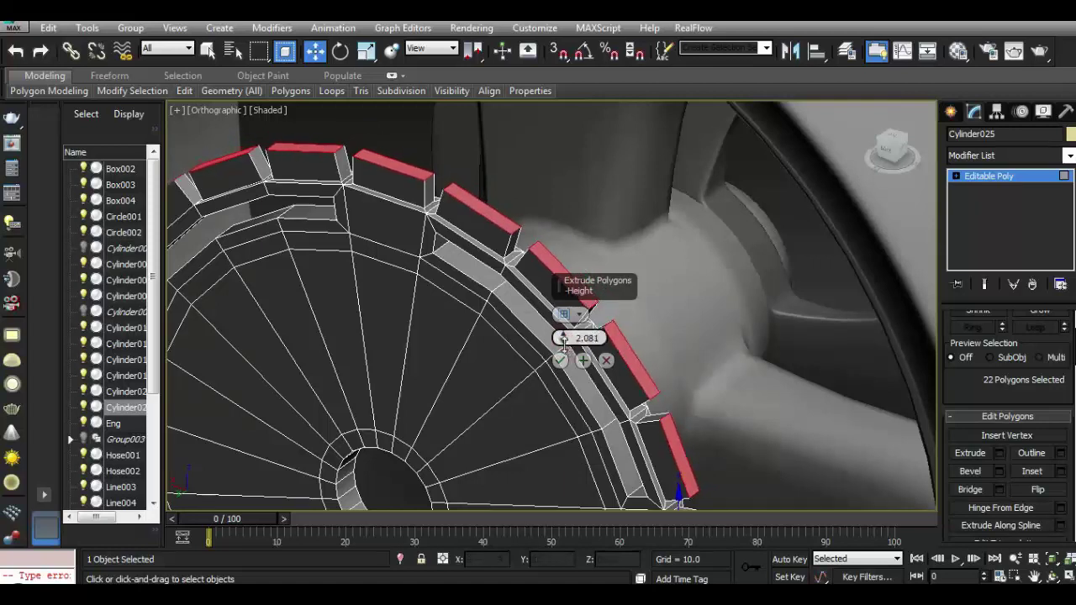
{"action": "left_click", "coordinate": [558, 360]}
{"action": "left_click", "coordinate": [364, 52]}
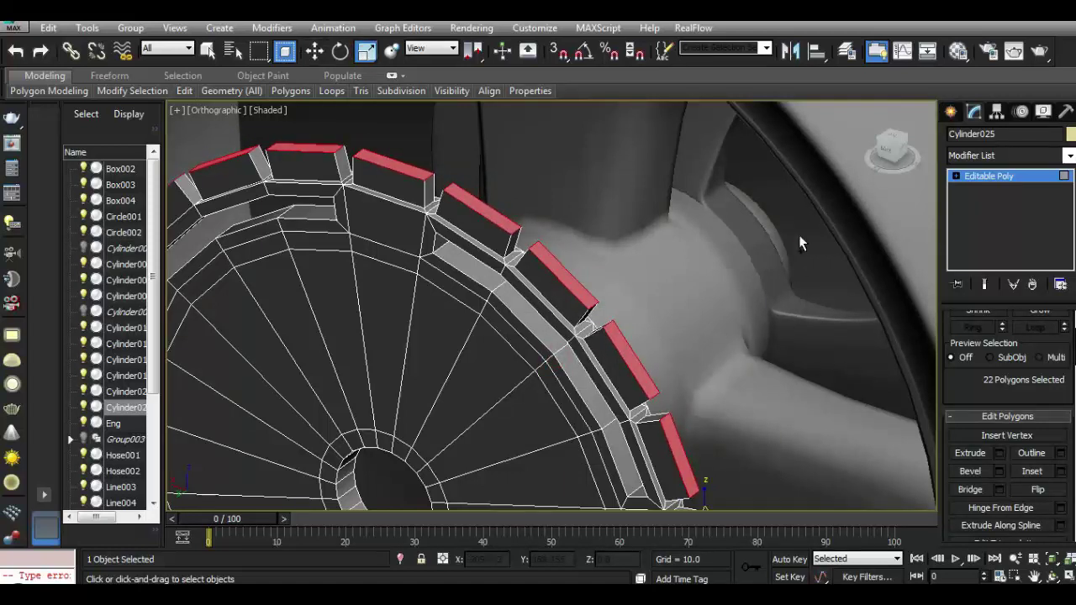
{"action": "scroll", "coordinate": [798, 243], "scroll_direction": "down", "scroll_amount": 4}
{"action": "scroll", "coordinate": [711, 200], "scroll_direction": "down", "scroll_amount": 1}
{"action": "left_click_drag", "start_coordinate": [694, 322], "coordinate": [701, 359]}
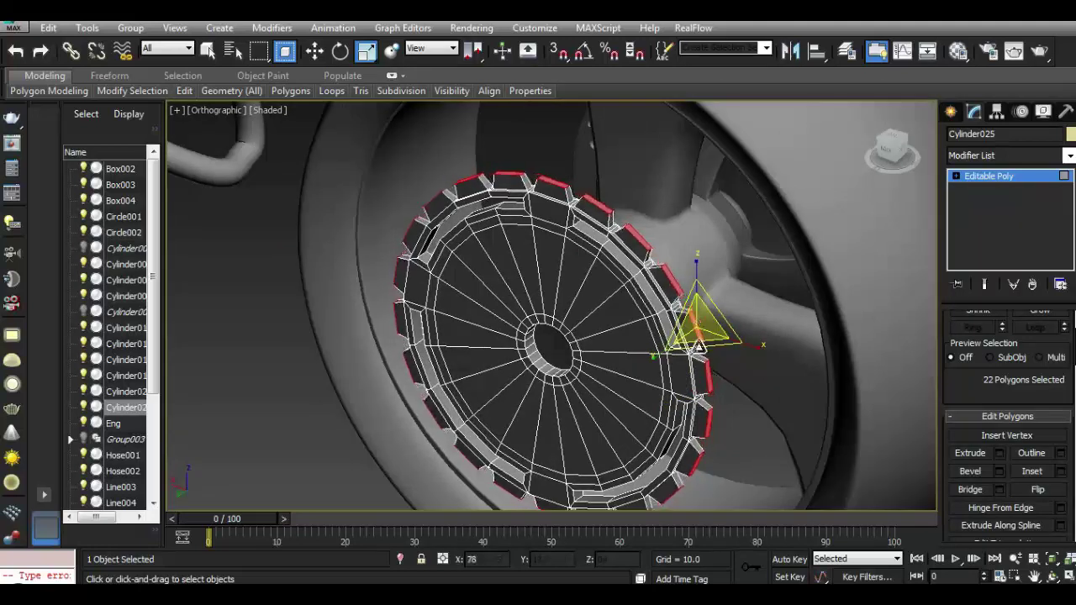
Save the scene and return to object level to view the toothed gear.
{"action": "left_click", "coordinate": [13, 27]}
{"action": "left_click", "coordinate": [47, 150]}
{"action": "key", "text": "4"}
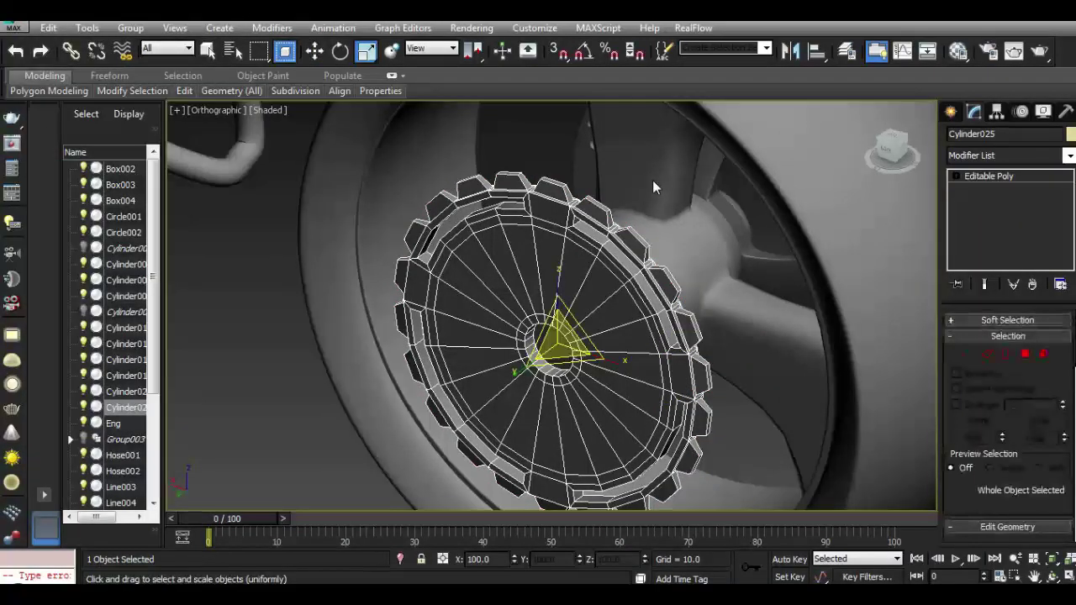
{"action": "left_click_drag", "start_coordinate": [893, 148], "coordinate": [865, 168]}
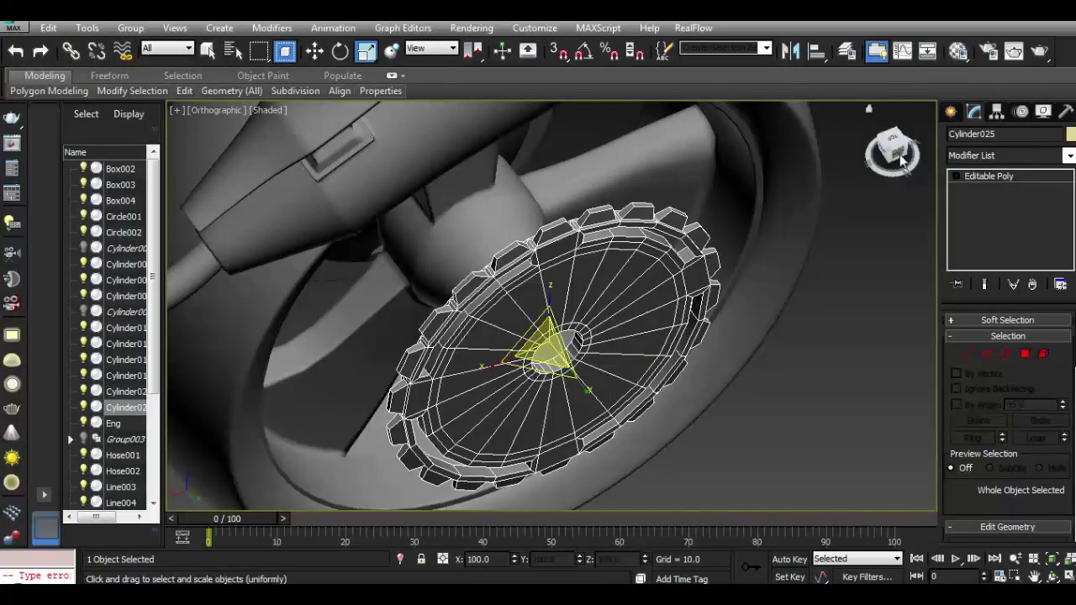
{"action": "left_click_drag", "start_coordinate": [901, 159], "coordinate": [917, 164]}
Create a small new cylinder and rotate it 90° on X to lie on its side.
{"action": "left_click", "coordinate": [952, 113]}
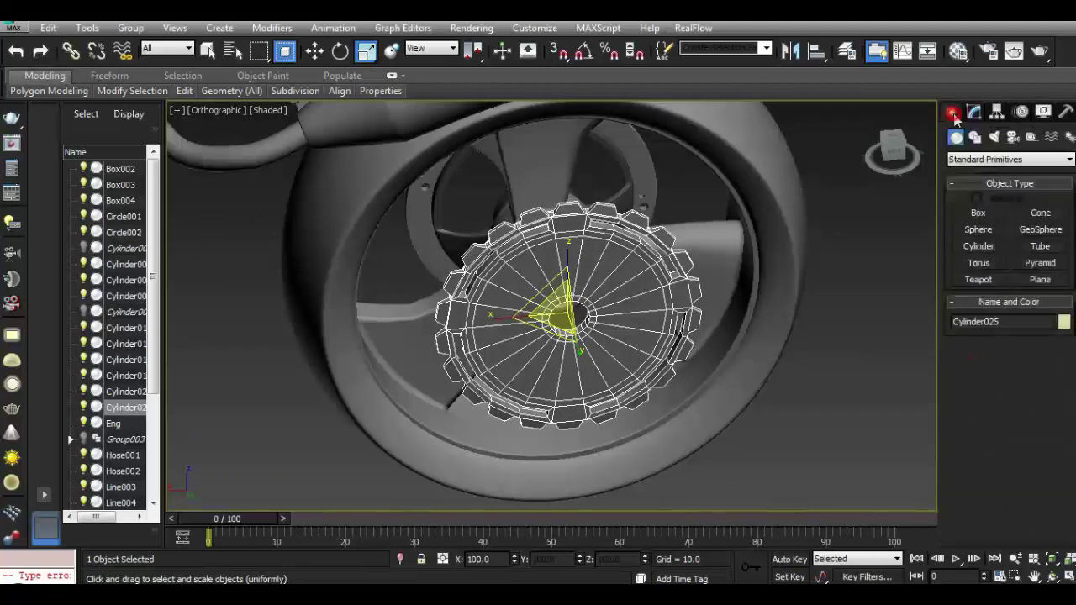
{"action": "left_click", "coordinate": [978, 246]}
{"action": "left_click_drag", "start_coordinate": [774, 404], "coordinate": [780, 400]}
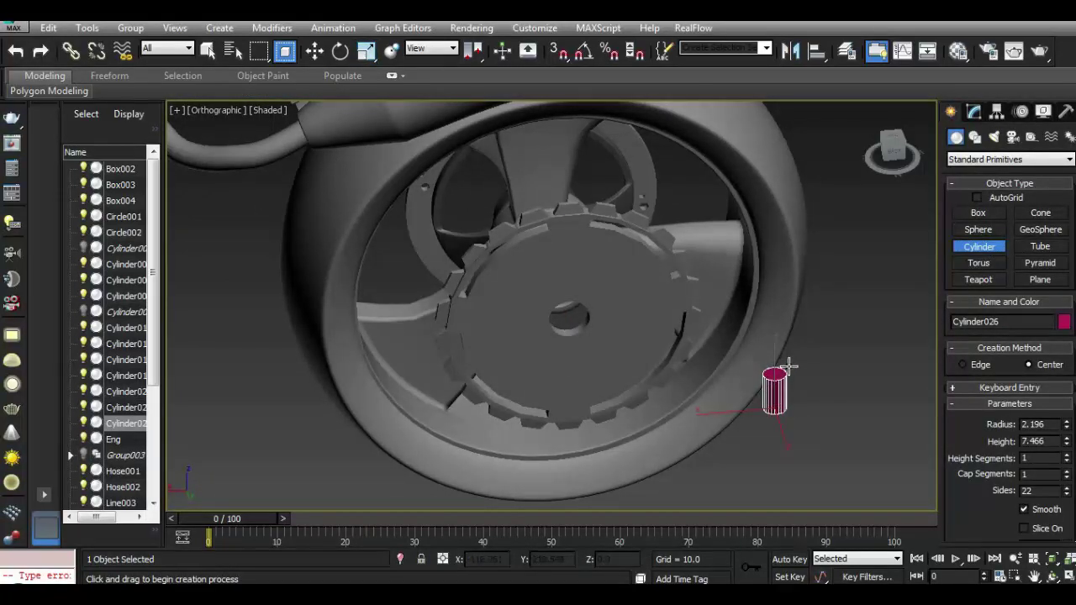
{"action": "left_click", "coordinate": [339, 51]}
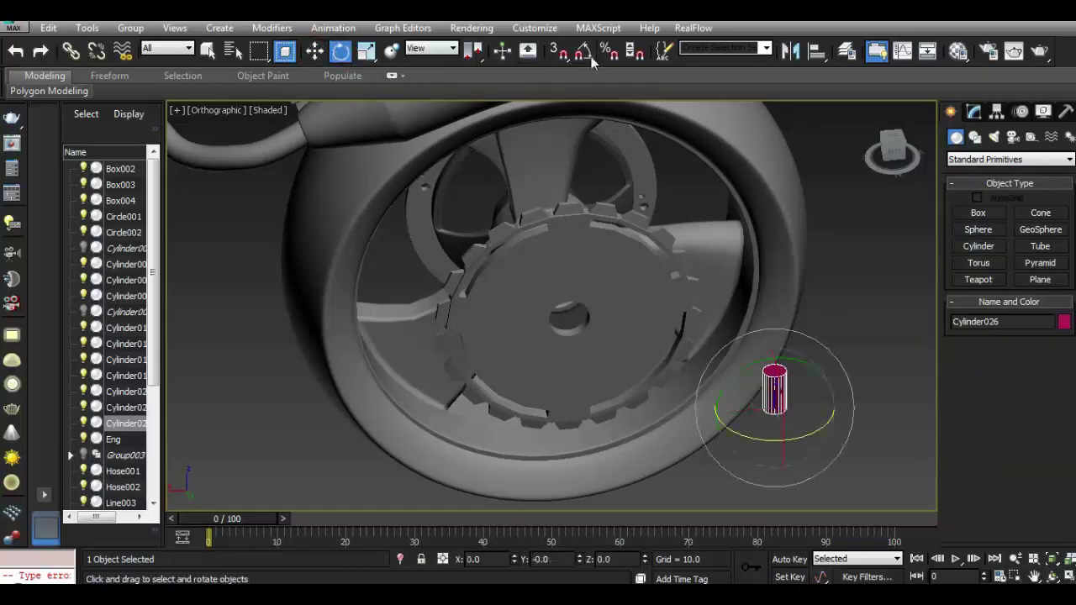
{"action": "left_click_drag", "start_coordinate": [792, 401], "coordinate": [788, 388]}
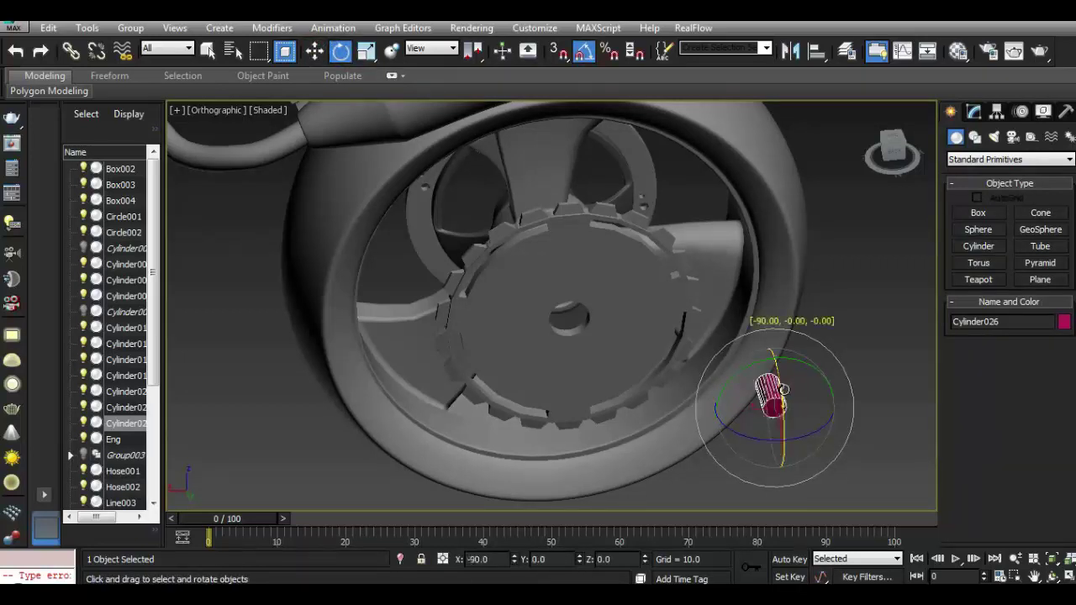
Move the cylinder up onto the top of the gear.
{"action": "key", "text": "w"}
{"action": "left_click_drag", "start_coordinate": [790, 431], "coordinate": [752, 324]}
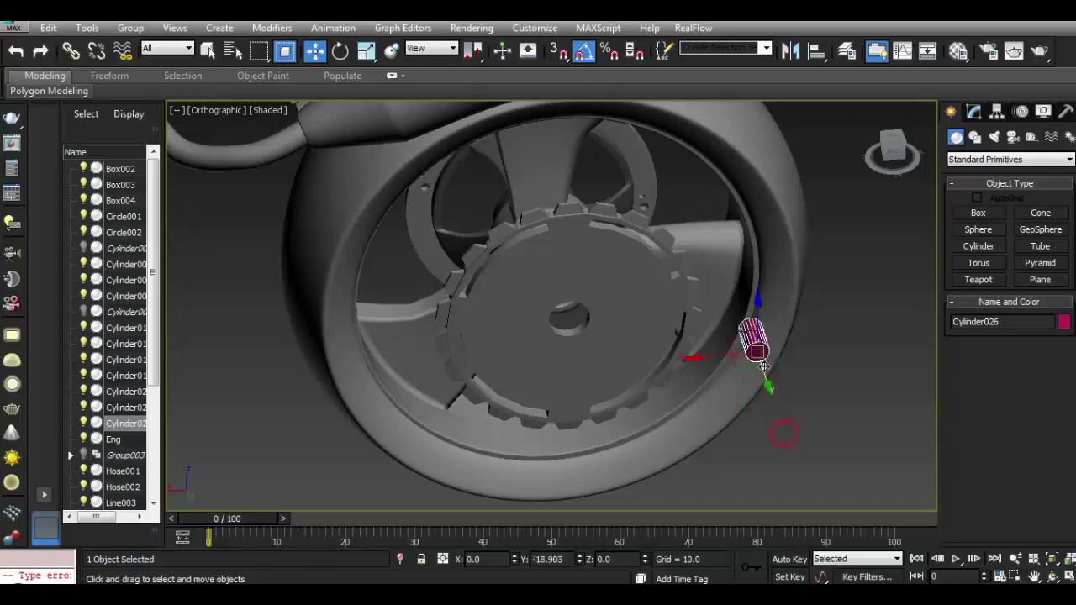
{"action": "scroll", "coordinate": [636, 244], "scroll_direction": "up", "scroll_amount": 5}
{"action": "mouse_move", "coordinate": [884, 410]}
{"action": "left_mouse_down"}
{"action": "mouse_move", "coordinate": [664, 424]}
{"action": "mouse_move", "coordinate": [590, 192]}
{"action": "left_mouse_up"}
{"action": "scroll", "coordinate": [590, 192], "scroll_direction": "down", "scroll_amount": 5}
{"action": "mouse_move", "coordinate": [593, 211]}
{"action": "middle_mouse_down", "text": "alt"}
{"action": "mouse_move", "coordinate": [723, 194]}
{"action": "mouse_move", "coordinate": [788, 216]}
{"action": "mouse_move", "coordinate": [861, 183]}
{"action": "mouse_move", "coordinate": [650, 358]}
{"action": "middle_mouse_up", "text": "alt"}
{"action": "scroll", "coordinate": [469, 236], "scroll_direction": "up", "scroll_amount": 3}
{"action": "mouse_move", "coordinate": [192, 158]}
{"action": "left_mouse_down"}
{"action": "mouse_move", "coordinate": [244, 161]}
{"action": "mouse_move", "coordinate": [530, 266]}
{"action": "mouse_move", "coordinate": [494, 265]}
{"action": "mouse_move", "coordinate": [543, 249]}
{"action": "left_mouse_up"}
{"action": "scroll", "coordinate": [494, 265], "scroll_direction": "up", "scroll_amount": 3}
{"action": "scroll", "coordinate": [523, 335], "scroll_direction": "up", "scroll_amount": 2}
{"action": "mouse_move", "coordinate": [523, 334]}
{"action": "left_mouse_down"}
{"action": "mouse_move", "coordinate": [363, 253]}
{"action": "mouse_move", "coordinate": [454, 199]}
{"action": "left_mouse_up"}
{"action": "left_click_drag", "start_coordinate": [477, 158], "coordinate": [510, 329]}
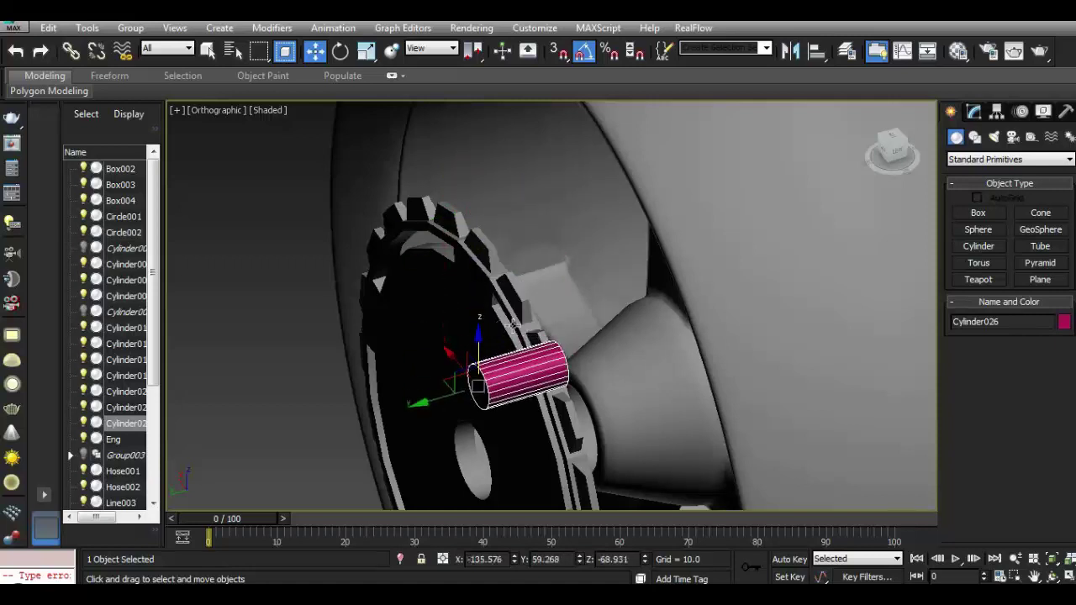
Fine-tune the cylinder's position against the gear teeth using Front and Back views.
{"action": "key", "text": "f"}
{"action": "scroll", "coordinate": [462, 280], "scroll_direction": "down", "scroll_amount": 3}
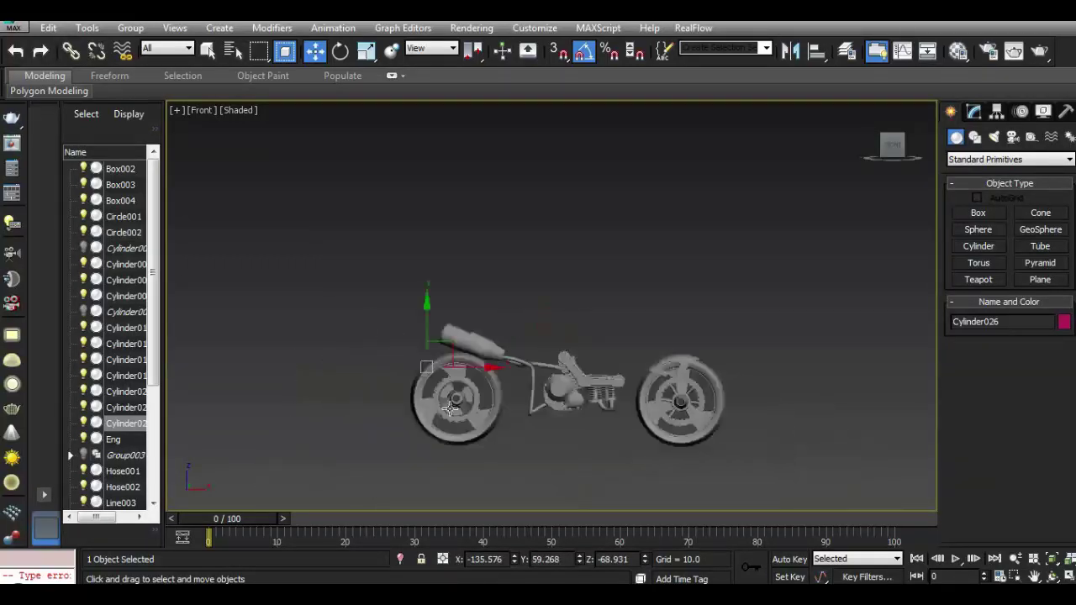
{"action": "scroll", "coordinate": [454, 279], "scroll_direction": "up", "scroll_amount": 5}
{"action": "left_click_drag", "start_coordinate": [400, 259], "coordinate": [420, 322]}
{"action": "left_click_drag", "start_coordinate": [450, 375], "coordinate": [484, 364]}
{"action": "left_click", "coordinate": [205, 111]}
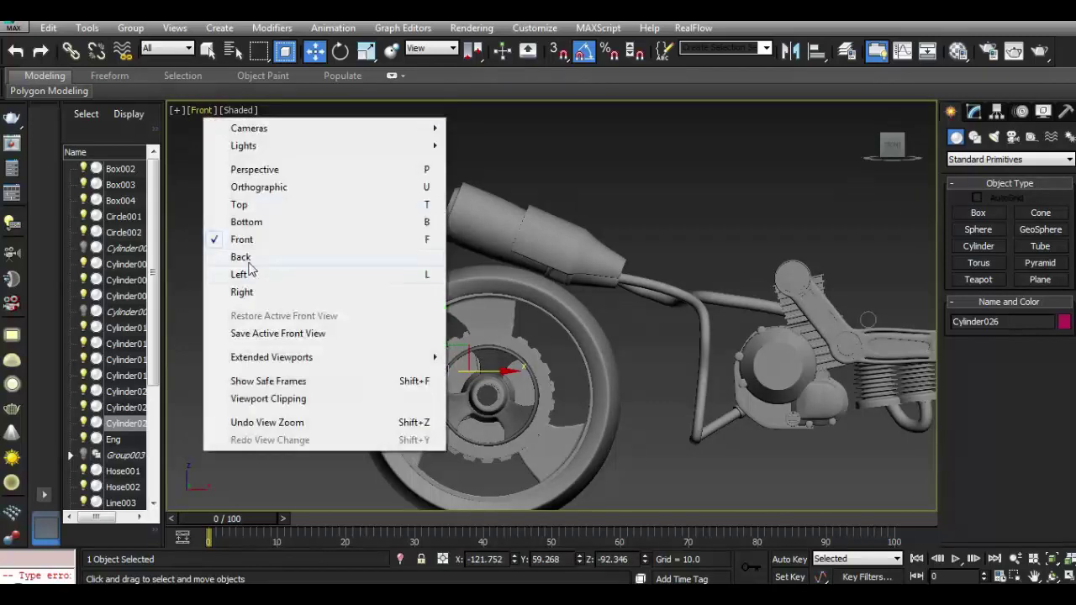
{"action": "left_click", "coordinate": [267, 256]}
{"action": "scroll", "coordinate": [785, 261], "scroll_direction": "up", "scroll_amount": 2}
{"action": "scroll", "coordinate": [784, 256], "scroll_direction": "up", "scroll_amount": 3}
{"action": "left_click_drag", "start_coordinate": [667, 342], "coordinate": [667, 195]}
{"action": "mouse_move", "coordinate": [668, 194]}
{"action": "middle_mouse_down", "text": "alt"}
{"action": "mouse_move", "coordinate": [615, 192]}
{"action": "mouse_move", "coordinate": [644, 348]}
{"action": "mouse_move", "coordinate": [672, 395]}
{"action": "middle_mouse_up", "text": "alt"}
{"action": "left_click_drag", "start_coordinate": [675, 400], "coordinate": [670, 350]}
{"action": "scroll", "coordinate": [668, 347], "scroll_direction": "up", "scroll_amount": 3}
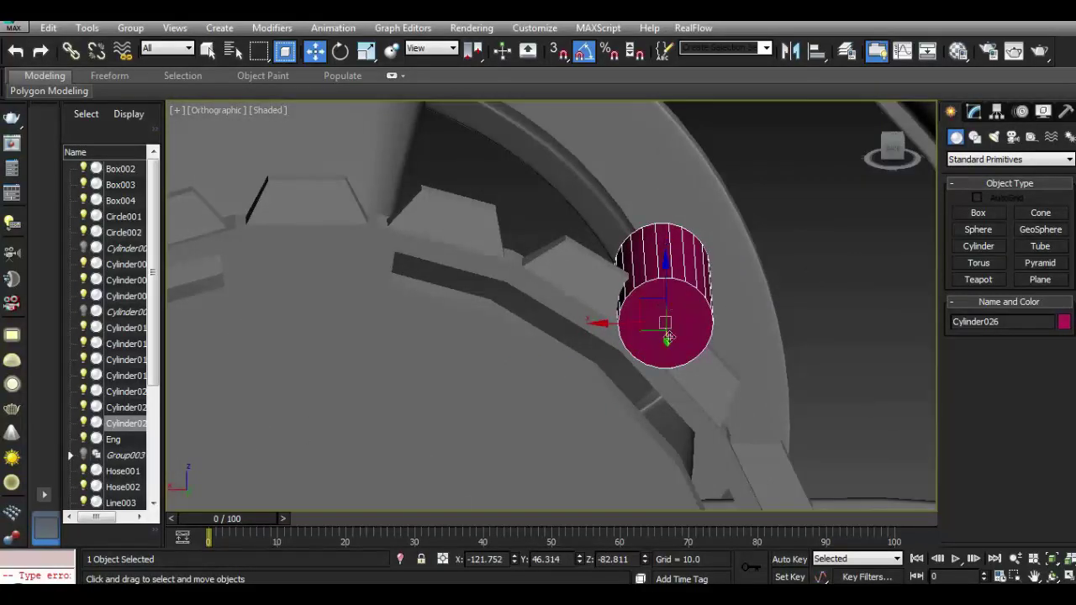
{"action": "mouse_move", "coordinate": [668, 336]}
{"action": "middle_mouse_down", "text": "alt"}
{"action": "mouse_move", "coordinate": [838, 333]}
{"action": "mouse_move", "coordinate": [829, 308]}
{"action": "middle_mouse_up", "text": "alt"}
{"action": "scroll", "coordinate": [824, 304], "scroll_direction": "up", "scroll_amount": 2}
{"action": "scroll", "coordinate": [817, 301], "scroll_direction": "up", "scroll_amount": 2}
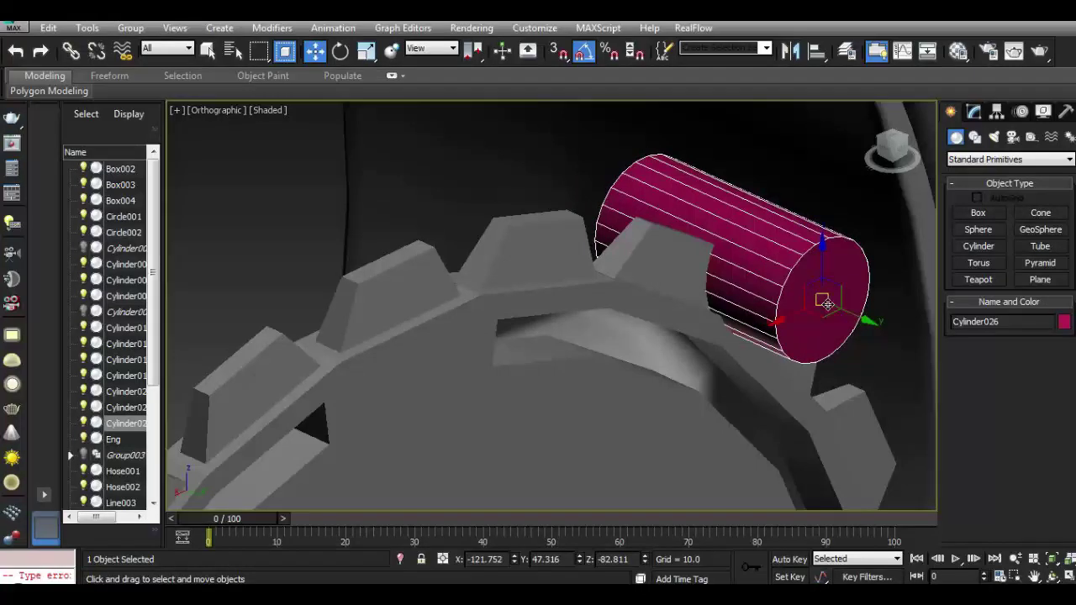
Assign the grey material to the cylinder and reduce its radius to 1.779.
{"action": "left_click", "coordinate": [974, 114]}
{"action": "left_click", "coordinate": [959, 51]}
{"action": "left_click", "coordinate": [849, 272]}
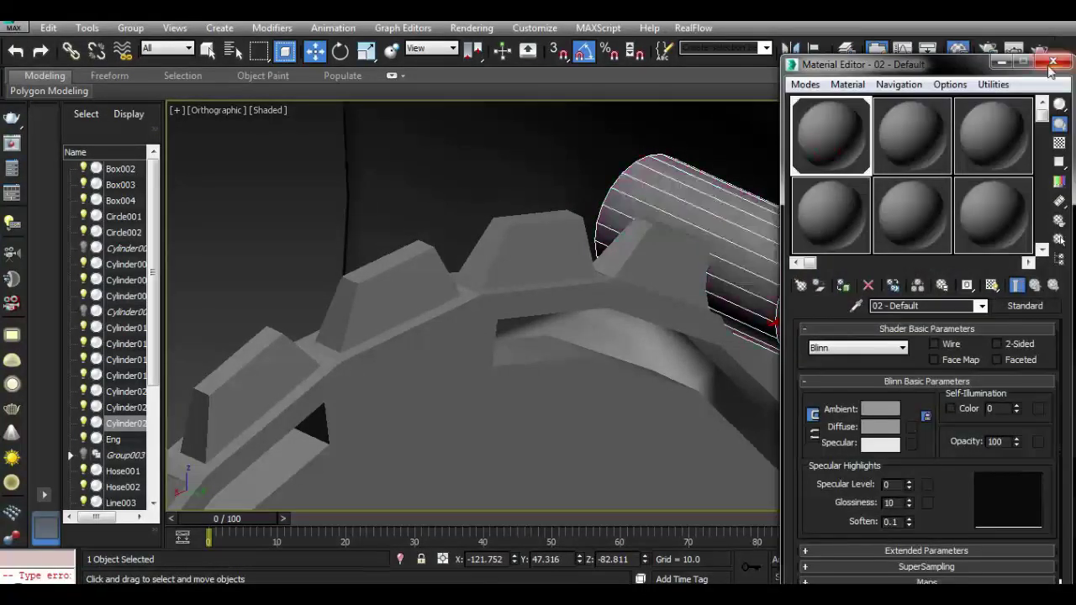
{"action": "left_click", "coordinate": [1066, 7]}
{"action": "left_click_drag", "start_coordinate": [1065, 342], "coordinate": [1063, 374]}
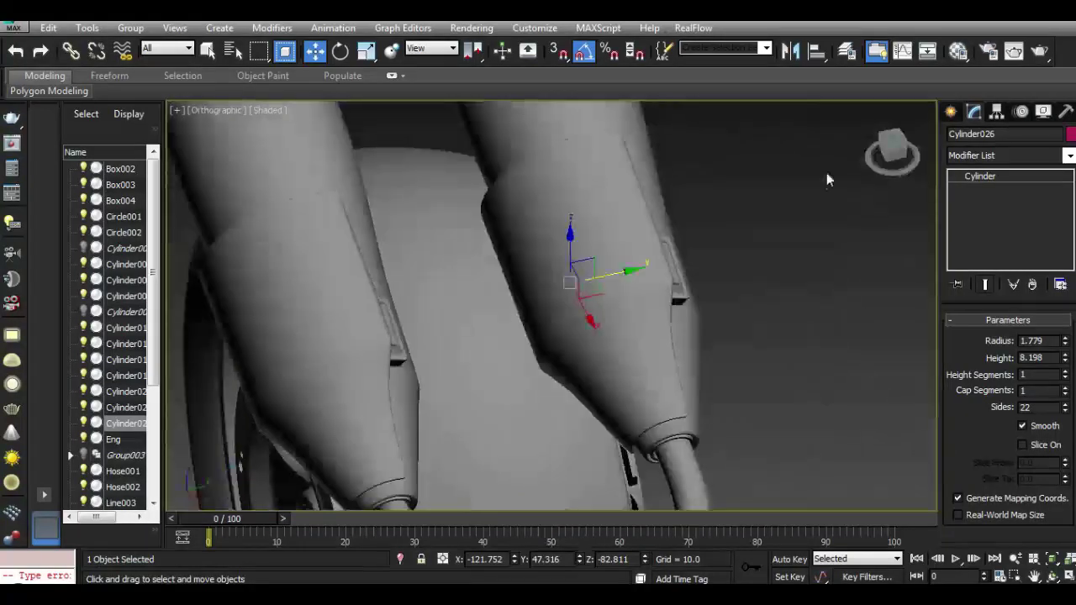
Shorten the pin cylinder to height 5.083 and slim it to radius 1.548, nudging it along Y.
{"action": "left_click_drag", "start_coordinate": [891, 148], "coordinate": [898, 151]}
{"action": "key", "text": "z"}
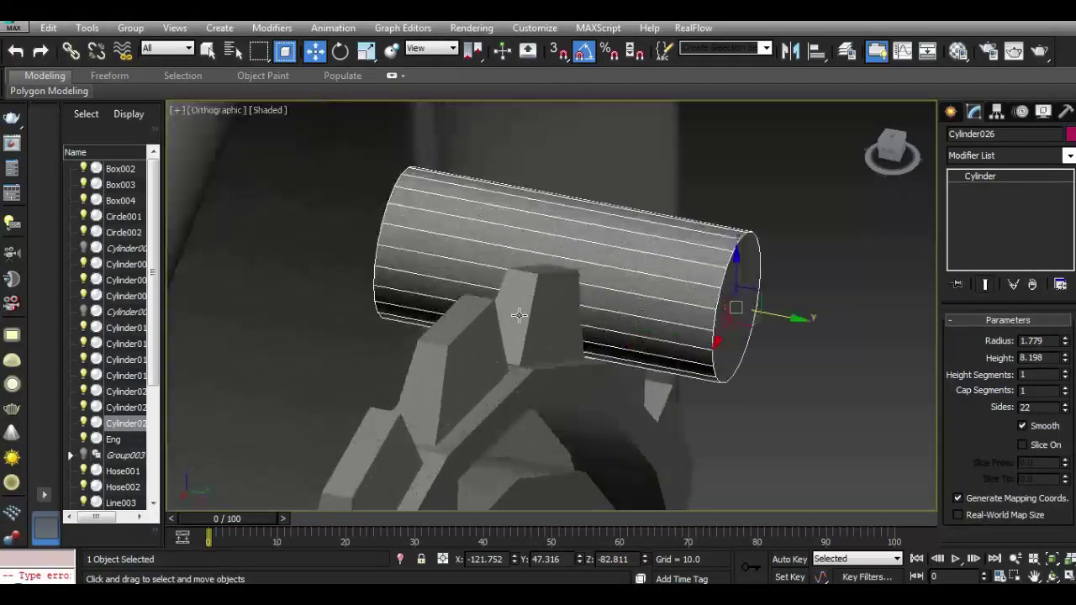
{"action": "left_click_drag", "start_coordinate": [1065, 359], "coordinate": [1056, 387]}
{"action": "mouse_move", "coordinate": [793, 317]}
{"action": "left_mouse_down"}
{"action": "mouse_move", "coordinate": [712, 298]}
{"action": "mouse_move", "coordinate": [697, 278]}
{"action": "left_mouse_up"}
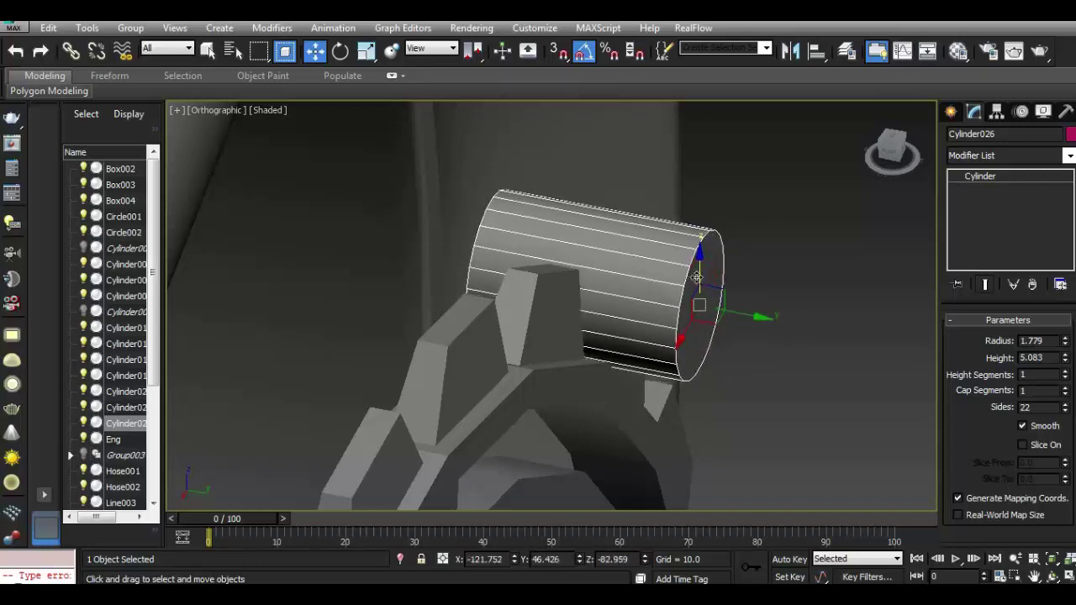
{"action": "left_click_drag", "start_coordinate": [1065, 341], "coordinate": [1065, 369]}
{"action": "left_click_drag", "start_coordinate": [679, 335], "coordinate": [674, 348]}
Convert the pin to an Editable Poly and select its 22 side polygons in Polygon mode.
{"action": "right_click", "coordinate": [618, 286]}
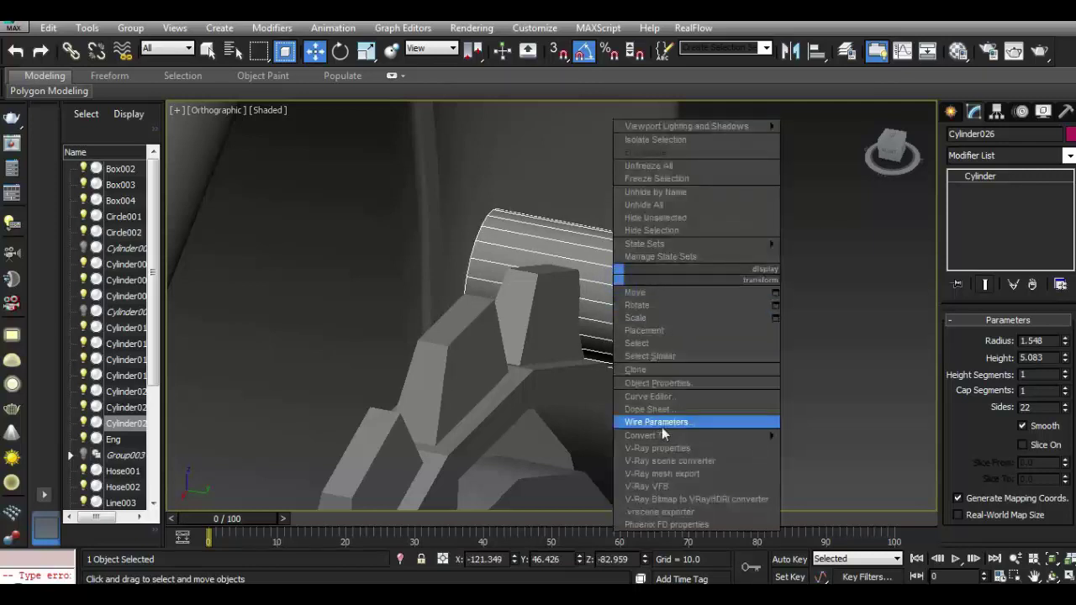
{"action": "left_click", "coordinate": [841, 443]}
{"action": "left_click_drag", "start_coordinate": [891, 162], "coordinate": [893, 149]}
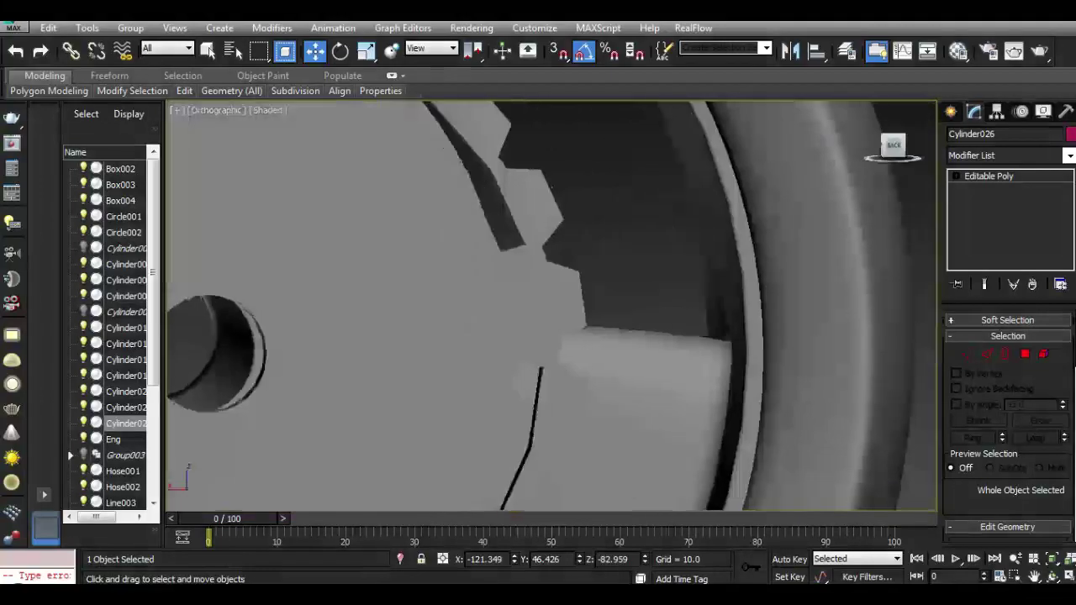
{"action": "middle_click_drag", "start_coordinate": [538, 278], "coordinate": [560, 297], "text": "alt"}
{"action": "scroll", "coordinate": [508, 253], "scroll_direction": "up", "scroll_amount": 5}
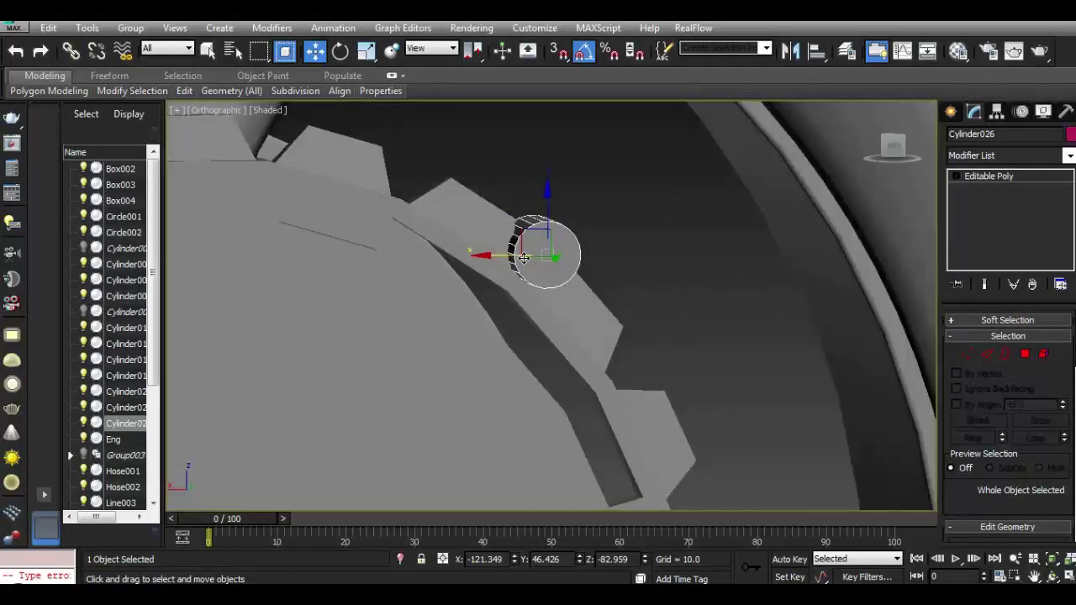
{"action": "left_click_drag", "start_coordinate": [894, 144], "coordinate": [884, 158]}
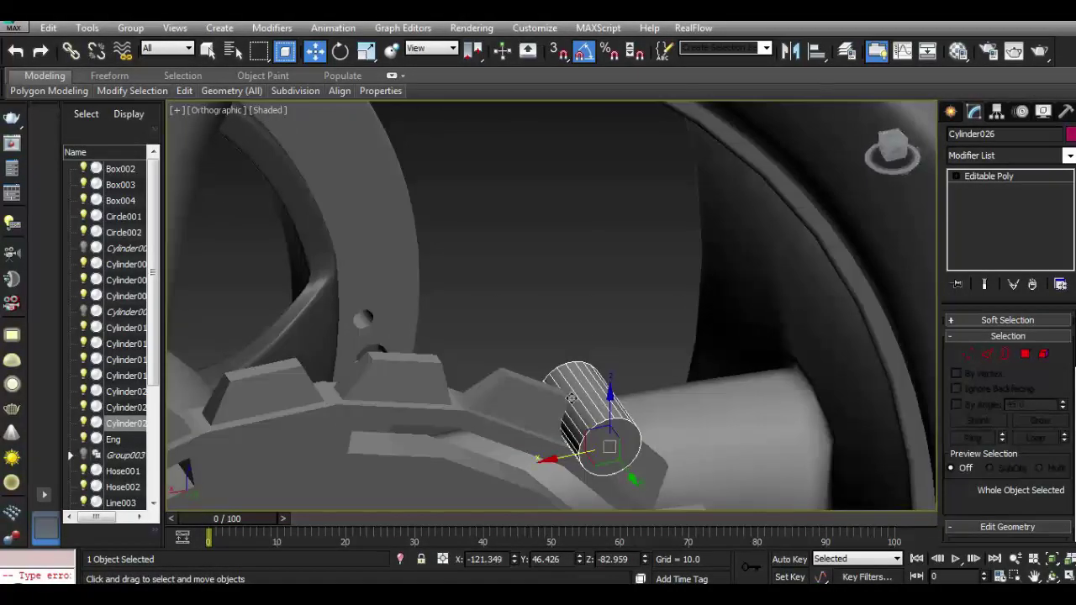
{"action": "left_click", "coordinate": [1024, 357]}
{"action": "left_click", "coordinate": [593, 399]}
{"action": "scroll", "coordinate": [593, 400], "scroll_direction": "up", "scroll_amount": 3}
Inset the pin's selected side polygons by 0.341.
{"action": "key", "text": "ctrl+a"}
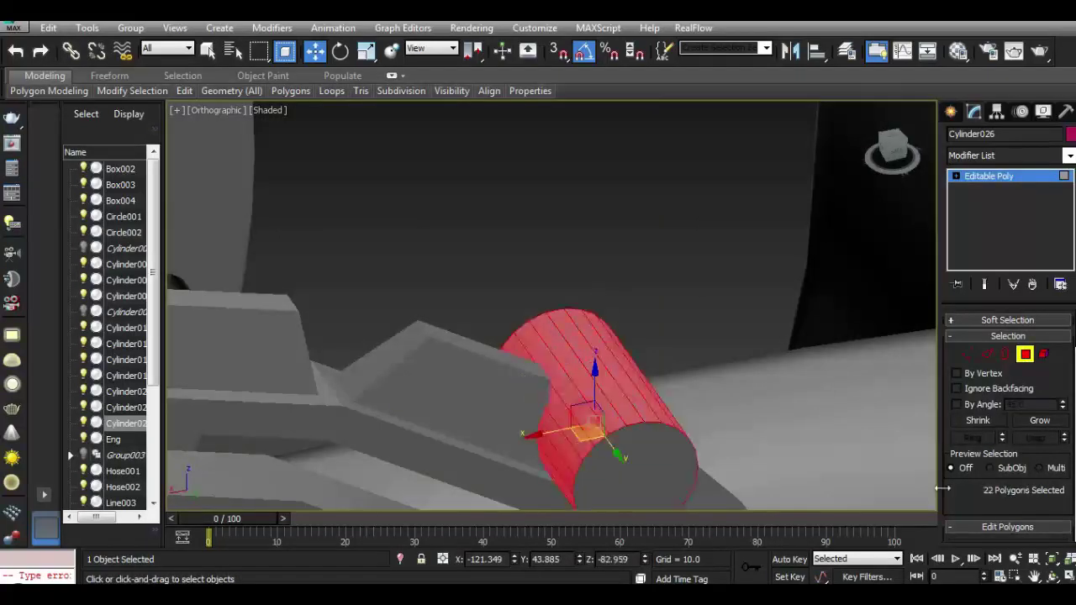
{"action": "scroll", "coordinate": [1008, 423], "scroll_direction": "down", "scroll_amount": 3}
{"action": "left_click", "coordinate": [1062, 477]}
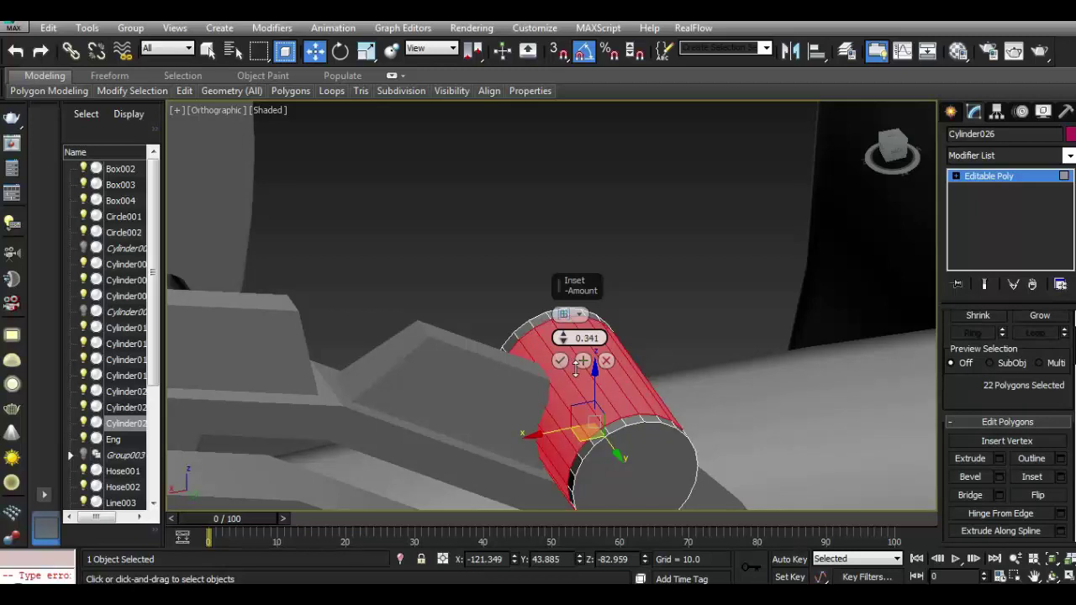
{"action": "mouse_move", "coordinate": [575, 368]}
{"action": "middle_mouse_down", "text": "alt"}
{"action": "mouse_move", "coordinate": [523, 322]}
{"action": "mouse_move", "coordinate": [571, 366]}
{"action": "middle_mouse_up", "text": "alt"}
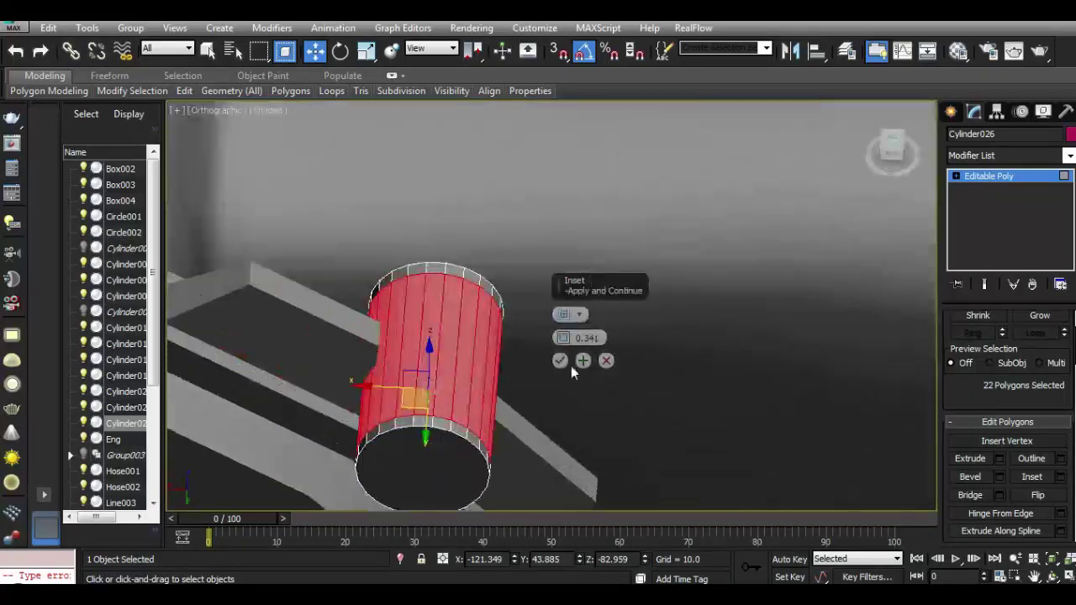
{"action": "left_click", "coordinate": [560, 361]}
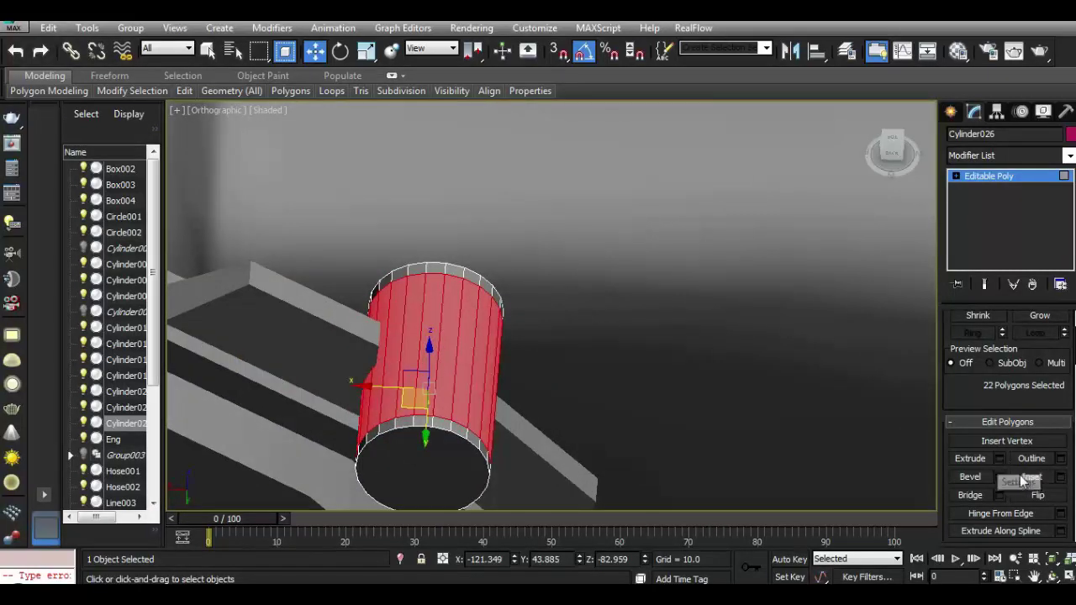
Extrude the inset side polygons by Local Normal at -0.541 into a groove, then save the scene.
{"action": "left_click", "coordinate": [999, 459]}
{"action": "left_click", "coordinate": [579, 314]}
{"action": "left_click", "coordinate": [611, 337]}
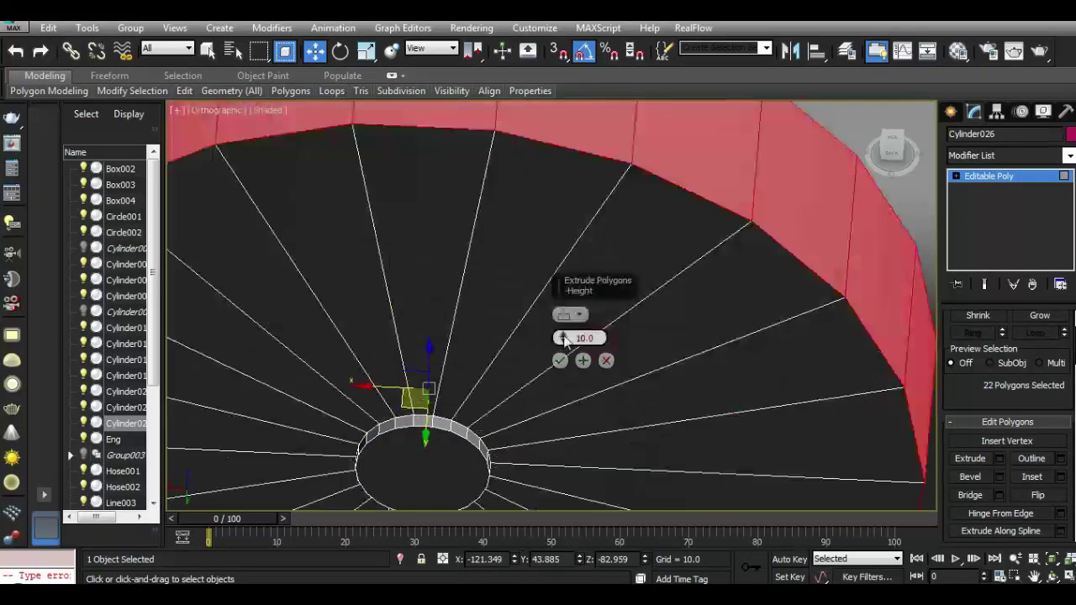
{"action": "mouse_move", "coordinate": [560, 337]}
{"action": "left_mouse_down"}
{"action": "mouse_move", "coordinate": [560, 380]}
{"action": "mouse_move", "coordinate": [570, 375]}
{"action": "left_mouse_up"}
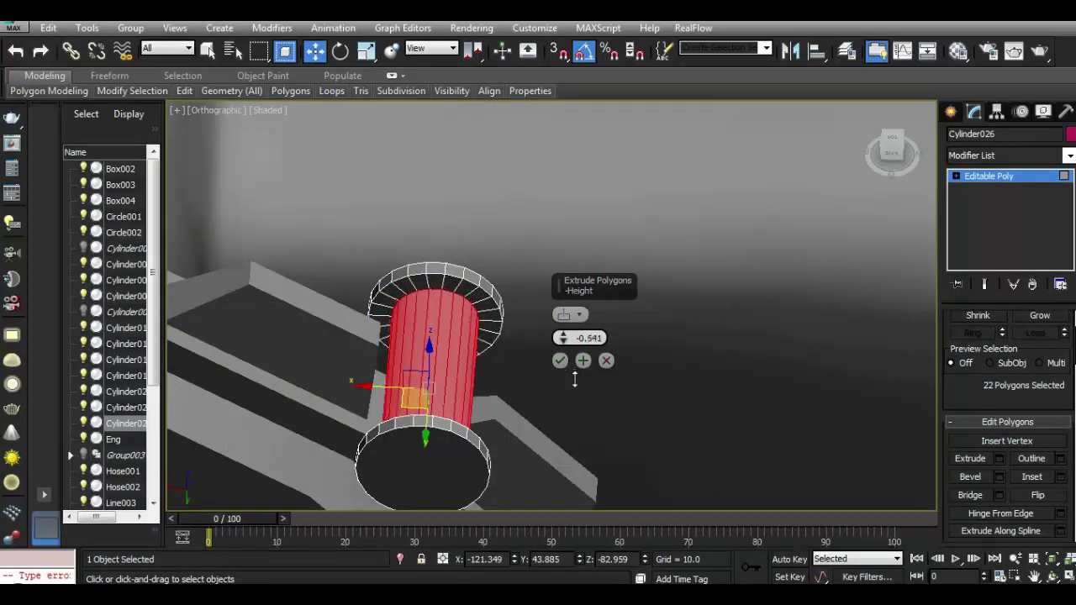
{"action": "left_click", "coordinate": [560, 361]}
{"action": "left_click", "coordinate": [14, 28]}
{"action": "left_click", "coordinate": [68, 148]}
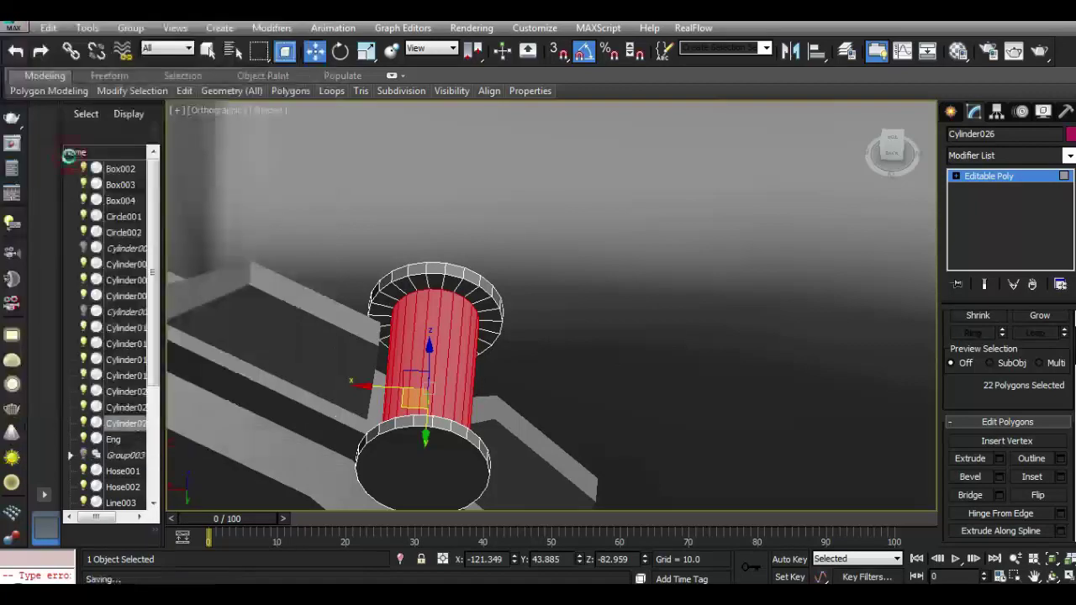
{"action": "left_click", "coordinate": [433, 463]}
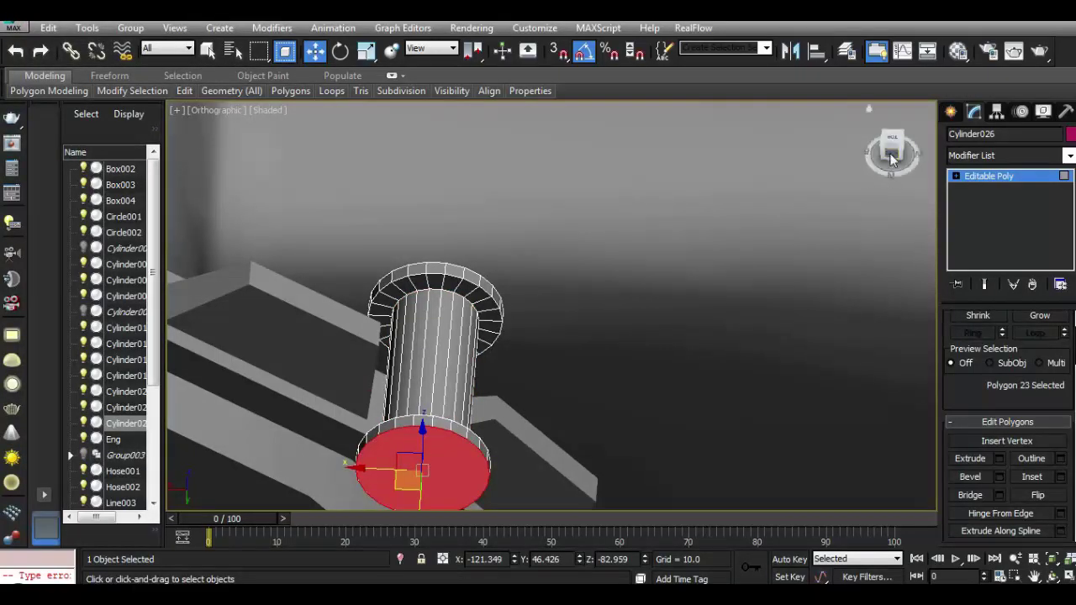
Isolate the pin, select both end caps, inset them and group-extrude them outward about 0.34.
{"action": "left_click_drag", "start_coordinate": [891, 160], "coordinate": [712, 164]}
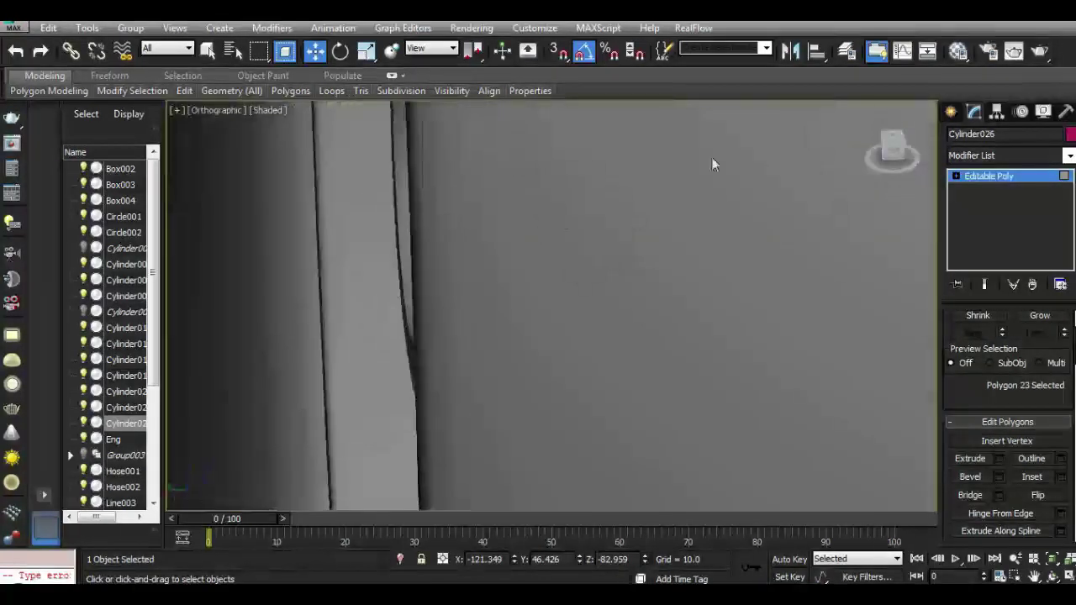
{"action": "left_click", "coordinate": [401, 561]}
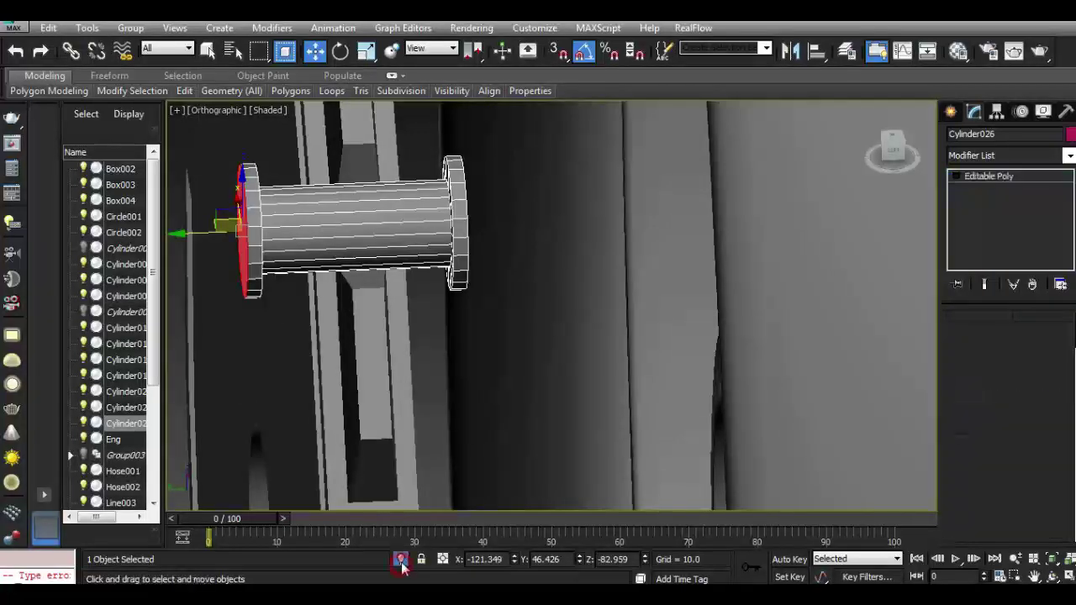
{"action": "left_click_drag", "start_coordinate": [865, 160], "coordinate": [331, 289]}
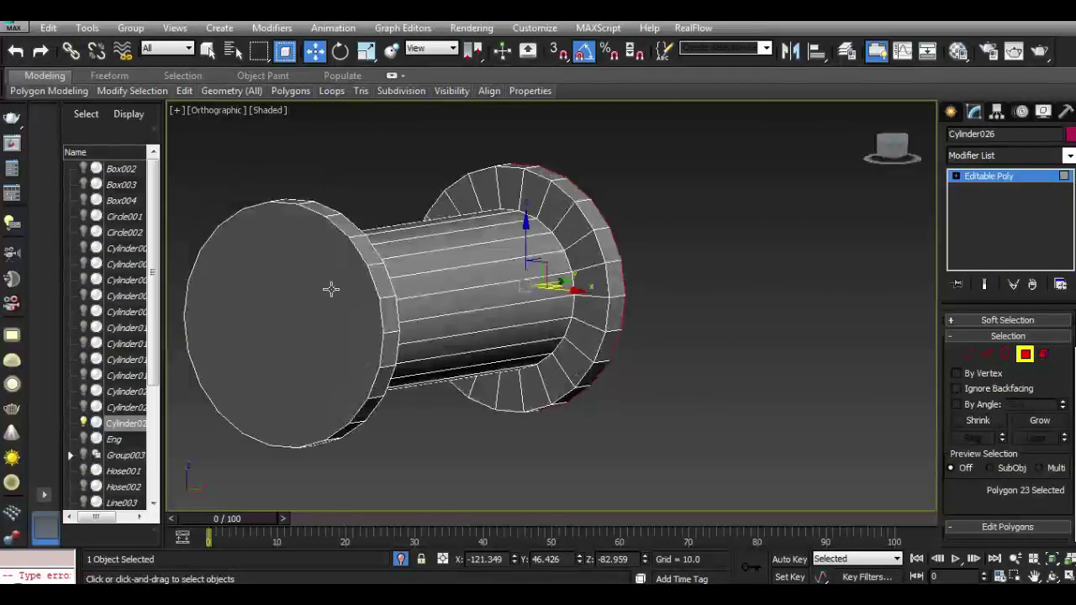
{"action": "left_click", "coordinate": [331, 289], "text": "ctrl"}
{"action": "scroll", "coordinate": [1036, 468], "scroll_direction": "down", "scroll_amount": 4}
{"action": "left_click", "coordinate": [1062, 473]}
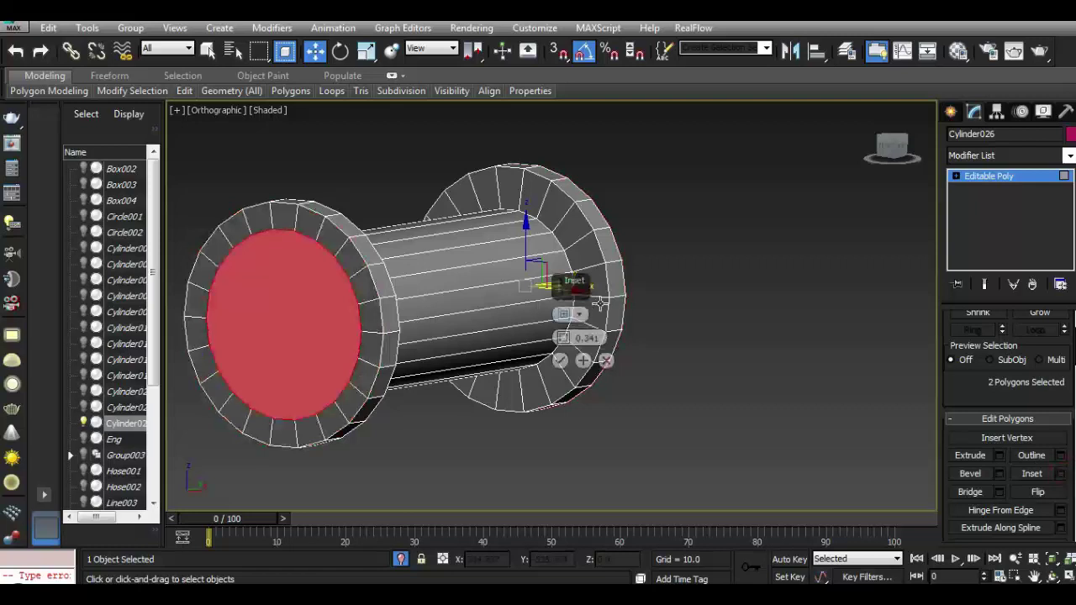
{"action": "left_click", "coordinate": [566, 358]}
{"action": "left_click", "coordinate": [999, 456]}
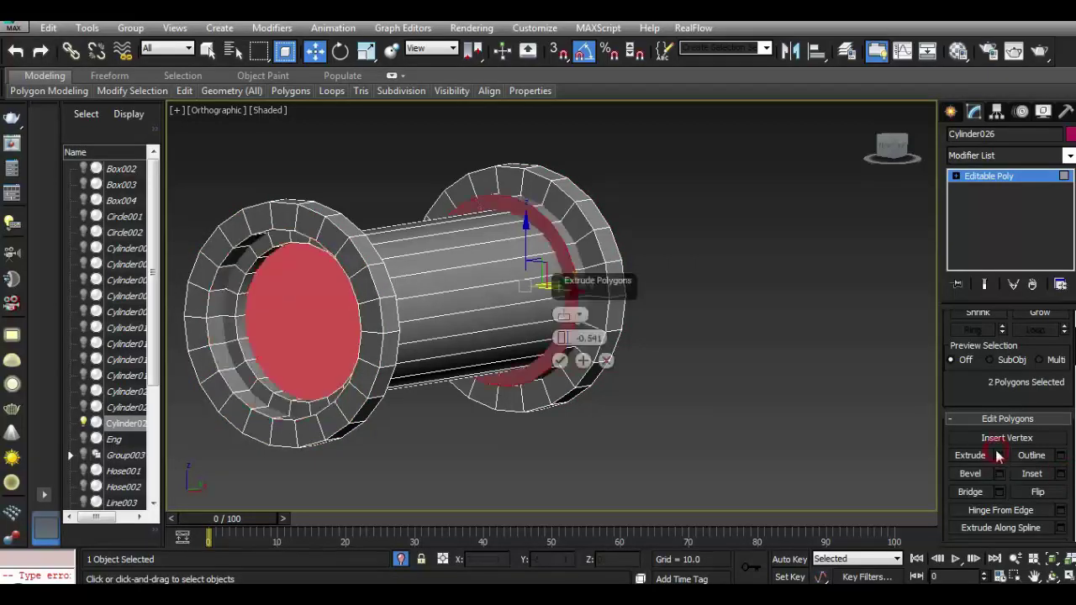
{"action": "left_click", "coordinate": [580, 317]}
{"action": "left_click", "coordinate": [592, 319]}
{"action": "left_click_drag", "start_coordinate": [563, 338], "coordinate": [538, 265]}
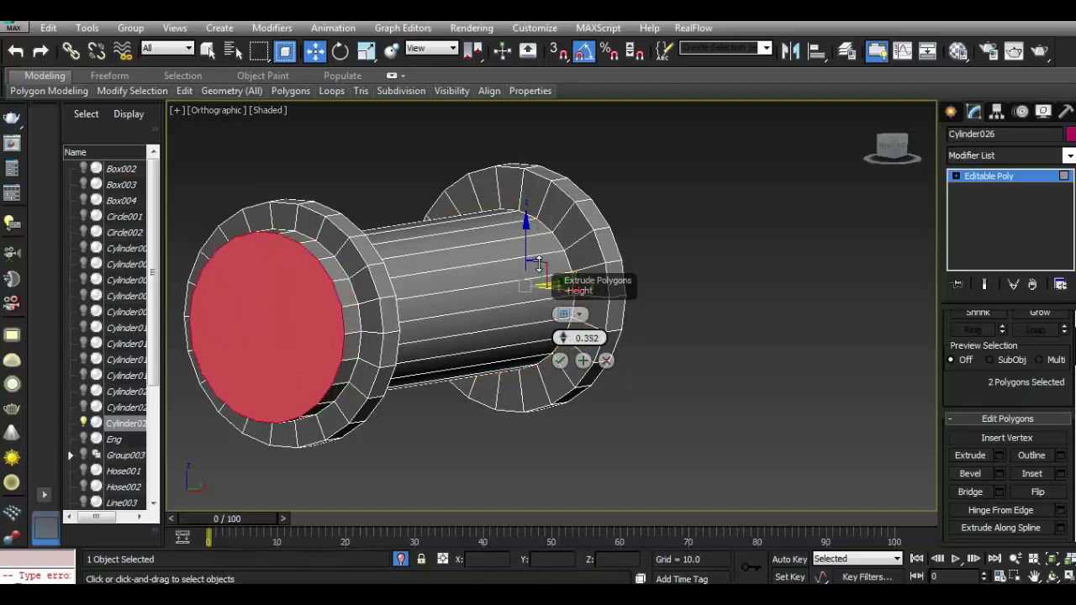
{"action": "left_click", "coordinate": [561, 360]}
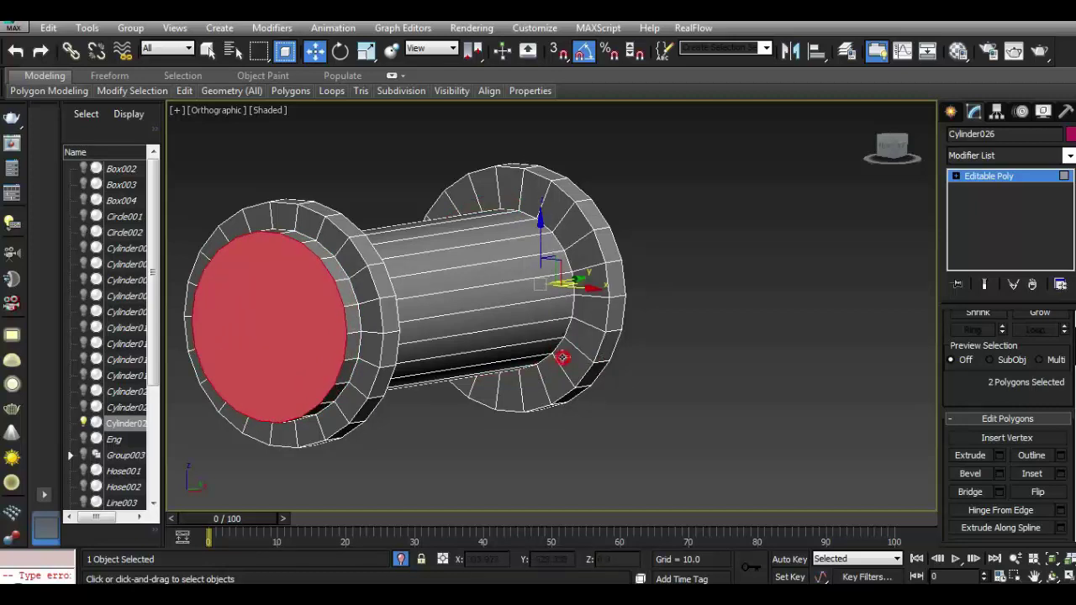
Scale the raised caps down, inset them 0.142, and extrude the centres inward -0.293.
{"action": "left_click", "coordinate": [365, 52]}
{"action": "left_click_drag", "start_coordinate": [543, 272], "coordinate": [545, 288]}
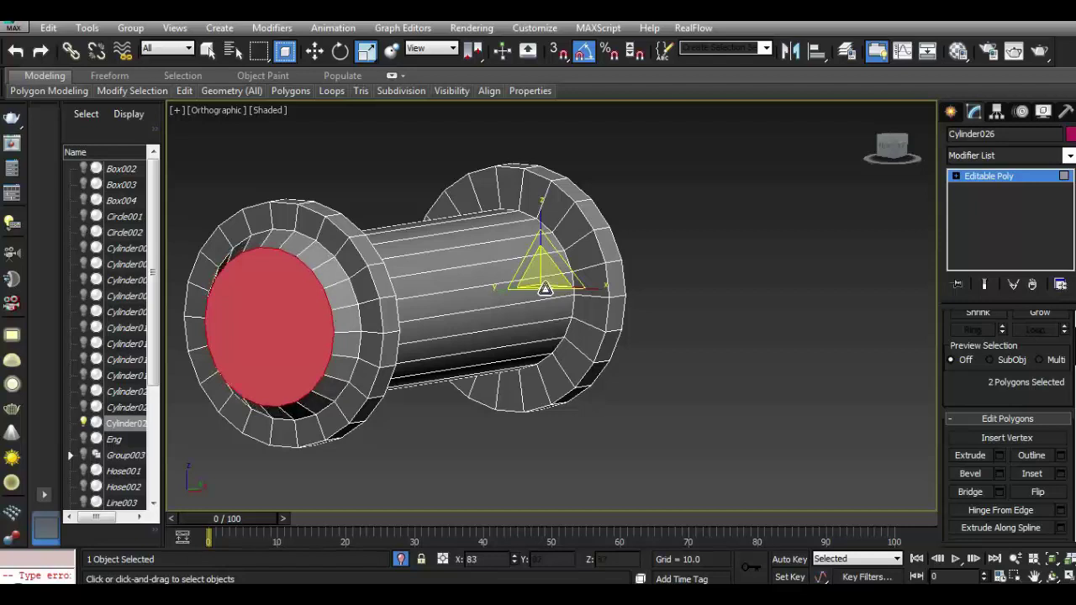
{"action": "left_click", "coordinate": [1001, 455]}
{"action": "left_click", "coordinate": [607, 361]}
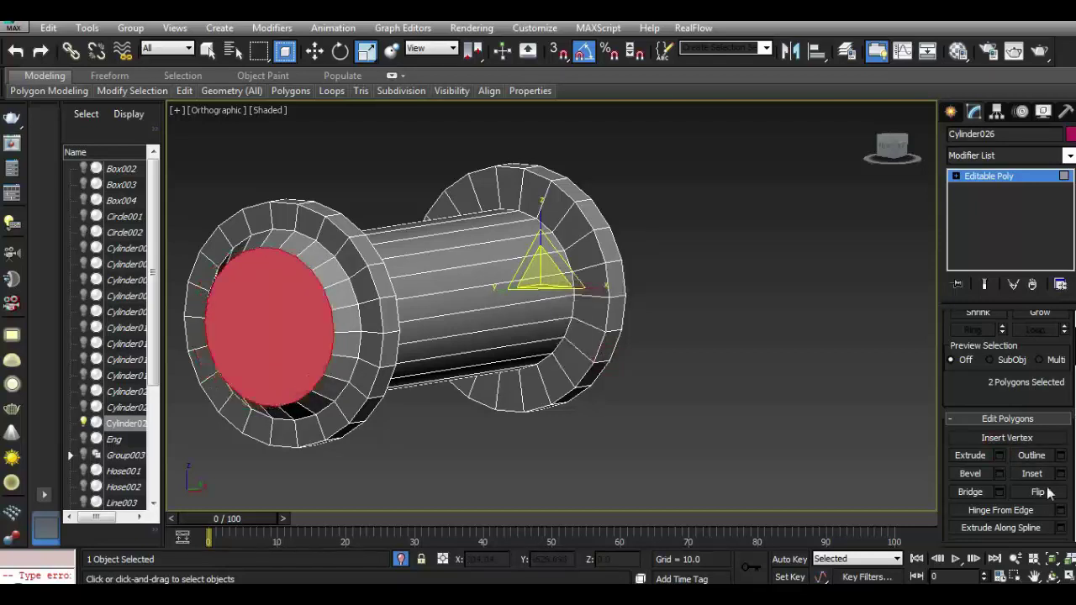
{"action": "left_click", "coordinate": [1060, 473]}
{"action": "mouse_move", "coordinate": [561, 337]}
{"action": "left_mouse_down"}
{"action": "mouse_move", "coordinate": [561, 319]}
{"action": "mouse_move", "coordinate": [562, 349]}
{"action": "left_mouse_up"}
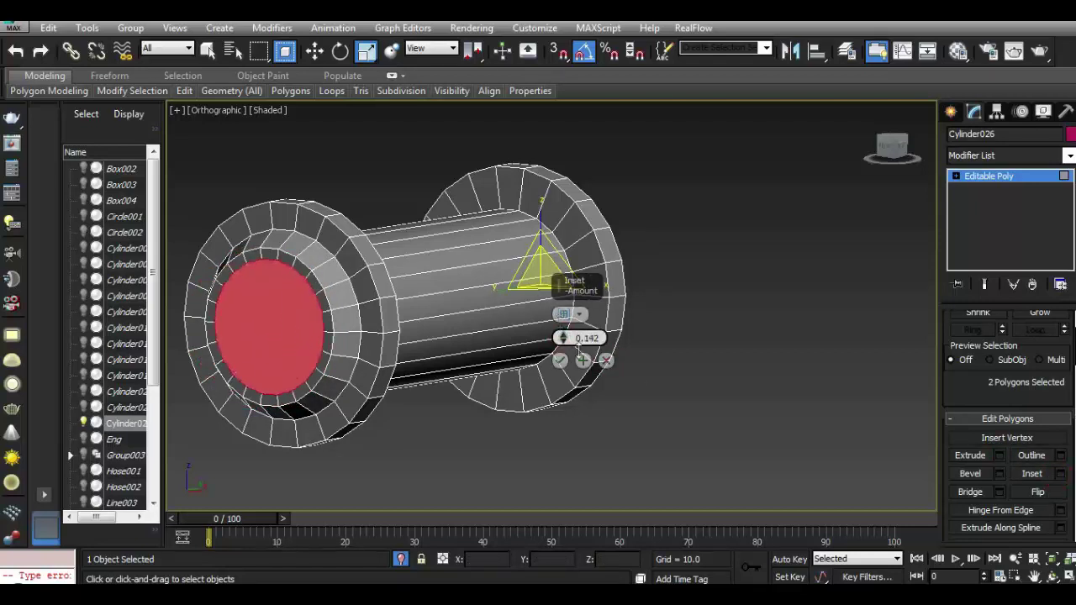
{"action": "left_click", "coordinate": [560, 360]}
{"action": "left_click", "coordinate": [999, 456]}
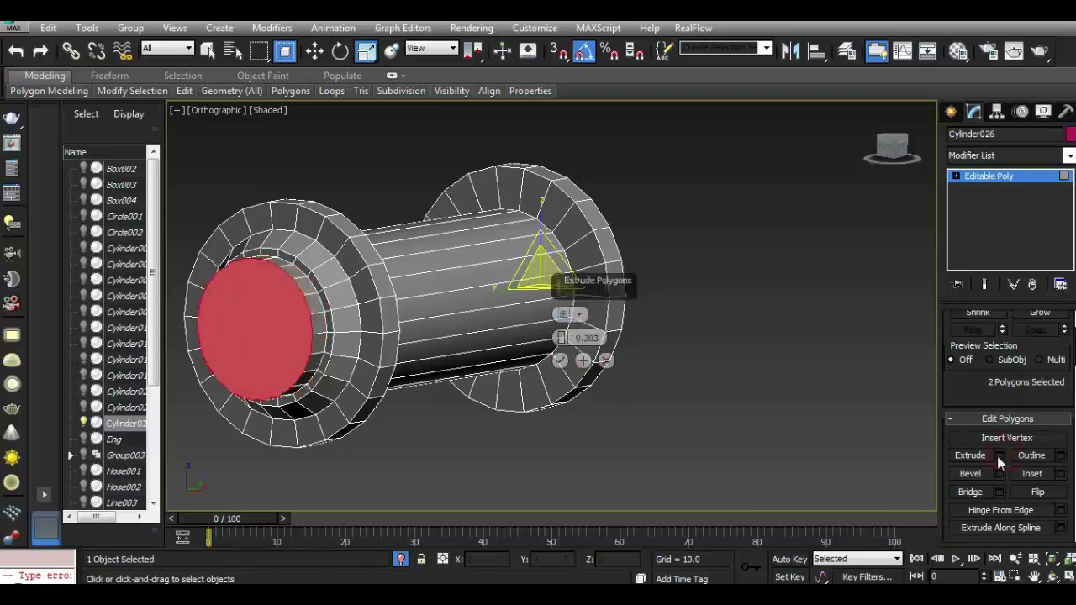
{"action": "left_click_drag", "start_coordinate": [562, 338], "coordinate": [575, 378]}
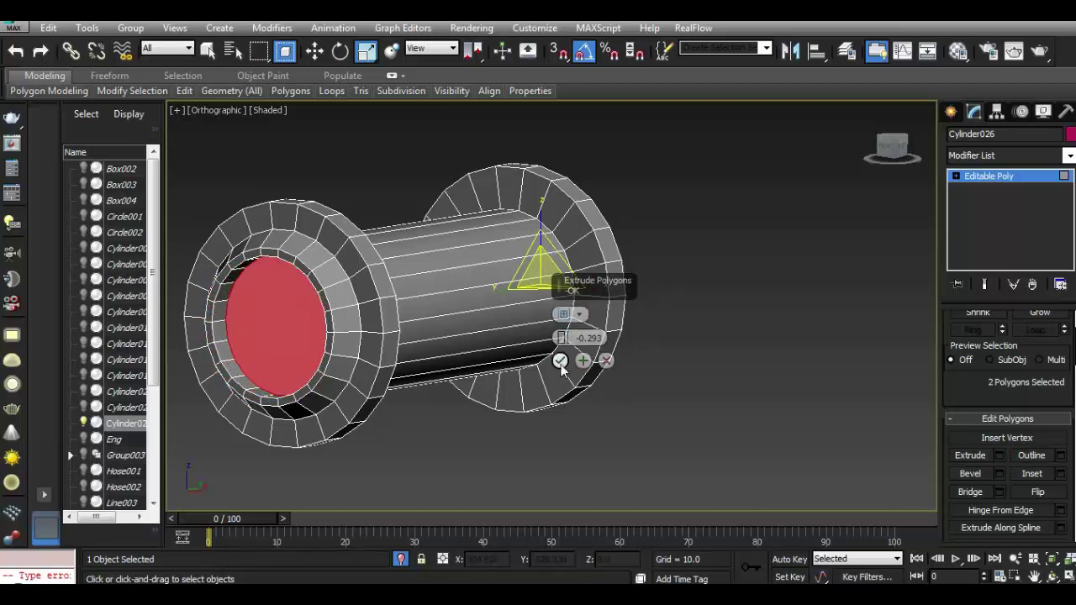
{"action": "left_click", "coordinate": [560, 362]}
{"action": "left_click", "coordinate": [976, 177]}
{"action": "mouse_move", "coordinate": [892, 147]}
{"action": "left_mouse_down"}
{"action": "mouse_move", "coordinate": [853, 160]}
{"action": "mouse_move", "coordinate": [903, 229]}
{"action": "mouse_move", "coordinate": [899, 194]}
{"action": "left_mouse_up"}
Exit isolation to show the full scene and nudge the pin slightly along Y.
{"action": "left_click", "coordinate": [400, 559]}
{"action": "scroll", "coordinate": [546, 243], "scroll_direction": "up", "scroll_amount": 4}
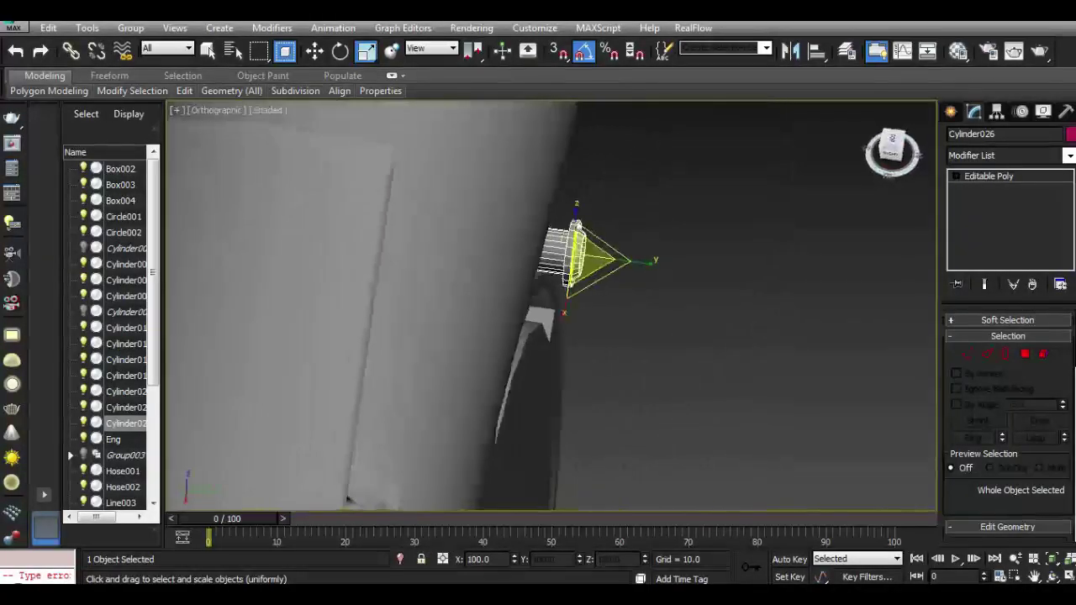
{"action": "scroll", "coordinate": [536, 244], "scroll_direction": "up", "scroll_amount": 5}
{"action": "left_click_drag", "start_coordinate": [891, 150], "coordinate": [894, 174]}
{"action": "scroll", "coordinate": [473, 395], "scroll_direction": "down", "scroll_amount": 3}
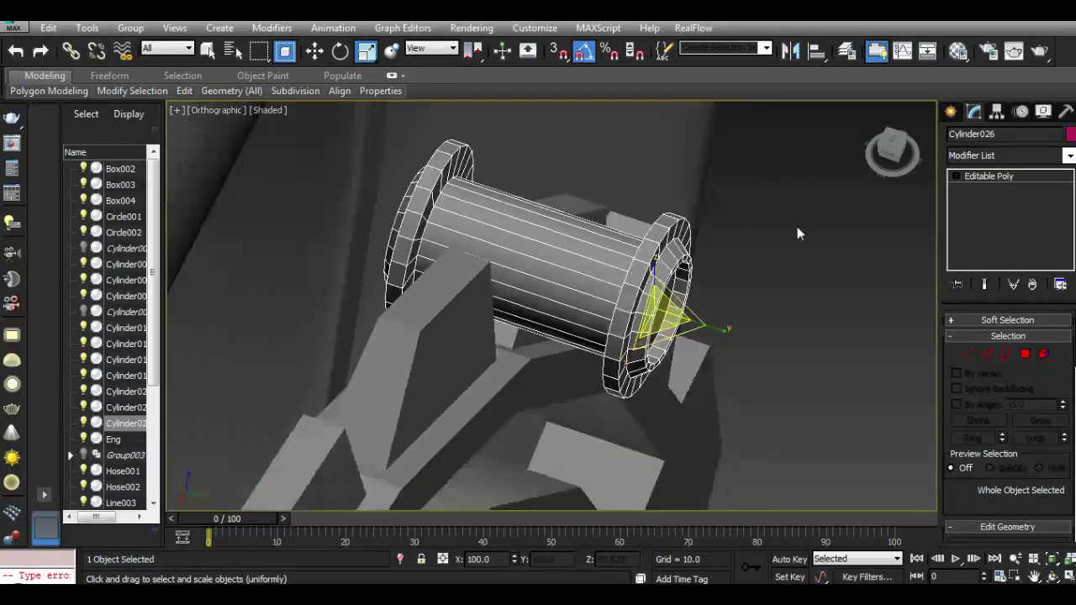
{"action": "left_click", "coordinate": [893, 148]}
{"action": "middle_click_drag", "start_coordinate": [538, 277], "coordinate": [533, 268], "text": "alt"}
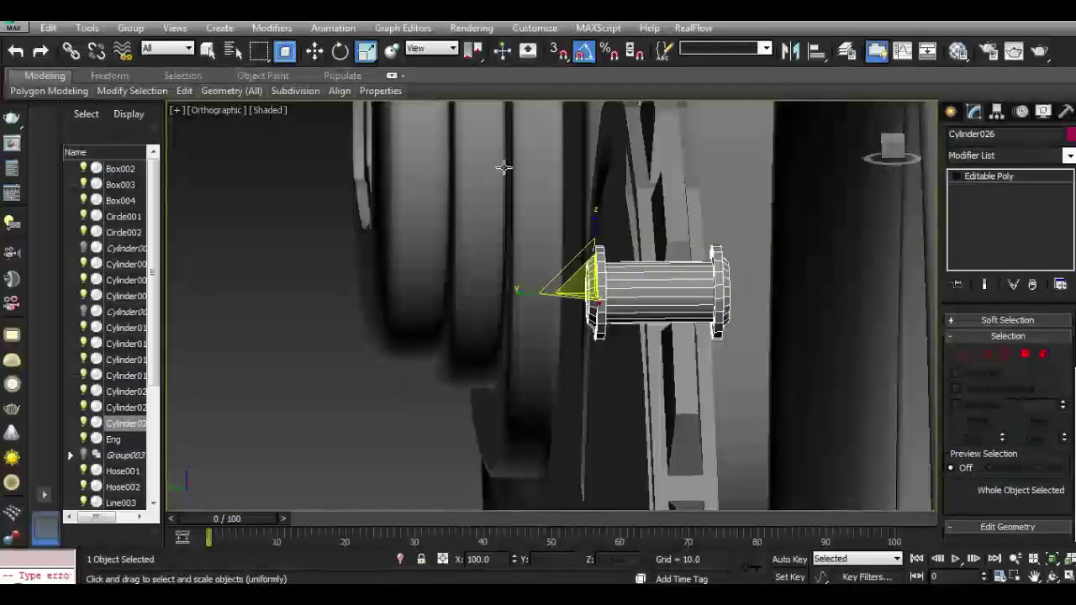
{"action": "left_click", "coordinate": [314, 50]}
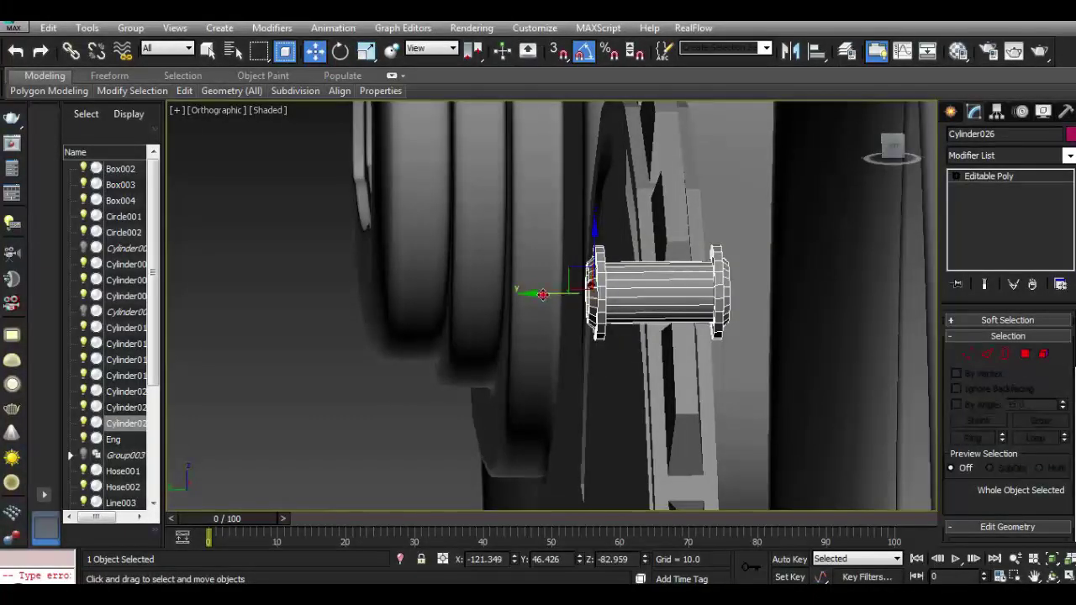
{"action": "left_click_drag", "start_coordinate": [542, 294], "coordinate": [565, 291]}
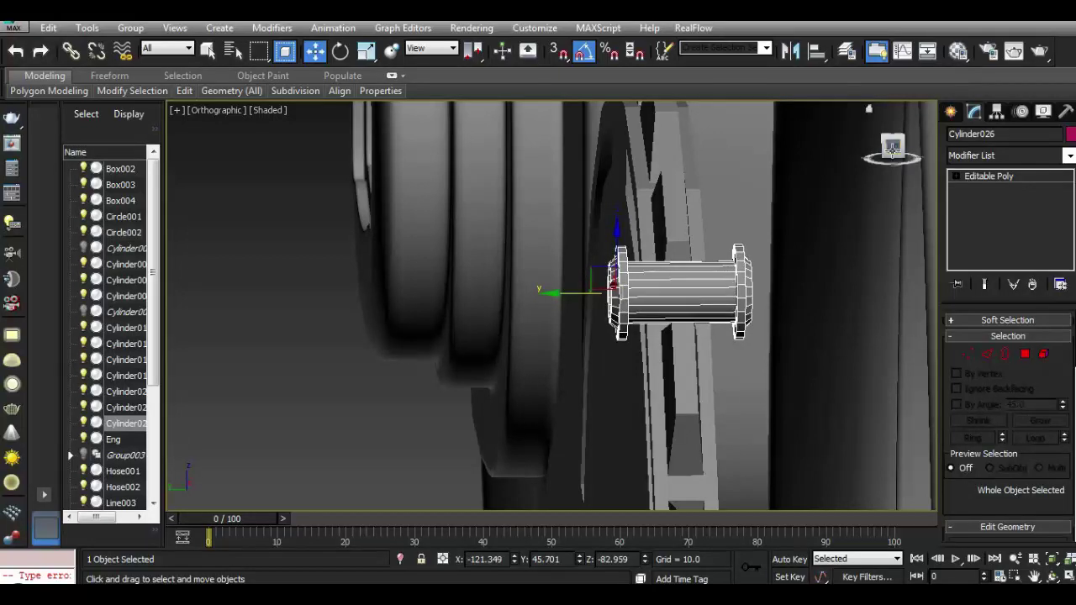
{"action": "left_click_drag", "start_coordinate": [892, 148], "coordinate": [781, 193]}
{"action": "key", "text": "z"}
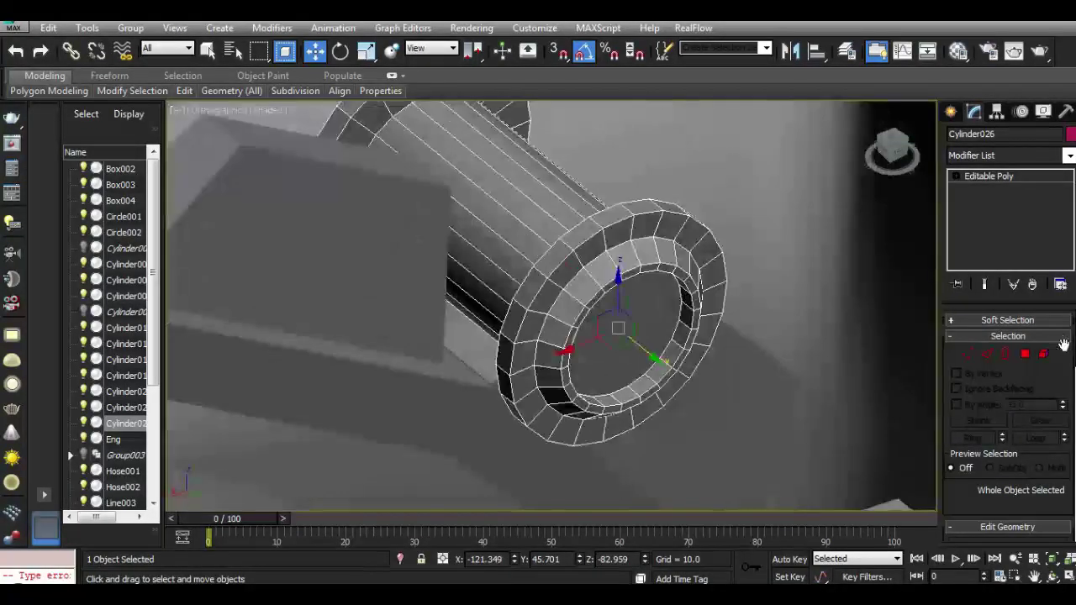
In Polygon mode, select twelve outer-rim faces across both flanges of the pin.
{"action": "left_click", "coordinate": [1025, 354]}
{"action": "left_click", "coordinate": [582, 232]}
{"action": "left_click", "coordinate": [555, 254], "text": "ctrl"}
{"action": "left_click", "coordinate": [533, 278], "text": "ctrl"}
{"action": "left_click", "coordinate": [514, 318], "text": "ctrl"}
{"action": "left_click", "coordinate": [502, 357], "text": "ctrl"}
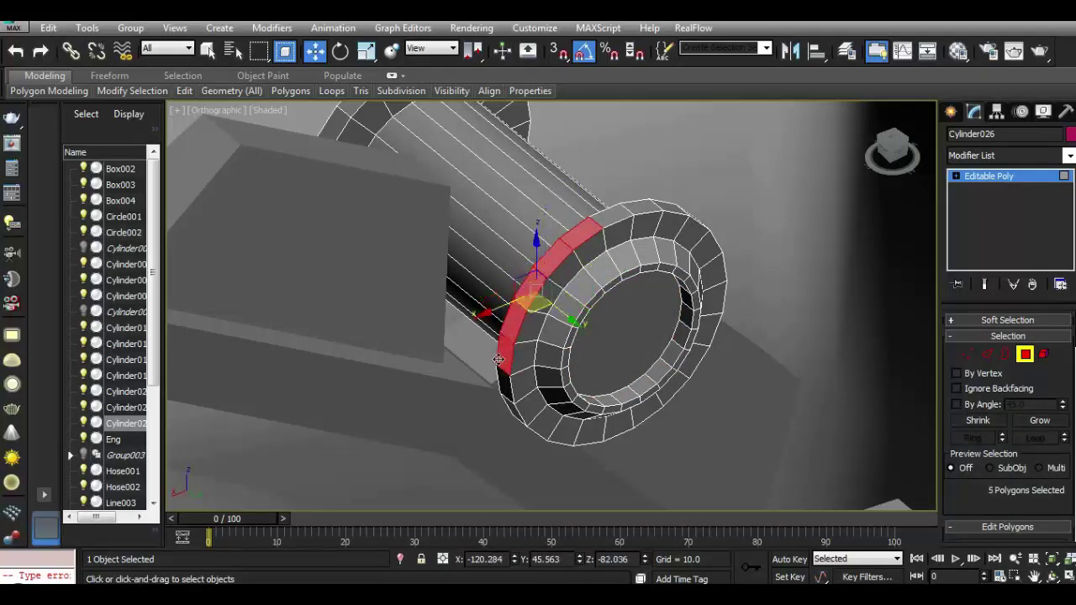
{"action": "left_click", "coordinate": [507, 380], "text": "ctrl"}
{"action": "scroll", "coordinate": [507, 380], "scroll_direction": "down", "scroll_amount": 3}
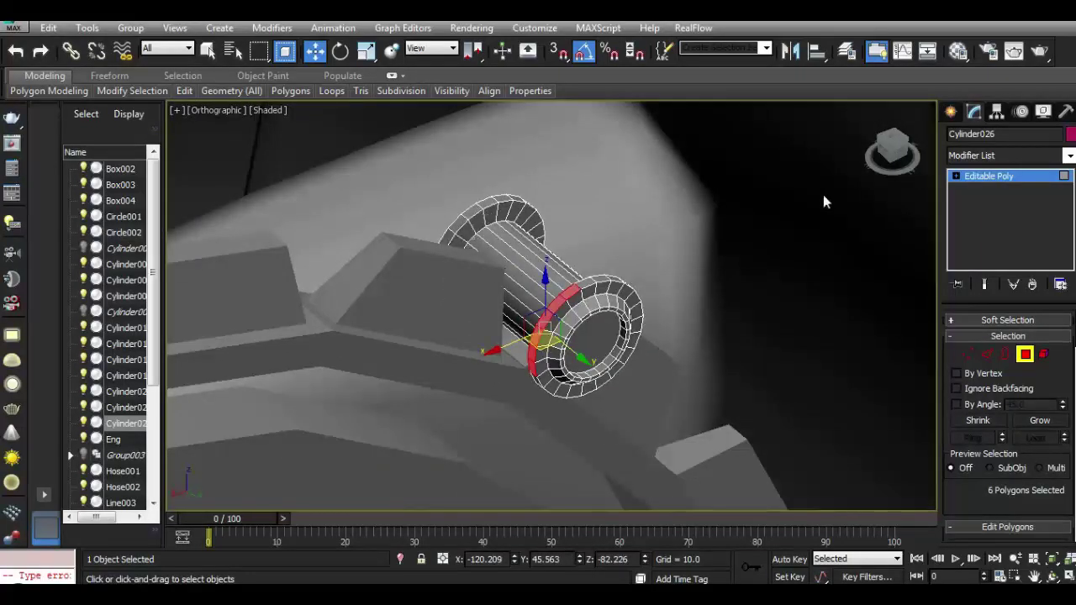
{"action": "left_click_drag", "start_coordinate": [891, 152], "coordinate": [865, 164]}
{"action": "scroll", "coordinate": [568, 263], "scroll_direction": "up", "scroll_amount": 2}
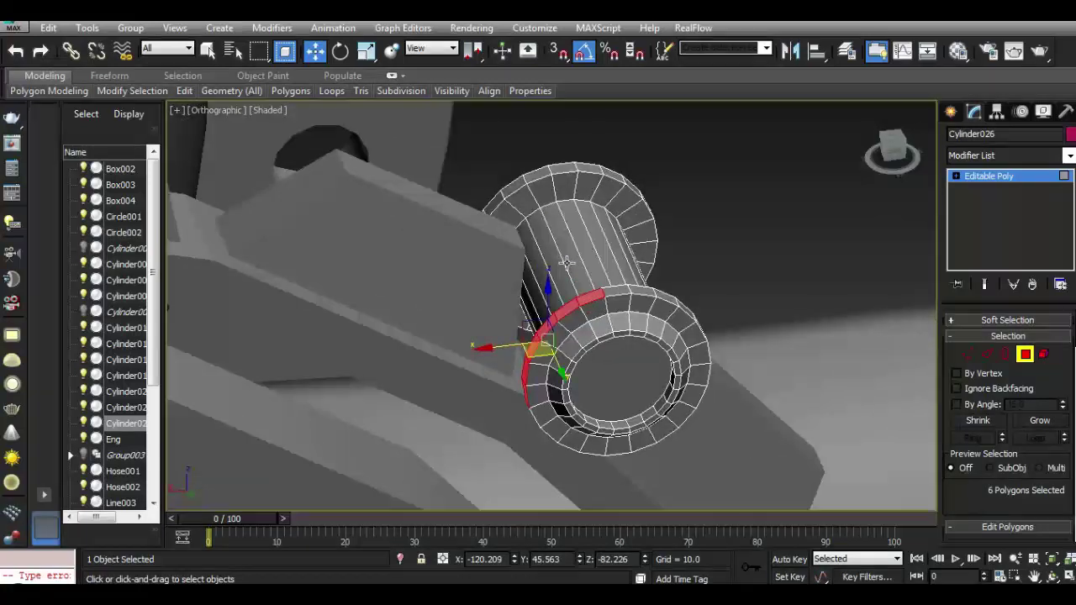
{"action": "left_click", "coordinate": [564, 172], "text": "ctrl"}
{"action": "left_click", "coordinate": [515, 185], "text": "ctrl"}
{"action": "left_click", "coordinate": [496, 202], "text": "ctrl"}
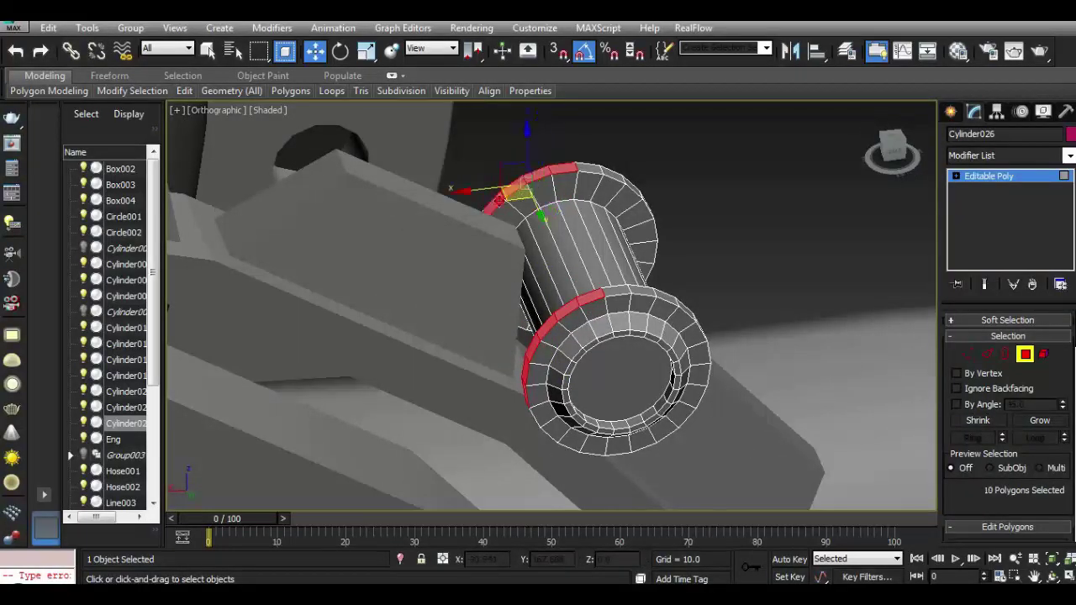
{"action": "left_click_drag", "start_coordinate": [893, 151], "coordinate": [889, 154]}
{"action": "left_click", "coordinate": [445, 180], "text": "ctrl"}
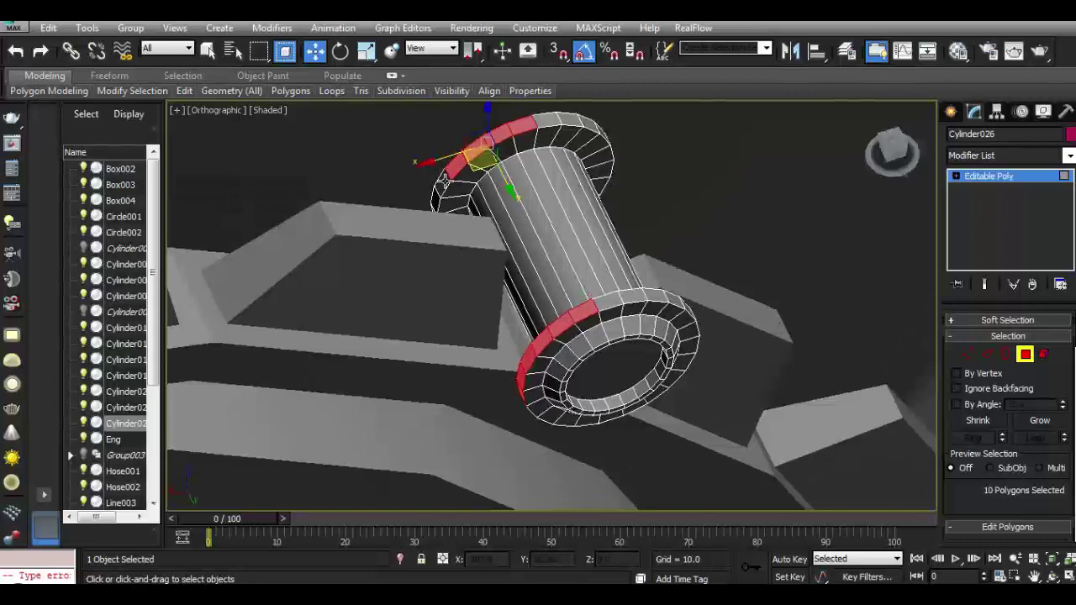
{"action": "left_click", "coordinate": [435, 204], "text": "ctrl"}
Extrude the twelve selected rim faces outward to a height of 1.596.
{"action": "scroll", "coordinate": [1005, 420], "scroll_direction": "down", "scroll_amount": 3}
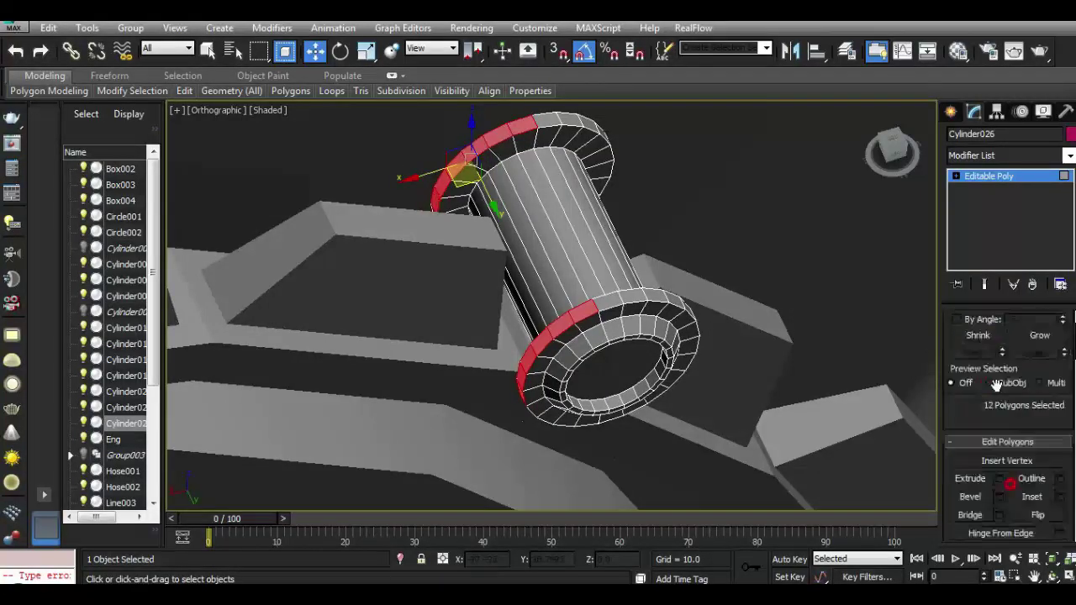
{"action": "scroll", "coordinate": [1005, 429], "scroll_direction": "down", "scroll_amount": 2}
{"action": "left_click", "coordinate": [1000, 436]}
{"action": "left_click_drag", "start_coordinate": [563, 337], "coordinate": [523, 255]}
{"action": "left_click_drag", "start_coordinate": [887, 147], "coordinate": [874, 168]}
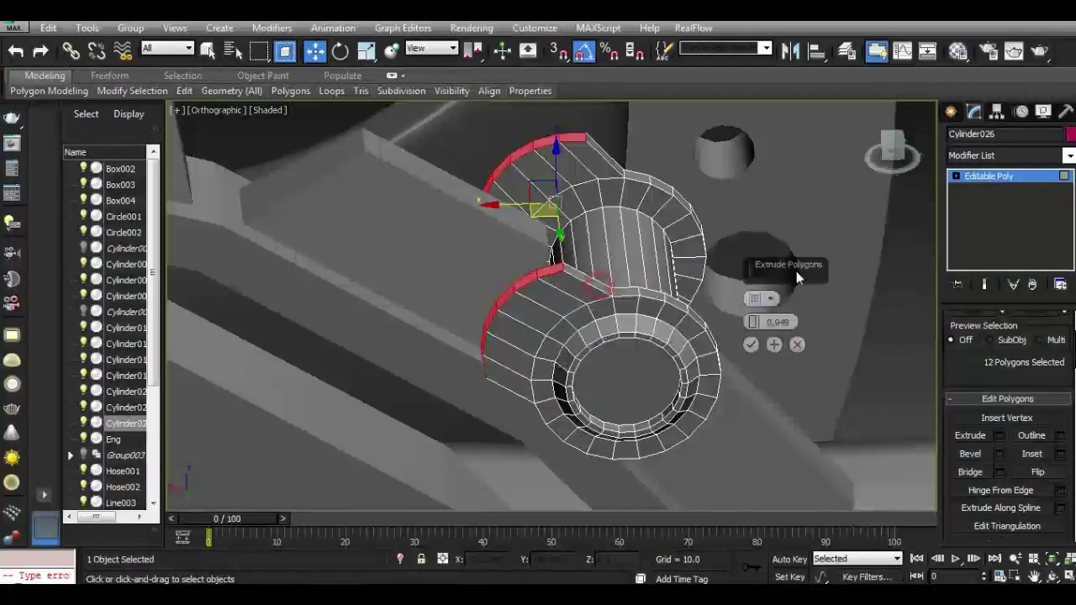
{"action": "left_click_drag", "start_coordinate": [769, 320], "coordinate": [740, 290]}
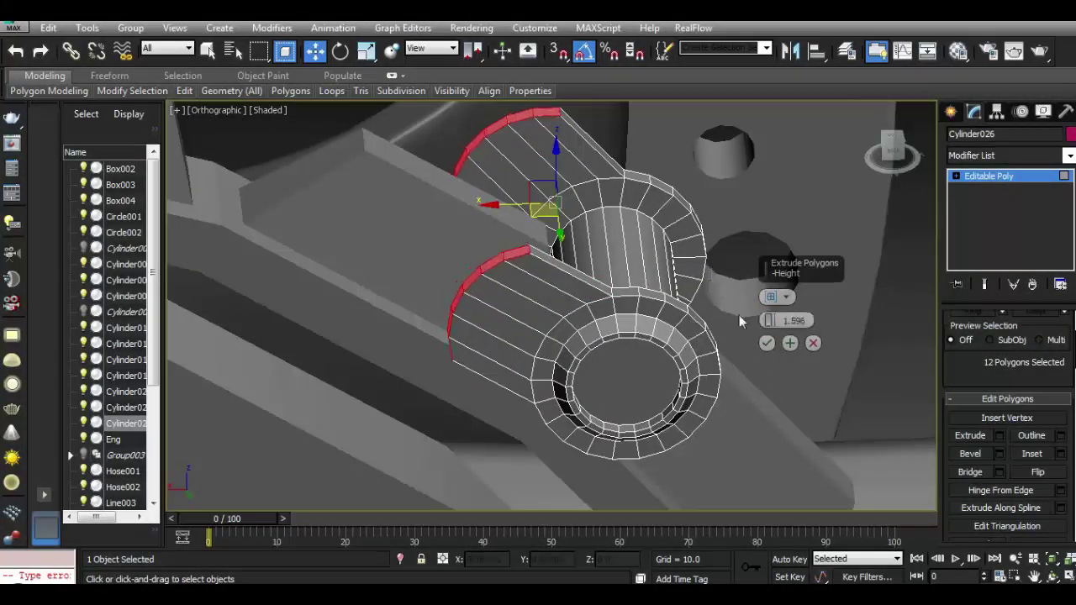
{"action": "left_click", "coordinate": [790, 342]}
{"action": "left_click_drag", "start_coordinate": [887, 151], "coordinate": [874, 164]}
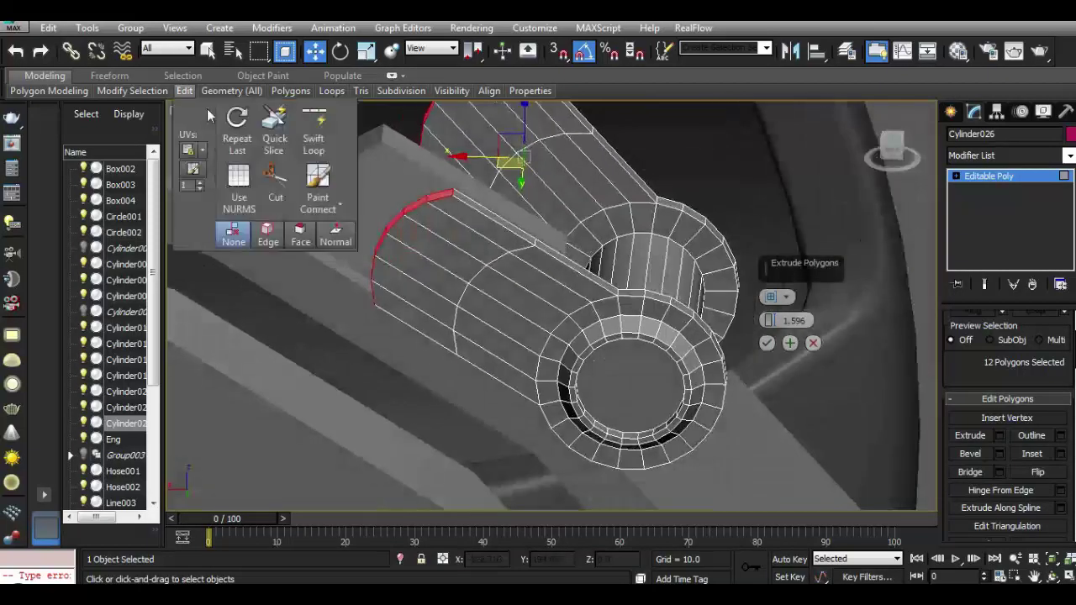
{"action": "left_click", "coordinate": [210, 112]}
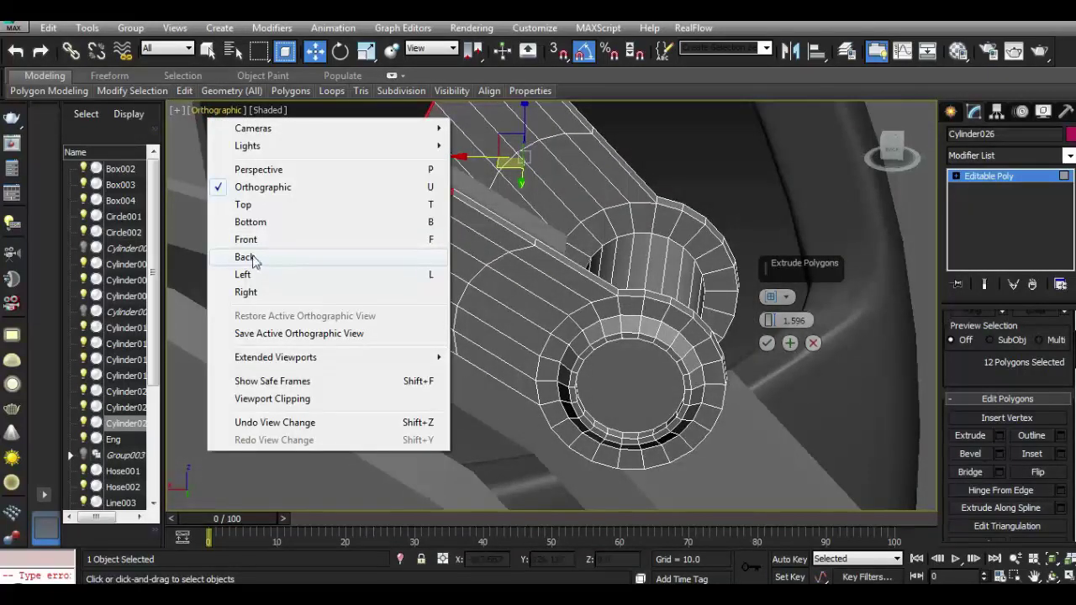
{"action": "left_click", "coordinate": [246, 257]}
{"action": "key", "text": "z"}
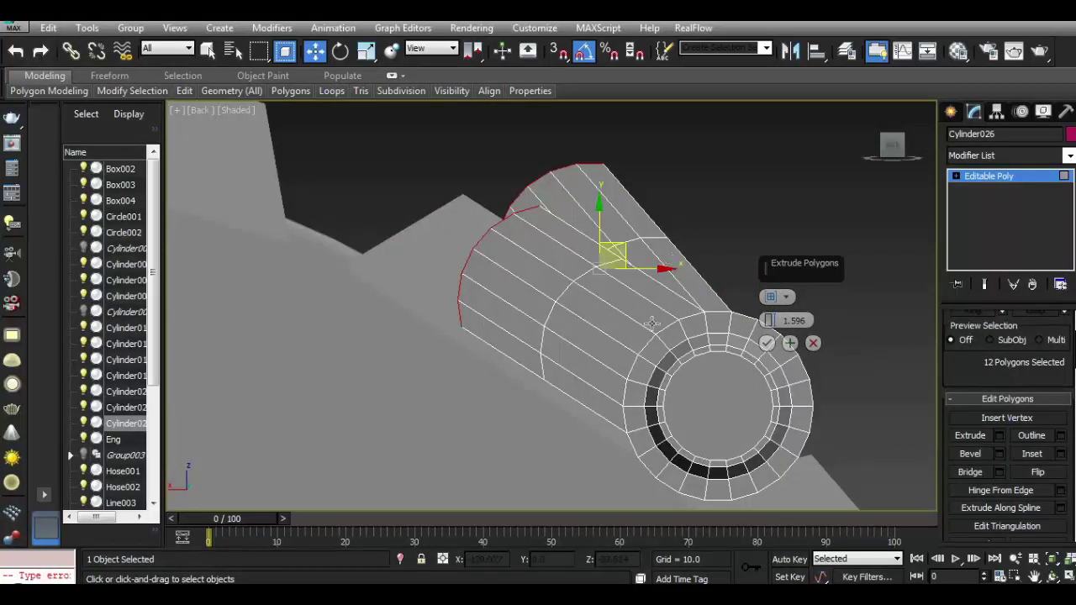
{"action": "left_click", "coordinate": [766, 343]}
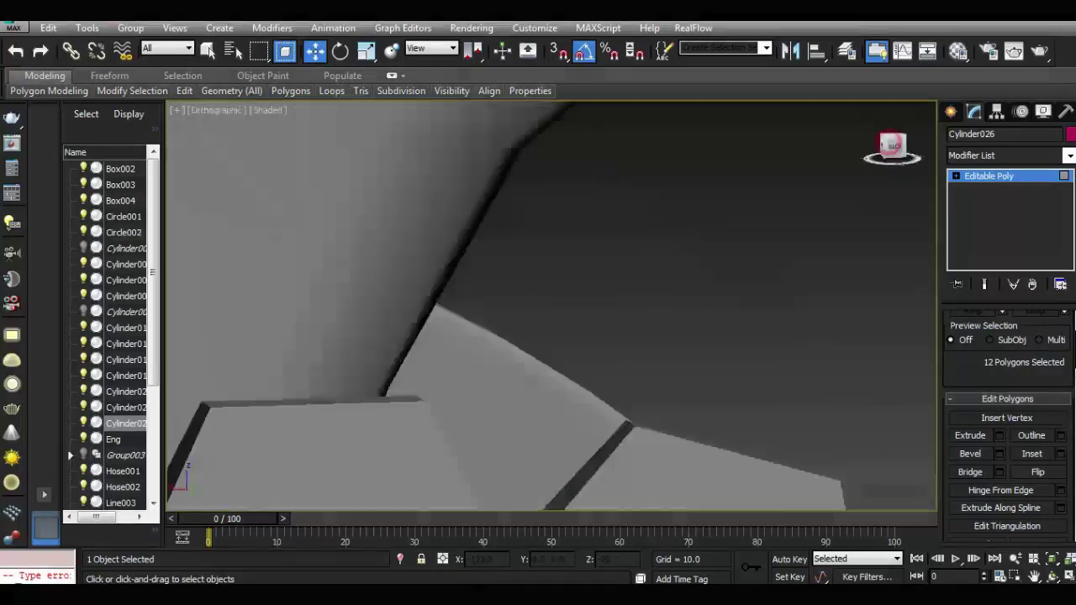
Isolate the pin again and inspect it from a three-quarter perspective view.
{"action": "middle_click_drag", "start_coordinate": [847, 198], "coordinate": [274, 266], "text": "alt"}
{"action": "scroll", "coordinate": [329, 298], "scroll_direction": "down", "scroll_amount": 5}
{"action": "left_click", "coordinate": [400, 558]}
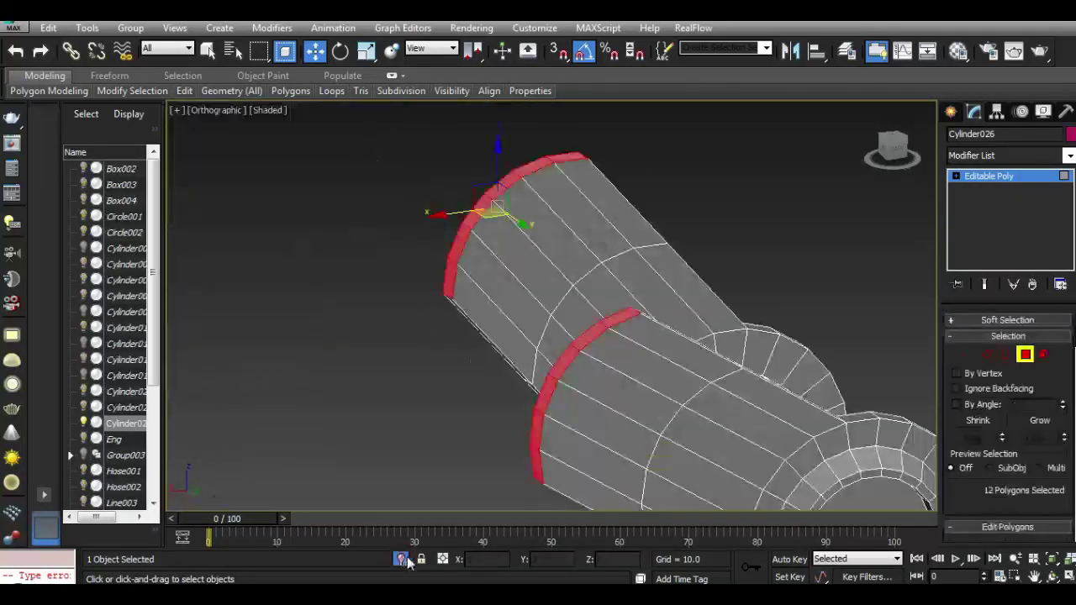
{"action": "scroll", "coordinate": [480, 346], "scroll_direction": "down", "scroll_amount": 5}
{"action": "mouse_move", "coordinate": [486, 350]}
{"action": "middle_mouse_down", "text": "alt"}
{"action": "mouse_move", "coordinate": [445, 344]}
{"action": "mouse_move", "coordinate": [486, 315]}
{"action": "mouse_move", "coordinate": [337, 319]}
{"action": "middle_mouse_up", "text": "alt"}
{"action": "key", "text": "p"}
{"action": "scroll", "coordinate": [526, 298], "scroll_direction": "up", "scroll_amount": 10}
{"action": "left_click", "coordinate": [891, 154]}
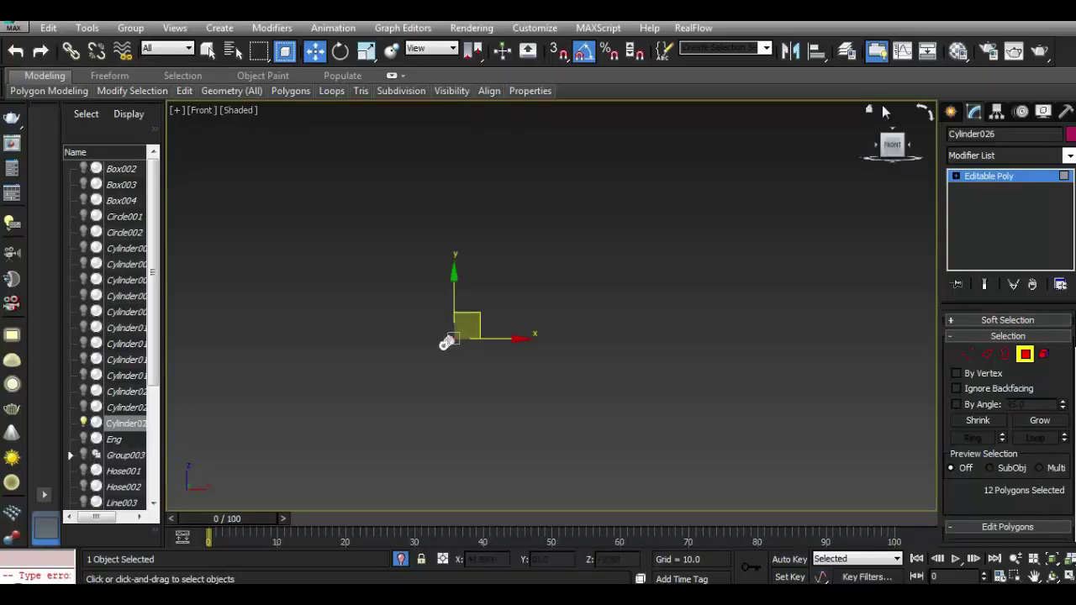
{"action": "mouse_move", "coordinate": [891, 143]}
{"action": "left_mouse_down"}
{"action": "mouse_move", "coordinate": [877, 172]}
{"action": "mouse_move", "coordinate": [591, 450]}
{"action": "left_mouse_up"}
Restore the full scene, trial-stretch the selected polygons down on Z, then undo it.
{"action": "left_click", "coordinate": [399, 561]}
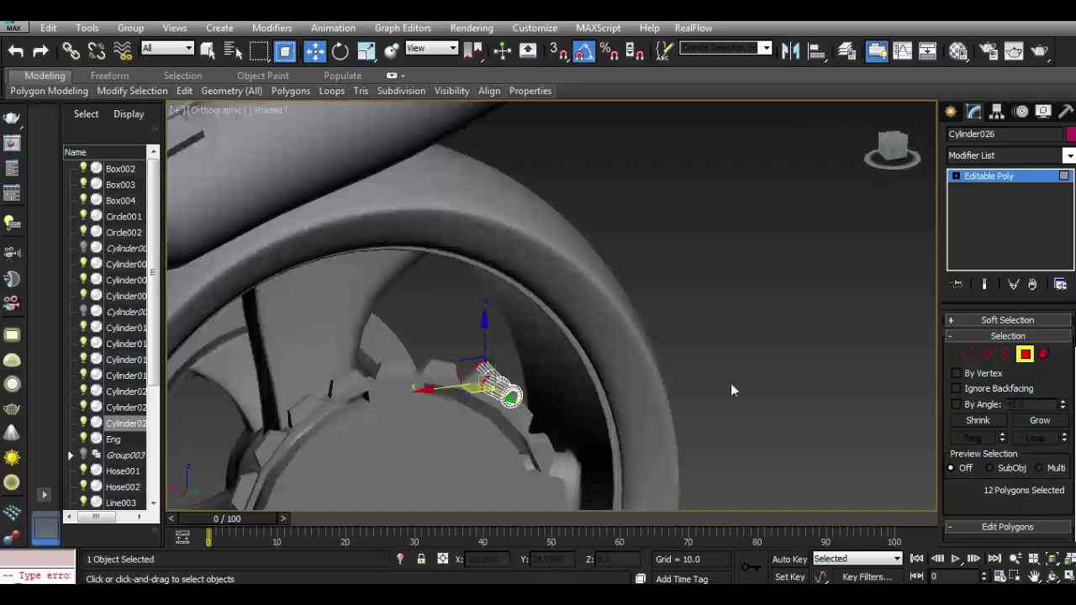
{"action": "middle_click_drag", "start_coordinate": [814, 283], "coordinate": [446, 370], "text": "alt"}
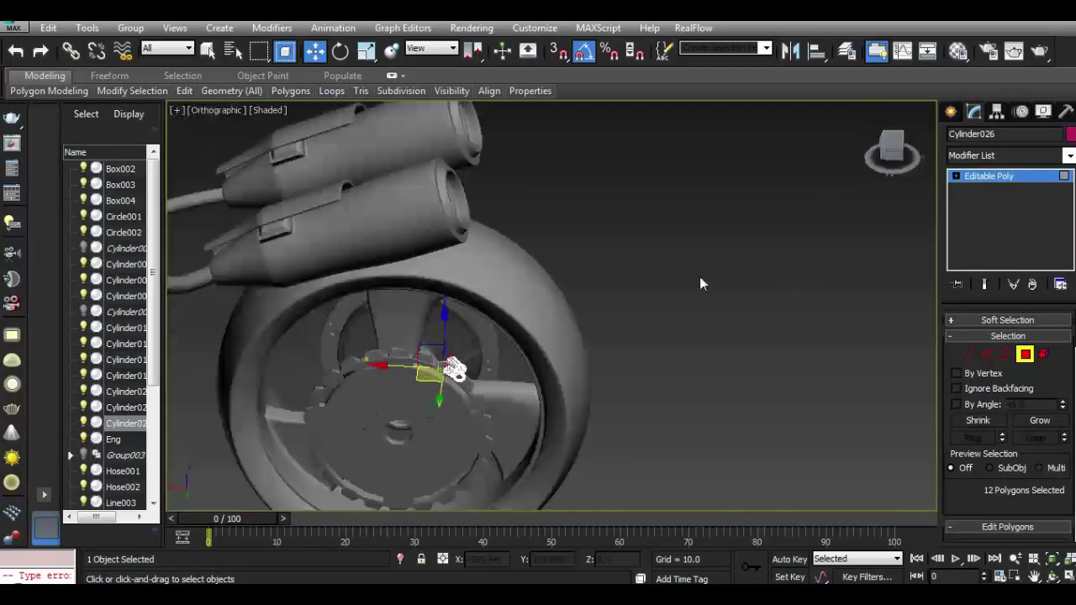
{"action": "scroll", "coordinate": [446, 368], "scroll_direction": "up", "scroll_amount": 5}
{"action": "scroll", "coordinate": [407, 354], "scroll_direction": "up", "scroll_amount": 3}
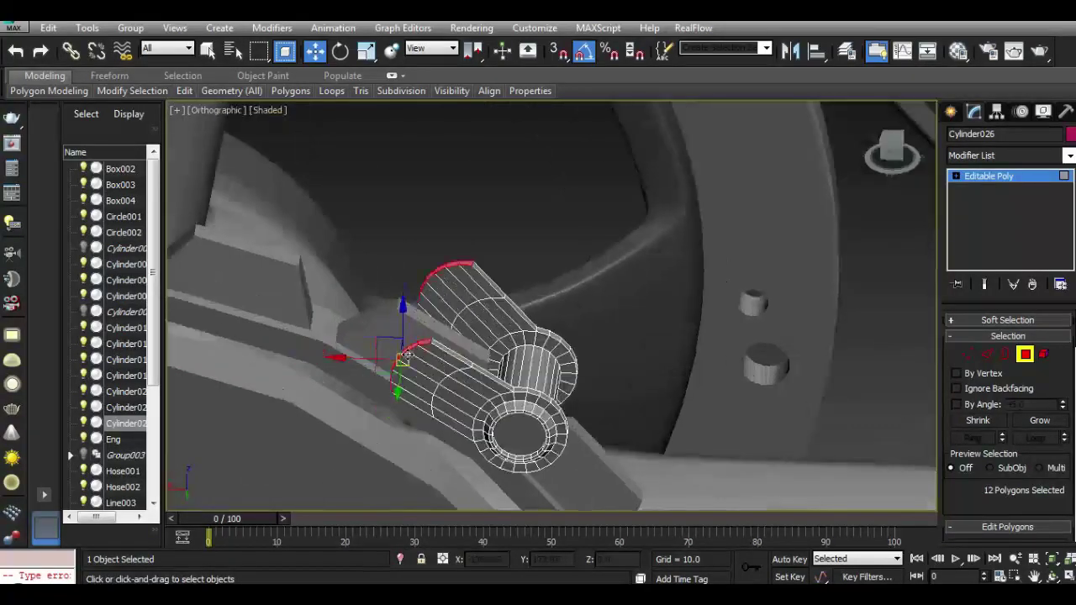
{"action": "left_click_drag", "start_coordinate": [403, 317], "coordinate": [403, 330]}
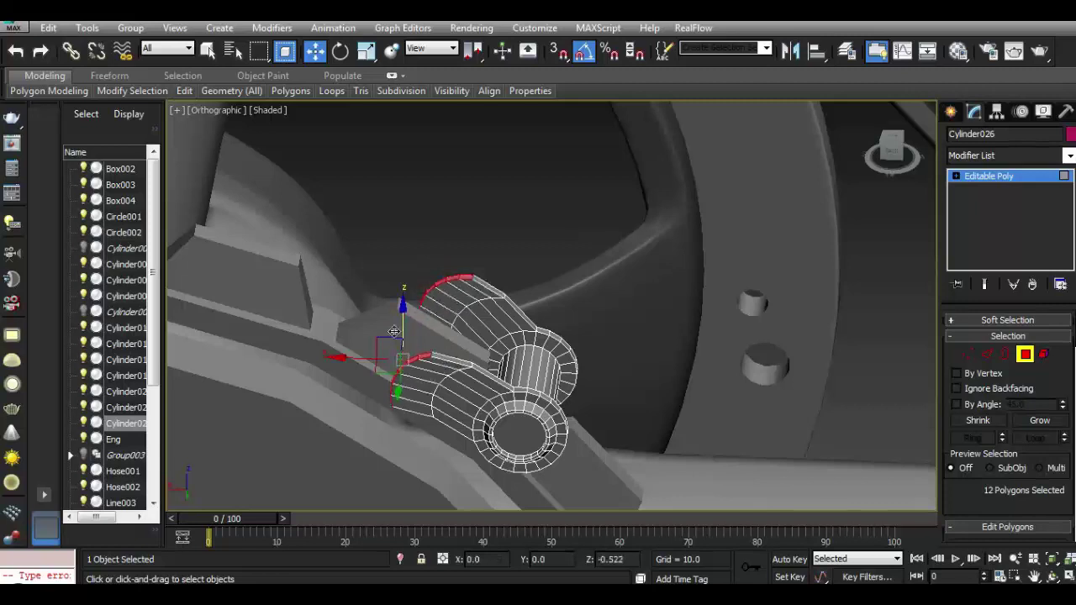
{"action": "left_click", "coordinate": [16, 52]}
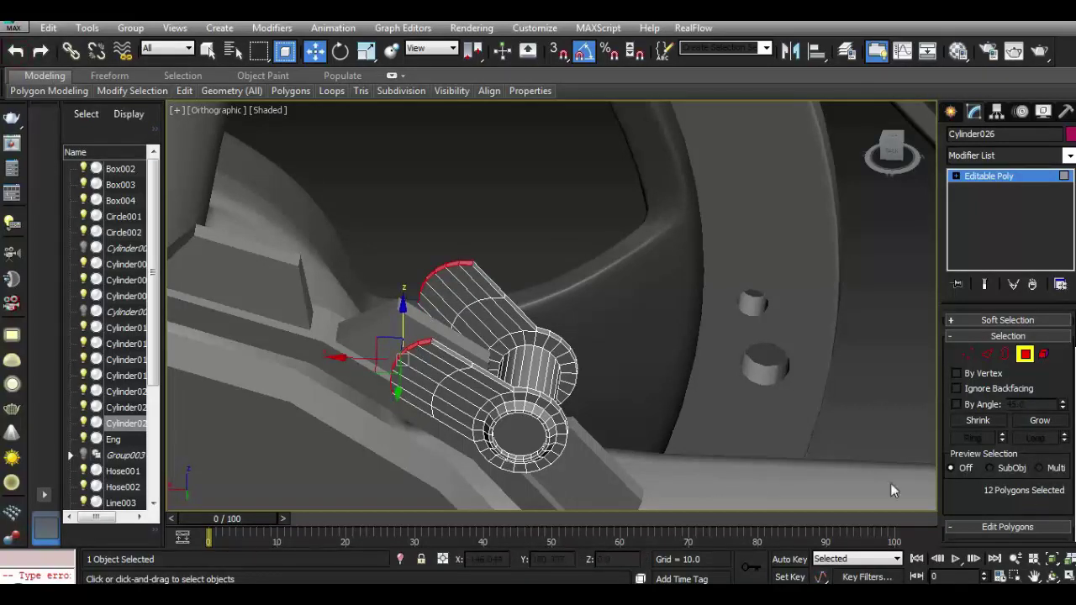
Select the lower cylinder's edge ring and slide it along Y, then select the upper ring.
{"action": "left_click", "coordinate": [987, 354]}
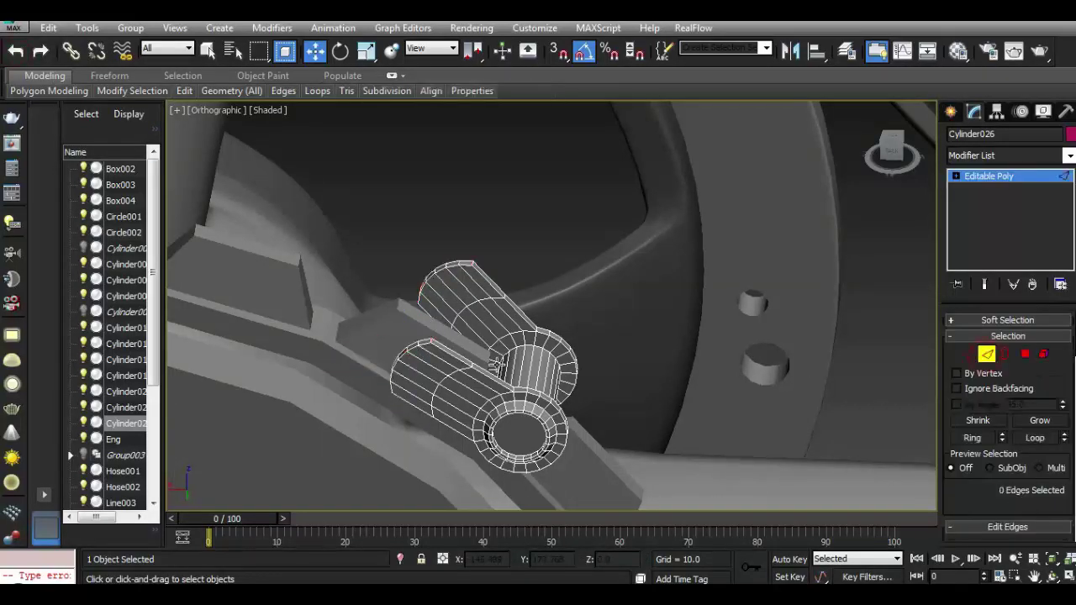
{"action": "double_click", "coordinate": [440, 377]}
{"action": "left_click_drag", "start_coordinate": [445, 415], "coordinate": [449, 407]}
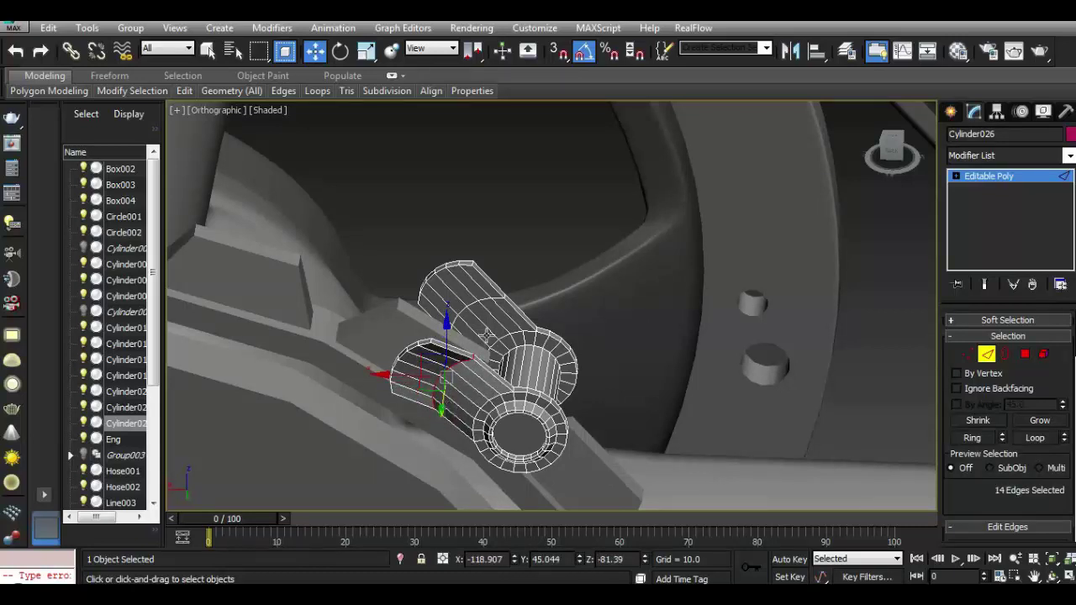
{"action": "double_click", "coordinate": [478, 300]}
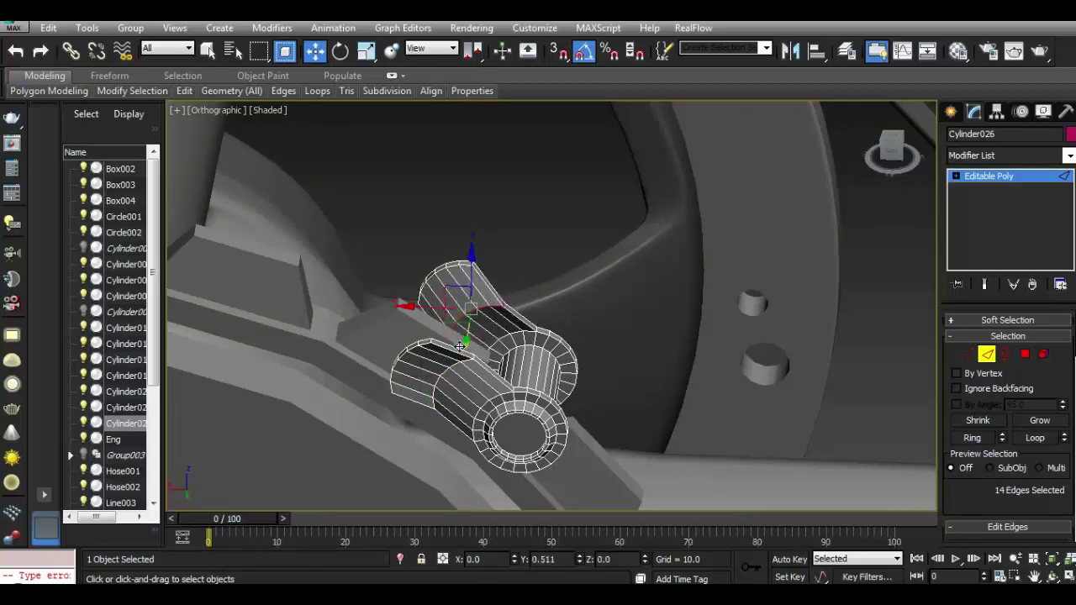
In Polygon mode, clear the selection and pick the small cap polygons on the left cylinder.
{"action": "left_click", "coordinate": [1024, 356]}
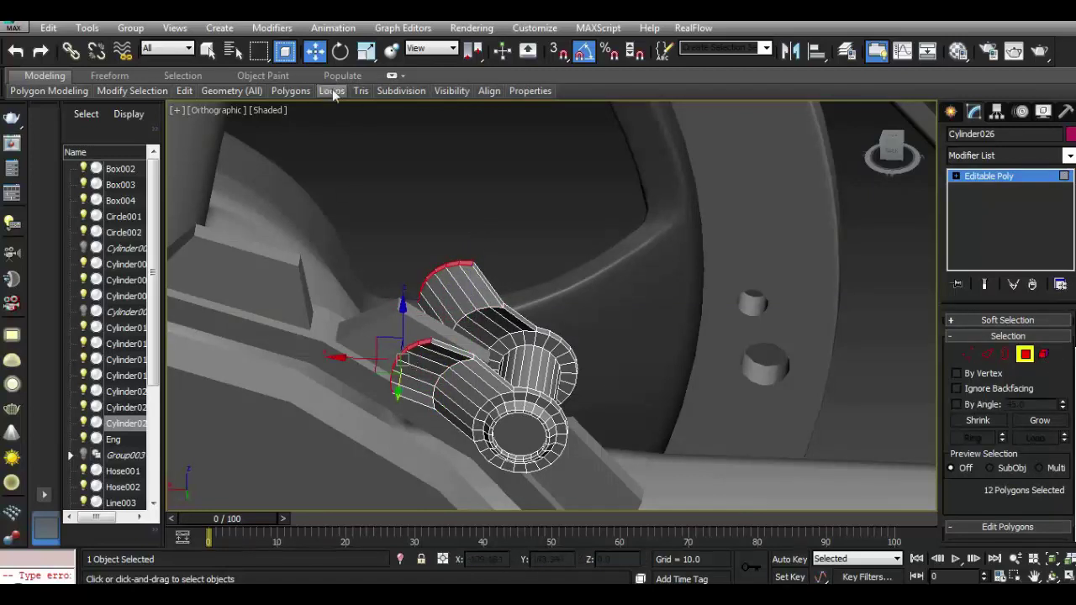
{"action": "key", "text": "r"}
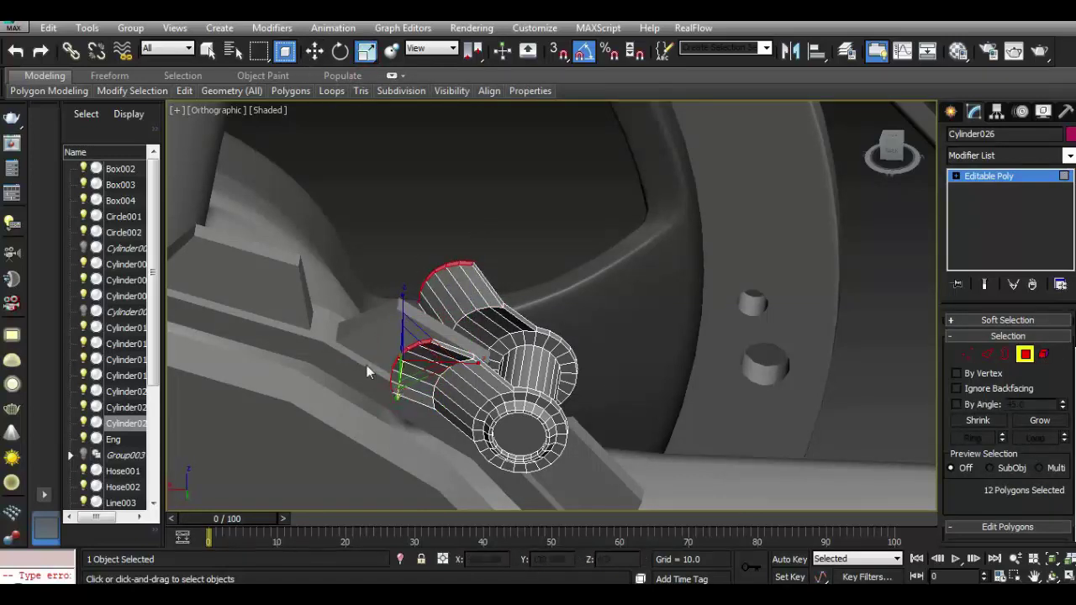
{"action": "left_click", "coordinate": [517, 209]}
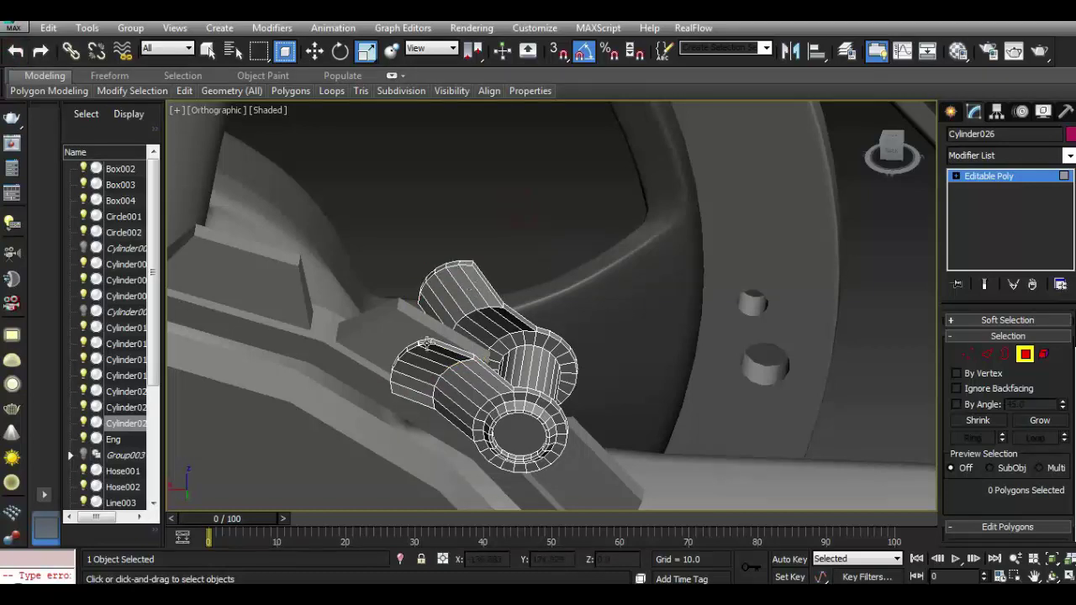
{"action": "left_click", "coordinate": [426, 343]}
{"action": "scroll", "coordinate": [426, 343], "scroll_direction": "up", "scroll_amount": 3}
{"action": "left_click", "coordinate": [413, 348]}
{"action": "left_click", "coordinate": [636, 173]}
{"action": "left_click", "coordinate": [431, 347]}
{"action": "left_click", "coordinate": [410, 355], "text": "ctrl"}
{"action": "left_click", "coordinate": [394, 365], "text": "ctrl"}
Add the remaining cap polygons and shift the selection slightly along Y.
{"action": "middle_click_drag", "start_coordinate": [849, 210], "coordinate": [672, 278], "text": "alt"}
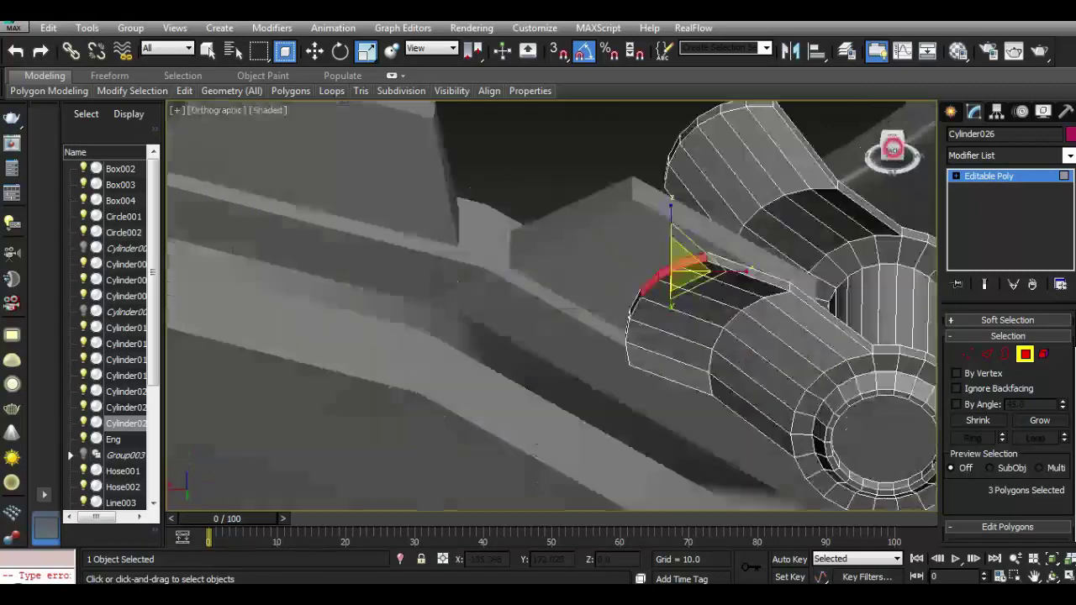
{"action": "scroll", "coordinate": [495, 299], "scroll_direction": "up", "scroll_amount": 3}
{"action": "scroll", "coordinate": [496, 299], "scroll_direction": "down", "scroll_amount": 4}
{"action": "scroll", "coordinate": [584, 262], "scroll_direction": "up", "scroll_amount": 3}
{"action": "scroll", "coordinate": [585, 262], "scroll_direction": "up", "scroll_amount": 2}
{"action": "left_click", "coordinate": [559, 242], "text": "ctrl"}
{"action": "left_click", "coordinate": [543, 290], "text": "ctrl"}
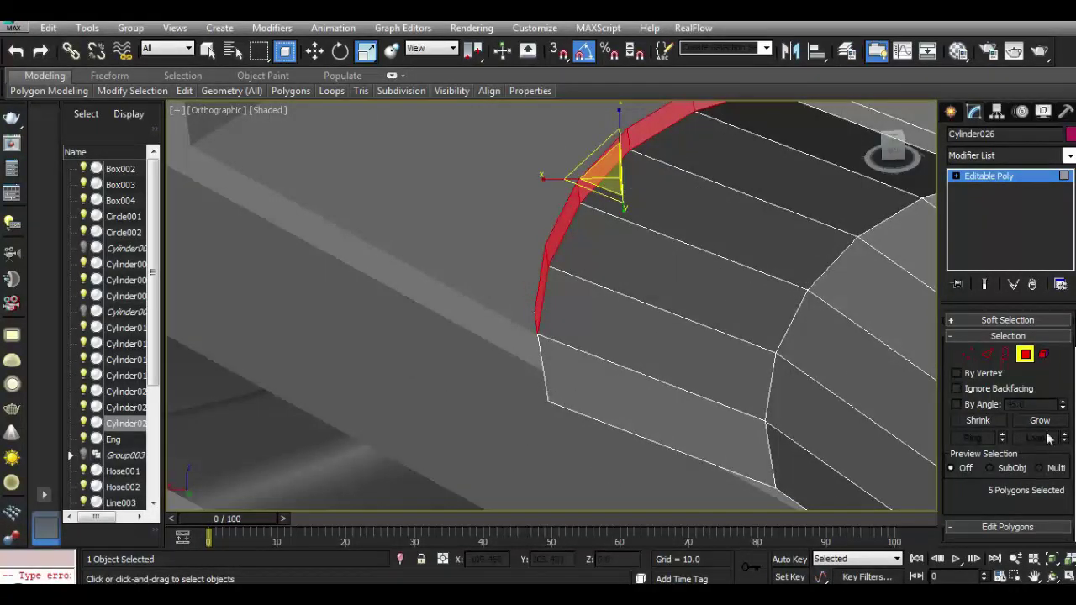
{"action": "middle_click_drag", "start_coordinate": [588, 319], "coordinate": [666, 286], "text": "alt"}
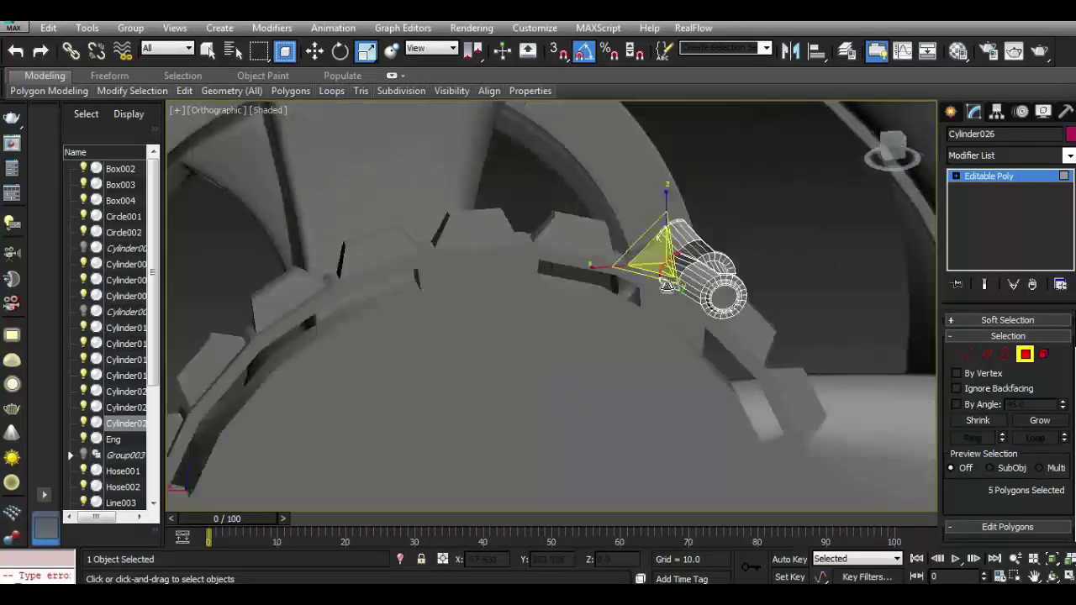
{"action": "scroll", "coordinate": [665, 286], "scroll_direction": "up", "scroll_amount": 2}
{"action": "scroll", "coordinate": [652, 290], "scroll_direction": "up", "scroll_amount": 2}
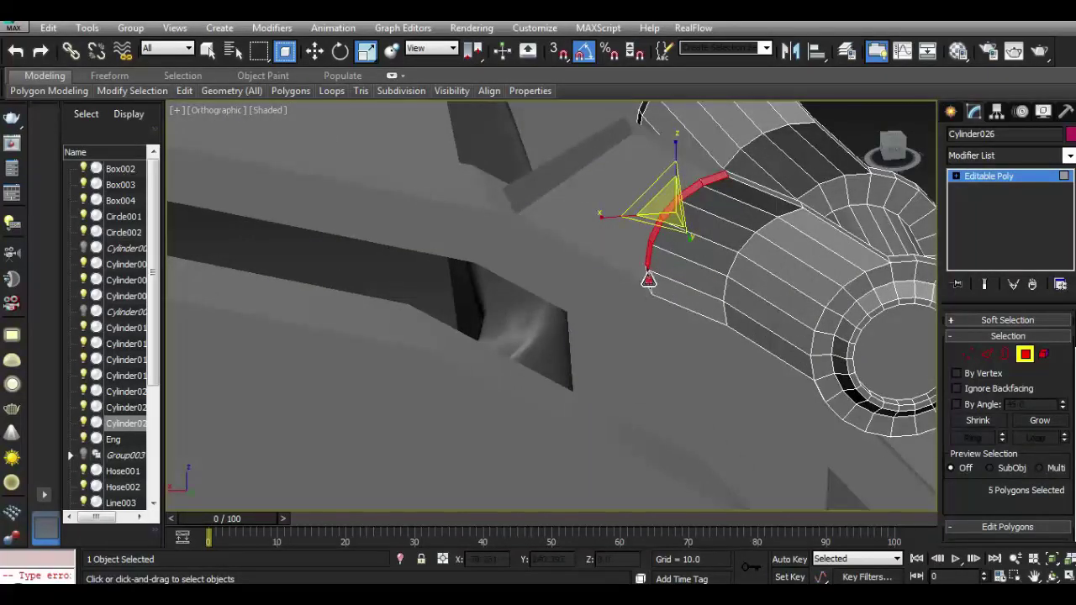
{"action": "left_click", "coordinate": [648, 280], "text": "ctrl"}
{"action": "scroll", "coordinate": [645, 325], "scroll_direction": "down", "scroll_amount": 2}
{"action": "scroll", "coordinate": [757, 175], "scroll_direction": "up", "scroll_amount": 3}
{"action": "scroll", "coordinate": [756, 175], "scroll_direction": "up", "scroll_amount": 2}
{"action": "scroll", "coordinate": [756, 182], "scroll_direction": "down", "scroll_amount": 5}
{"action": "scroll", "coordinate": [547, 315], "scroll_direction": "up", "scroll_amount": 4}
{"action": "key", "text": "w"}
{"action": "left_click_drag", "start_coordinate": [484, 337], "coordinate": [496, 326]}
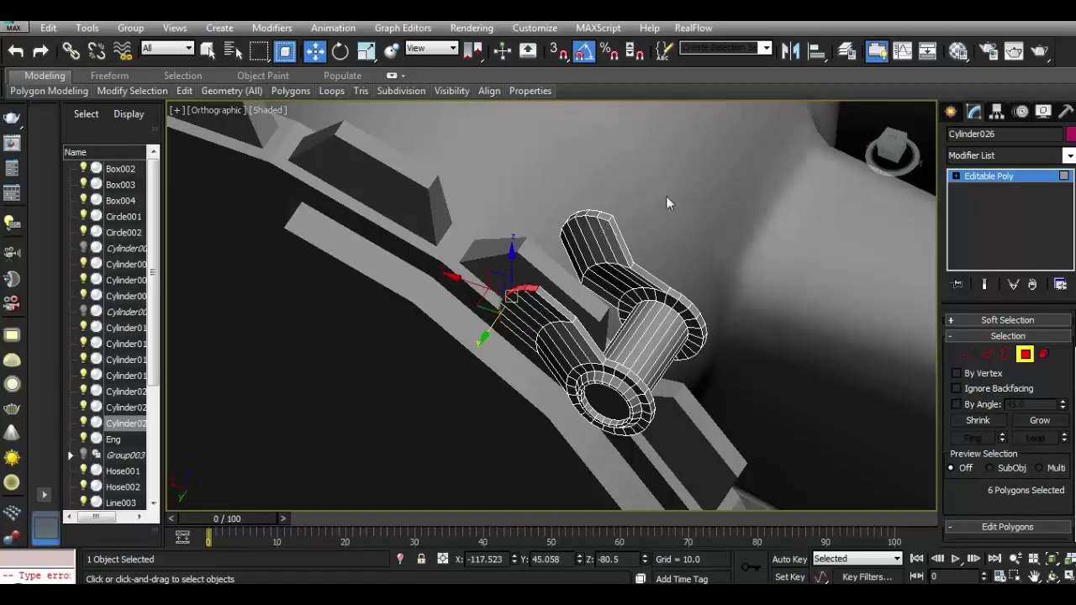
Select the top cap polygons on the cylinder end and push them further out along Y.
{"action": "left_click", "coordinate": [609, 217]}
{"action": "scroll", "coordinate": [608, 217], "scroll_direction": "up", "scroll_amount": 5}
{"action": "left_click", "coordinate": [572, 220], "text": "ctrl"}
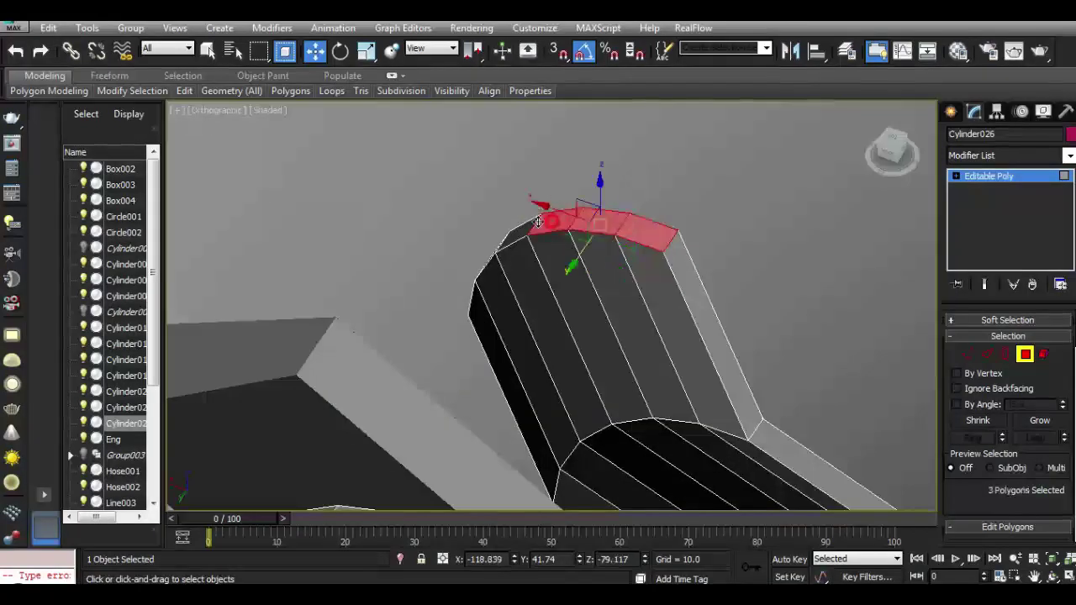
{"action": "left_click", "coordinate": [501, 245], "text": "ctrl"}
{"action": "left_click_drag", "start_coordinate": [891, 151], "coordinate": [878, 164]}
{"action": "scroll", "coordinate": [642, 238], "scroll_direction": "up", "scroll_amount": 5}
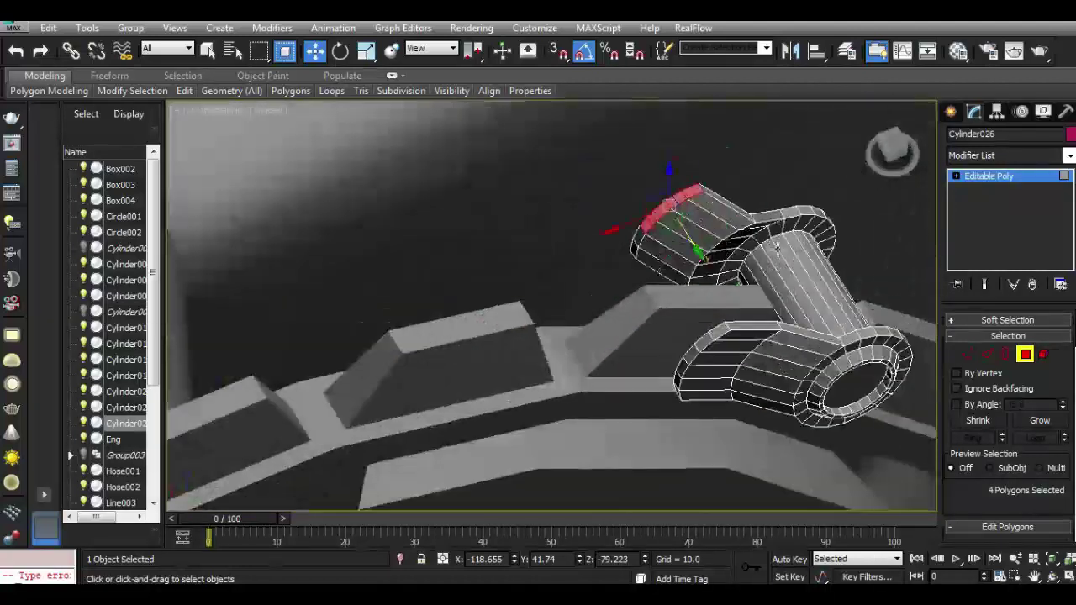
{"action": "left_click", "coordinate": [632, 253], "text": "ctrl"}
{"action": "left_click", "coordinate": [639, 262], "text": "ctrl"}
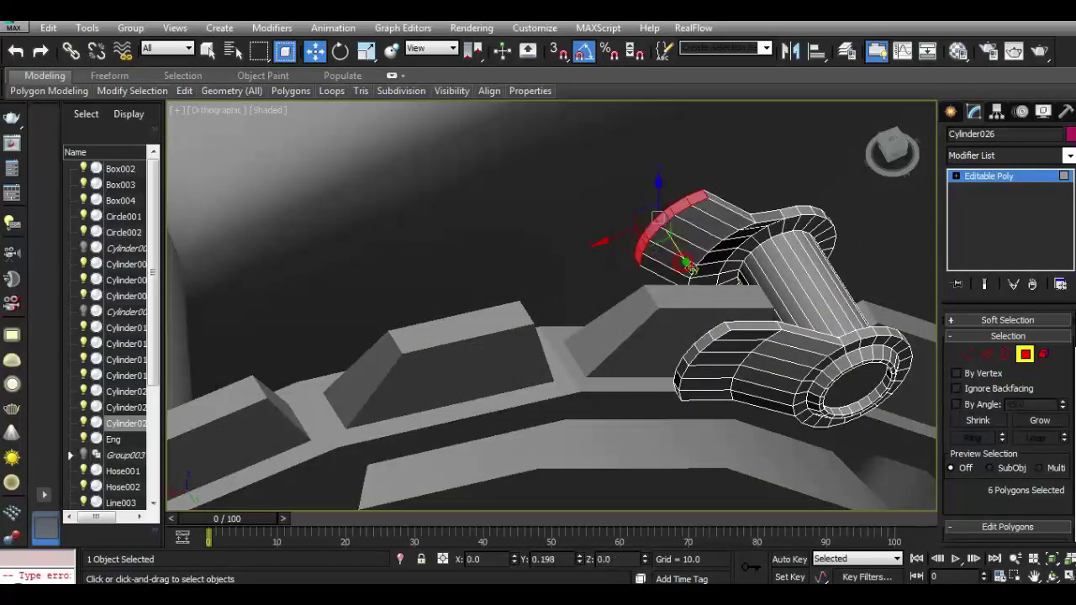
{"action": "left_click_drag", "start_coordinate": [693, 269], "coordinate": [710, 280]}
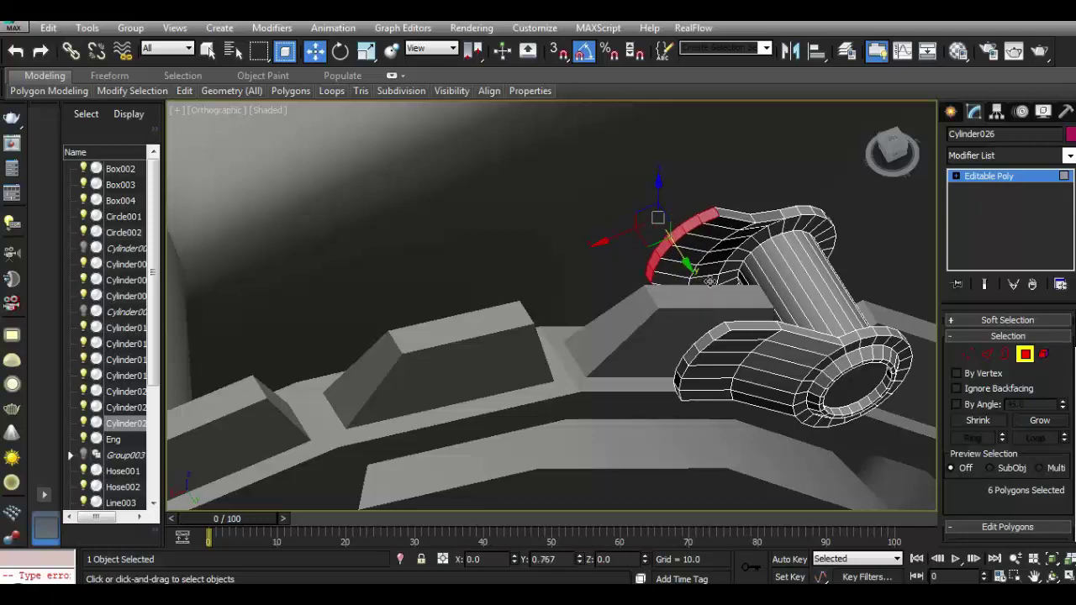
Orbit to a side view of the wheel and return to edge selection.
{"action": "left_click_drag", "start_coordinate": [893, 150], "coordinate": [893, 153]}
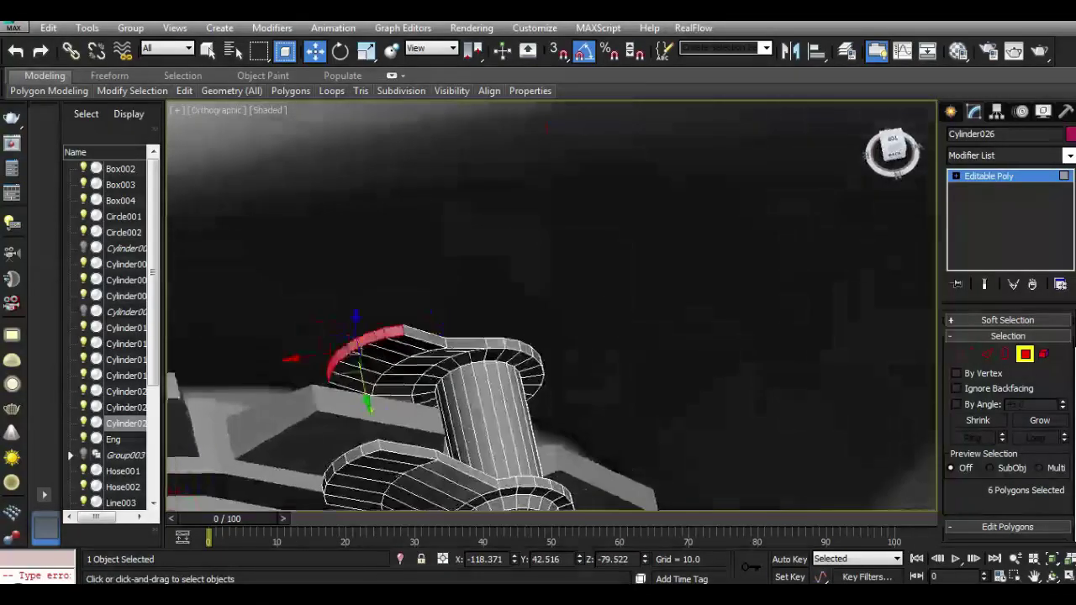
{"action": "scroll", "coordinate": [807, 278], "scroll_direction": "down", "scroll_amount": 1}
{"action": "scroll", "coordinate": [807, 277], "scroll_direction": "down", "scroll_amount": 1}
{"action": "scroll", "coordinate": [807, 277], "scroll_direction": "down", "scroll_amount": 1}
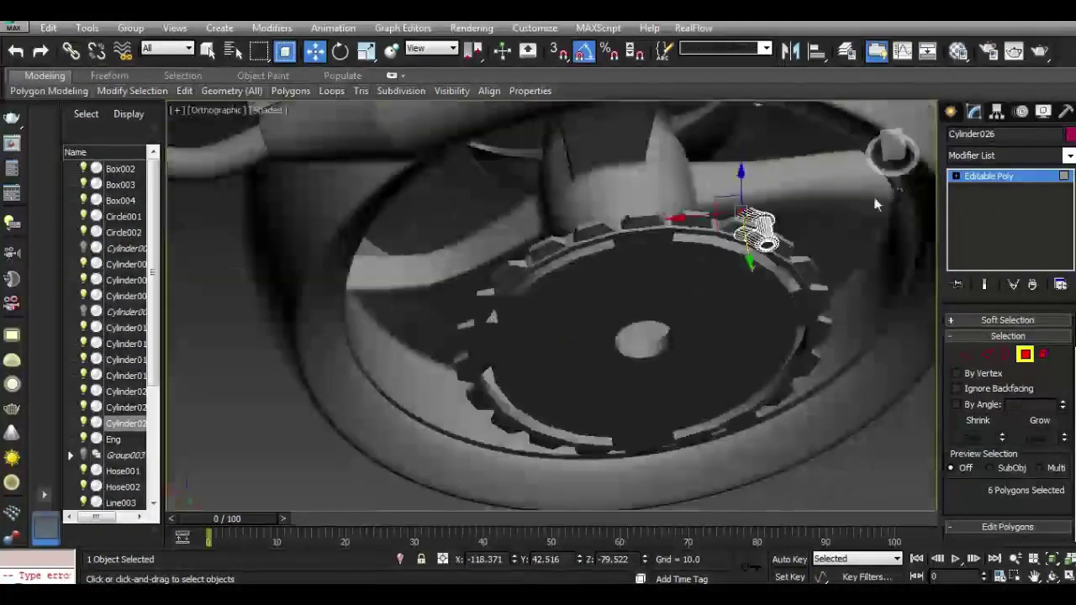
{"action": "scroll", "coordinate": [807, 278], "scroll_direction": "down", "scroll_amount": 1}
{"action": "middle_click_drag", "start_coordinate": [708, 230], "coordinate": [540, 180], "text": "alt"}
{"action": "scroll", "coordinate": [522, 168], "scroll_direction": "up", "scroll_amount": 2}
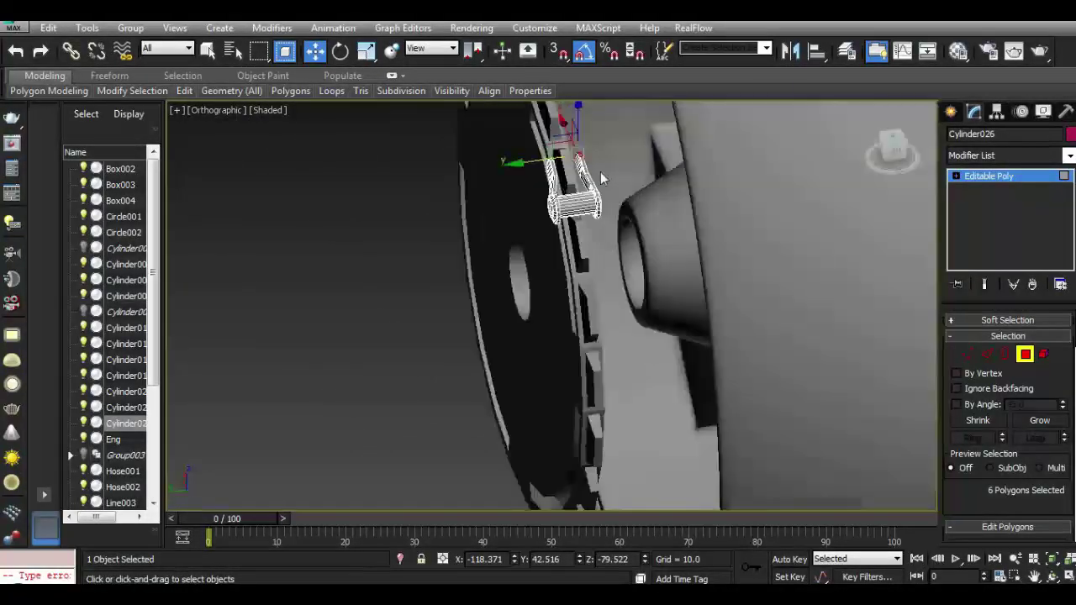
{"action": "scroll", "coordinate": [554, 154], "scroll_direction": "up", "scroll_amount": 2}
{"action": "scroll", "coordinate": [554, 154], "scroll_direction": "up", "scroll_amount": 2}
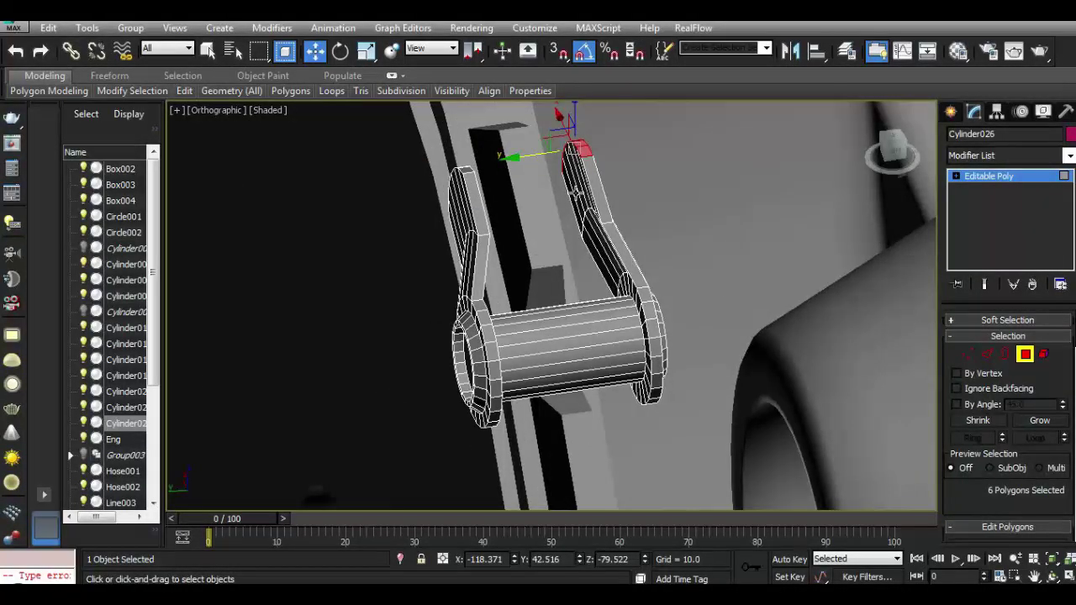
{"action": "left_click", "coordinate": [986, 351]}
Nudge the selected edges along Y and switch the viewport to the Back view.
{"action": "left_click_drag", "start_coordinate": [557, 223], "coordinate": [543, 229]}
{"action": "mouse_move", "coordinate": [550, 320]}
{"action": "middle_mouse_down", "text": "alt"}
{"action": "mouse_move", "coordinate": [416, 304]}
{"action": "mouse_move", "coordinate": [626, 286]}
{"action": "middle_mouse_up", "text": "alt"}
{"action": "left_click", "coordinate": [210, 112]}
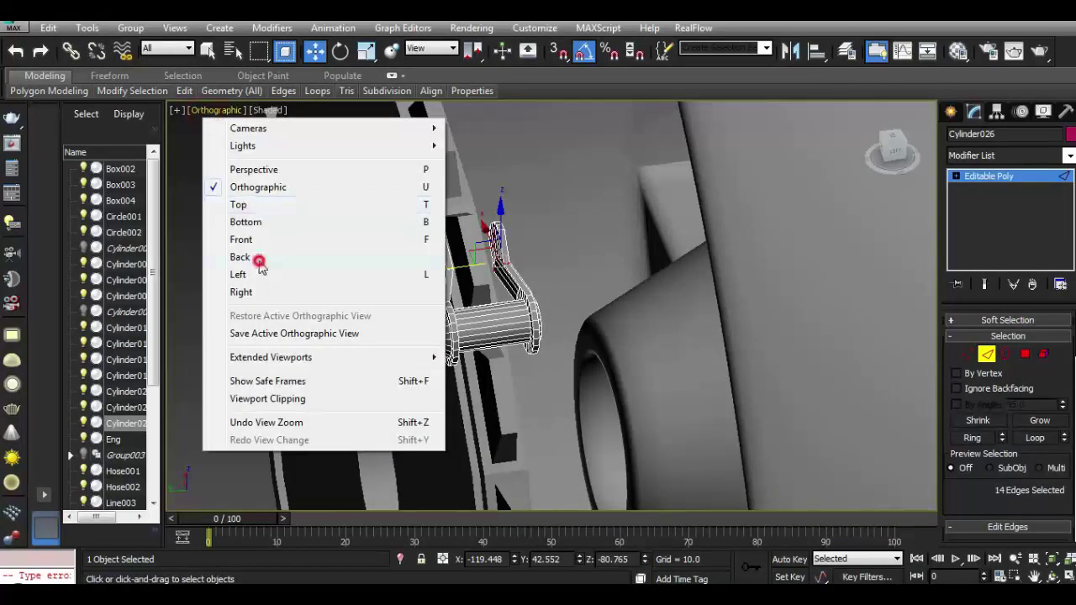
{"action": "left_click", "coordinate": [259, 261]}
{"action": "left_click", "coordinate": [793, 288]}
{"action": "scroll", "coordinate": [663, 248], "scroll_direction": "up", "scroll_amount": 2}
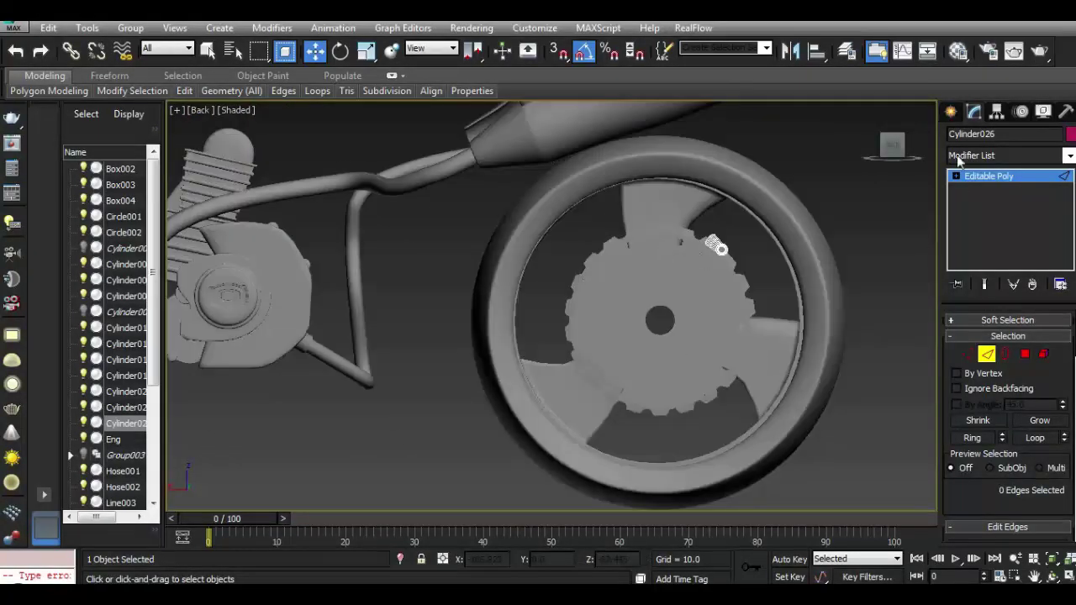
Leave edge editing and start the Line spline tool under Create > Shapes > Splines.
{"action": "left_click", "coordinate": [983, 179]}
{"action": "left_click", "coordinate": [333, 27]}
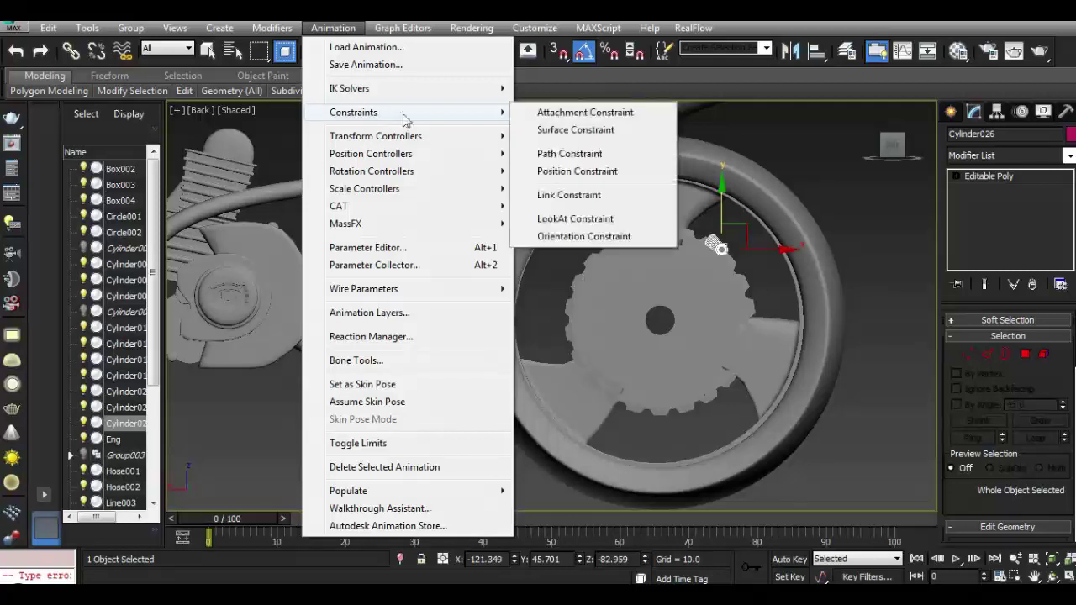
{"action": "left_click", "coordinate": [952, 111]}
{"action": "left_click", "coordinate": [975, 137]}
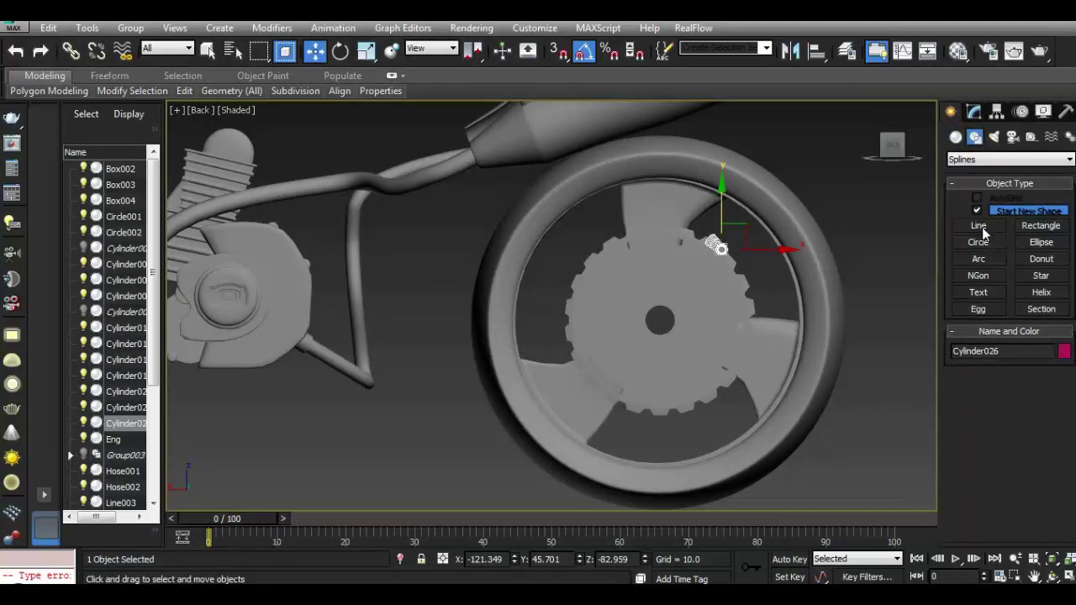
{"action": "left_click", "coordinate": [986, 226]}
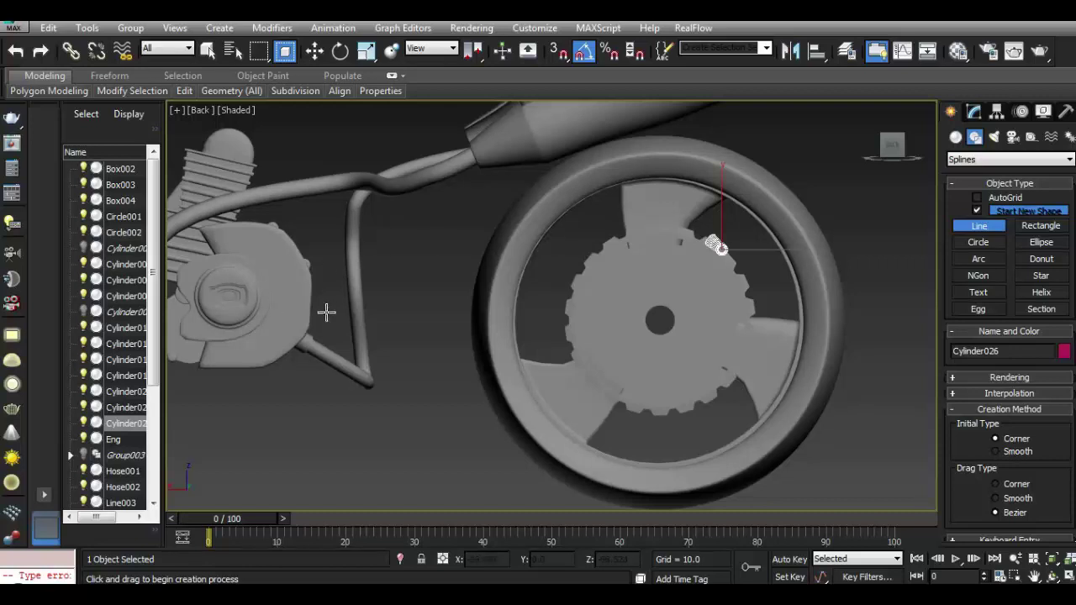
Draw a curved line from the engine sprocket over and around the rear sprocket, replacing one misplaced vertex.
{"action": "left_click", "coordinate": [291, 308]}
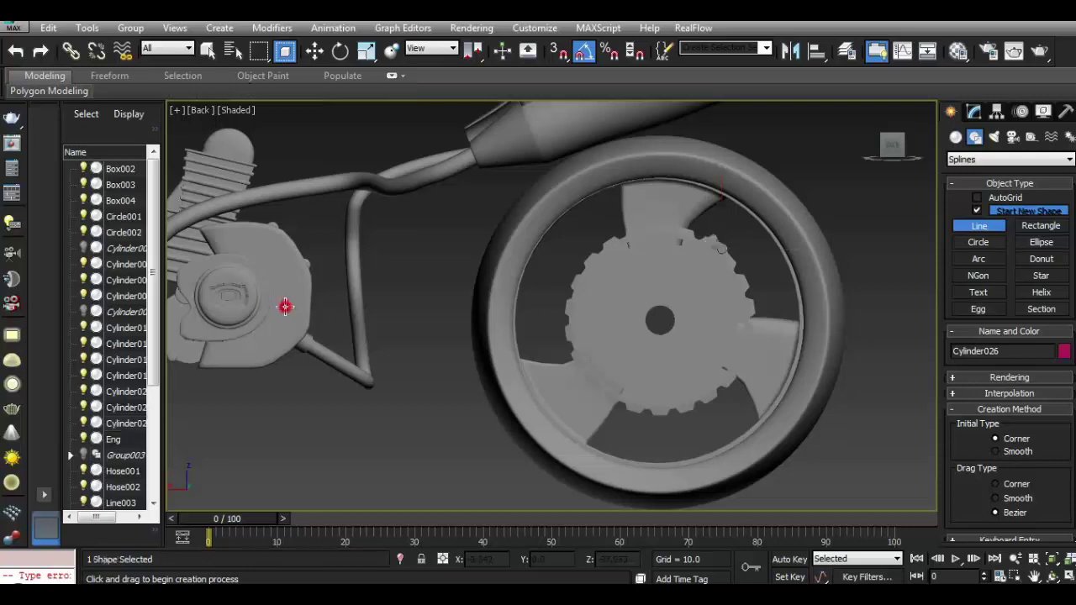
{"action": "left_click", "coordinate": [454, 297]}
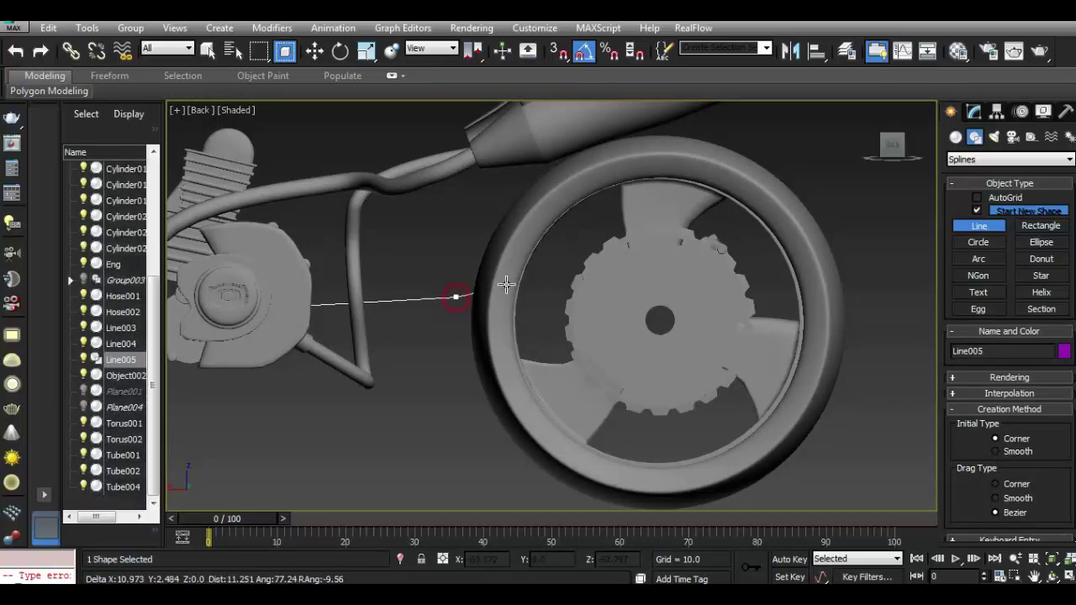
{"action": "left_click", "coordinate": [602, 243]}
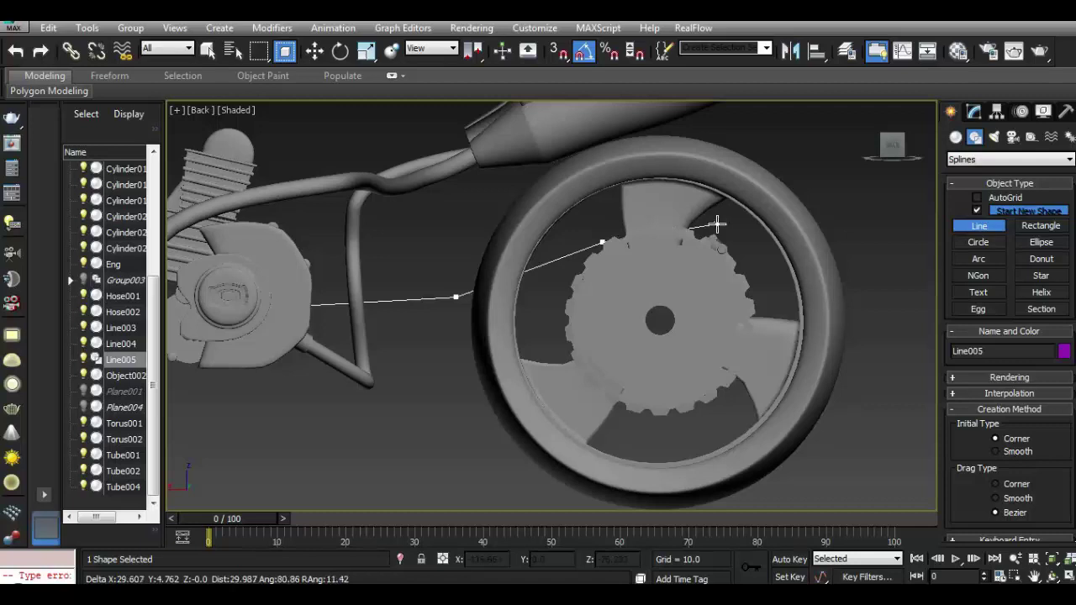
{"action": "left_click_drag", "start_coordinate": [722, 237], "coordinate": [757, 326]}
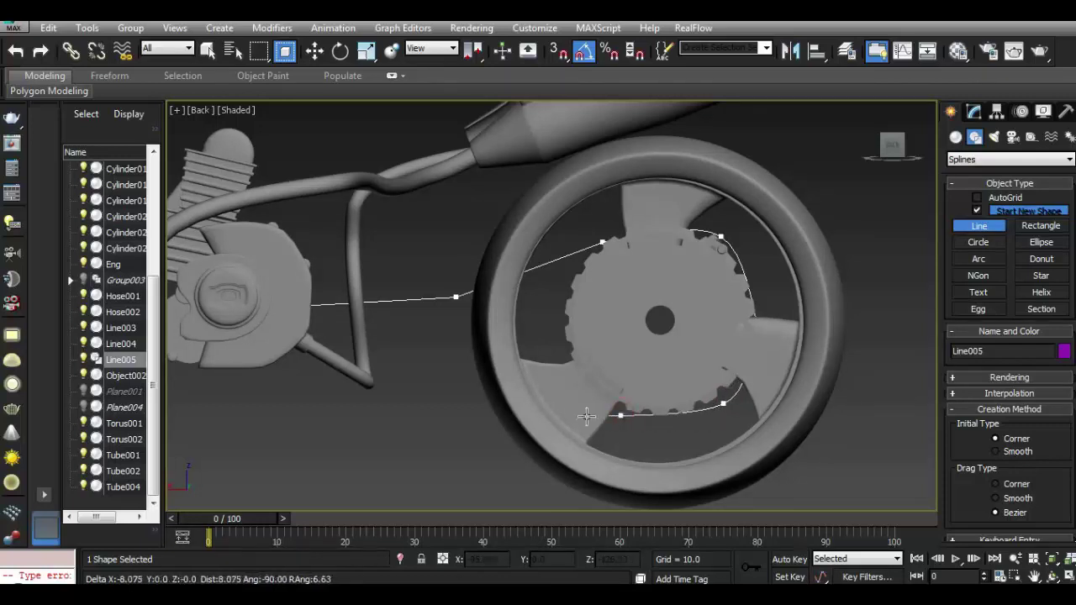
{"action": "left_click", "coordinate": [319, 411]}
{"action": "key", "text": "BackSpace"}
{"action": "left_click", "coordinate": [423, 414]}
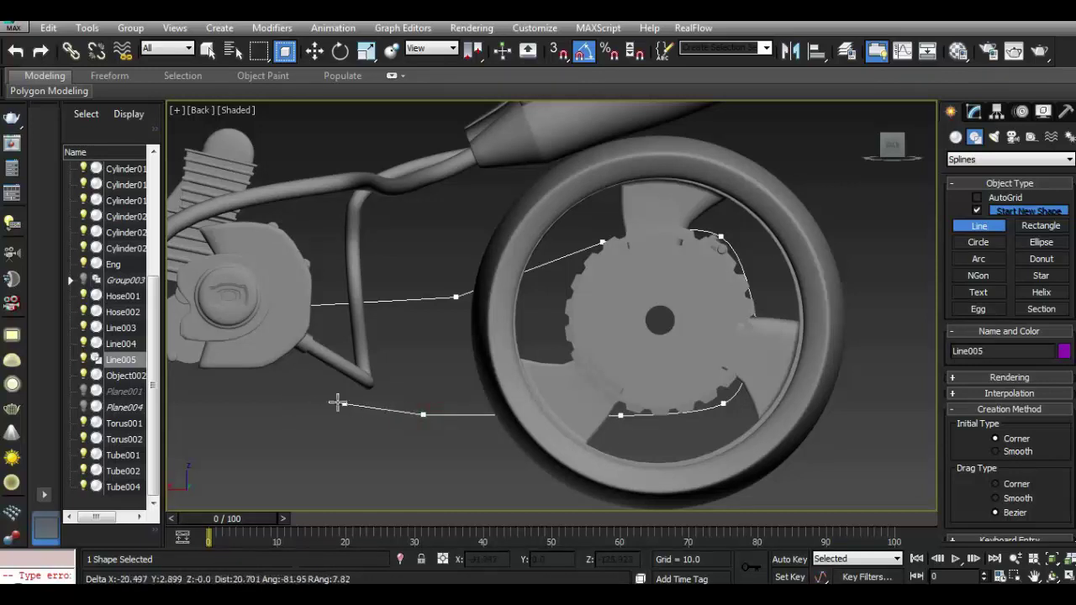
{"action": "left_click_drag", "start_coordinate": [295, 386], "coordinate": [264, 370]}
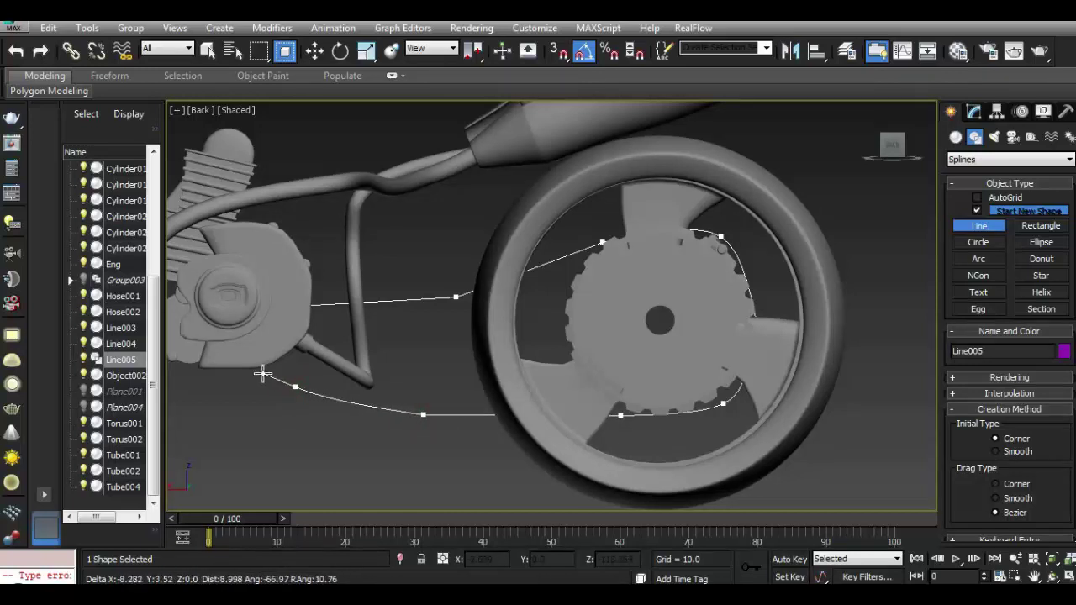
{"action": "mouse_move", "coordinate": [360, 378]}
{"action": "middle_mouse_down", "text": "alt"}
{"action": "mouse_move", "coordinate": [665, 259]}
{"action": "mouse_move", "coordinate": [887, 235]}
{"action": "middle_mouse_up", "text": "alt"}
Finish the unwanted spline and delete it.
{"action": "right_click", "coordinate": [887, 235]}
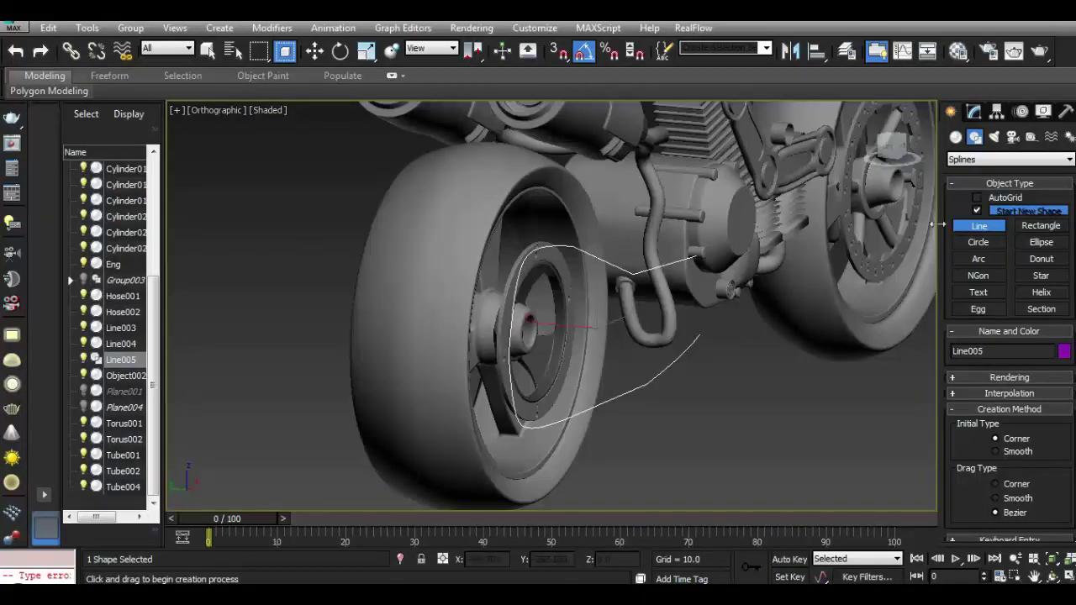
{"action": "left_click_drag", "start_coordinate": [894, 147], "coordinate": [710, 248]}
{"action": "key", "text": "Delete"}
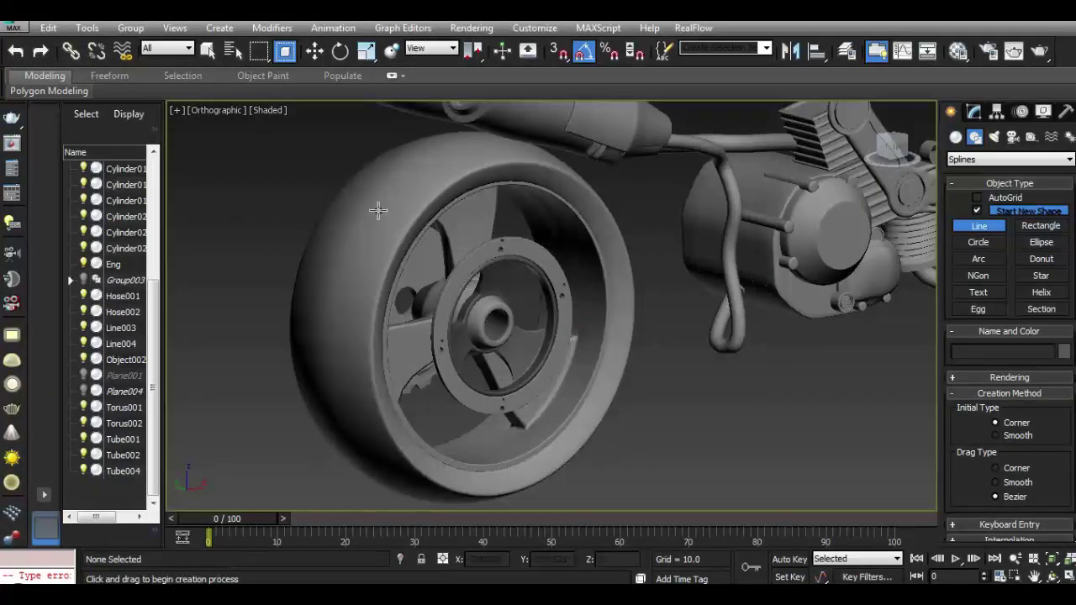
Switch the viewport to the Back view in wireframe.
{"action": "left_click", "coordinate": [215, 110]}
{"action": "left_click", "coordinate": [265, 257]}
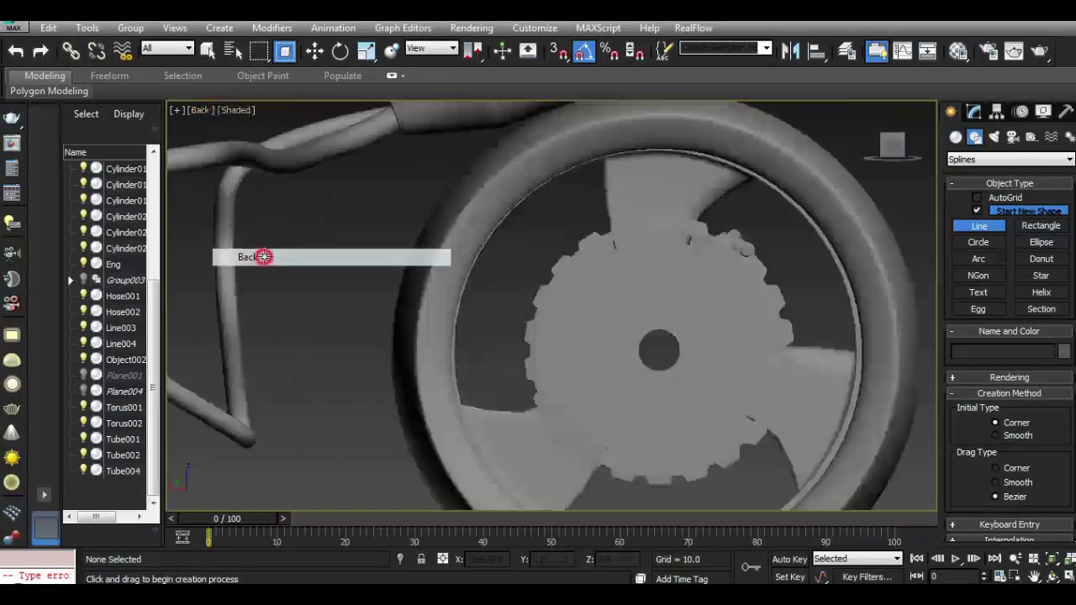
{"action": "key", "text": "F3"}
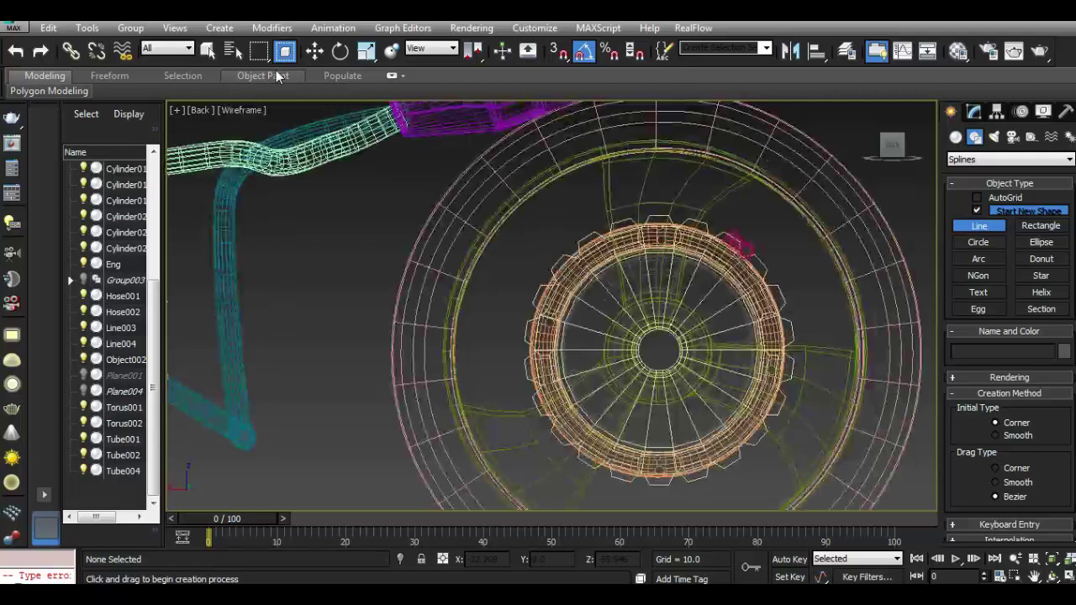
Start a new line with its first vertex at the engine sprocket.
{"action": "left_click", "coordinate": [314, 51]}
{"action": "scroll", "coordinate": [529, 311], "scroll_direction": "down", "scroll_amount": 2}
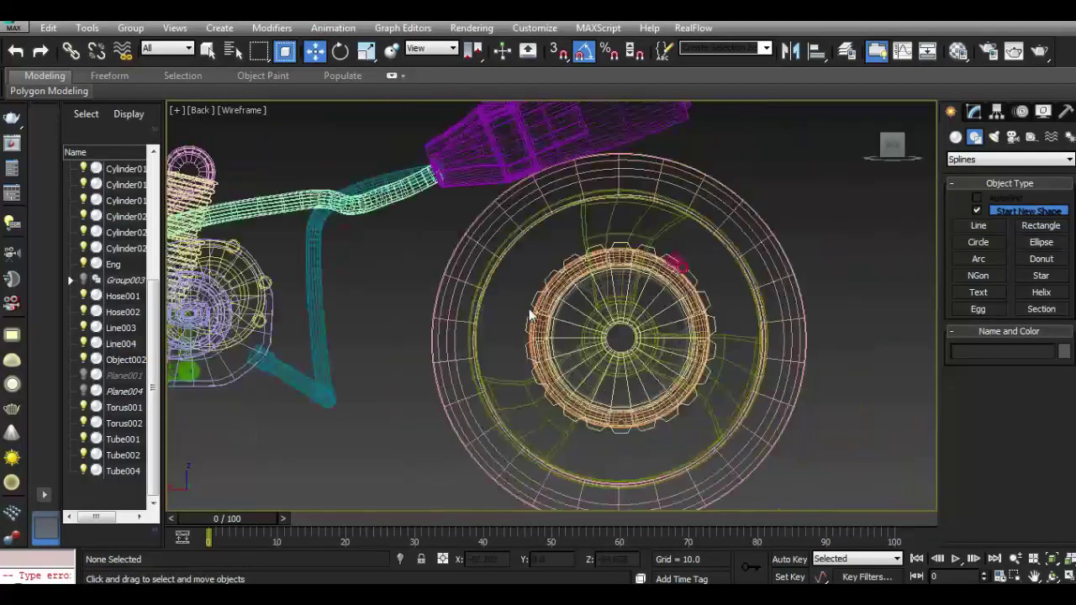
{"action": "left_click", "coordinate": [978, 226]}
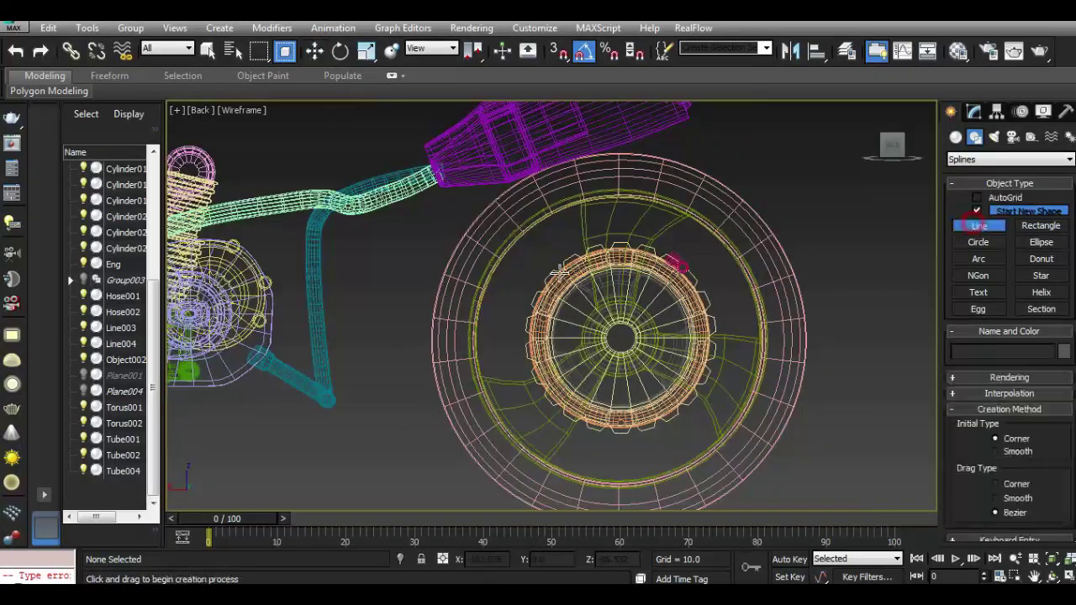
{"action": "left_click", "coordinate": [252, 327]}
Place vertices over and around the rear sprocket, back under to the engine, and close the spline.
{"action": "left_click", "coordinate": [356, 312]}
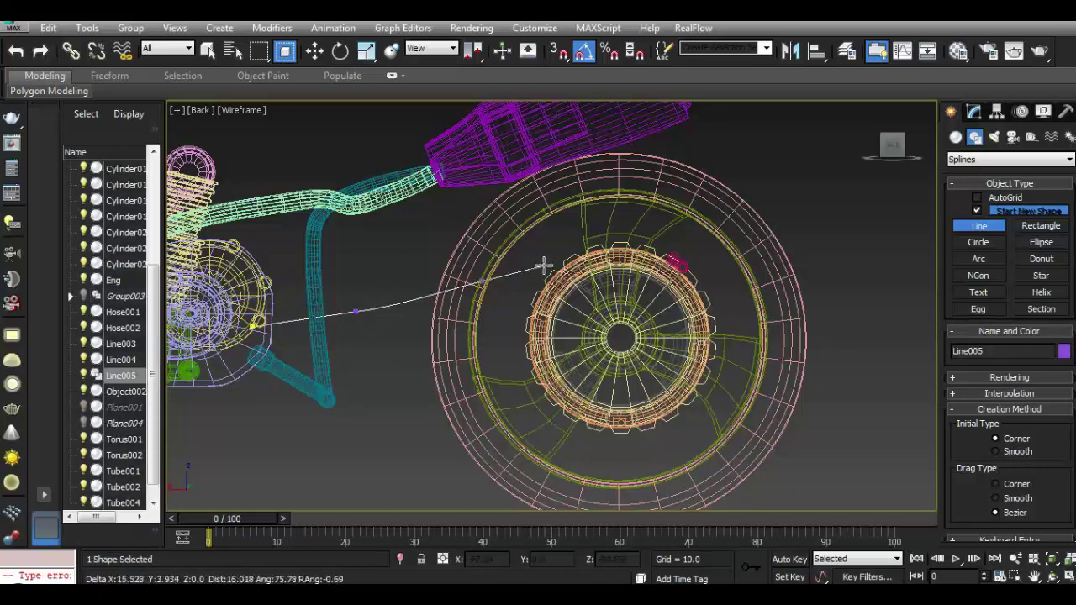
{"action": "left_click", "coordinate": [576, 251]}
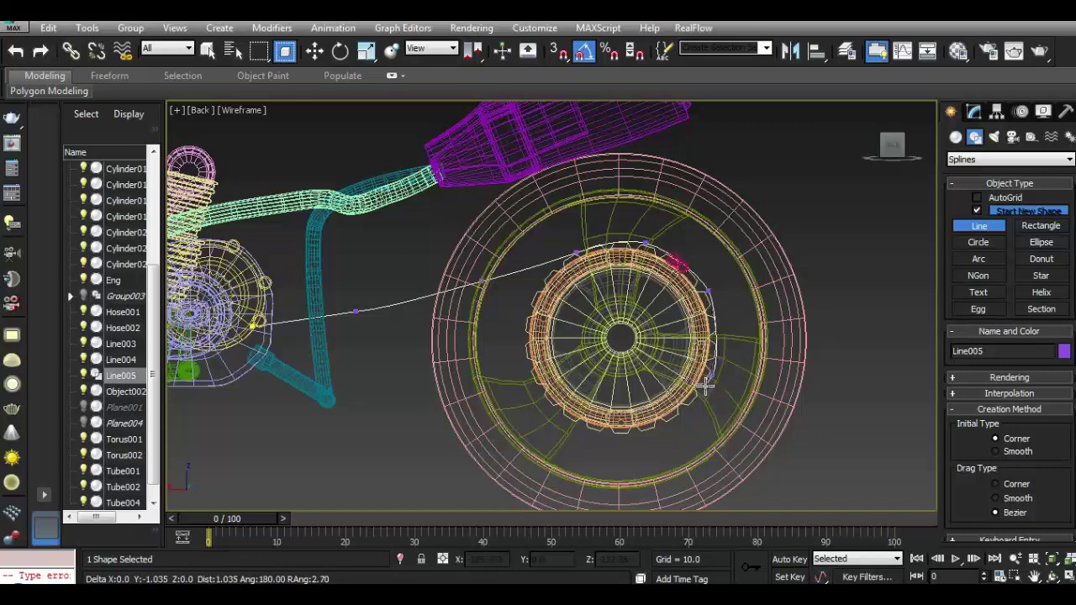
{"action": "left_click", "coordinate": [648, 432]}
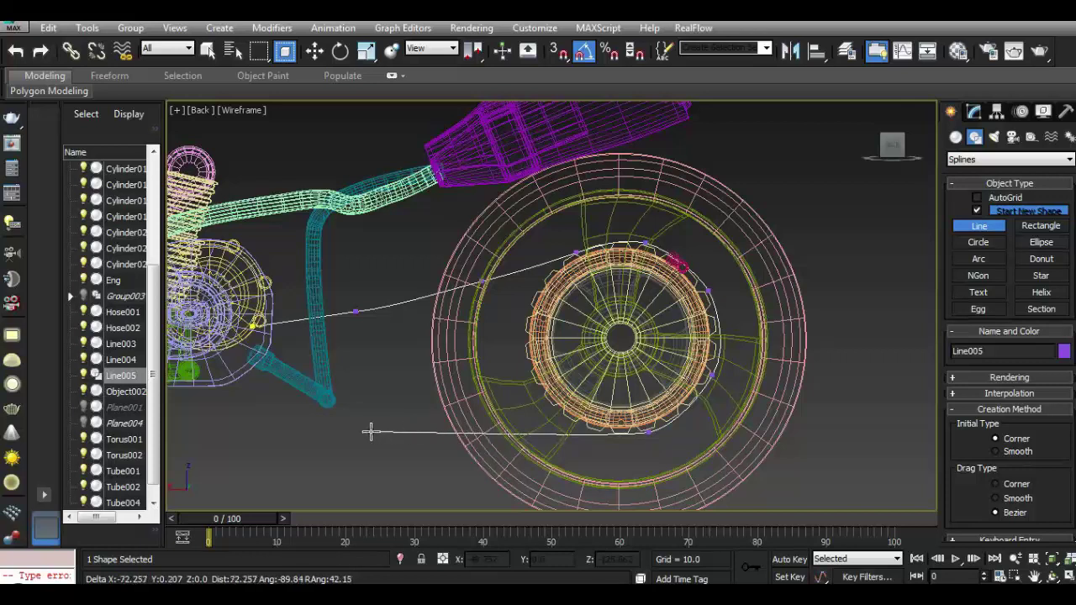
{"action": "left_click_drag", "start_coordinate": [370, 432], "coordinate": [345, 429]}
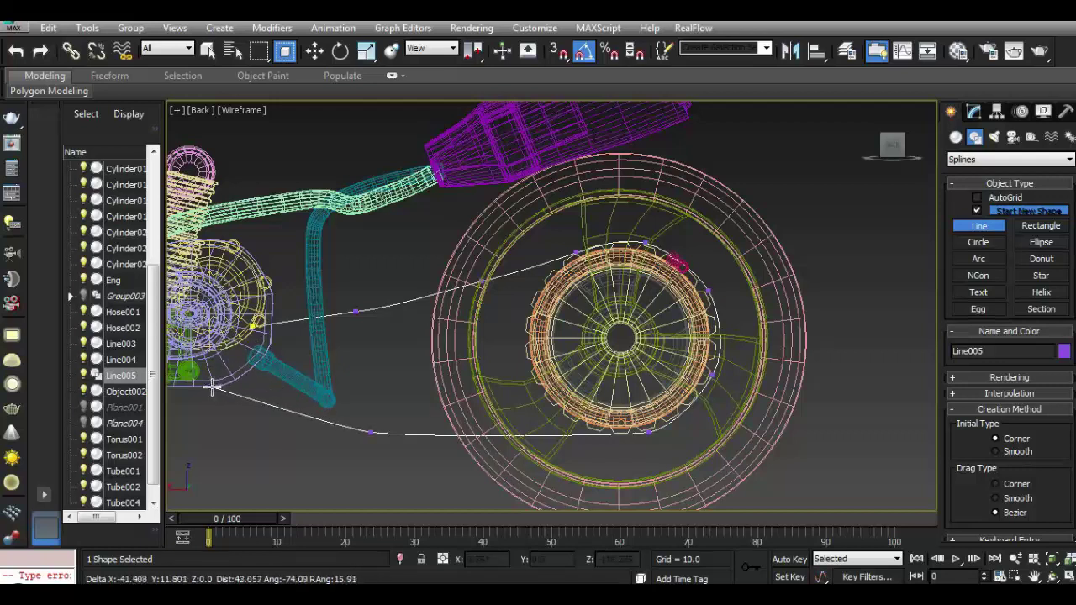
{"action": "left_click_drag", "start_coordinate": [211, 387], "coordinate": [209, 366]}
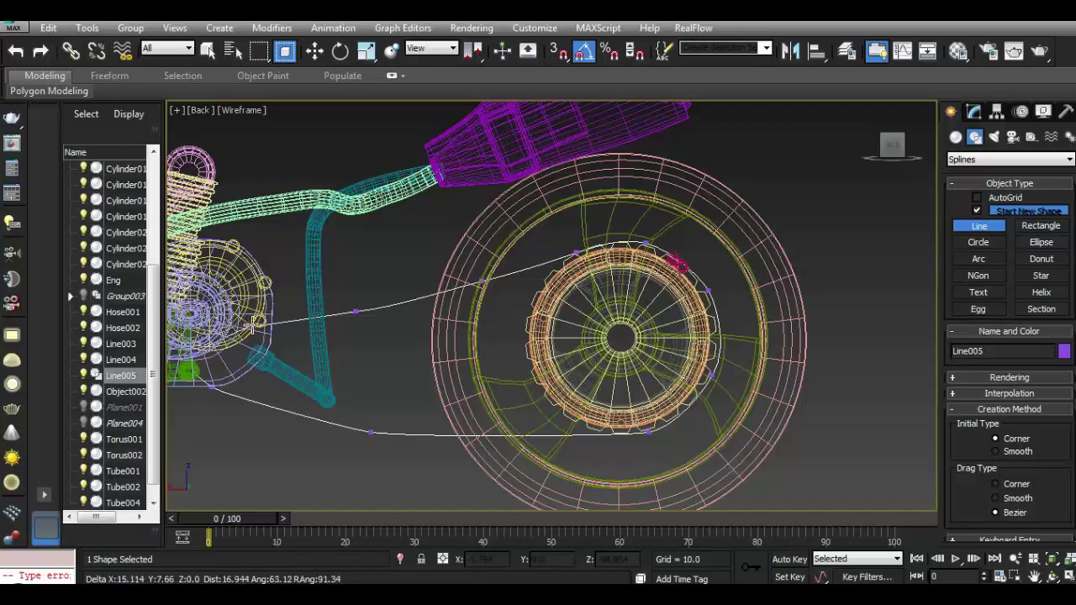
{"action": "left_click", "coordinate": [252, 324]}
{"action": "left_click", "coordinate": [519, 353]}
{"action": "left_click", "coordinate": [974, 112]}
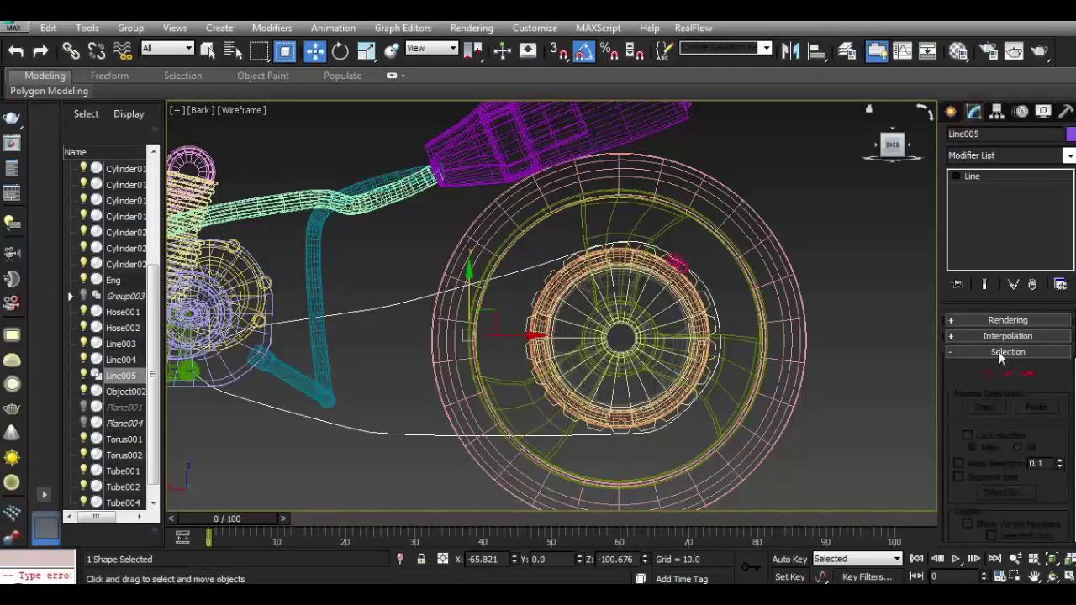
In Vertex mode, raise the lower chain-run vertices near the engine sprocket slightly.
{"action": "left_click", "coordinate": [989, 373]}
{"action": "left_click", "coordinate": [371, 431]}
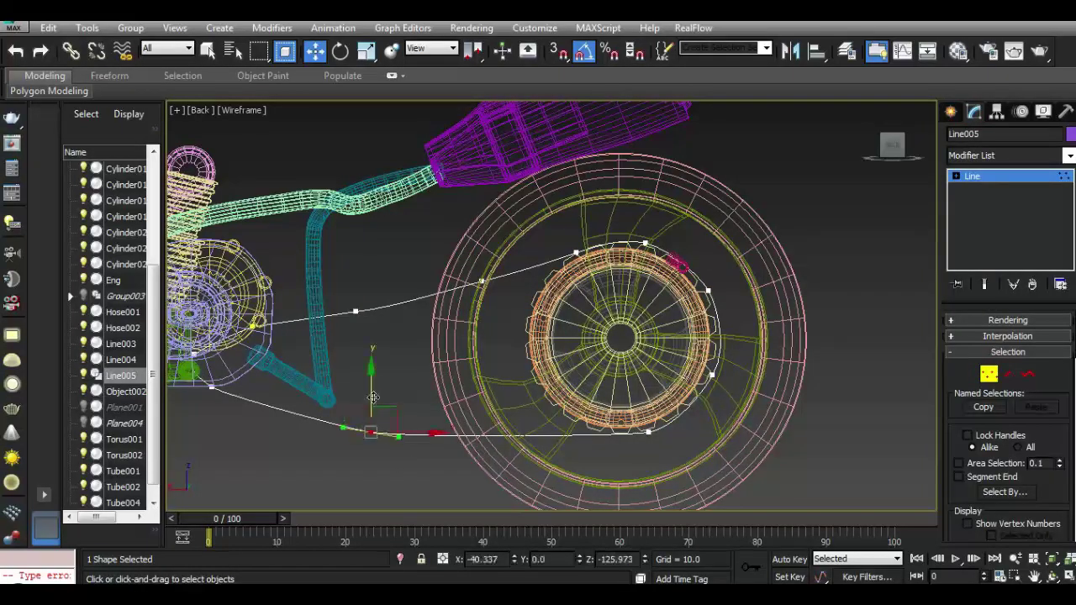
{"action": "left_click_drag", "start_coordinate": [381, 402], "coordinate": [381, 380]}
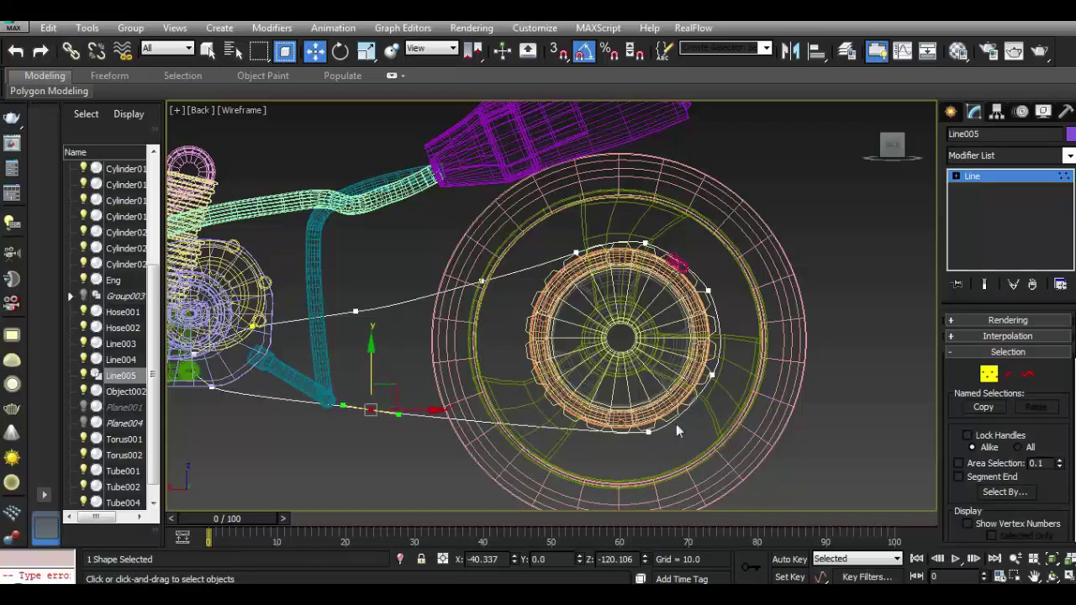
{"action": "scroll", "coordinate": [469, 401], "scroll_direction": "down", "scroll_amount": 5}
{"action": "scroll", "coordinate": [469, 401], "scroll_direction": "up", "scroll_amount": 4}
{"action": "scroll", "coordinate": [364, 372], "scroll_direction": "up", "scroll_amount": 4}
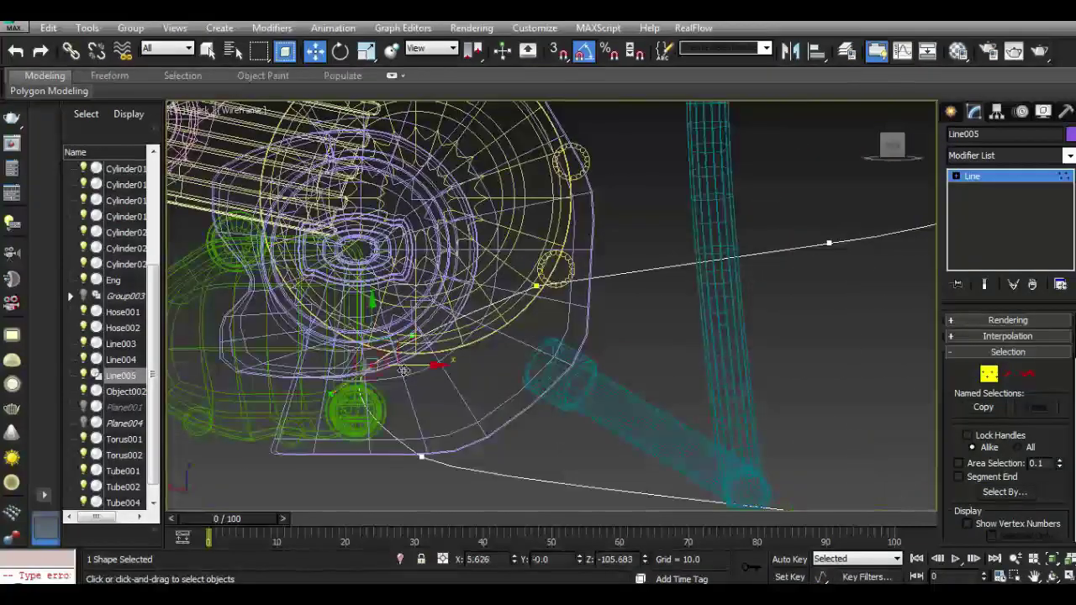
{"action": "left_click", "coordinate": [340, 384]}
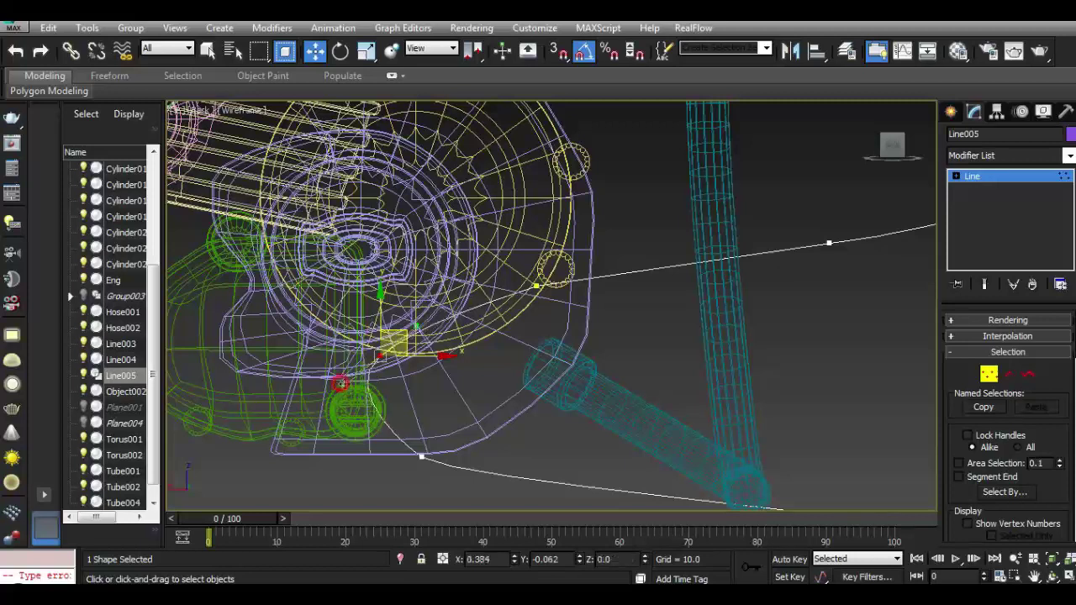
{"action": "left_click", "coordinate": [421, 454]}
{"action": "left_click_drag", "start_coordinate": [427, 391], "coordinate": [427, 379]}
Adjust the upper chain-run vertices and the rear sprocket vertex to follow the sprocket.
{"action": "left_click", "coordinate": [535, 285]}
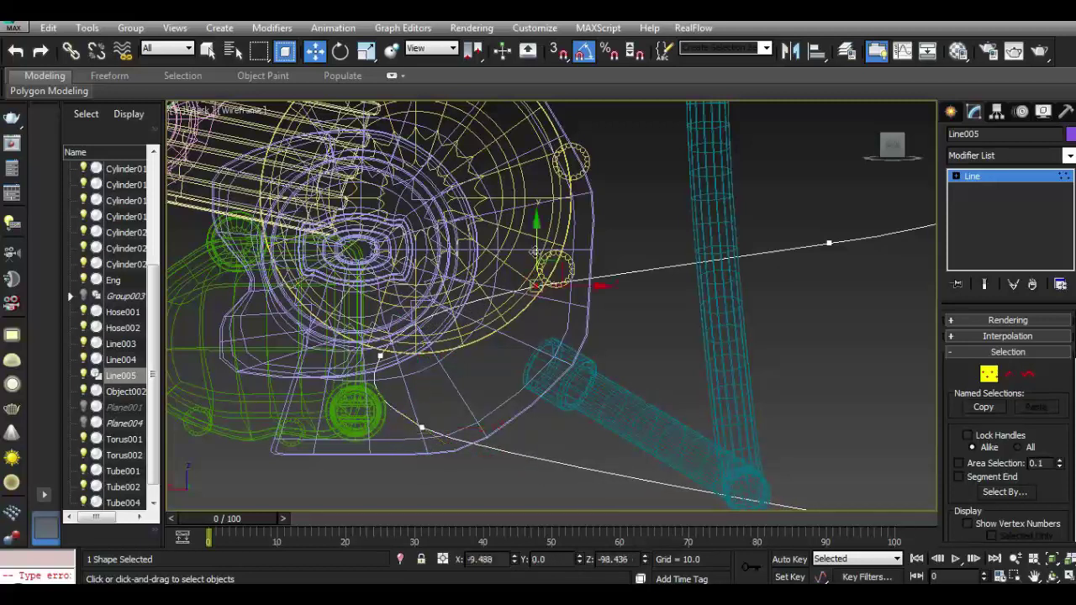
{"action": "left_click_drag", "start_coordinate": [535, 239], "coordinate": [537, 240]}
{"action": "scroll", "coordinate": [530, 279], "scroll_direction": "down", "scroll_amount": 2}
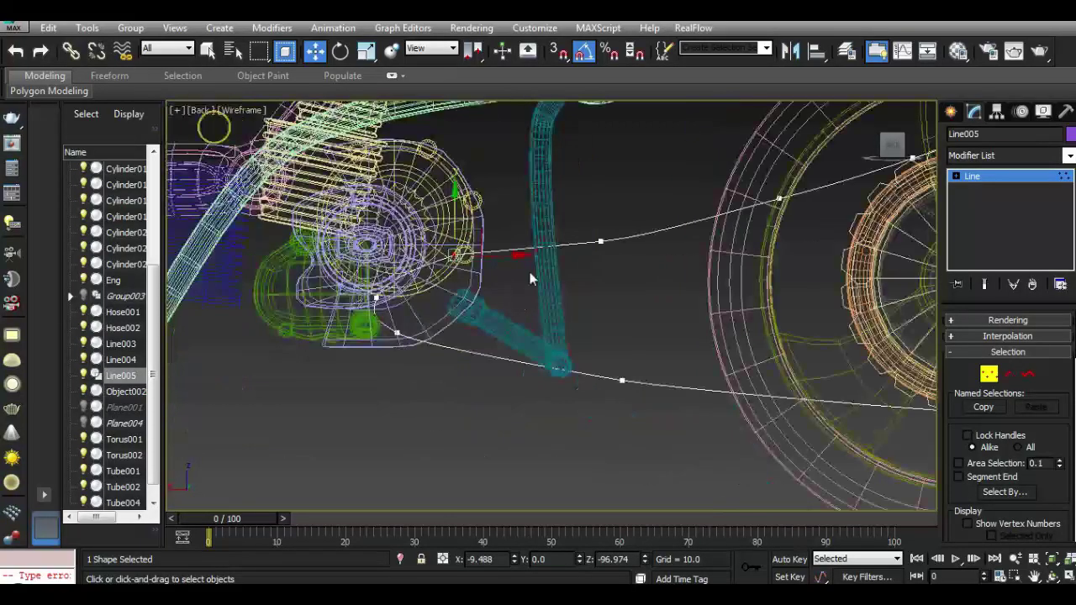
{"action": "scroll", "coordinate": [530, 279], "scroll_direction": "down", "scroll_amount": 2}
{"action": "scroll", "coordinate": [572, 211], "scroll_direction": "up", "scroll_amount": 4}
{"action": "left_click", "coordinate": [563, 317]}
{"action": "left_click_drag", "start_coordinate": [566, 312], "coordinate": [566, 300]}
{"action": "scroll", "coordinate": [334, 325], "scroll_direction": "down", "scroll_amount": 2}
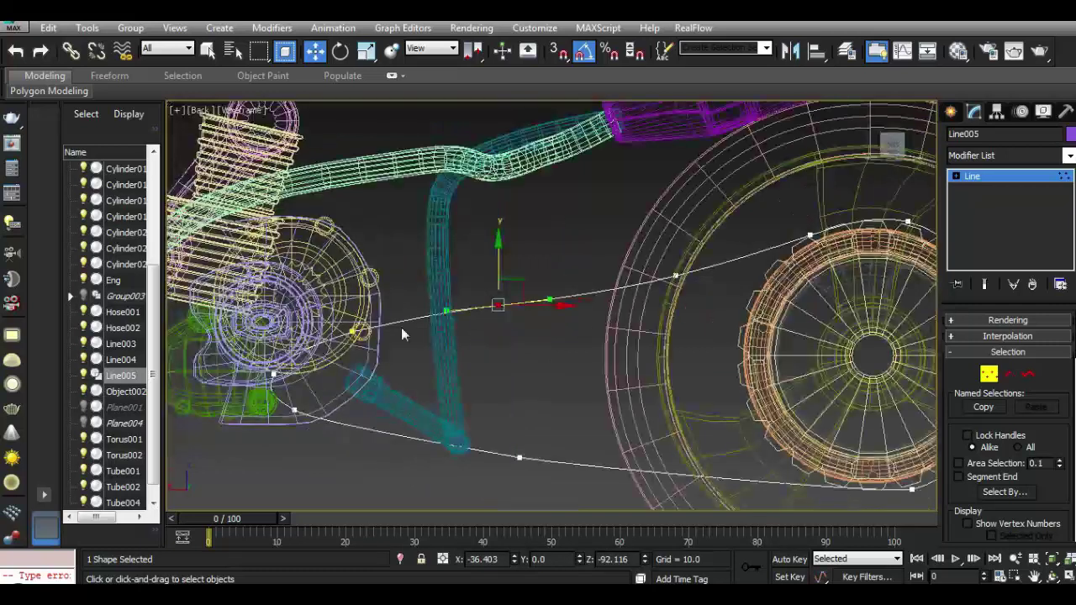
{"action": "left_click", "coordinate": [675, 275]}
{"action": "left_click_drag", "start_coordinate": [617, 289], "coordinate": [643, 288]}
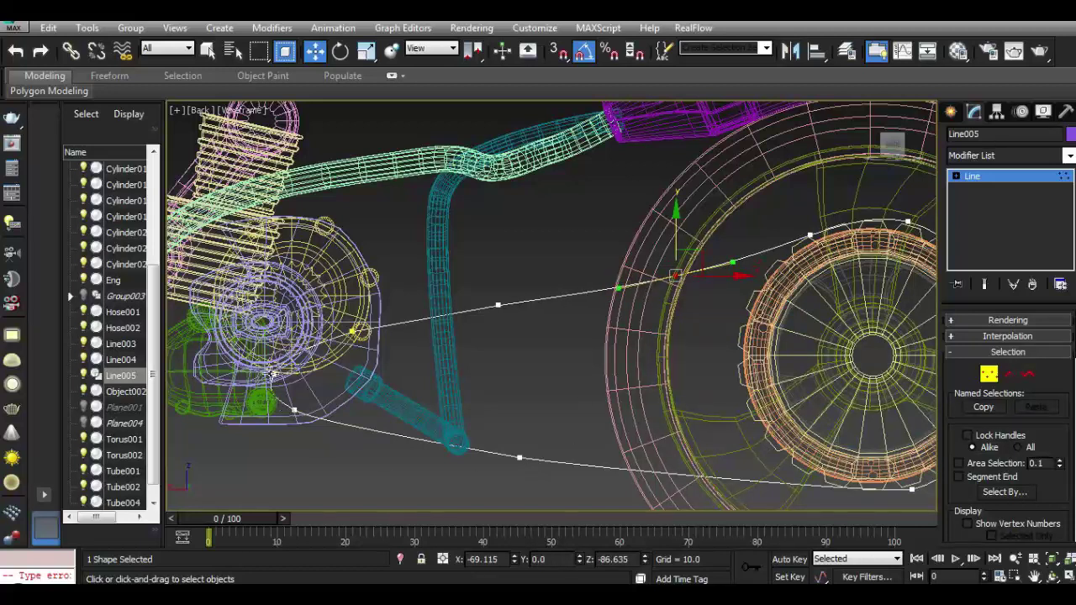
Reshape the lower curve around the sprocket by moving a lower chain-run vertex.
{"action": "left_click", "coordinate": [270, 372]}
{"action": "scroll", "coordinate": [276, 382], "scroll_direction": "up", "scroll_amount": 2}
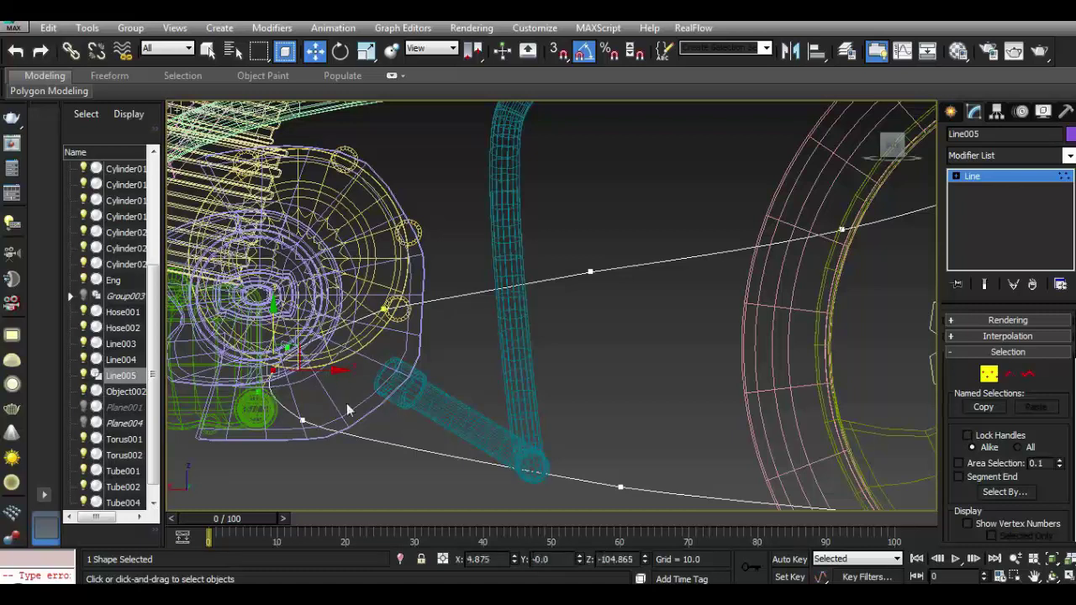
{"action": "left_click", "coordinate": [302, 421]}
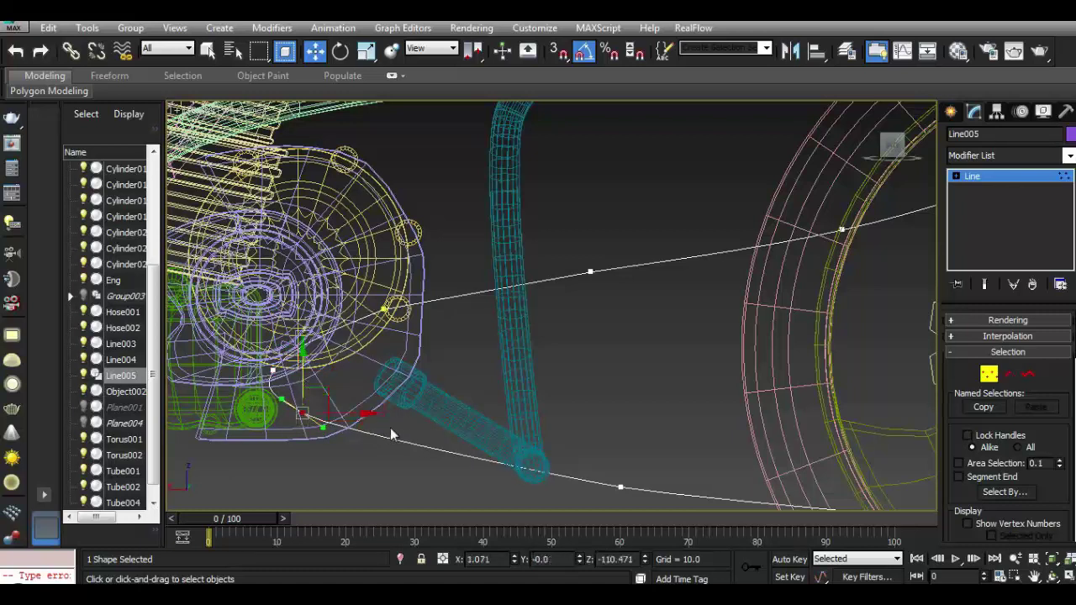
{"action": "scroll", "coordinate": [482, 417], "scroll_direction": "down", "scroll_amount": 2}
{"action": "left_click", "coordinate": [577, 469]}
{"action": "left_click_drag", "start_coordinate": [618, 476], "coordinate": [621, 470]}
{"action": "scroll", "coordinate": [449, 435], "scroll_direction": "down", "scroll_amount": 3}
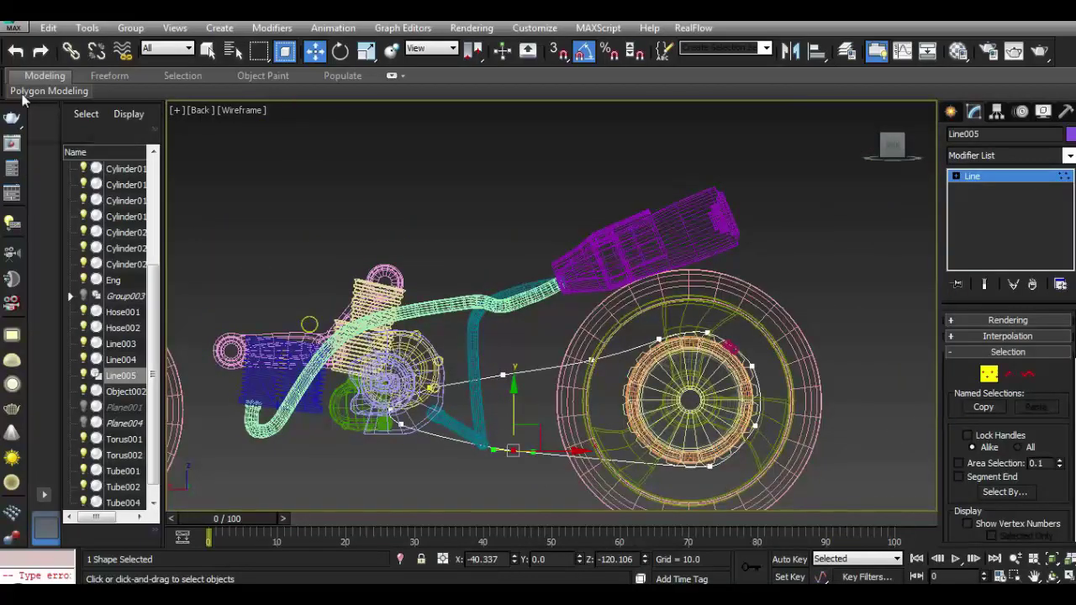
Drag the top vertex's Bezier tangent so the curve hugs the rear sprocket's top.
{"action": "left_click", "coordinate": [13, 28]}
{"action": "key", "text": "Escape"}
{"action": "left_click", "coordinate": [835, 467]}
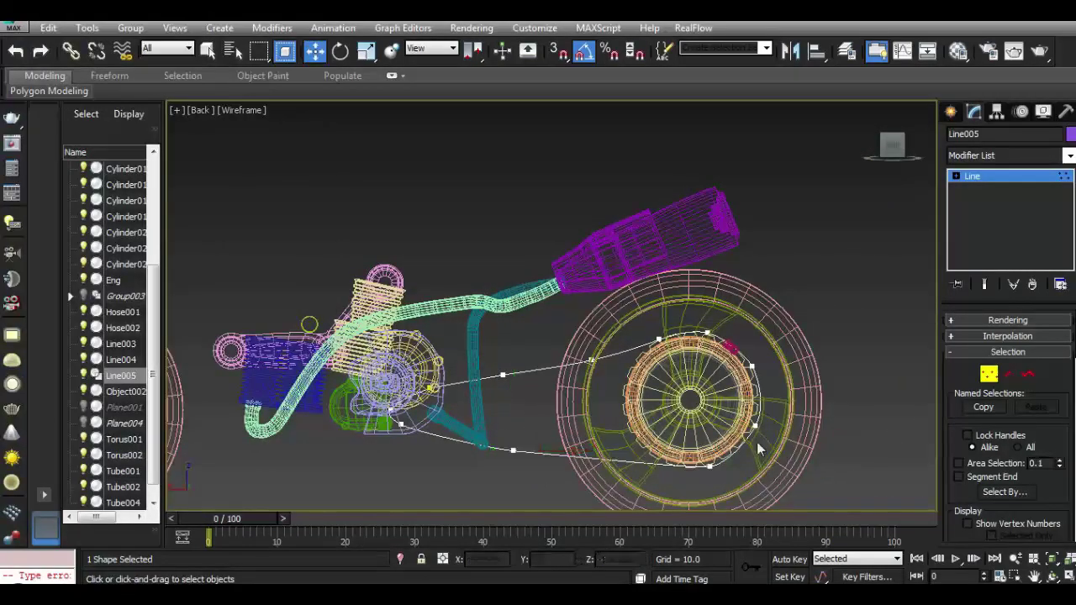
{"action": "scroll", "coordinate": [782, 458], "scroll_direction": "up", "scroll_amount": 4}
{"action": "left_click", "coordinate": [618, 132]}
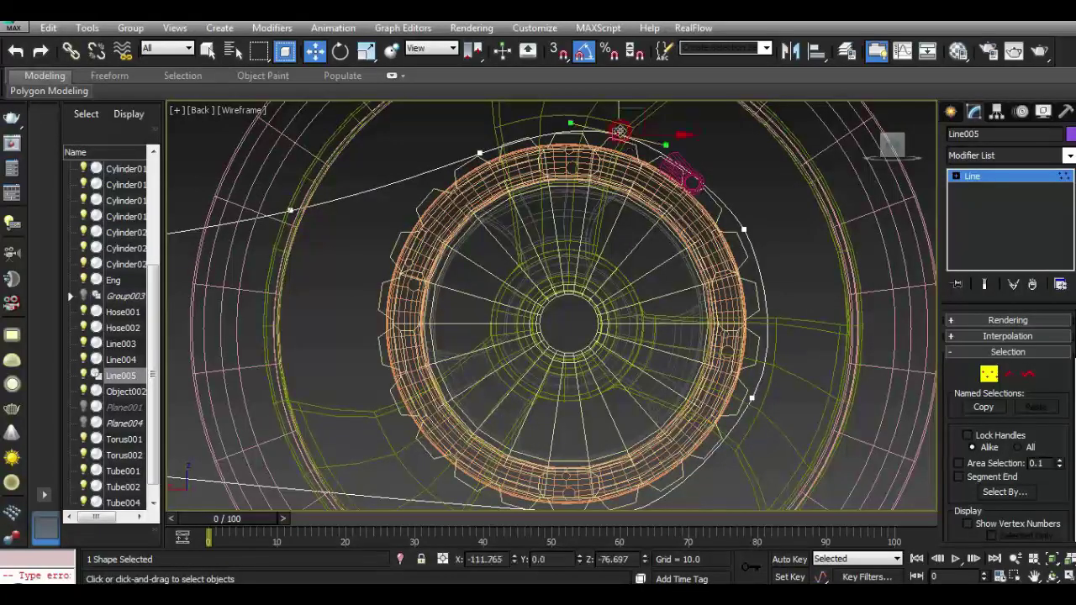
{"action": "left_click_drag", "start_coordinate": [666, 145], "coordinate": [590, 124]}
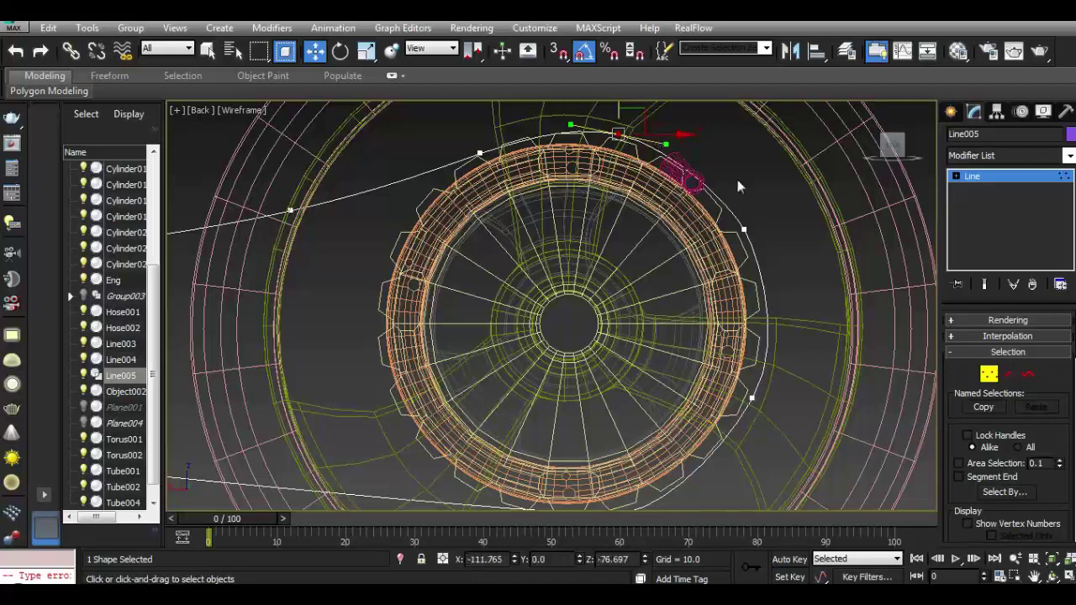
{"action": "scroll", "coordinate": [763, 231], "scroll_direction": "down", "scroll_amount": 2}
{"action": "scroll", "coordinate": [763, 230], "scroll_direction": "down", "scroll_amount": 3}
{"action": "scroll", "coordinate": [521, 240], "scroll_direction": "up", "scroll_amount": 3}
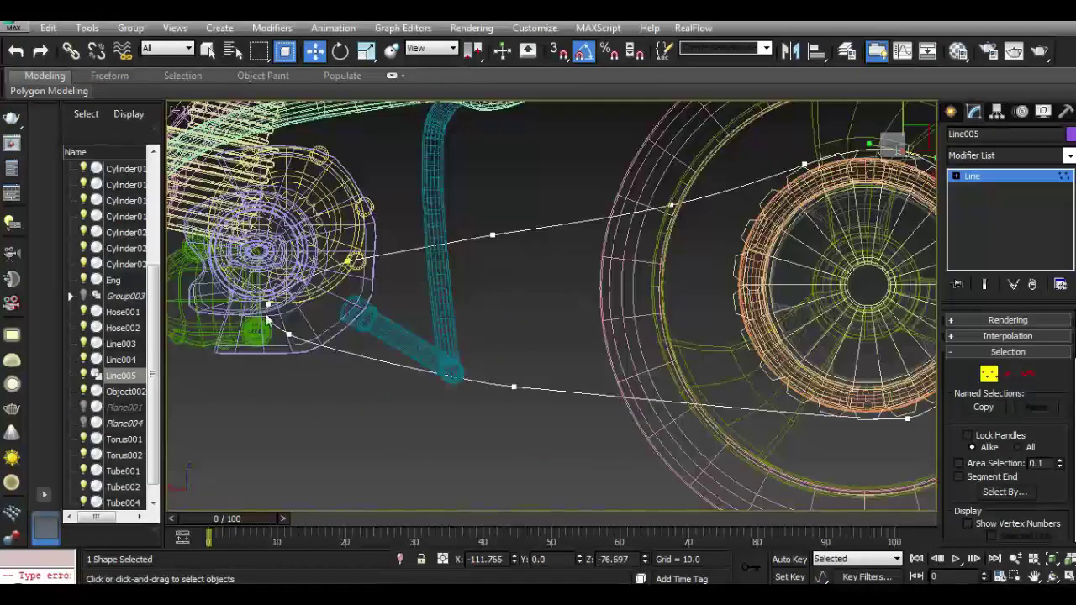
{"action": "scroll", "coordinate": [268, 319], "scroll_direction": "up", "scroll_amount": 2}
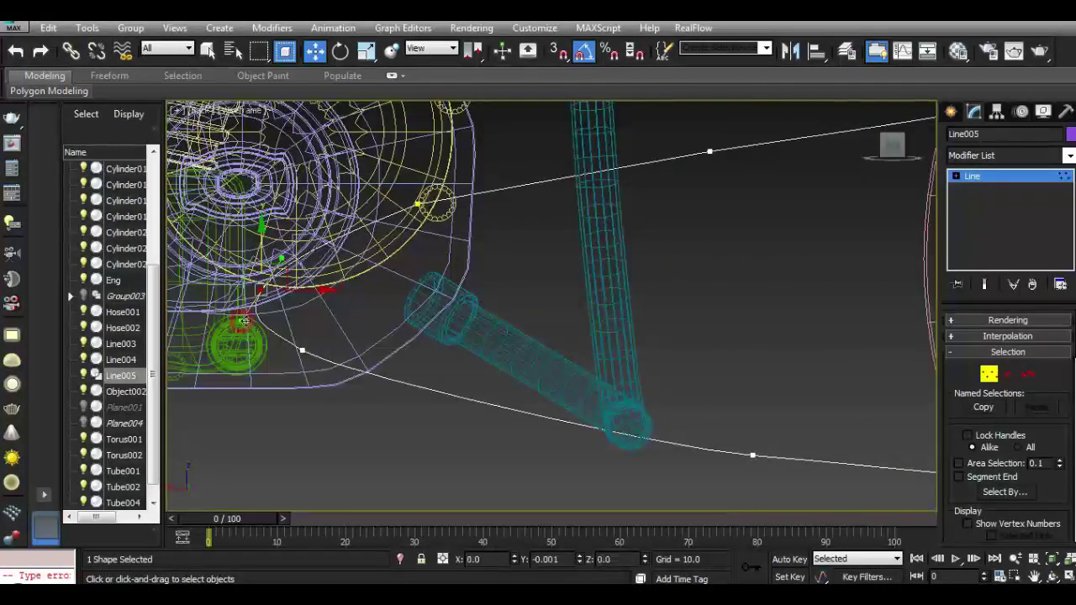
Refine in a new vertex near the front sprocket and set it to Bezier Corner.
{"action": "right_click", "coordinate": [257, 290]}
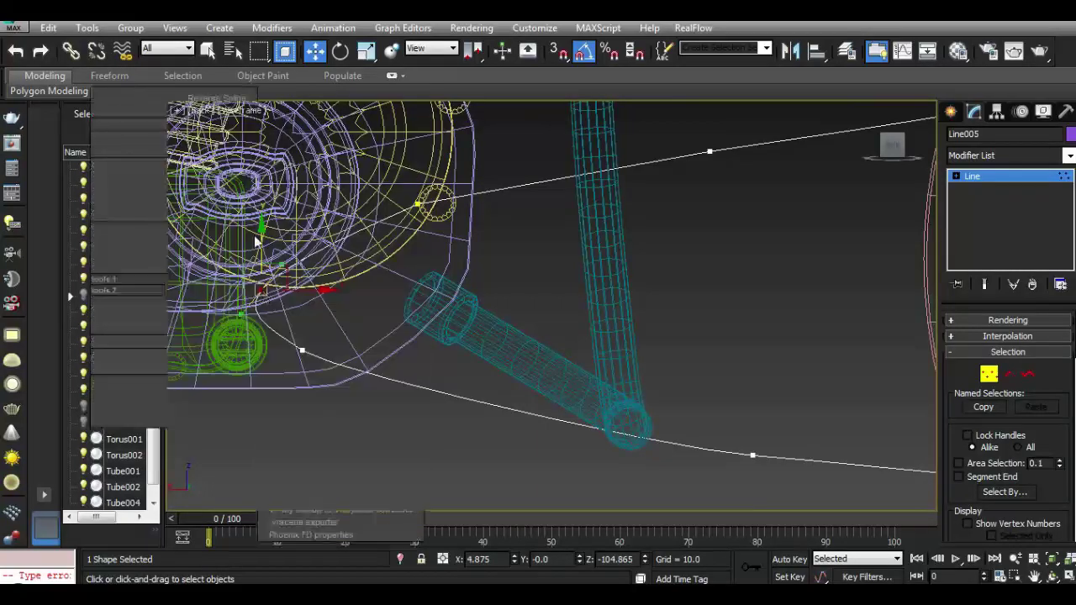
{"action": "right_click", "coordinate": [258, 284]}
{"action": "left_click", "coordinate": [316, 282]}
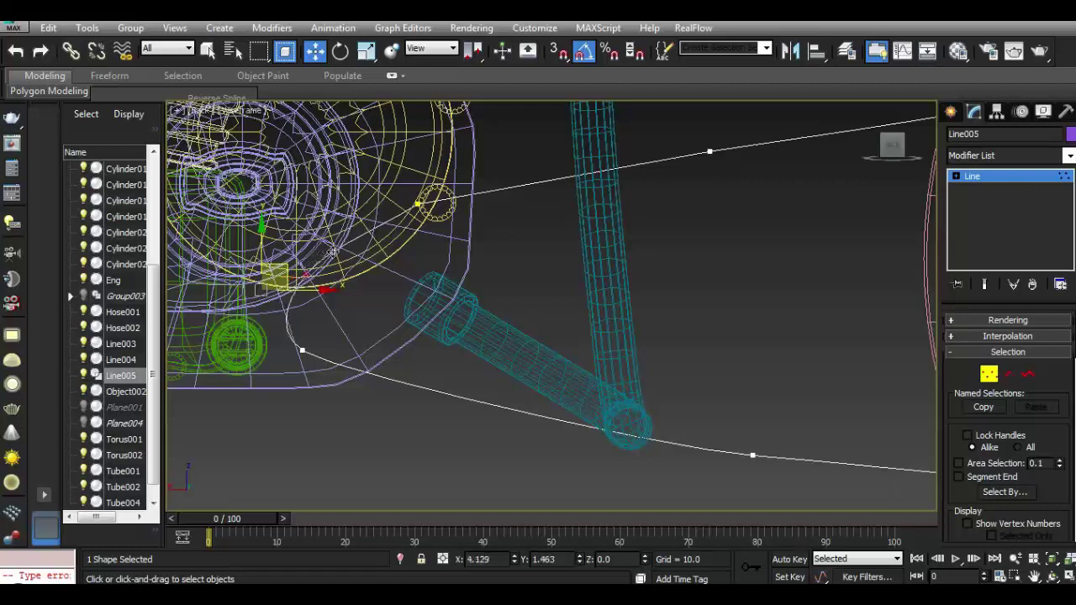
{"action": "left_click", "coordinate": [311, 275]}
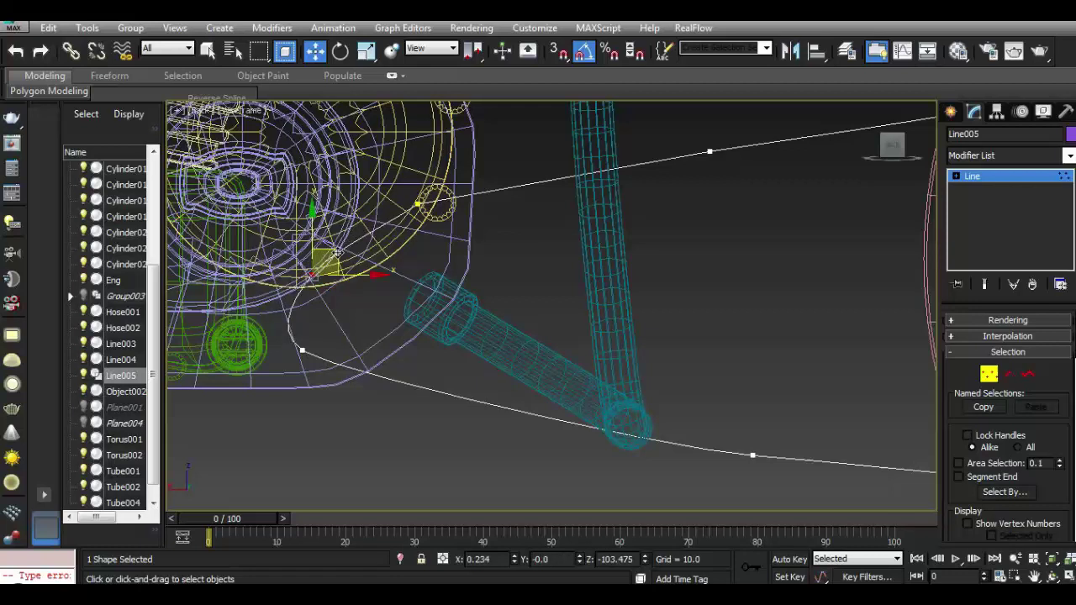
{"action": "left_click_drag", "start_coordinate": [418, 163], "coordinate": [417, 169]}
{"action": "right_click", "coordinate": [407, 172]}
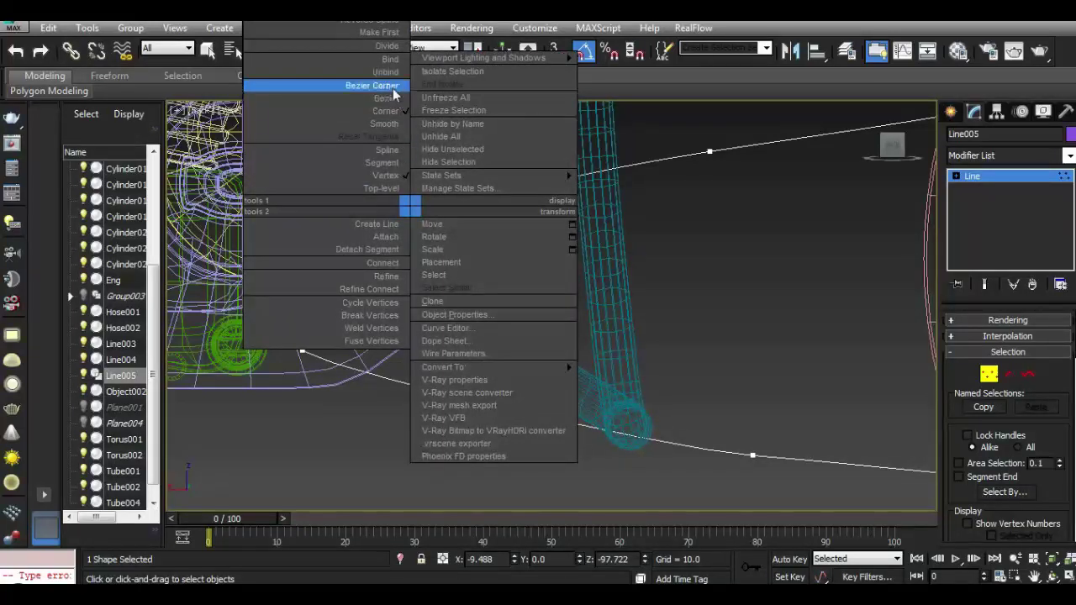
{"action": "left_click", "coordinate": [393, 88]}
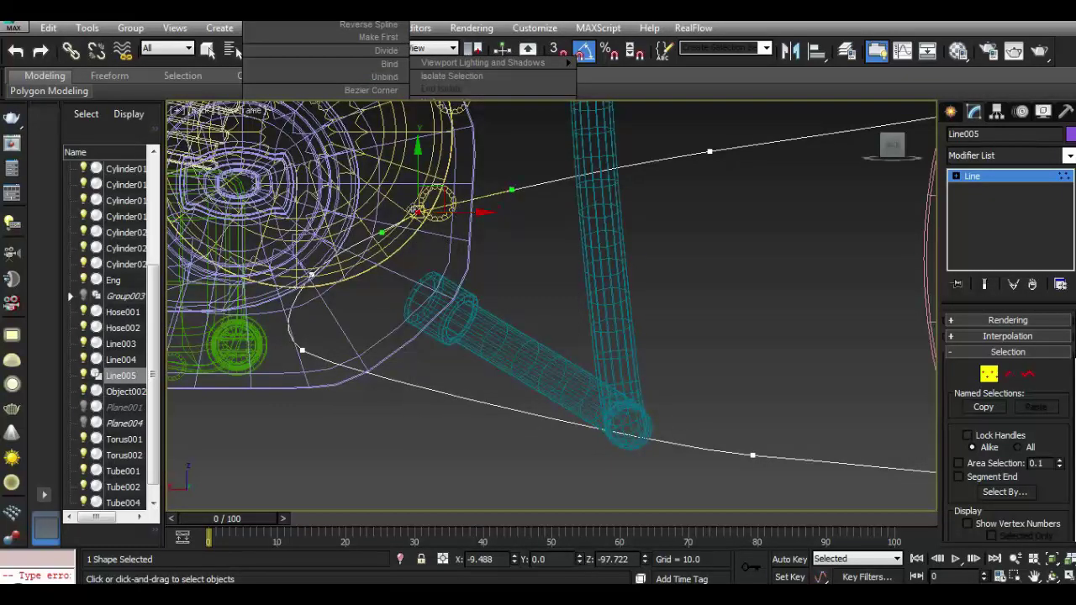
{"action": "left_click", "coordinate": [383, 88]}
Rotate that vertex's tangents to follow the sprocket and move the lower vertex toward it.
{"action": "right_click", "coordinate": [409, 214]}
{"action": "left_click", "coordinate": [403, 132]}
{"action": "mouse_move", "coordinate": [382, 231]}
{"action": "left_mouse_down"}
{"action": "mouse_move", "coordinate": [375, 239]}
{"action": "mouse_move", "coordinate": [392, 228]}
{"action": "left_mouse_up"}
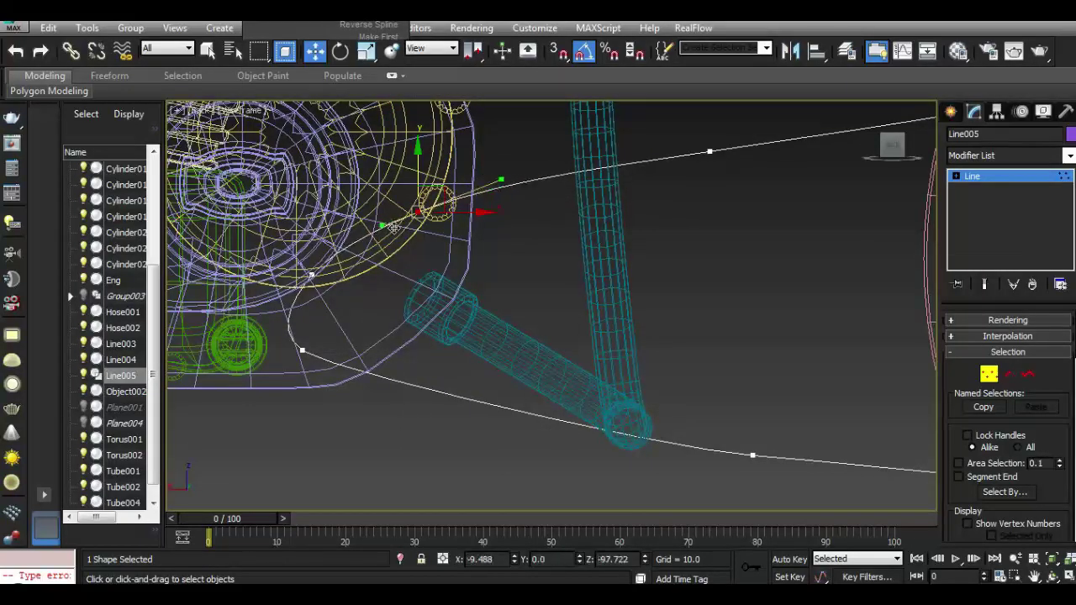
{"action": "left_click", "coordinate": [303, 349]}
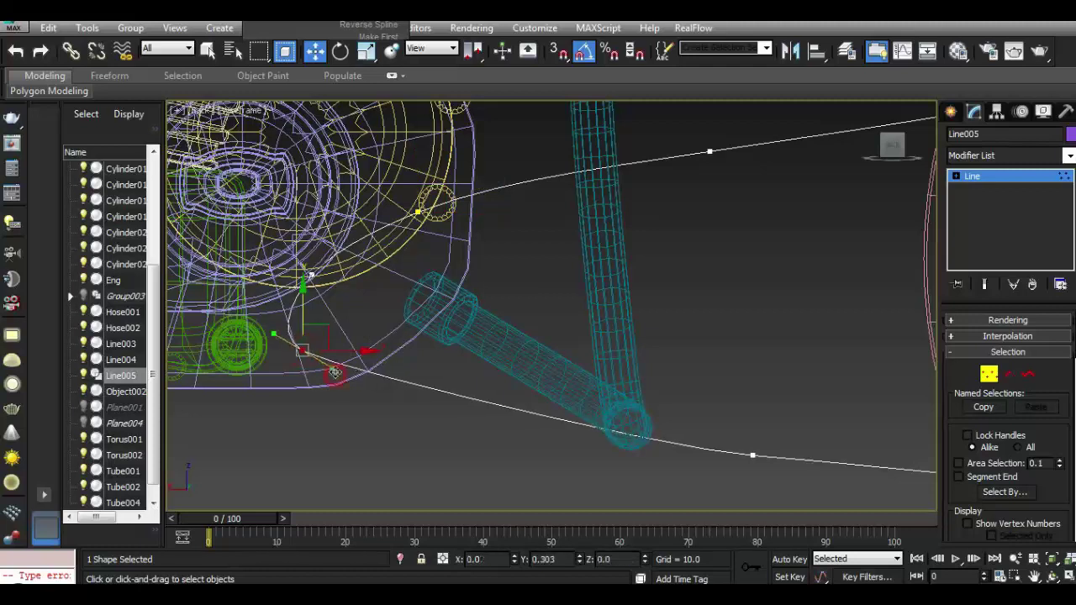
{"action": "left_click", "coordinate": [311, 279]}
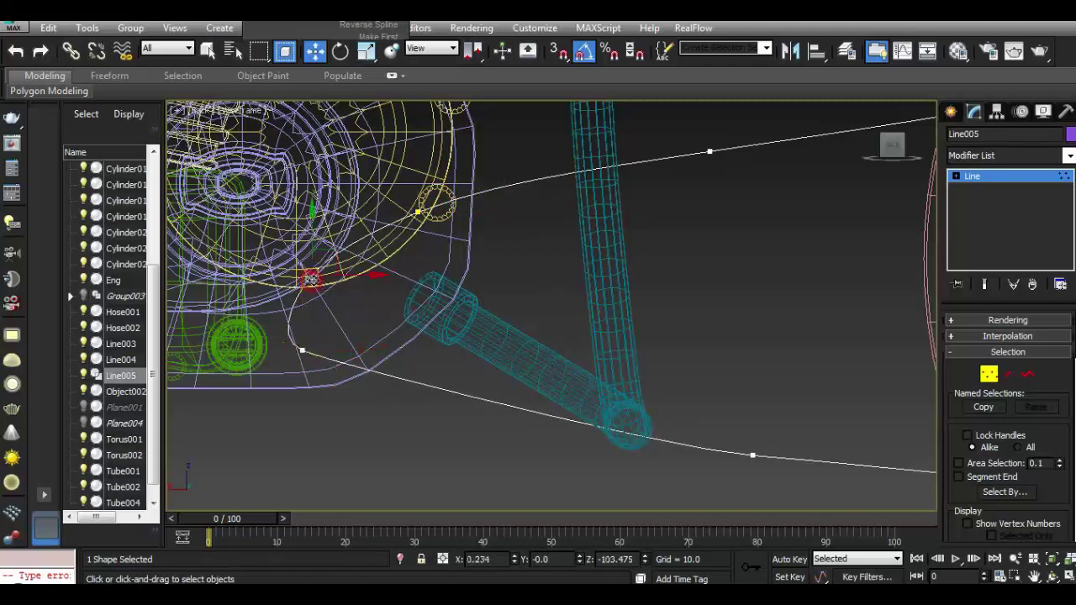
{"action": "left_click", "coordinate": [303, 351]}
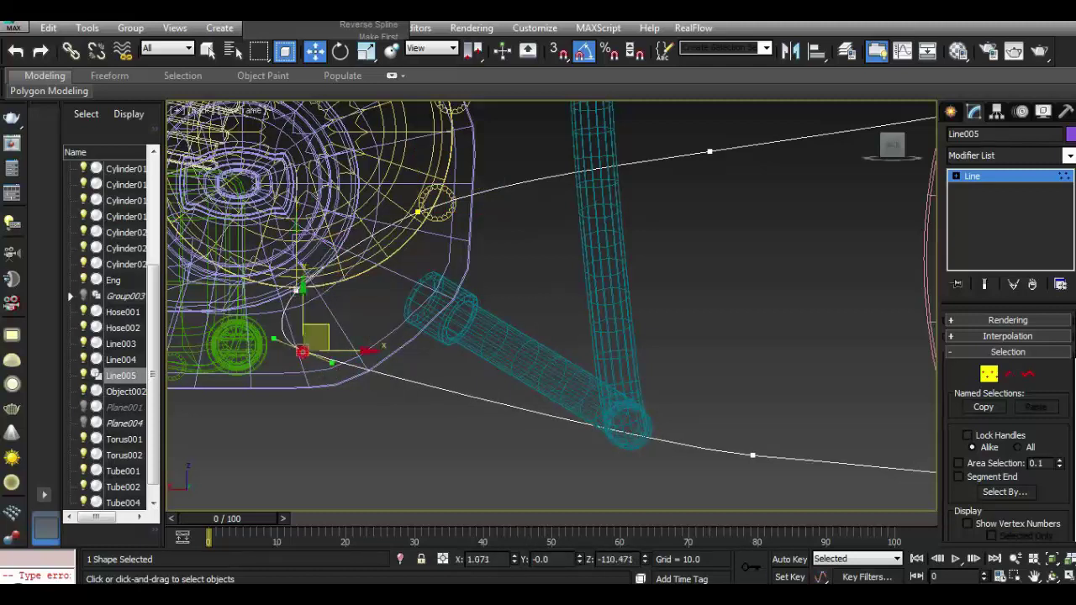
{"action": "left_click_drag", "start_coordinate": [325, 347], "coordinate": [354, 358]}
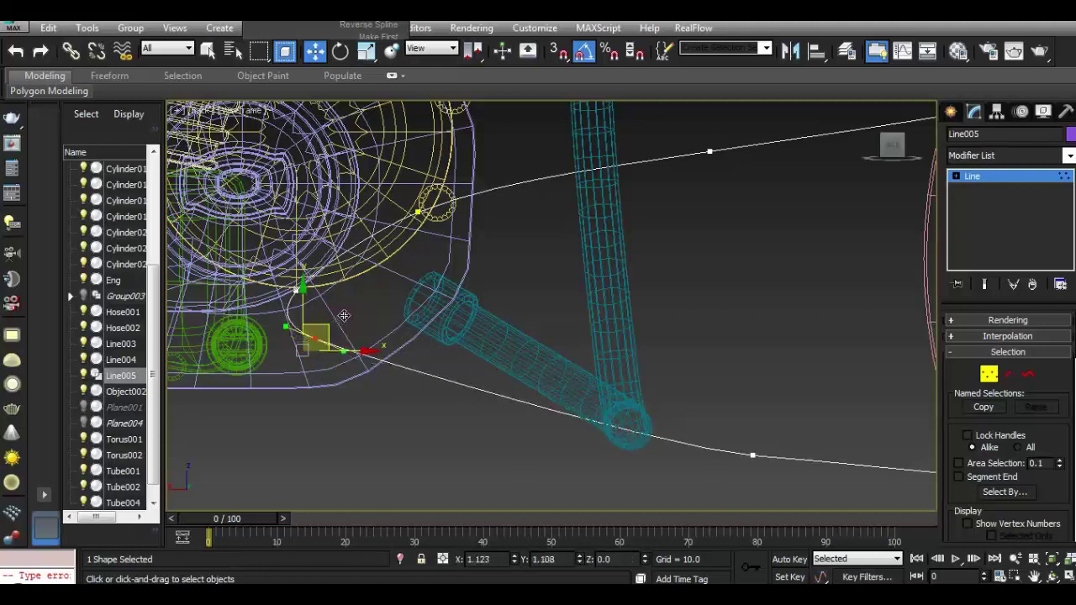
Fine-tune the lower vertex tangents around the front sprocket and raise a lower-right vertex.
{"action": "left_click", "coordinate": [296, 290]}
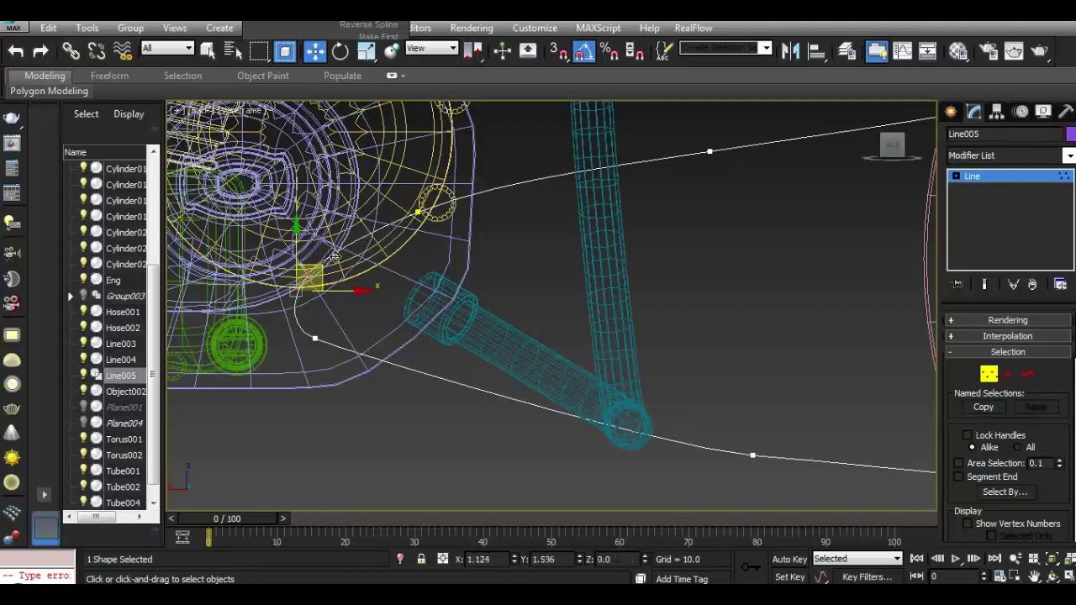
{"action": "left_click", "coordinate": [337, 251]}
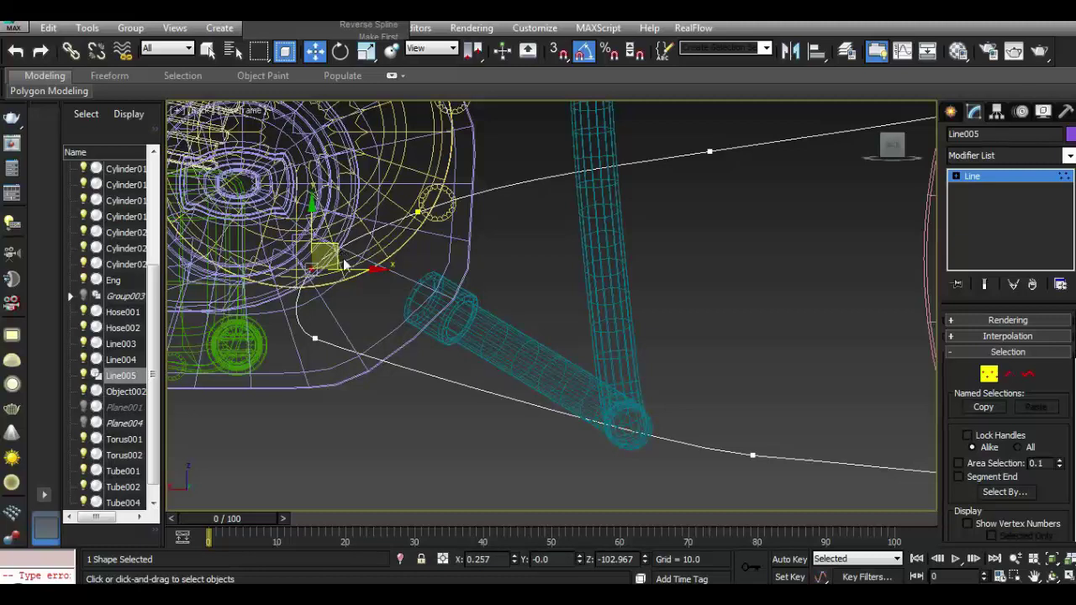
{"action": "middle_click_drag", "start_coordinate": [344, 266], "coordinate": [349, 252], "text": "alt"}
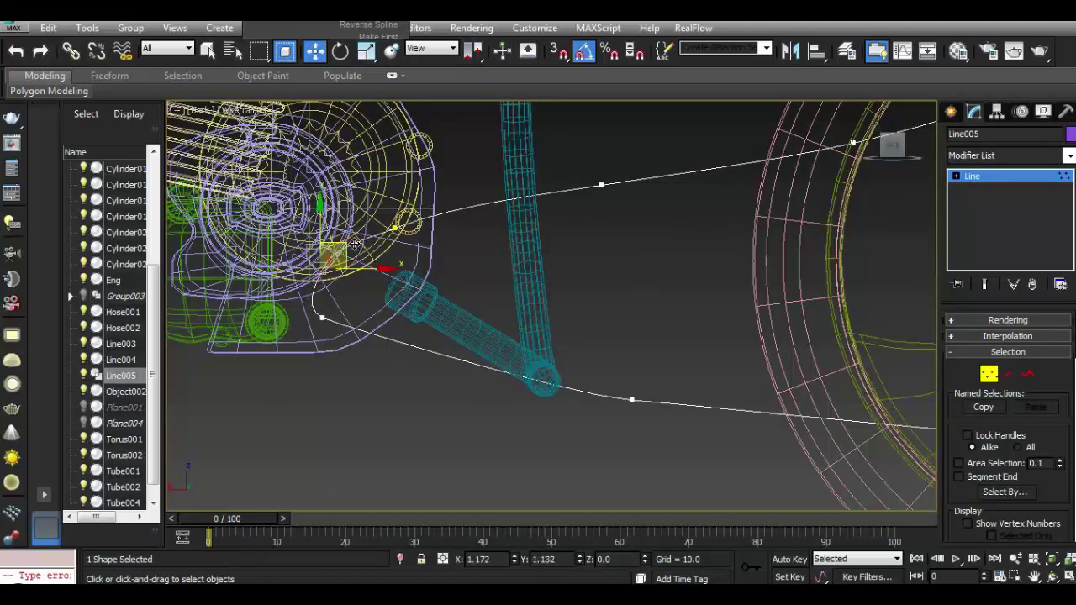
{"action": "left_click", "coordinate": [322, 318]}
{"action": "scroll", "coordinate": [322, 318], "scroll_direction": "up", "scroll_amount": 3}
{"action": "left_click_drag", "start_coordinate": [299, 299], "coordinate": [300, 300]}
{"action": "left_click_drag", "start_coordinate": [354, 355], "coordinate": [354, 360]}
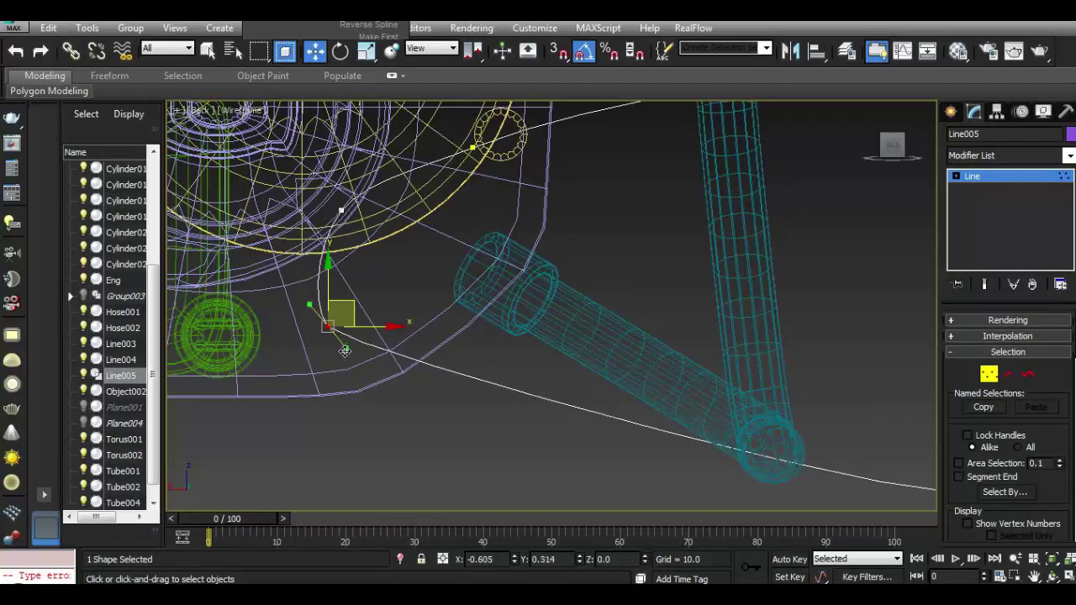
{"action": "scroll", "coordinate": [354, 360], "scroll_direction": "down", "scroll_amount": 3}
{"action": "left_click", "coordinate": [773, 442]}
{"action": "left_click_drag", "start_coordinate": [774, 420], "coordinate": [778, 405]}
Straighten the upper run by shortening the middle vertex's tangents, then exit Vertex mode.
{"action": "mouse_move", "coordinate": [778, 405]}
{"action": "middle_mouse_down", "text": "alt"}
{"action": "mouse_move", "coordinate": [553, 428]}
{"action": "mouse_move", "coordinate": [650, 323]}
{"action": "middle_mouse_up", "text": "alt"}
{"action": "key", "text": "k"}
{"action": "left_click", "coordinate": [551, 325]}
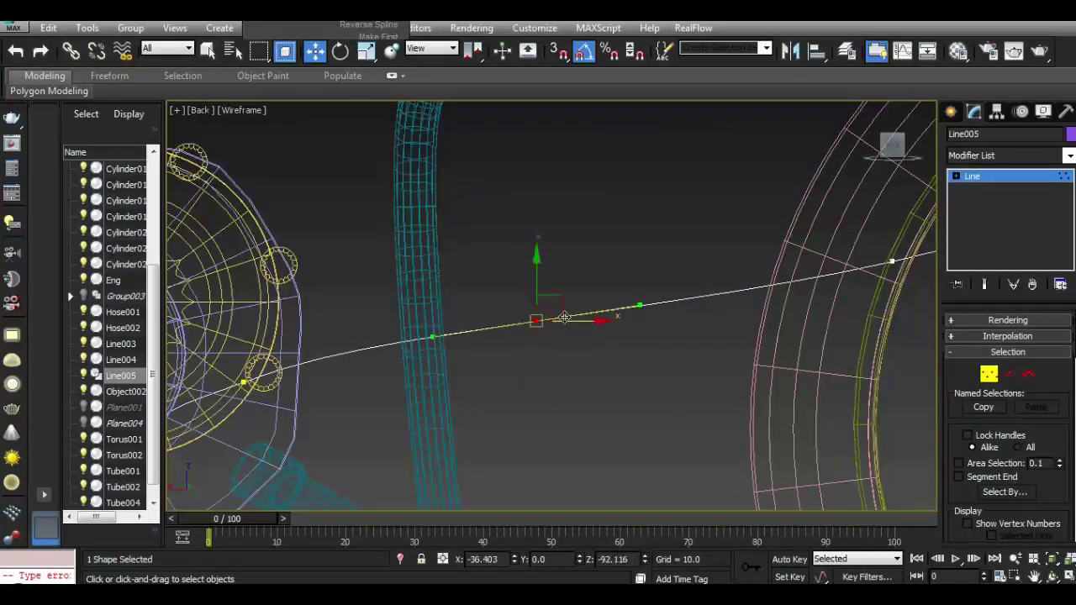
{"action": "left_click_drag", "start_coordinate": [451, 344], "coordinate": [519, 331]}
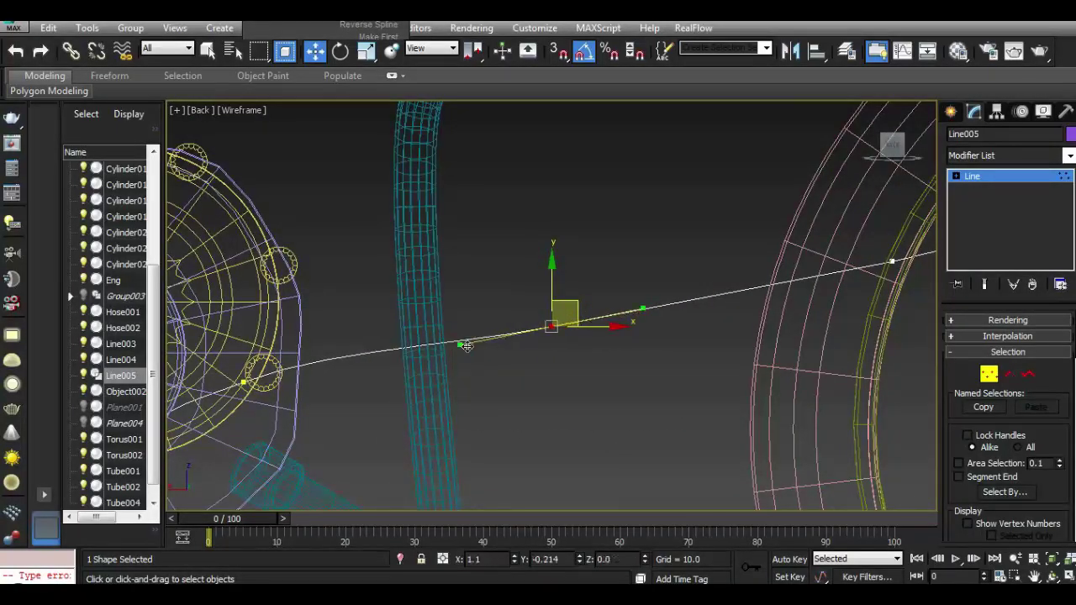
{"action": "left_click", "coordinate": [244, 381]}
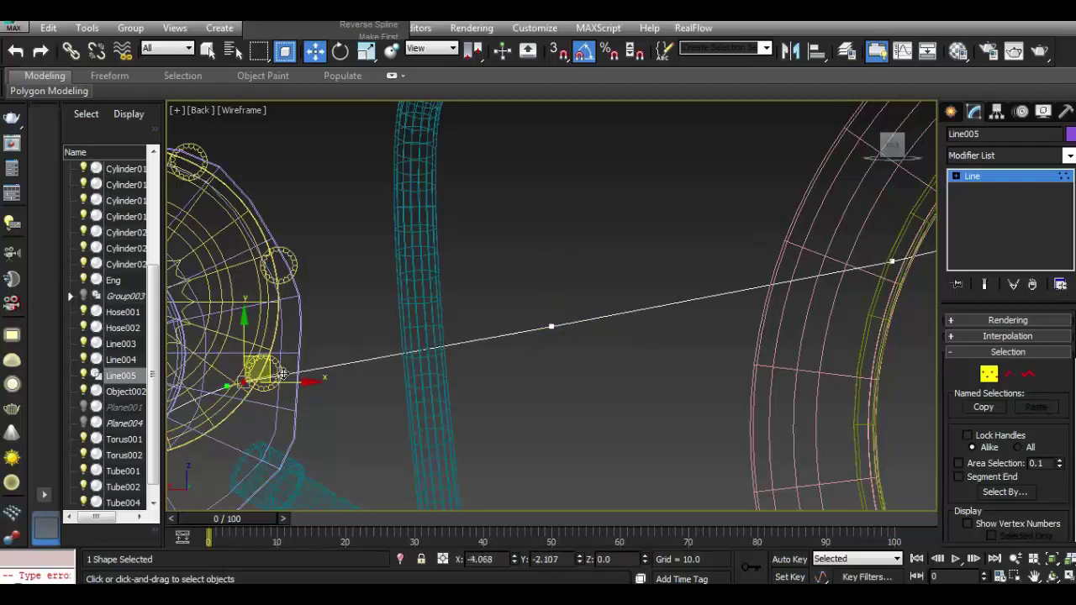
{"action": "scroll", "coordinate": [391, 303], "scroll_direction": "down", "scroll_amount": 4}
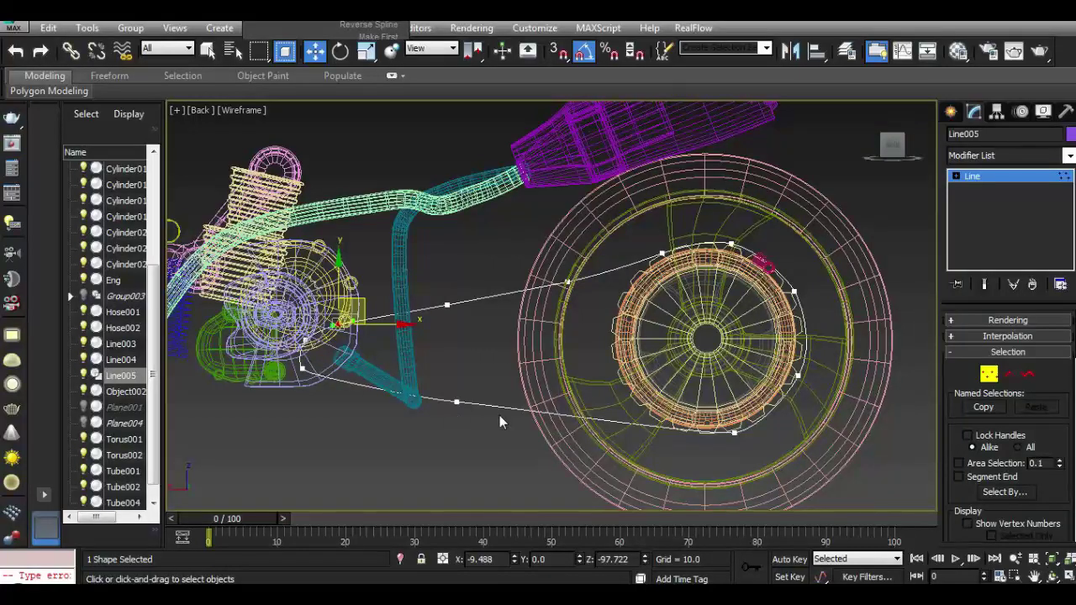
{"action": "scroll", "coordinate": [838, 286], "scroll_direction": "up", "scroll_amount": 3}
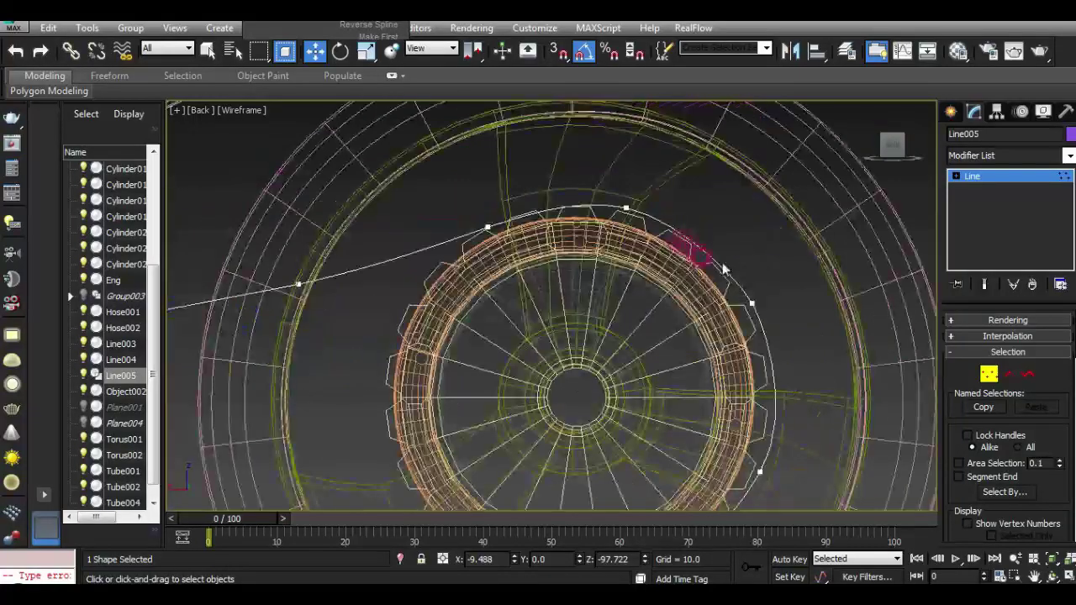
{"action": "key", "text": "1"}
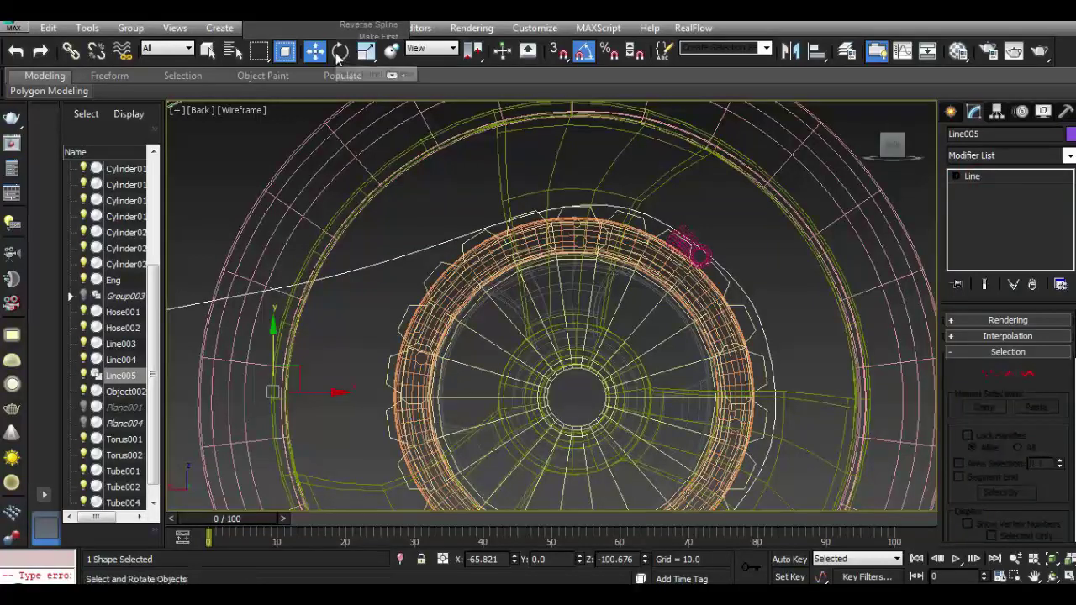
Path-constrain Cylinder026 to Line005, scrub the timeline to watch it travel, and return to shaded view.
{"action": "left_click", "coordinate": [335, 28]}
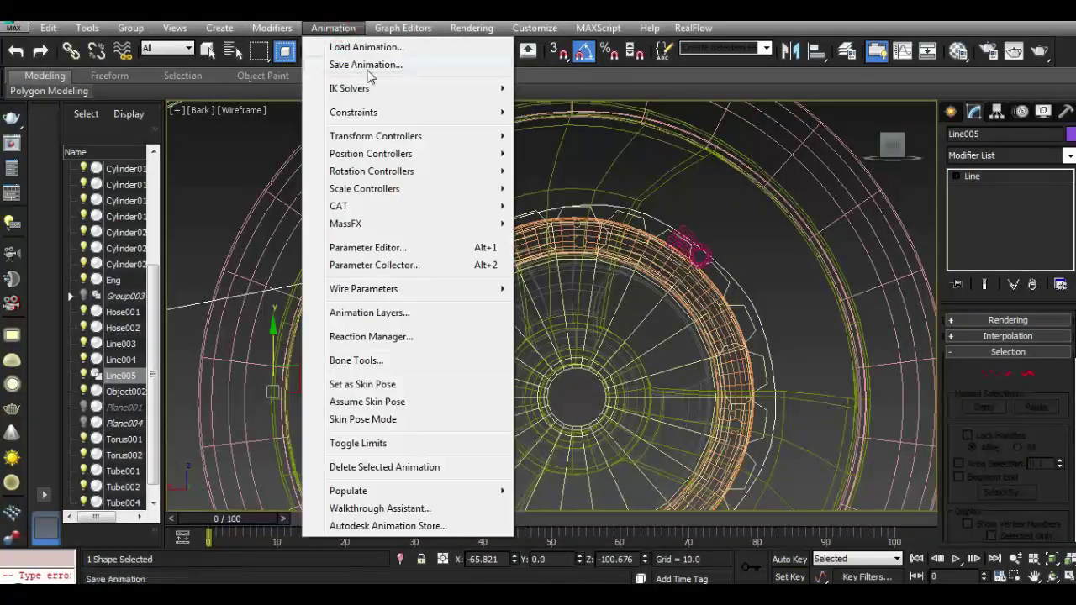
{"action": "left_click", "coordinate": [688, 251]}
{"action": "left_click", "coordinate": [315, 29]}
{"action": "mouse_move", "coordinate": [353, 112]}
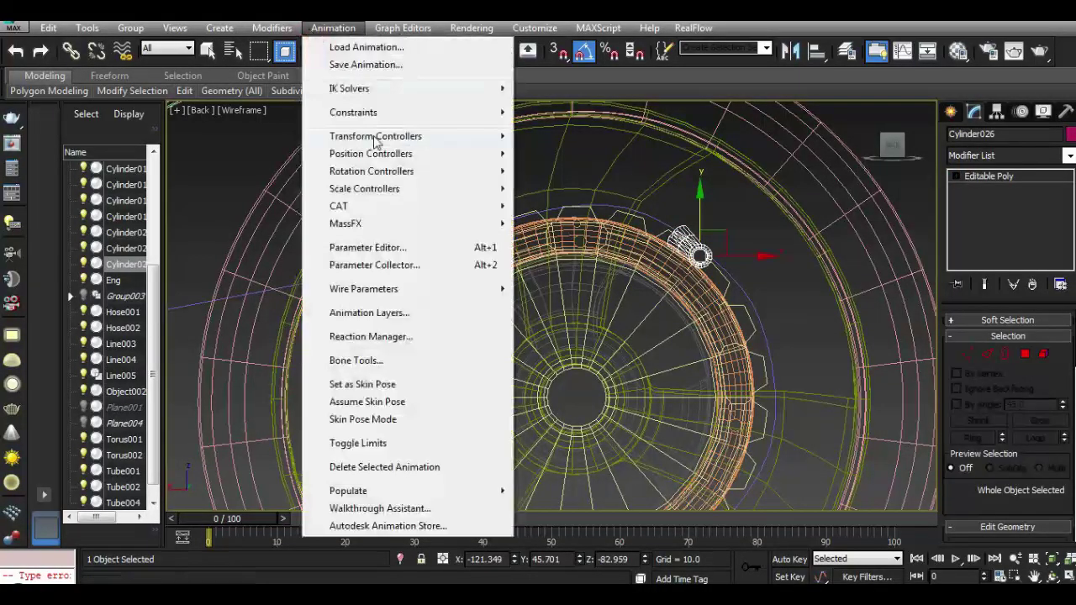
{"action": "left_click", "coordinate": [566, 152]}
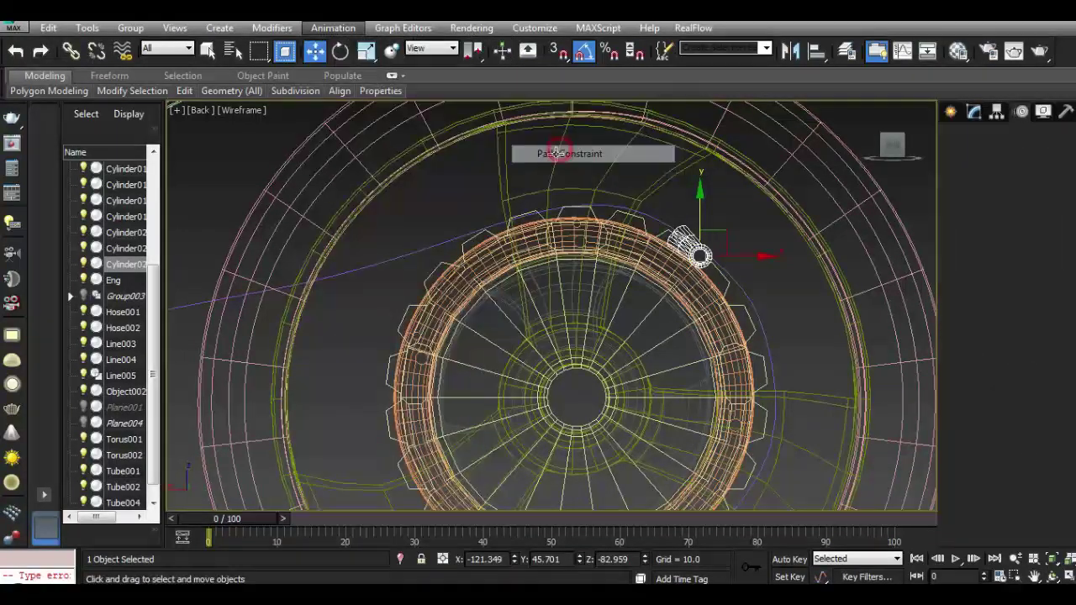
{"action": "left_click", "coordinate": [420, 250]}
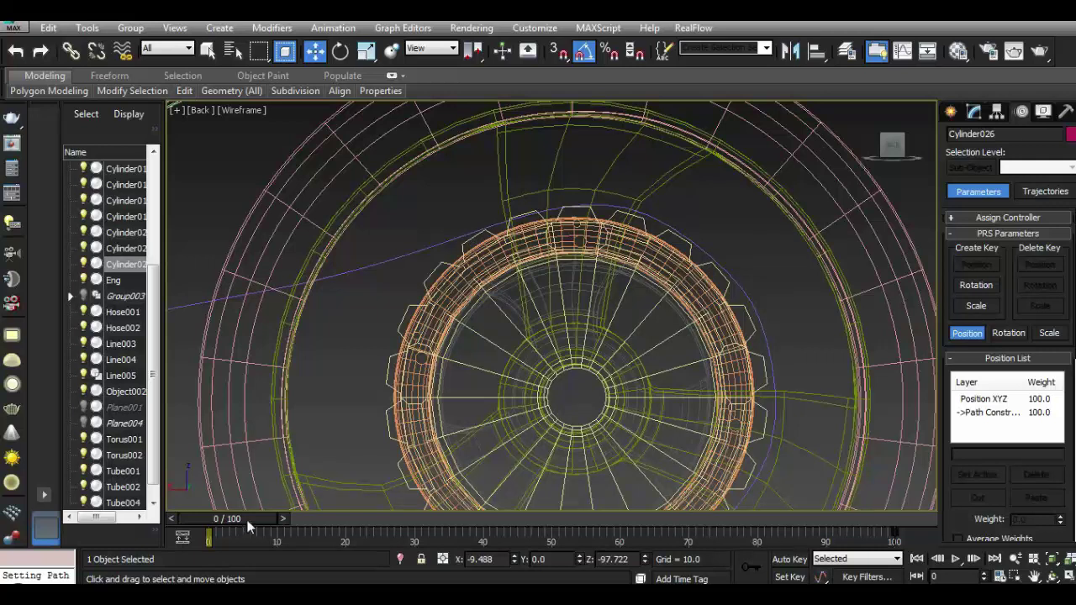
{"action": "left_click_drag", "start_coordinate": [248, 525], "coordinate": [498, 514]}
{"action": "key", "text": "w"}
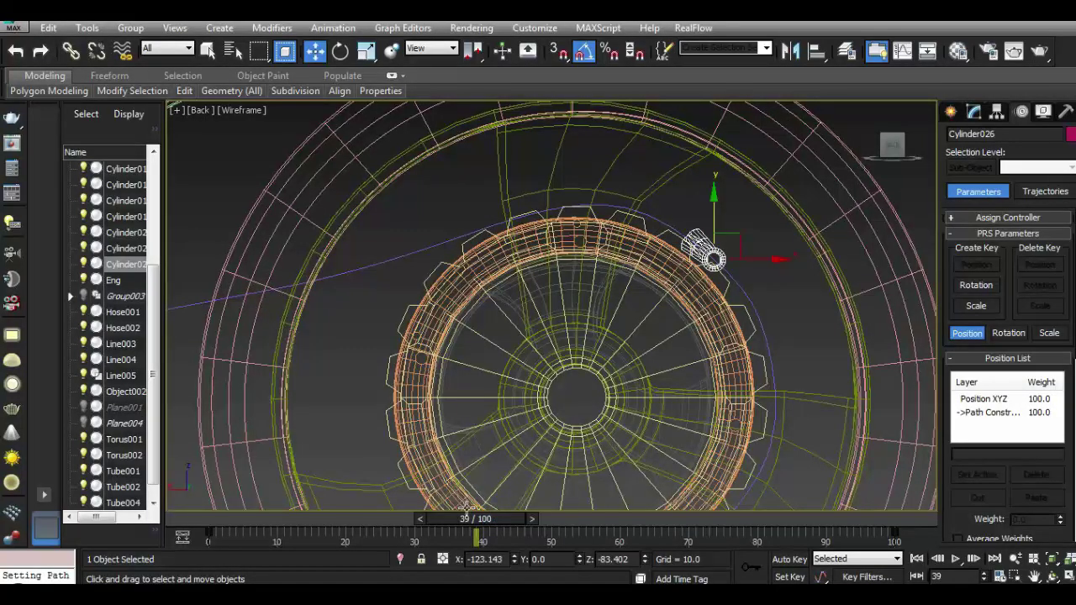
{"action": "key", "text": "F3"}
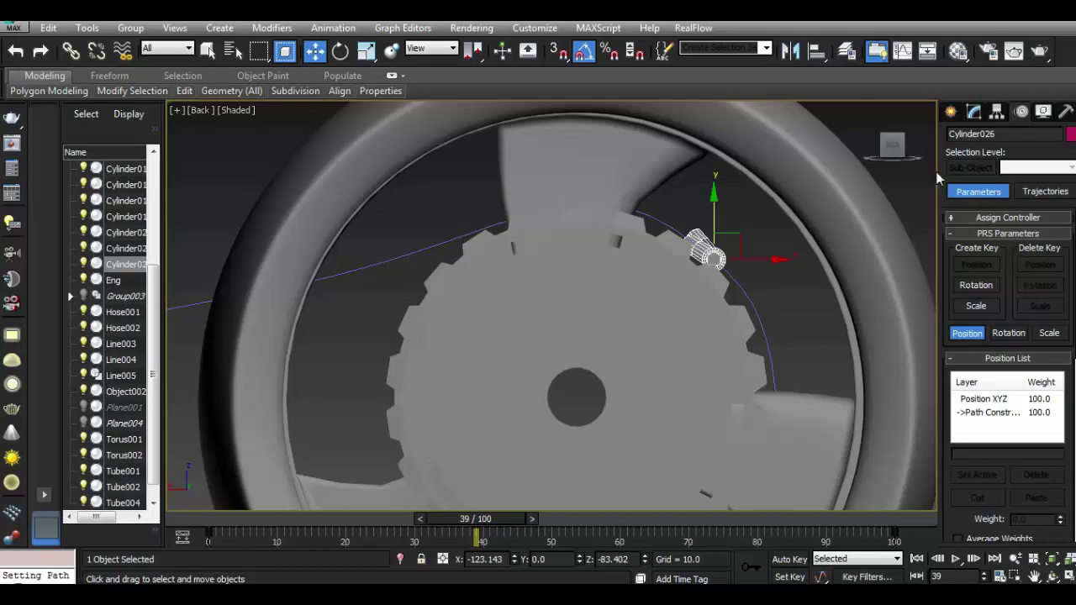
{"action": "left_click_drag", "start_coordinate": [891, 144], "coordinate": [715, 273]}
Undo the path constraint, then move Line005 over onto the sprocket.
{"action": "left_click", "coordinate": [15, 51]}
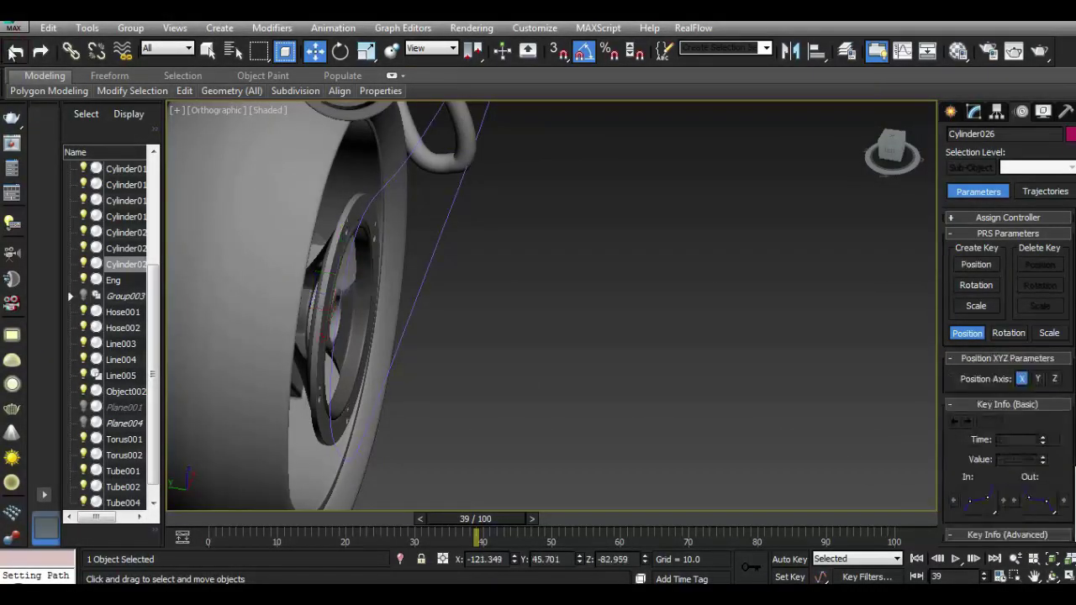
{"action": "left_click", "coordinate": [380, 210]}
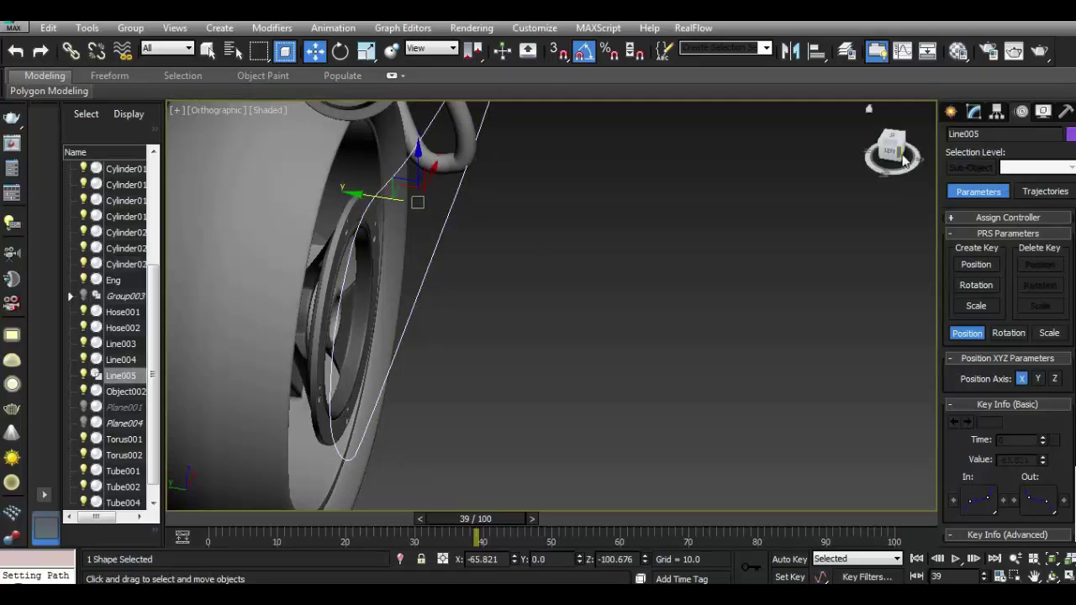
{"action": "left_click", "coordinate": [893, 150]}
{"action": "middle_click_drag", "start_coordinate": [547, 277], "coordinate": [571, 269], "text": "alt"}
{"action": "left_click_drag", "start_coordinate": [361, 211], "coordinate": [151, 256]}
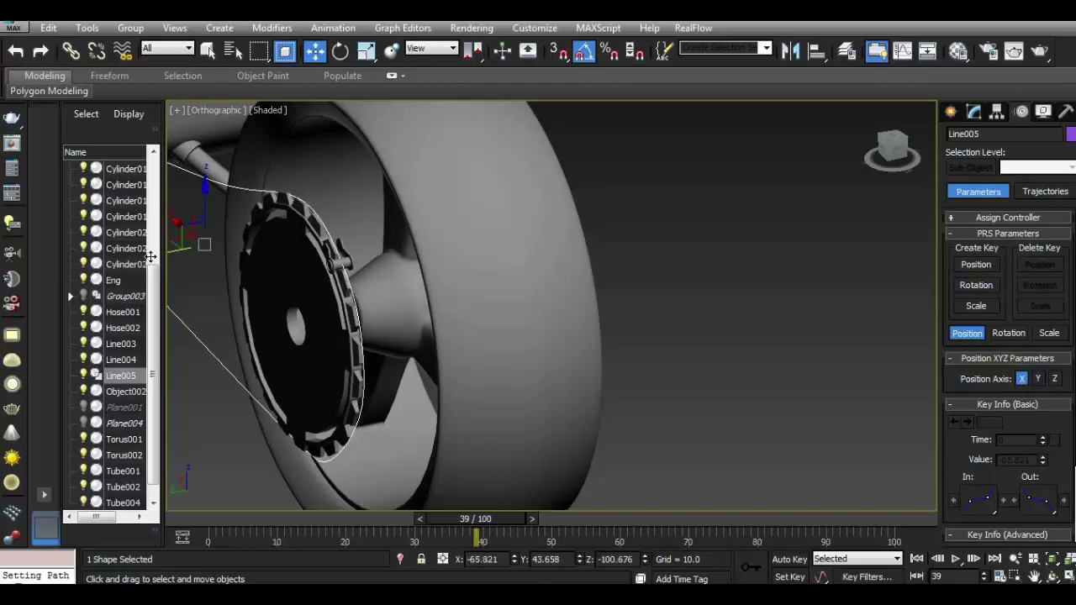
{"action": "scroll", "coordinate": [335, 264], "scroll_direction": "up", "scroll_amount": 2}
{"action": "scroll", "coordinate": [336, 264], "scroll_direction": "up", "scroll_amount": 2}
{"action": "mouse_move", "coordinate": [356, 277]}
{"action": "middle_mouse_down", "text": "alt"}
{"action": "mouse_move", "coordinate": [380, 221]}
{"action": "mouse_move", "coordinate": [370, 231]}
{"action": "mouse_move", "coordinate": [798, 203]}
{"action": "mouse_move", "coordinate": [883, 181]}
{"action": "middle_mouse_up", "text": "alt"}
Shift Line005's rear vertices along Y in Vertex mode to line up with the sprocket.
{"action": "left_click", "coordinate": [973, 115]}
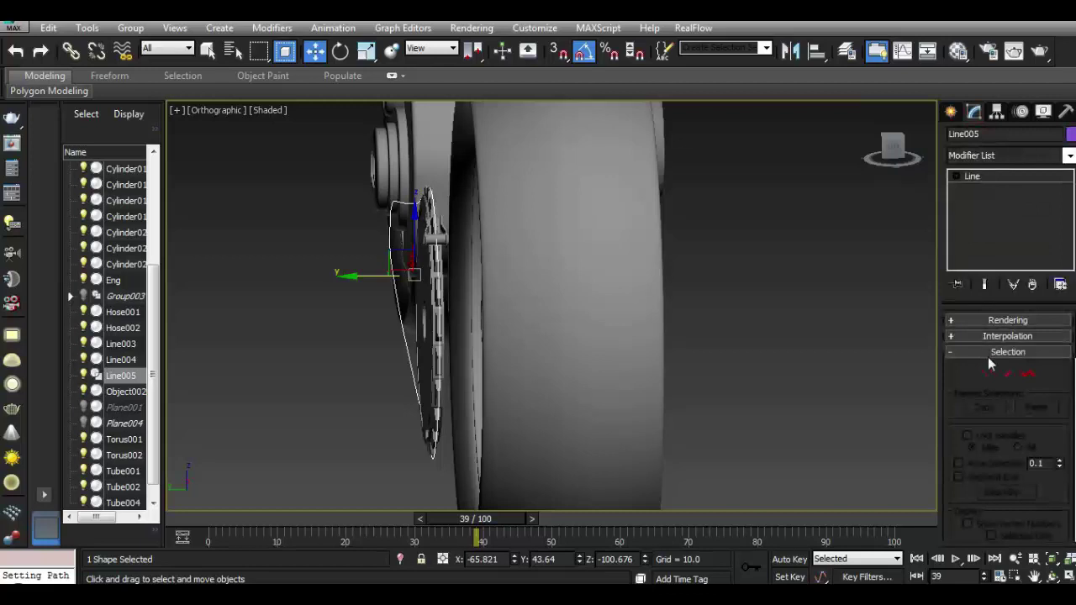
{"action": "left_click", "coordinate": [988, 373]}
{"action": "scroll", "coordinate": [370, 221], "scroll_direction": "up", "scroll_amount": 4}
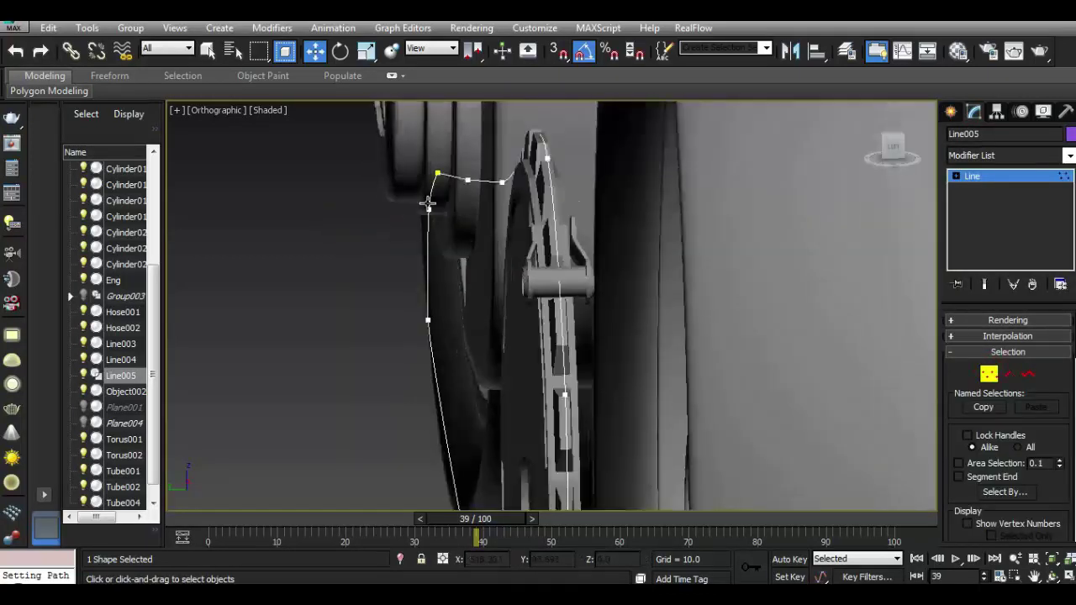
{"action": "left_click_drag", "start_coordinate": [467, 342], "coordinate": [465, 347]}
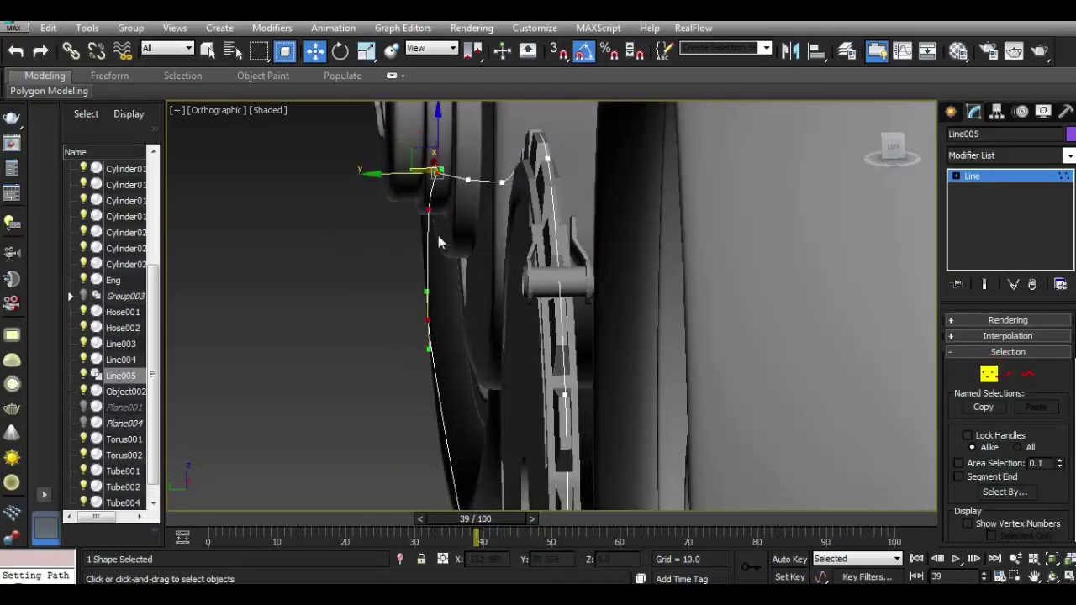
{"action": "left_click_drag", "start_coordinate": [383, 174], "coordinate": [392, 174]}
{"action": "mouse_move", "coordinate": [393, 174]}
{"action": "middle_mouse_down", "text": "alt"}
{"action": "mouse_move", "coordinate": [332, 316]}
{"action": "mouse_move", "coordinate": [591, 250]}
{"action": "middle_mouse_up", "text": "alt"}
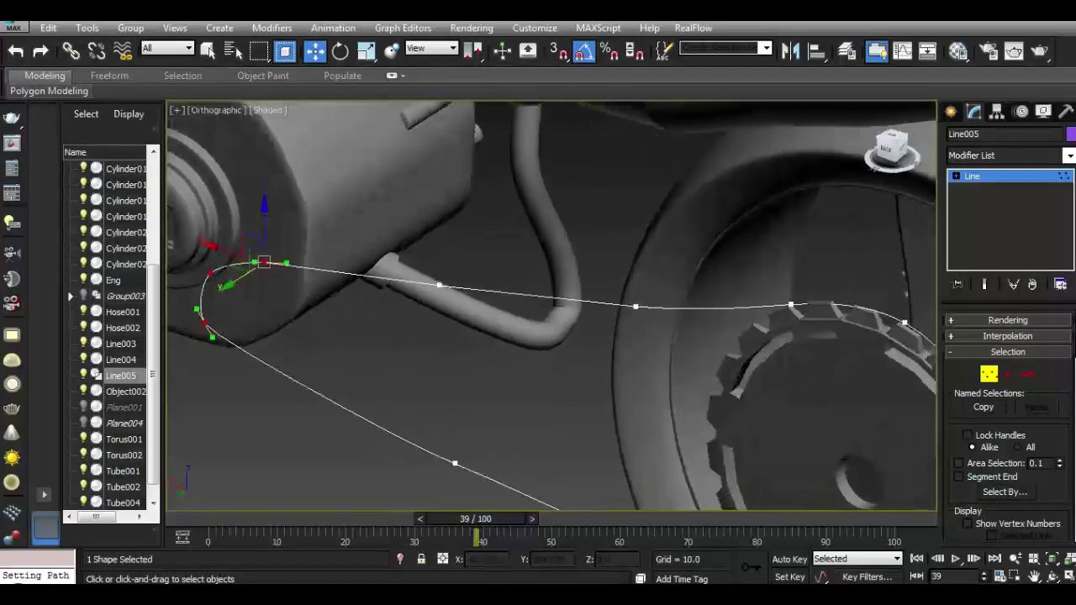
Leave vertex editing and select Cylinder026 for Animation > Constraints.
{"action": "left_click", "coordinate": [993, 184]}
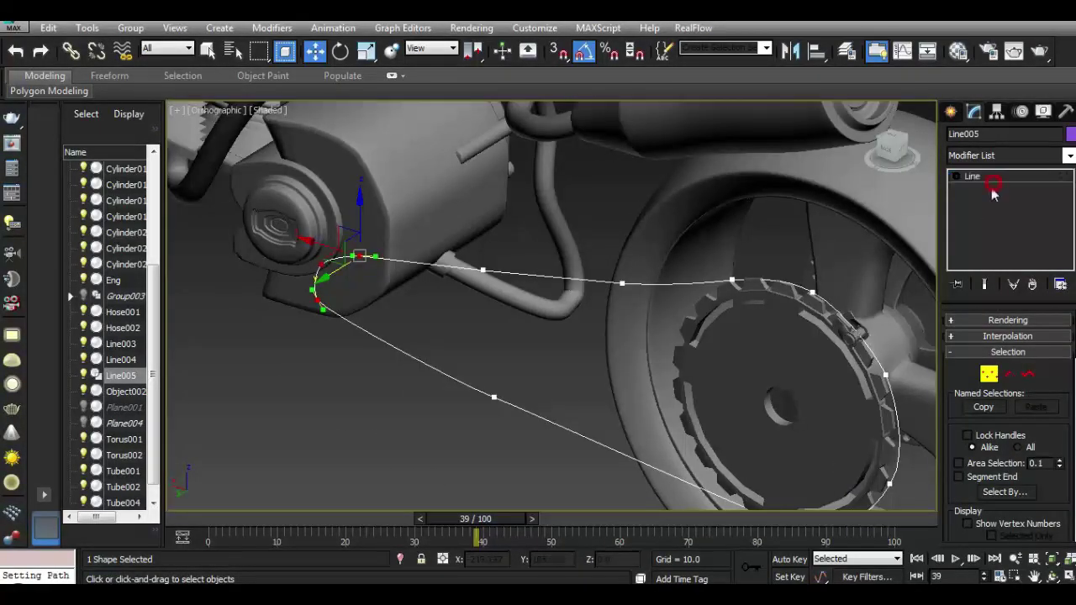
{"action": "left_click", "coordinate": [874, 336]}
{"action": "left_click", "coordinate": [975, 180]}
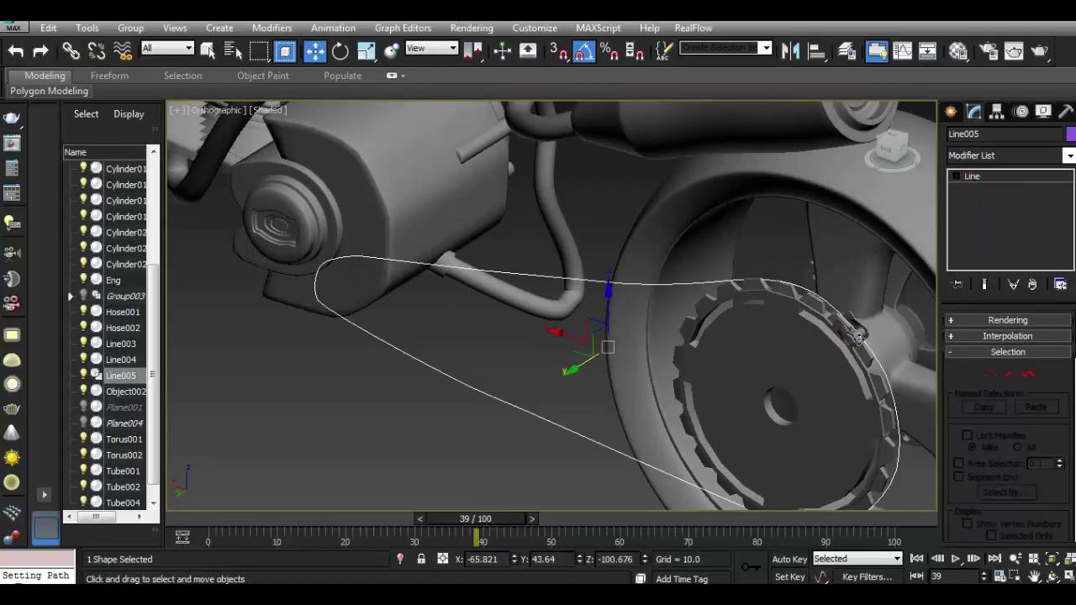
{"action": "left_click", "coordinate": [856, 336]}
{"action": "left_click", "coordinate": [333, 28]}
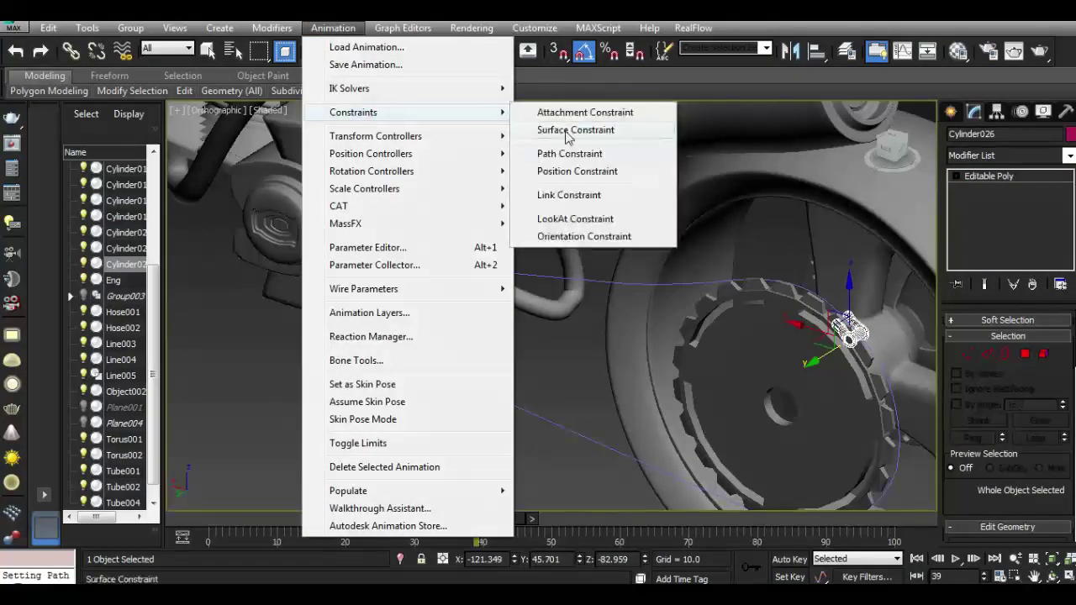
Path-constrain the link cylinder to Line005, then open Snapshot settings and cancel without copying.
{"action": "left_click", "coordinate": [569, 153]}
{"action": "left_click", "coordinate": [613, 282]}
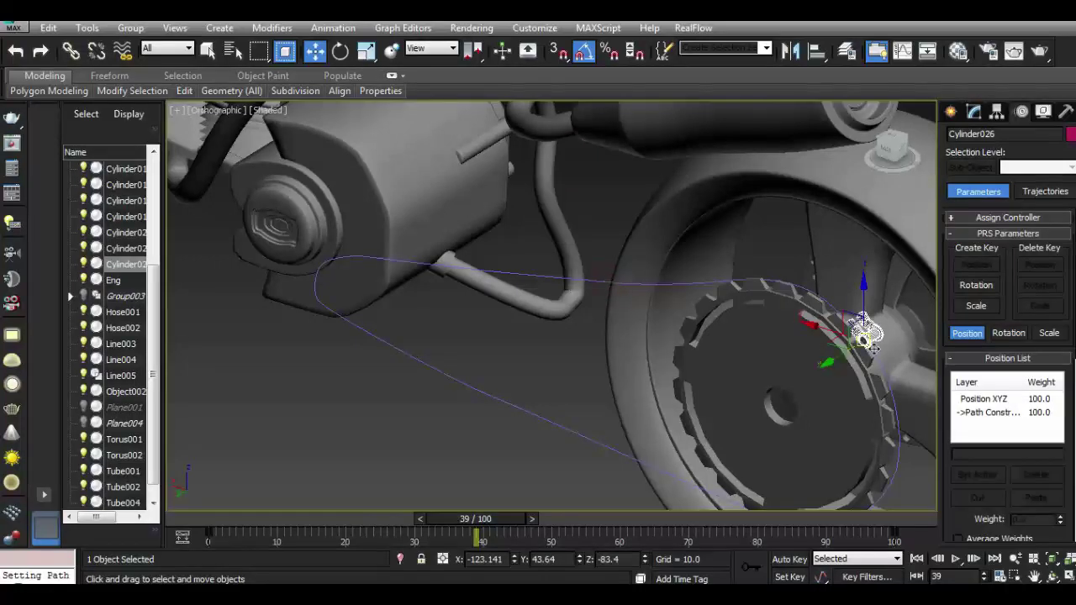
{"action": "left_click", "coordinate": [87, 27]}
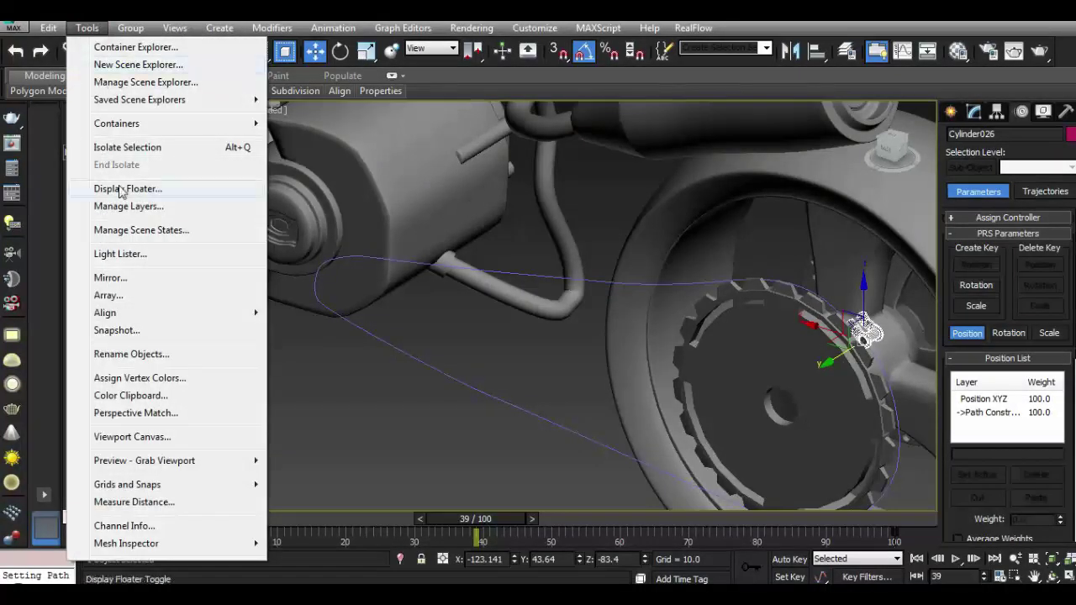
{"action": "left_click", "coordinate": [147, 336]}
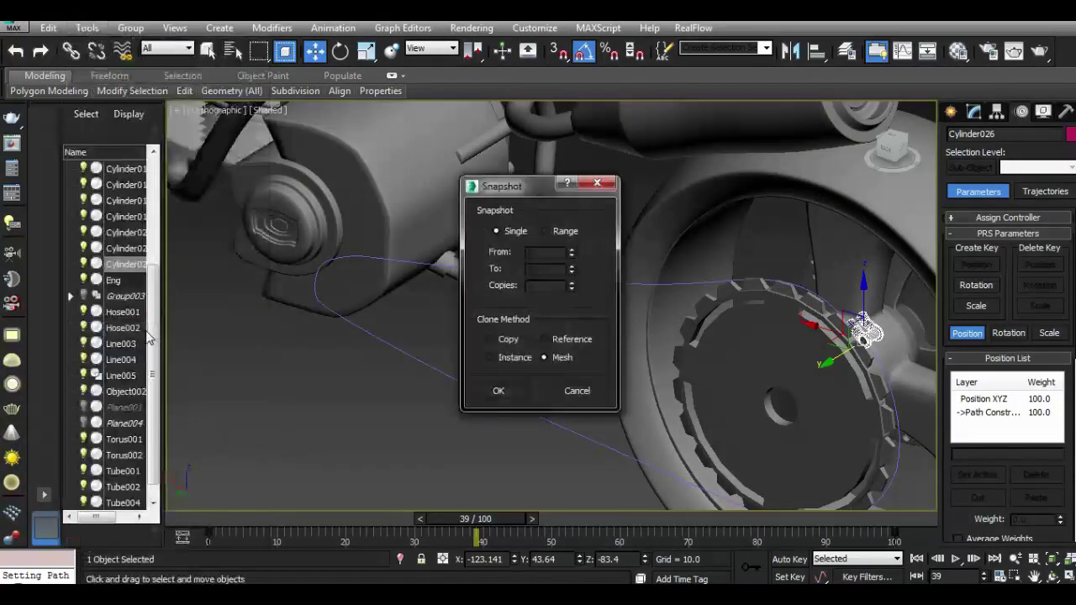
{"action": "left_click_drag", "start_coordinate": [513, 198], "coordinate": [387, 177]}
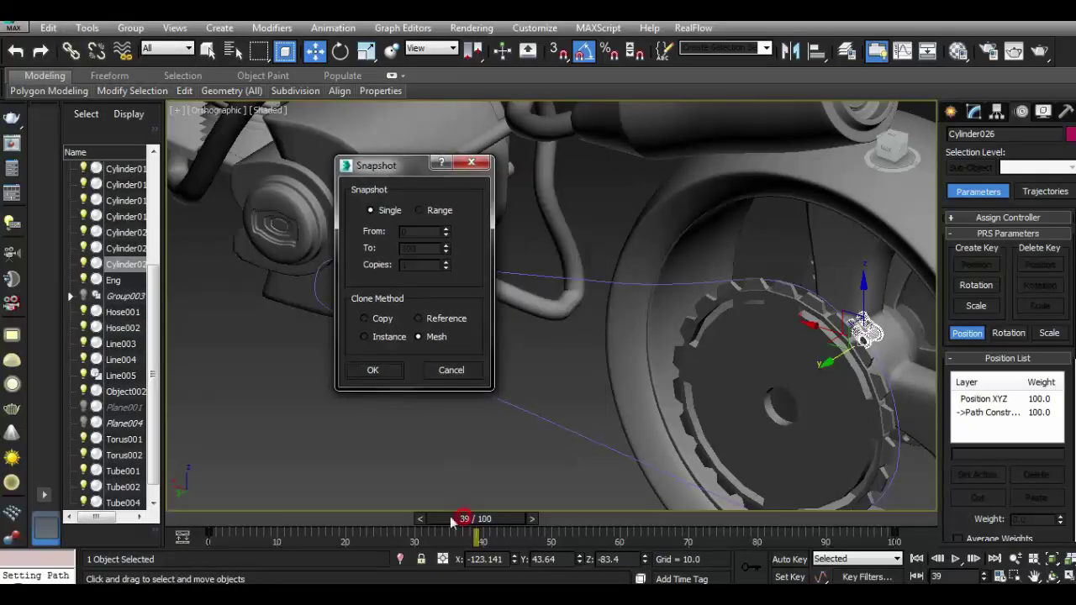
{"action": "left_click", "coordinate": [450, 370]}
Scrub the link from frame 0 to frame 40 along the path and inspect it on the sprocket.
{"action": "mouse_move", "coordinate": [464, 518]}
{"action": "left_mouse_down"}
{"action": "mouse_move", "coordinate": [182, 511]}
{"action": "mouse_move", "coordinate": [475, 518]}
{"action": "left_mouse_up"}
{"action": "key", "text": "w"}
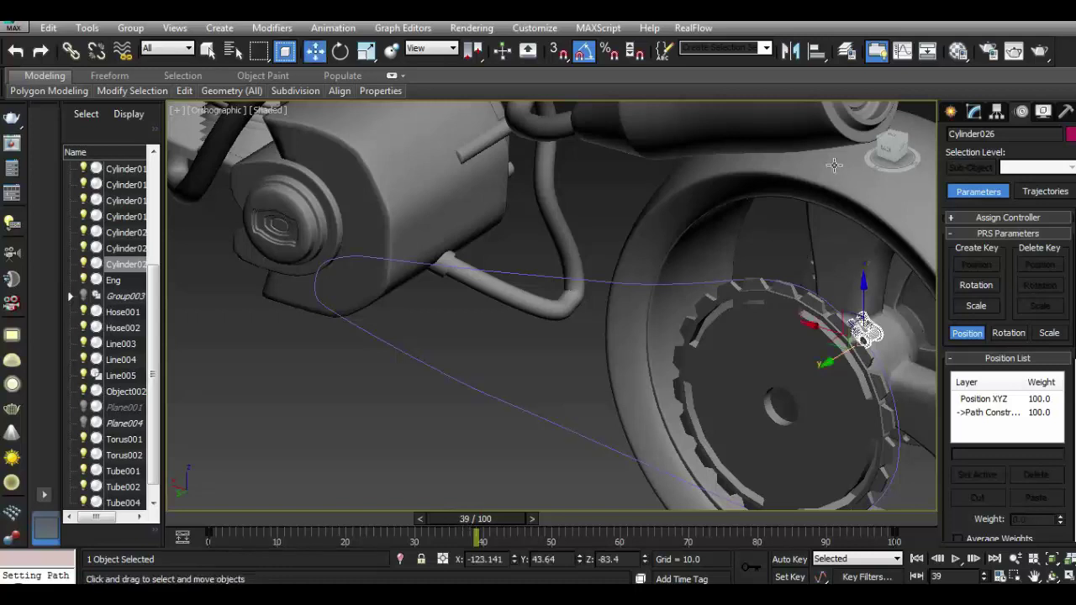
{"action": "middle_click_drag", "start_coordinate": [834, 165], "coordinate": [556, 504], "text": "alt"}
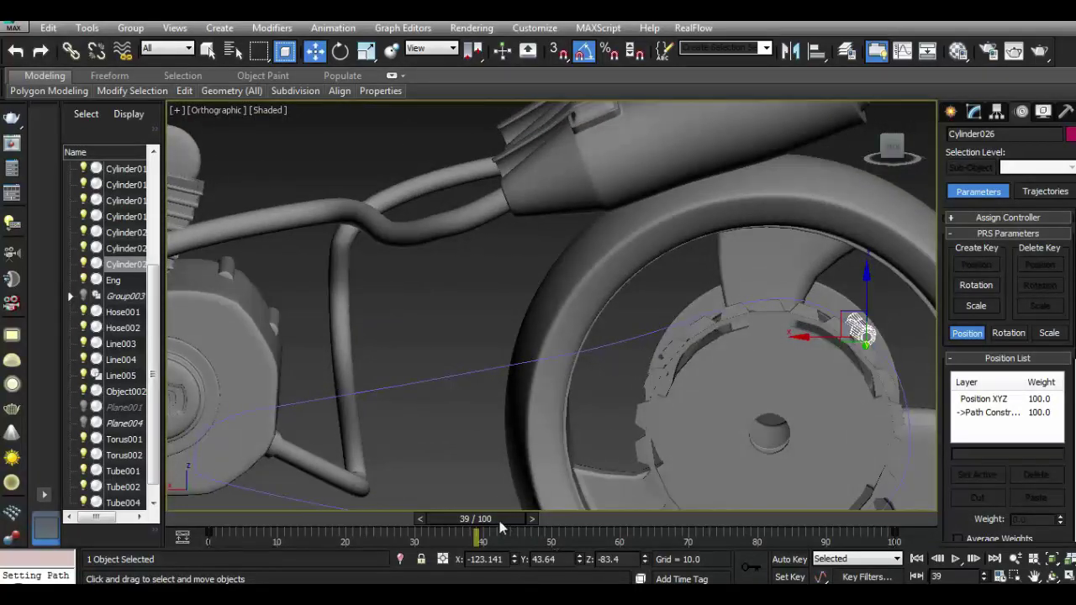
{"action": "left_click_drag", "start_coordinate": [500, 527], "coordinate": [512, 517]}
{"action": "left_click_drag", "start_coordinate": [892, 150], "coordinate": [878, 164]}
{"action": "scroll", "coordinate": [874, 336], "scroll_direction": "up", "scroll_amount": 1}
{"action": "scroll", "coordinate": [903, 353], "scroll_direction": "up", "scroll_amount": 3}
{"action": "scroll", "coordinate": [903, 353], "scroll_direction": "up", "scroll_amount": 3}
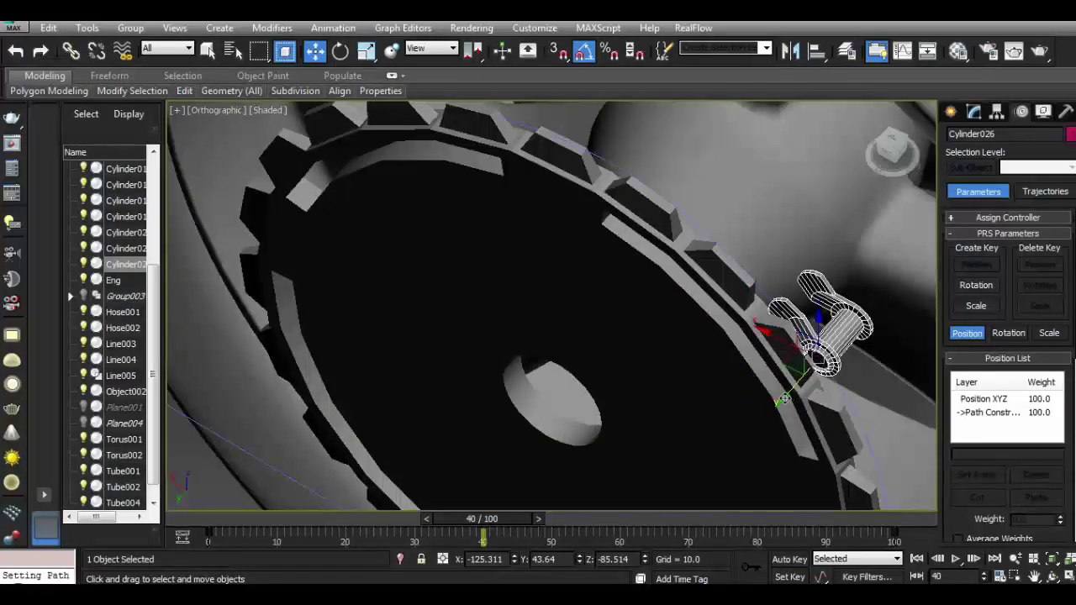
{"action": "scroll", "coordinate": [783, 399], "scroll_direction": "down", "scroll_amount": 2}
Undo the last change and nudge the link up along the gear's edge.
{"action": "left_click", "coordinate": [15, 52]}
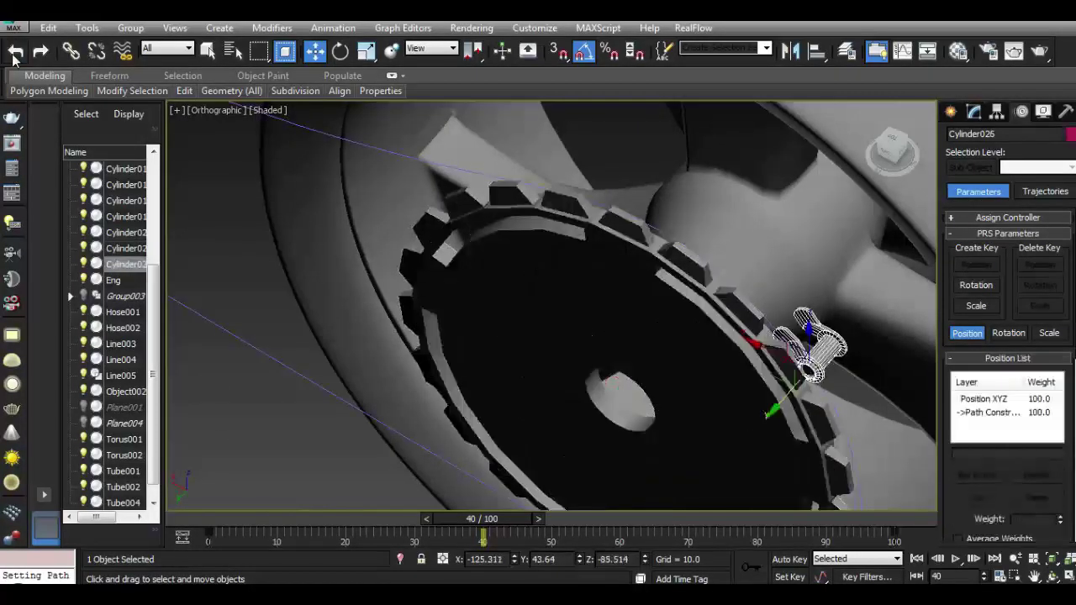
{"action": "left_click_drag", "start_coordinate": [772, 407], "coordinate": [740, 417]}
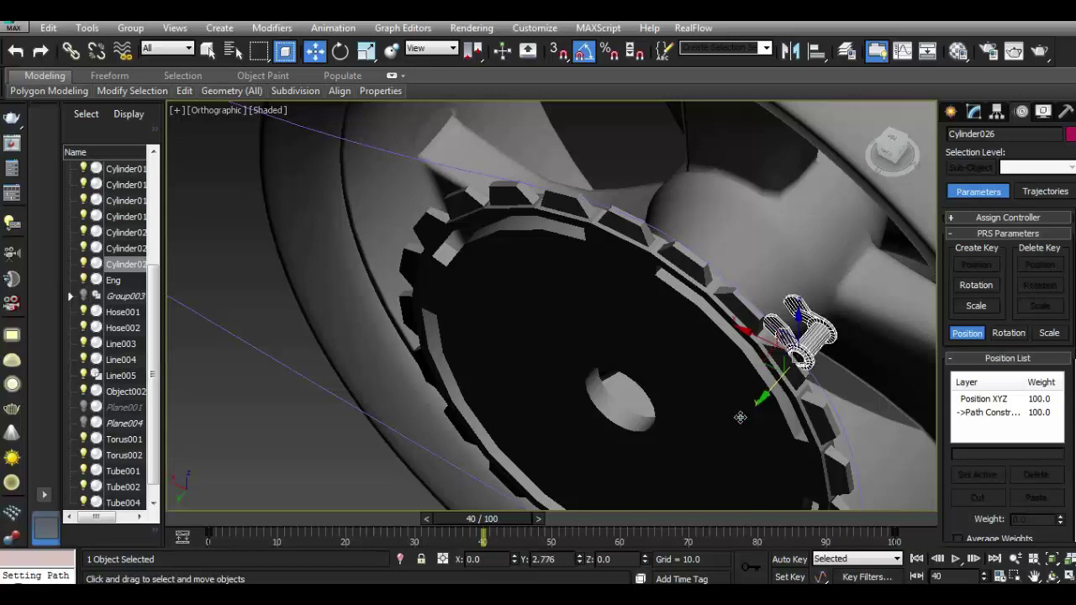
{"action": "left_click_drag", "start_coordinate": [891, 149], "coordinate": [833, 153]}
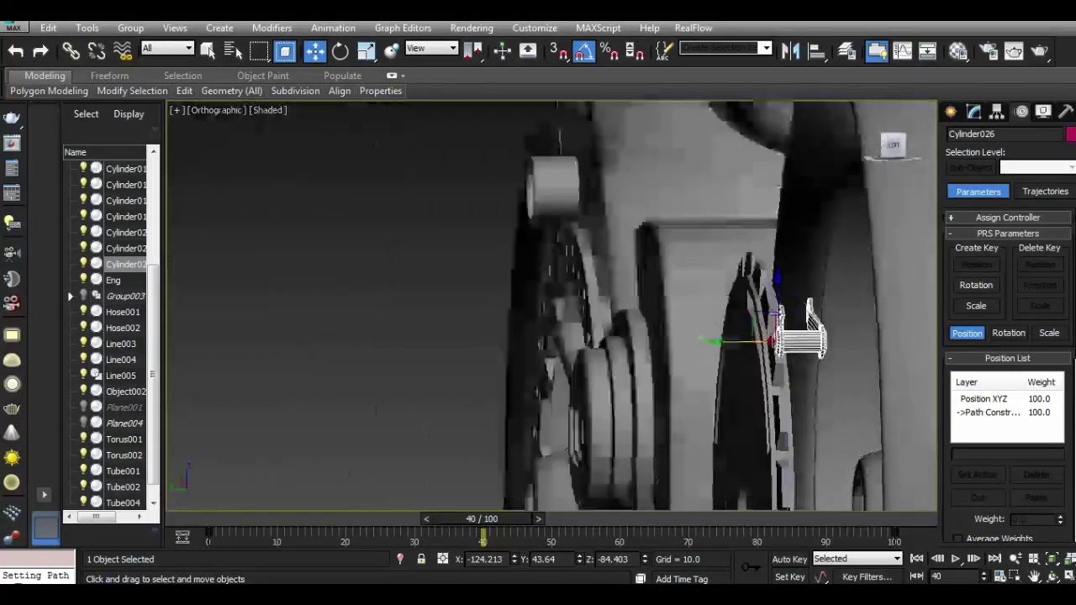
Undo the link's move, rewind to frame 0, and path-constrain the link to Line005.
{"action": "left_click", "coordinate": [15, 51]}
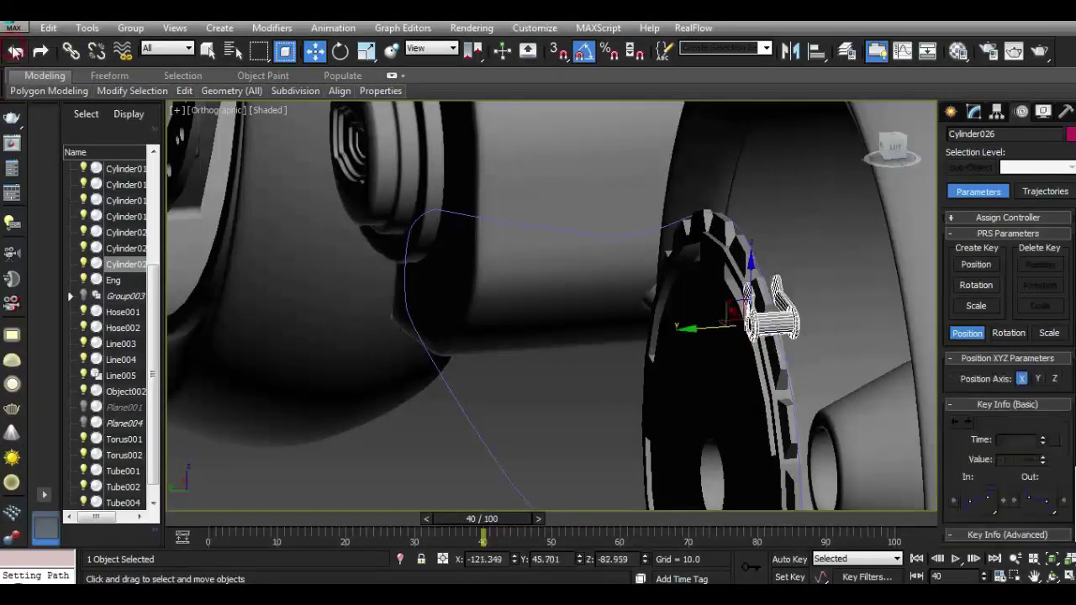
{"action": "left_click_drag", "start_coordinate": [481, 519], "coordinate": [210, 519]}
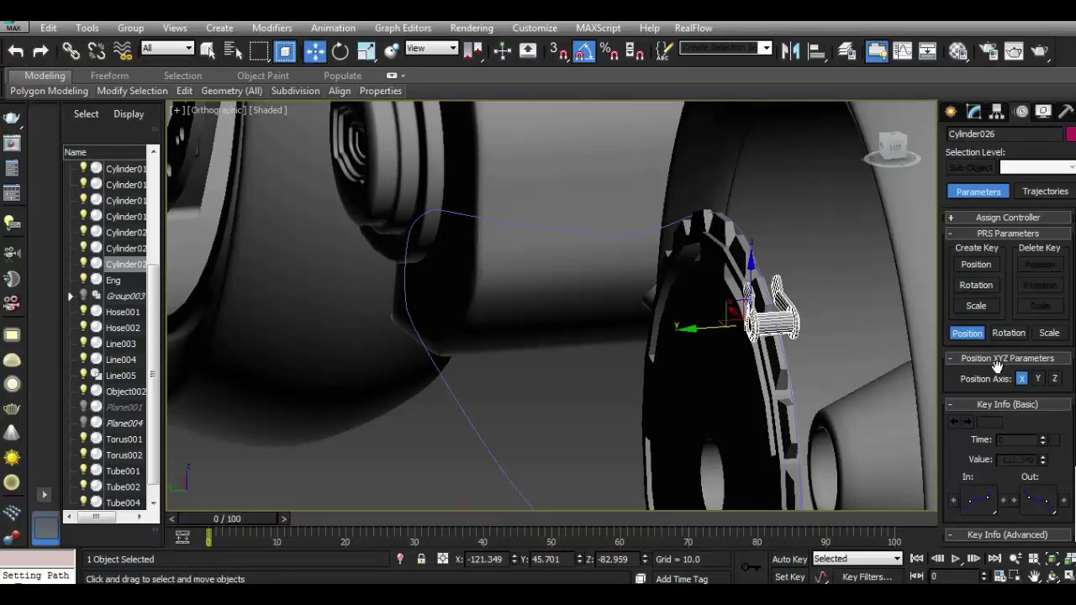
{"action": "left_click", "coordinate": [333, 28]}
{"action": "left_click", "coordinate": [569, 152]}
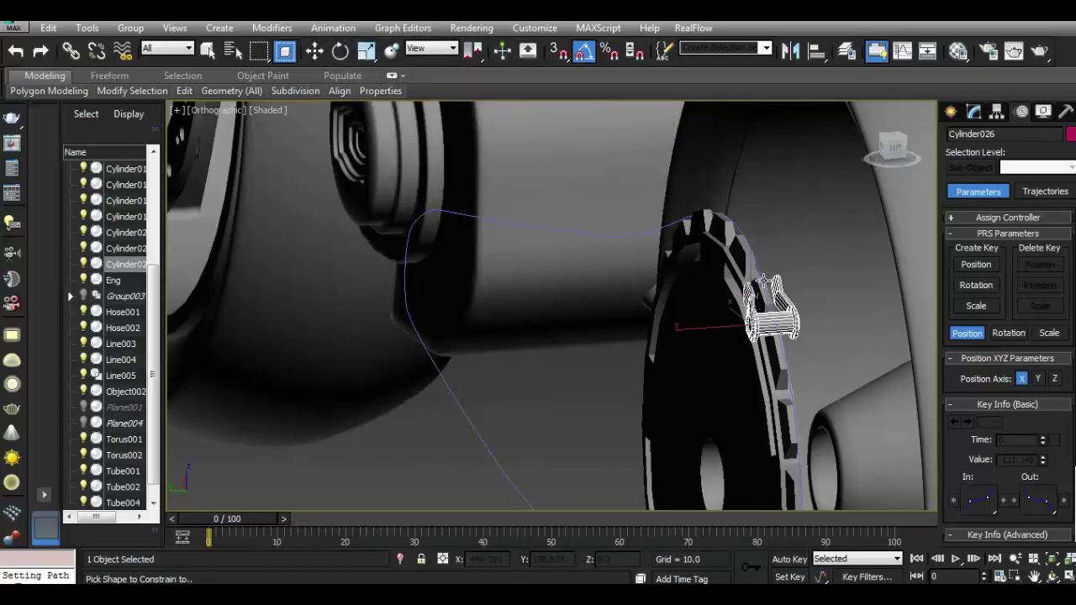
{"action": "left_click", "coordinate": [763, 282]}
Scrub the link around the sprocket to frames 40–42 and view it from above.
{"action": "mouse_move", "coordinate": [244, 517]}
{"action": "left_mouse_down"}
{"action": "mouse_move", "coordinate": [522, 562]}
{"action": "mouse_move", "coordinate": [319, 559]}
{"action": "mouse_move", "coordinate": [526, 559]}
{"action": "left_mouse_up"}
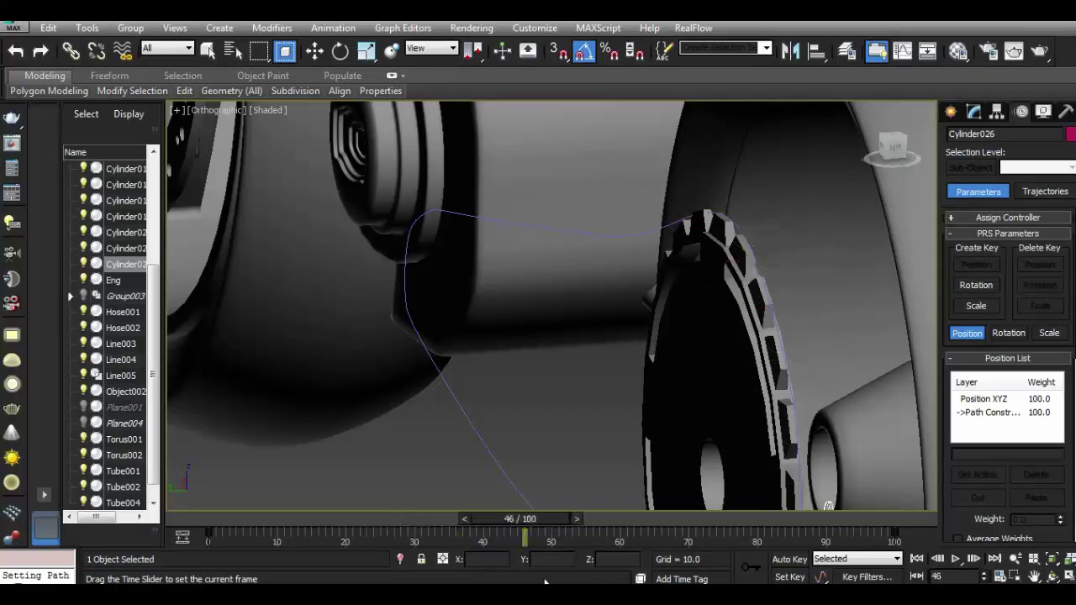
{"action": "key", "text": "w"}
{"action": "middle_click_drag", "start_coordinate": [893, 153], "coordinate": [675, 240], "text": "alt"}
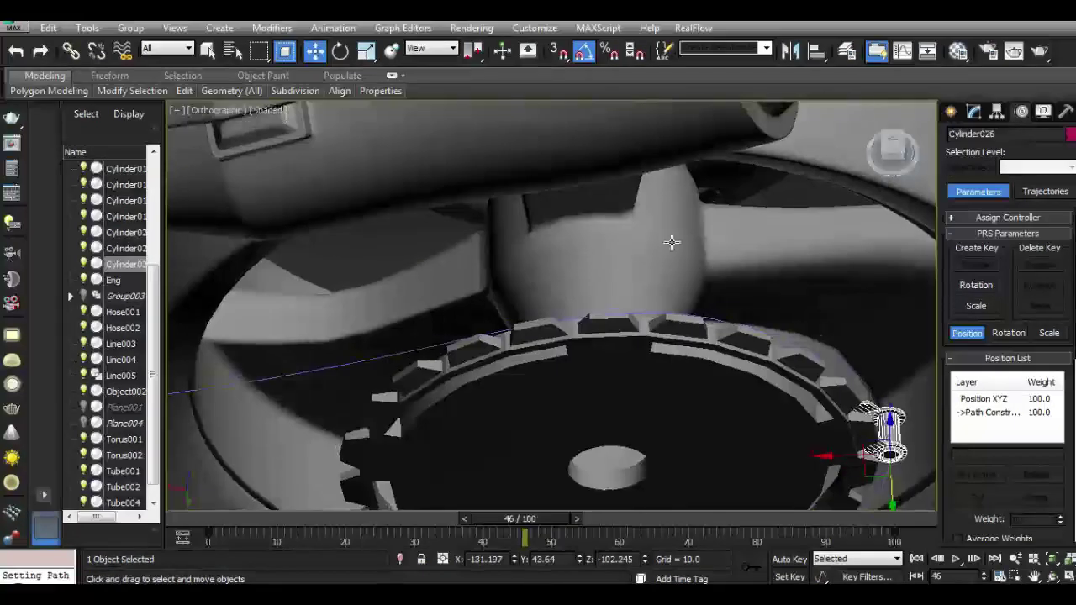
{"action": "mouse_move", "coordinate": [522, 520]}
{"action": "left_mouse_down"}
{"action": "mouse_move", "coordinate": [565, 520]}
{"action": "mouse_move", "coordinate": [498, 494]}
{"action": "left_mouse_up"}
Snapshot the link over frames 0–100 as a single copy.
{"action": "left_click", "coordinate": [87, 28]}
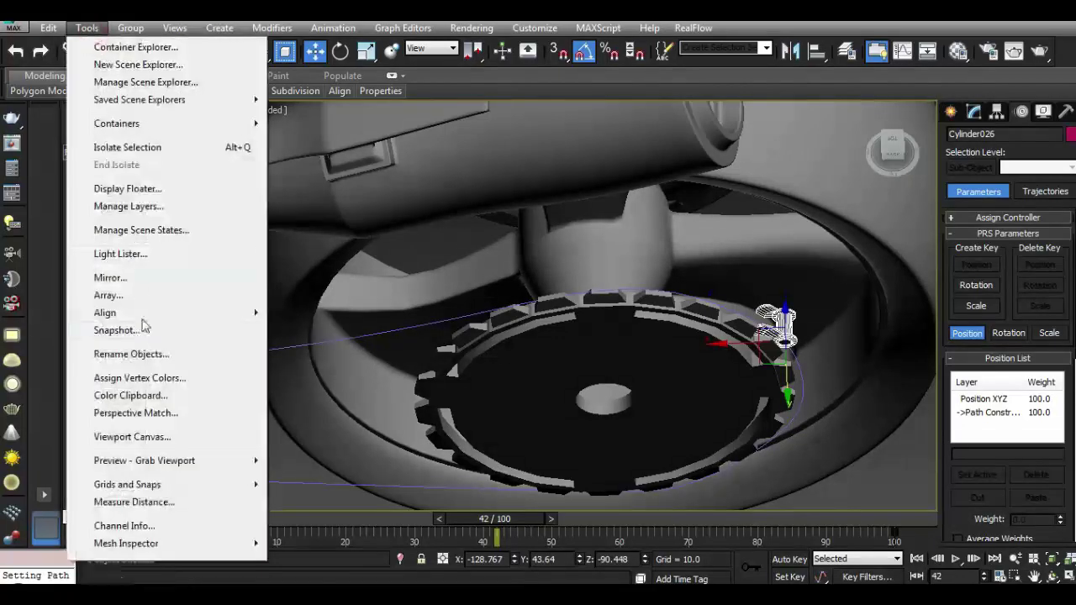
{"action": "left_click", "coordinate": [204, 331]}
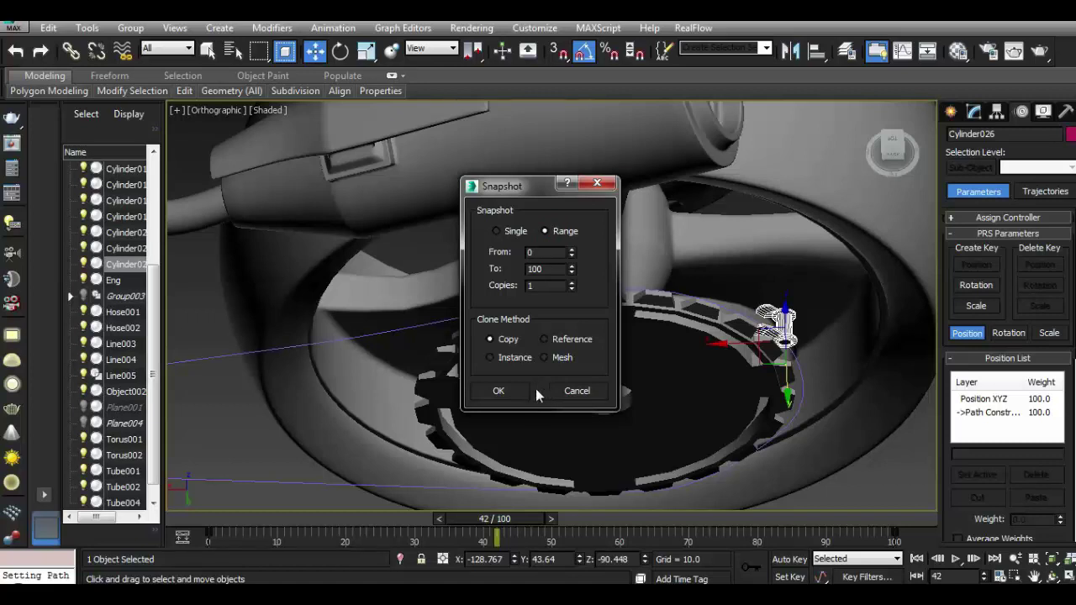
{"action": "left_click", "coordinate": [514, 392]}
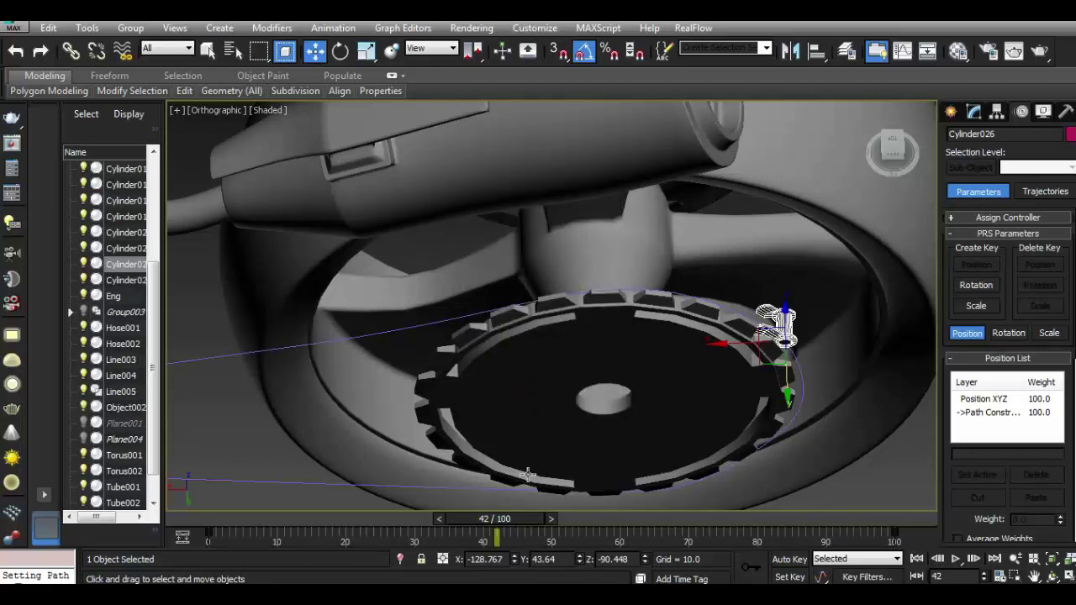